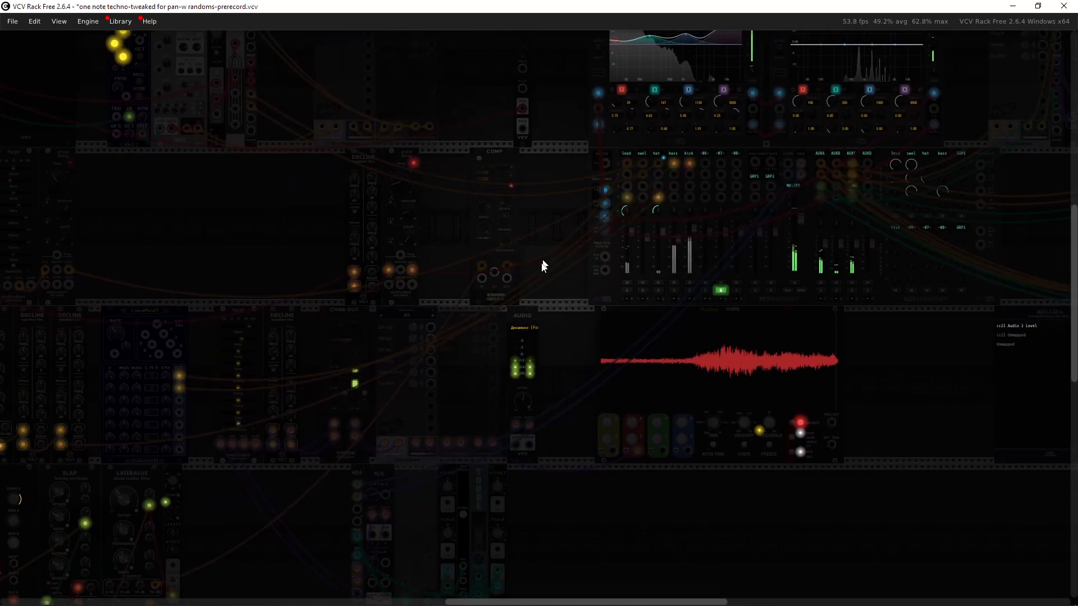
# Step: Raise the room brightness to 100% in the view settings
pyautogui.click(708, 345)
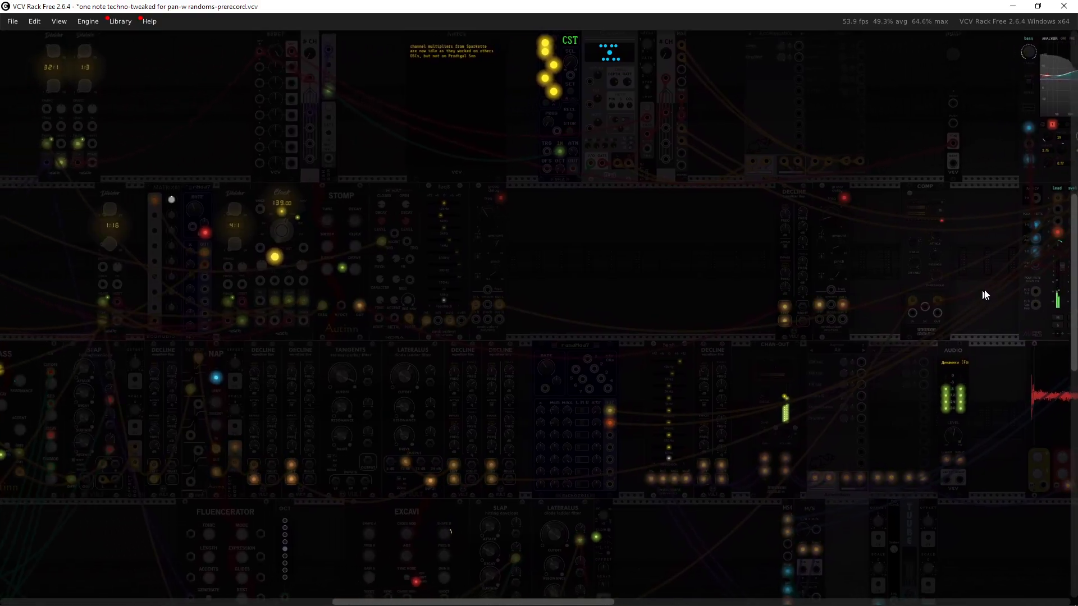
pyautogui.moveTo(630, 274)
pyautogui.mouseDown()
pyautogui.moveTo(921, 271)
pyautogui.moveTo(1039, 250)
pyautogui.moveTo(969, 133)
pyautogui.moveTo(883, 77)
pyautogui.moveTo(750, 27)
pyautogui.moveTo(606, 30)
pyautogui.moveTo(460, 88)
pyautogui.moveTo(359, 187)
pyautogui.moveTo(190, 295)
pyautogui.moveTo(163, 350)
pyautogui.moveTo(237, 385)
pyautogui.moveTo(465, 393)
pyautogui.moveTo(529, 371)
pyautogui.moveTo(556, 313)
pyautogui.moveTo(533, 303)
pyautogui.mouseUp()
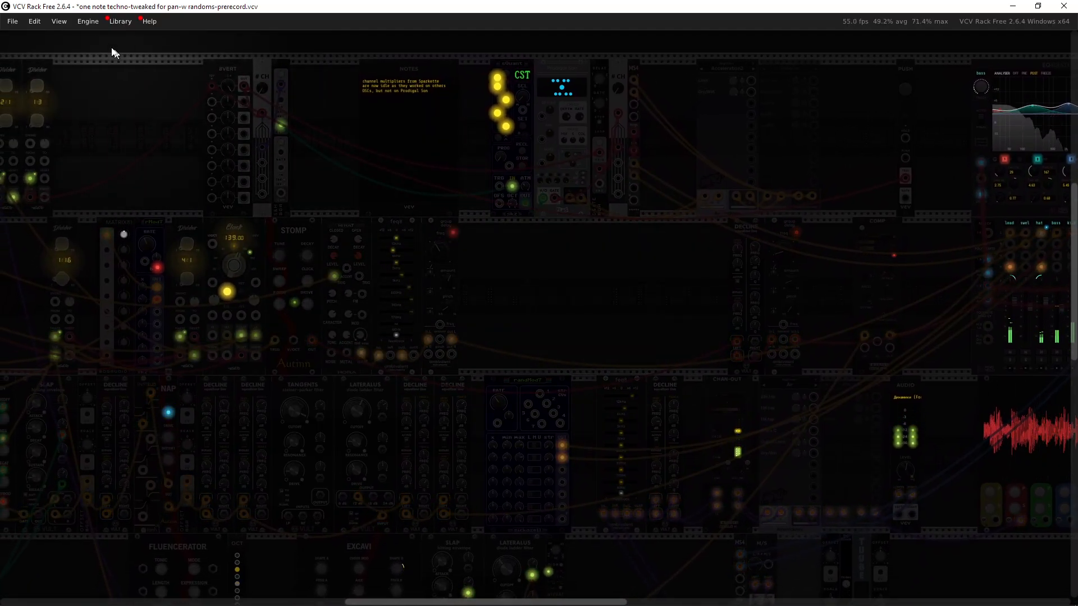
pyautogui.click(58, 22)
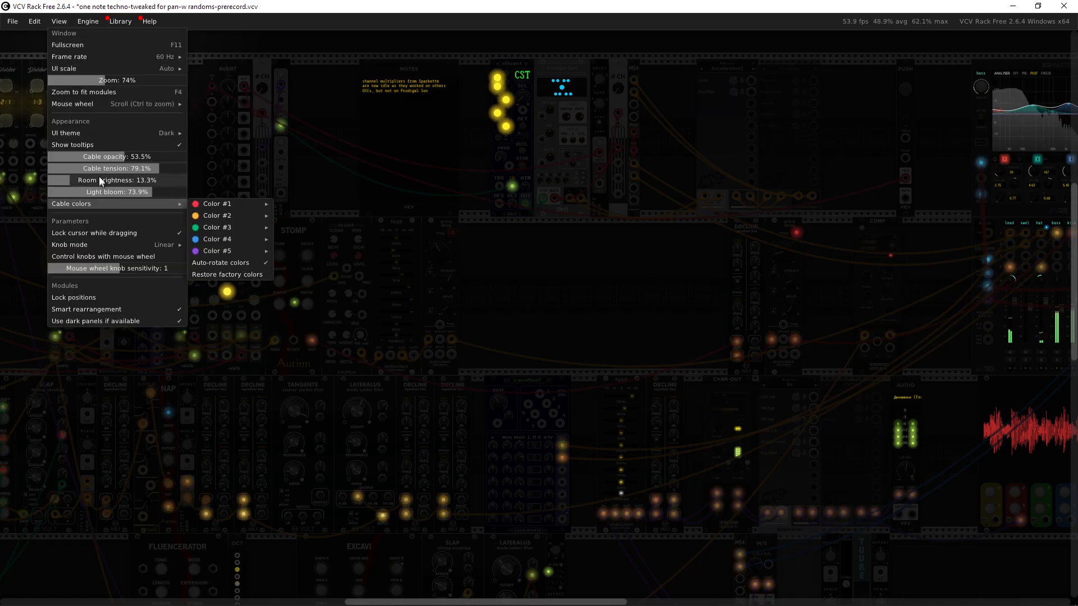
pyautogui.moveTo(86, 181); pyautogui.dragTo(168, 180)
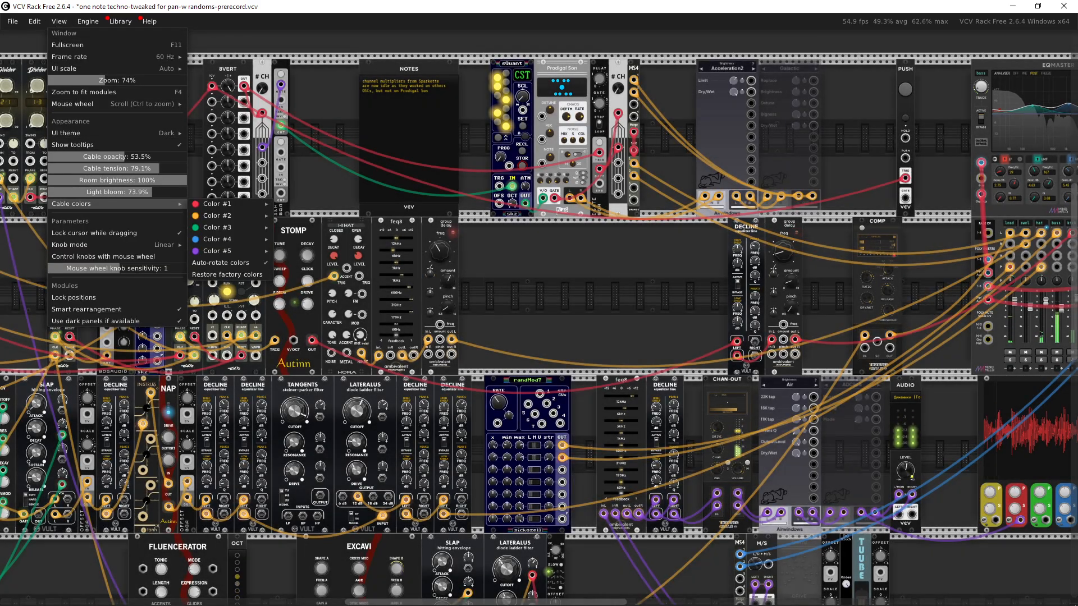
pyautogui.click(578, 292)
# Step: Examine the mixer and the surrounding modules of the patch
pyautogui.moveTo(702, 282); pyautogui.dragTo(1, 304)
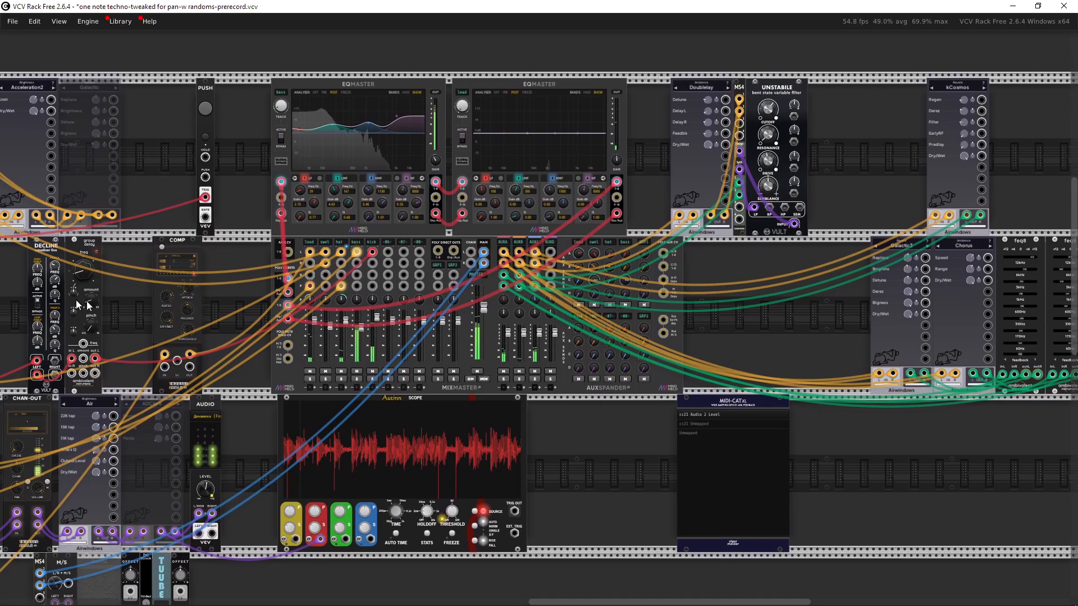
pyautogui.moveTo(233, 312); pyautogui.dragTo(497, 290)
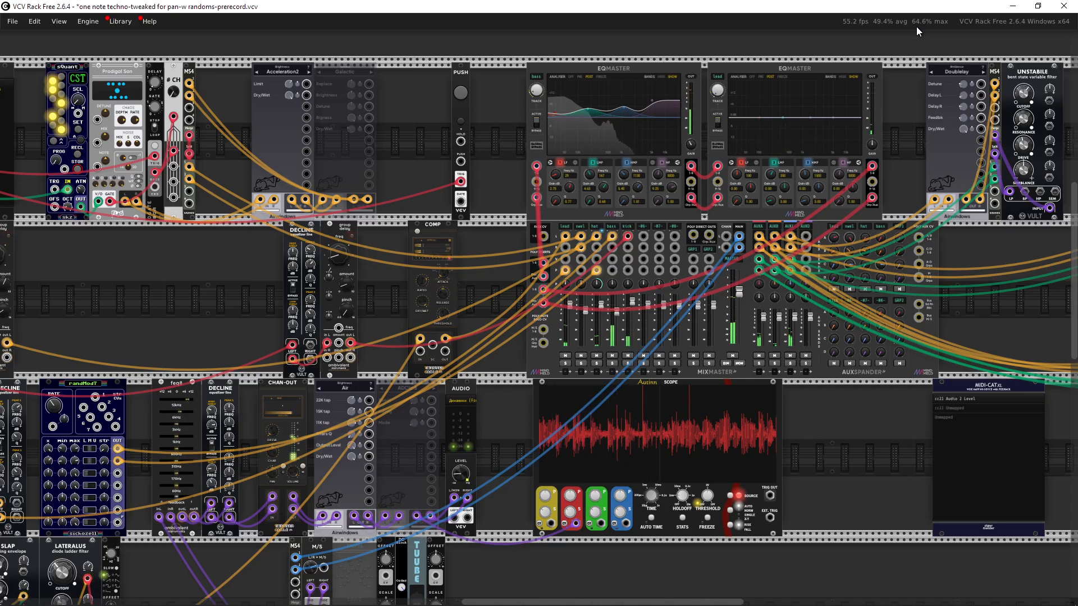
pyautogui.moveTo(450, 275); pyautogui.dragTo(610, 281)
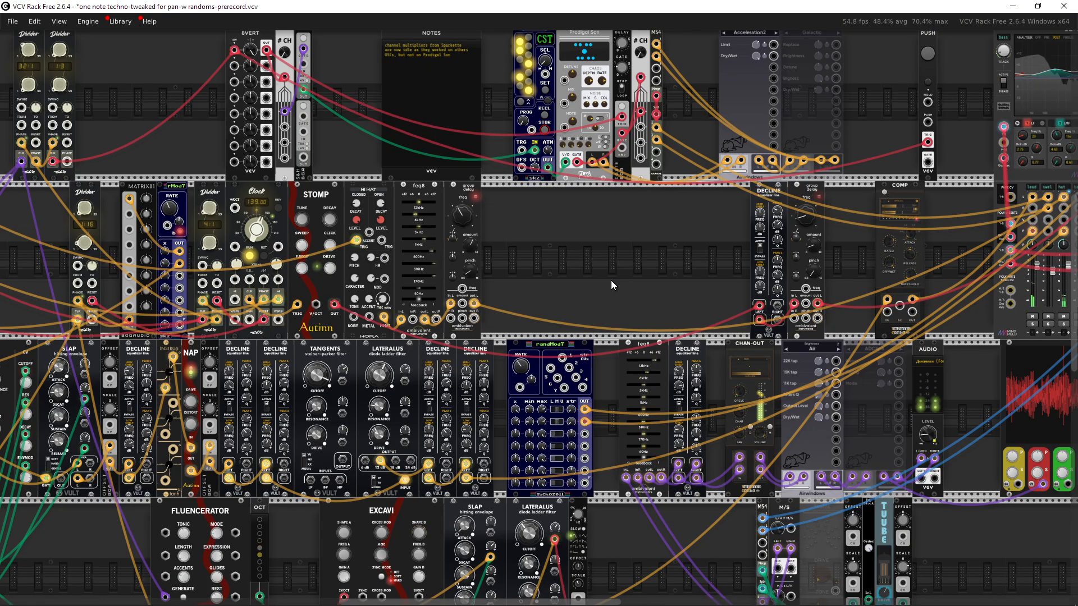
pyautogui.moveTo(598, 289); pyautogui.dragTo(260, 341)
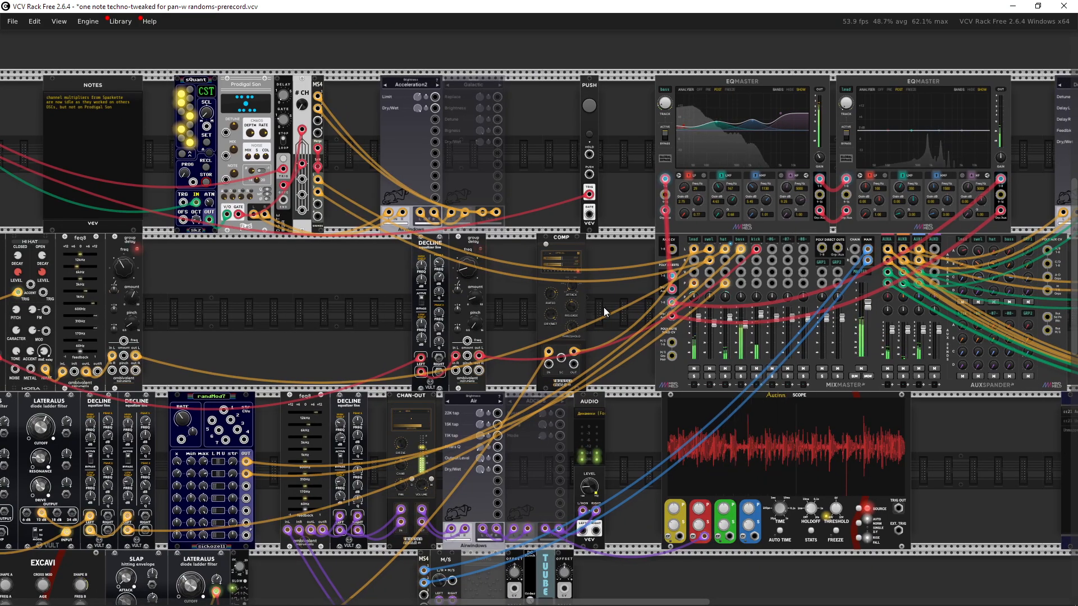
pyautogui.moveTo(646, 305); pyautogui.dragTo(439, 298)
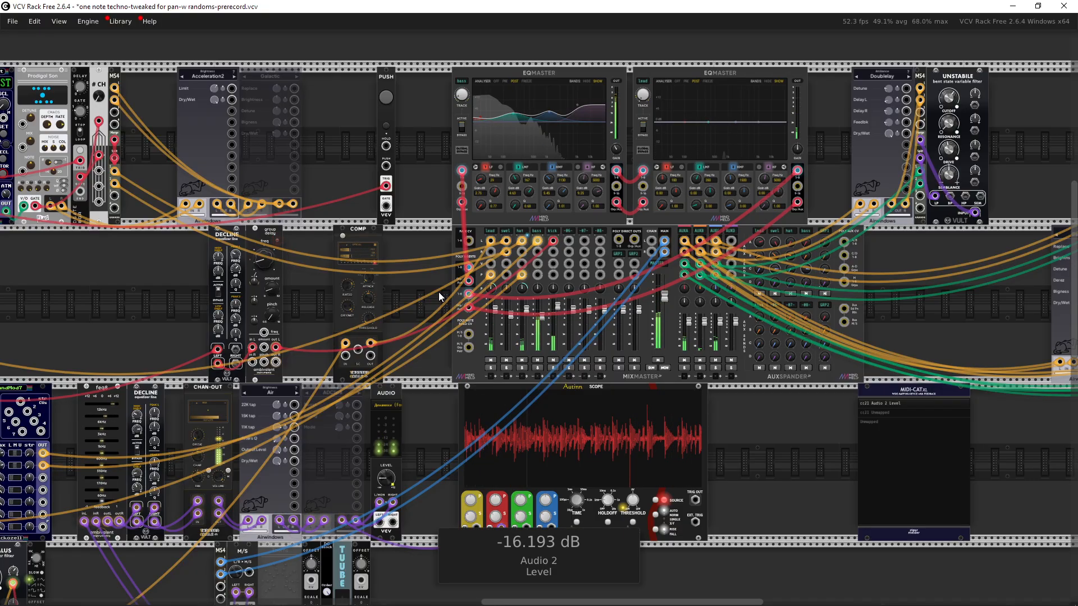
pyautogui.hscroll(-5, 643, 206)
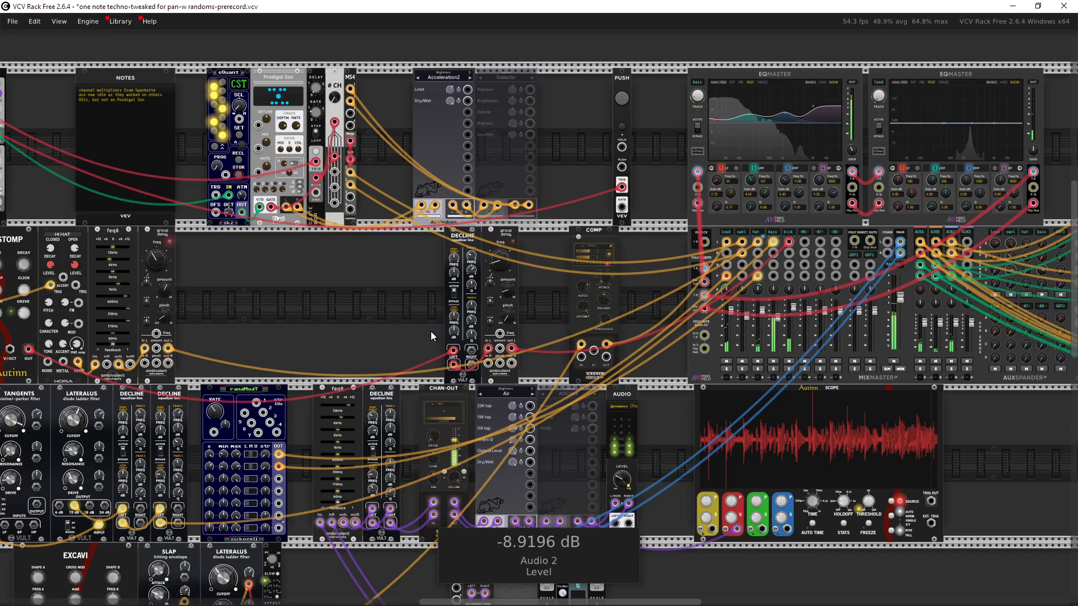
pyautogui.hscroll(5, 742, 395)
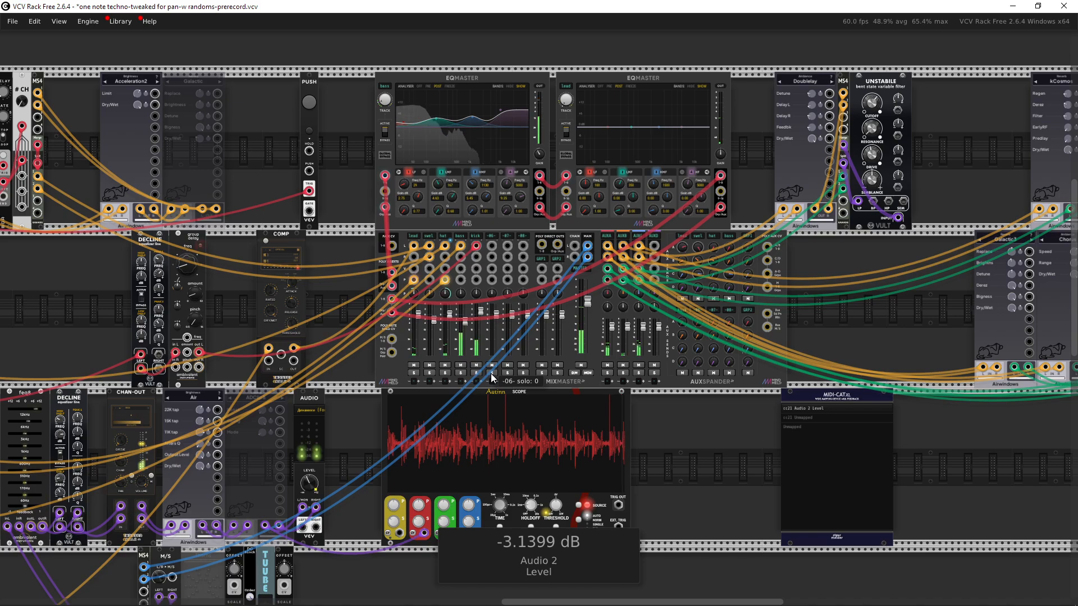
pyautogui.moveTo(491, 372); pyautogui.dragTo(510, 362)
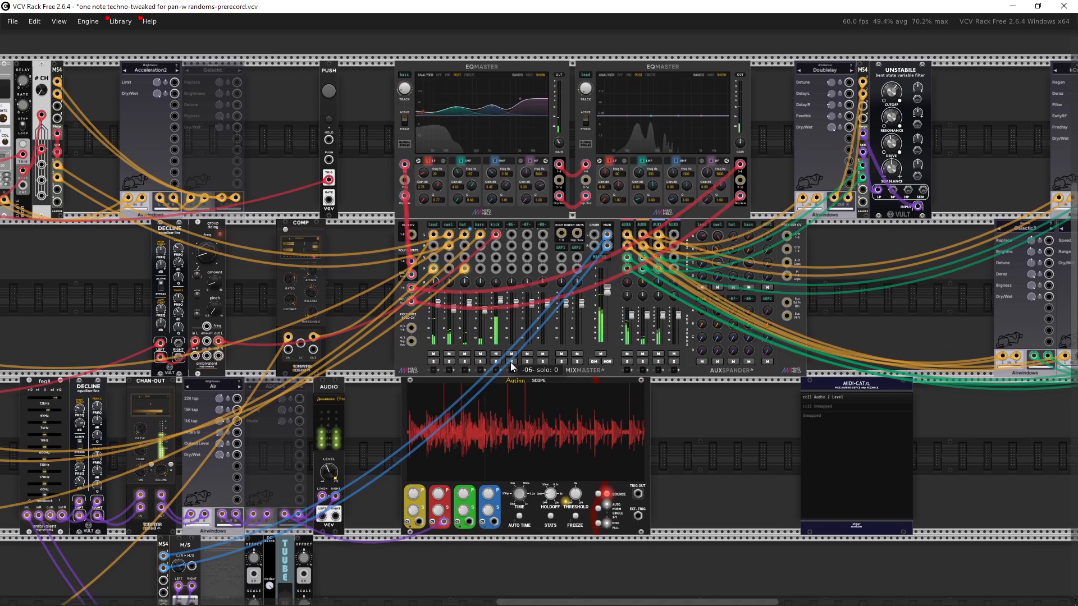
pyautogui.scroll(2, 510, 362)
# Step: Mute the AUXA, AUXB and AUXC return channels on the AUXSPANDER
pyautogui.click(675, 351)
pyautogui.click(696, 350)
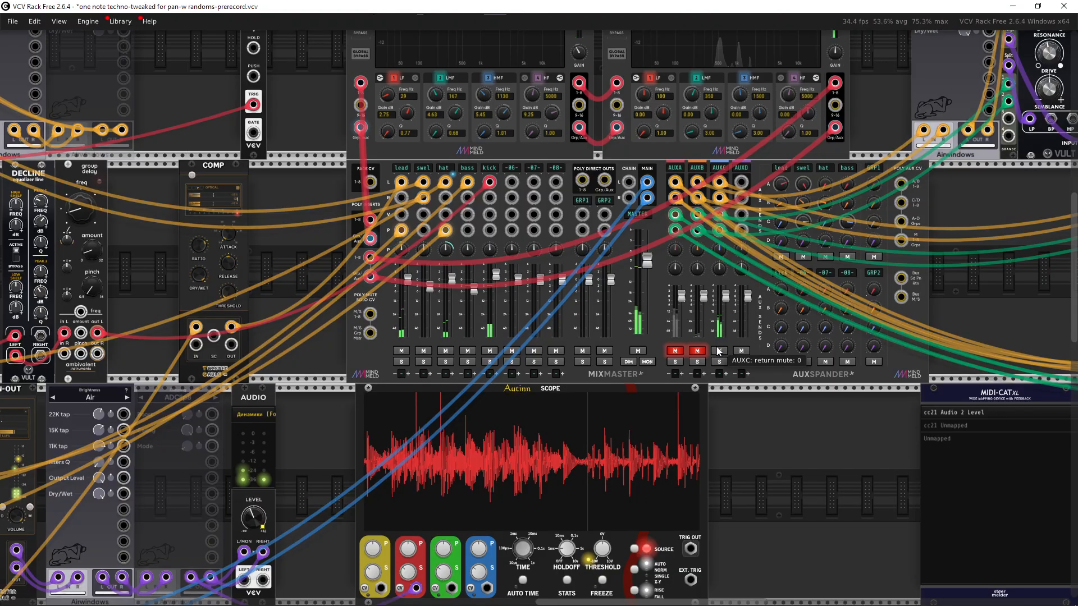
pyautogui.click(719, 350)
# Step: Solo the swel channel on the MIXMASTER after briefly toggling the lead channel's mute and solo
pyautogui.click(405, 352)
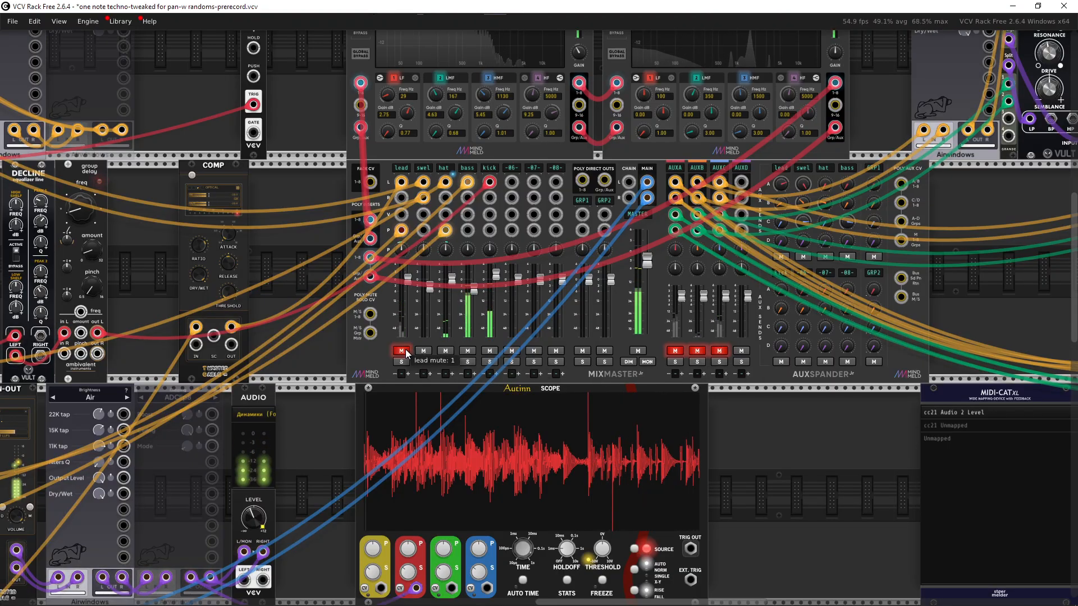
pyautogui.click(405, 350)
pyautogui.click(406, 362)
pyautogui.moveTo(408, 361); pyautogui.dragTo(436, 362)
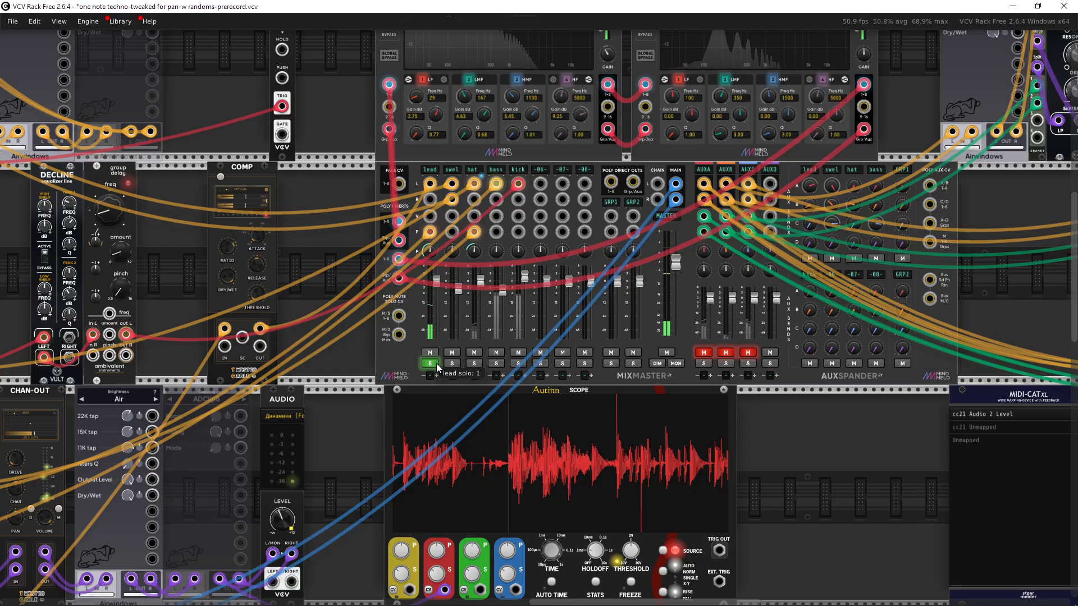
pyautogui.click(454, 365)
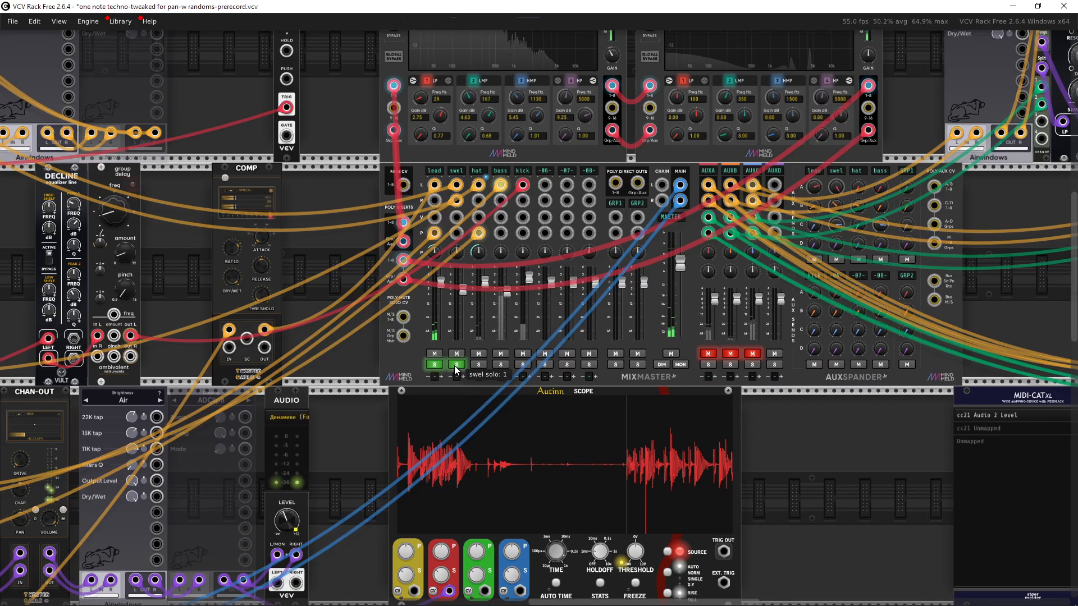
pyautogui.click(430, 366)
# Step: Add solos on the hat, bass and kick channels of the mixer
pyautogui.scroll(5, 315, 171)
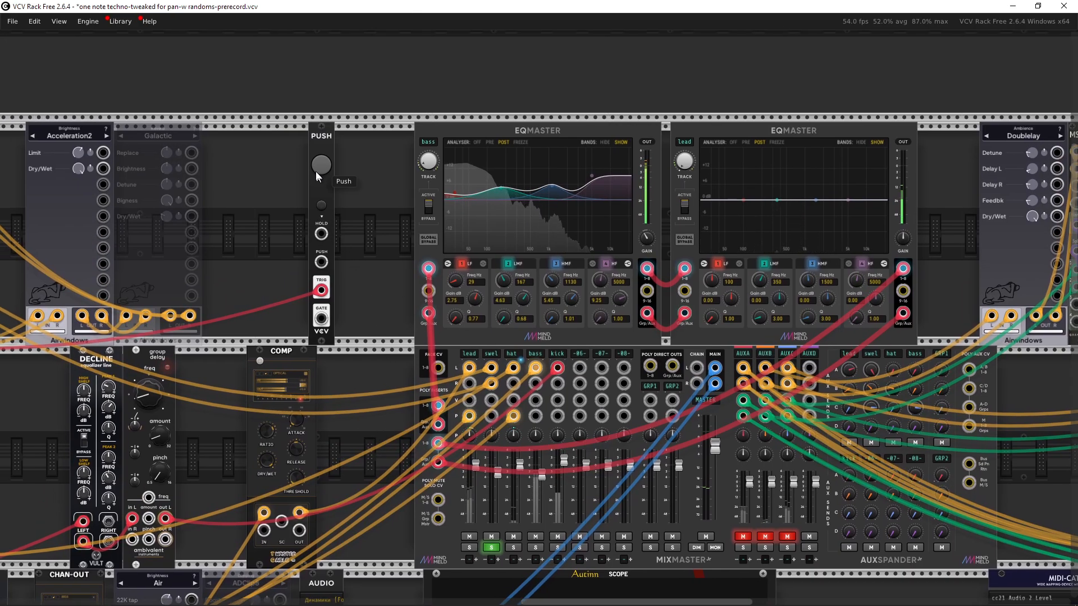
pyautogui.scroll(-2, 348, 258)
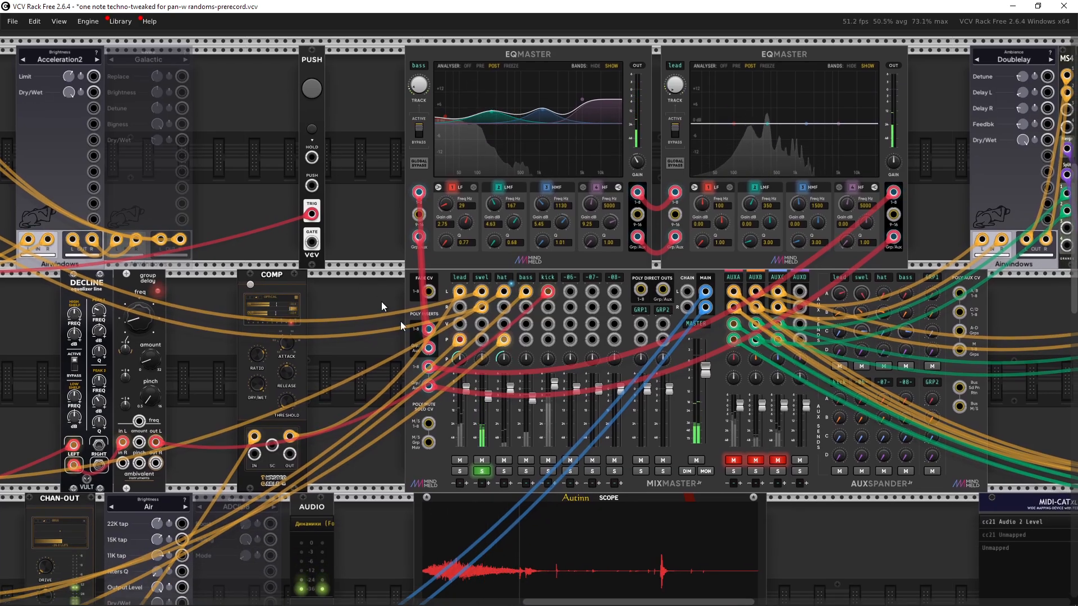
pyautogui.click(501, 471)
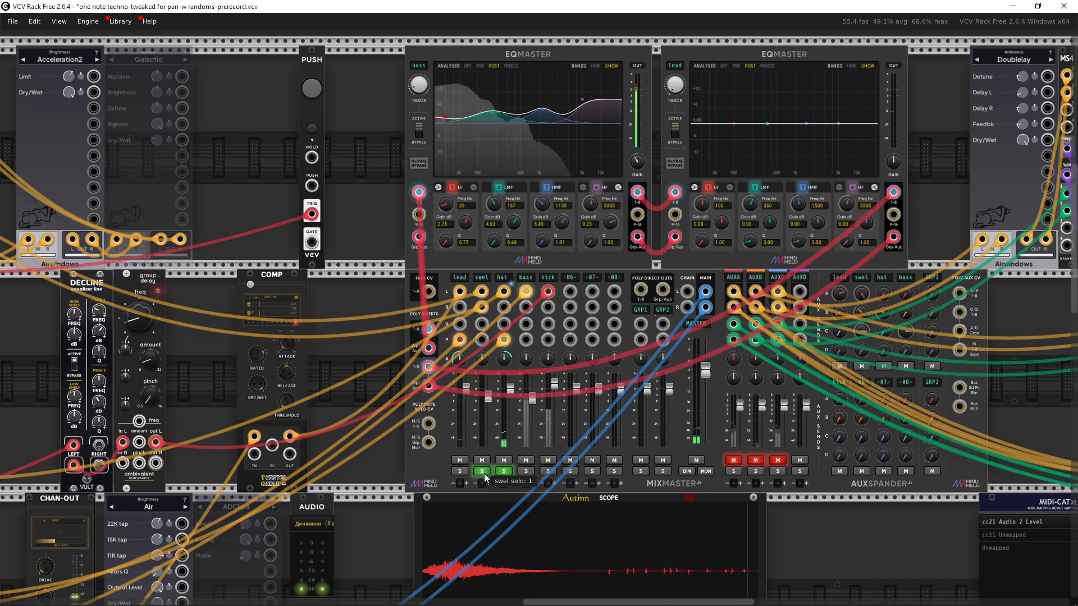
pyautogui.click(526, 471)
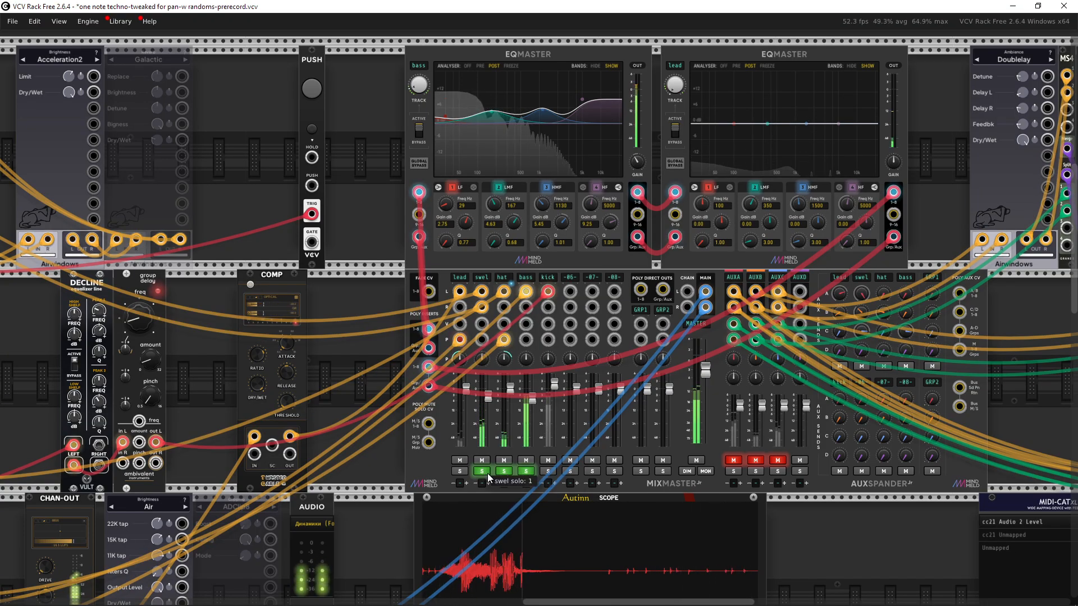
pyautogui.moveTo(490, 469); pyautogui.dragTo(471, 464)
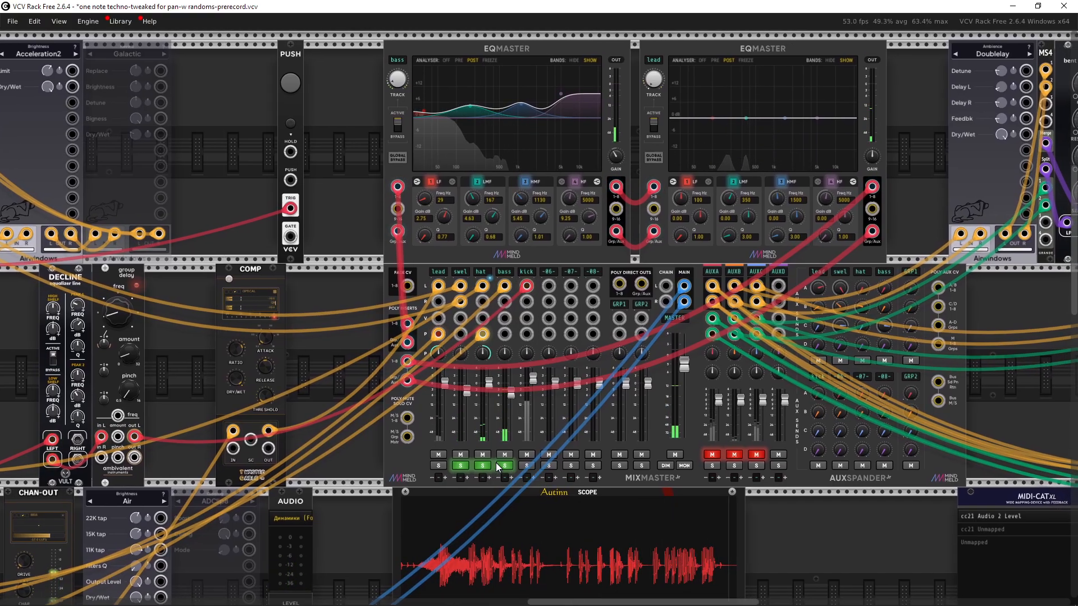
pyautogui.click(530, 466)
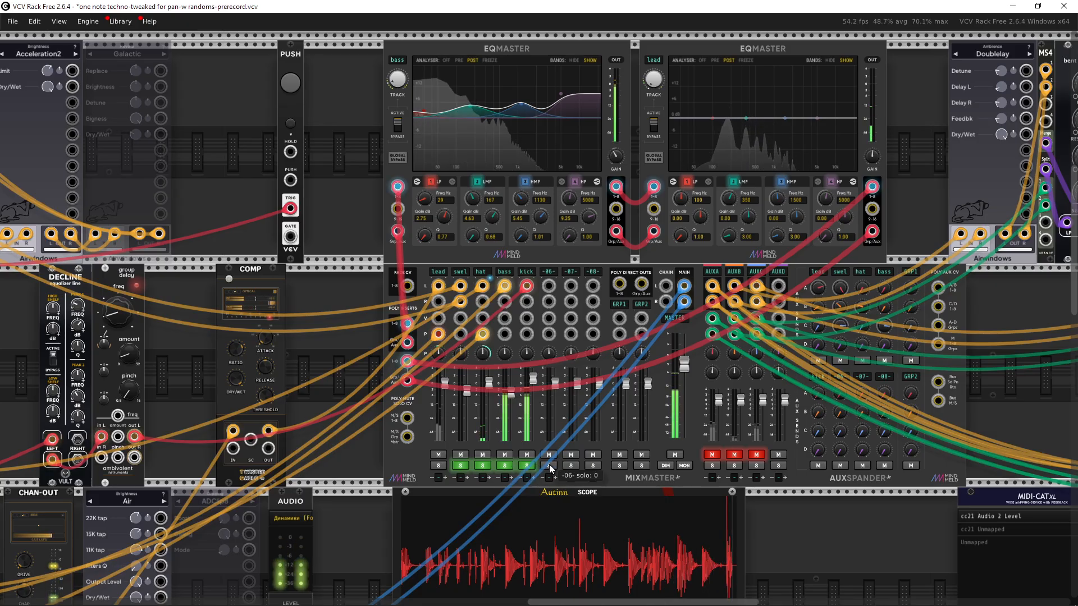
# Step: Clear the bass, hat and swel solos and solo channel -07- instead
pyautogui.click(505, 466)
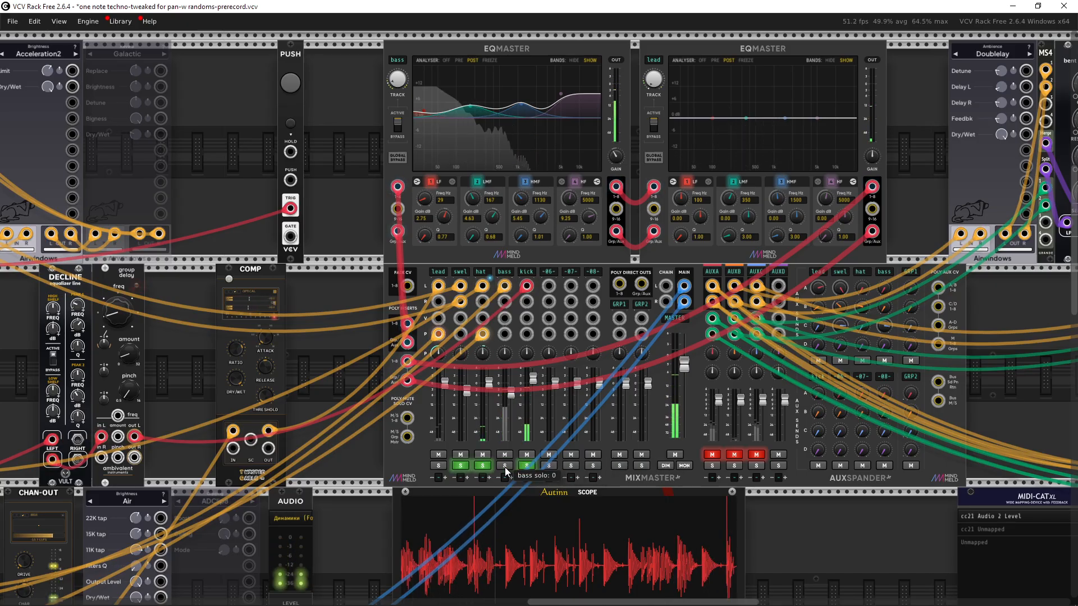
pyautogui.click(482, 465)
pyautogui.click(460, 466)
pyautogui.moveTo(652, 473); pyautogui.dragTo(459, 474)
pyautogui.click(390, 474)
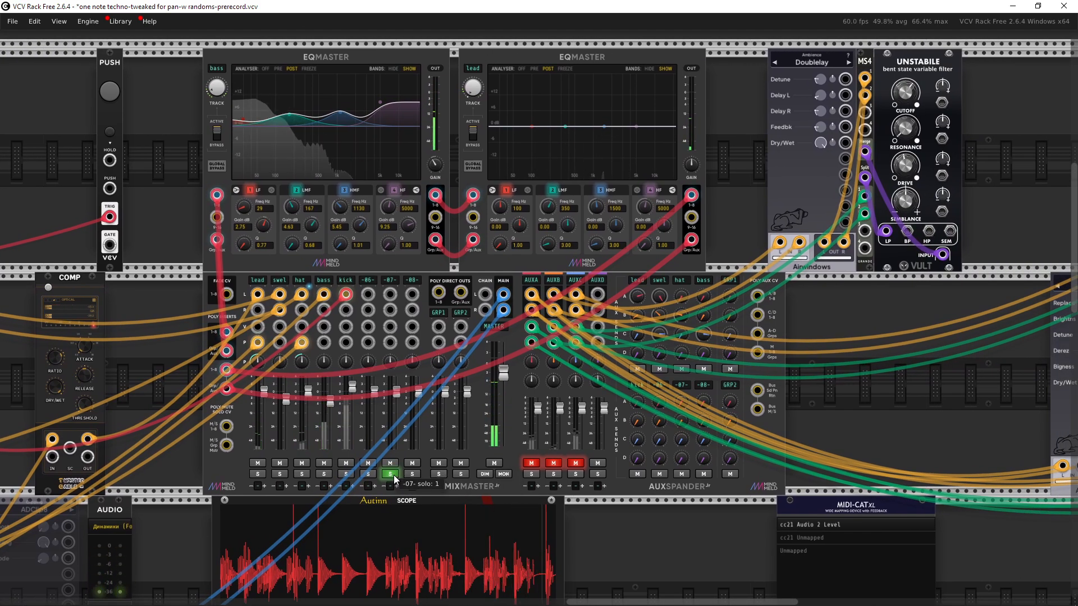
# Step: Briefly unmute and remute the AUXA, AUXB and AUXC returns to audition each one
pyautogui.click(529, 463)
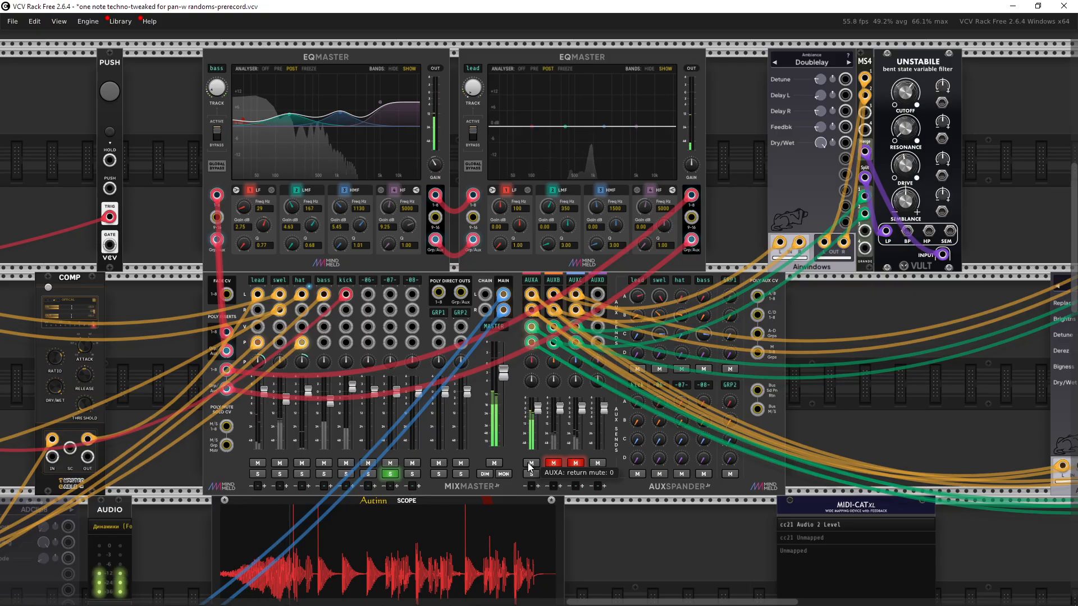
pyautogui.click(553, 463)
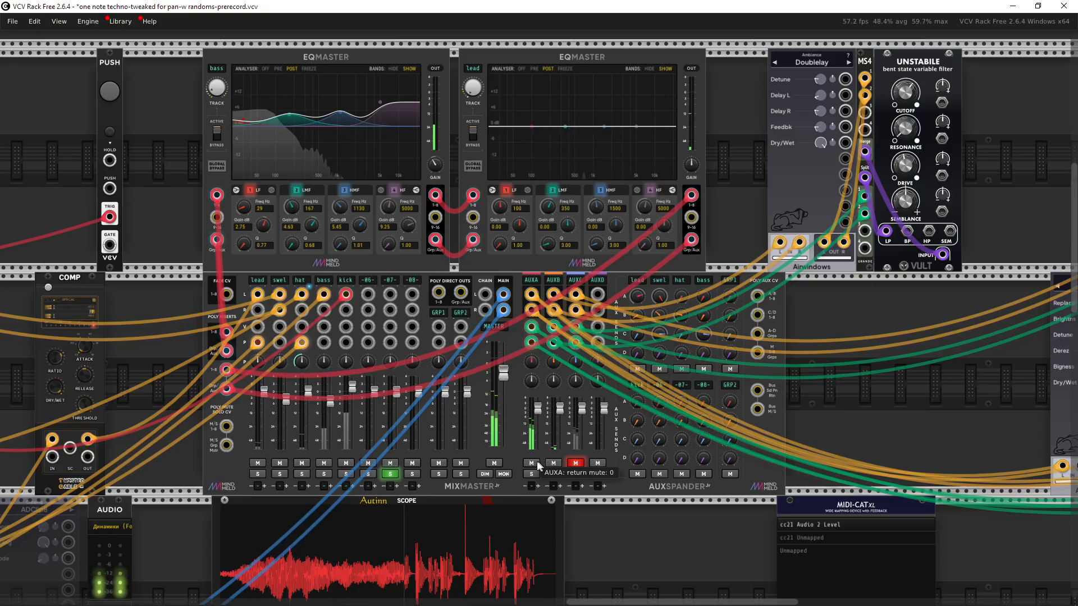
pyautogui.click(531, 463)
pyautogui.moveTo(553, 461); pyautogui.dragTo(474, 466)
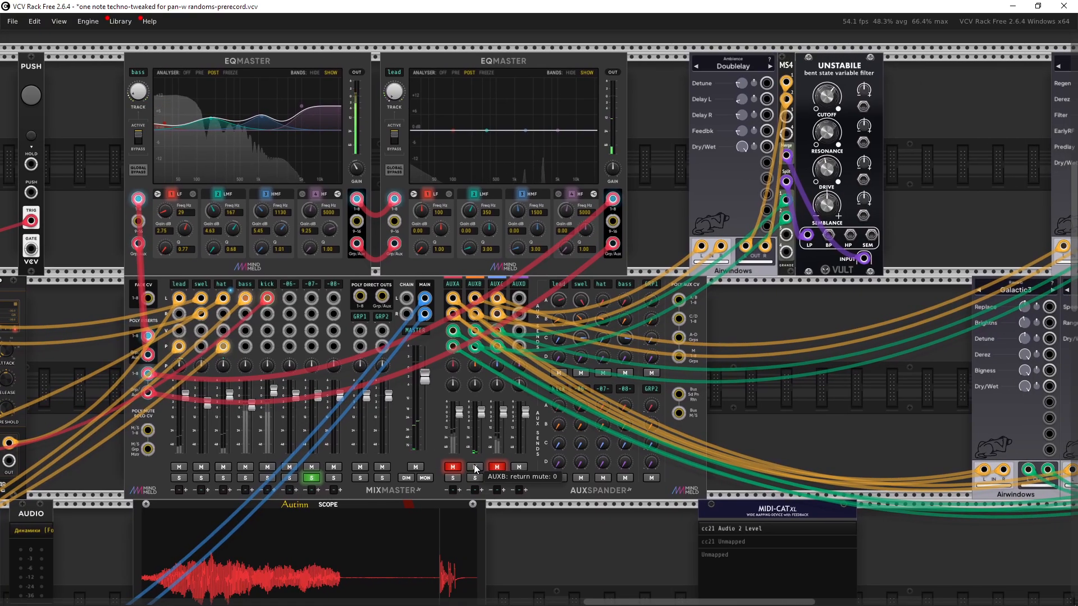
pyautogui.click(475, 466)
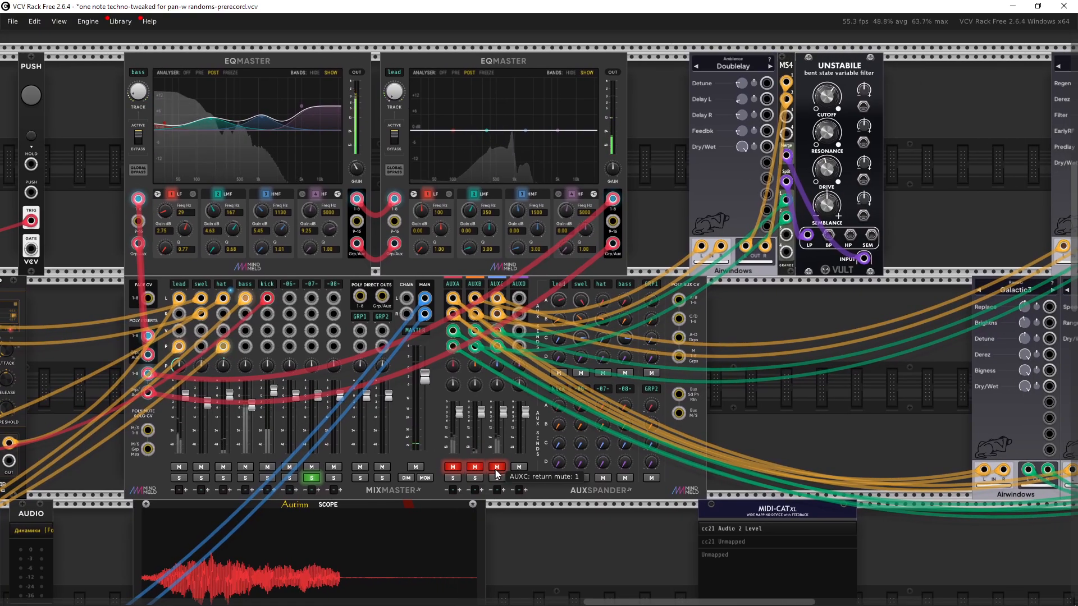
pyautogui.click(497, 466)
pyautogui.moveTo(497, 466); pyautogui.dragTo(626, 466)
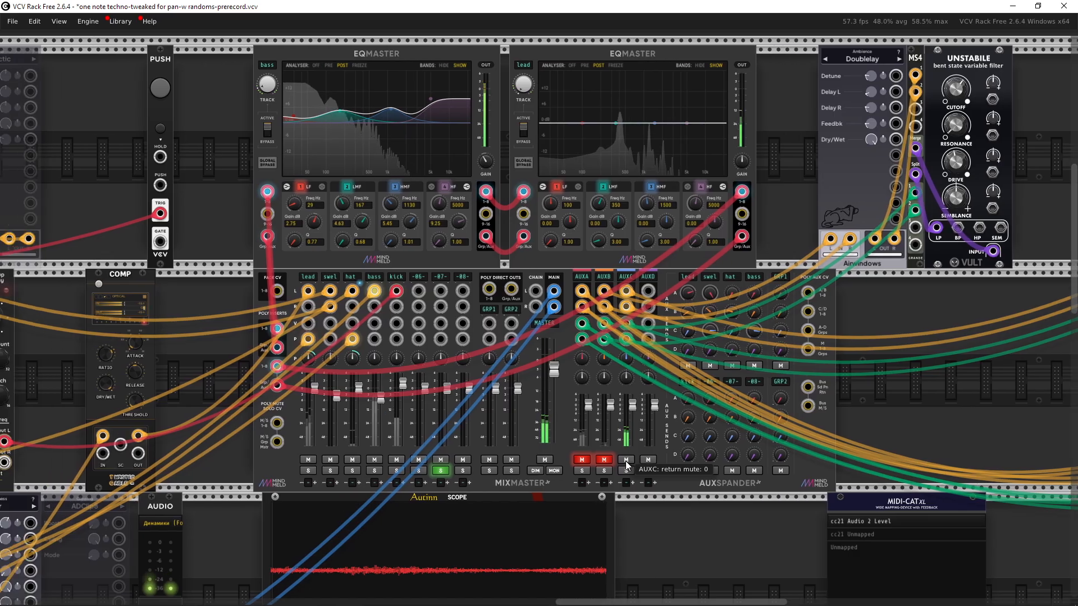
pyautogui.click(625, 460)
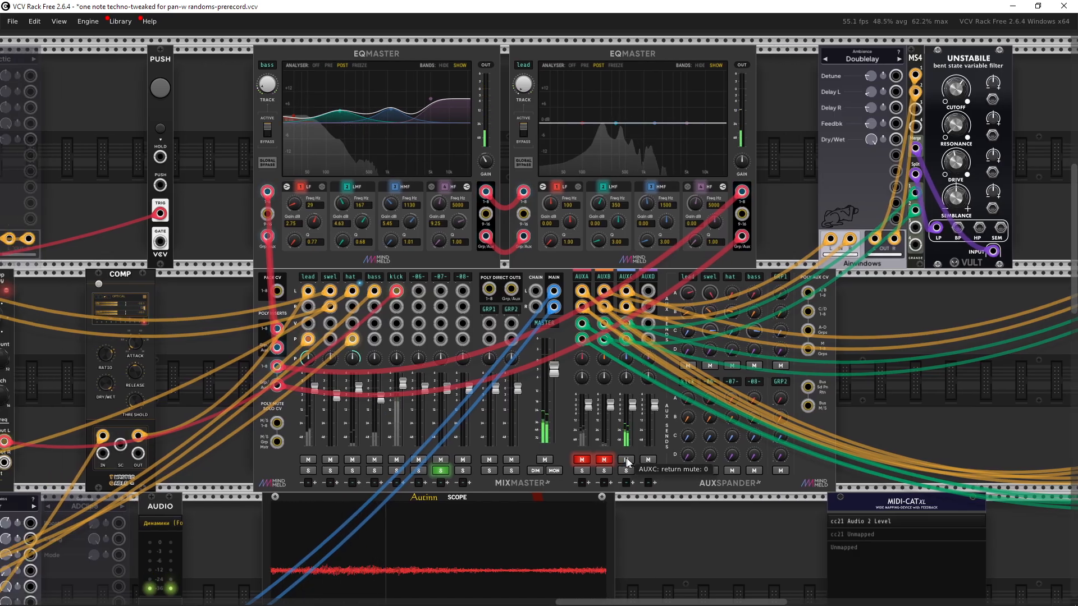
# Step: Examine the overall layout of the patch across all rack rows
pyautogui.moveTo(519, 293); pyautogui.dragTo(581, 286)
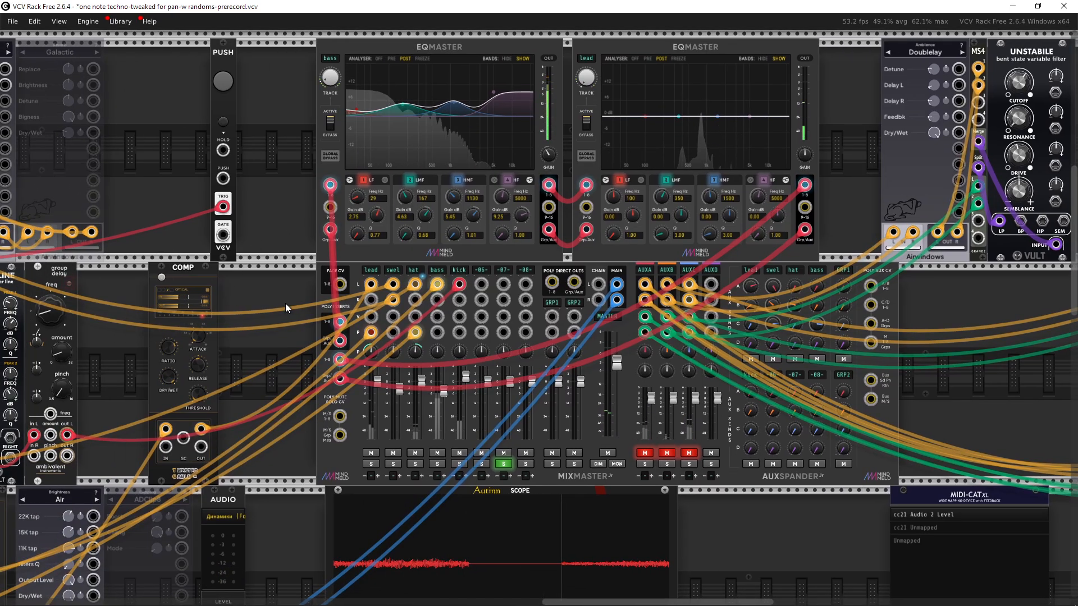
pyautogui.scroll(-6, 281, 306)
pyautogui.moveTo(267, 315); pyautogui.dragTo(828, 226)
pyautogui.scroll(5, 651, 277)
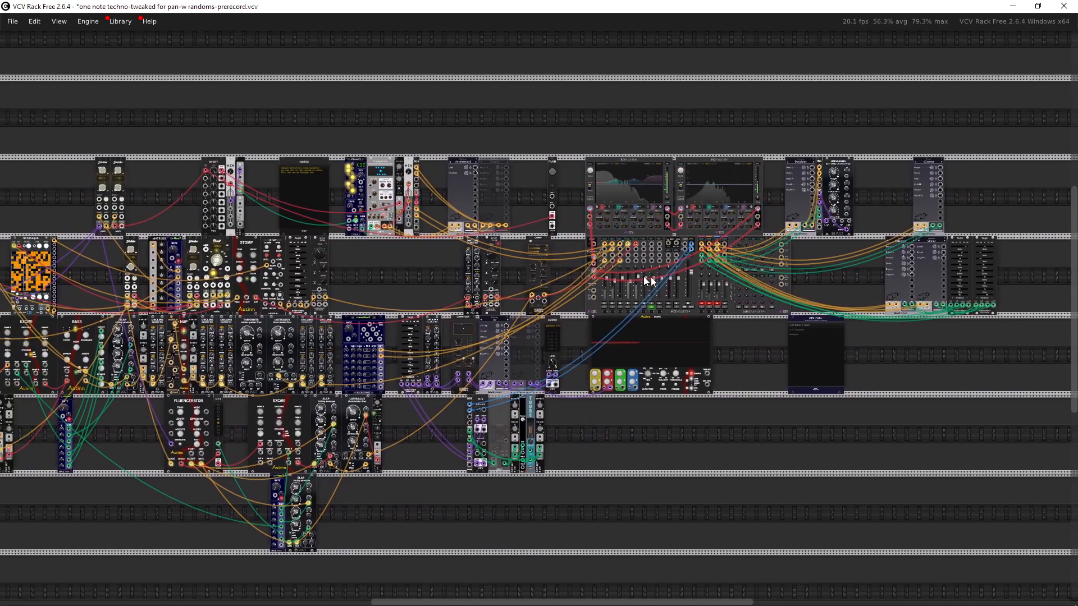
pyautogui.hscroll(-10, 642, 282)
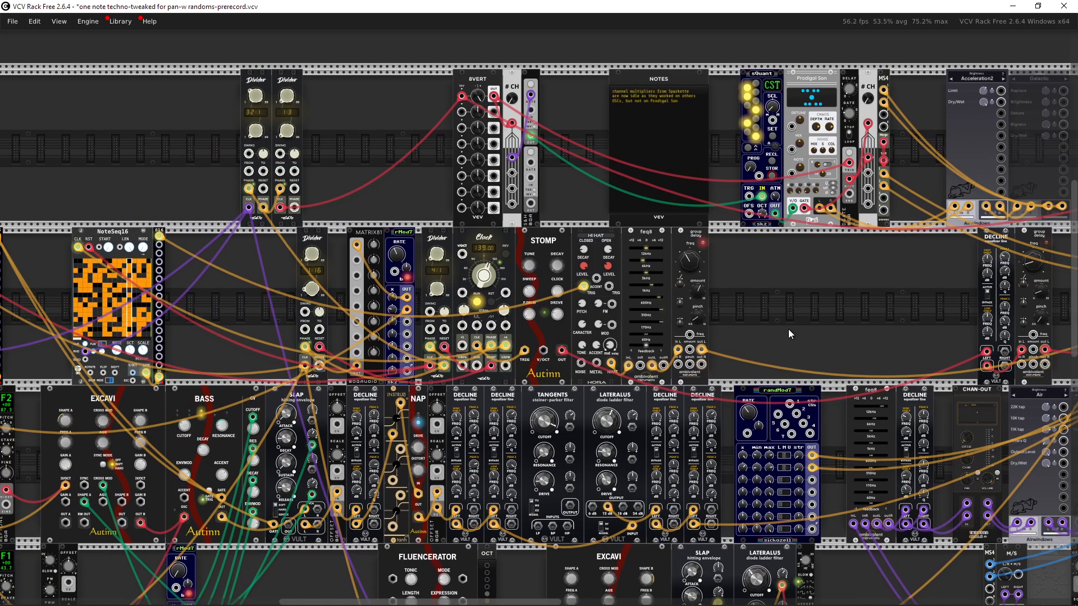
pyautogui.moveTo(788, 329); pyautogui.dragTo(649, 320)
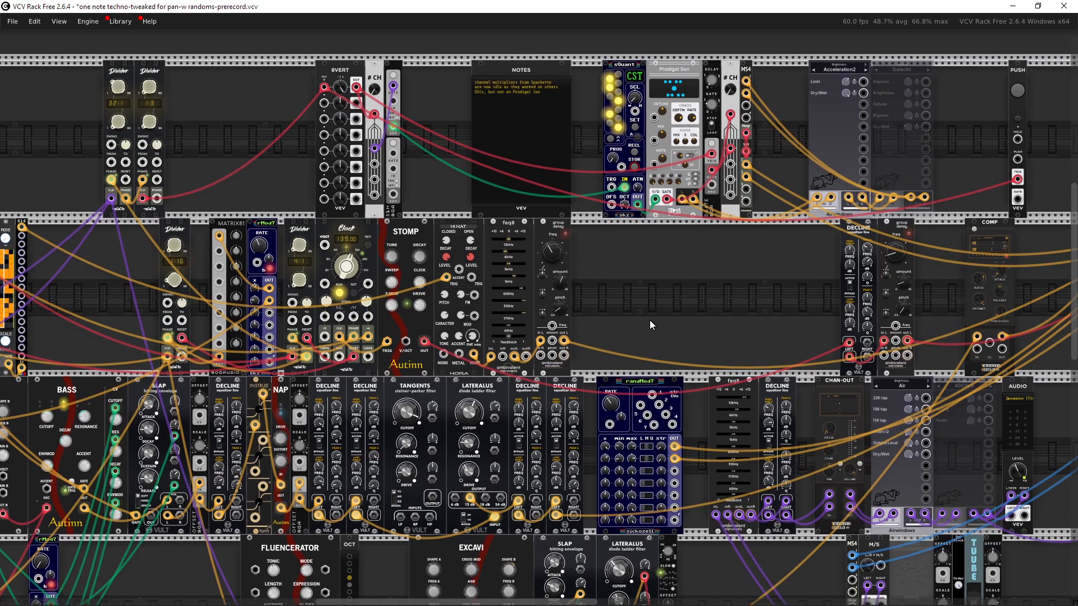
pyautogui.hscroll(5, 682, 294)
pyautogui.scroll(2, 681, 294)
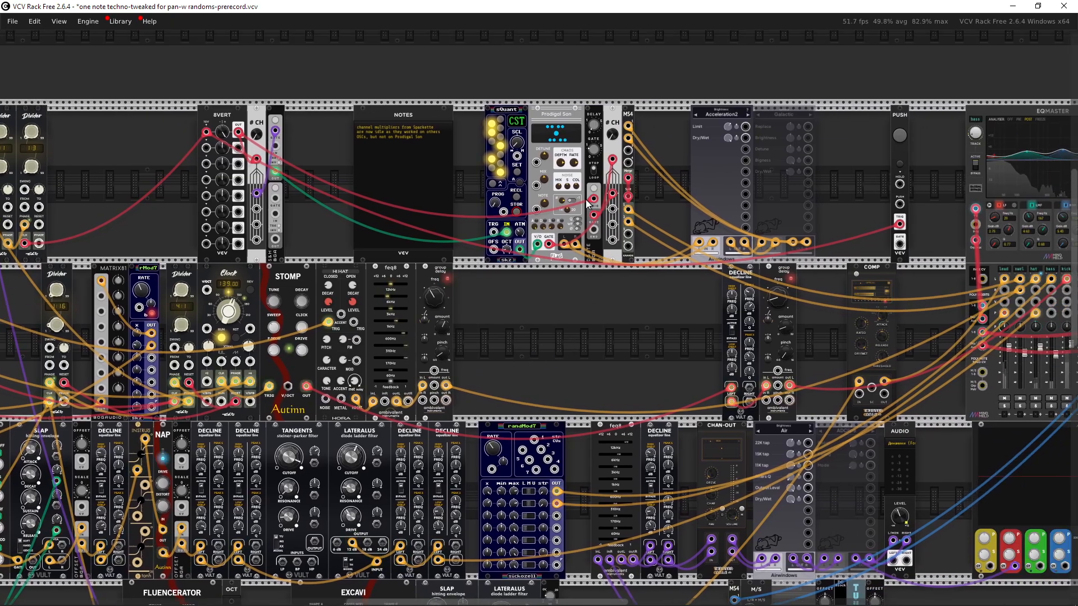
# Step: Unmute the AUXA, AUXB and AUXC returns on the mixer's aux expander
pyautogui.hscroll(3, 566, 296)
pyautogui.scroll(2, 566, 297)
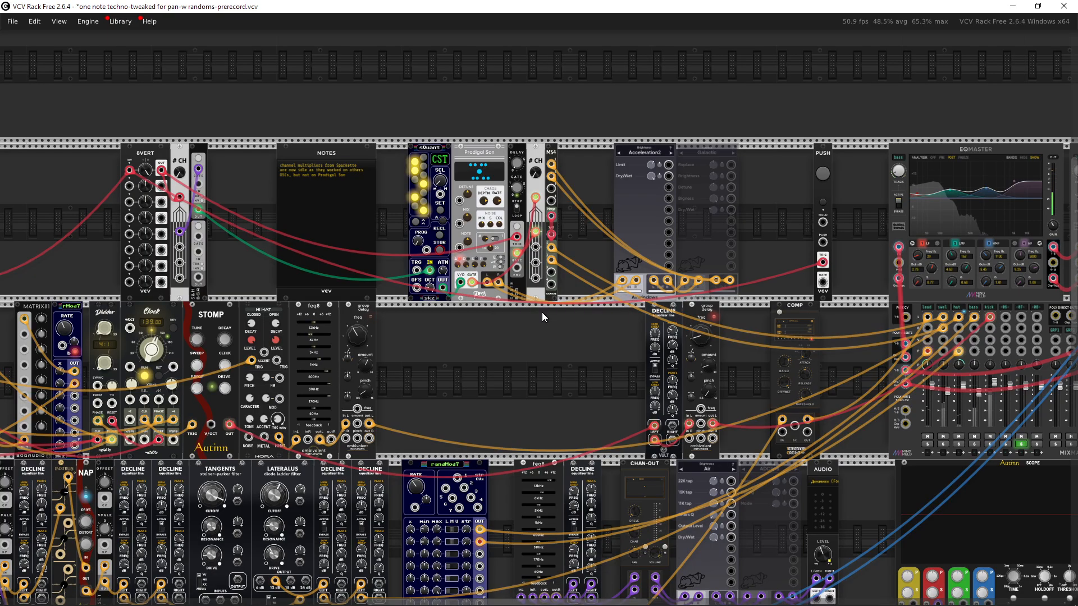
pyautogui.moveTo(541, 312); pyautogui.dragTo(136, 301)
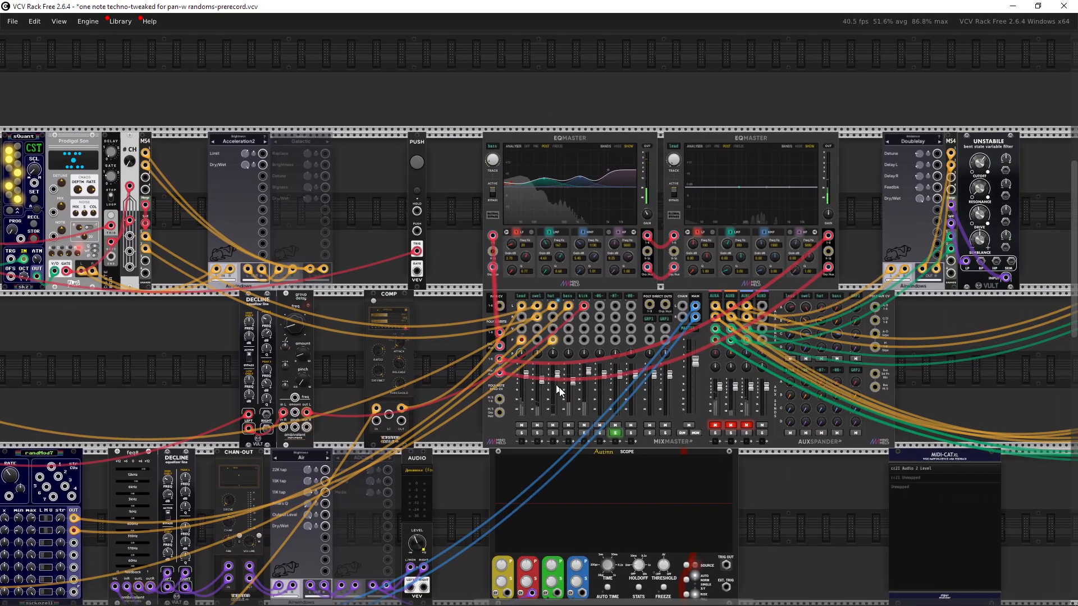
pyautogui.click(714, 425)
pyautogui.click(730, 424)
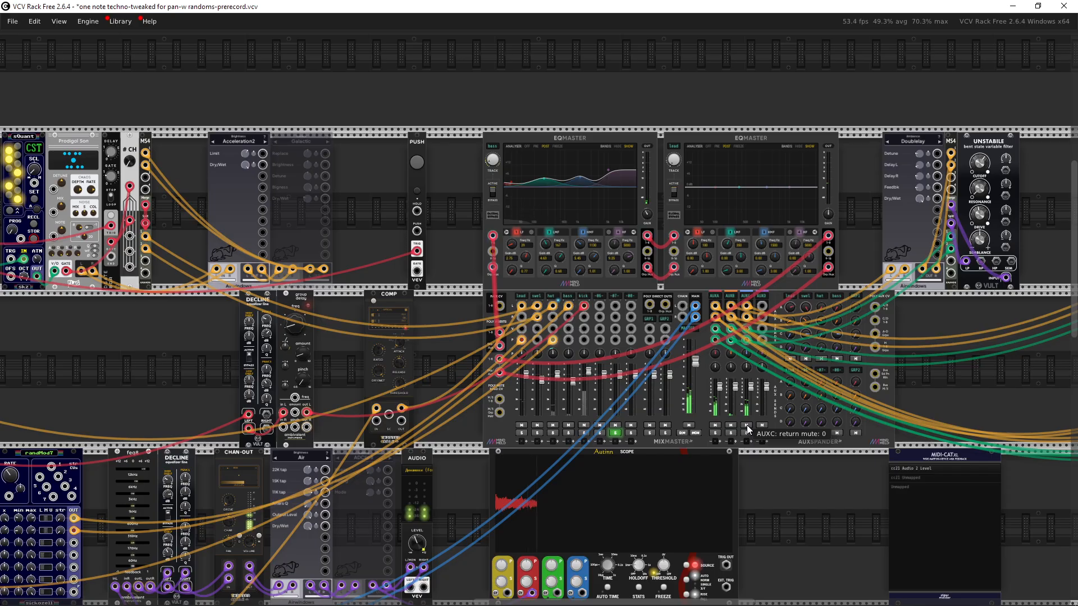
pyautogui.click(746, 425)
# Step: Add a VCV Scope module to the empty space in the top rack row beside the Divider modules
pyautogui.moveTo(483, 366); pyautogui.dragTo(685, 374)
pyautogui.moveTo(385, 349); pyautogui.dragTo(502, 349)
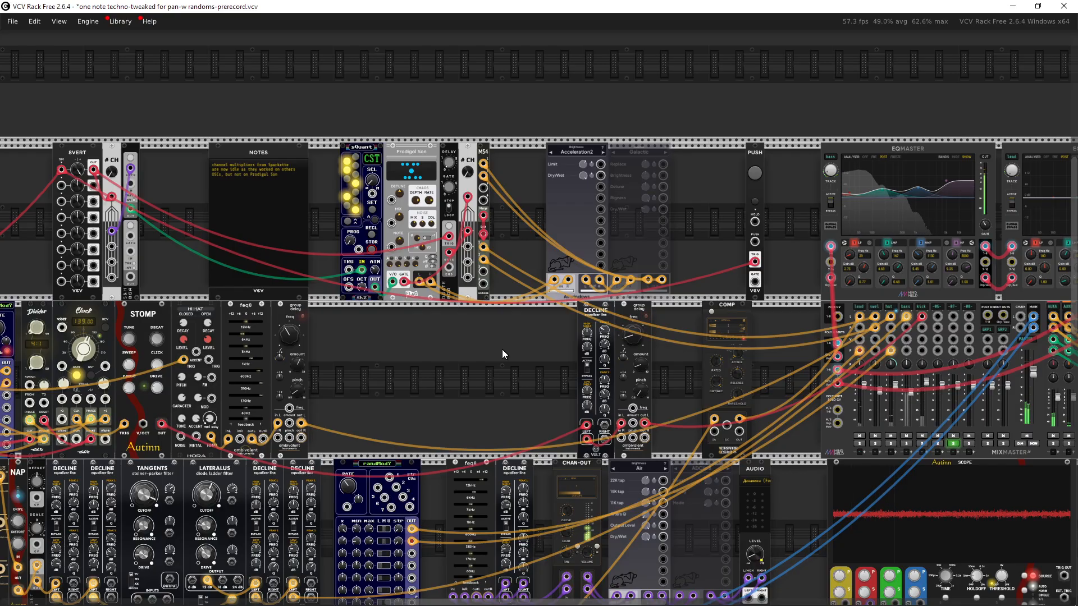
pyautogui.moveTo(445, 378); pyautogui.dragTo(521, 304)
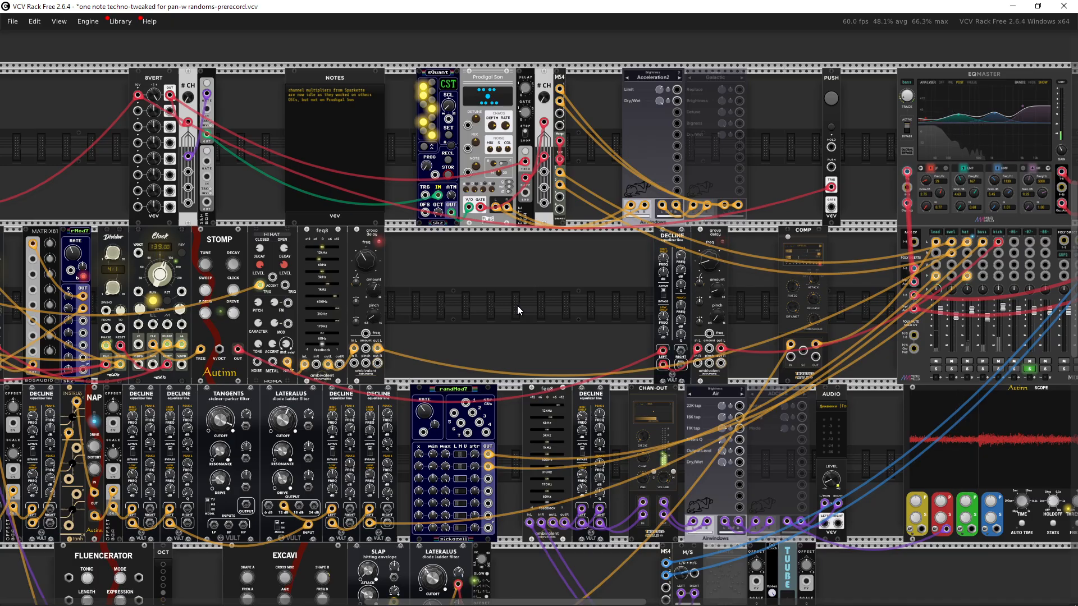
pyautogui.moveTo(514, 305); pyautogui.dragTo(722, 217)
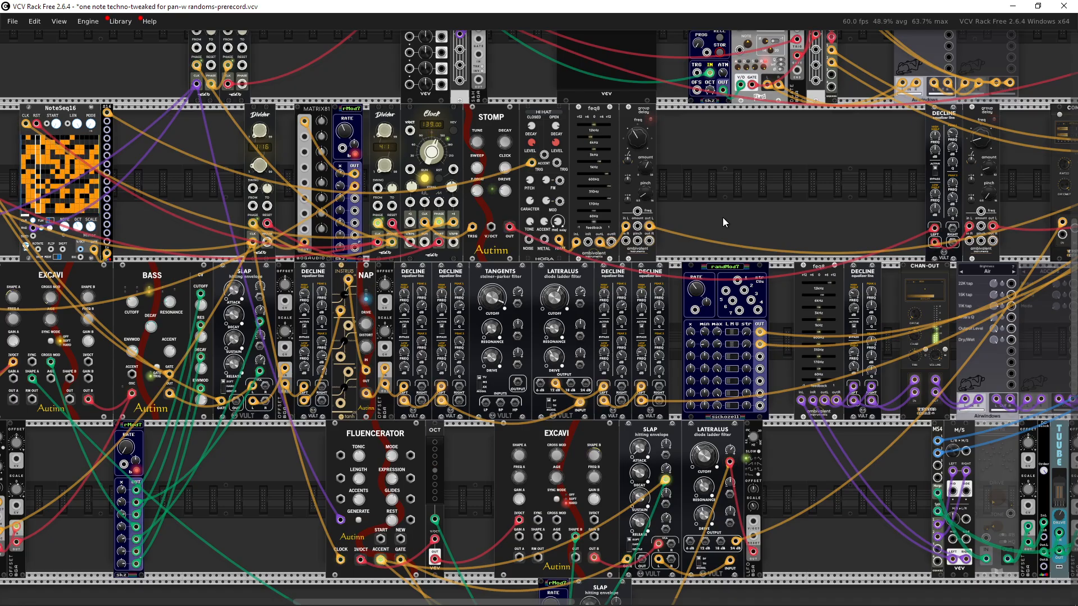
pyautogui.moveTo(748, 209); pyautogui.dragTo(792, 407)
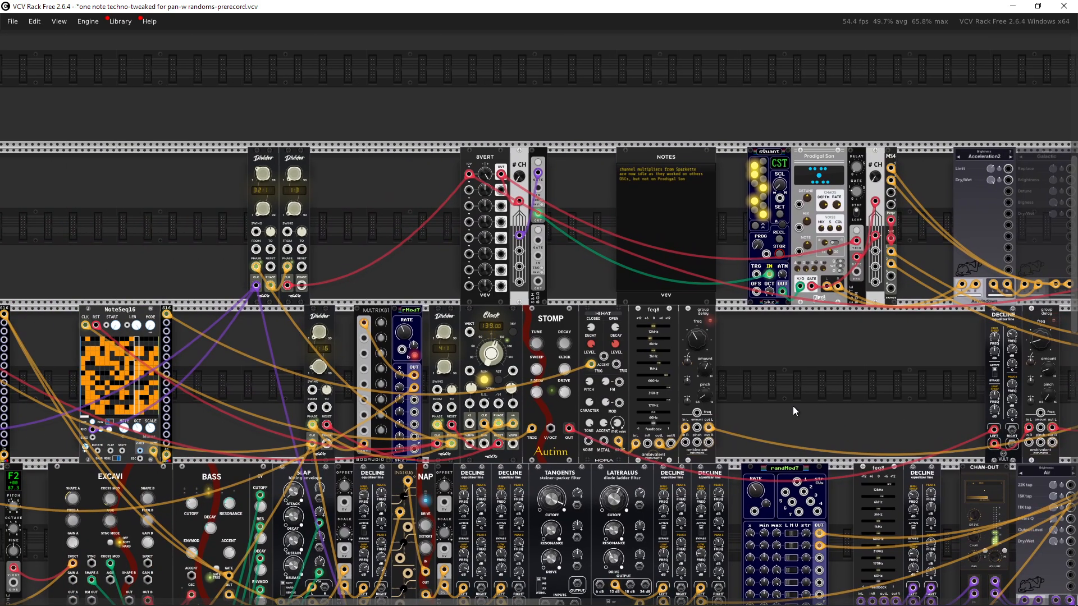
pyautogui.scroll(3, 432, 268)
pyautogui.moveTo(432, 267); pyautogui.dragTo(511, 327)
pyautogui.scroll(-3, 315, 309)
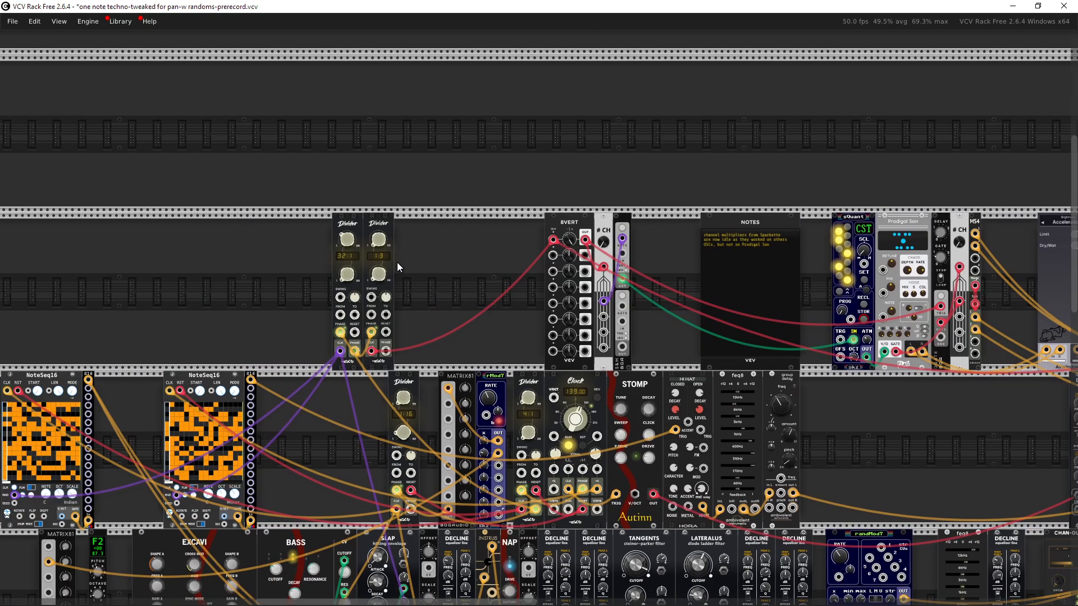
pyautogui.rightClick(412, 255)
pyautogui.write('scope')
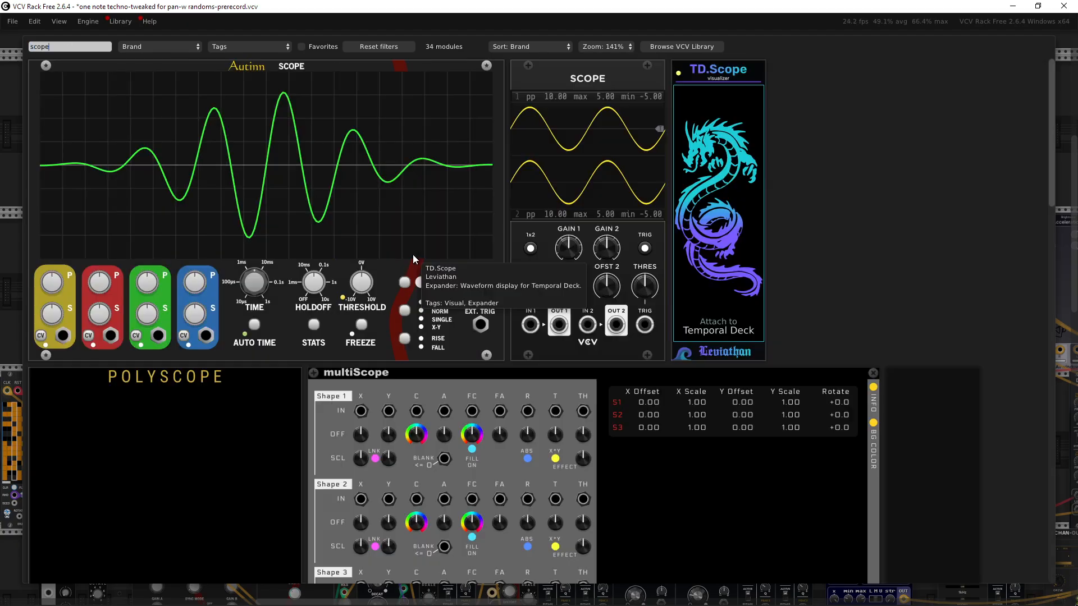
pyautogui.moveTo(601, 185); pyautogui.dragTo(460, 249)
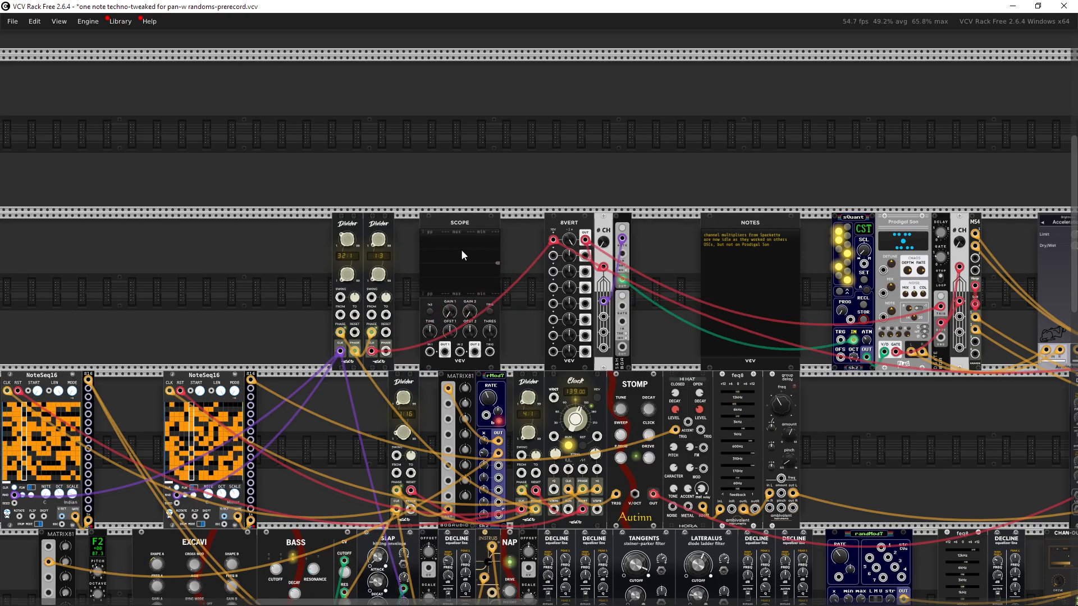
# Step: Patch the rMod7's first output into the Scope's IN 1 and adjust the Scope's trigger threshold
pyautogui.scroll(3, 574, 272)
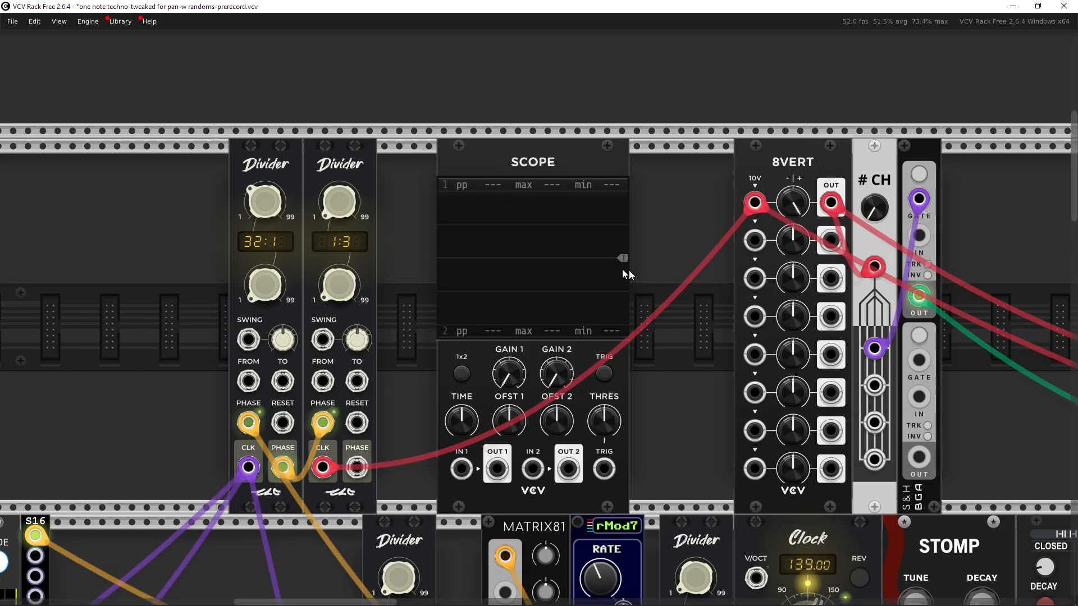
pyautogui.scroll(-5, 599, 219)
pyautogui.scroll(-1, 651, 139)
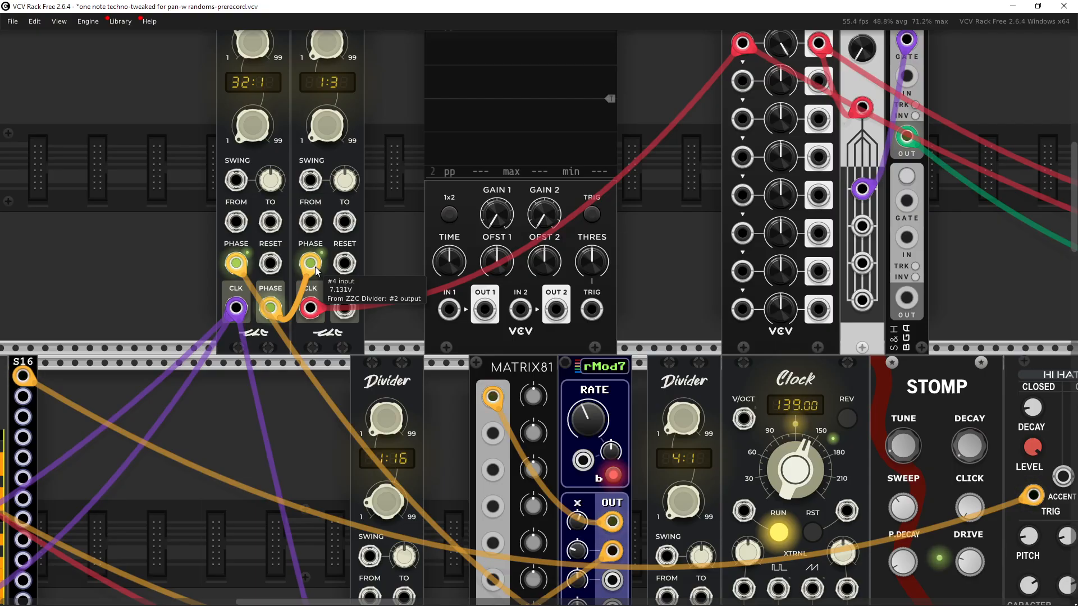
pyautogui.scroll(-3, 393, 308)
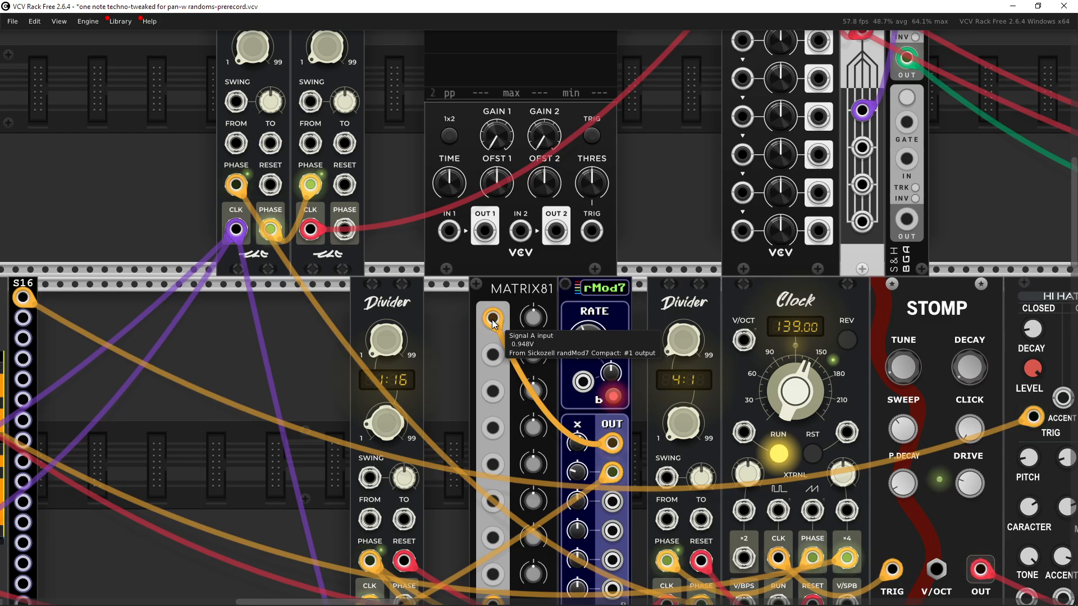
pyautogui.rightClick(611, 443)
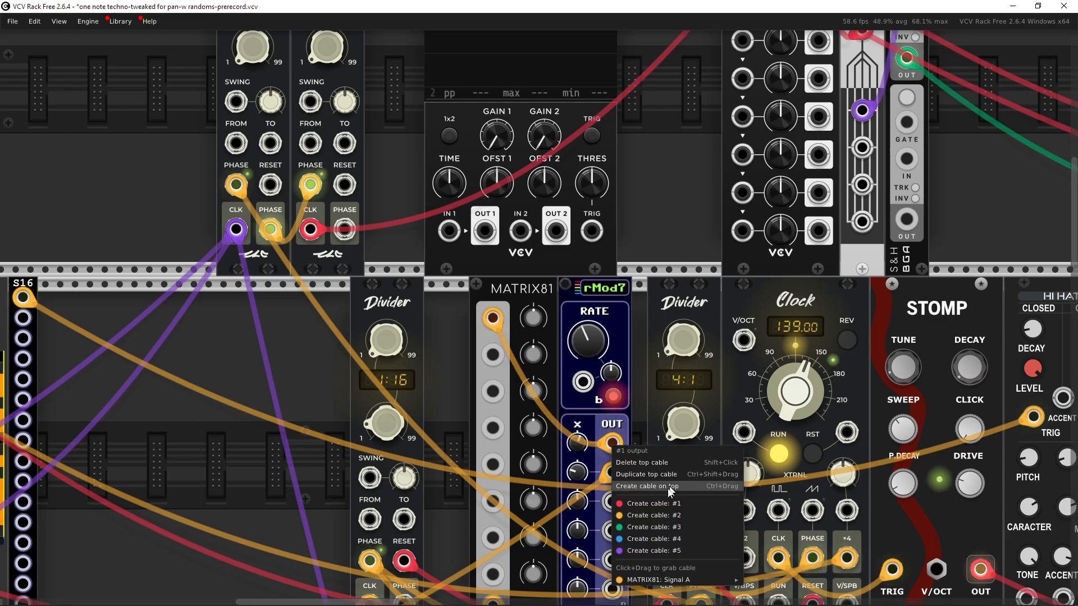
pyautogui.click(623, 512)
pyautogui.moveTo(521, 230); pyautogui.dragTo(449, 231)
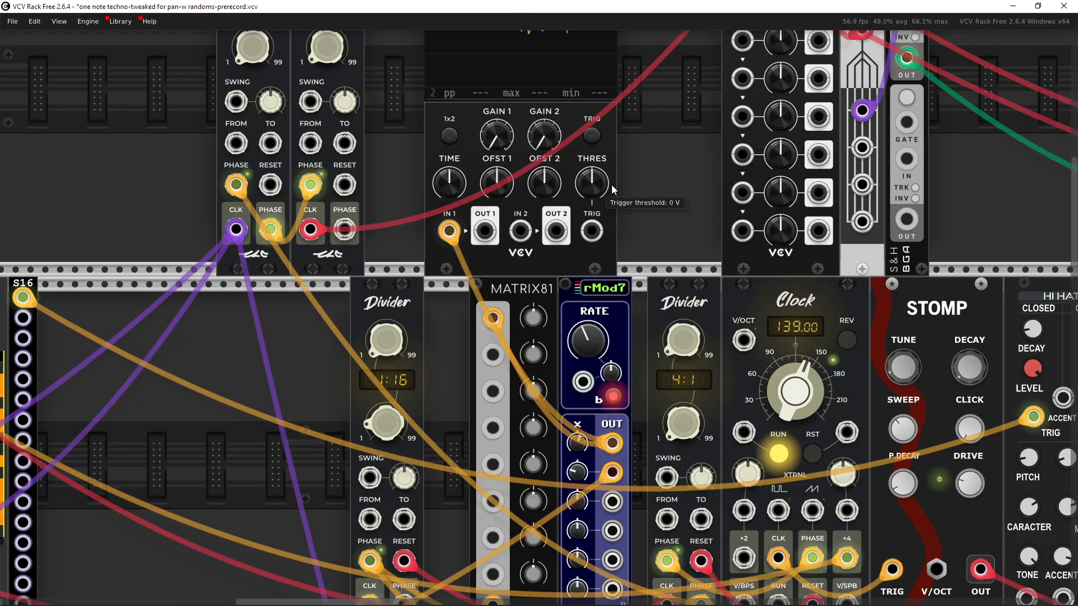
pyautogui.moveTo(612, 188); pyautogui.dragTo(627, 365)
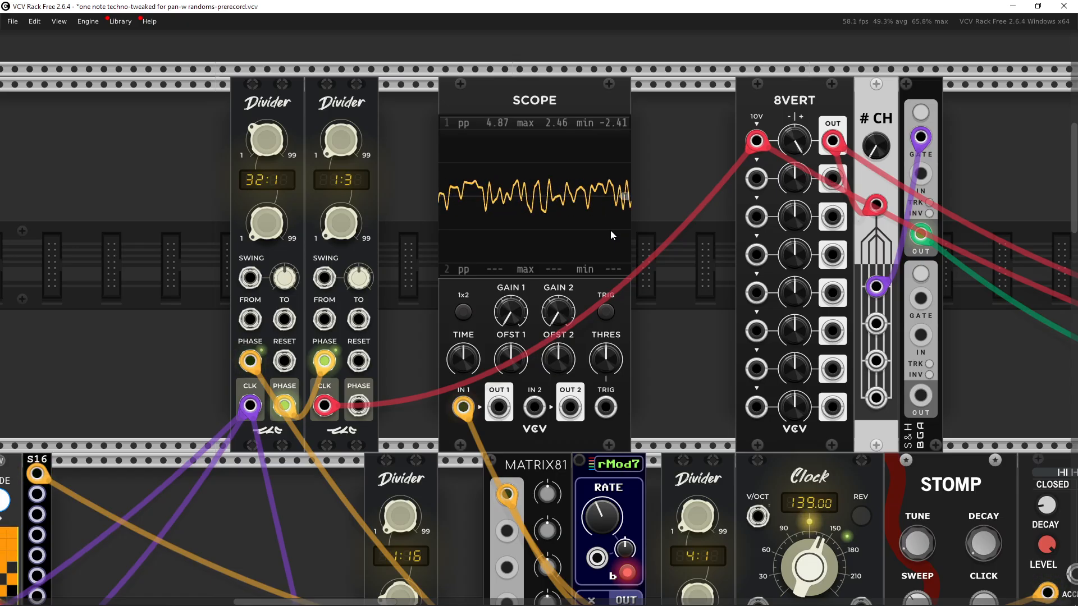
# Step: Examine the output section around the M/S, Tube, Airwindows and Audio modules
pyautogui.scroll(-3, 618, 293)
pyautogui.moveTo(643, 295); pyautogui.dragTo(181, 97)
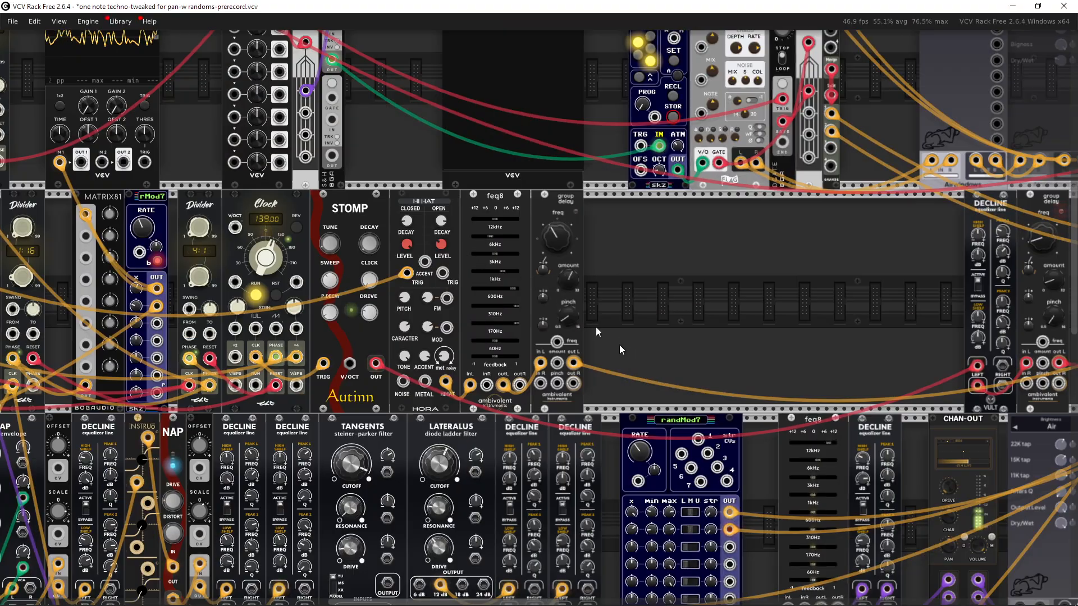
pyautogui.moveTo(619, 346); pyautogui.dragTo(498, 112)
pyautogui.scroll(4, 652, 331)
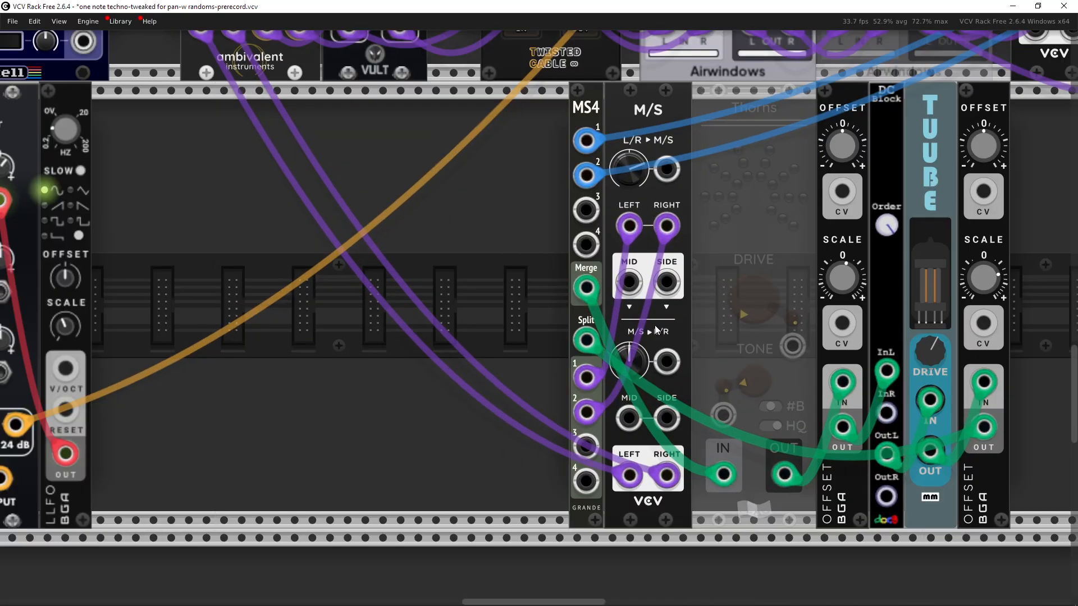
pyautogui.moveTo(654, 327); pyautogui.dragTo(354, 416)
pyautogui.scroll(-3, 385, 417)
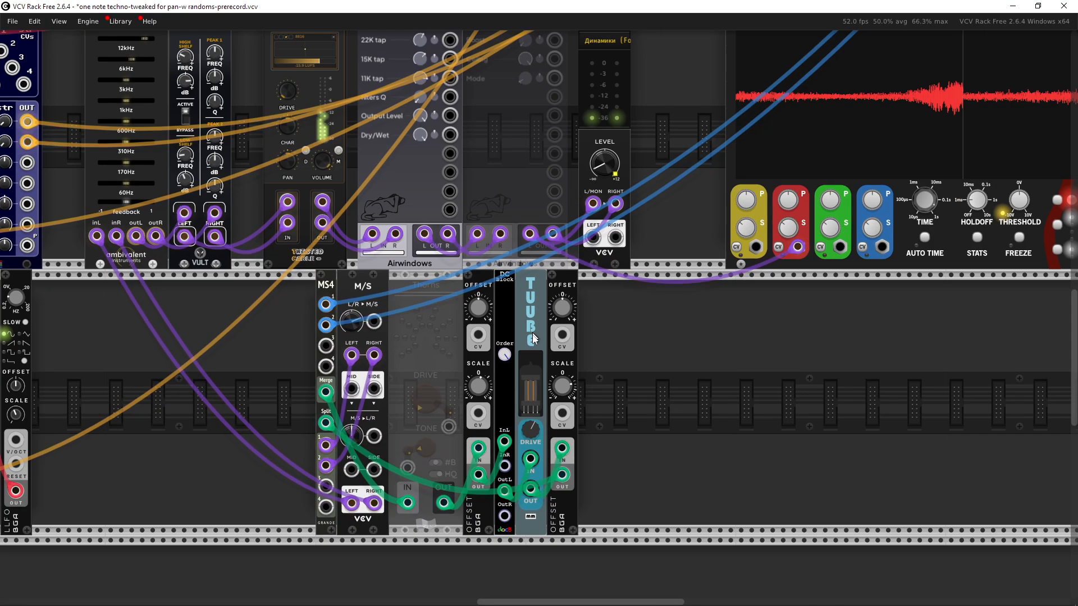
pyautogui.moveTo(636, 76); pyautogui.dragTo(684, 223)
pyautogui.scroll(4, 696, 346)
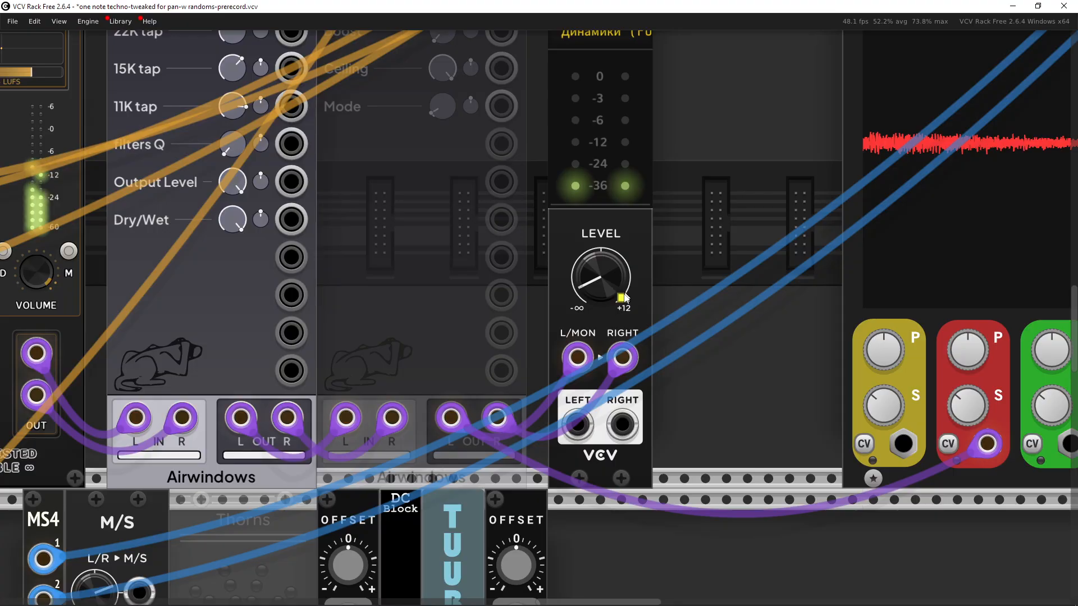
pyautogui.scroll(-7, 678, 321)
pyautogui.moveTo(532, 296); pyautogui.dragTo(1047, 428)
pyautogui.moveTo(469, 235); pyautogui.dragTo(470, 351)
pyautogui.scroll(3, 513, 251)
pyautogui.moveTo(528, 305)
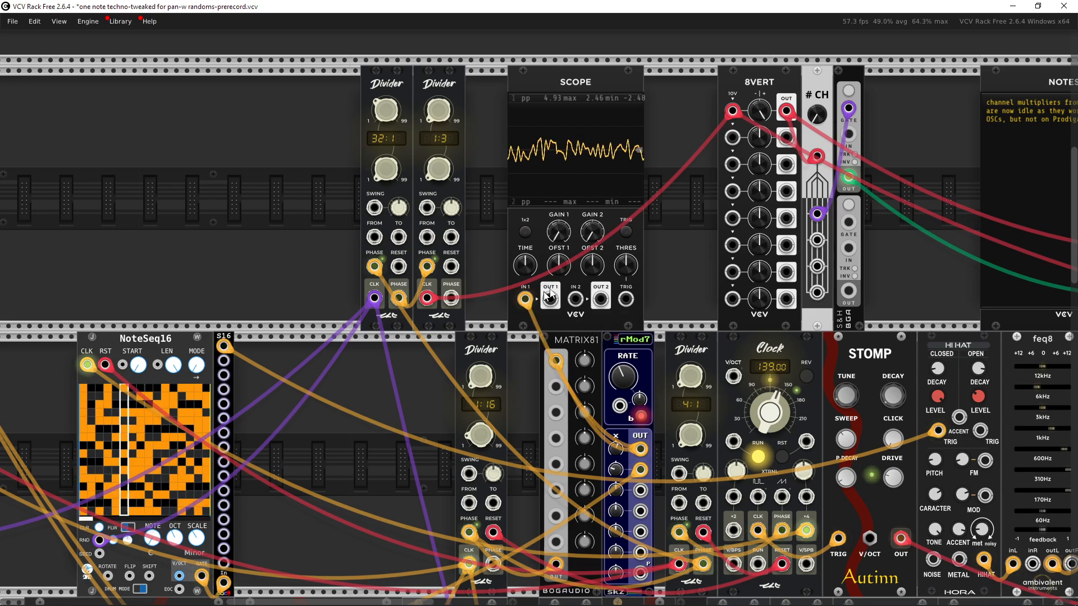
# Step: Move the Scope module to the left of the two Divider modules in the top row
pyautogui.moveTo(626, 267); pyautogui.dragTo(489, 348)
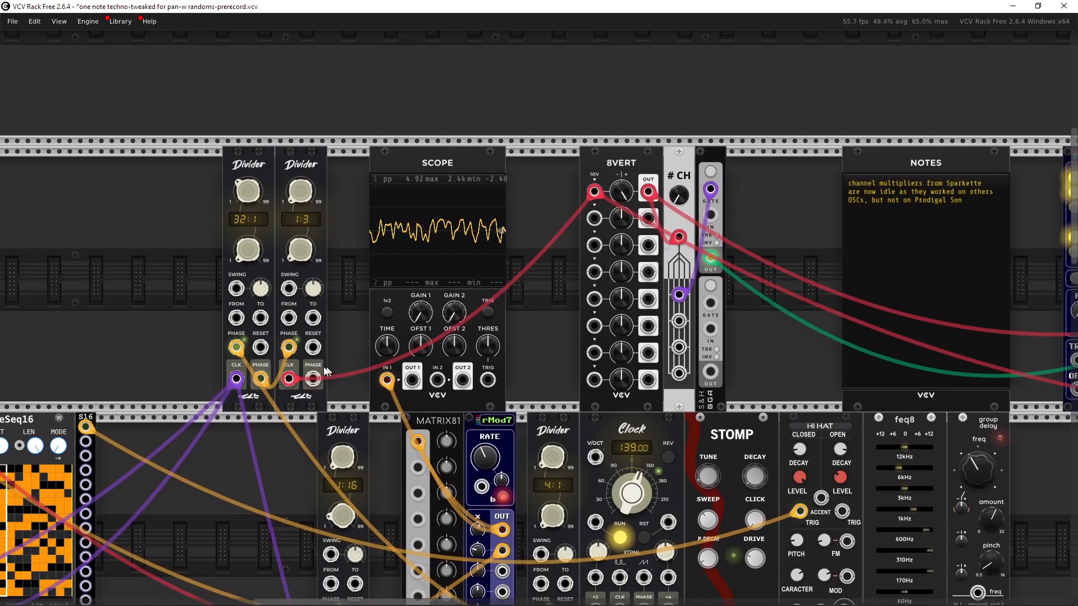
pyautogui.moveTo(340, 374); pyautogui.dragTo(443, 358)
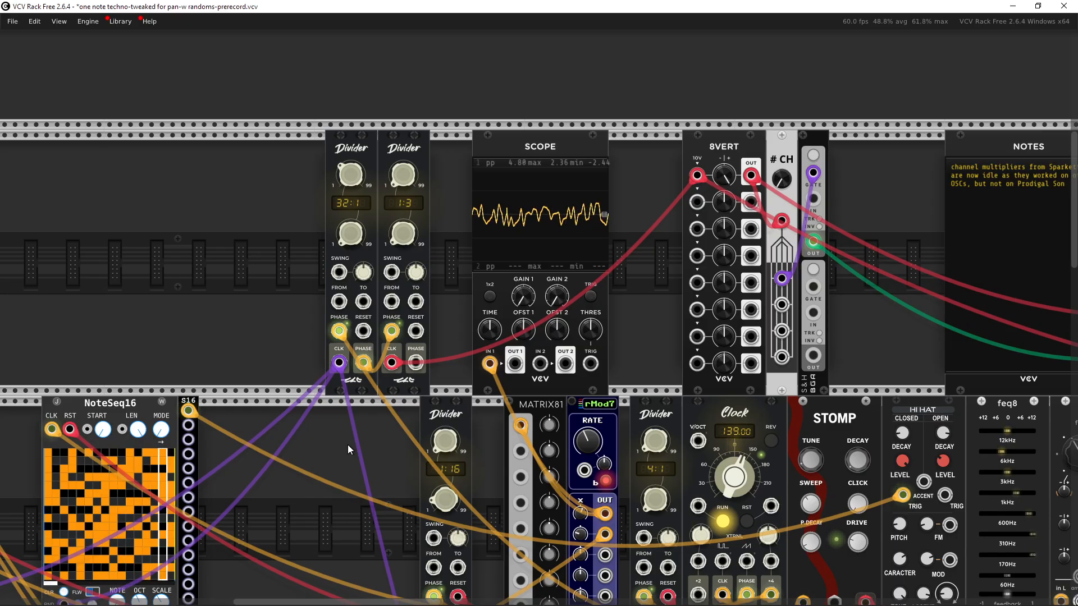
pyautogui.scroll(-3, 356, 413)
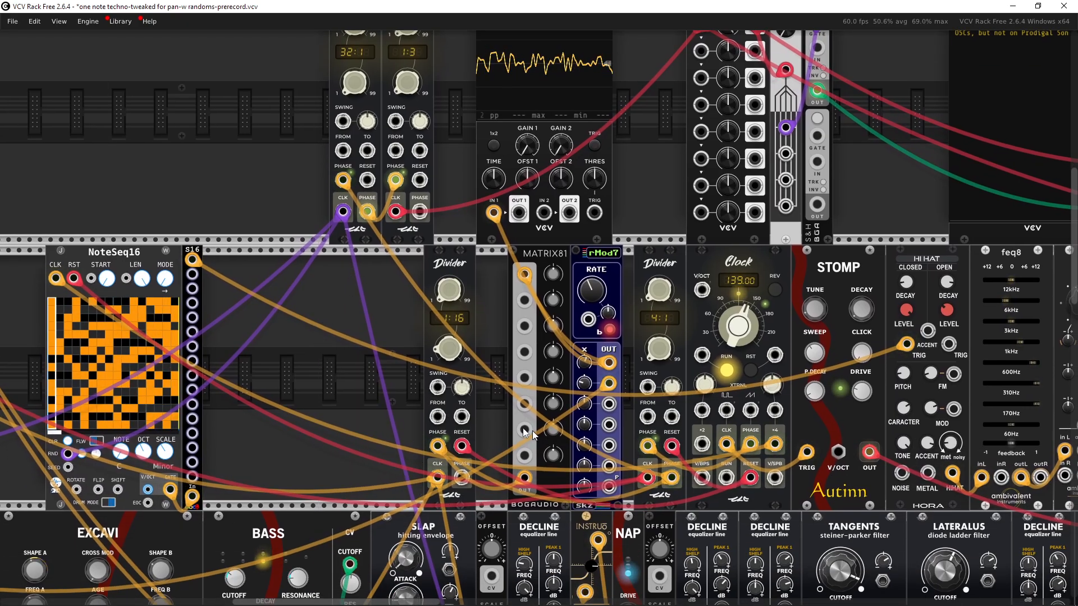
pyautogui.moveTo(413, 376); pyautogui.dragTo(279, 455)
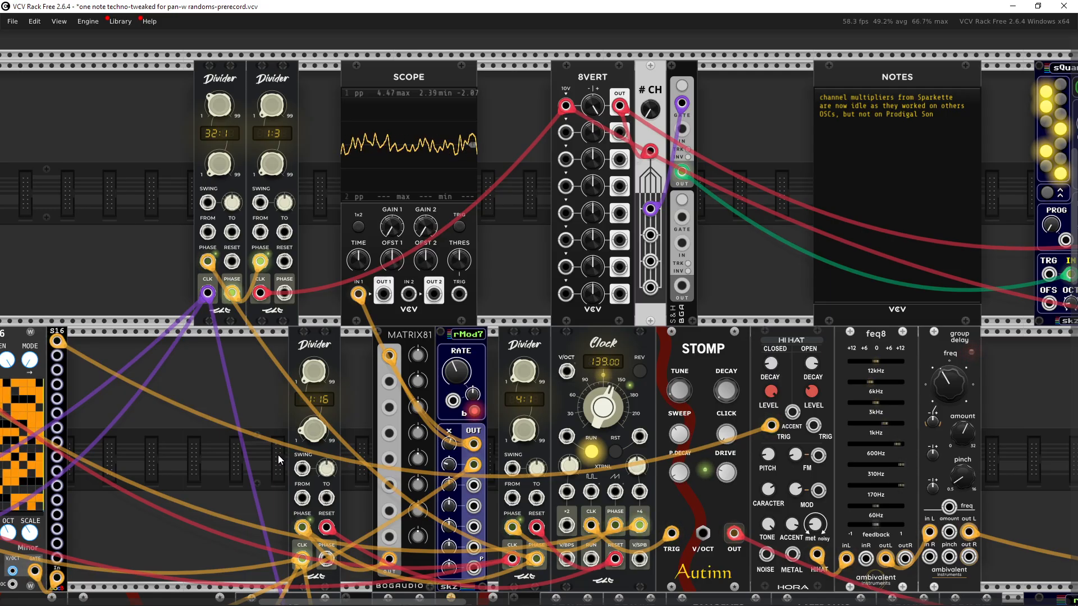
pyautogui.moveTo(278, 455); pyautogui.dragTo(446, 522)
pyautogui.moveTo(685, 330); pyautogui.dragTo(572, 329)
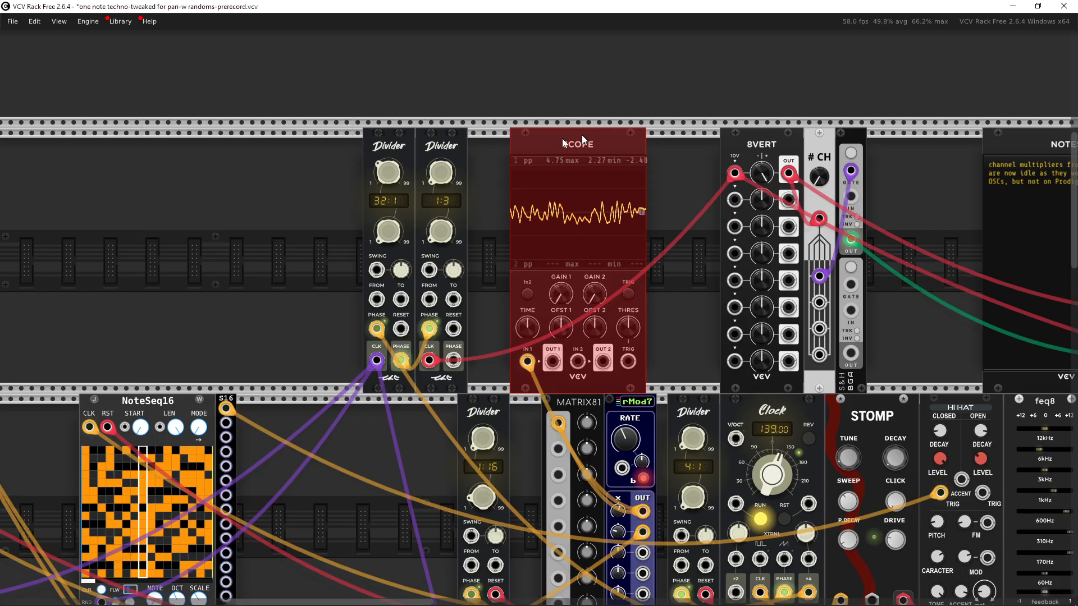
pyautogui.moveTo(582, 136); pyautogui.dragTo(159, 158)
pyautogui.moveTo(294, 211); pyautogui.dragTo(261, 210)
# Step: Clear the solo on mixer channel -07-
pyautogui.moveTo(683, 359); pyautogui.dragTo(460, 216)
pyautogui.scroll(3, 552, 334)
pyautogui.moveTo(531, 255); pyautogui.dragTo(526, 213)
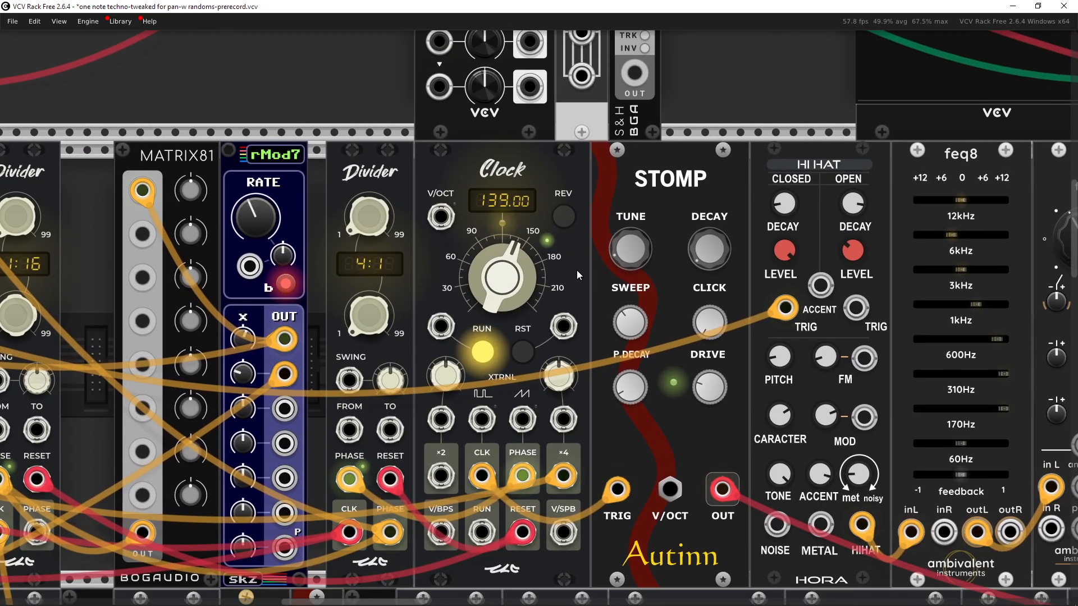
pyautogui.scroll(-3, 811, 307)
pyautogui.moveTo(810, 307); pyautogui.dragTo(196, 314)
pyautogui.moveTo(759, 341); pyautogui.dragTo(256, 336)
pyautogui.moveTo(658, 353); pyautogui.dragTo(280, 351)
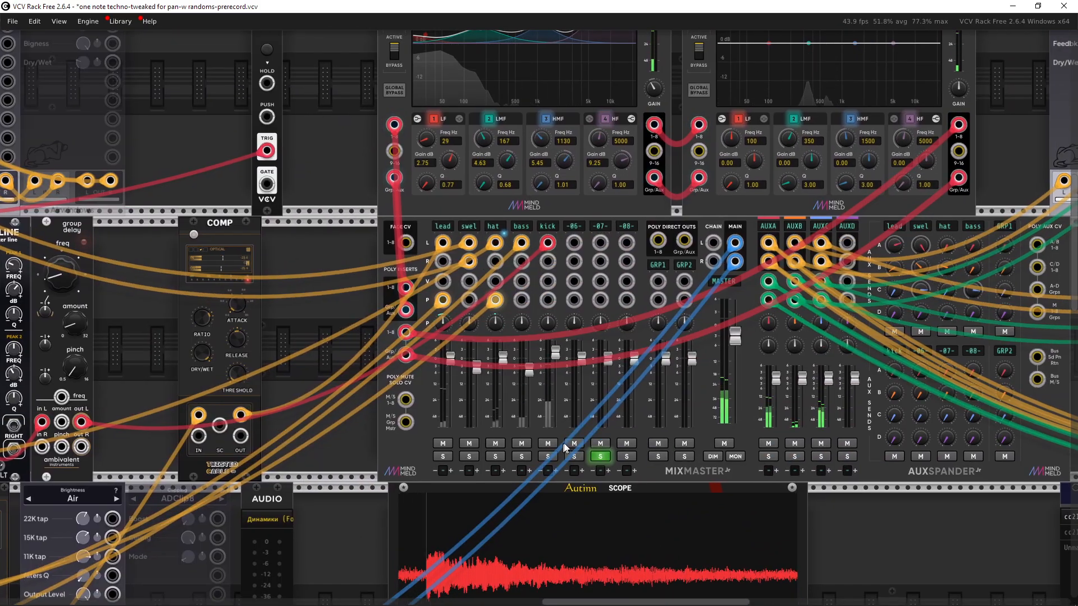
pyautogui.click(600, 456)
# Step: Browse the middle rack row around the Clock, Stomp and Hi Hat modules
pyautogui.moveTo(101, 330); pyautogui.dragTo(749, 309)
pyautogui.moveTo(170, 324); pyautogui.dragTo(686, 345)
pyautogui.moveTo(476, 359); pyautogui.dragTo(694, 358)
pyautogui.moveTo(513, 310)
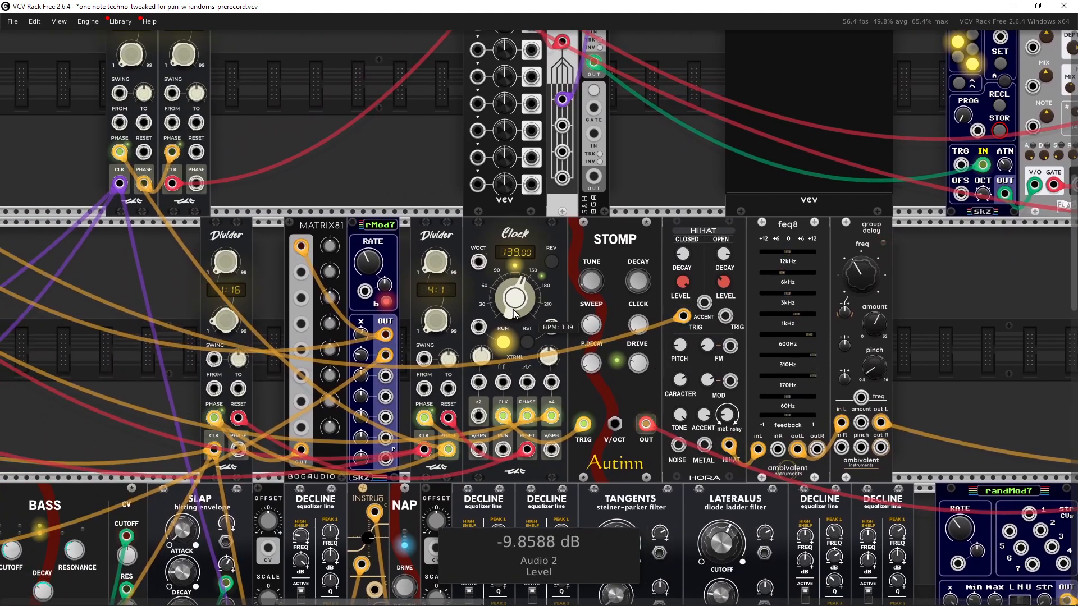
pyautogui.moveTo(515, 306); pyautogui.dragTo(518, 298)
pyautogui.hscroll(15, 748, 337)
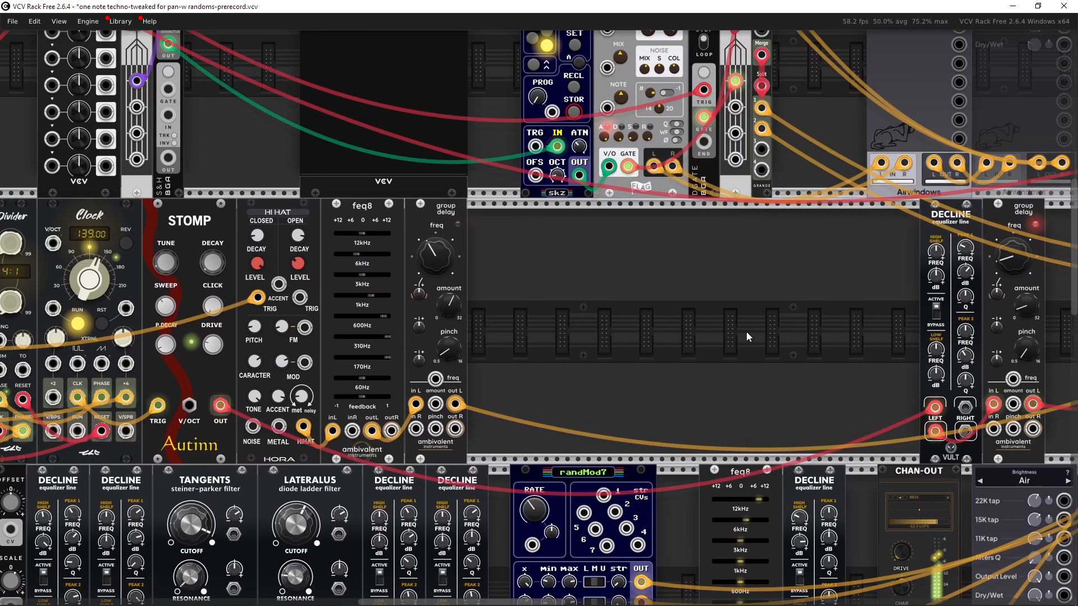
pyautogui.moveTo(746, 332); pyautogui.dragTo(821, 345)
pyautogui.scroll(-2, 571, 343)
pyautogui.moveTo(529, 344); pyautogui.dragTo(628, 336)
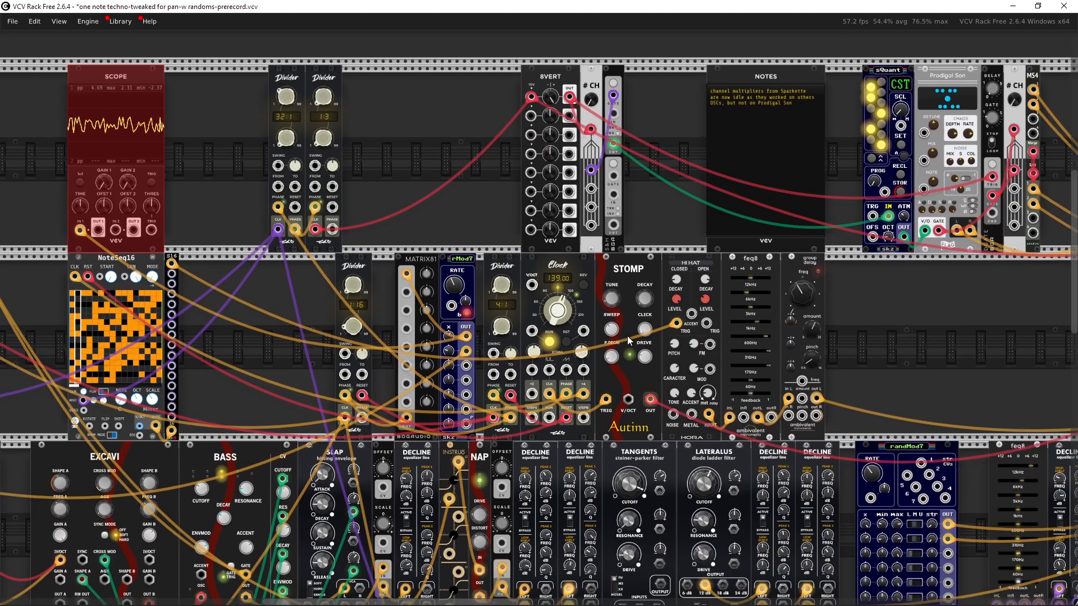
pyautogui.scroll(2, 581, 342)
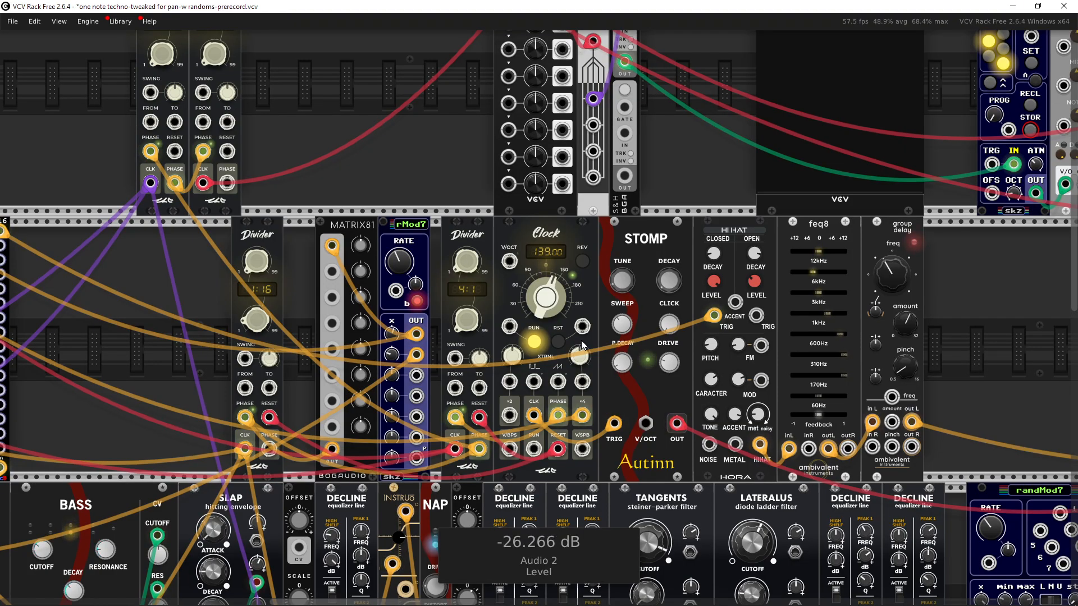
pyautogui.moveTo(537, 344); pyautogui.dragTo(611, 333)
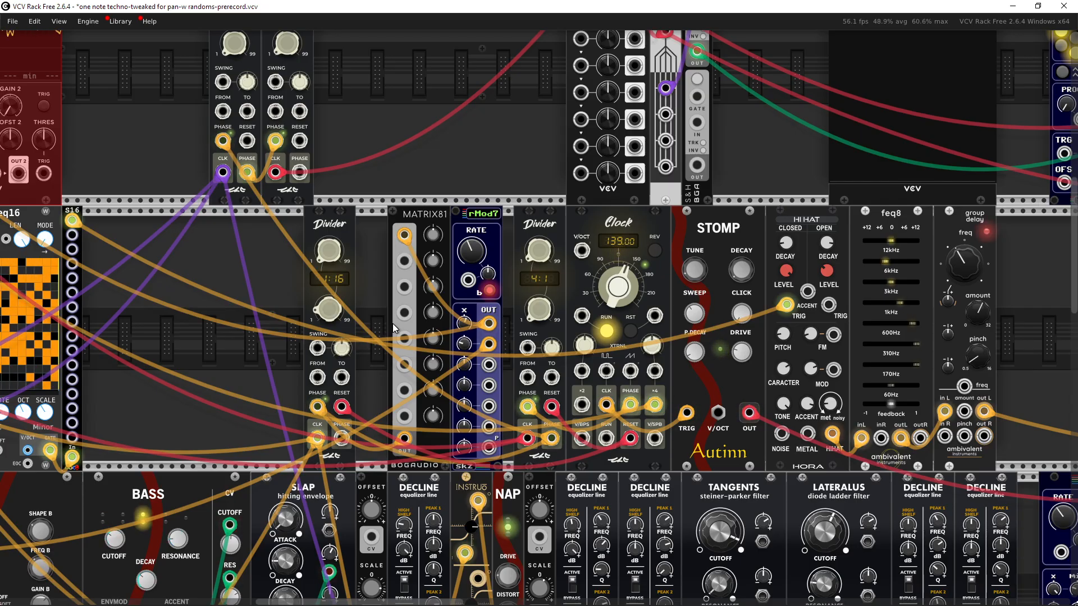
pyautogui.moveTo(596, 234); pyautogui.dragTo(798, 281)
pyautogui.click(643, 191)
pyautogui.moveTo(651, 182); pyautogui.dragTo(618, 217)
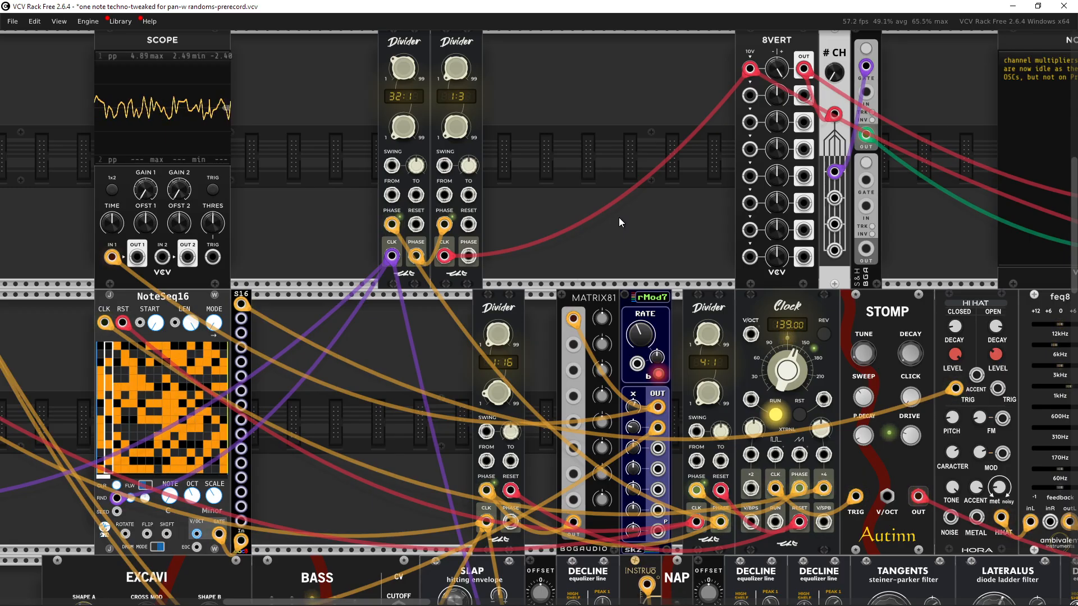
pyautogui.moveTo(668, 216); pyautogui.dragTo(514, 202)
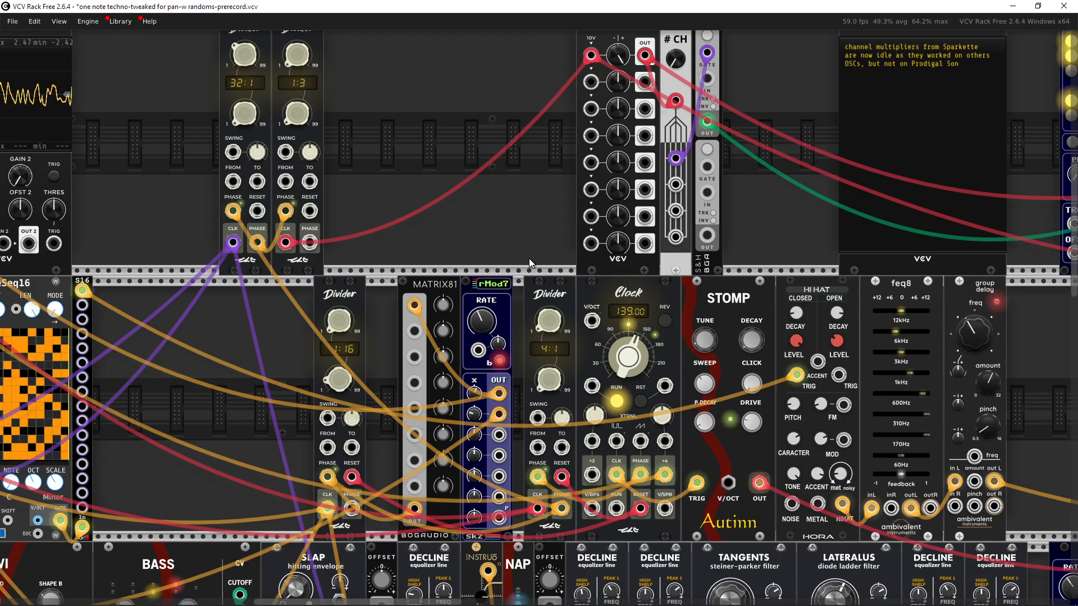
# Step: Move the Scope module to the right of the two top-row Divider modules, beside 8VERT
pyautogui.moveTo(513, 250); pyautogui.dragTo(441, 193)
pyautogui.scroll(3, 509, 310)
pyautogui.scroll(-1, 536, 348)
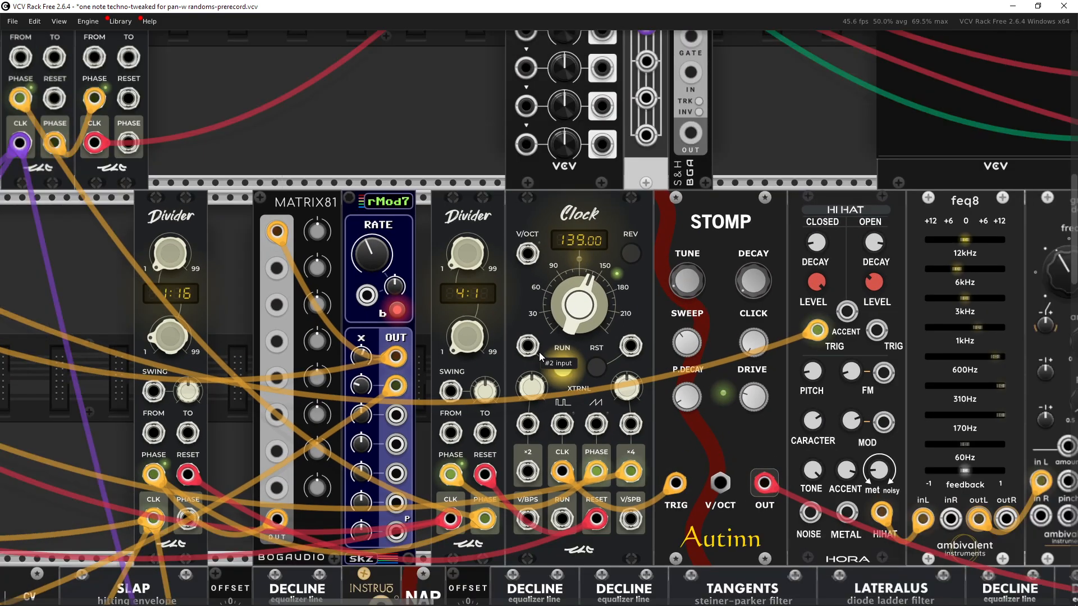
pyautogui.moveTo(503, 254); pyautogui.dragTo(550, 257)
pyautogui.moveTo(484, 209); pyautogui.dragTo(574, 363)
pyautogui.scroll(-2, 550, 327)
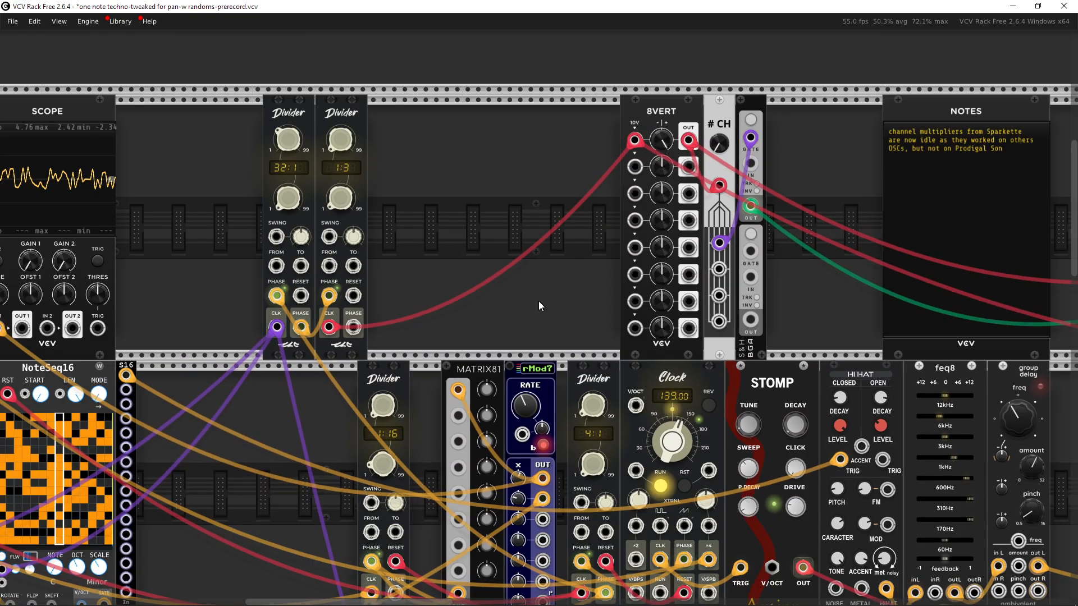
pyautogui.moveTo(537, 301); pyautogui.dragTo(588, 248)
pyautogui.moveTo(178, 92); pyautogui.dragTo(649, 101)
pyautogui.moveTo(718, 308); pyautogui.dragTo(527, 241)
# Step: Replace the cable on the Scope's first input with a new cable from the Clock's CLK output
pyautogui.scroll(3, 526, 263)
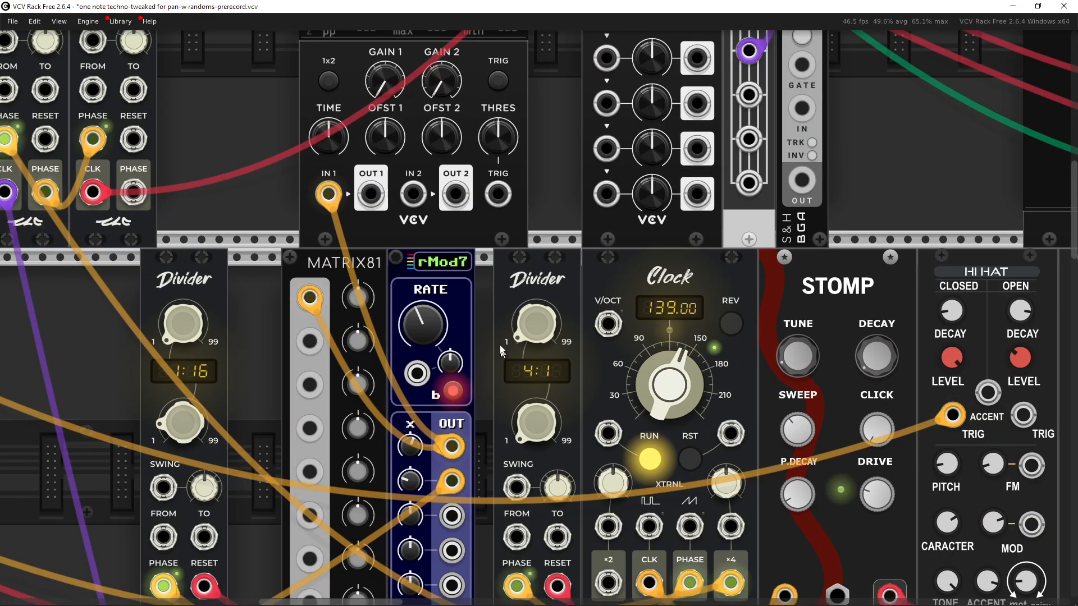
pyautogui.moveTo(328, 194); pyautogui.dragTo(219, 207)
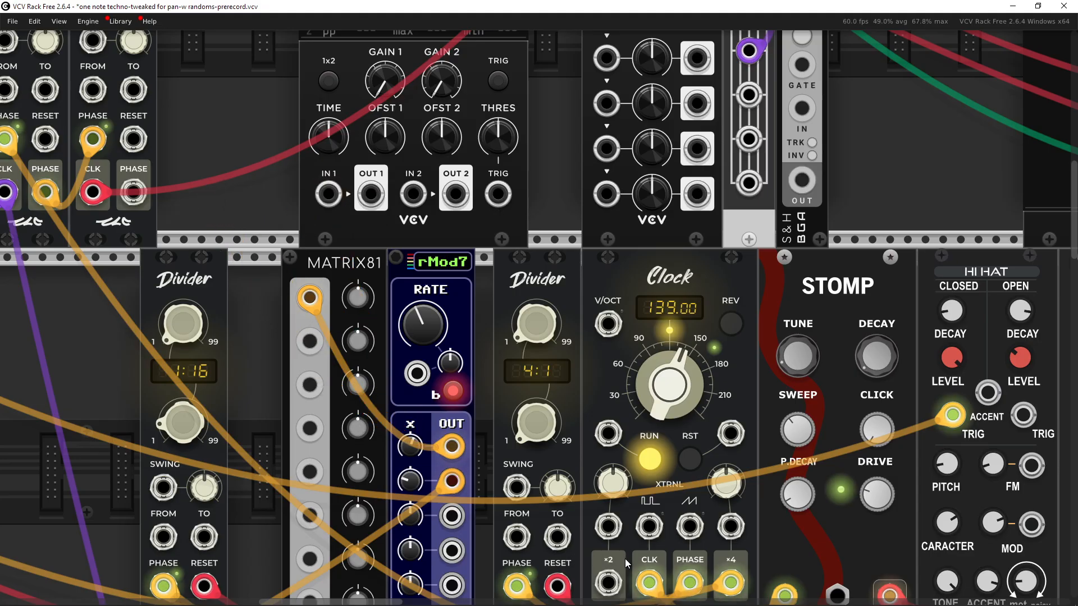
pyautogui.rightClick(652, 583)
pyautogui.moveTo(697, 537); pyautogui.dragTo(328, 194)
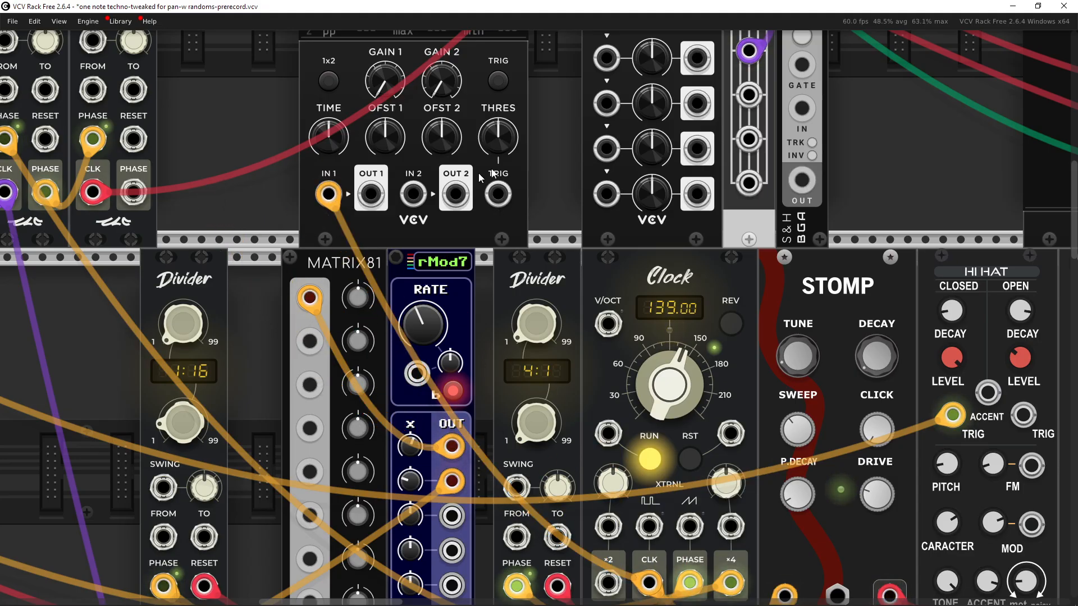
# Step: Watch the Scope display showing the clock signal
pyautogui.moveTo(469, 43); pyautogui.dragTo(554, 296)
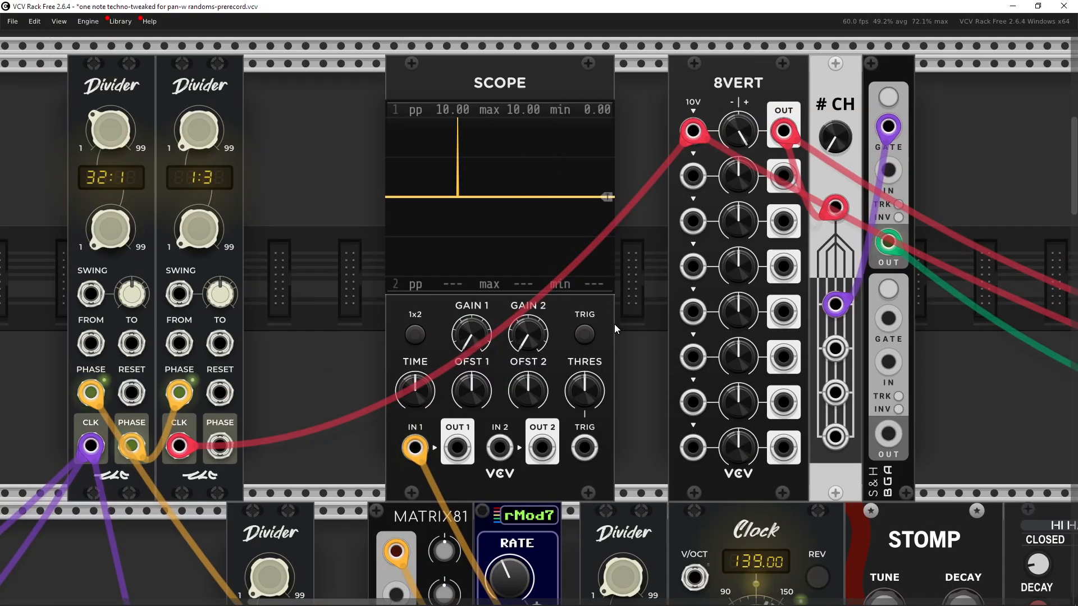
pyautogui.moveTo(614, 324); pyautogui.dragTo(607, 320)
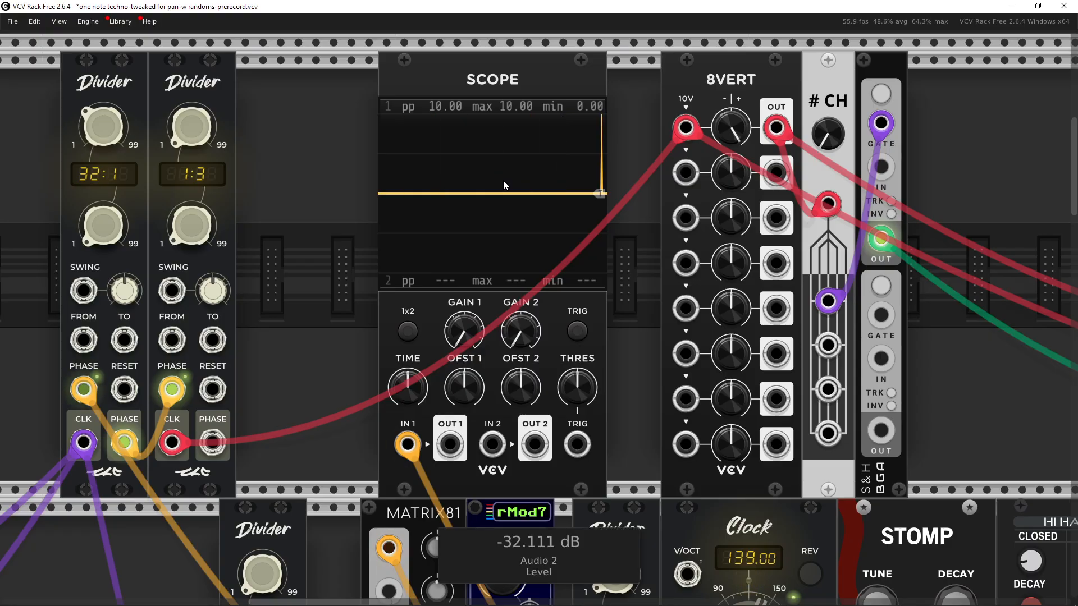
pyautogui.moveTo(493, 196); pyautogui.dragTo(419, 78)
pyautogui.moveTo(438, 146); pyautogui.dragTo(581, 162)
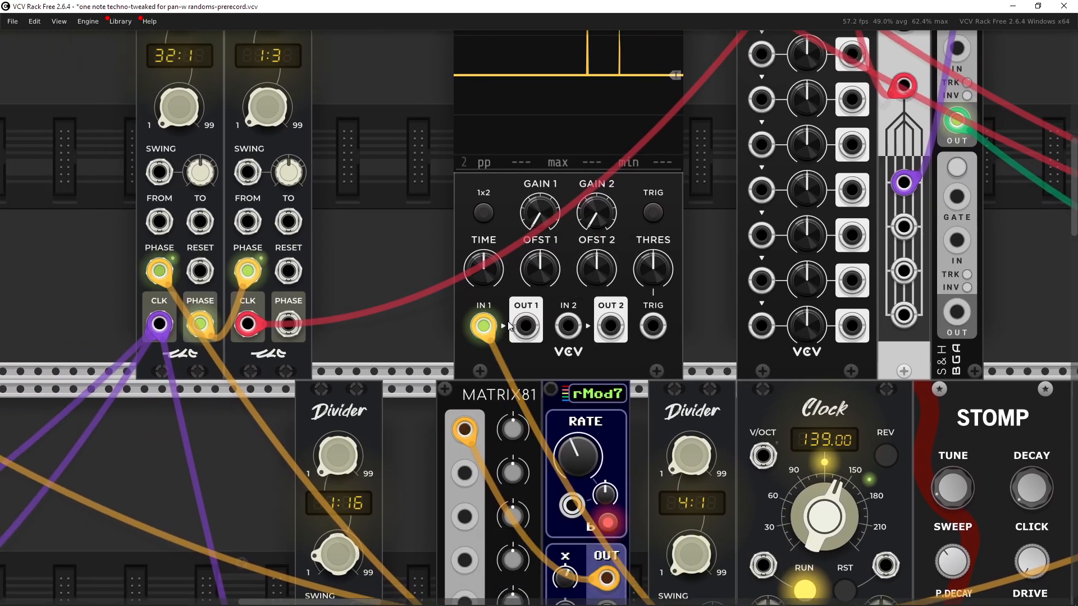
# Step: Examine the two NoteSeq16 sequencers and their clock connections from the Clock module
pyautogui.moveTo(414, 397); pyautogui.dragTo(812, 183)
pyautogui.moveTo(457, 247); pyautogui.dragTo(661, 192)
pyautogui.scroll(-1, 625, 224)
pyautogui.moveTo(625, 224); pyautogui.dragTo(654, 234)
pyautogui.scroll(3, 675, 261)
pyautogui.scroll(-1, 688, 254)
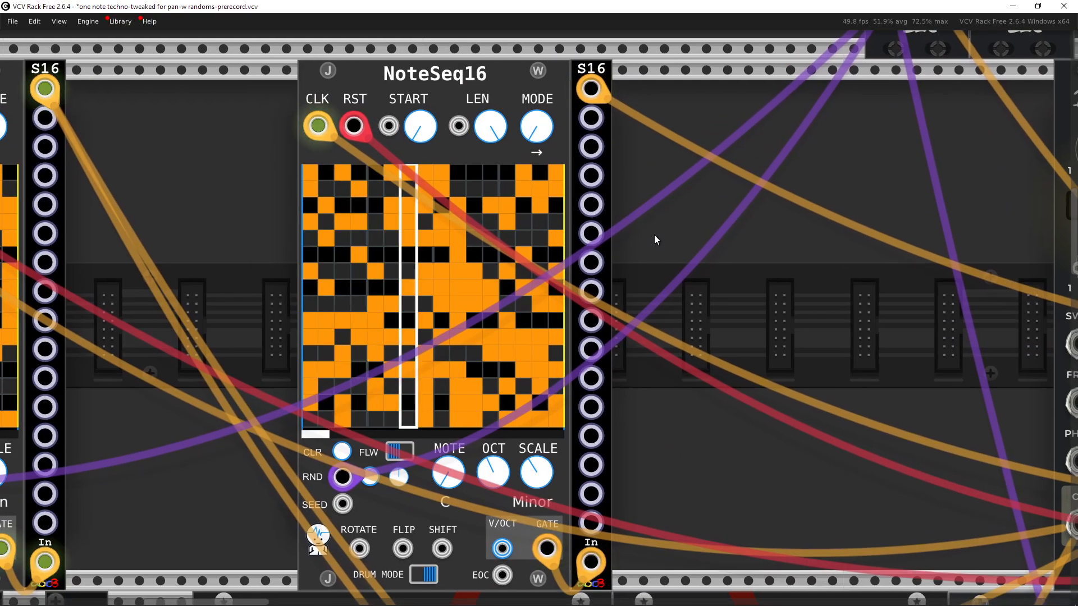
pyautogui.scroll(-1, 686, 259)
pyautogui.moveTo(272, 266); pyautogui.dragTo(389, 255)
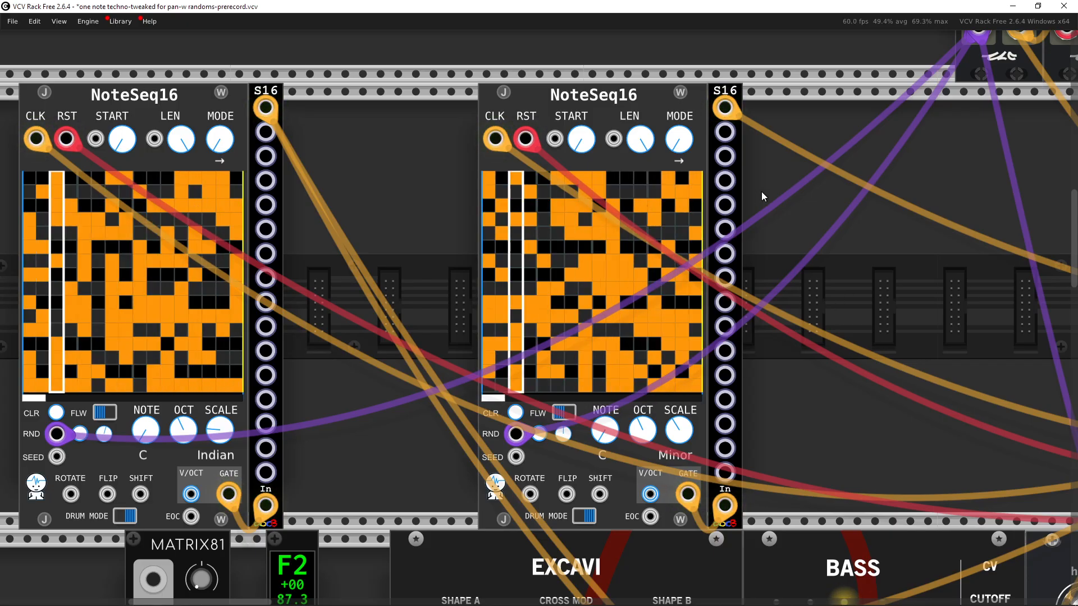
pyautogui.hscroll(5, 624, 207)
pyautogui.scroll(-1, 624, 207)
pyautogui.moveTo(661, 206); pyautogui.dragTo(300, 257)
pyautogui.scroll(-2, 545, 231)
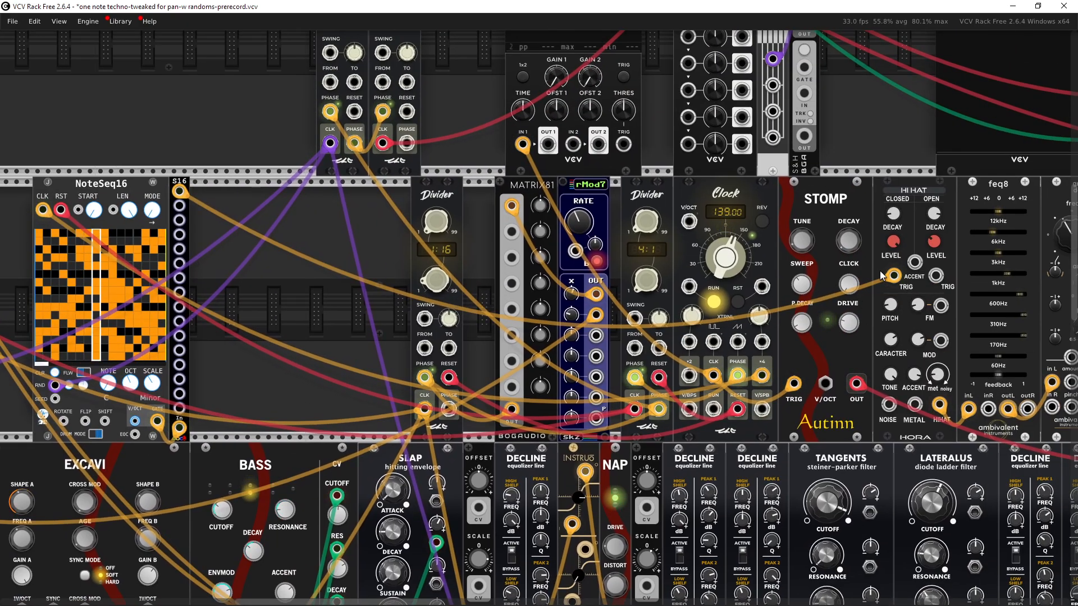
pyautogui.hscroll(-1, 254, 261)
pyautogui.moveTo(254, 261); pyautogui.dragTo(609, 287)
pyautogui.scroll(3, 561, 283)
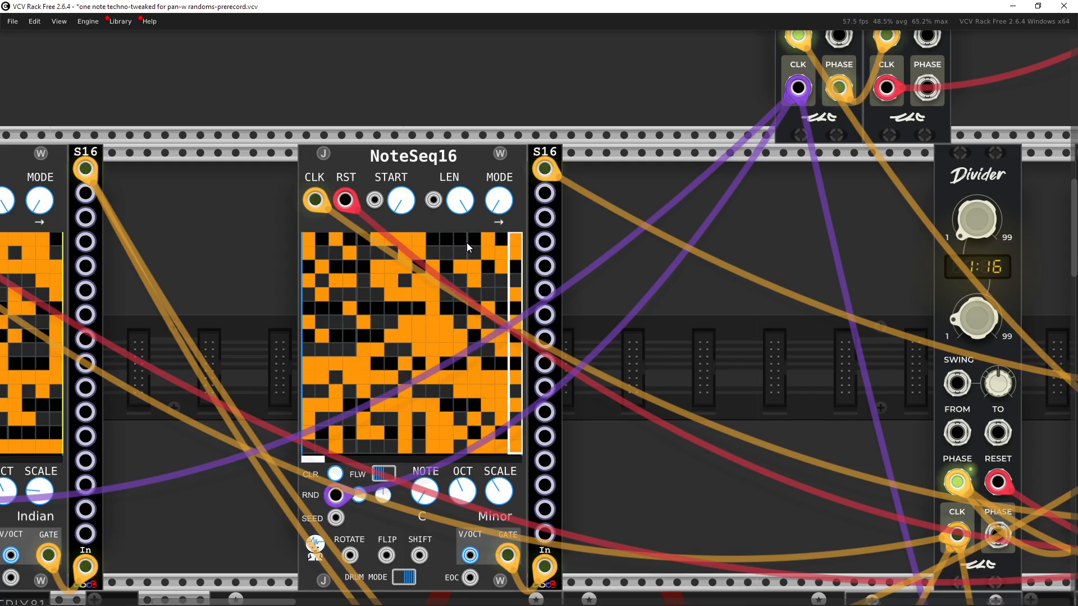
pyautogui.scroll(-4, 537, 227)
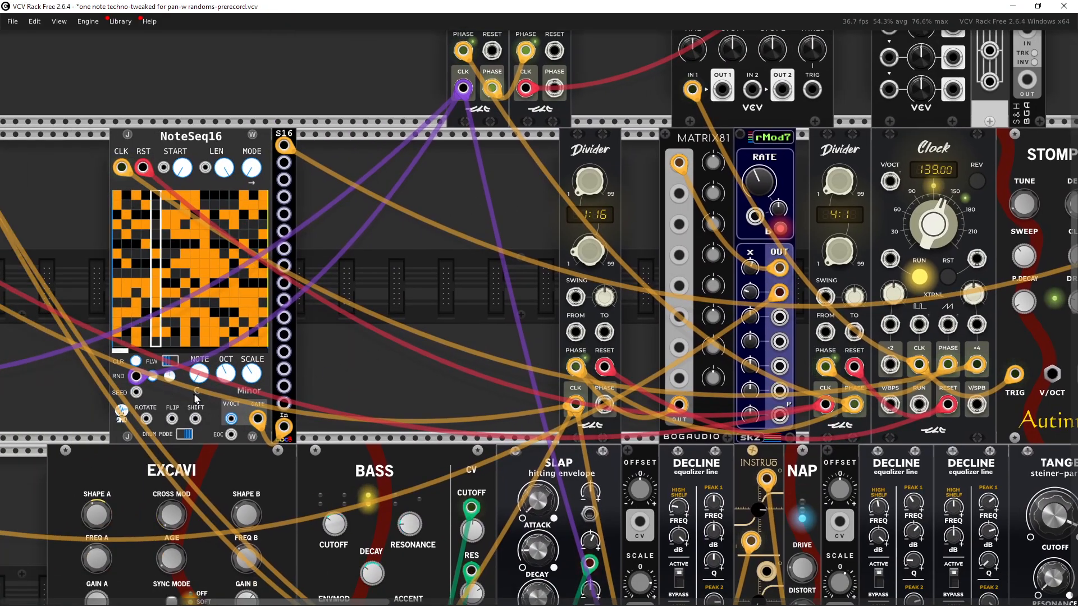
pyautogui.moveTo(254, 421); pyautogui.dragTo(360, 391)
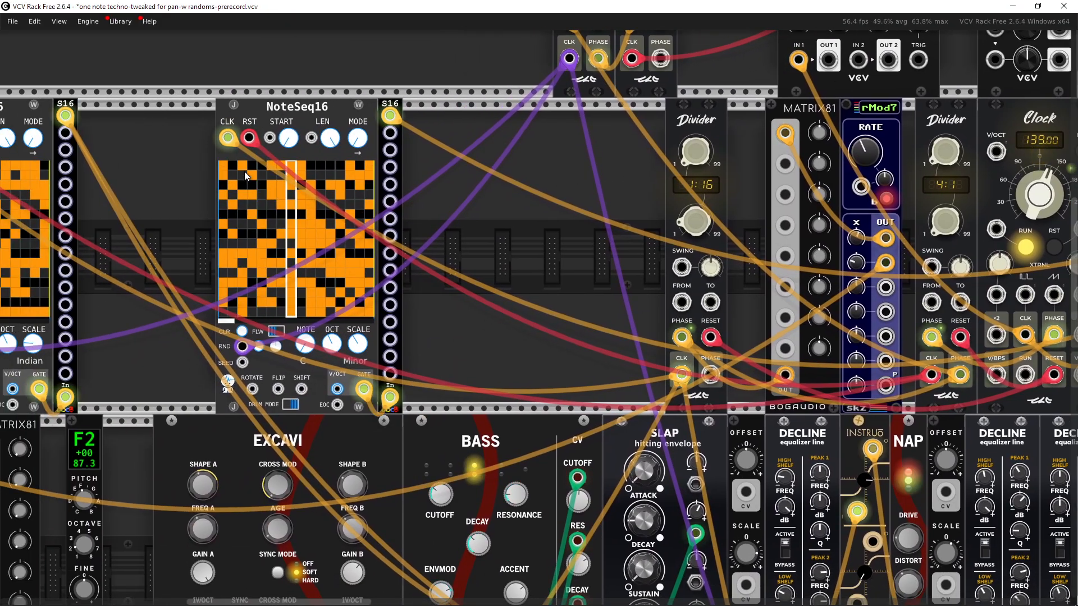
pyautogui.moveTo(230, 141)
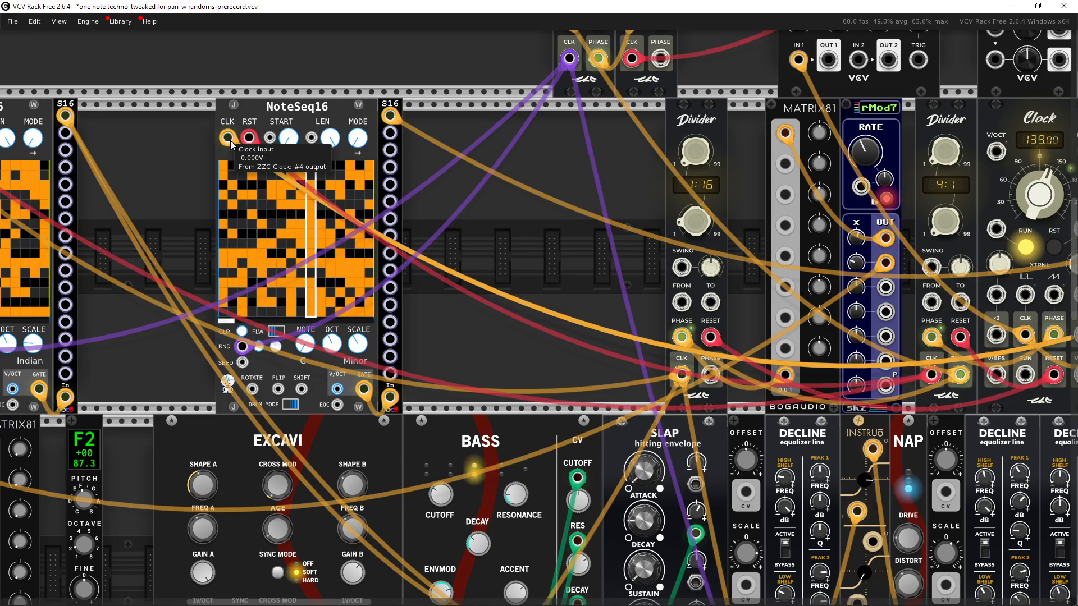
pyautogui.moveTo(513, 192); pyautogui.dragTo(363, 204)
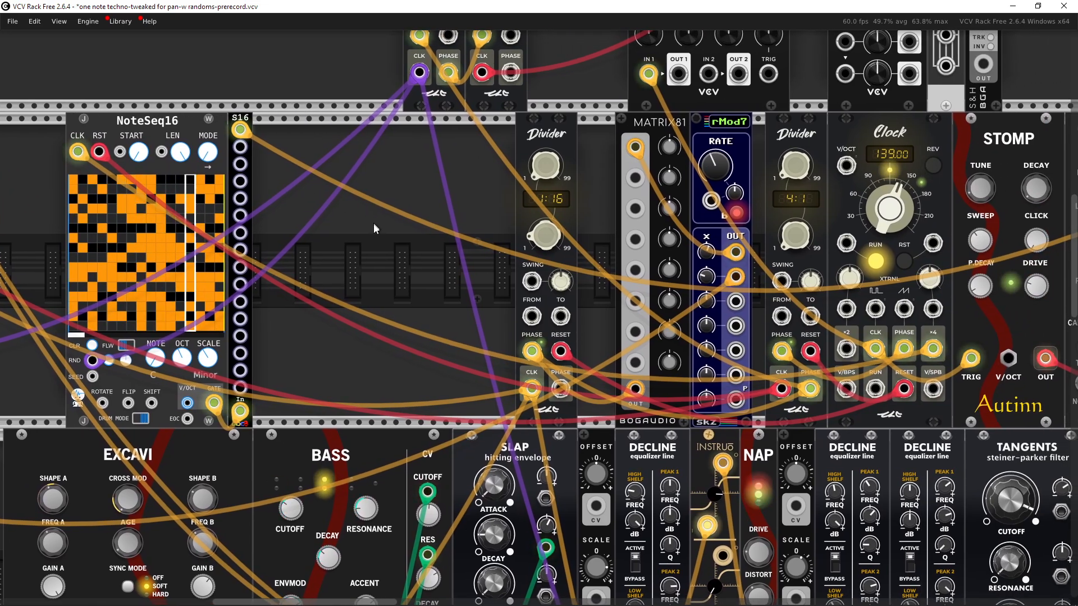
pyautogui.moveTo(78, 155)
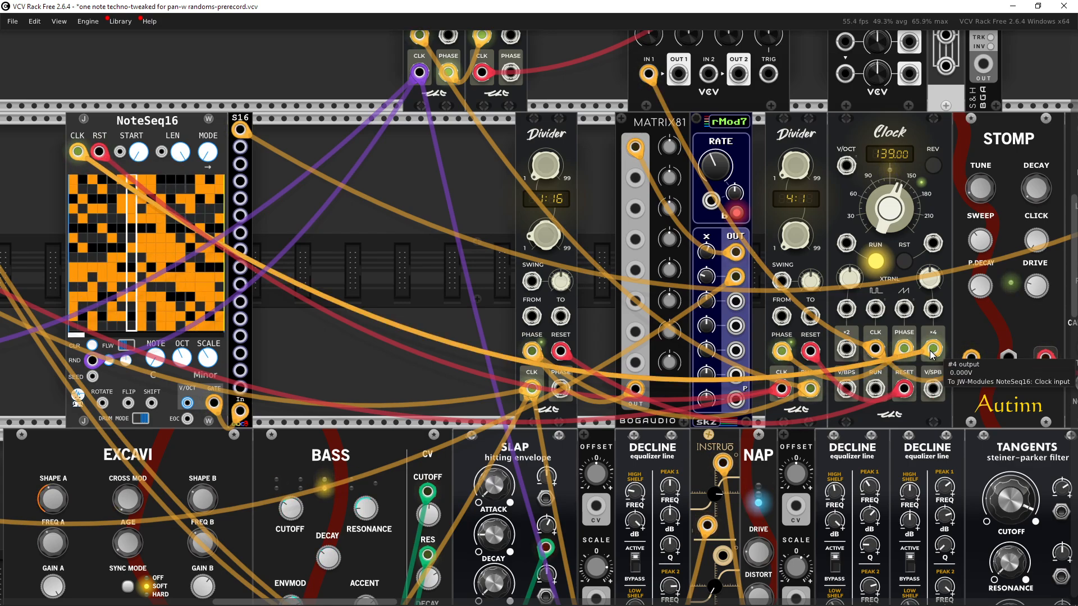
pyautogui.moveTo(936, 352); pyautogui.dragTo(852, 353)
pyautogui.moveTo(461, 274); pyautogui.dragTo(592, 275)
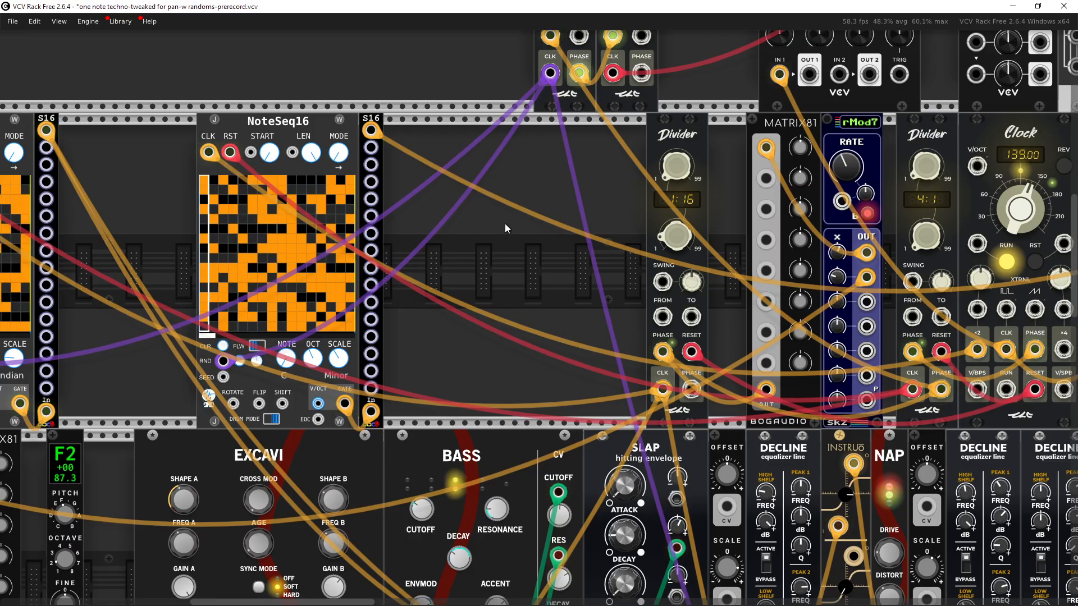
pyautogui.moveTo(504, 223); pyautogui.dragTo(391, 225)
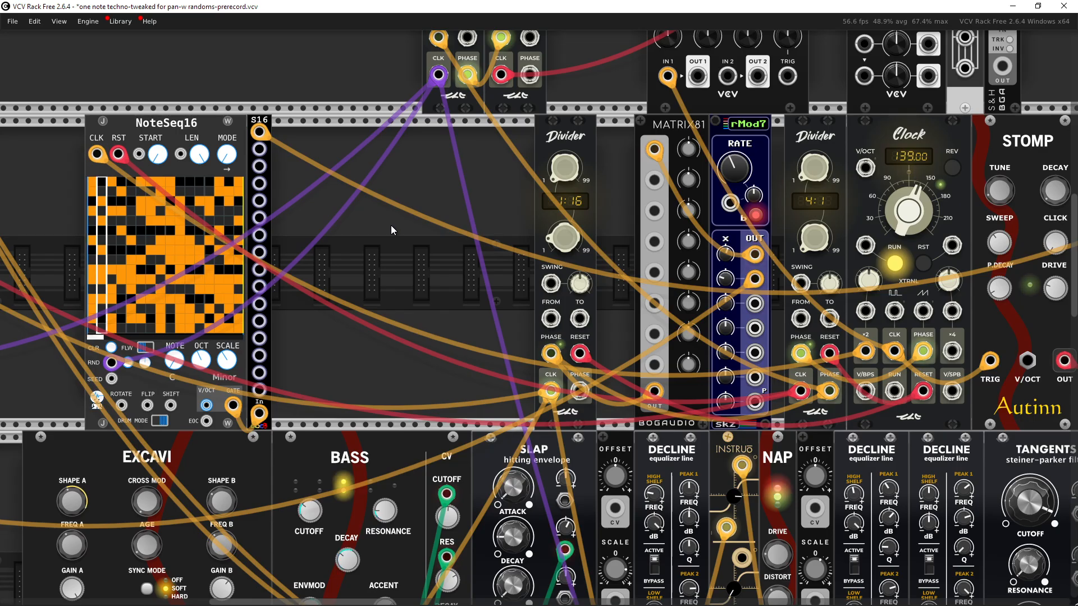
pyautogui.moveTo(391, 224); pyautogui.dragTo(421, 245)
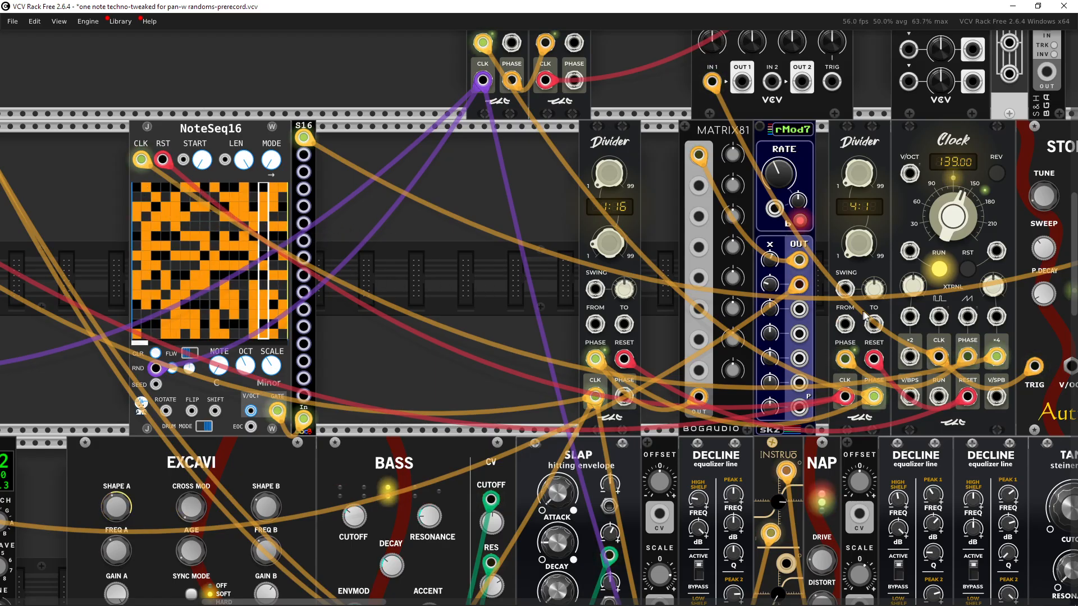
pyautogui.moveTo(439, 258); pyautogui.dragTo(464, 260)
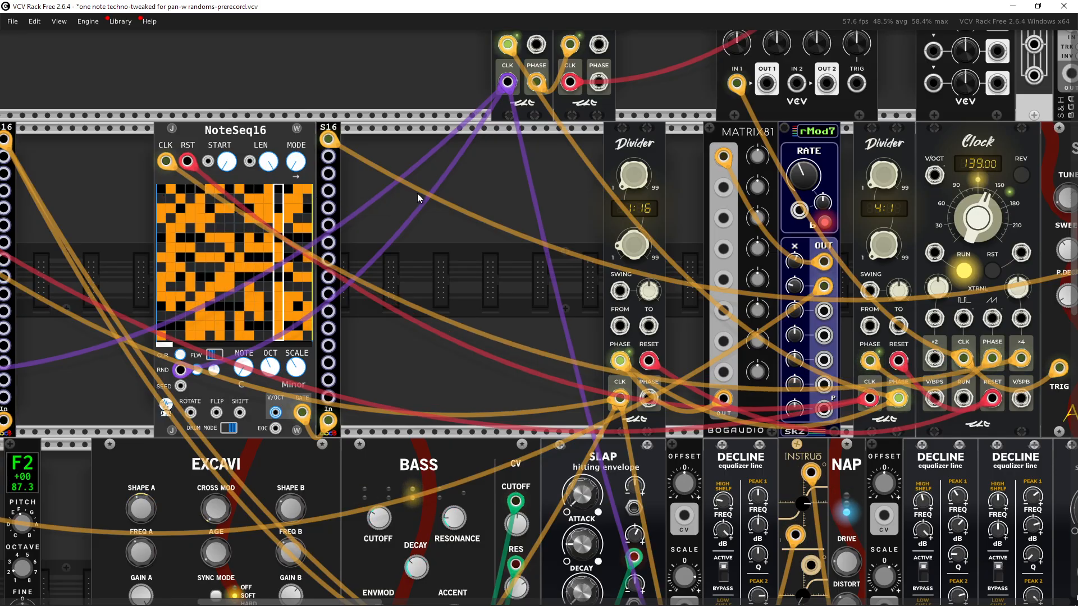
pyautogui.moveTo(417, 194); pyautogui.dragTo(358, 198)
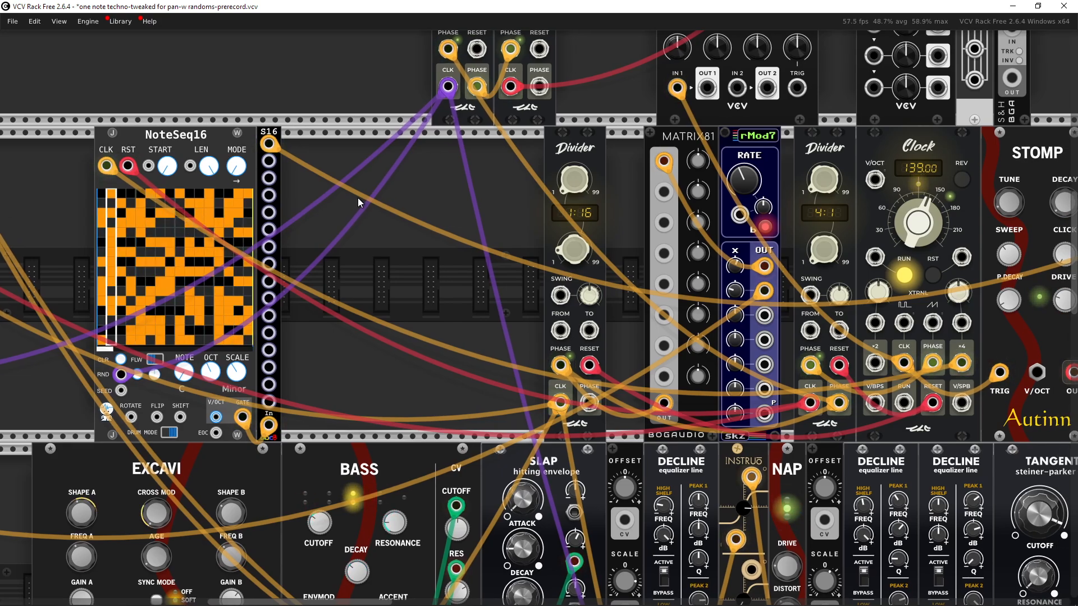
pyautogui.moveTo(359, 197); pyautogui.dragTo(485, 187)
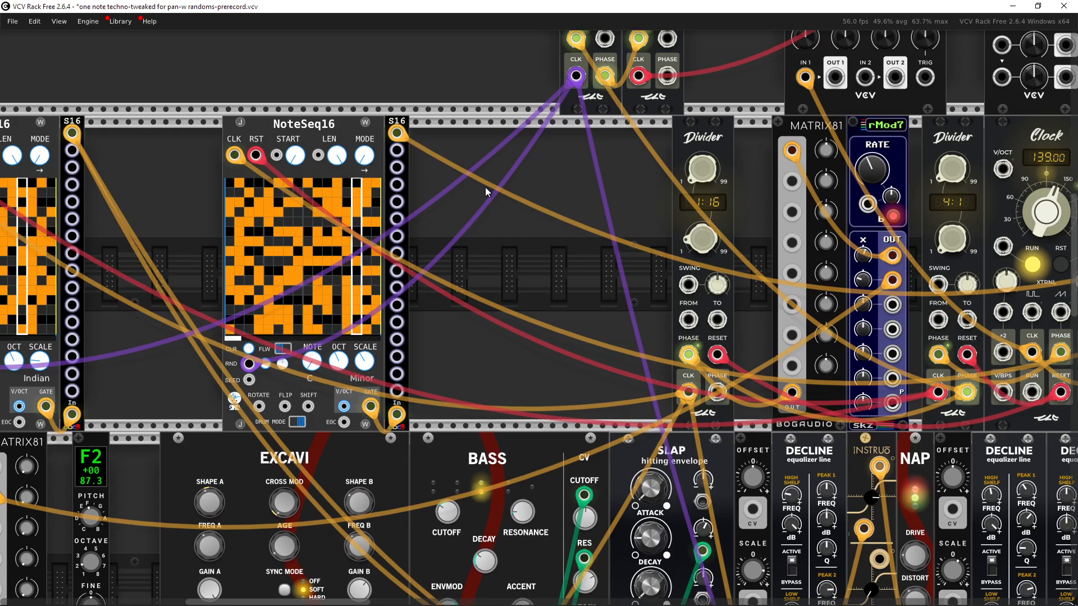
pyautogui.moveTo(553, 234)
pyautogui.mouseDown()
pyautogui.moveTo(446, 222)
pyautogui.moveTo(436, 127)
pyautogui.moveTo(553, 217)
pyautogui.mouseUp()
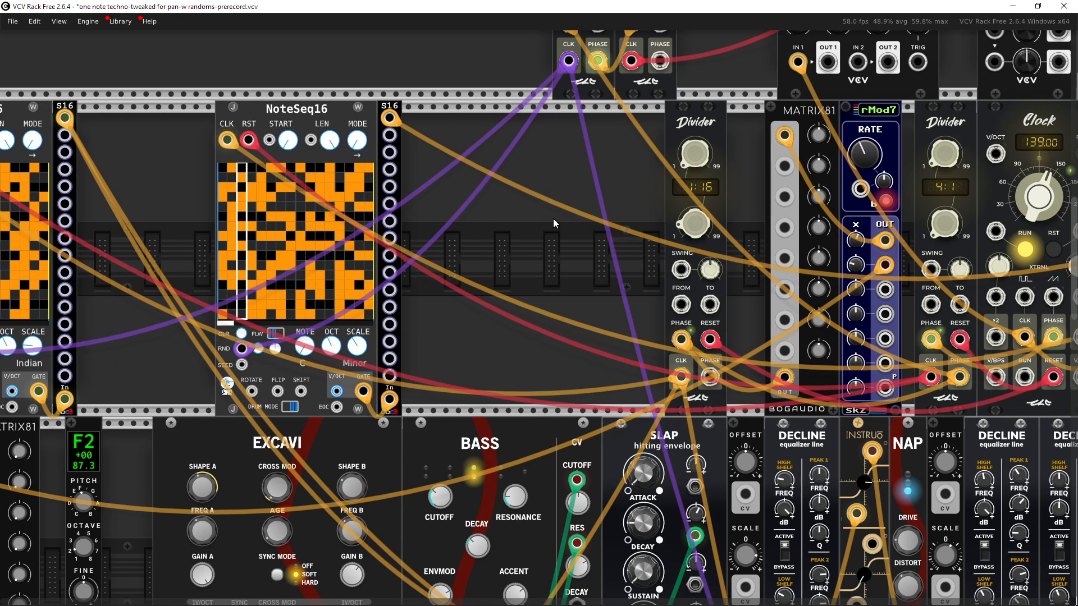
# Step: Re-patch the Scope's first input from the Clock's PHASE output instead of its CLK output
pyautogui.scroll(-5, 553, 218)
pyautogui.scroll(3, 358, 261)
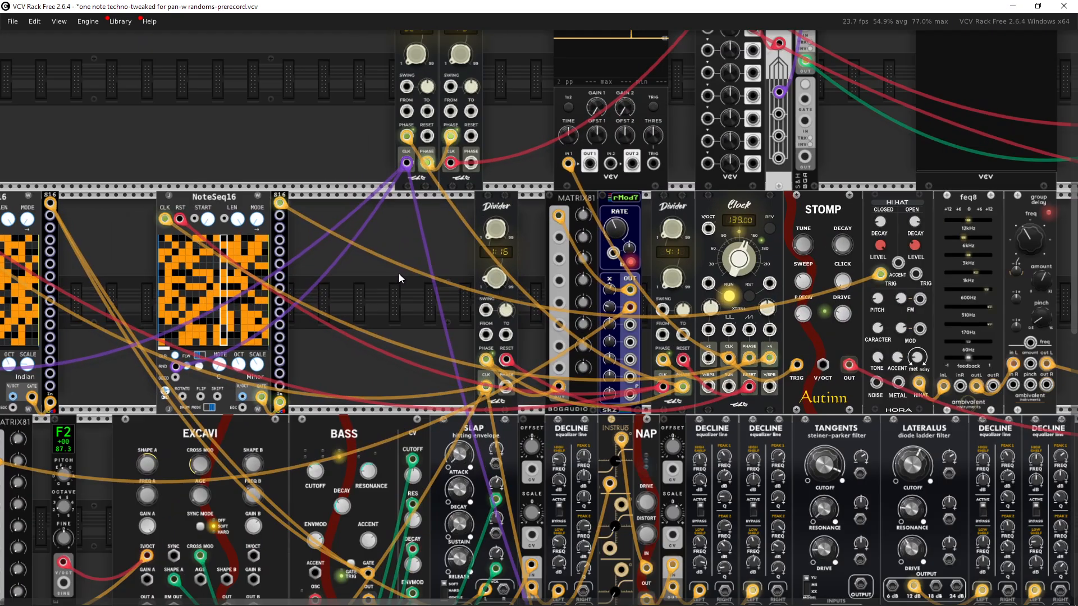
pyautogui.scroll(2, 516, 316)
pyautogui.moveTo(300, 278); pyautogui.dragTo(629, 286)
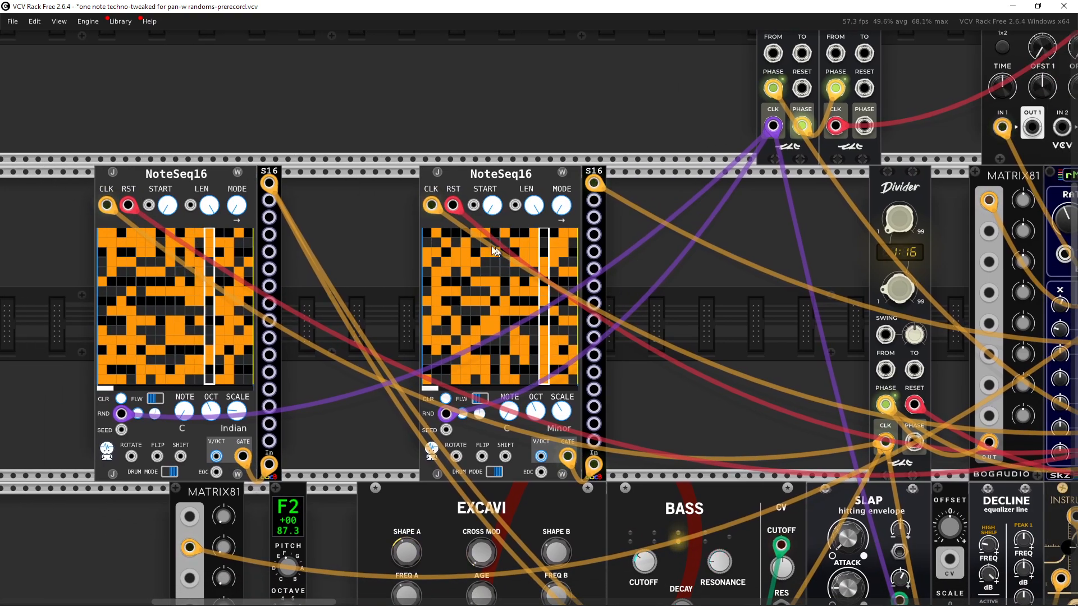
pyautogui.moveTo(698, 275); pyautogui.dragTo(383, 271)
pyautogui.scroll(-1, 425, 266)
pyautogui.moveTo(450, 258); pyautogui.dragTo(305, 378)
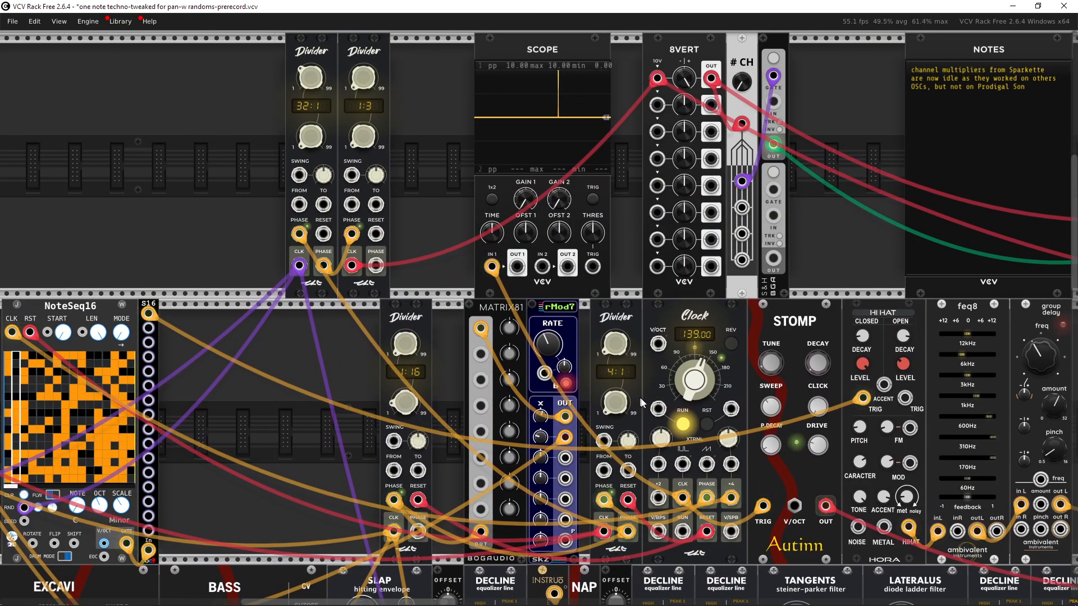
pyautogui.moveTo(492, 268); pyautogui.dragTo(558, 353)
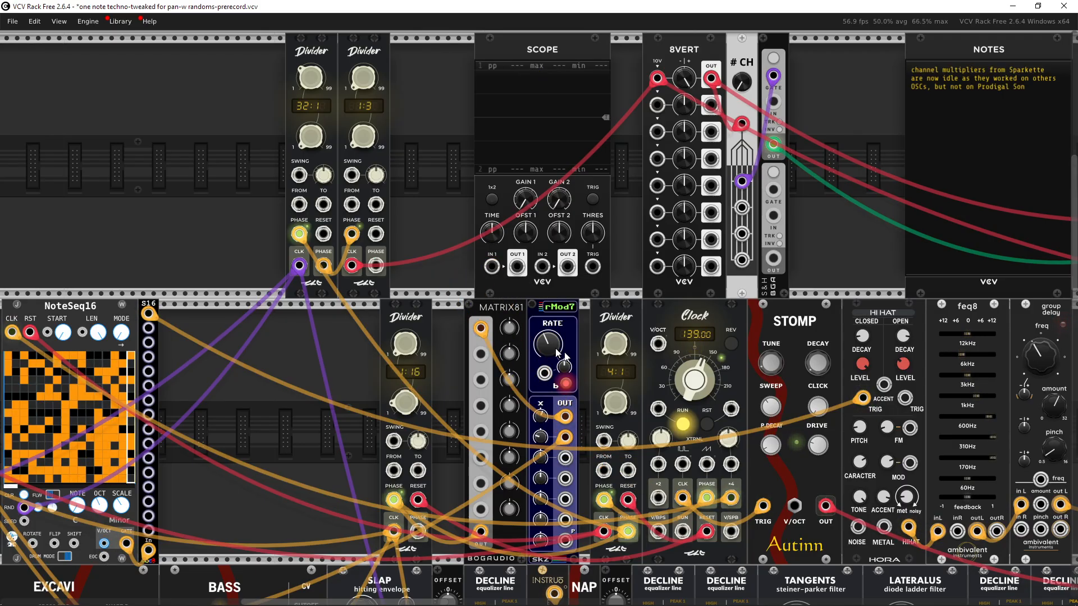
pyautogui.rightClick(711, 493)
pyautogui.click(746, 534)
pyautogui.click(492, 267)
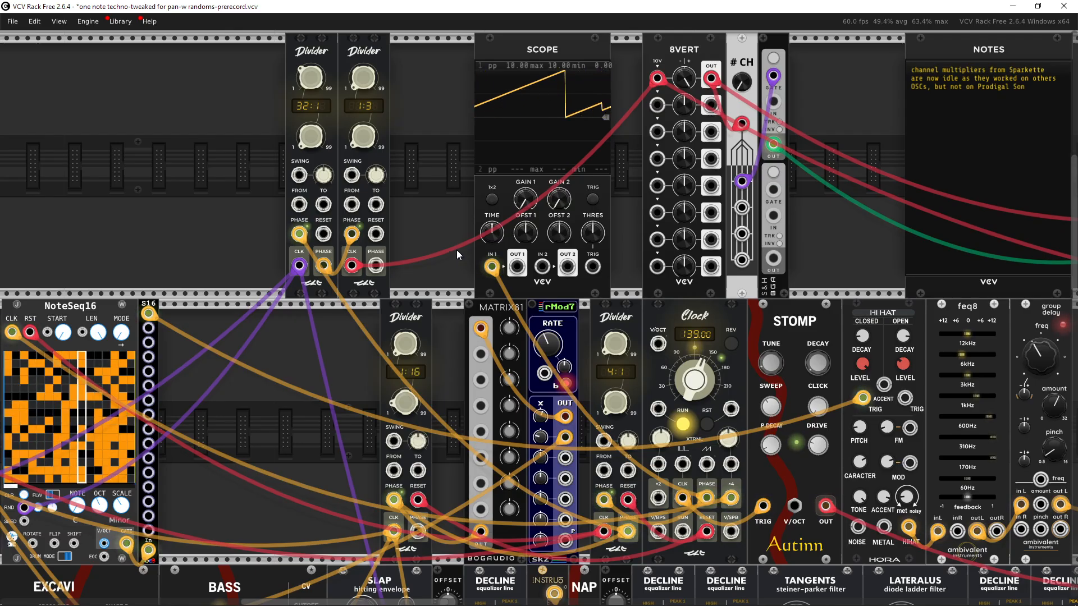
# Step: Disconnect the cable from the Scope's first input
pyautogui.scroll(3, 511, 277)
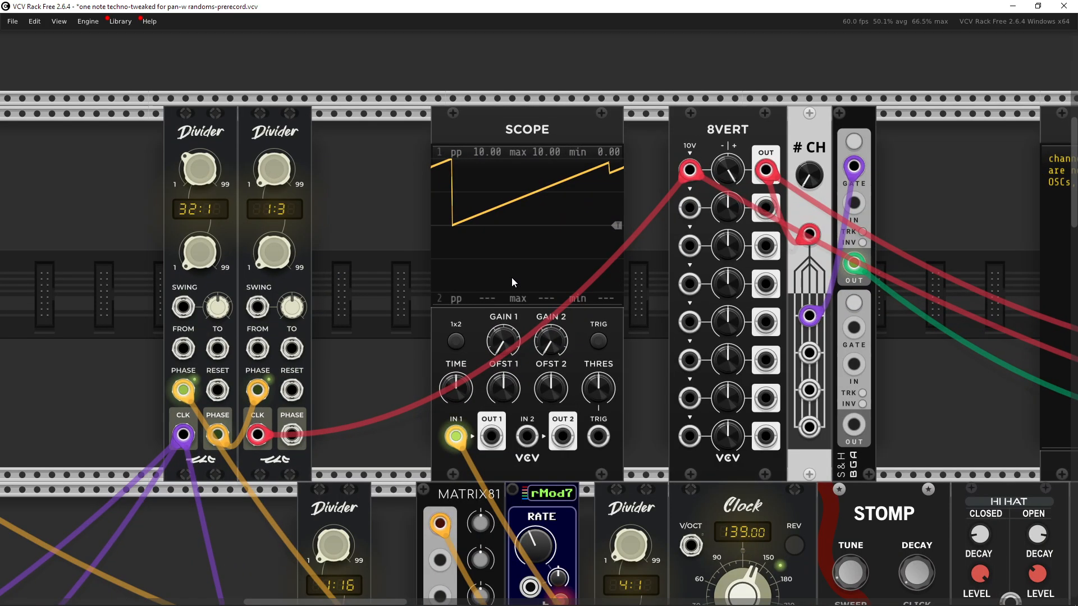
pyautogui.moveTo(456, 435)
pyautogui.mouseDown()
pyautogui.moveTo(395, 422)
pyautogui.moveTo(432, 322)
pyautogui.mouseUp()
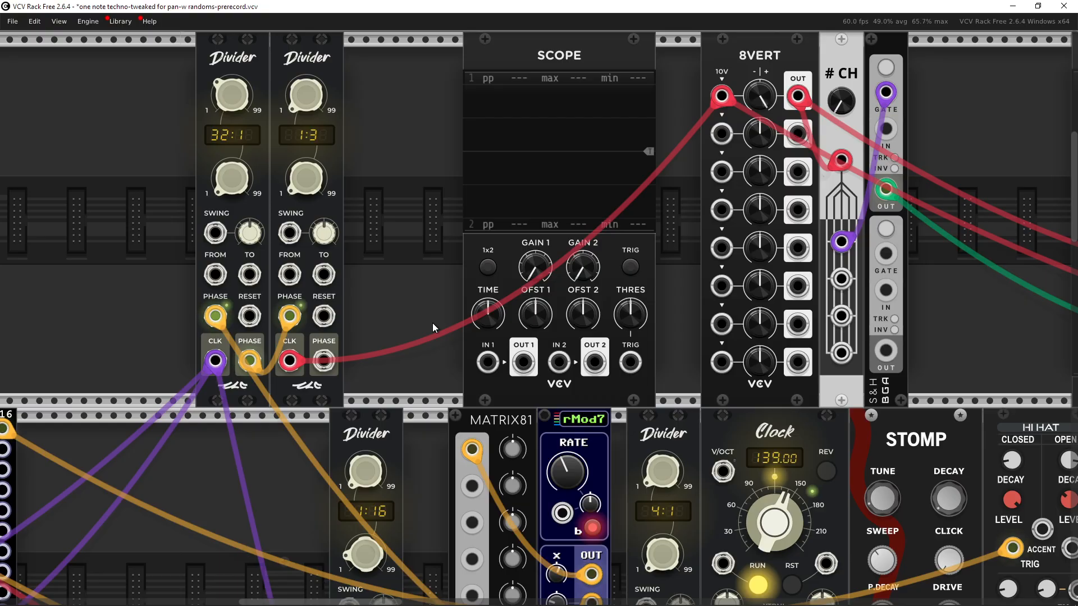
# Step: Browse the rack around the NoteSeq16 sequencers and inspect their clock input cables
pyautogui.moveTo(198, 560)
pyautogui.moveTo(261, 515); pyautogui.dragTo(319, 518)
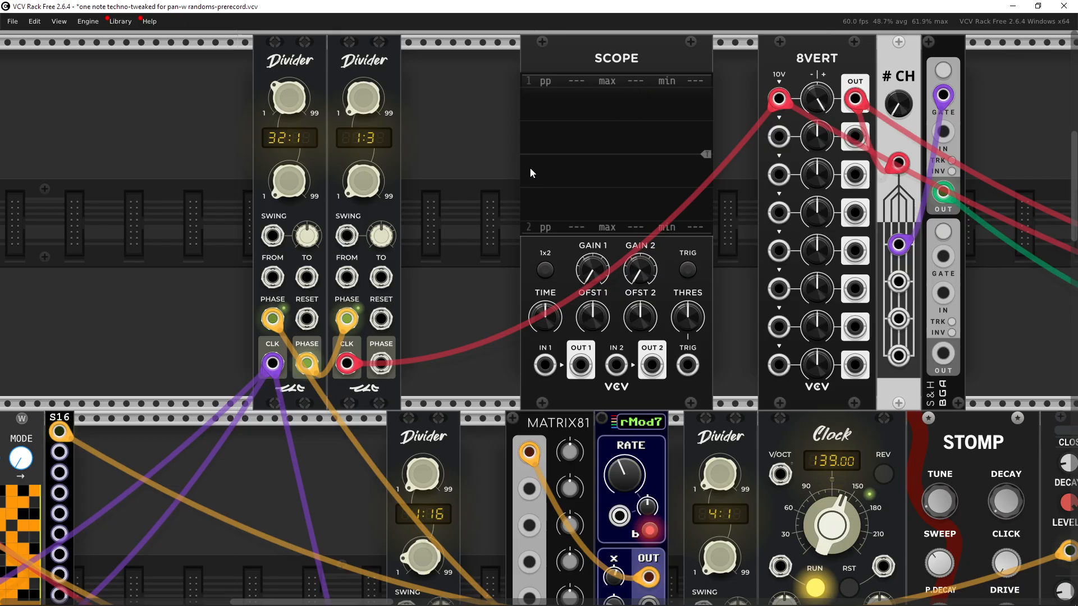
pyautogui.moveTo(317, 354); pyautogui.dragTo(533, 248)
pyautogui.moveTo(645, 171); pyautogui.dragTo(473, 365)
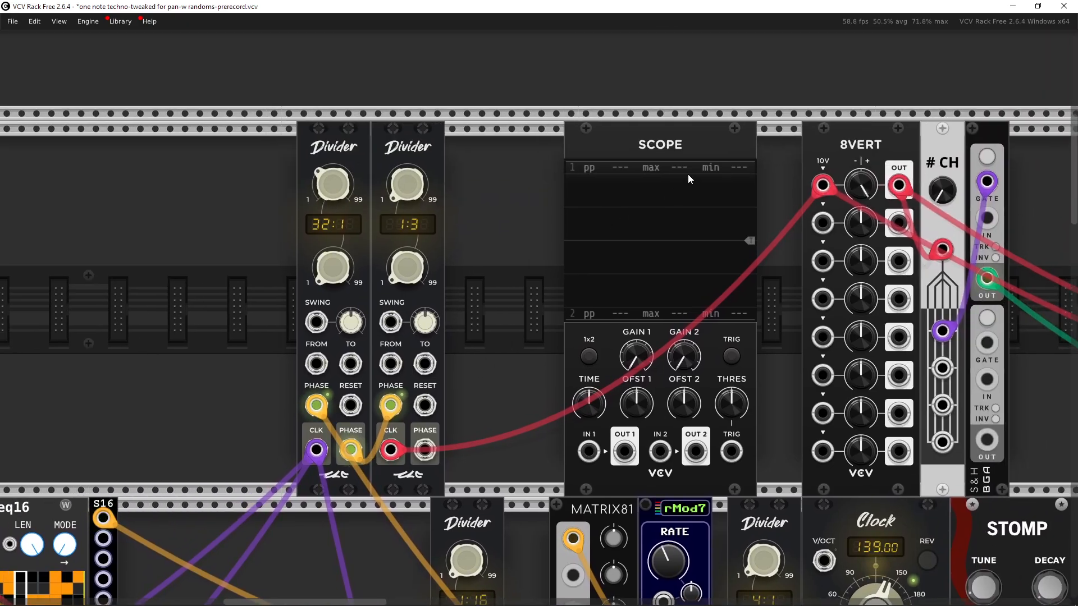
pyautogui.moveTo(583, 295); pyautogui.dragTo(669, 191)
pyautogui.moveTo(346, 329); pyautogui.dragTo(646, 139)
pyautogui.moveTo(540, 338); pyautogui.dragTo(682, 220)
pyautogui.moveTo(341, 228); pyautogui.dragTo(394, 222)
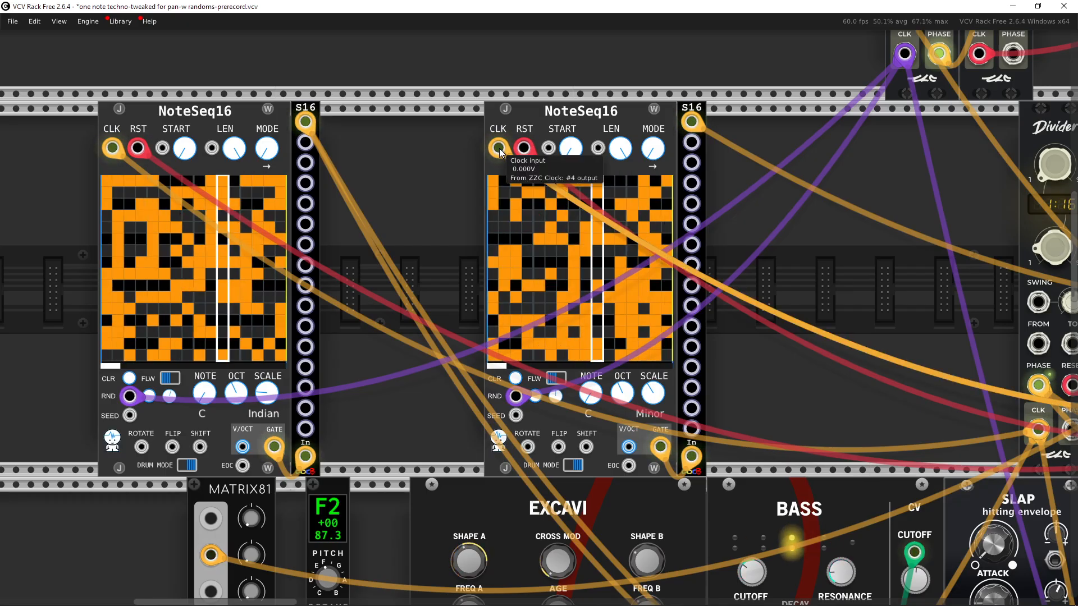
pyautogui.moveTo(499, 150); pyautogui.dragTo(487, 149)
pyautogui.moveTo(710, 182); pyautogui.dragTo(326, 224)
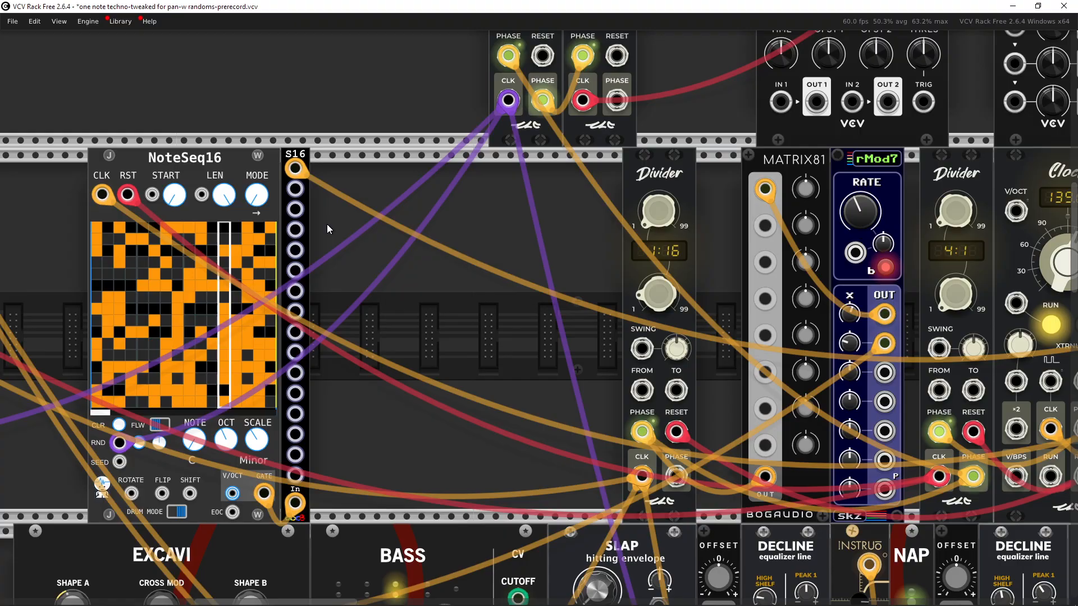
# Step: Inspect the Clock module's output jacks and which modules their cables lead to
pyautogui.moveTo(460, 226); pyautogui.dragTo(309, 227)
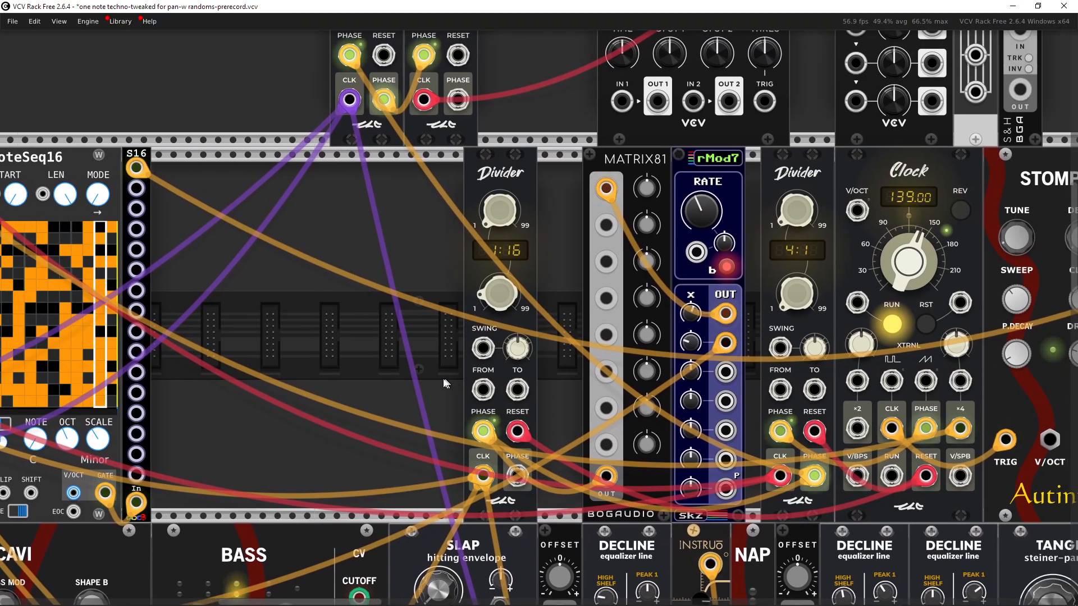
pyautogui.moveTo(959, 430); pyautogui.dragTo(891, 434)
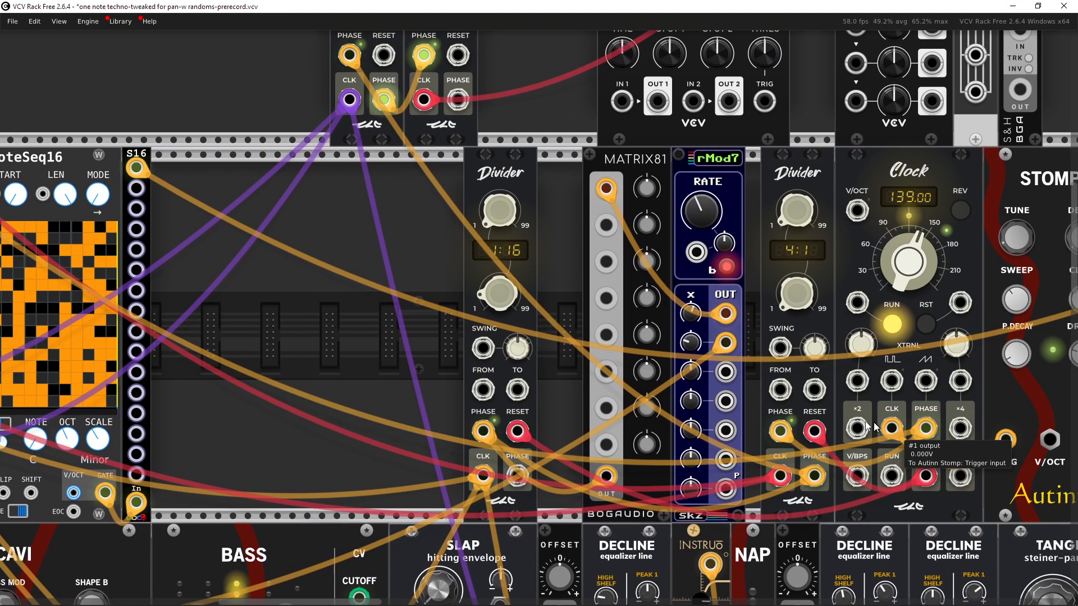
pyautogui.moveTo(335, 302); pyautogui.dragTo(674, 320)
pyautogui.scroll(2, 258, 265)
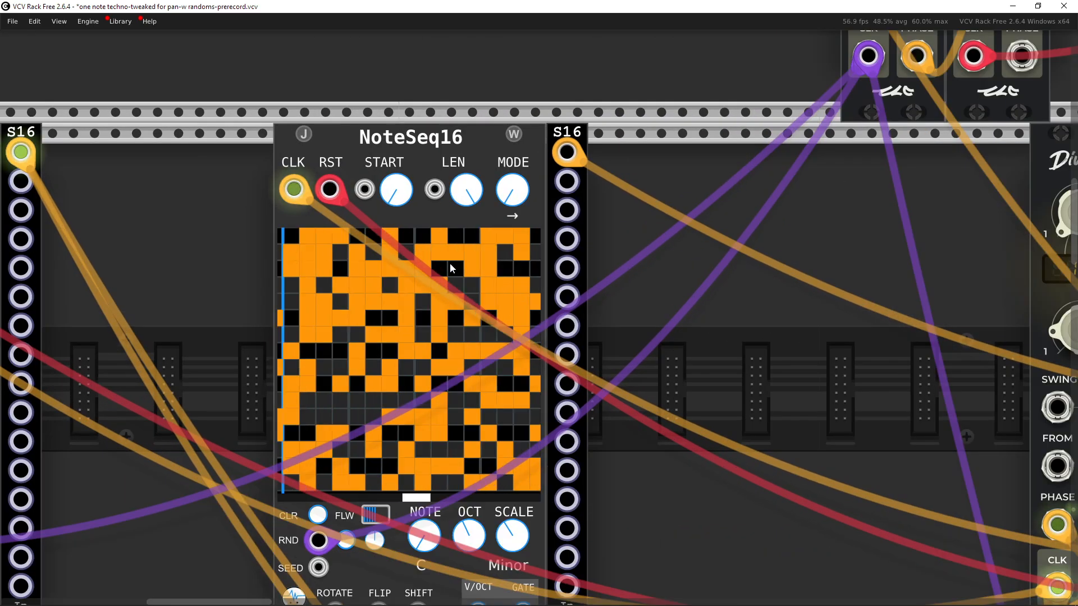
pyautogui.scroll(-3, 592, 288)
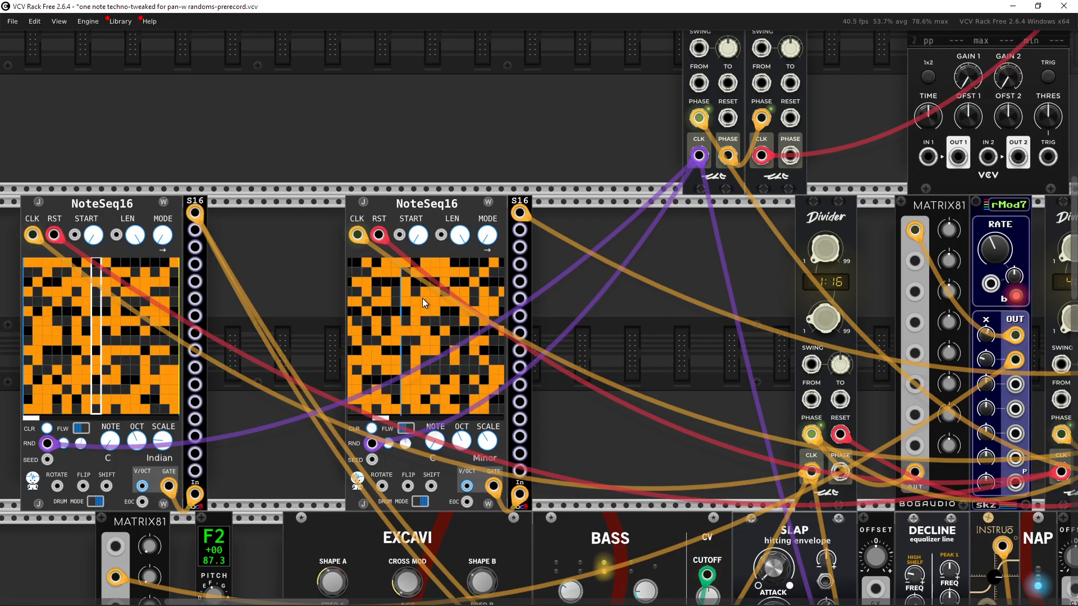
pyautogui.hscroll(4, 528, 285)
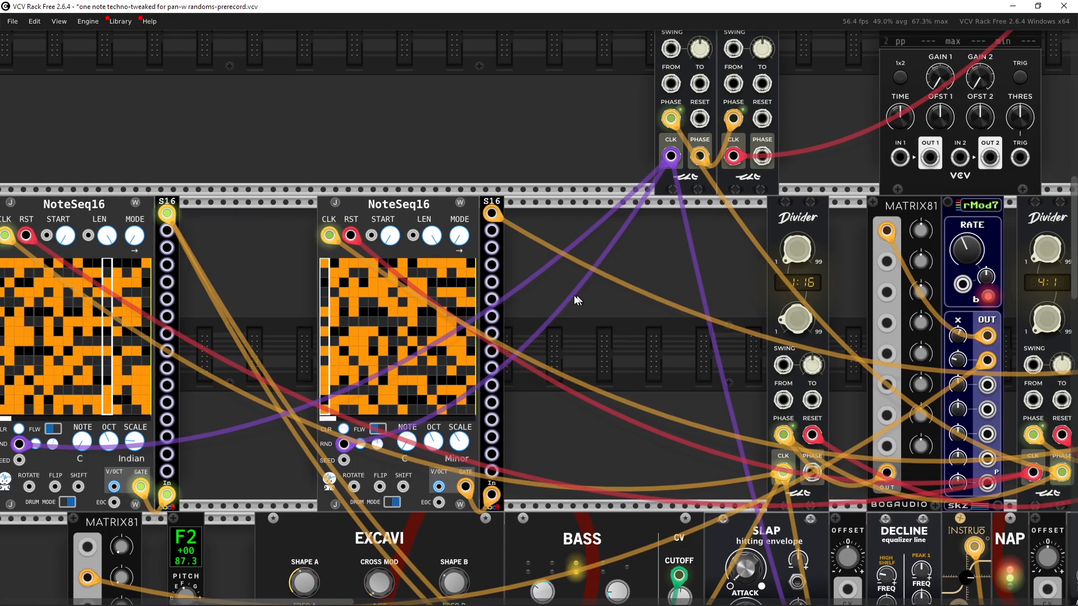
pyautogui.moveTo(528, 285); pyautogui.dragTo(293, 275)
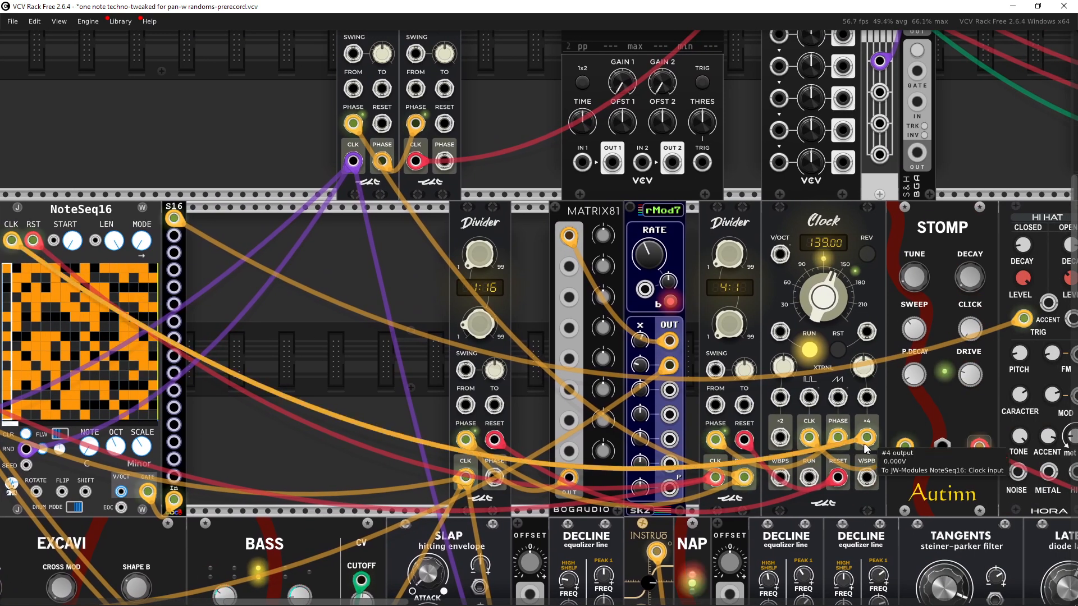
pyautogui.moveTo(335, 320); pyautogui.dragTo(233, 417)
pyautogui.moveTo(434, 338); pyautogui.dragTo(383, 334)
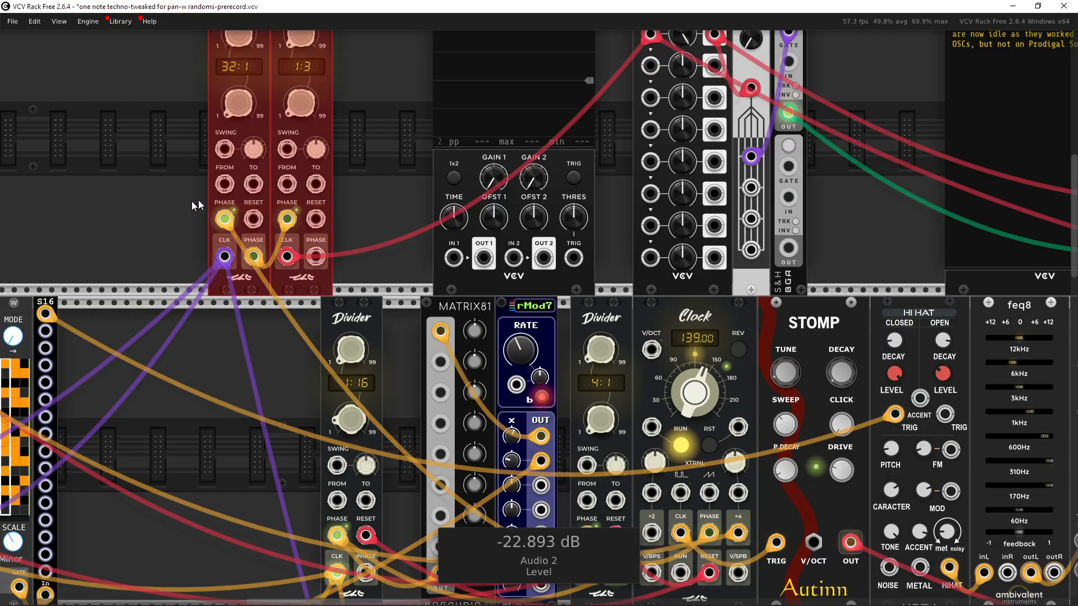
pyautogui.moveTo(377, 170); pyautogui.dragTo(406, 172)
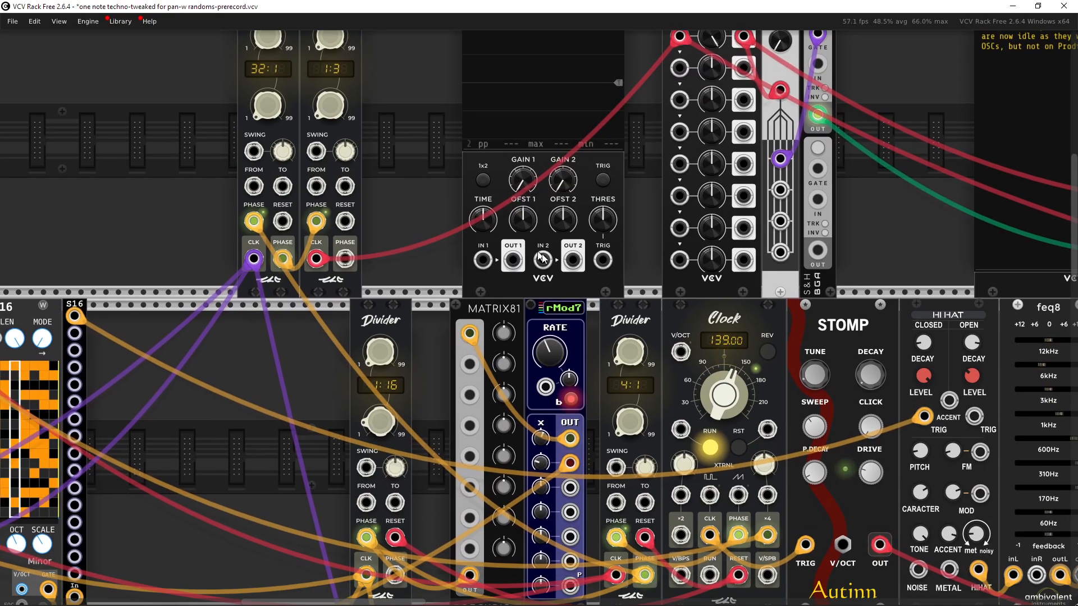
# Step: Patch the Clock's PHASE output into the Scope's first input, then unplug it again
pyautogui.rightClick(739, 536)
pyautogui.click(778, 536)
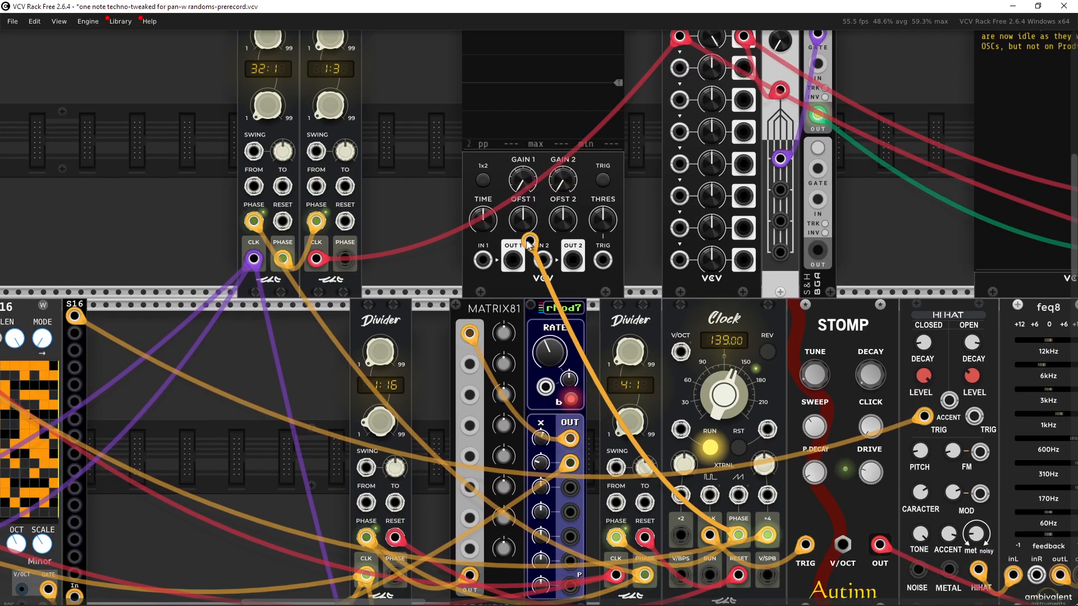
pyautogui.click(483, 260)
pyautogui.moveTo(600, 416)
pyautogui.mouseDown()
pyautogui.moveTo(593, 474)
pyautogui.moveTo(599, 395)
pyautogui.mouseUp()
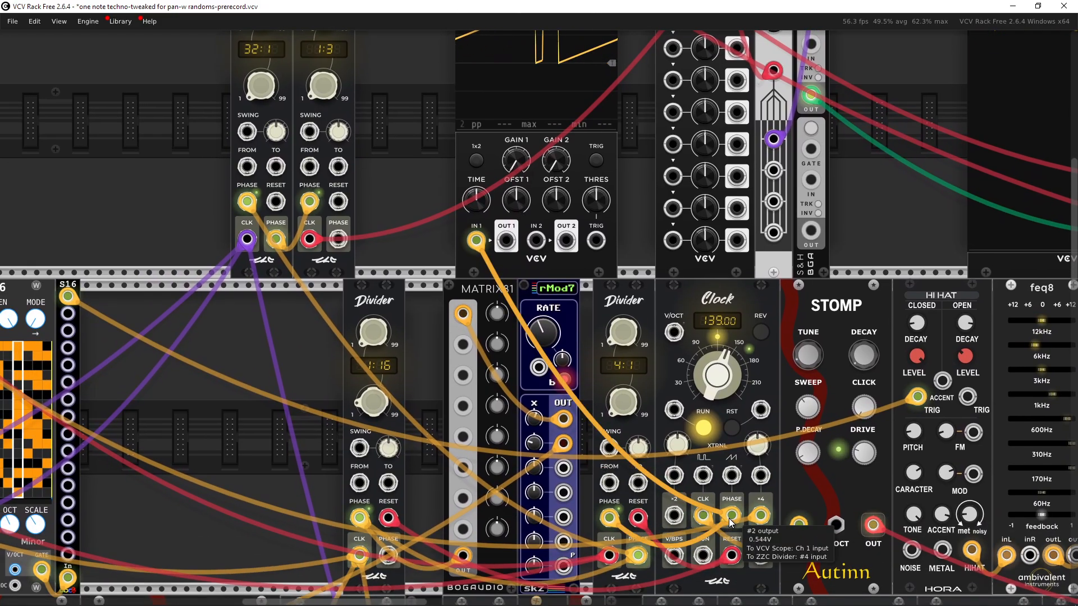
pyautogui.moveTo(476, 240); pyautogui.dragTo(428, 241)
# Step: Patch the 4:1 Divider's PHASE output into the Scope's first input
pyautogui.scroll(-3, 627, 291)
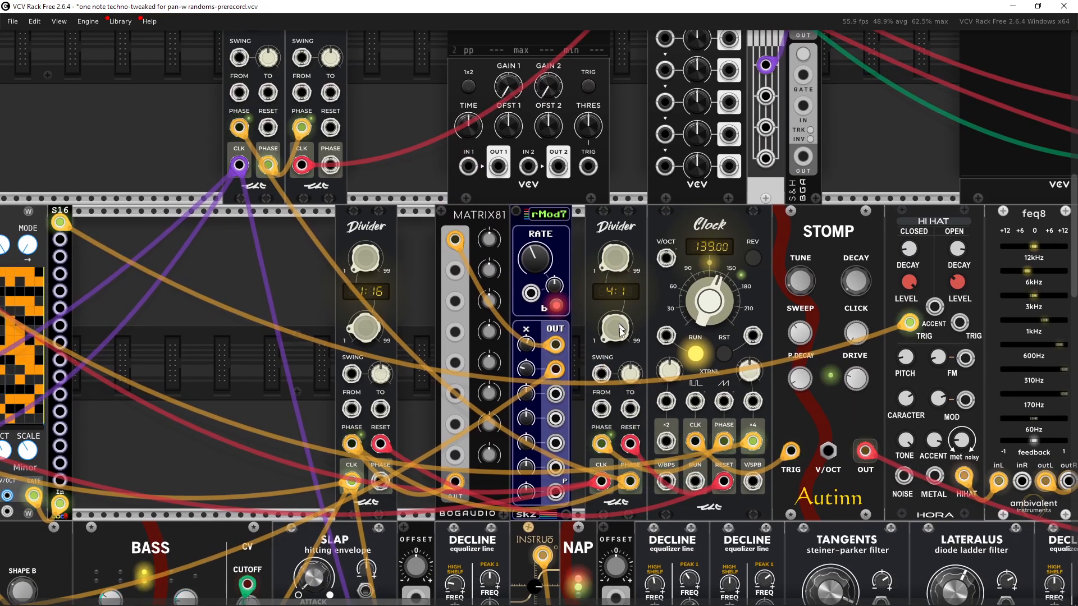
pyautogui.rightClick(629, 481)
pyautogui.click(681, 512)
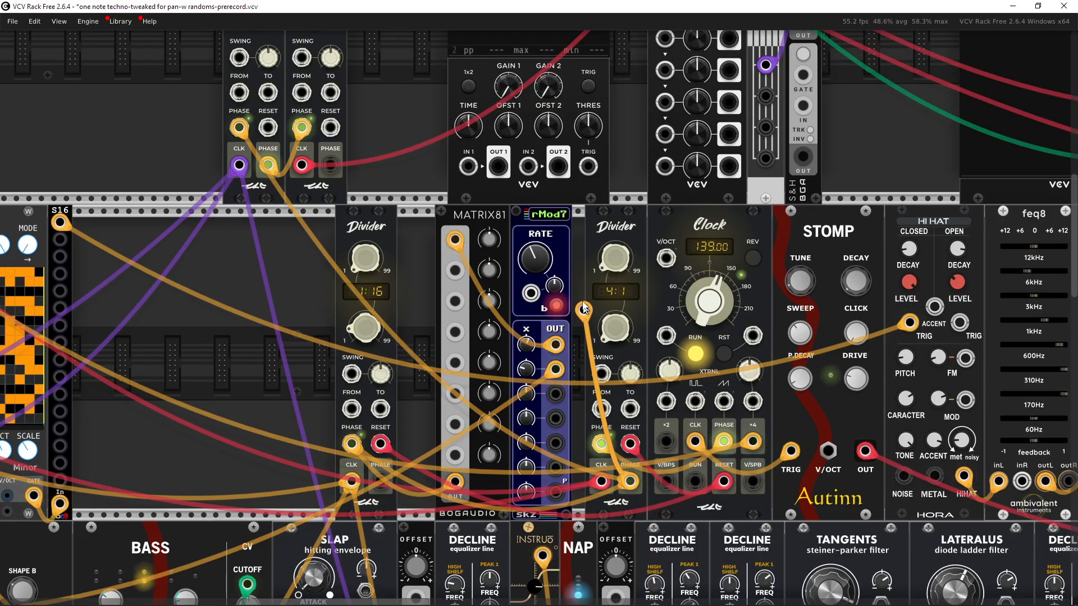
pyautogui.click(468, 166)
# Step: Watch the Scope trace of the Divider's phase signal, then unplug the Scope's first input
pyautogui.moveTo(424, 137); pyautogui.dragTo(410, 303)
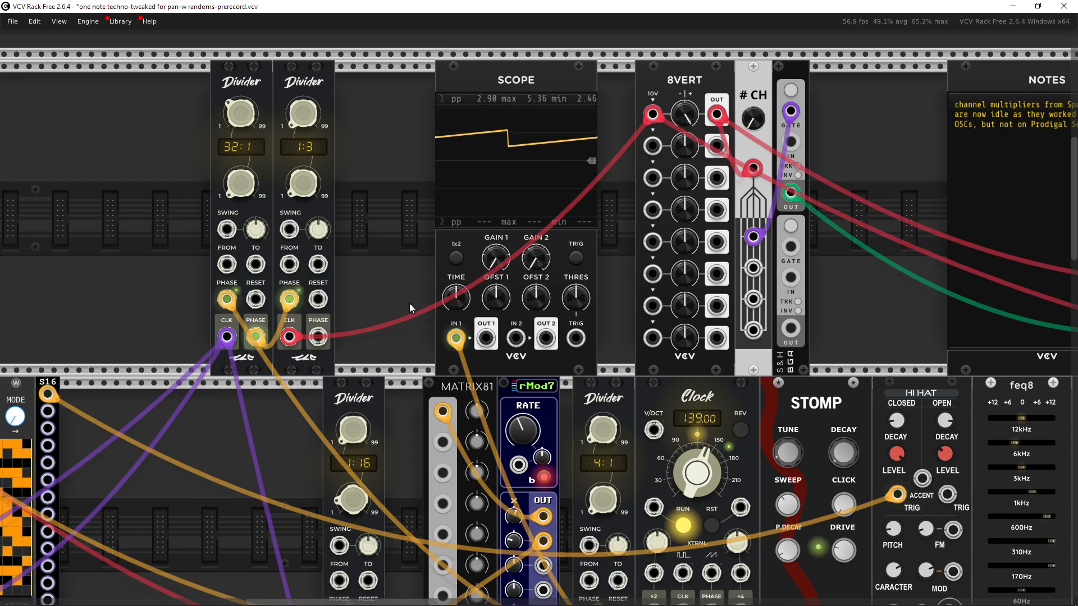
pyautogui.moveTo(409, 303); pyautogui.dragTo(359, 217)
pyautogui.scroll(-1, 389, 271)
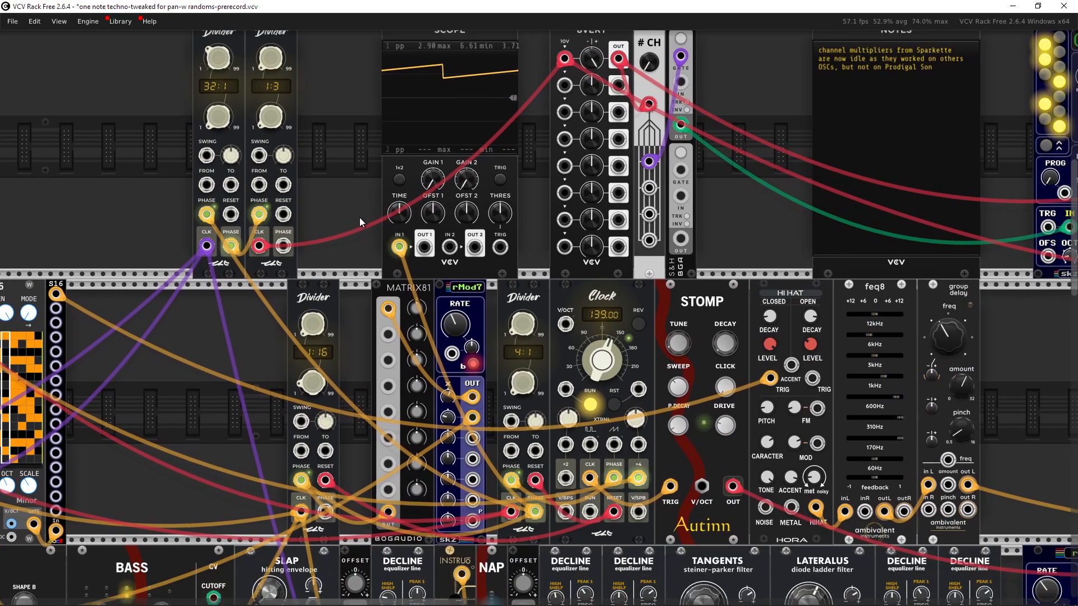
pyautogui.scroll(1, 492, 264)
pyautogui.moveTo(537, 275); pyautogui.dragTo(519, 154)
pyautogui.scroll(1, 561, 327)
pyautogui.moveTo(631, 461)
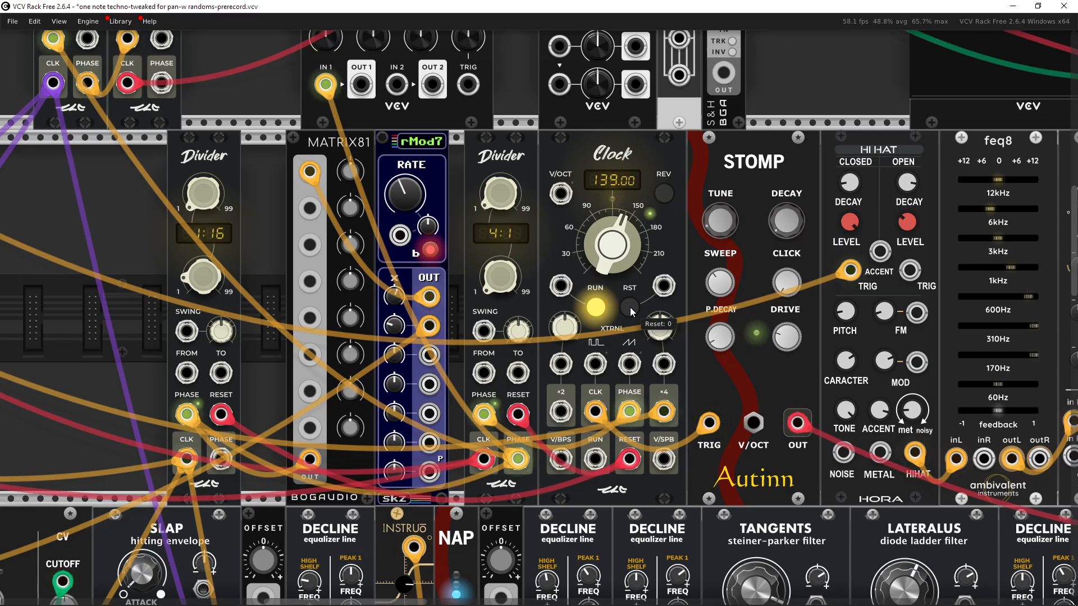
pyautogui.scroll(-2, 663, 298)
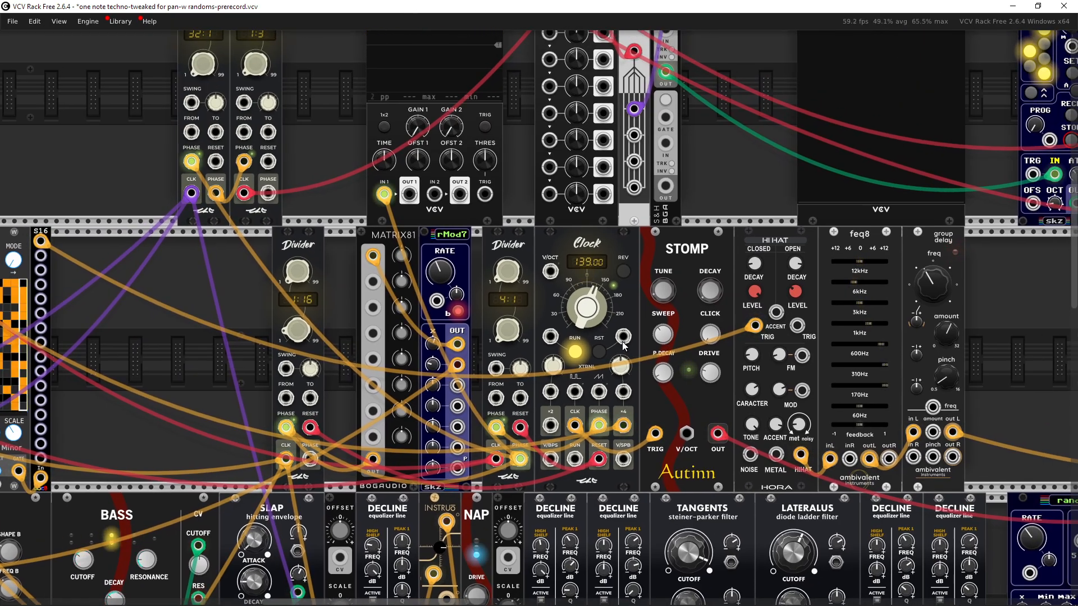
pyautogui.scroll(2, 406, 282)
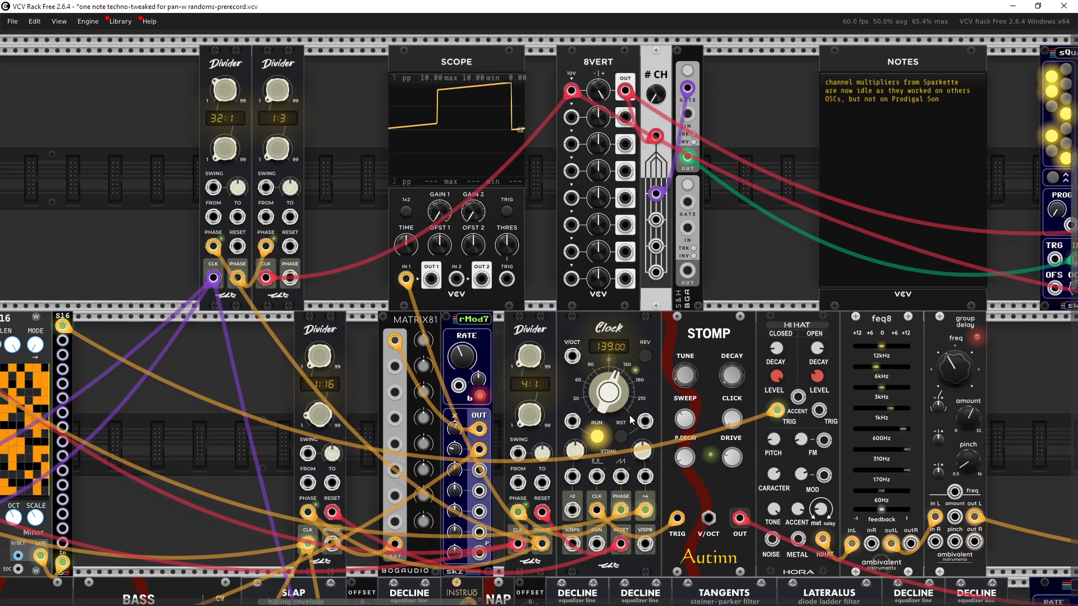
pyautogui.moveTo(407, 280); pyautogui.dragTo(353, 271)
# Step: Look over the two NoteSeq16 sequencers and the modules around them
pyautogui.moveTo(358, 266); pyautogui.dragTo(603, 198)
pyautogui.moveTo(412, 328); pyautogui.dragTo(605, 268)
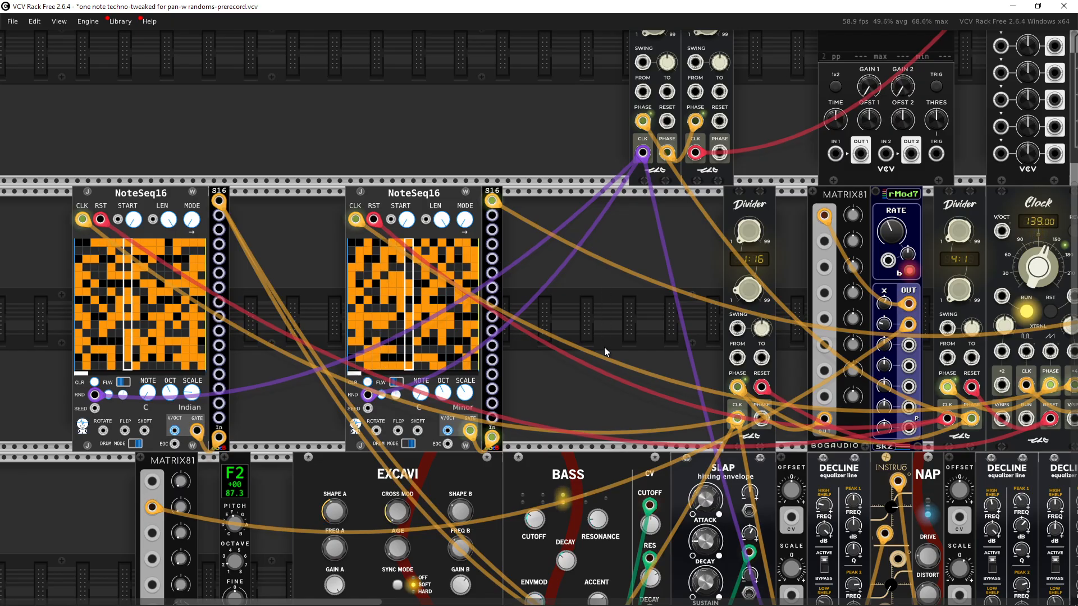
pyautogui.moveTo(604, 347); pyautogui.dragTo(531, 307)
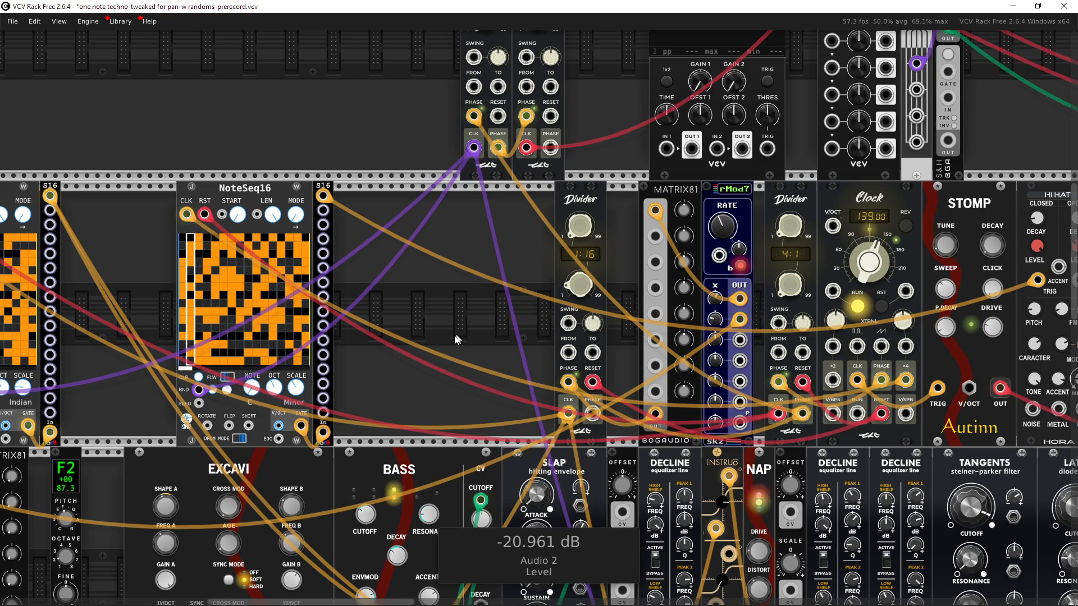
pyautogui.moveTo(454, 336); pyautogui.dragTo(305, 269)
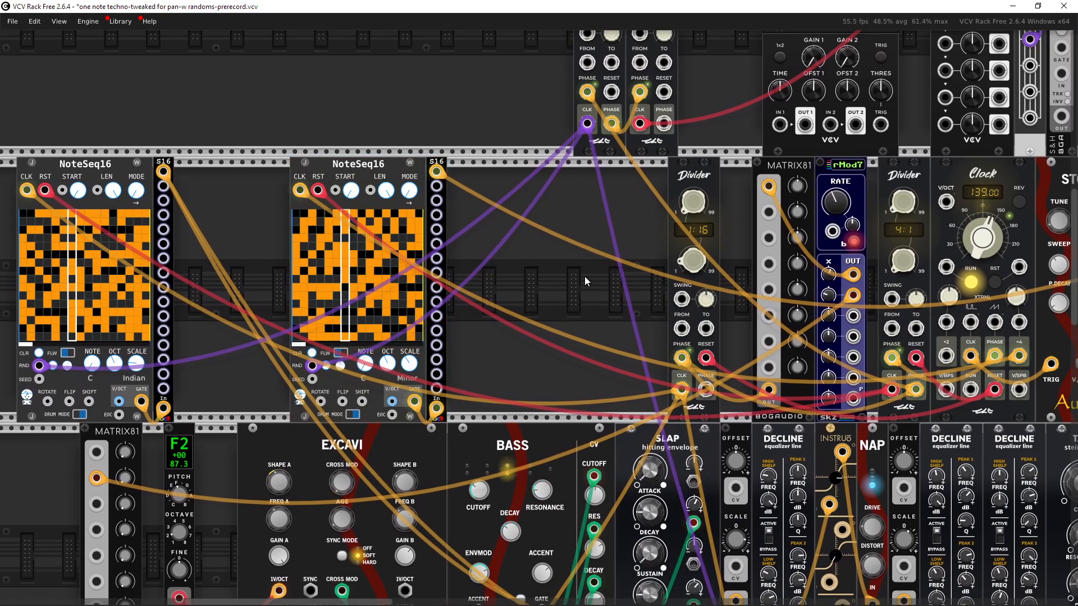
pyautogui.moveTo(584, 276); pyautogui.dragTo(543, 281)
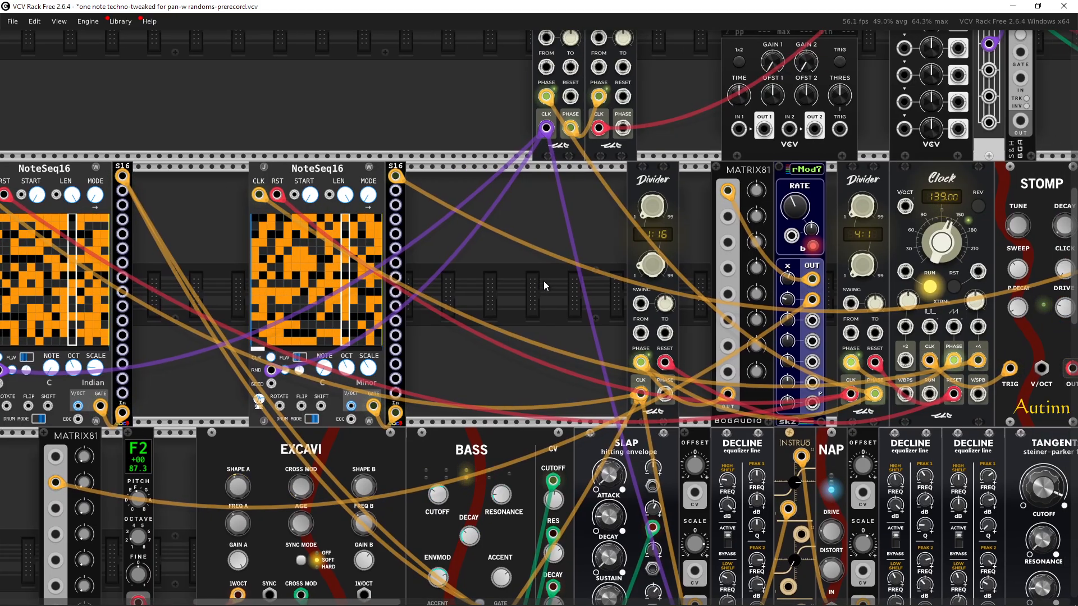
pyautogui.moveTo(524, 278); pyautogui.dragTo(244, 326)
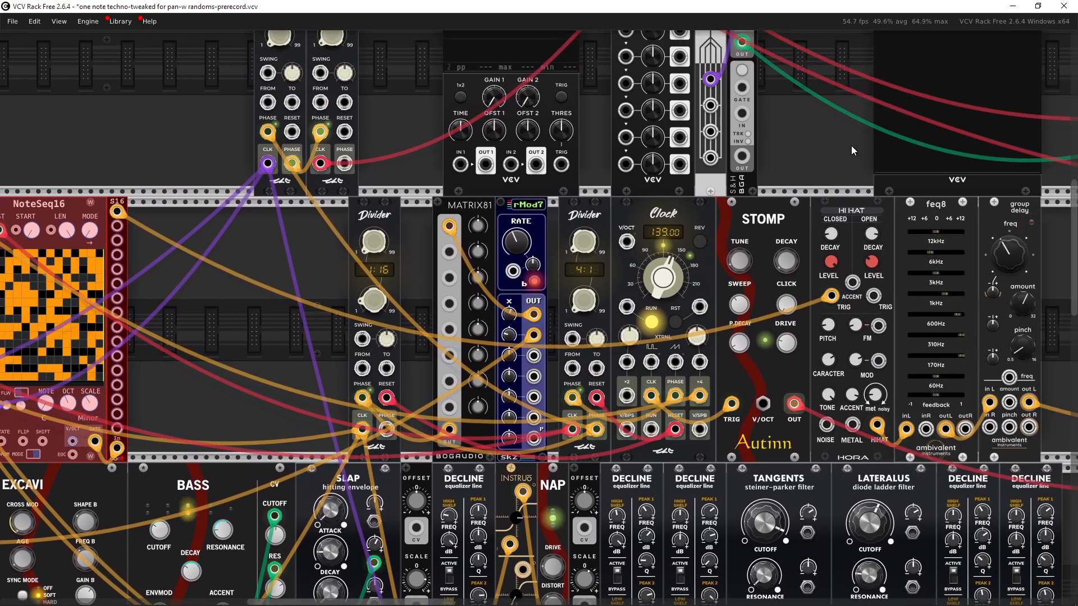
pyautogui.moveTo(851, 149); pyautogui.dragTo(853, 241)
pyautogui.moveTo(162, 315); pyautogui.dragTo(238, 315)
pyautogui.moveTo(428, 329); pyautogui.dragTo(554, 310)
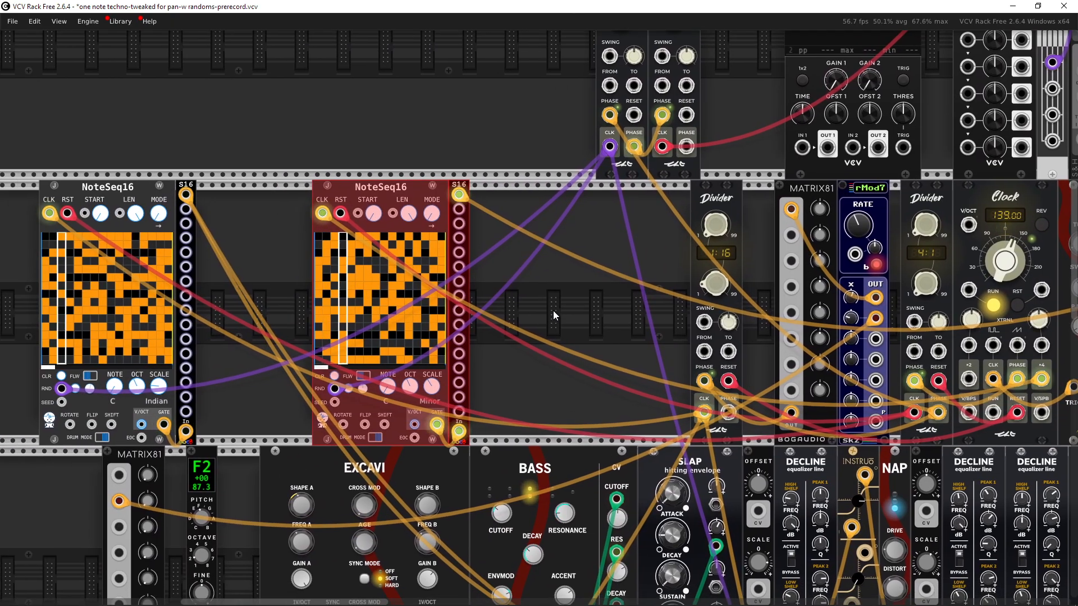
pyautogui.click(553, 311)
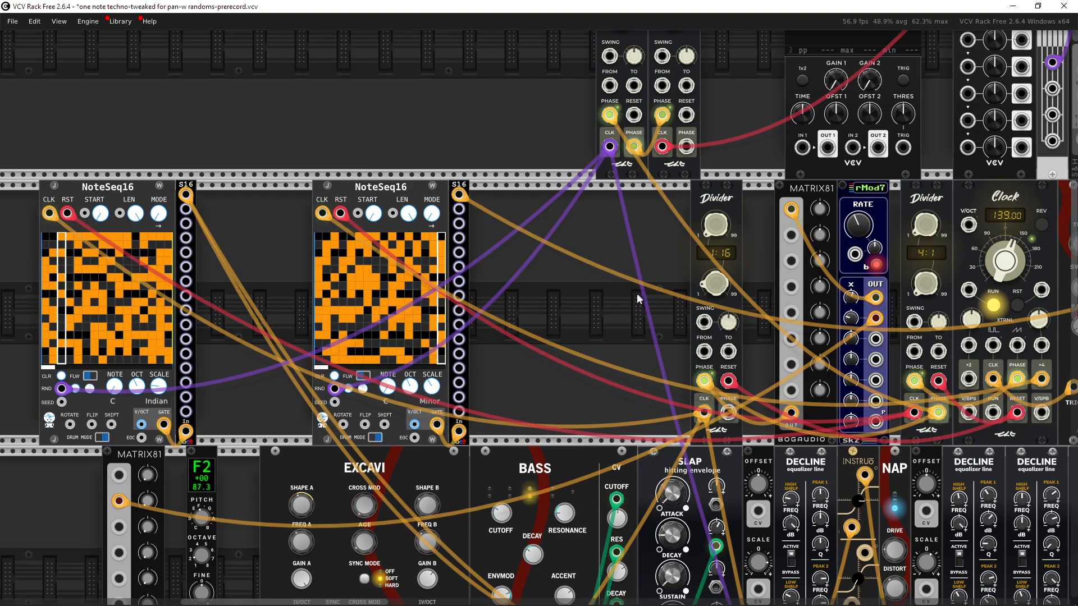
# Step: Patch the Clock's CLK output into the Scope's first input, then unplug it again
pyautogui.scroll(3, 537, 159)
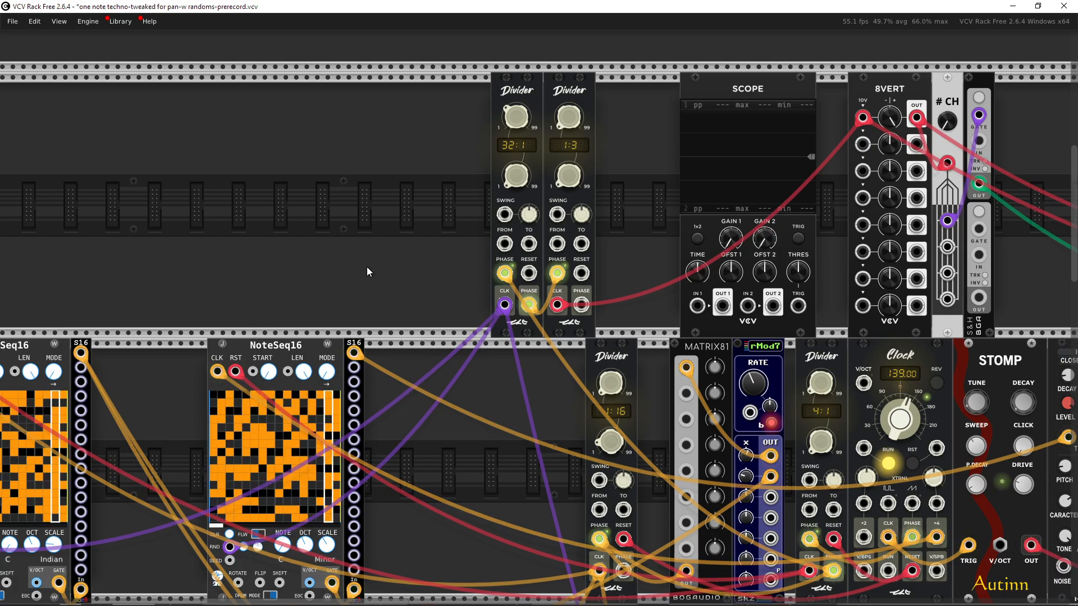
pyautogui.moveTo(679, 423); pyautogui.dragTo(565, 422)
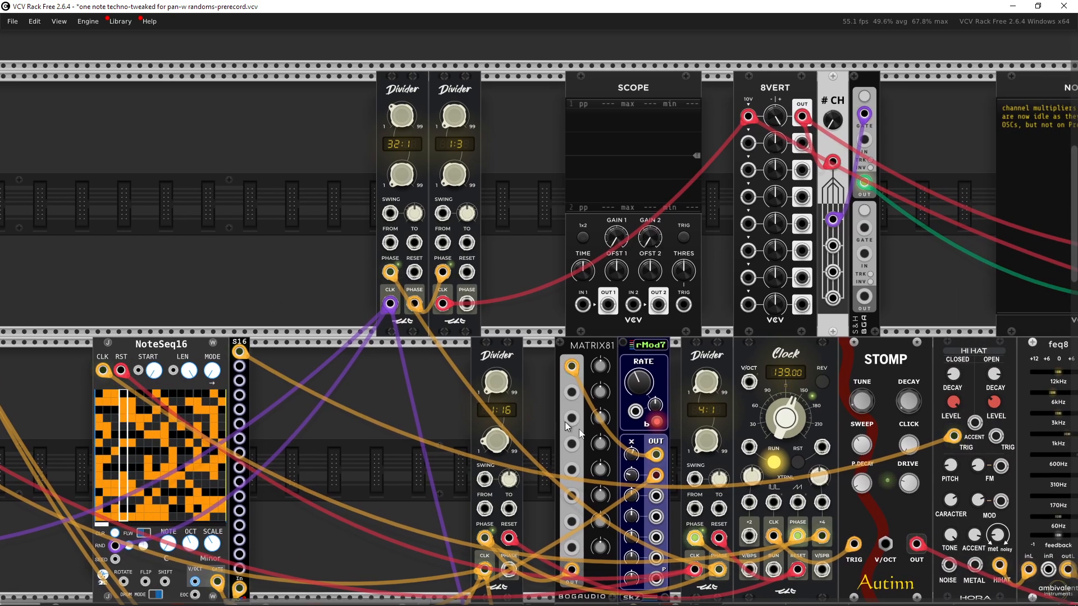
pyautogui.rightClick(774, 541)
pyautogui.click(795, 537)
pyautogui.click(582, 305)
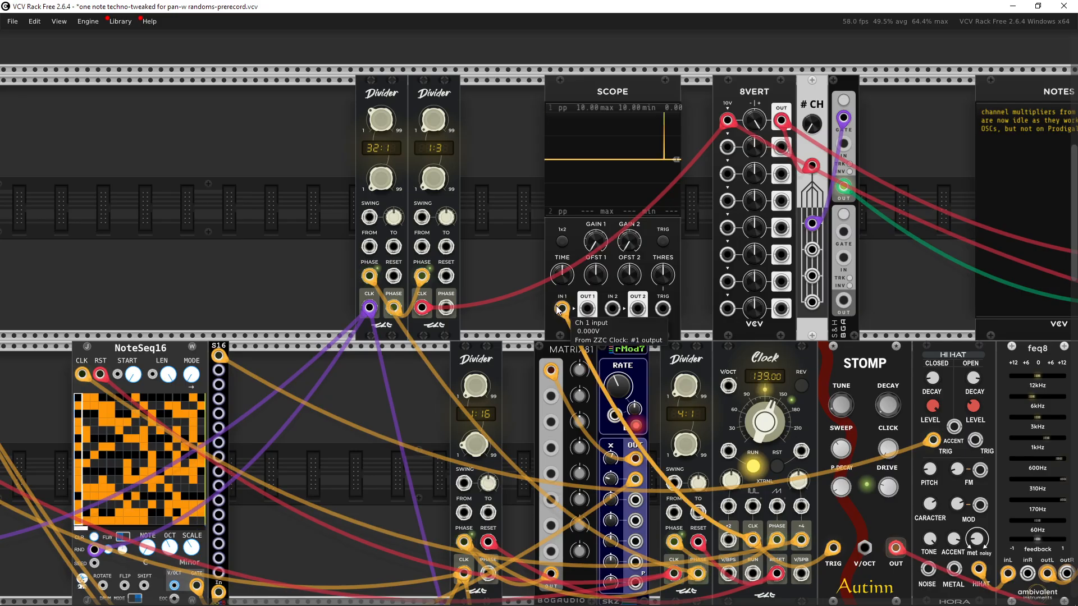
pyautogui.moveTo(562, 308); pyautogui.dragTo(521, 294)
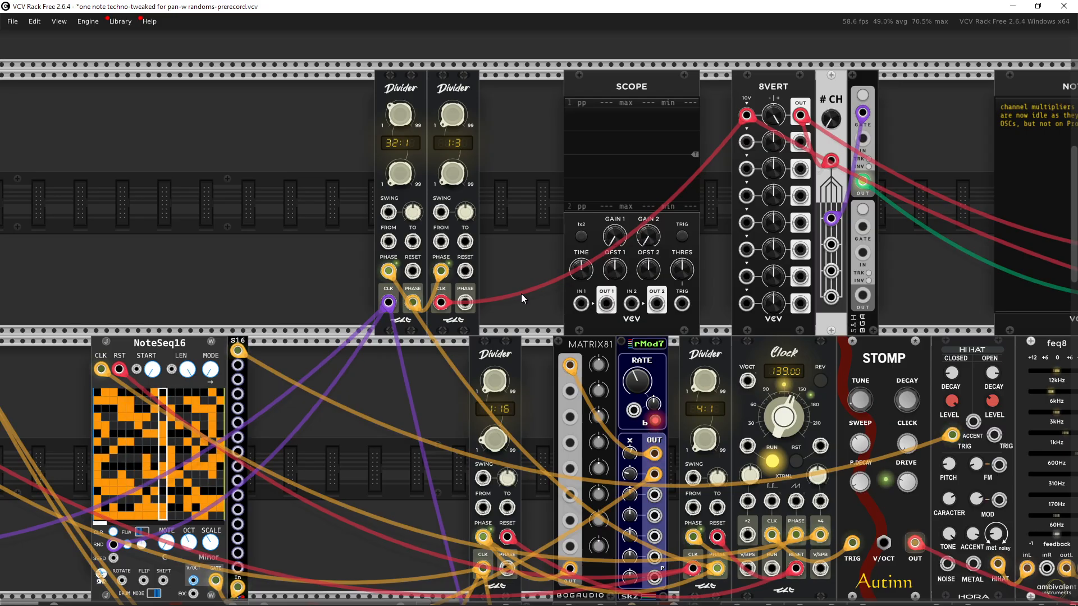
# Step: Solo mixer channel -07- on the MixMaster
pyautogui.scroll(-4, 522, 294)
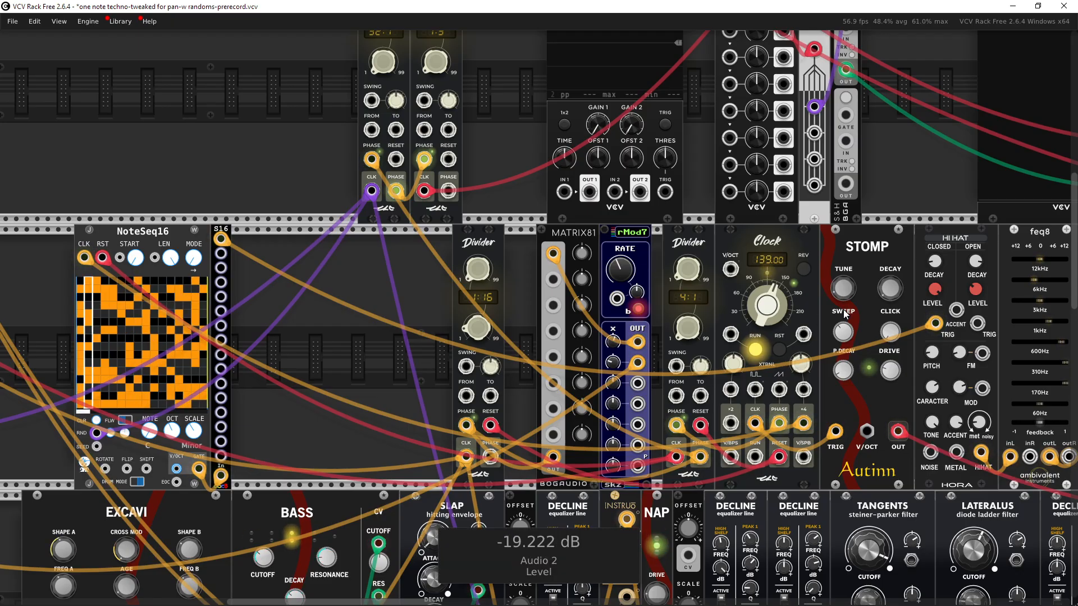
pyautogui.moveTo(832, 313); pyautogui.dragTo(253, 306)
pyautogui.moveTo(758, 293); pyautogui.dragTo(252, 306)
pyautogui.moveTo(778, 369); pyautogui.dragTo(412, 356)
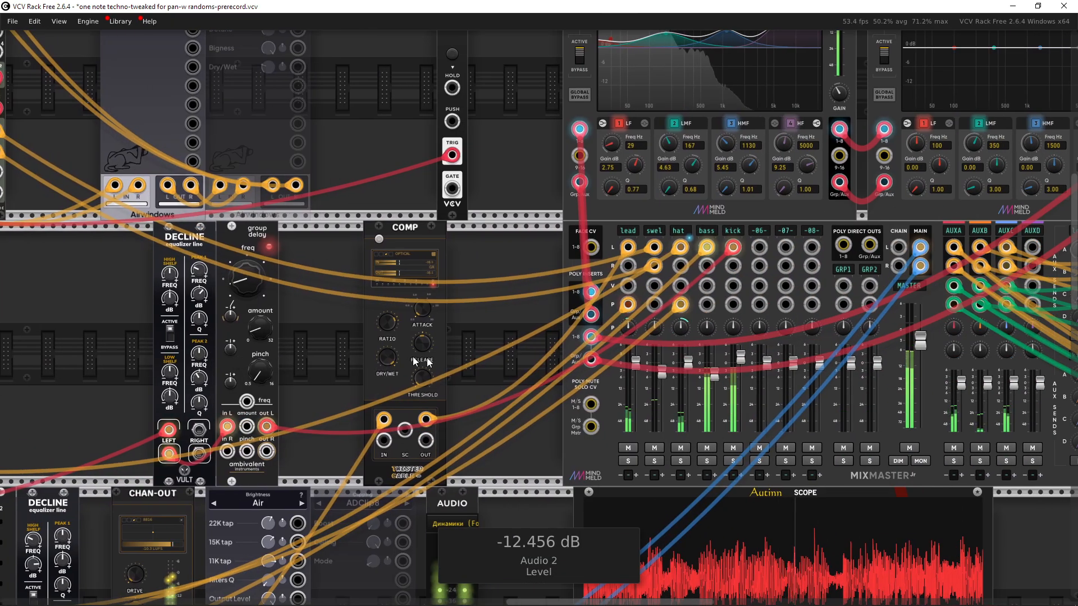
pyautogui.moveTo(693, 382); pyautogui.dragTo(449, 384)
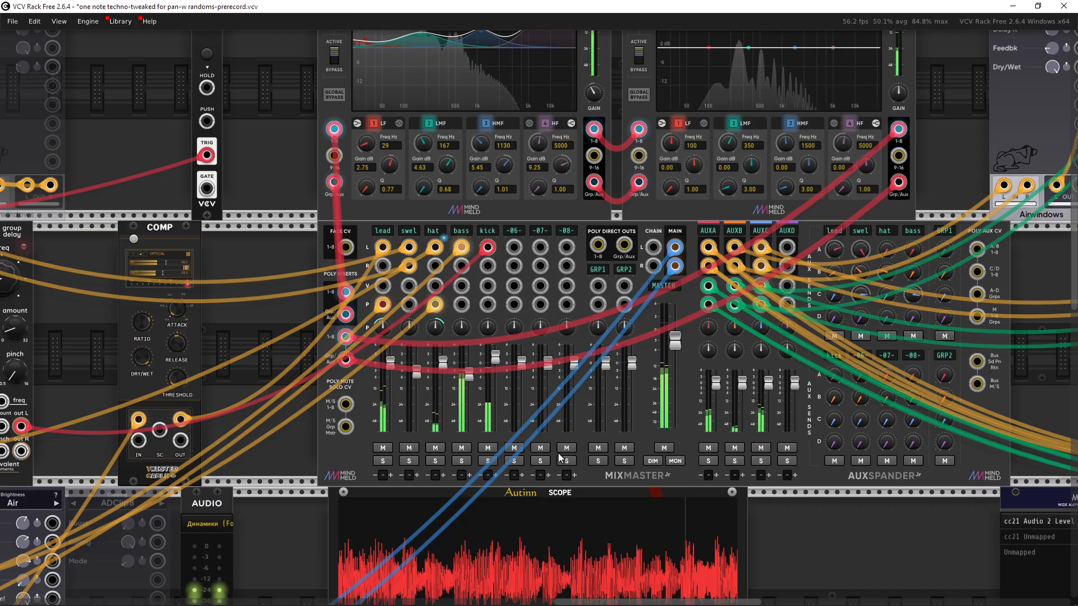
pyautogui.click(542, 461)
# Step: Look over the Clock and Divider modules and return to the mixer's solo buttons
pyautogui.moveTo(313, 412); pyautogui.dragTo(712, 389)
pyautogui.moveTo(262, 361); pyautogui.dragTo(668, 384)
pyautogui.moveTo(451, 341); pyautogui.dragTo(969, 359)
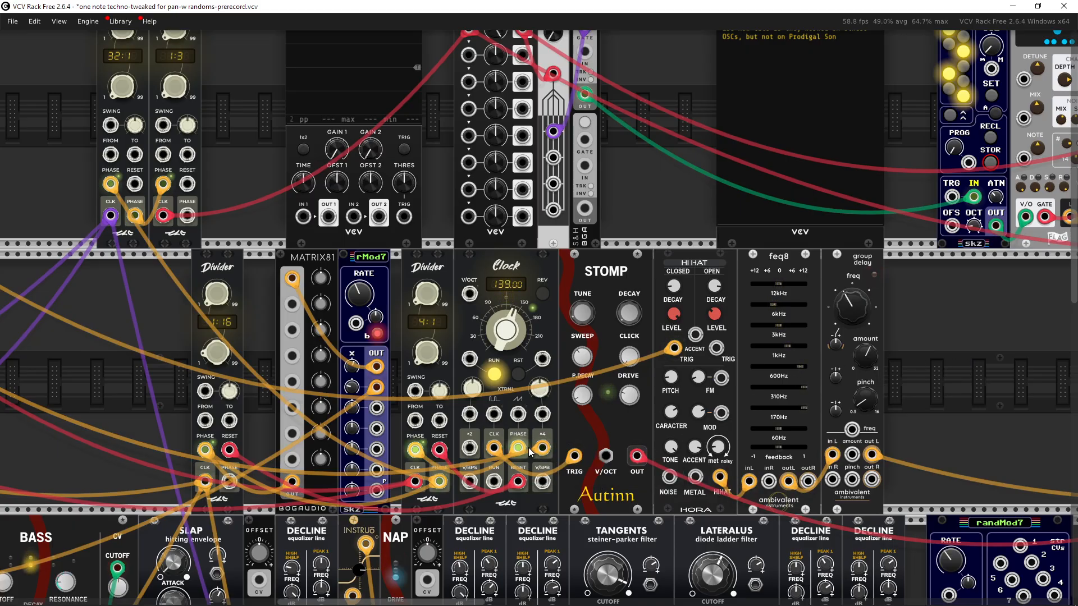
pyautogui.moveTo(521, 449); pyautogui.dragTo(738, 431)
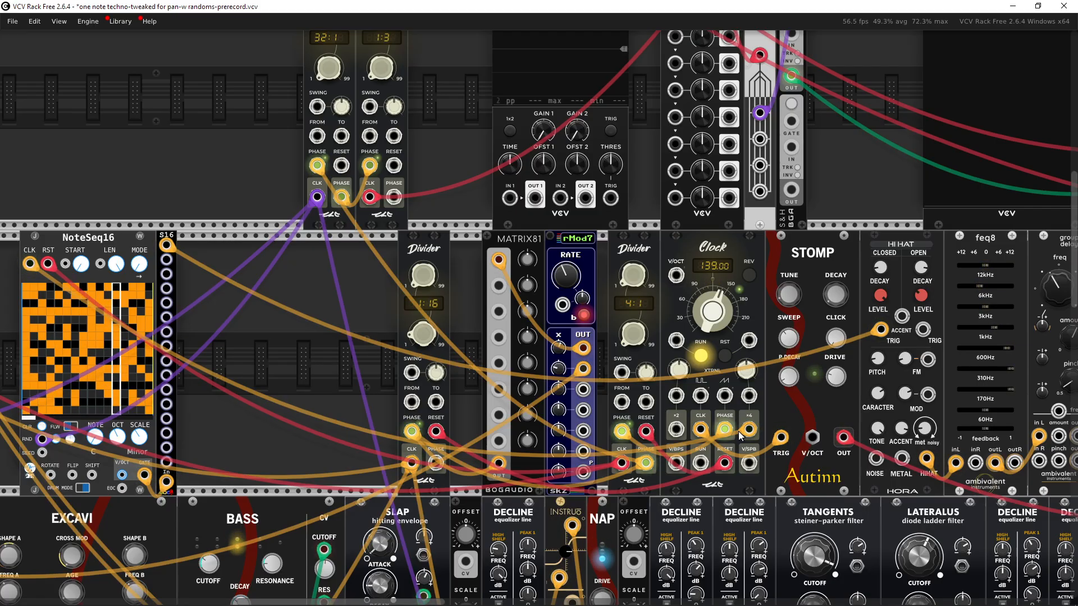
pyautogui.scroll(-2, 390, 381)
pyautogui.moveTo(673, 359); pyautogui.dragTo(476, 368)
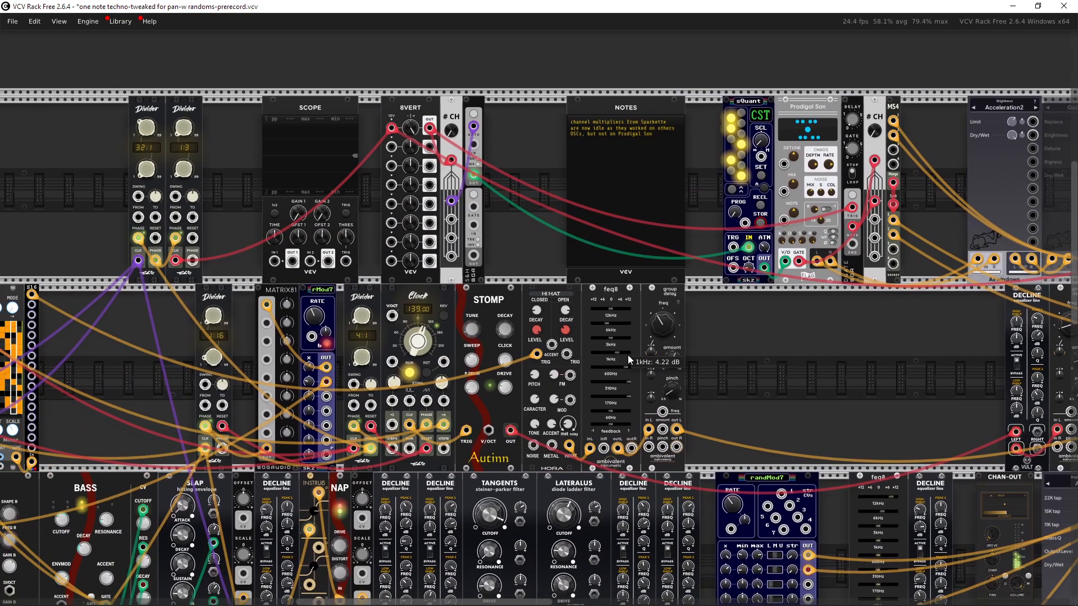
pyautogui.moveTo(844, 363); pyautogui.dragTo(494, 372)
pyautogui.moveTo(592, 369); pyautogui.dragTo(183, 363)
pyautogui.scroll(5, 687, 413)
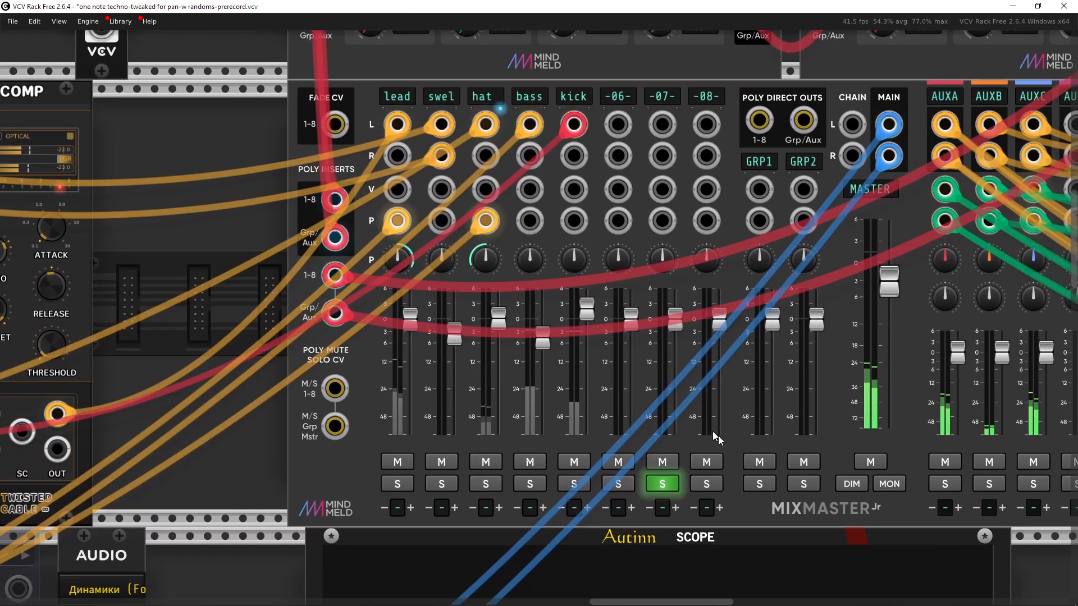
# Step: Solo the kick channel instead of -07- on the mixer and mute the AUXA to AUXC return channels
pyautogui.click(581, 483)
pyautogui.click(662, 483)
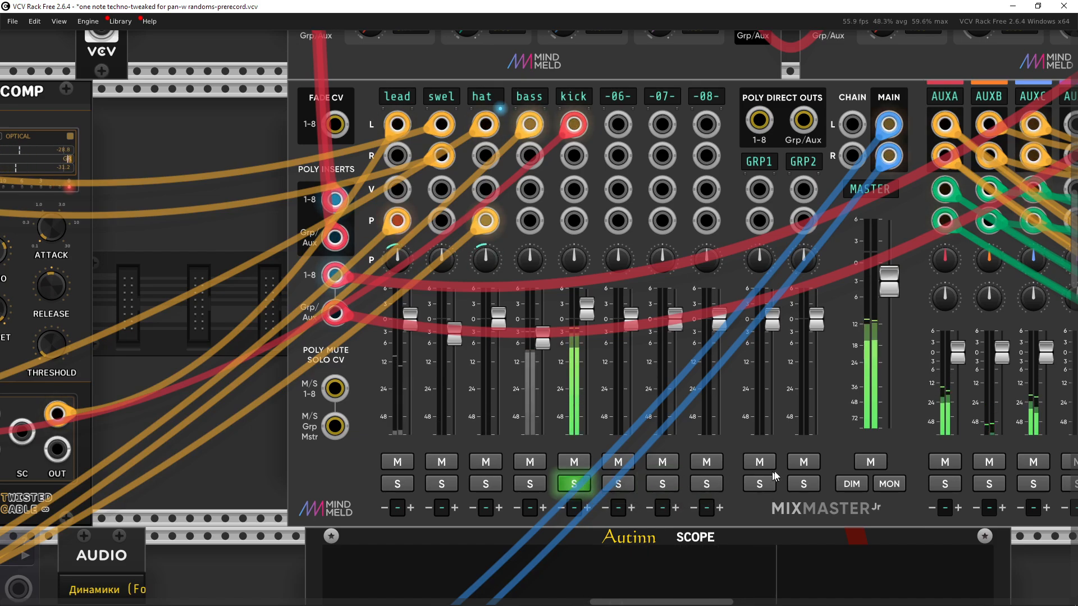
pyautogui.hscroll(3, 608, 459)
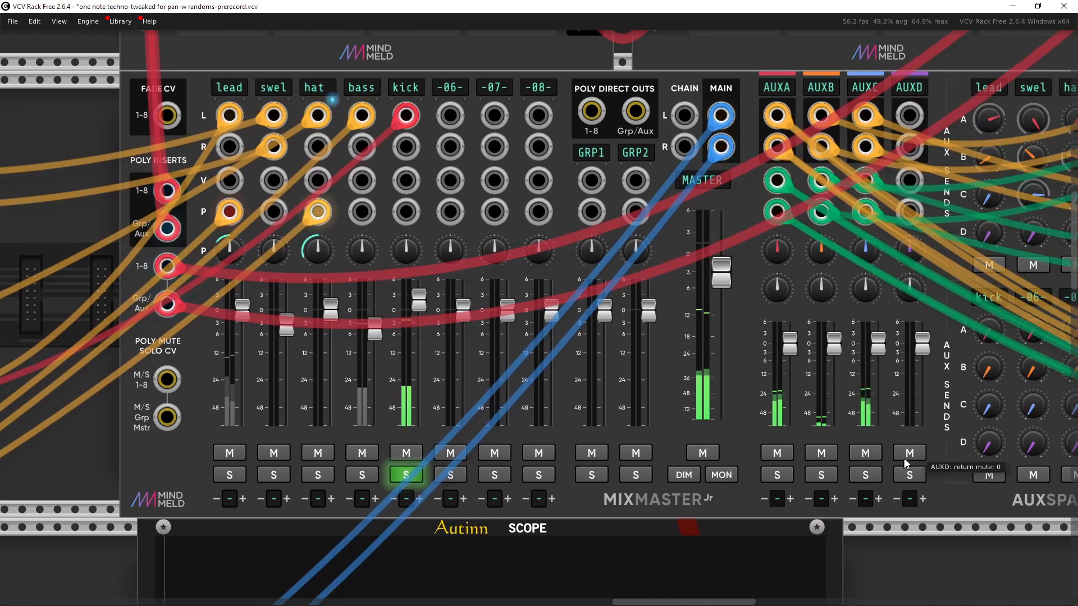
pyautogui.click(858, 455)
pyautogui.click(822, 453)
# Step: Turn up the Click amount on the STOMP kick drum module
pyautogui.hscroll(-4, 785, 456)
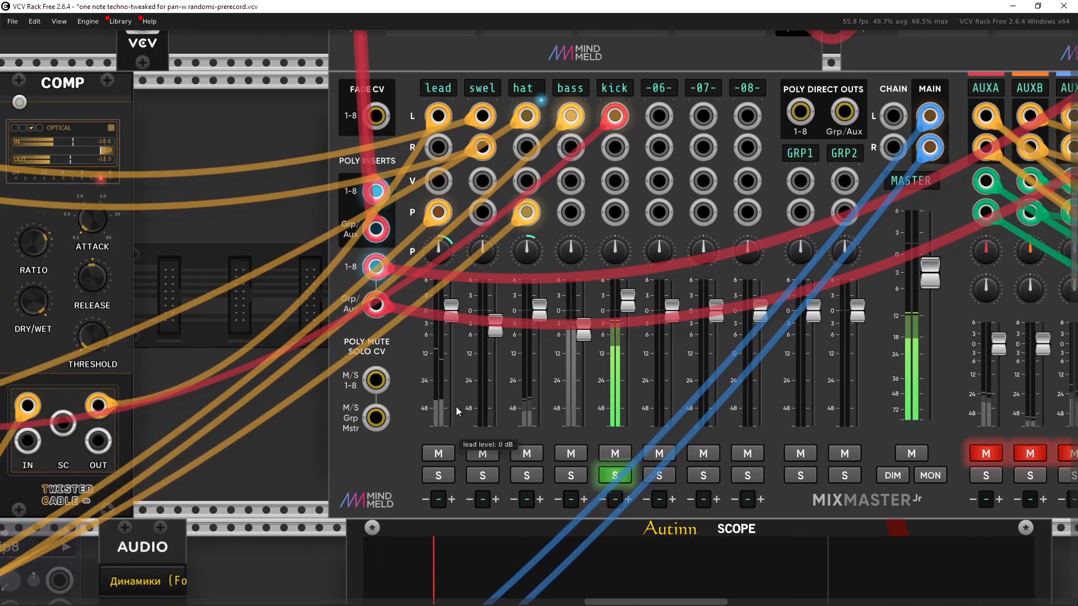
pyautogui.scroll(-3, 331, 362)
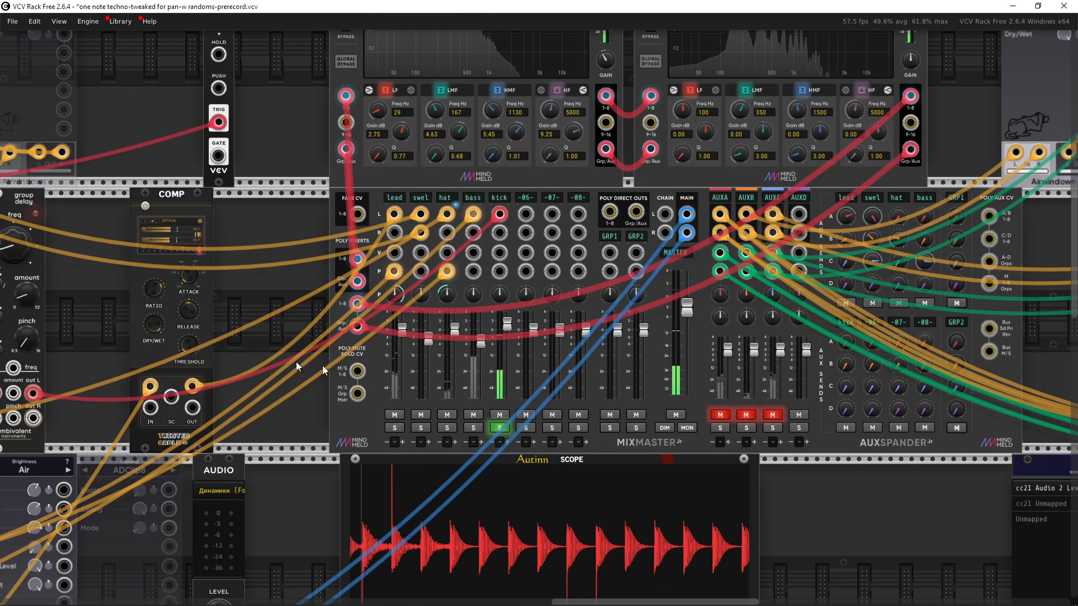
pyautogui.moveTo(295, 361); pyautogui.dragTo(999, 368)
pyautogui.moveTo(67, 379); pyautogui.dragTo(633, 344)
pyautogui.moveTo(393, 344); pyautogui.dragTo(529, 356)
pyautogui.scroll(2, 528, 356)
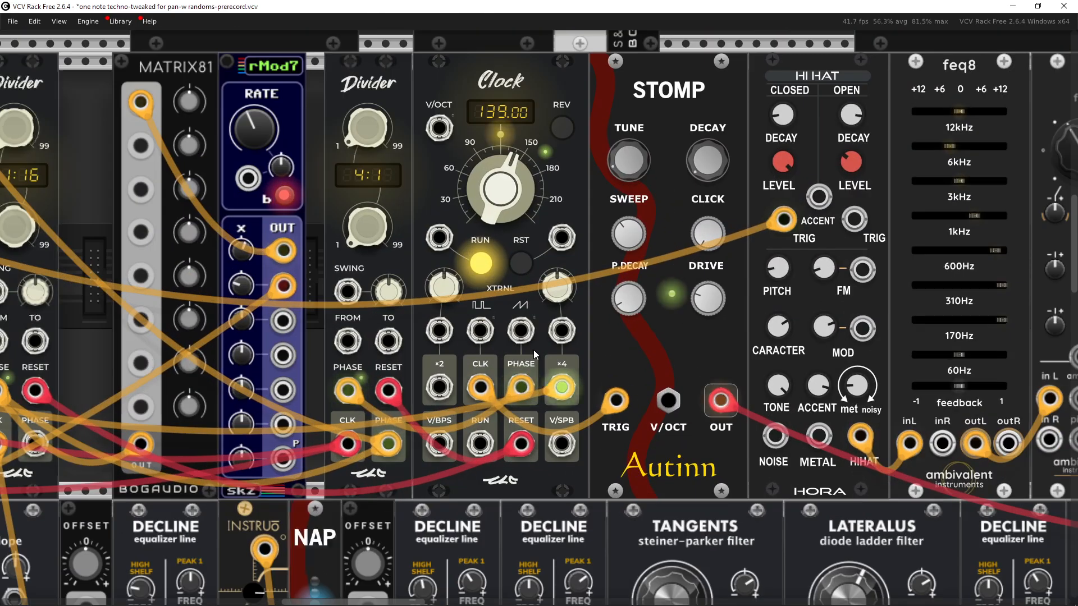
pyautogui.scroll(2, 482, 387)
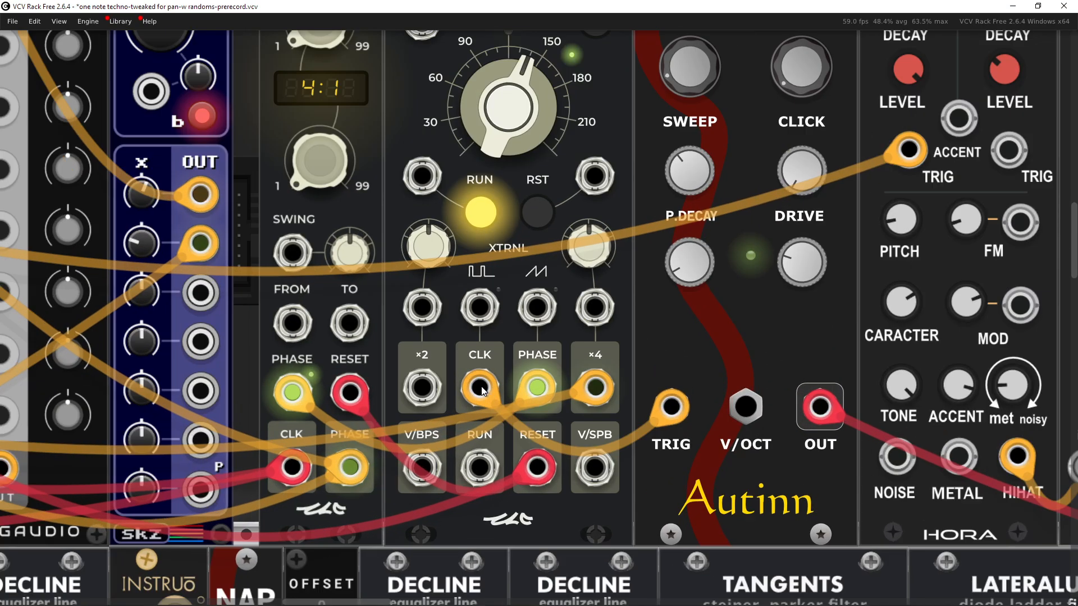
pyautogui.moveTo(733, 321); pyautogui.dragTo(580, 367)
pyautogui.scroll(-2, 573, 371)
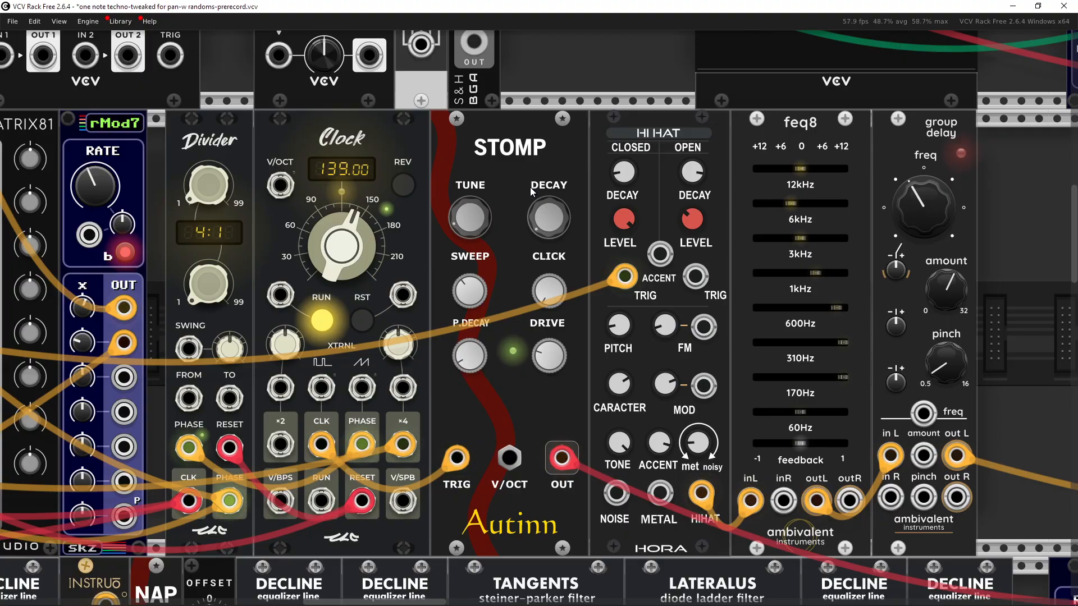
pyautogui.moveTo(550, 288)
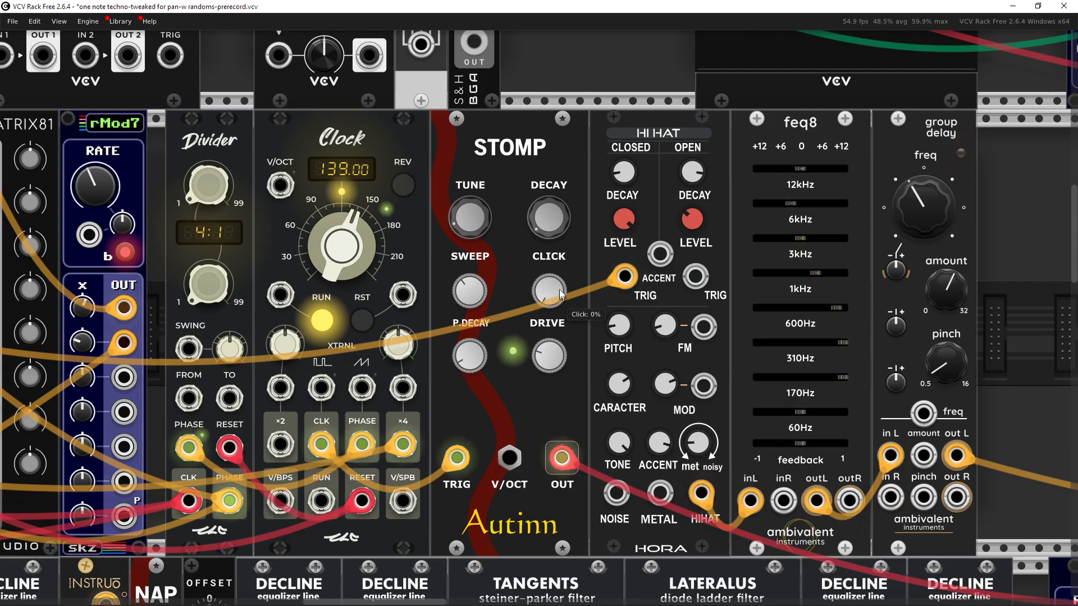
pyautogui.moveTo(550, 287); pyautogui.dragTo(550, 265)
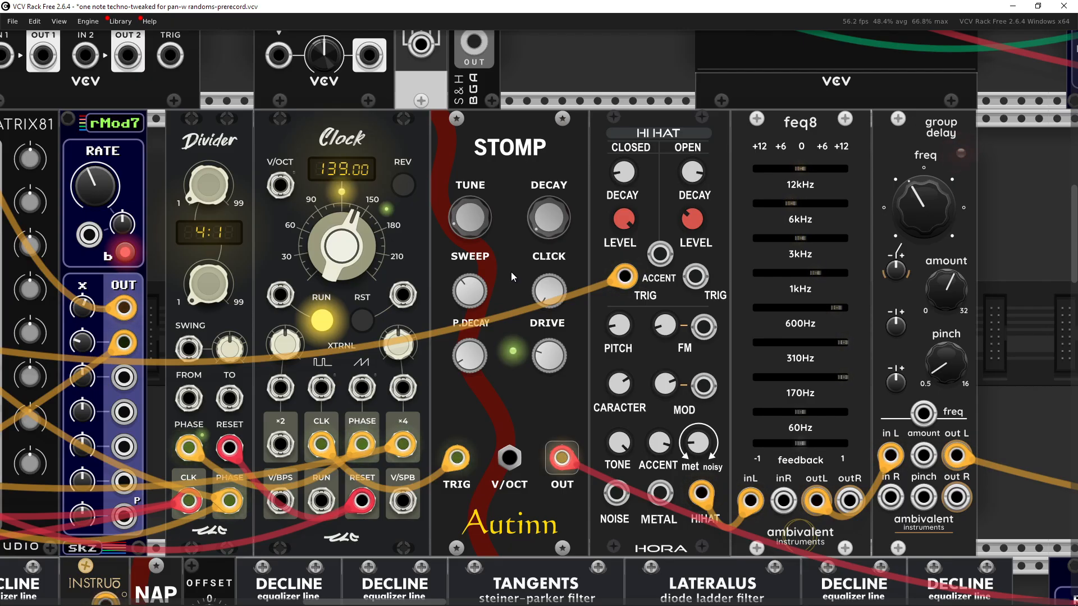
# Step: Pan and zoom around the rack to examine the Clock, STOMP, hi-hat and effect modules
pyautogui.moveTo(536, 303); pyautogui.dragTo(399, 299)
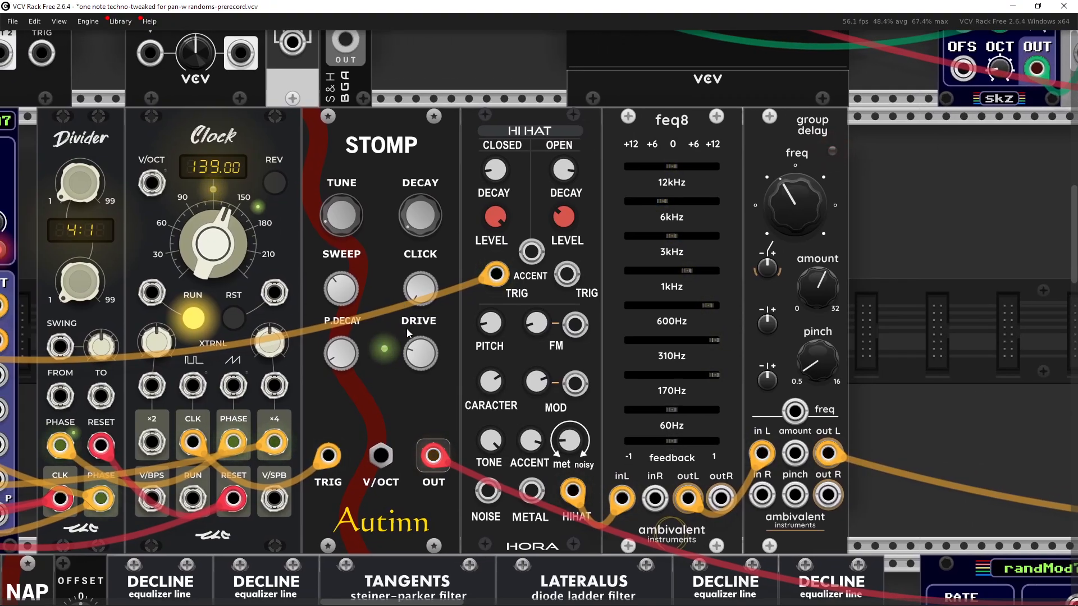
pyautogui.scroll(-2, 440, 456)
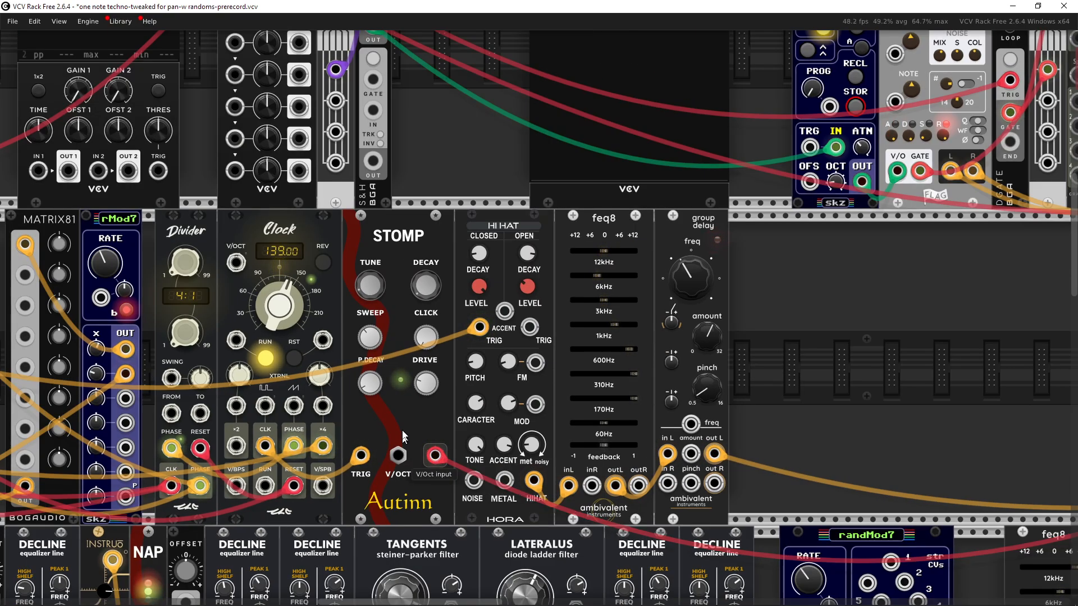
pyautogui.moveTo(377, 292)
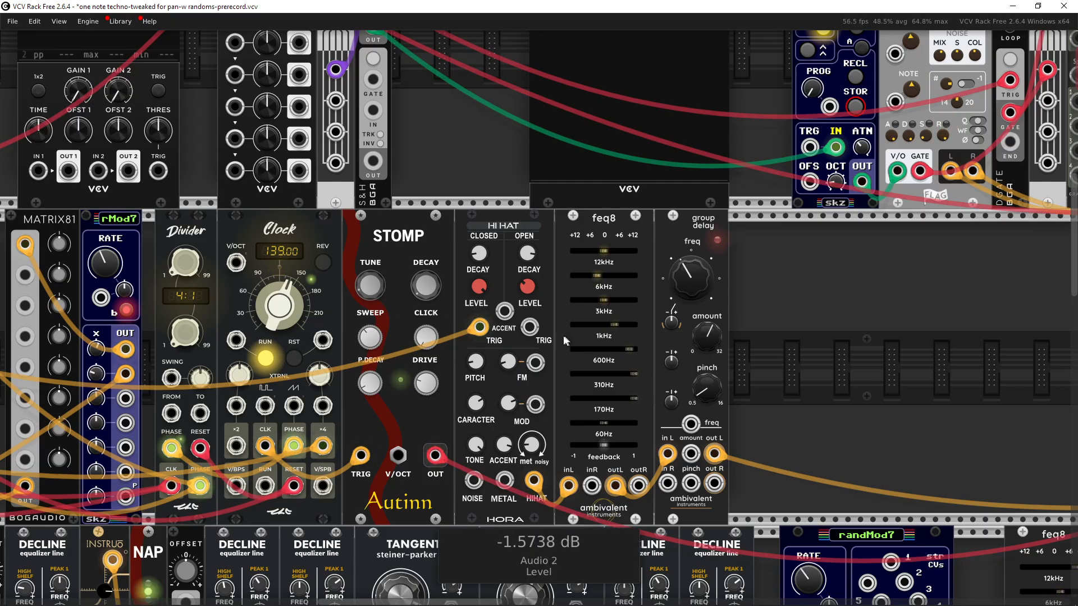
pyautogui.moveTo(564, 336); pyautogui.dragTo(389, 317)
pyautogui.moveTo(810, 337); pyautogui.dragTo(235, 313)
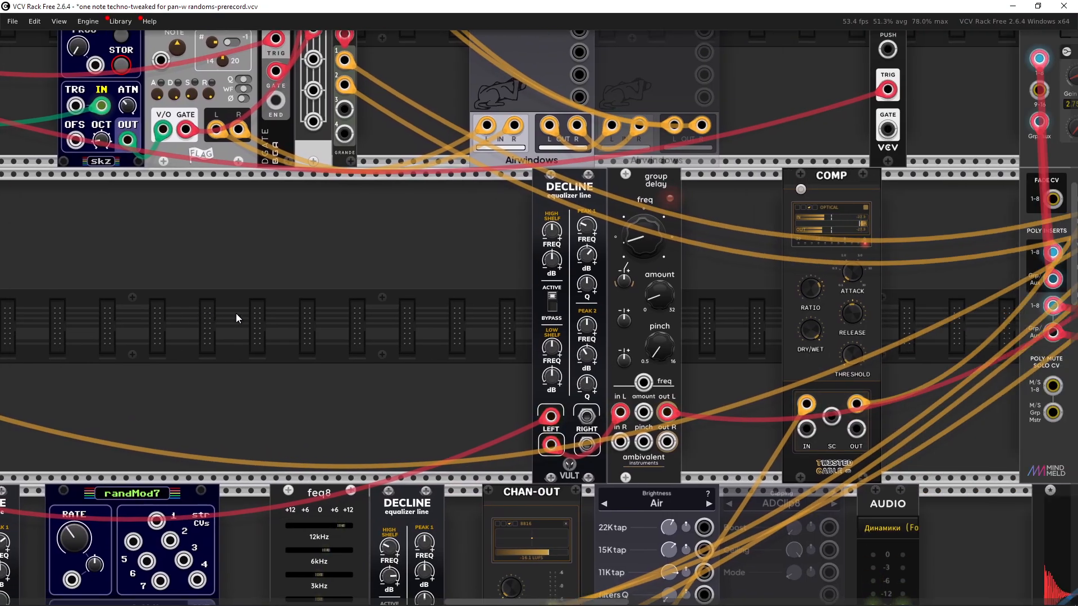
pyautogui.moveTo(327, 317); pyautogui.dragTo(253, 326)
pyautogui.moveTo(363, 336)
pyautogui.mouseDown()
pyautogui.moveTo(474, 346)
pyautogui.moveTo(561, 308)
pyautogui.moveTo(658, 345)
pyautogui.moveTo(714, 349)
pyautogui.mouseUp()
pyautogui.moveTo(567, 361); pyautogui.dragTo(739, 371)
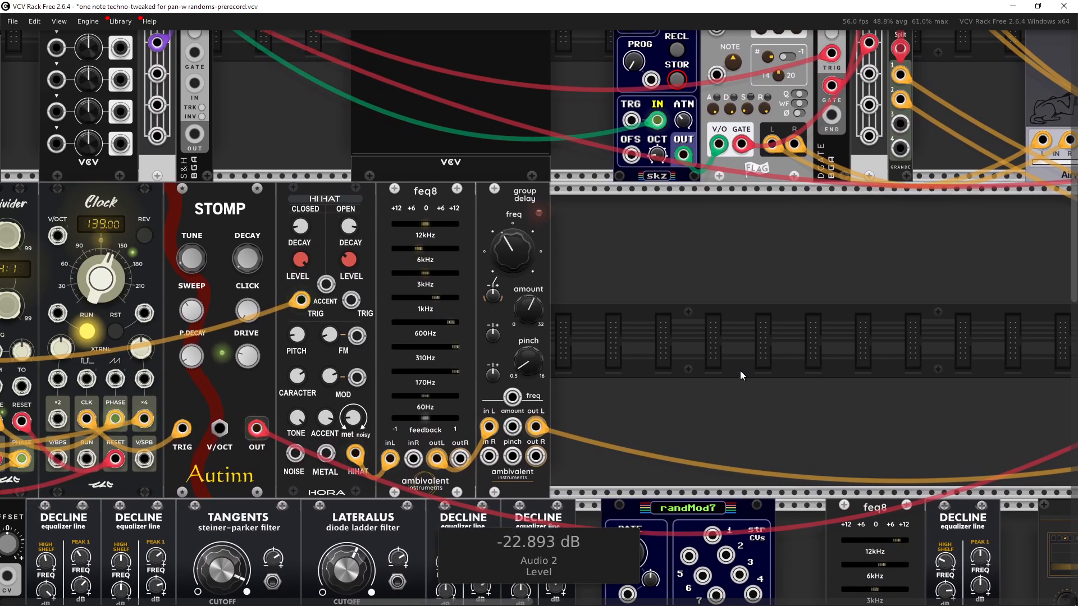
pyautogui.moveTo(528, 265); pyautogui.dragTo(739, 274)
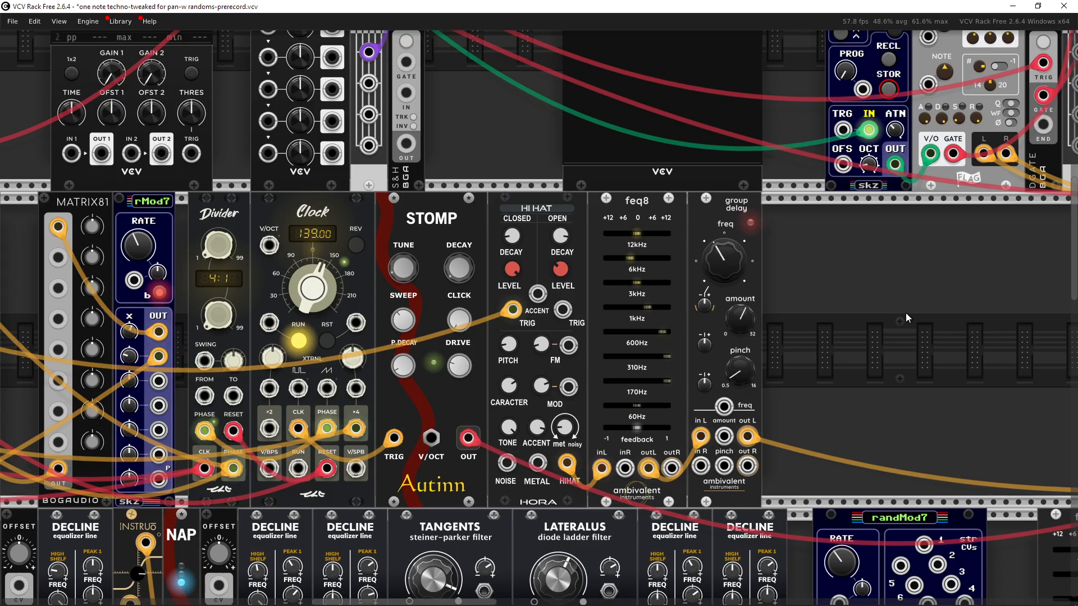
pyautogui.moveTo(458, 149); pyautogui.dragTo(432, 215)
pyautogui.click(854, 305)
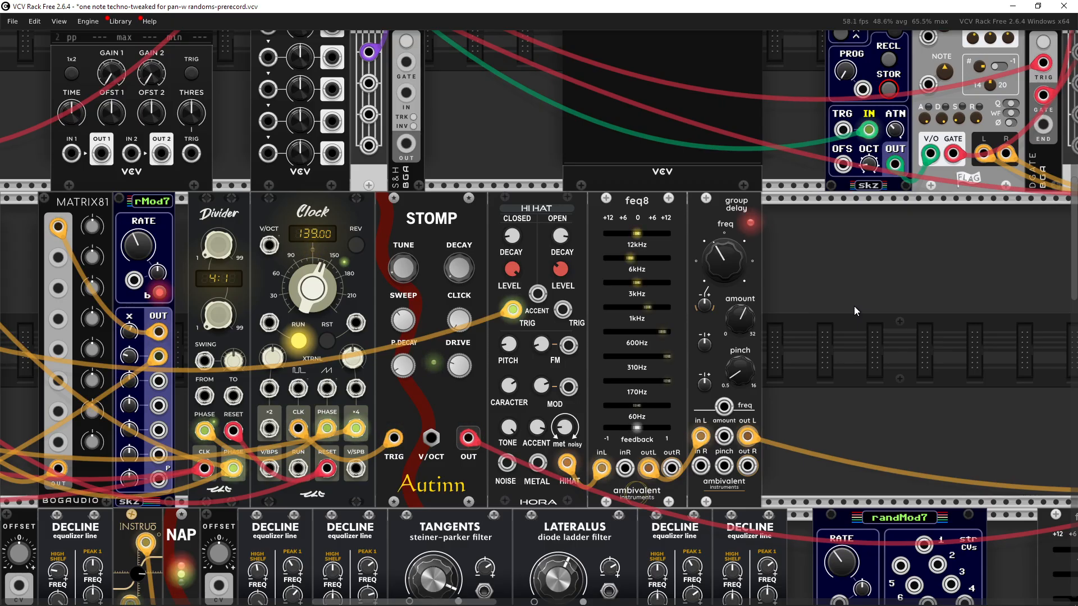
pyautogui.scroll(-3, 745, 328)
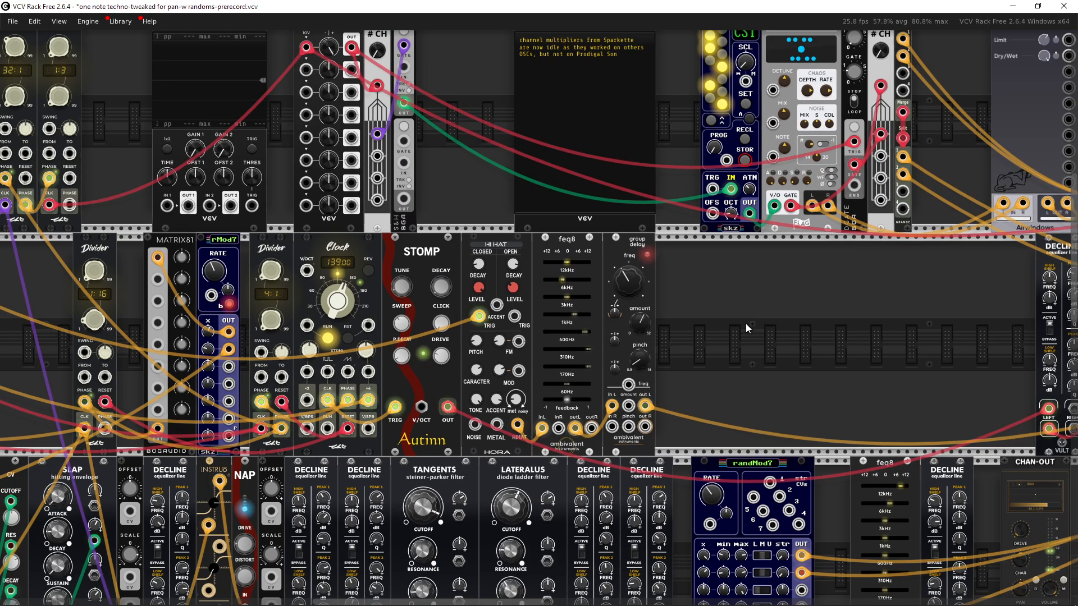
pyautogui.moveTo(745, 323); pyautogui.dragTo(816, 312)
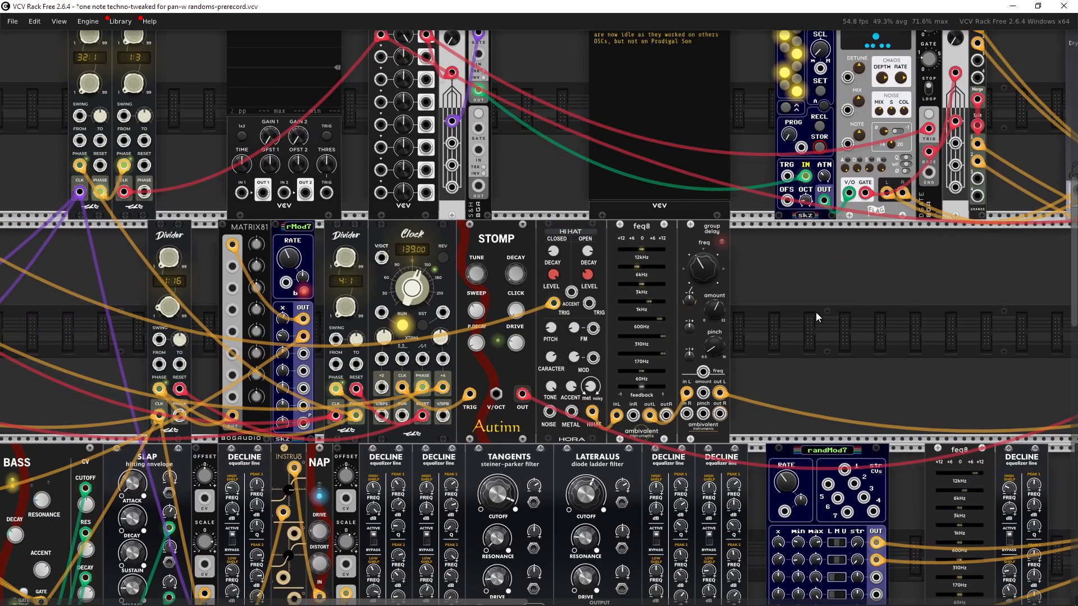
pyautogui.scroll(4, 816, 312)
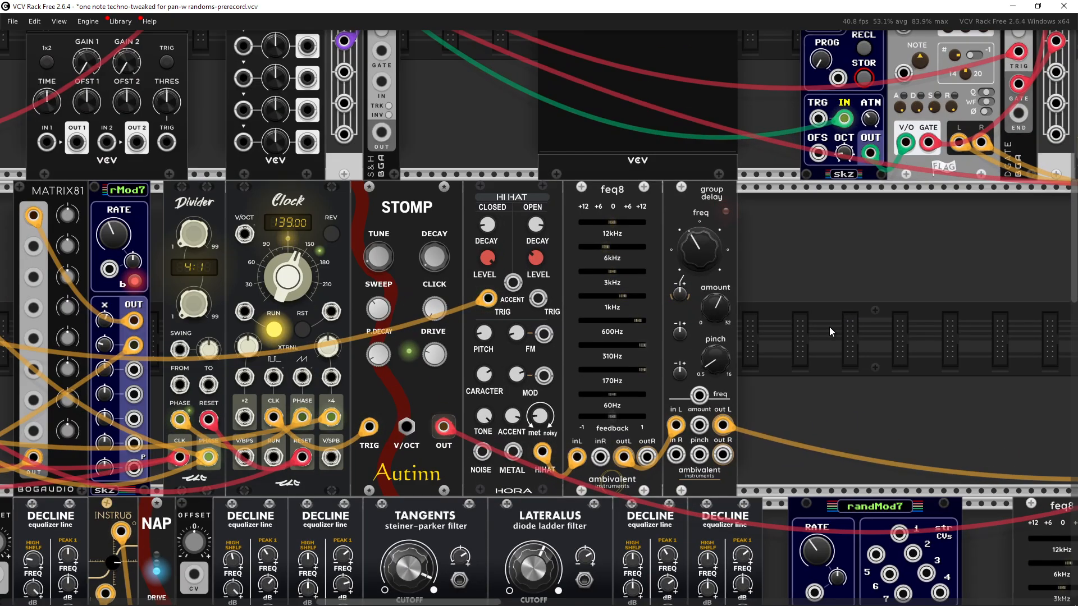
pyautogui.scroll(-1, 830, 326)
pyautogui.moveTo(804, 327); pyautogui.dragTo(860, 346)
pyautogui.scroll(1, 845, 349)
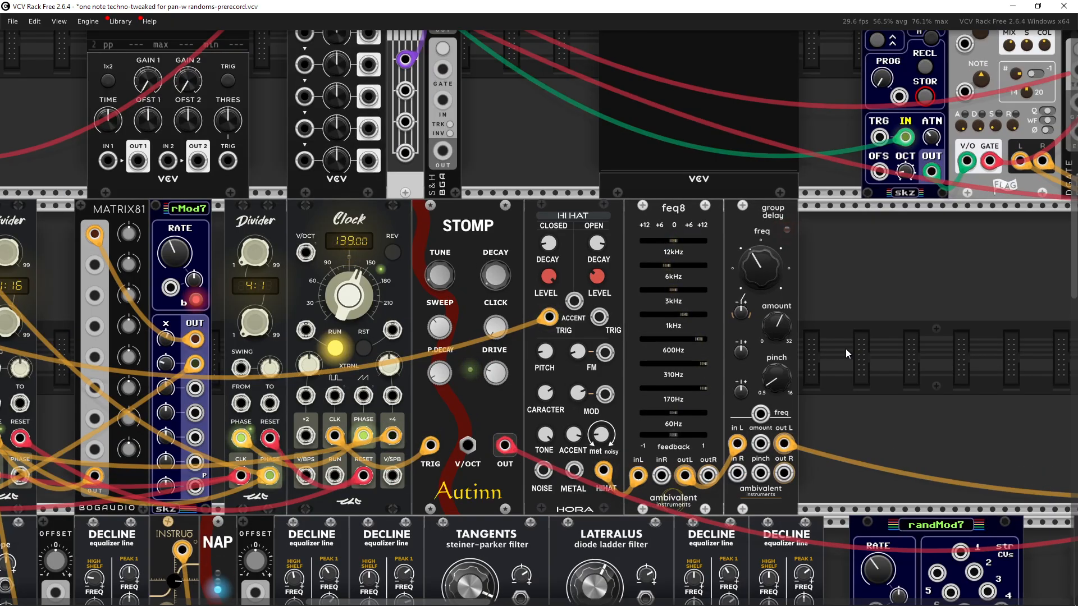
pyautogui.scroll(3, 730, 383)
pyautogui.scroll(-1, 533, 282)
# Step: Open the HI HAT module's context menu and inspect its decay knob and metal output
pyautogui.rightClick(473, 137)
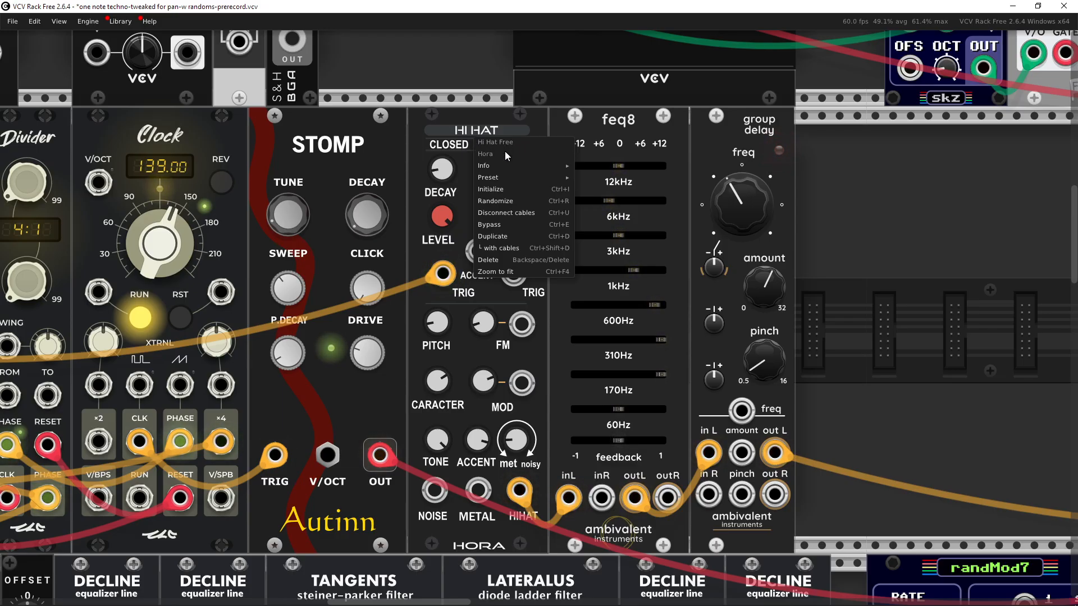
pyautogui.click(478, 81)
pyautogui.moveTo(515, 234); pyautogui.dragTo(461, 236)
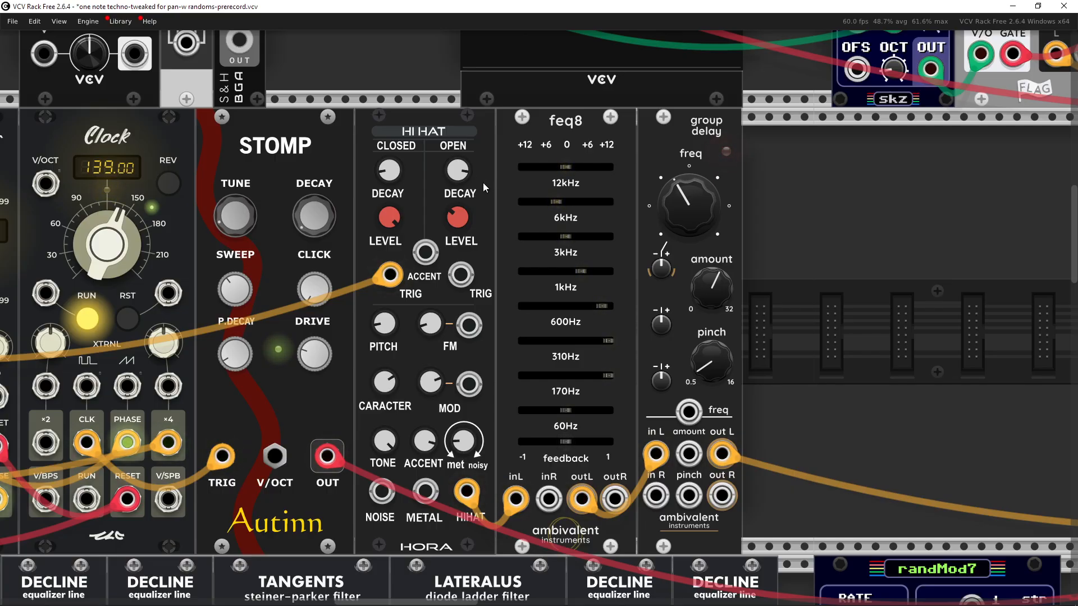
pyautogui.moveTo(461, 178)
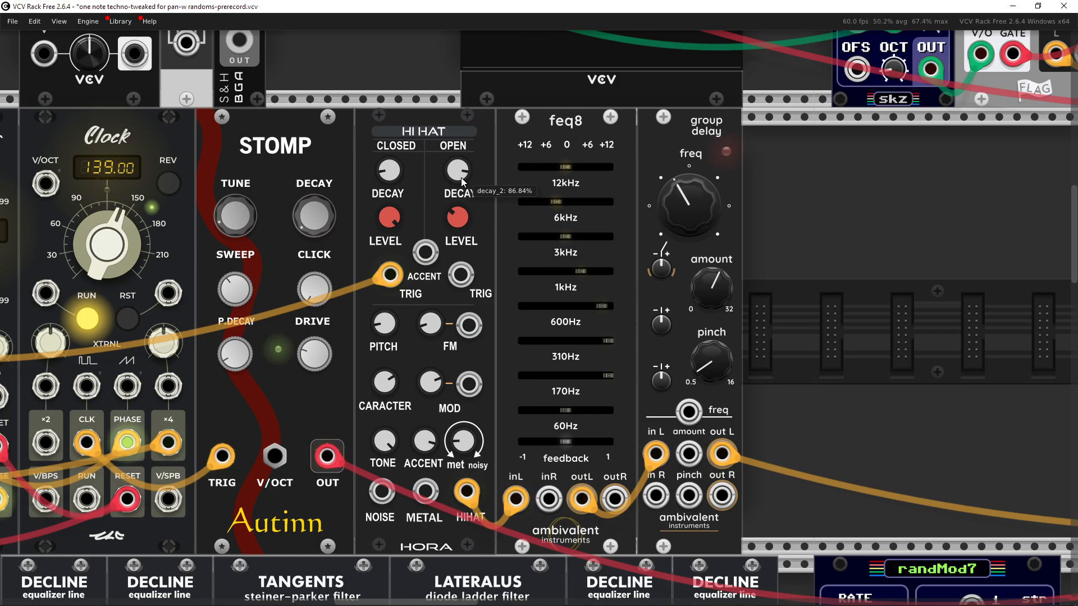
pyautogui.moveTo(429, 395)
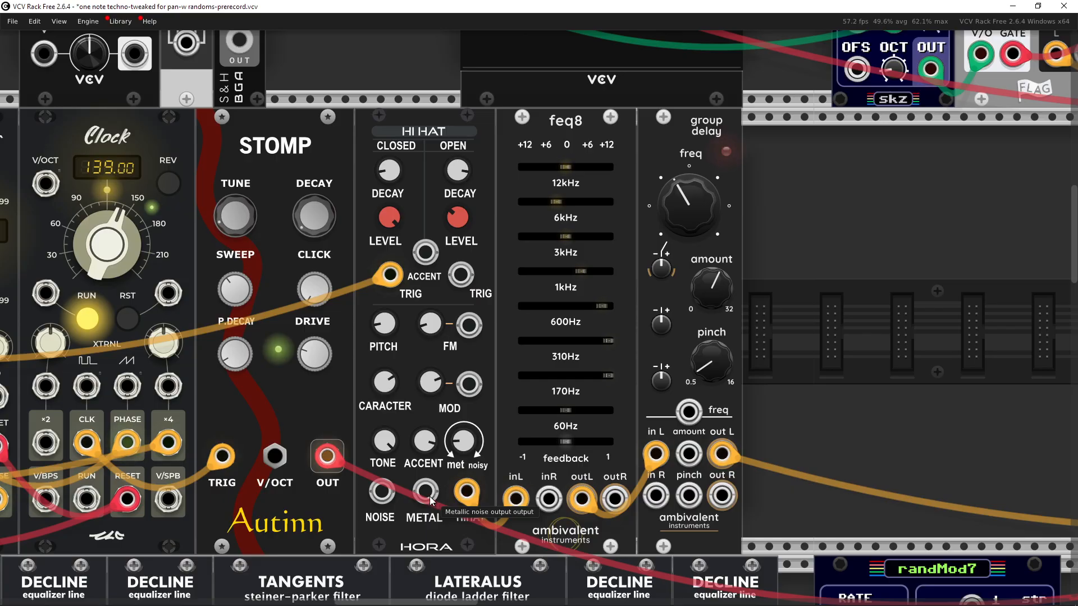
pyautogui.moveTo(432, 504); pyautogui.dragTo(492, 465)
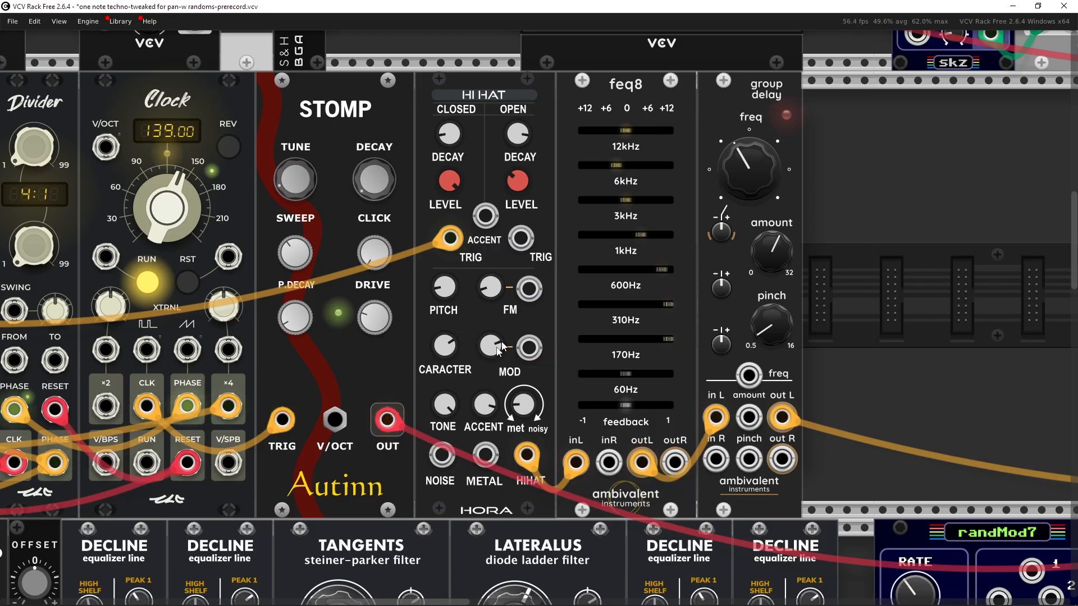
# Step: Highlight the STOMP kick drum module by selecting it, then clear the selection
pyautogui.moveTo(470, 64); pyautogui.dragTo(464, 81)
pyautogui.moveTo(372, 54); pyautogui.dragTo(366, 81)
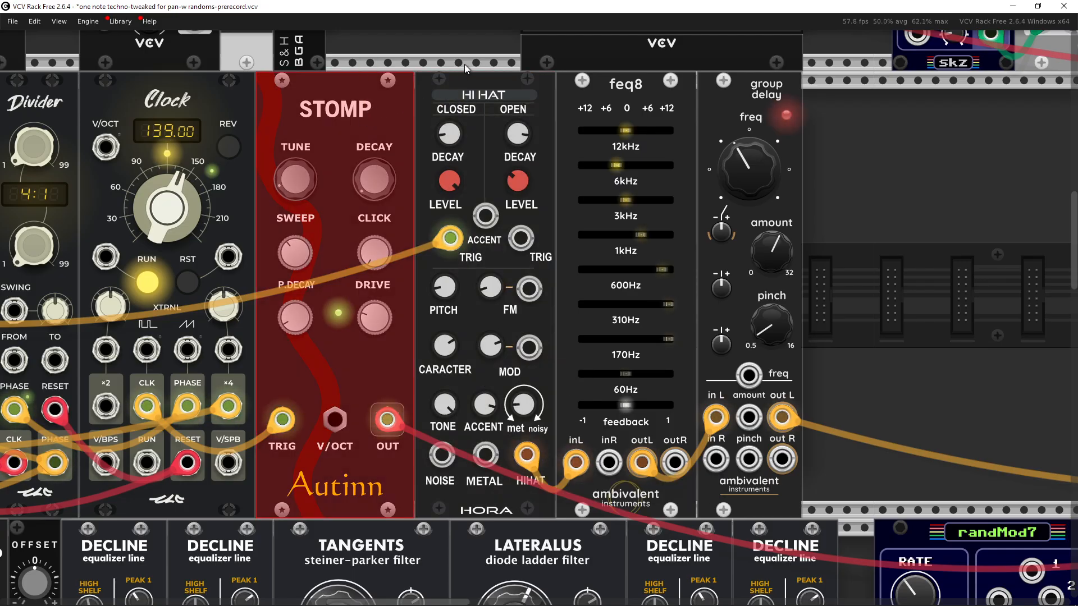
pyautogui.click(464, 63)
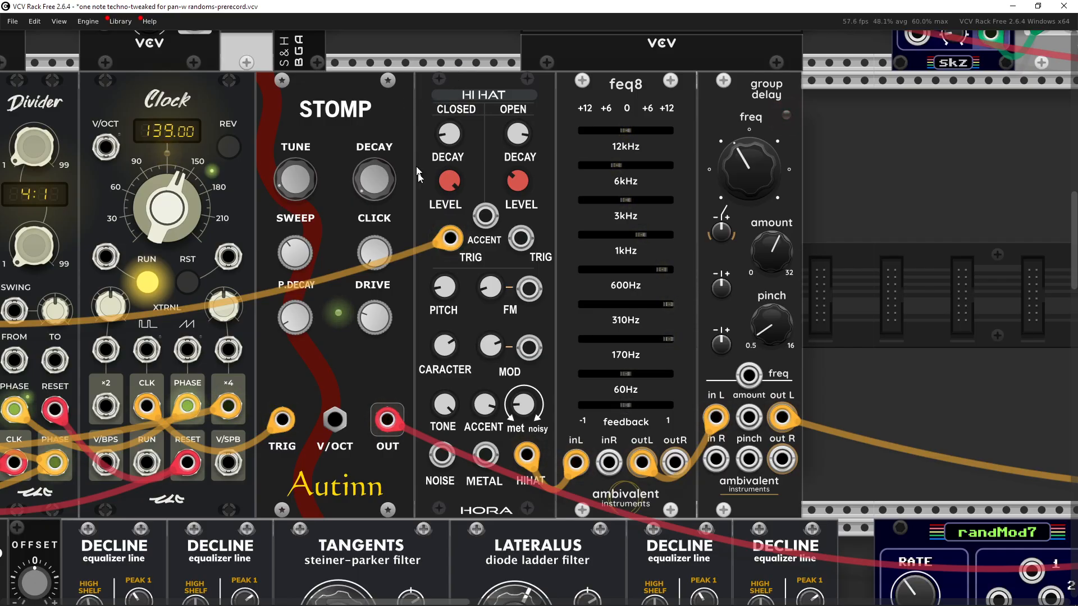
pyautogui.moveTo(435, 280); pyautogui.dragTo(537, 42)
# Step: Move down the rack and highlight the EXCAVI oscillator module next to FLUENCERATOR
pyautogui.scroll(-2, 510, 228)
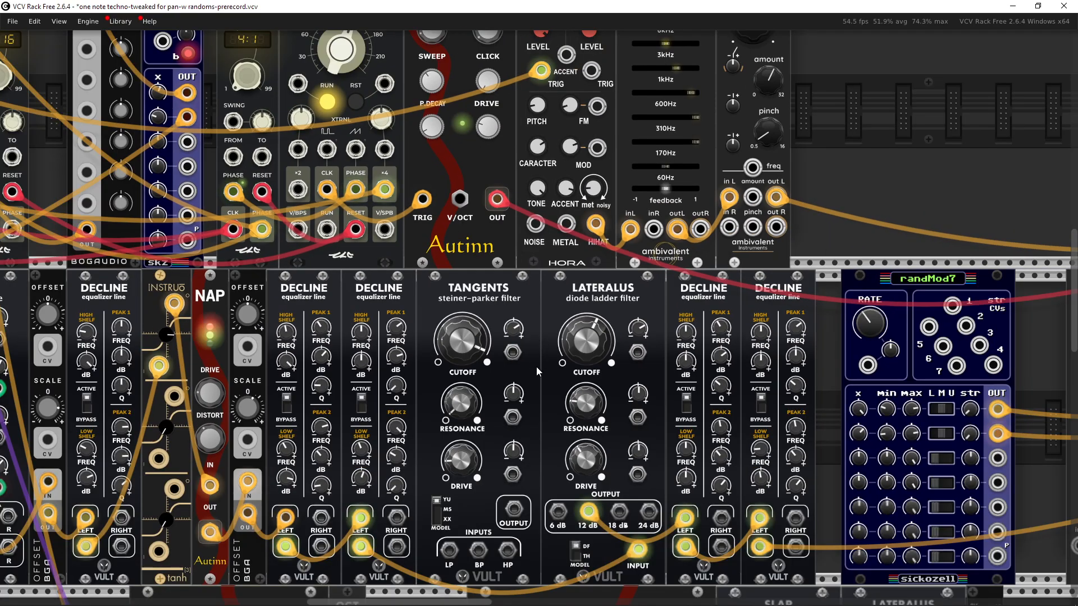
pyautogui.moveTo(533, 391); pyautogui.dragTo(496, 27)
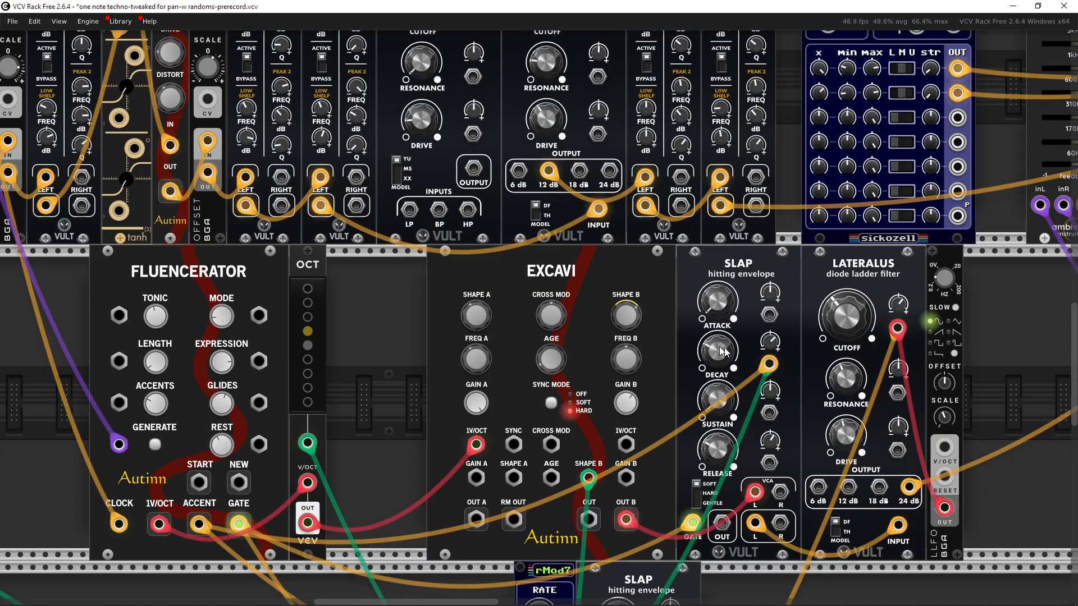
pyautogui.moveTo(750, 308); pyautogui.dragTo(570, 393)
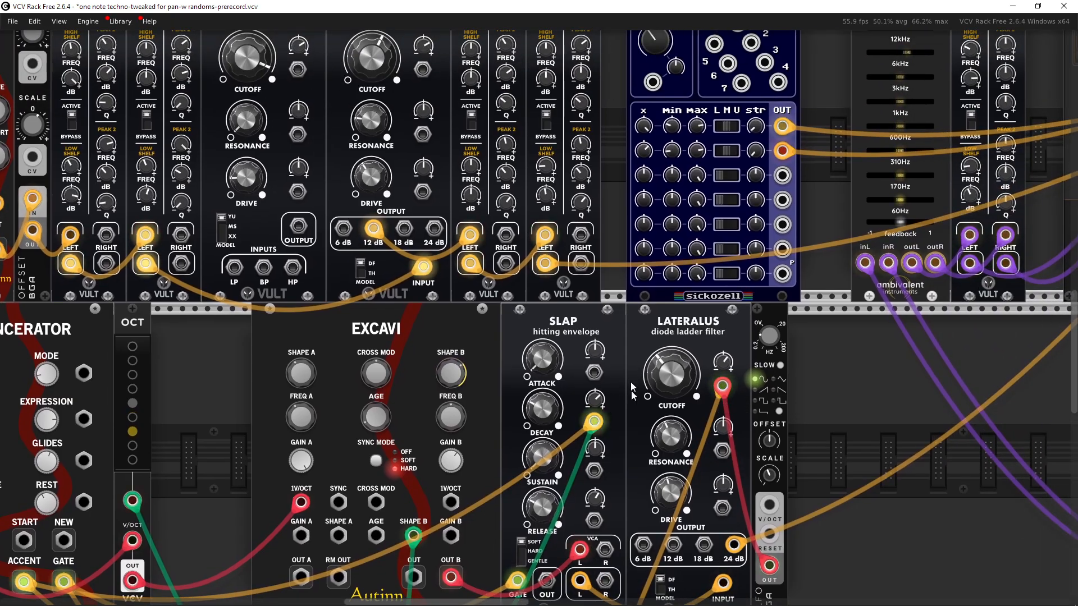
pyautogui.moveTo(679, 361); pyautogui.dragTo(820, 364)
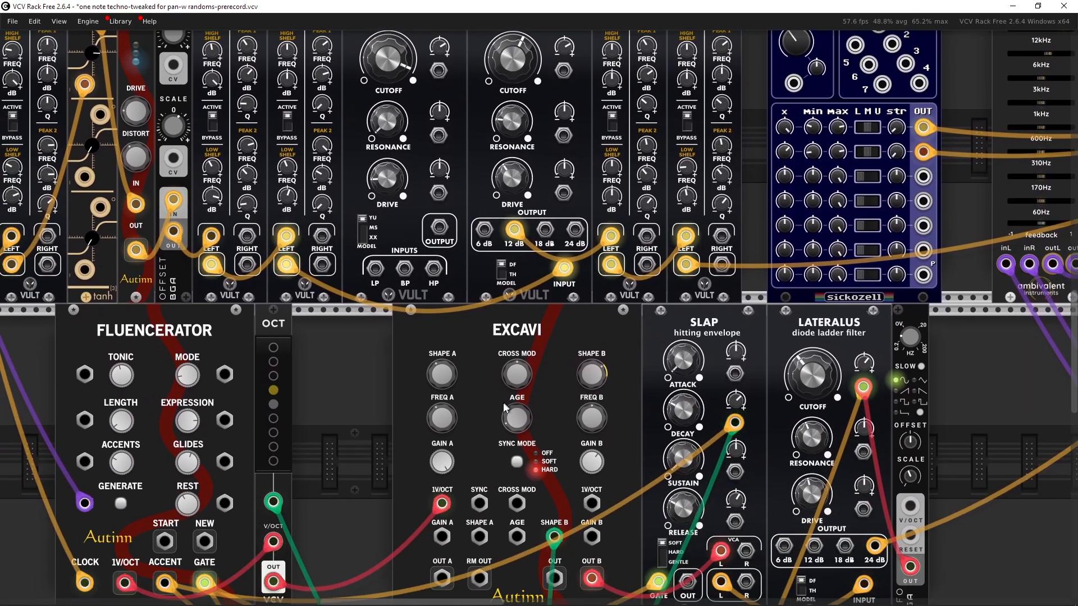
pyautogui.keyDown('shift'); pyautogui.click(557, 342); pyautogui.keyUp('shift')
pyautogui.moveTo(553, 345); pyautogui.dragTo(498, 363)
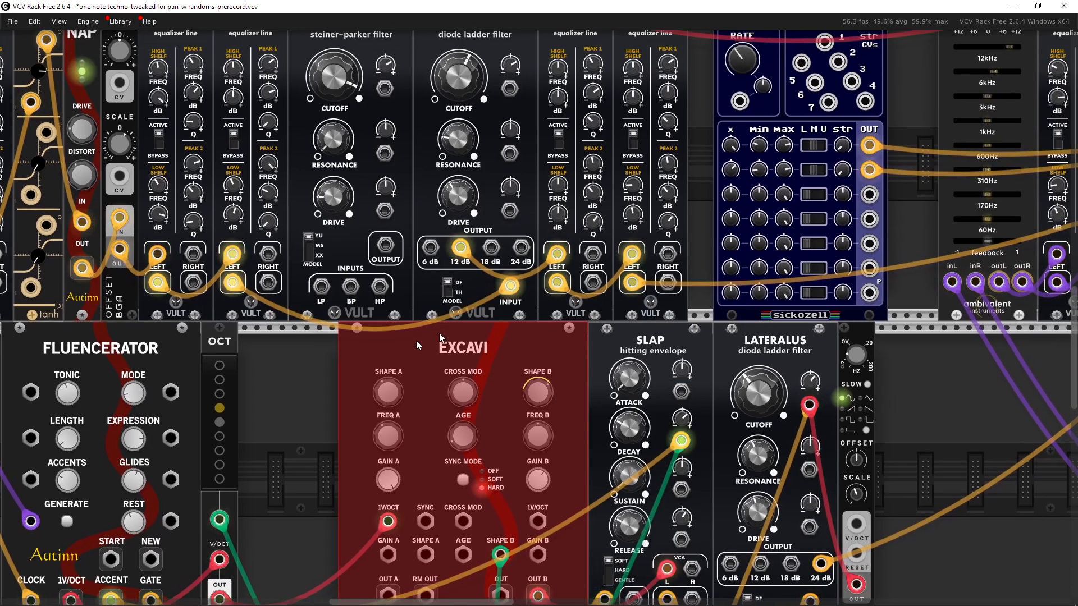
# Step: Return to the drum section, highlight the HI HAT module, and deselect it to inspect its output
pyautogui.moveTo(549, 424); pyautogui.dragTo(642, 509)
pyautogui.moveTo(560, 240); pyautogui.dragTo(585, 501)
pyautogui.moveTo(594, 242); pyautogui.dragTo(594, 361)
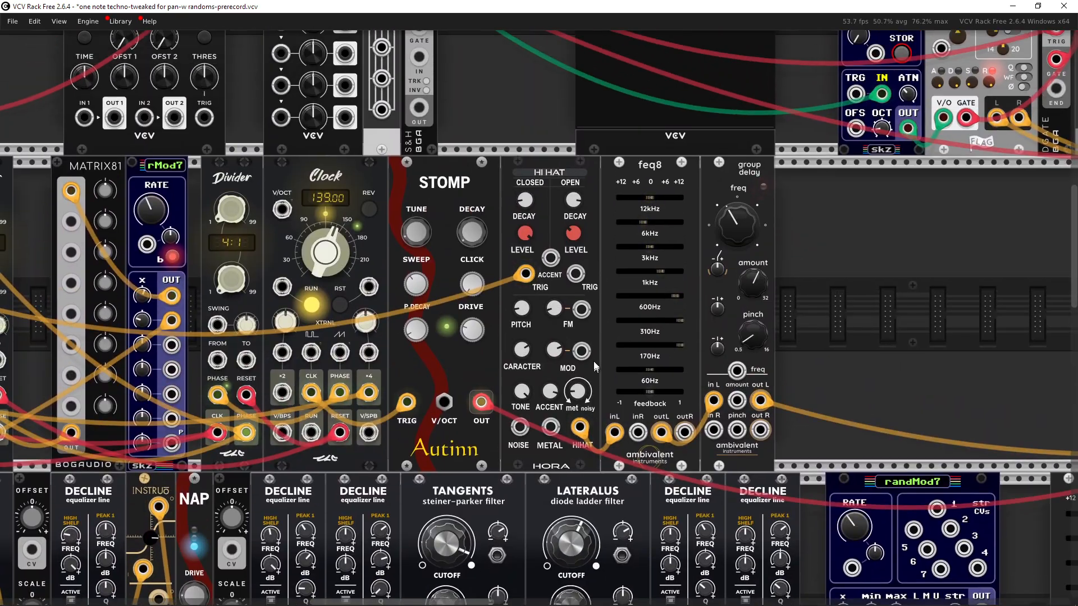
pyautogui.scroll(1, 593, 362)
pyautogui.moveTo(539, 113); pyautogui.dragTo(509, 175)
pyautogui.keyDown('shift'); pyautogui.click(501, 236); pyautogui.keyUp('shift')
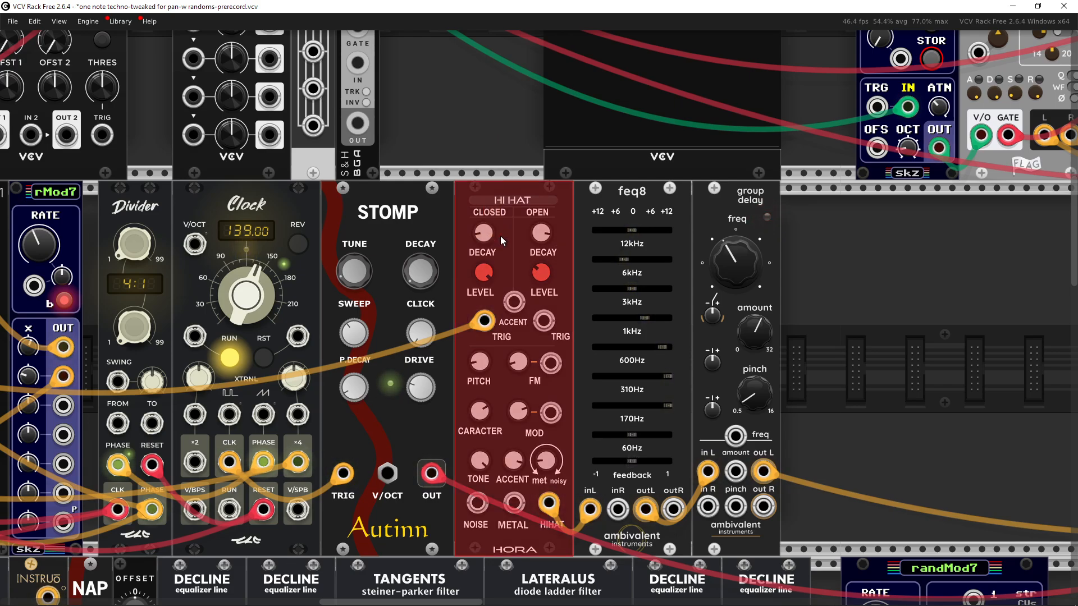
pyautogui.click(510, 124)
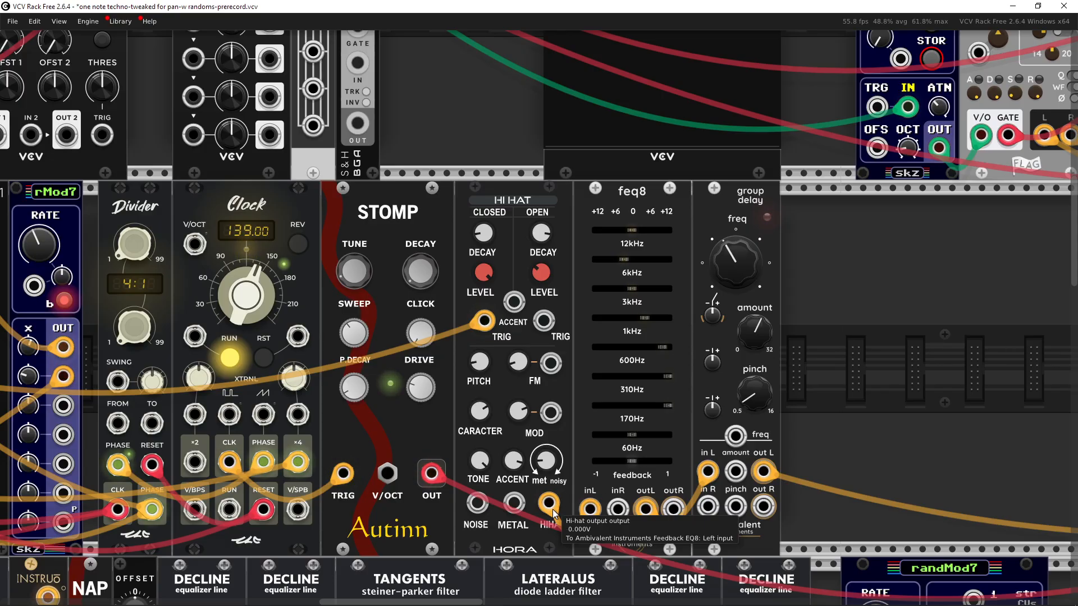
# Step: Turn off the kick channel's solo on the mixer
pyautogui.moveTo(552, 510); pyautogui.dragTo(513, 490)
pyautogui.click(825, 398)
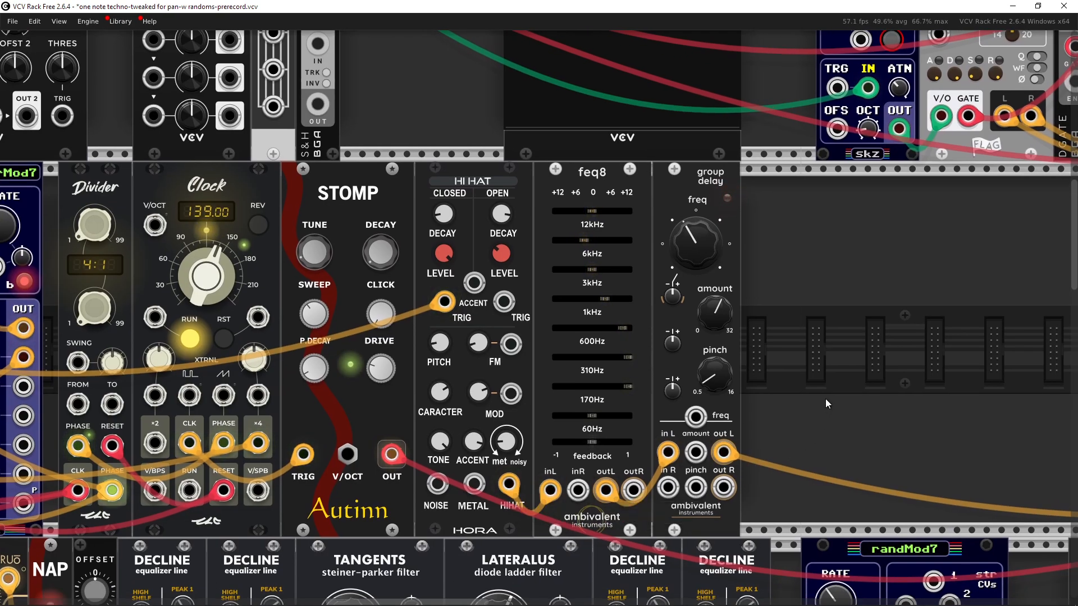
pyautogui.moveTo(860, 379); pyautogui.dragTo(197, 412)
pyautogui.moveTo(573, 359); pyautogui.dragTo(120, 348)
pyautogui.moveTo(696, 398); pyautogui.dragTo(180, 374)
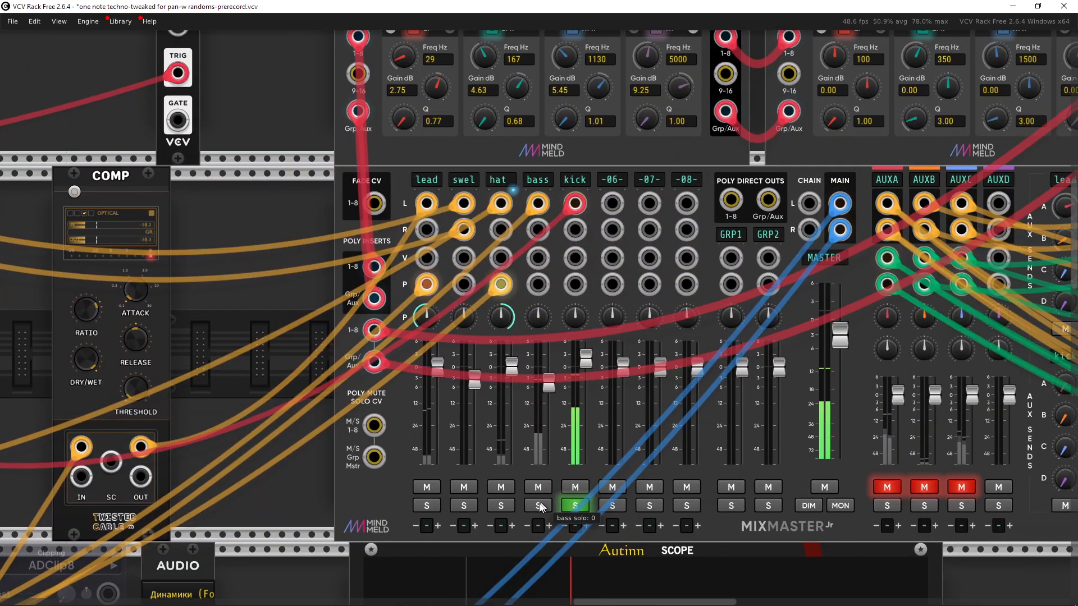
pyautogui.click(577, 507)
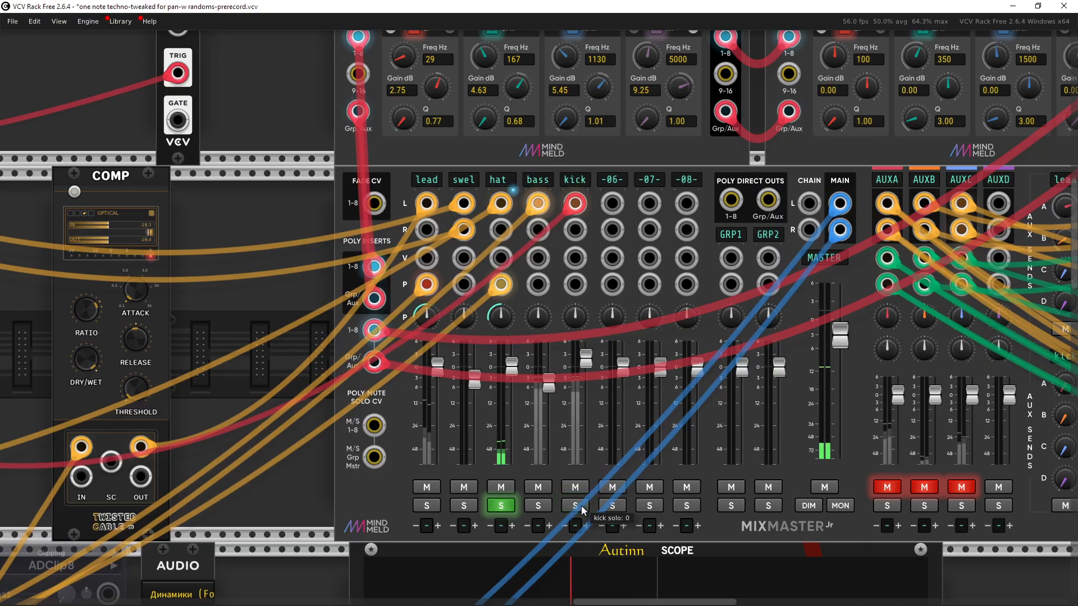
pyautogui.moveTo(266, 413); pyautogui.dragTo(898, 393)
pyautogui.moveTo(185, 410); pyautogui.dragTo(948, 402)
pyautogui.moveTo(556, 377); pyautogui.dragTo(880, 362)
pyautogui.moveTo(473, 362); pyautogui.dragTo(628, 367)
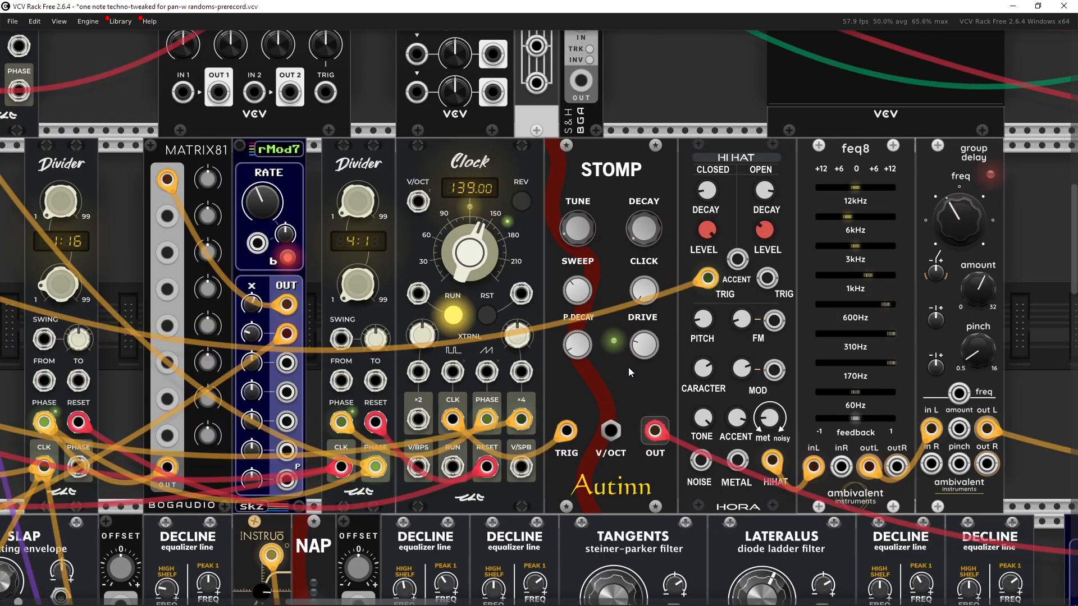
pyautogui.scroll(-2, 440, 387)
pyautogui.moveTo(372, 384); pyautogui.dragTo(667, 405)
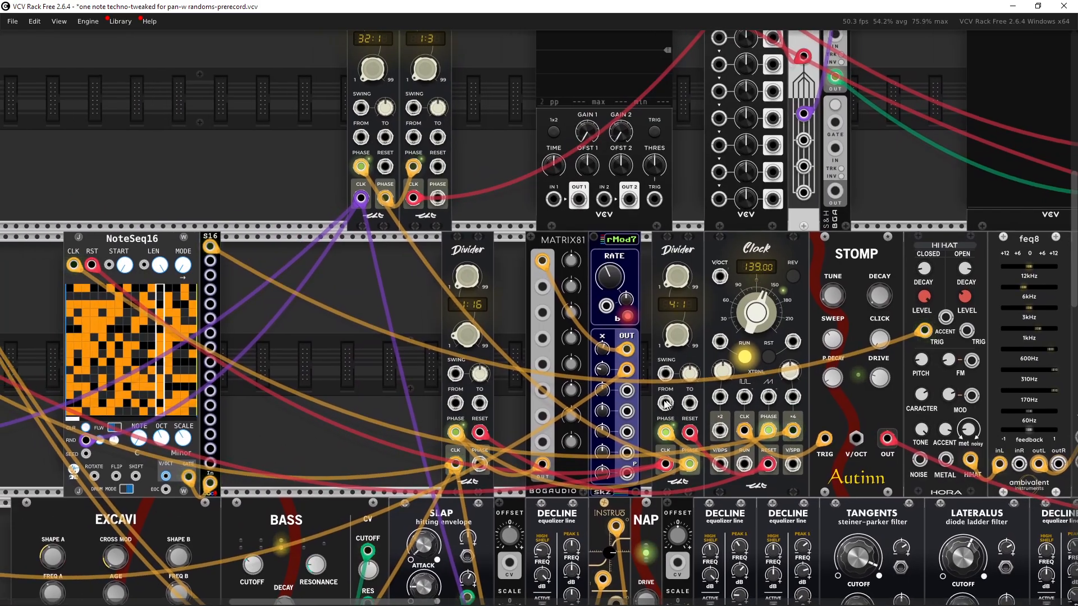
pyautogui.moveTo(208, 250); pyautogui.dragTo(813, 419)
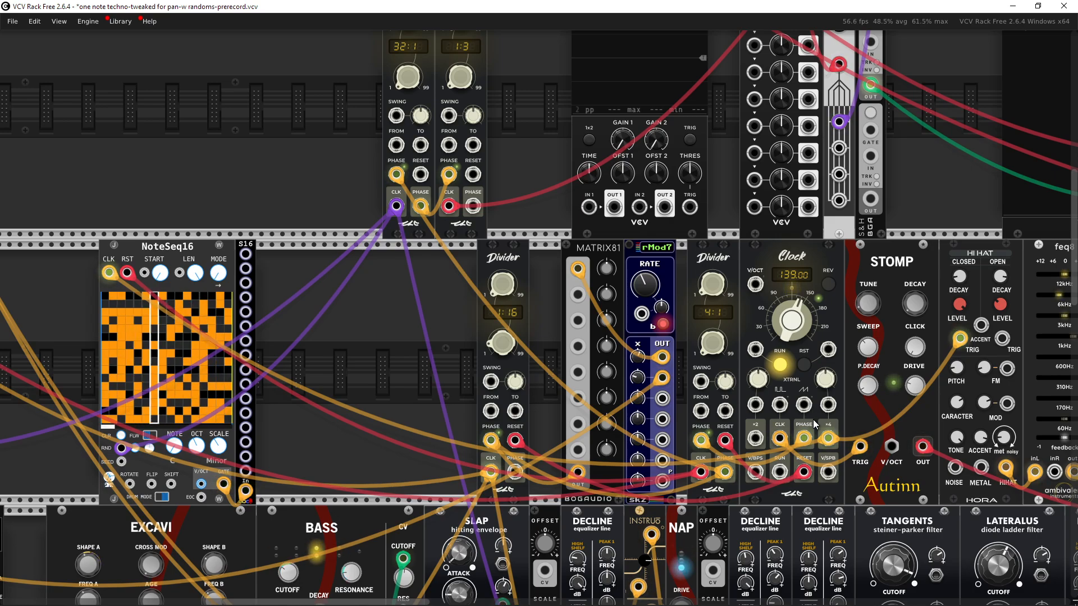
pyautogui.hotkey('ctrl', 'z')
# Step: Examine the NoteSeq16 sequencer modules and the cables patched to them
pyautogui.moveTo(399, 365); pyautogui.dragTo(533, 374)
pyautogui.scroll(2, 436, 358)
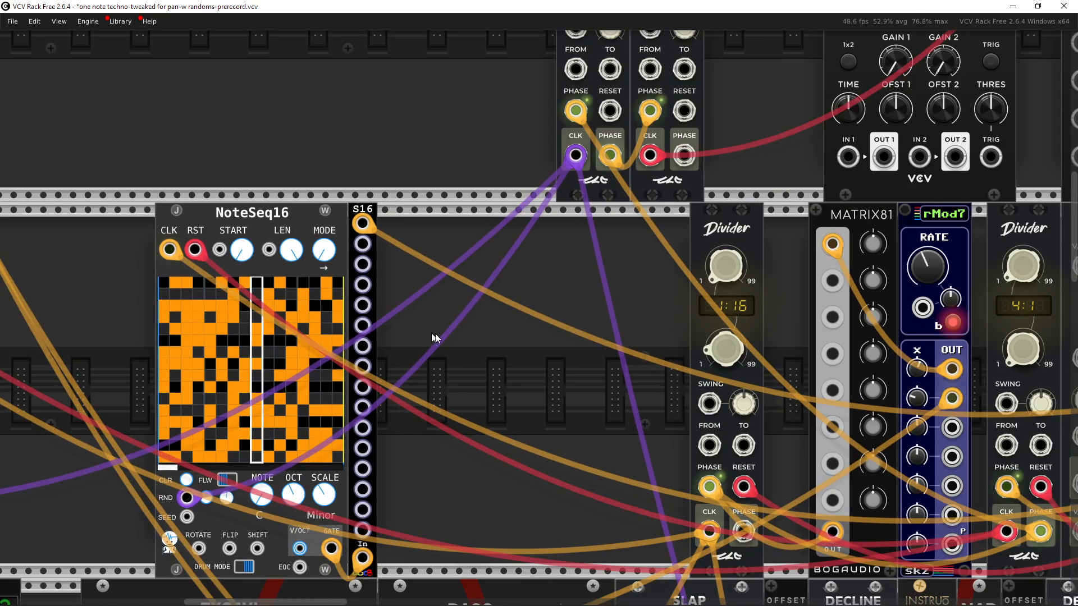
pyautogui.moveTo(419, 314); pyautogui.dragTo(546, 302)
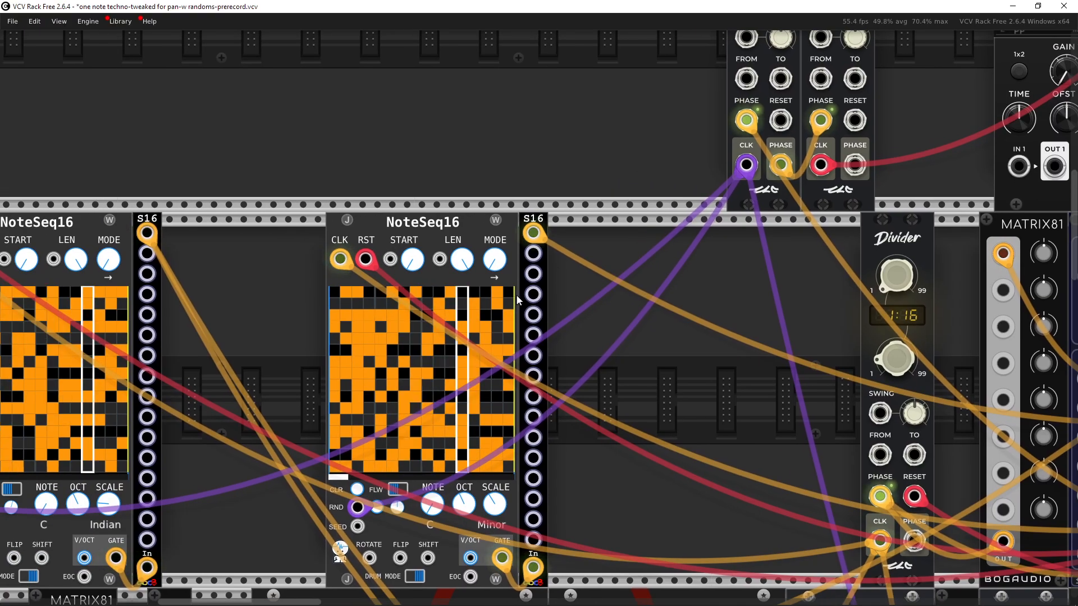
pyautogui.scroll(1, 557, 311)
pyautogui.moveTo(581, 334); pyautogui.dragTo(590, 273)
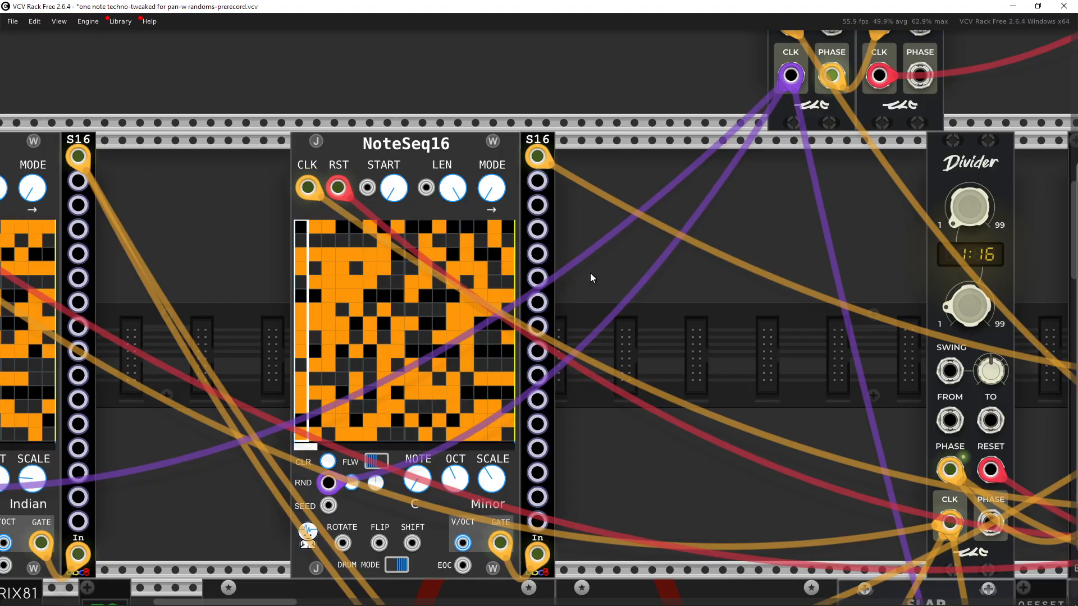
pyautogui.scroll(-2, 590, 273)
pyautogui.scroll(2, 535, 328)
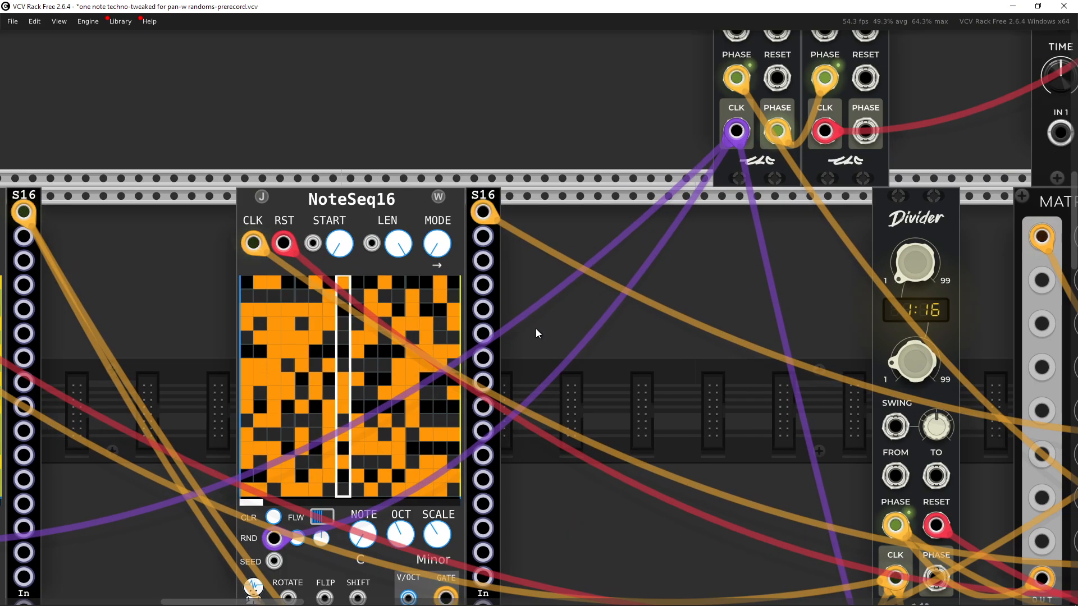
pyautogui.scroll(-1, 538, 314)
pyautogui.moveTo(655, 332); pyautogui.dragTo(371, 313)
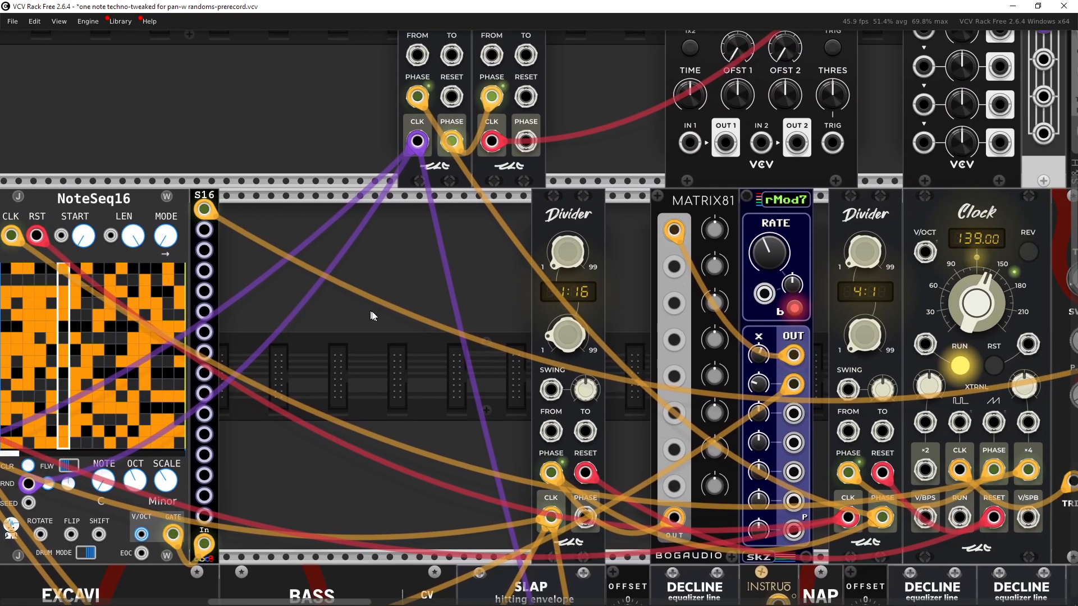
pyautogui.scroll(-2, 370, 314)
pyautogui.moveTo(578, 334); pyautogui.dragTo(246, 337)
pyautogui.moveTo(692, 305); pyautogui.dragTo(321, 287)
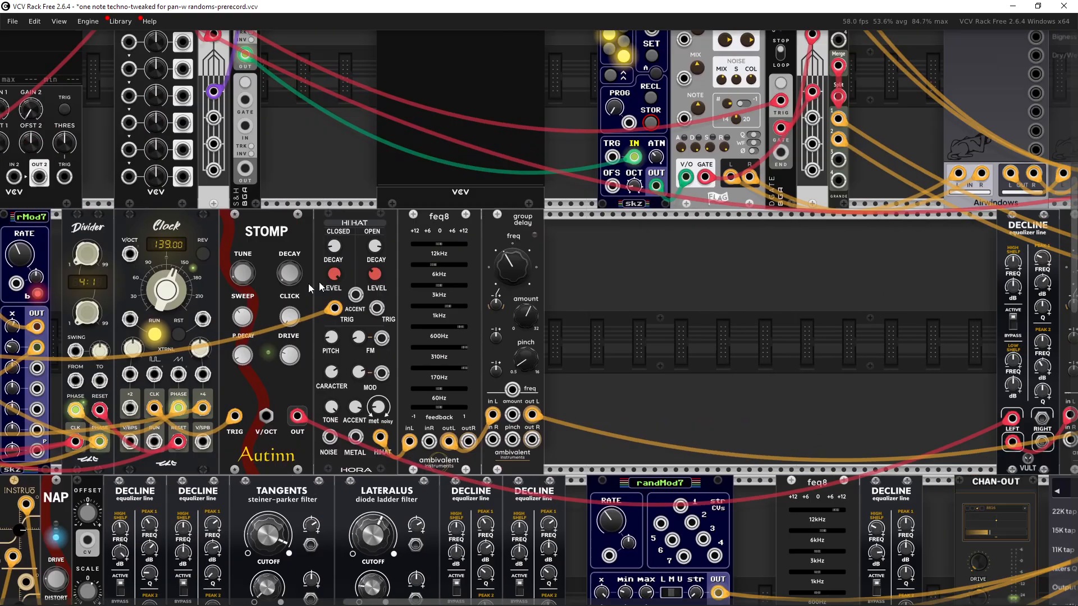
pyautogui.moveTo(795, 328); pyautogui.dragTo(199, 326)
pyautogui.moveTo(701, 344); pyautogui.dragTo(296, 338)
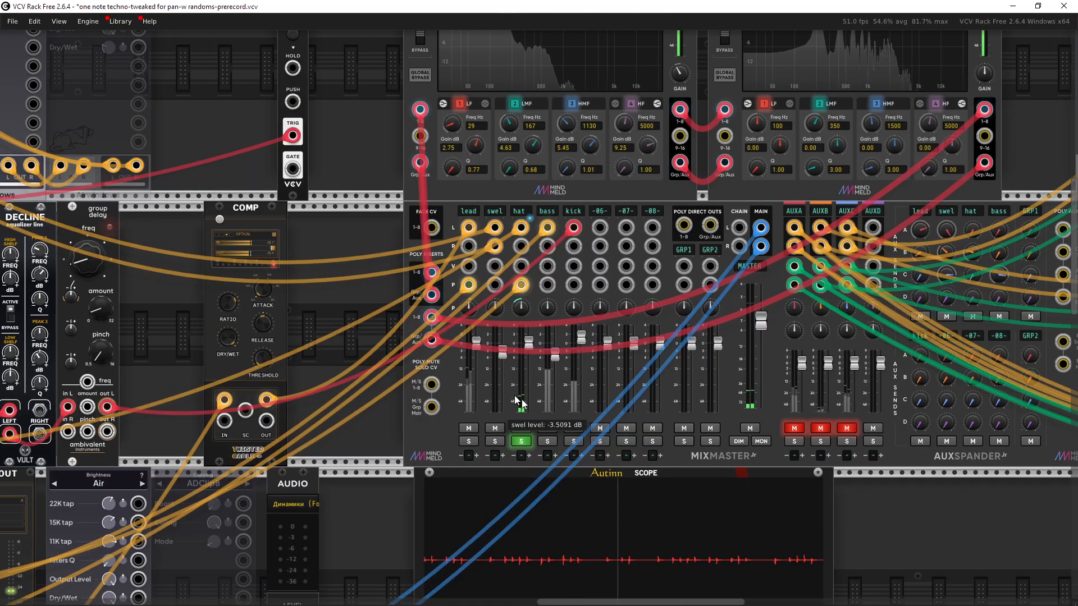
# Step: Solo the empty -06- channel, then clear the -06- and hat channel solos
pyautogui.click(603, 443)
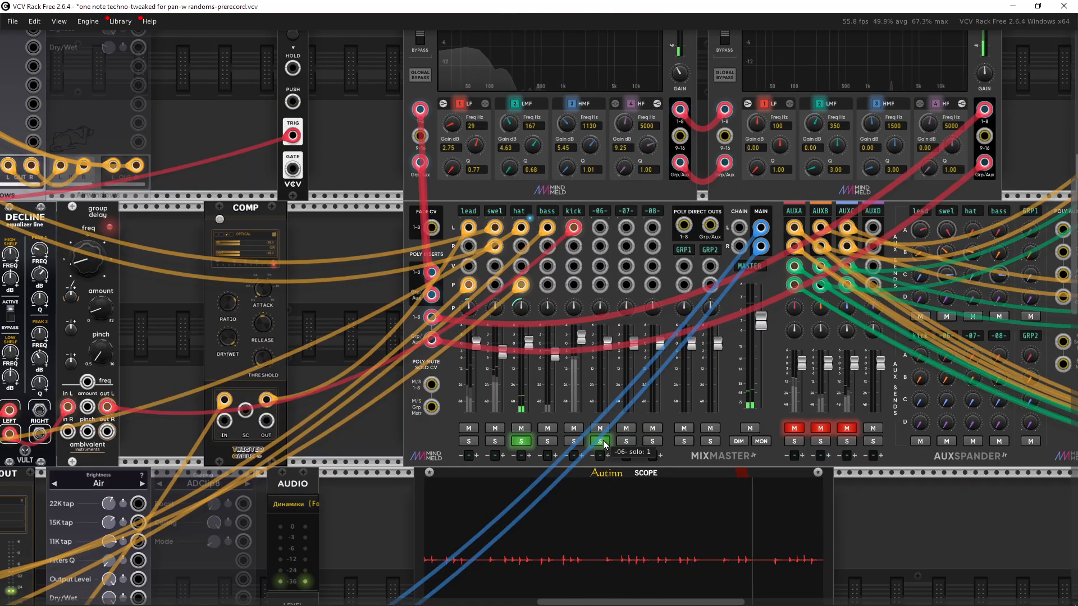
pyautogui.click(531, 441)
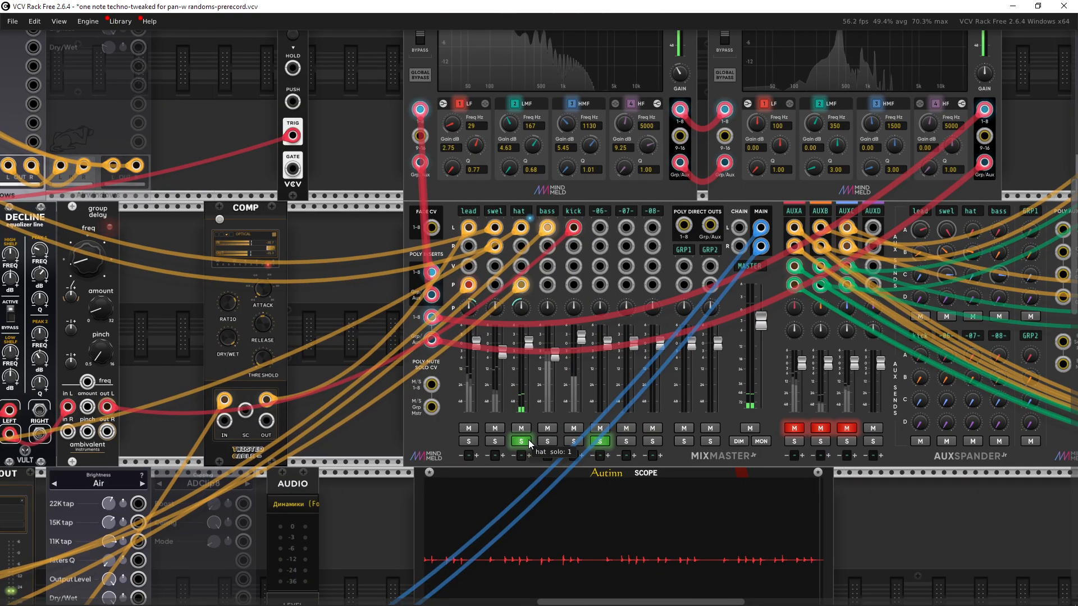
pyautogui.click(600, 443)
# Step: Unmute the AUXA, AUXB and AUXC return channels on the mixer
pyautogui.moveTo(646, 411); pyautogui.dragTo(504, 413)
pyautogui.click(651, 429)
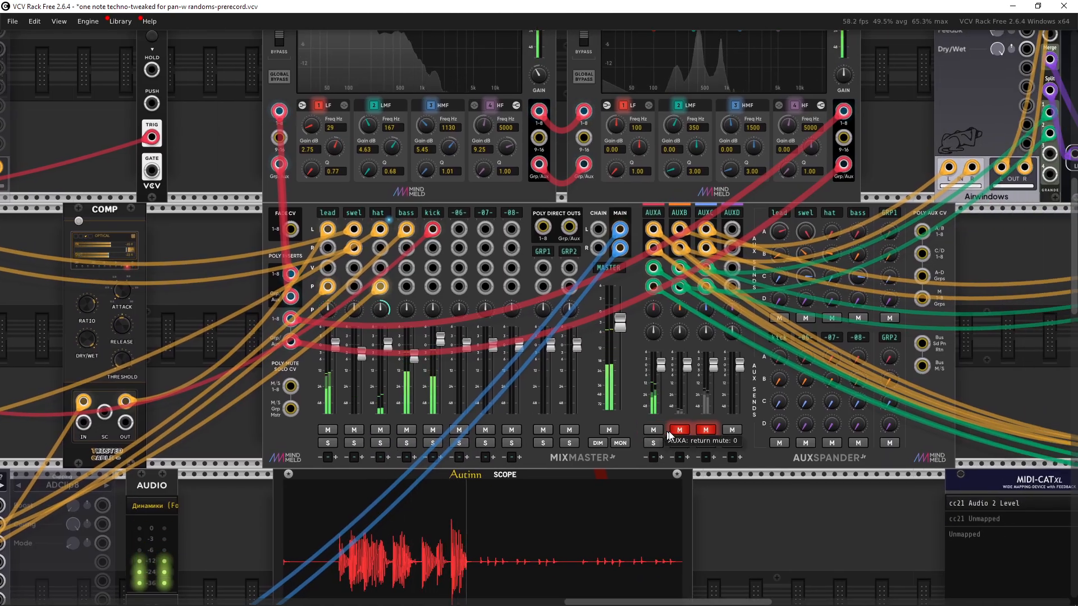
pyautogui.click(679, 430)
pyautogui.click(706, 430)
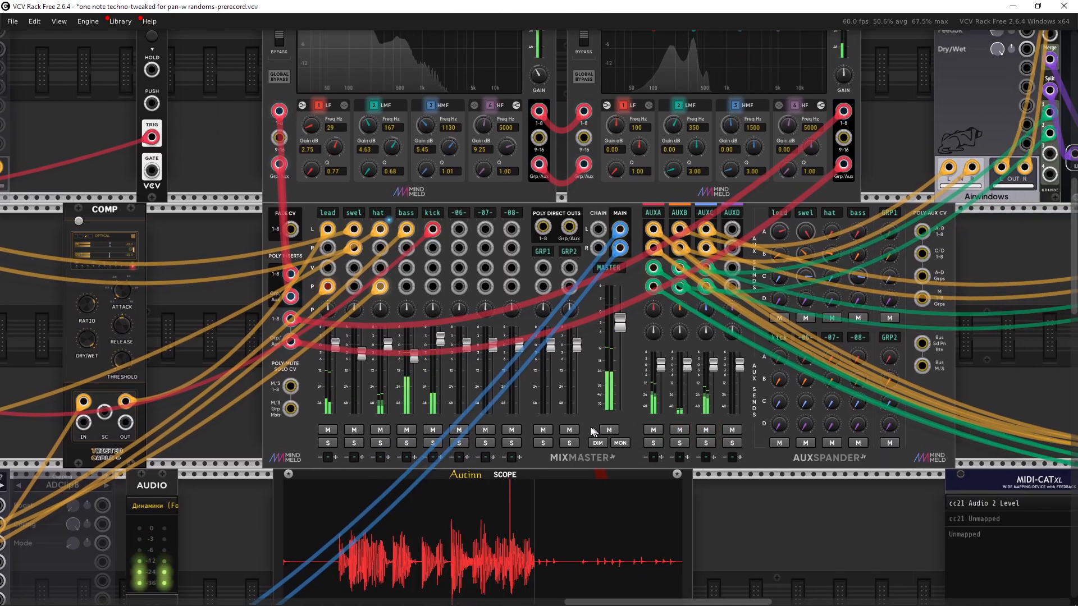
# Step: Solo the -07- channel and mute the AUXA and AUXB returns again
pyautogui.click(484, 443)
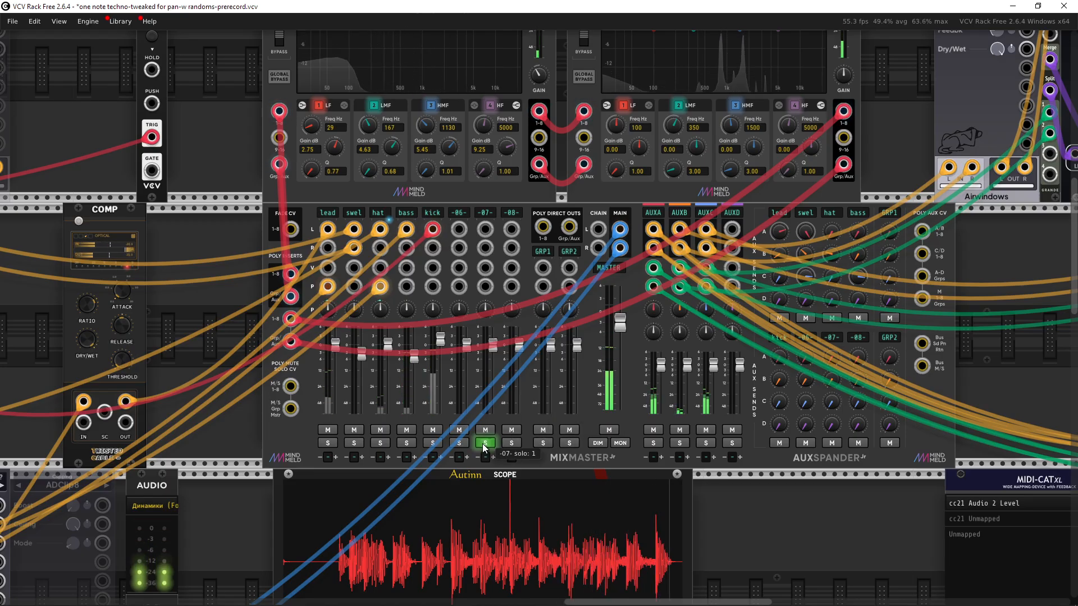
pyautogui.click(655, 431)
pyautogui.click(681, 431)
# Step: Switch the solo from the -07- channel to the hat channel
pyautogui.hscroll(-2, 574, 389)
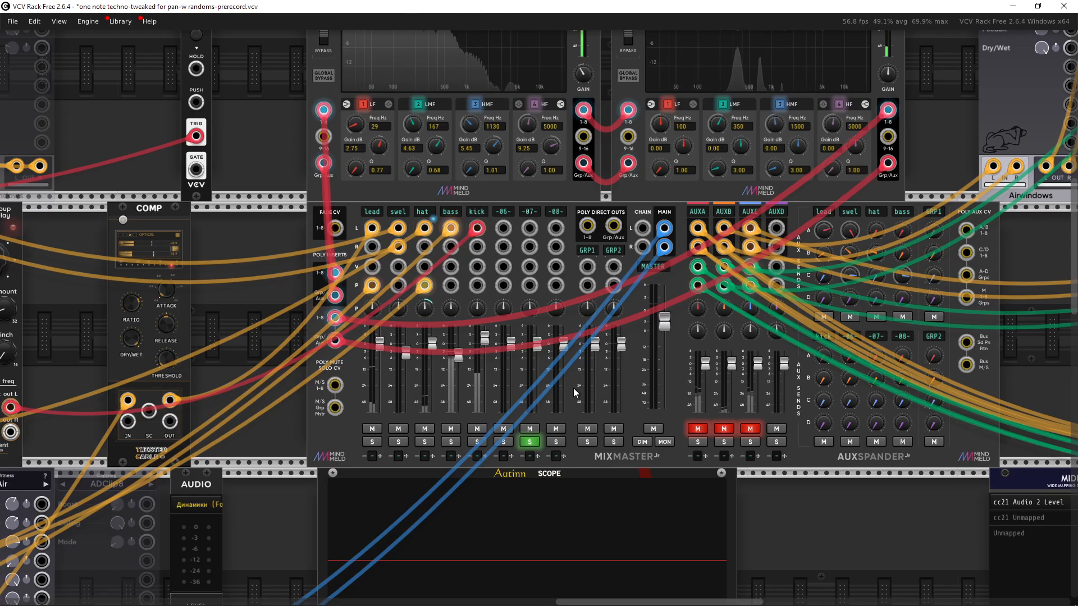
pyautogui.moveTo(495, 386); pyautogui.dragTo(575, 378)
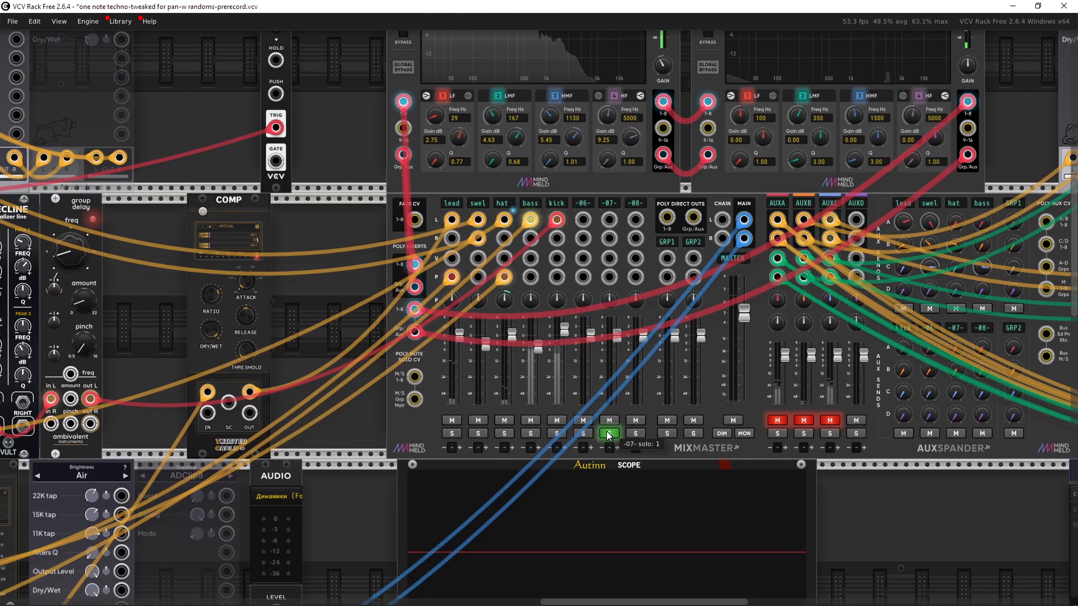
pyautogui.click(609, 433)
pyautogui.click(504, 421)
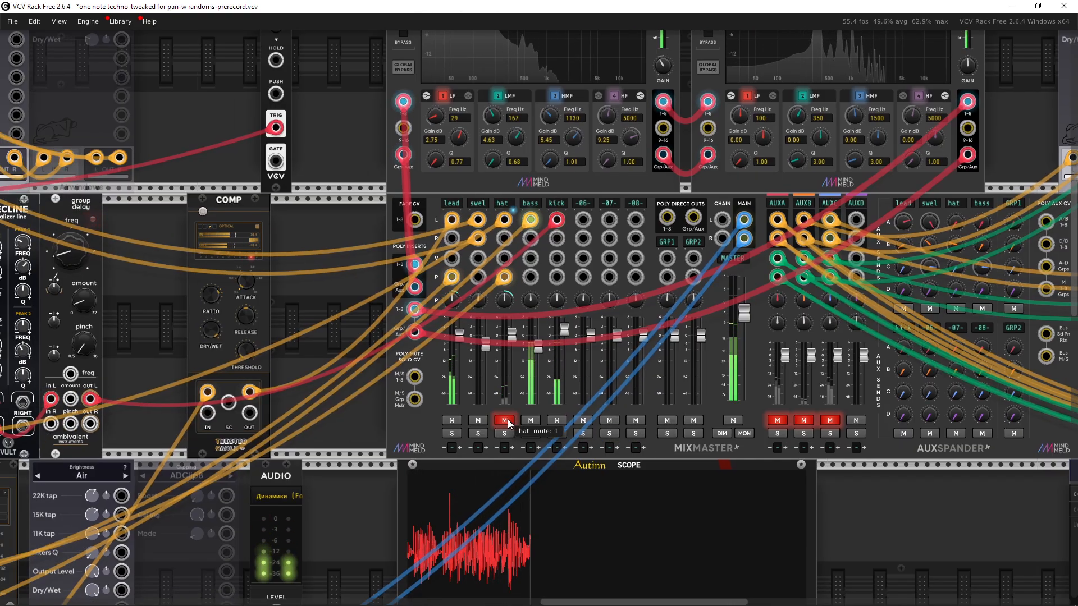
pyautogui.click(504, 420)
pyautogui.click(507, 434)
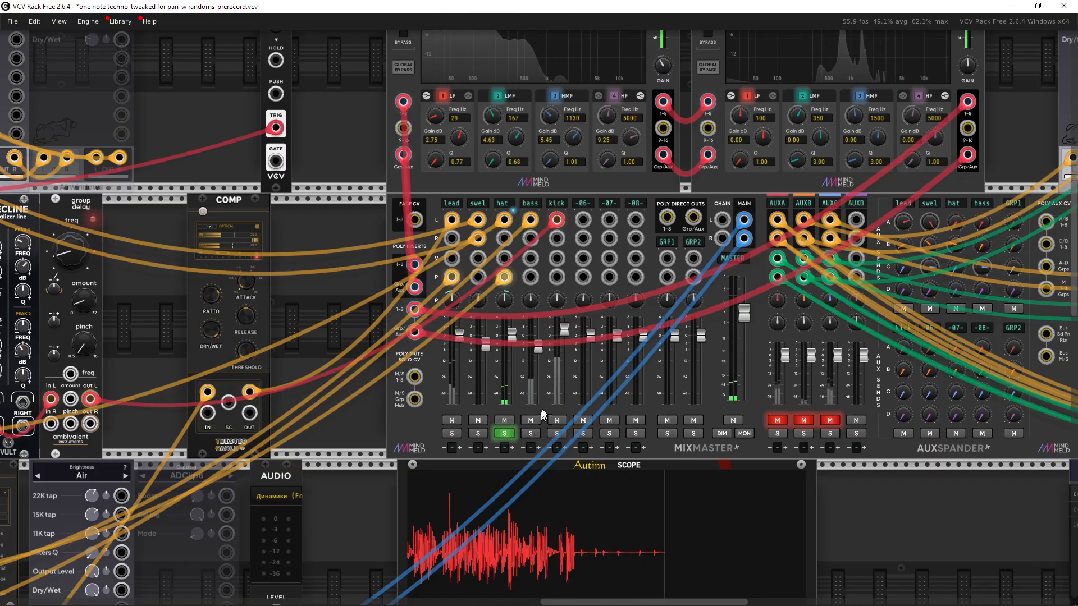
# Step: Locate the randMod7 random modulator in the rack and inspect its outputs
pyautogui.scroll(-2, 542, 415)
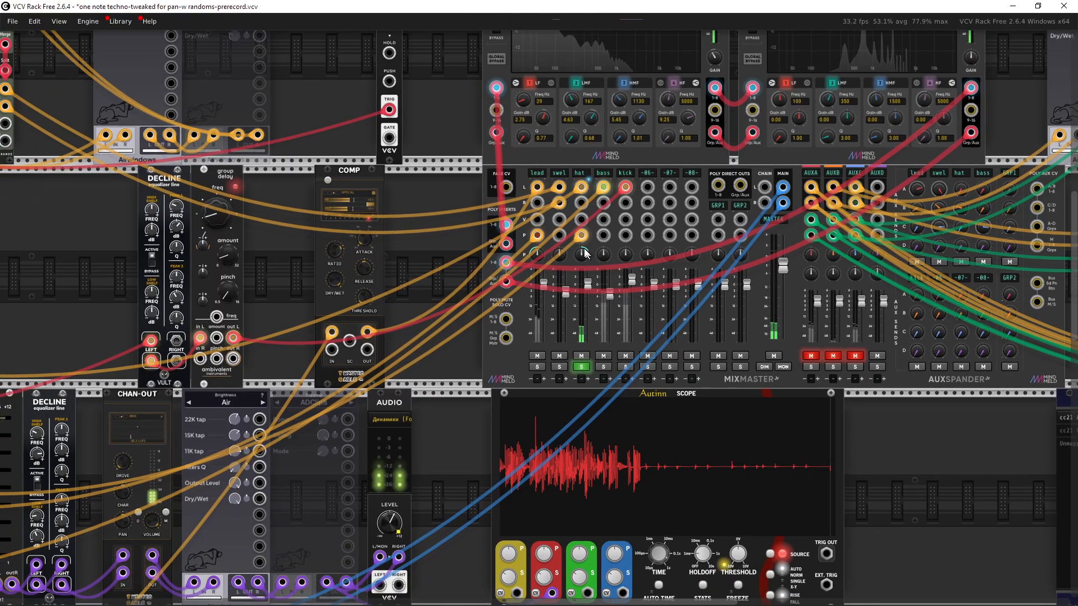
pyautogui.scroll(-5, 581, 239)
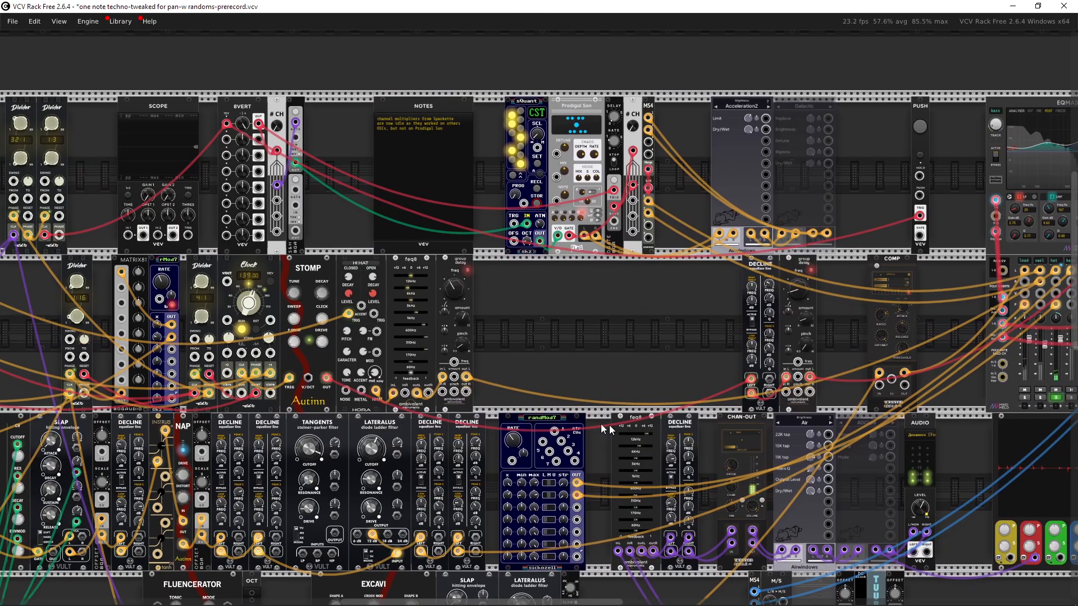
pyautogui.moveTo(567, 417); pyautogui.dragTo(611, 381)
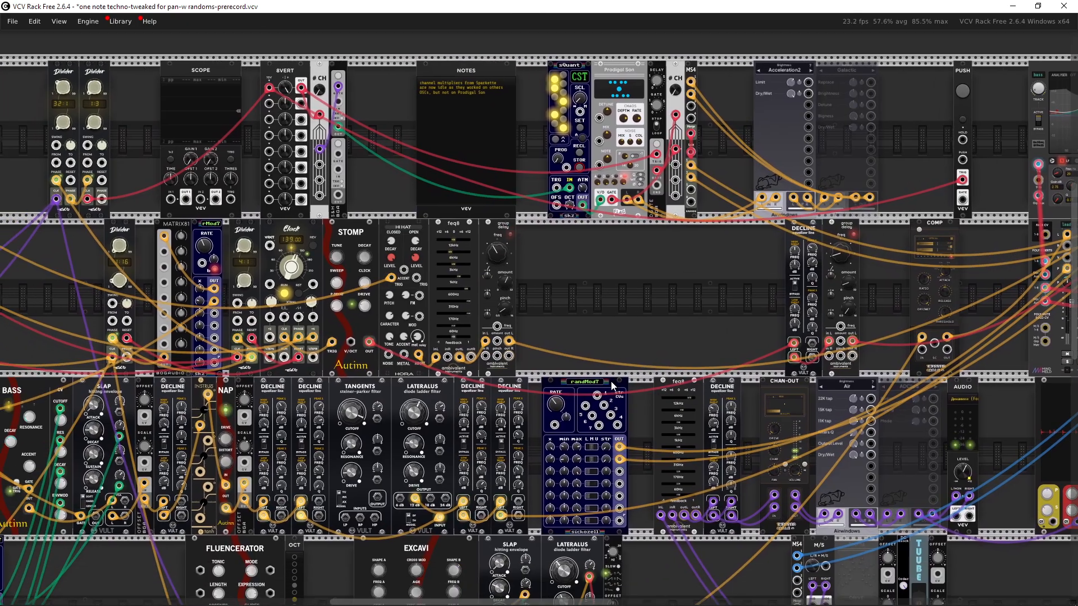
pyautogui.moveTo(601, 337); pyautogui.dragTo(589, 408)
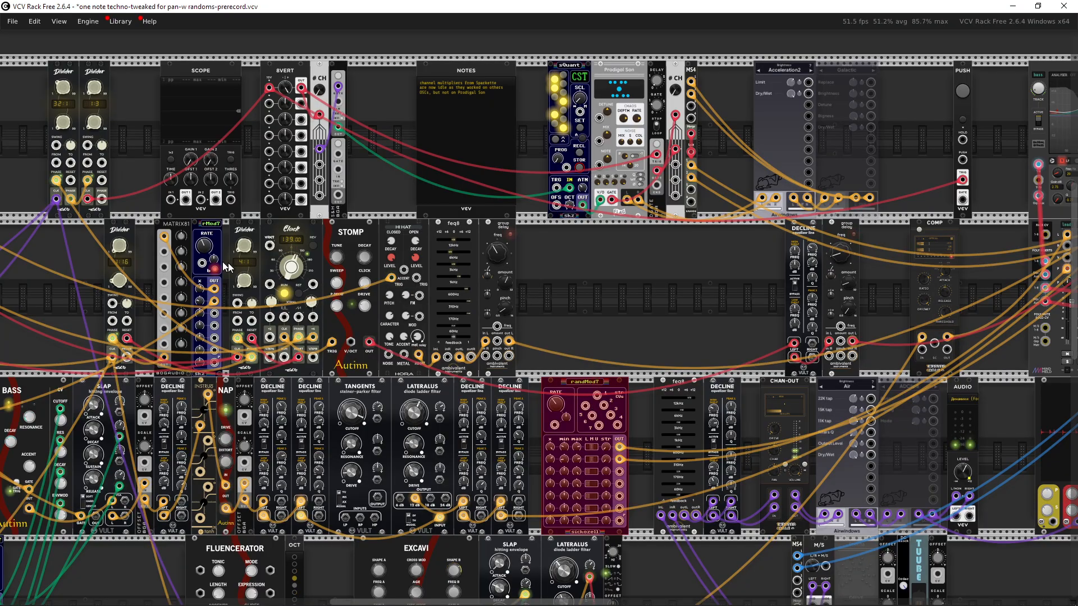
pyautogui.moveTo(591, 328); pyautogui.dragTo(575, 173)
pyautogui.scroll(5, 550, 295)
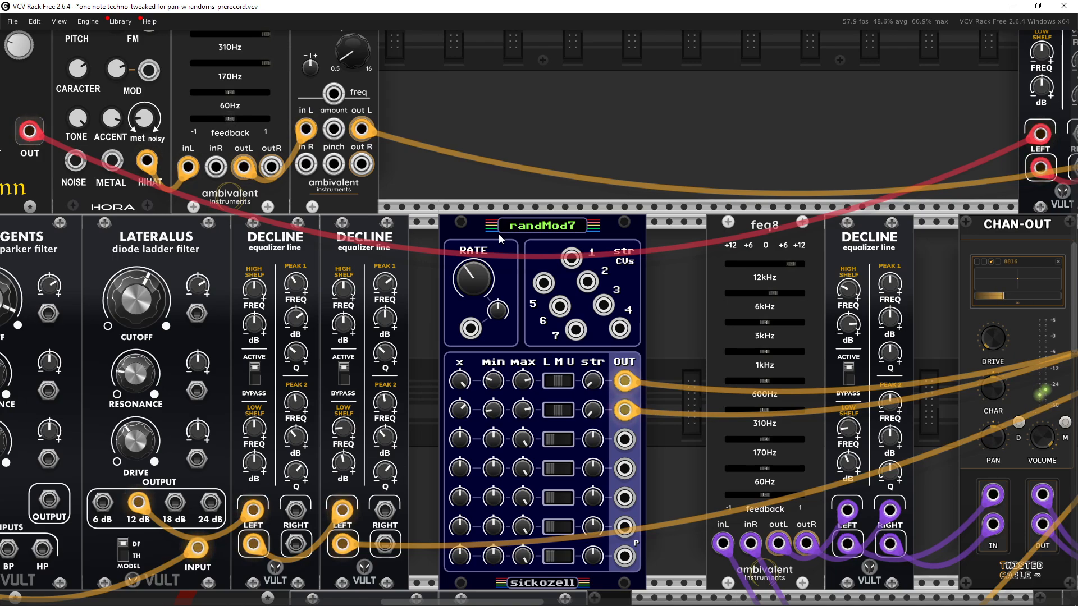
pyautogui.moveTo(486, 243); pyautogui.dragTo(506, 201)
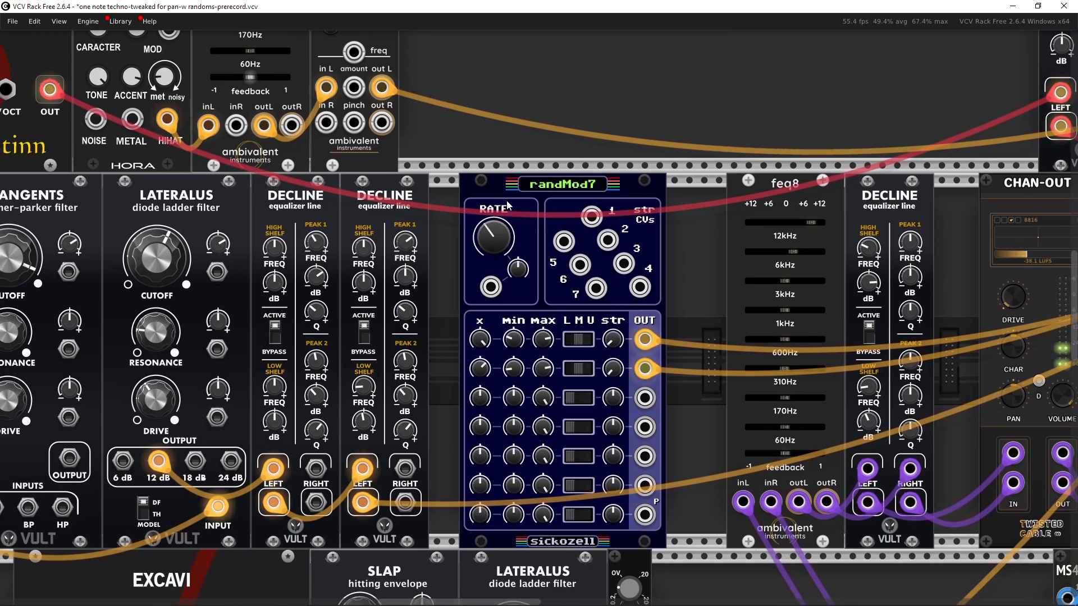
pyautogui.moveTo(678, 312); pyautogui.dragTo(633, 324)
pyautogui.scroll(-2, 634, 328)
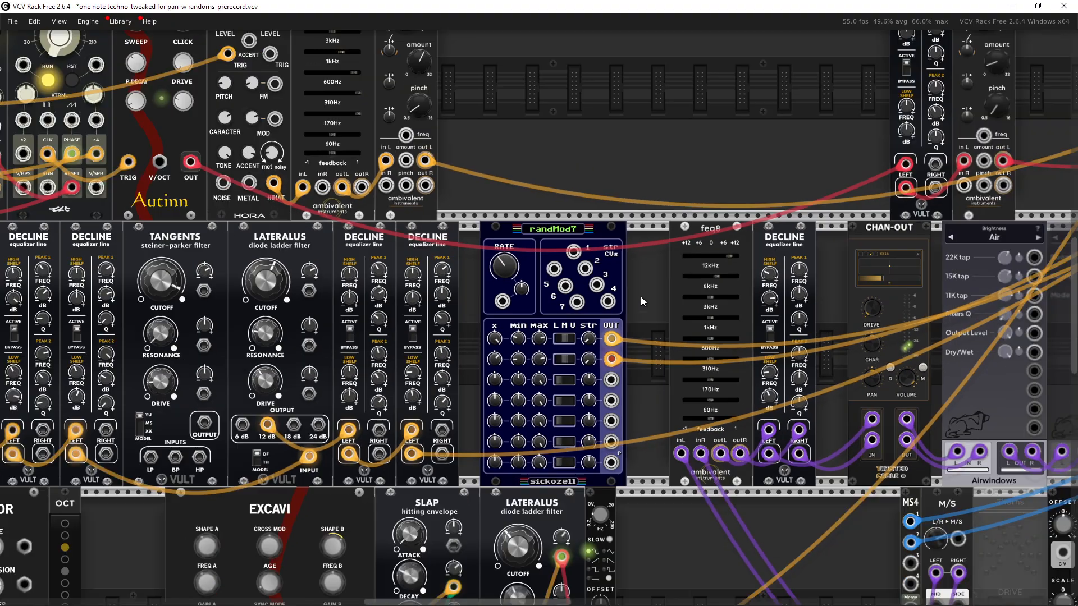
pyautogui.moveTo(616, 146); pyautogui.dragTo(588, 175)
pyautogui.moveTo(508, 172); pyautogui.dragTo(1033, 434)
pyautogui.scroll(-1, 957, 340)
pyautogui.keyDown('shift'); pyautogui.click(532, 87); pyautogui.keyUp('shift')
pyautogui.moveTo(532, 87); pyautogui.dragTo(662, 219)
# Step: Patch the randMod7's first output into the Scope's IN 1 input
pyautogui.click(800, 301)
pyautogui.scroll(3, 760, 383)
pyautogui.moveTo(760, 384); pyautogui.dragTo(675, 286)
pyautogui.scroll(1, 675, 286)
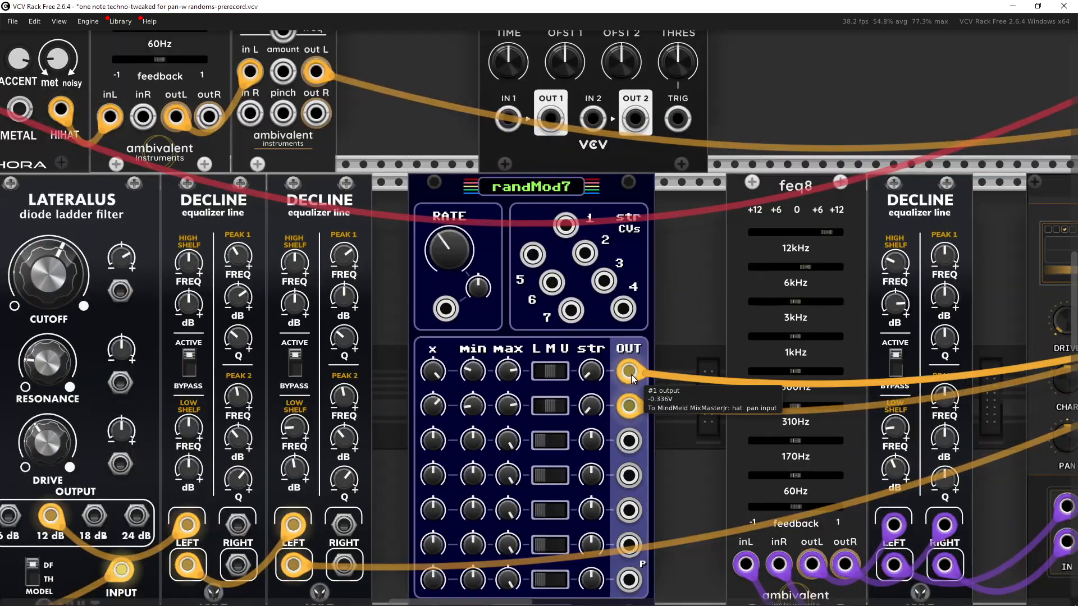
pyautogui.rightClick(631, 375)
pyautogui.moveTo(675, 416); pyautogui.dragTo(507, 252)
# Step: Watch the Scope's display of the random modulation signal
pyautogui.scroll(5, 664, 404)
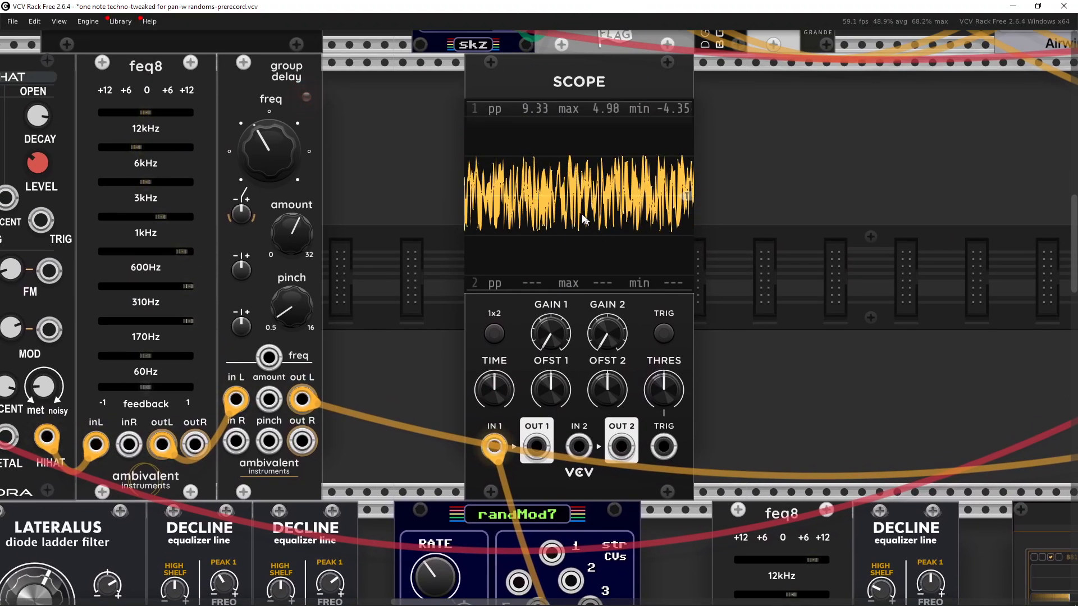
pyautogui.moveTo(441, 564)
pyautogui.scroll(-5, 441, 564)
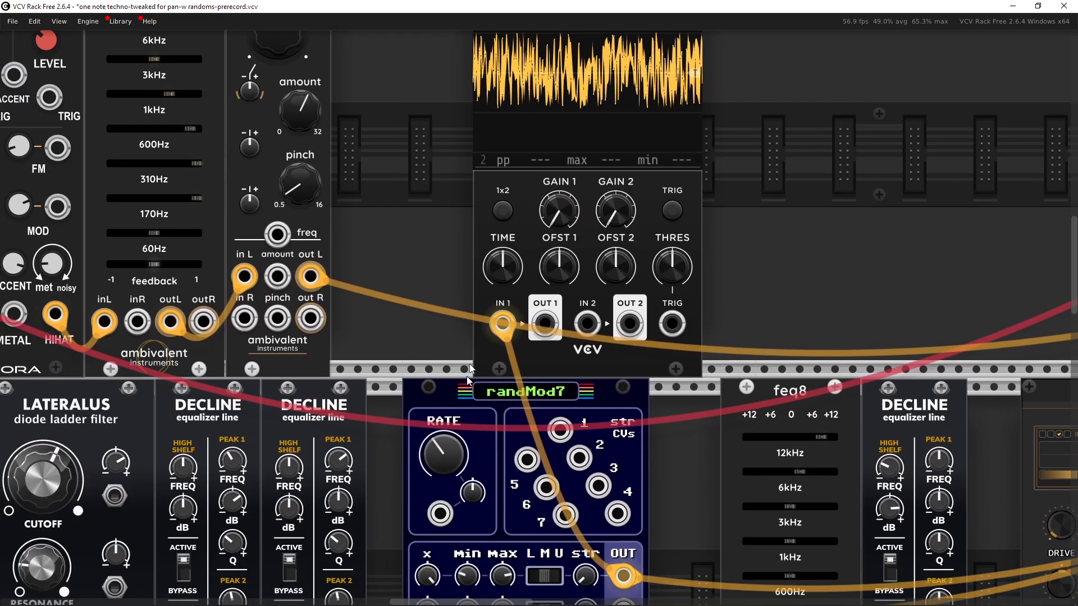
pyautogui.scroll(7, 807, 296)
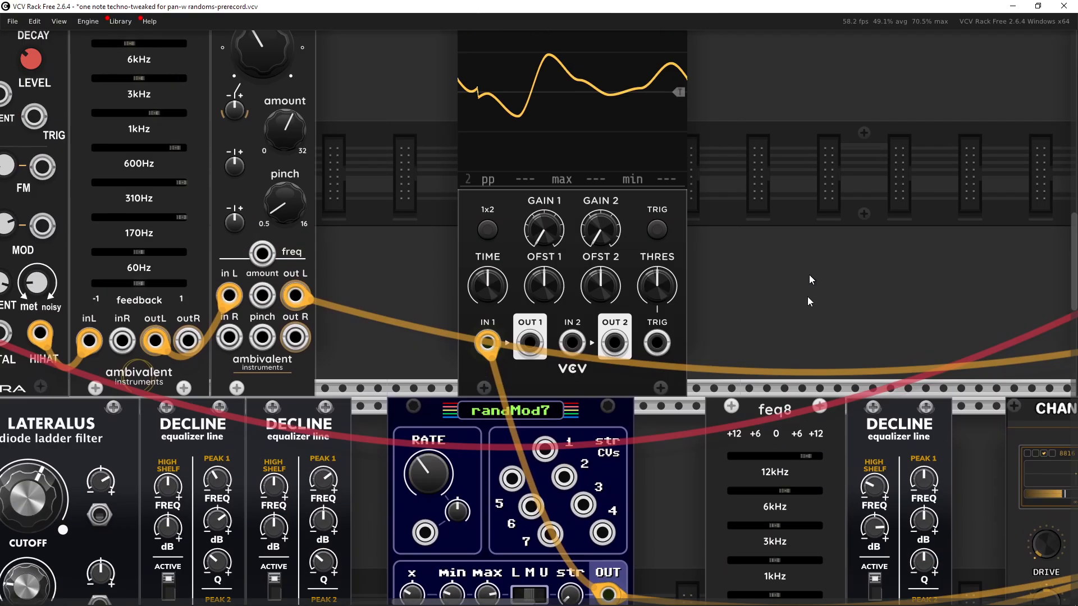
pyautogui.moveTo(803, 432); pyautogui.dragTo(831, 313)
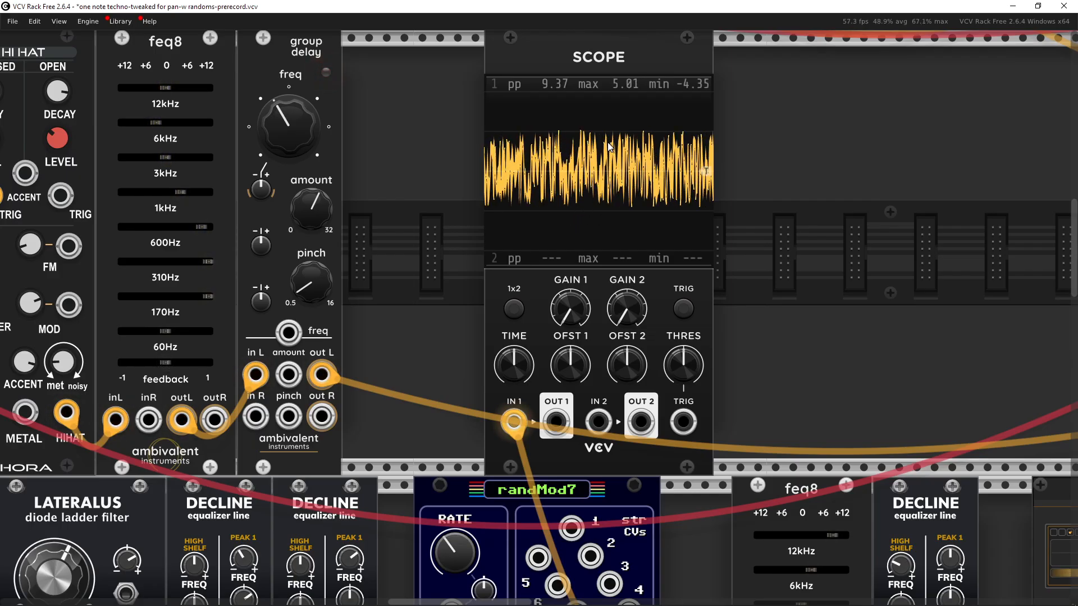
pyautogui.scroll(-3, 786, 149)
pyautogui.scroll(2, 780, 162)
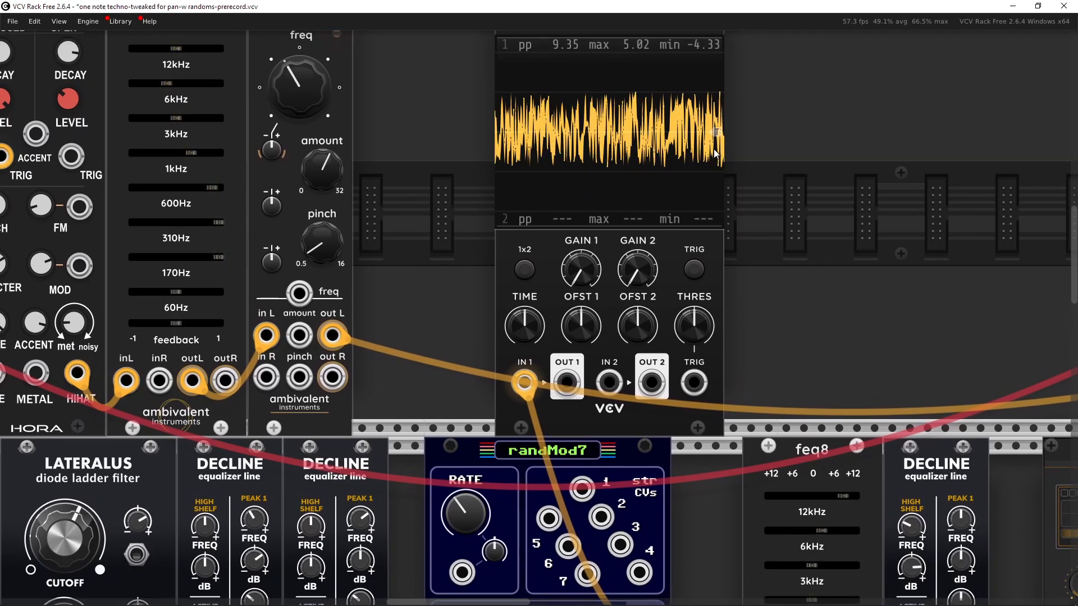
# Step: Unplug the random modulator cable from the Scope's IN 1 input
pyautogui.scroll(-10, 752, 107)
pyautogui.scroll(6, 528, 312)
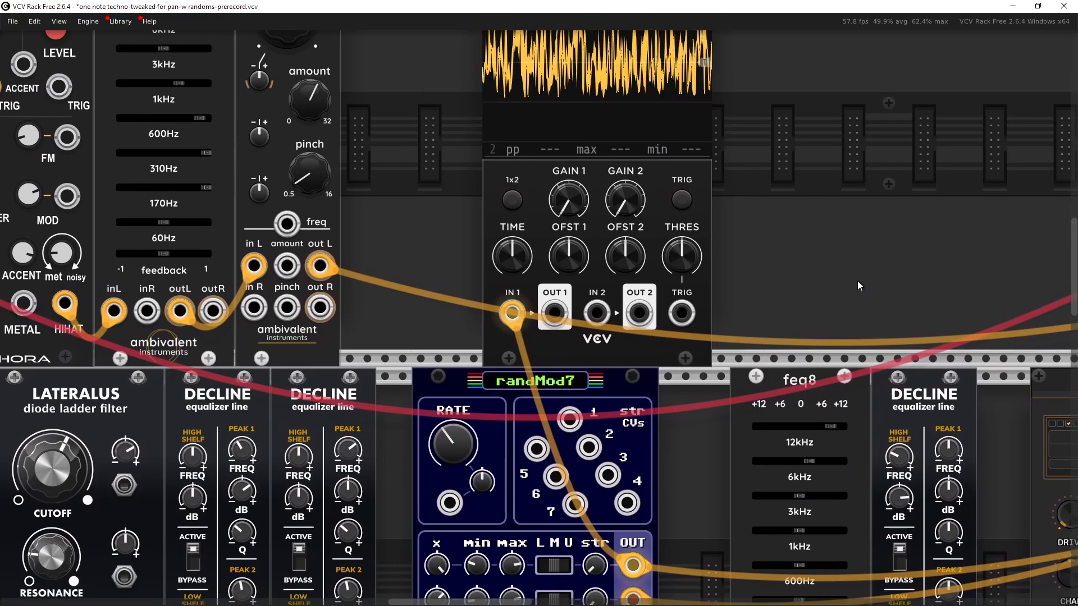
pyautogui.moveTo(527, 313); pyautogui.dragTo(790, 253)
# Step: Turn off the solo on the mixer's hat channel
pyautogui.scroll(-1, 790, 254)
pyautogui.scroll(-3, 830, 305)
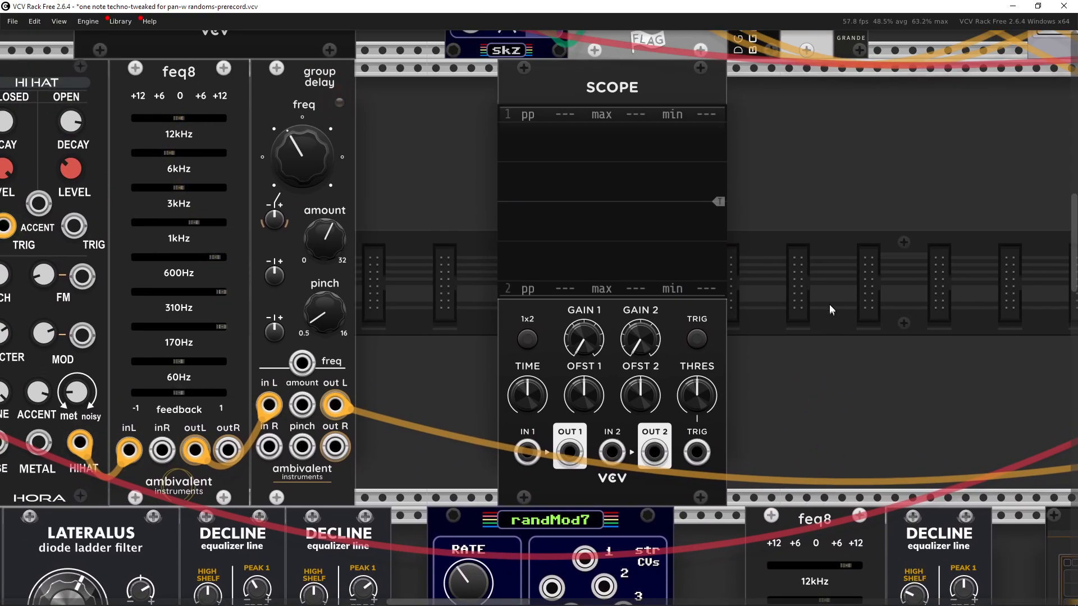
pyautogui.scroll(-2, 886, 229)
pyautogui.moveTo(886, 229); pyautogui.dragTo(298, 267)
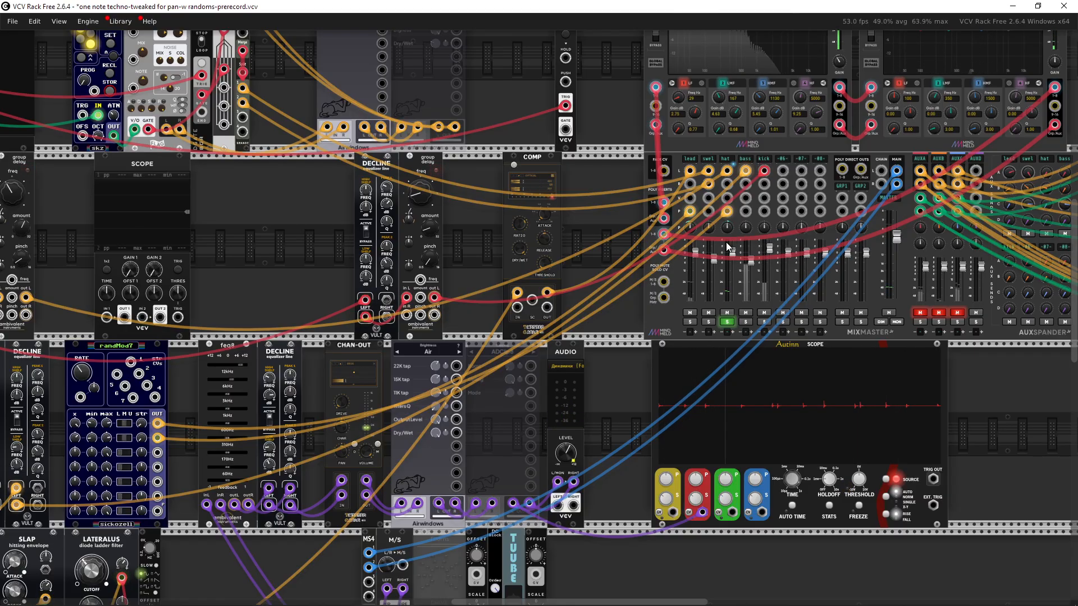
pyautogui.scroll(-1, 714, 293)
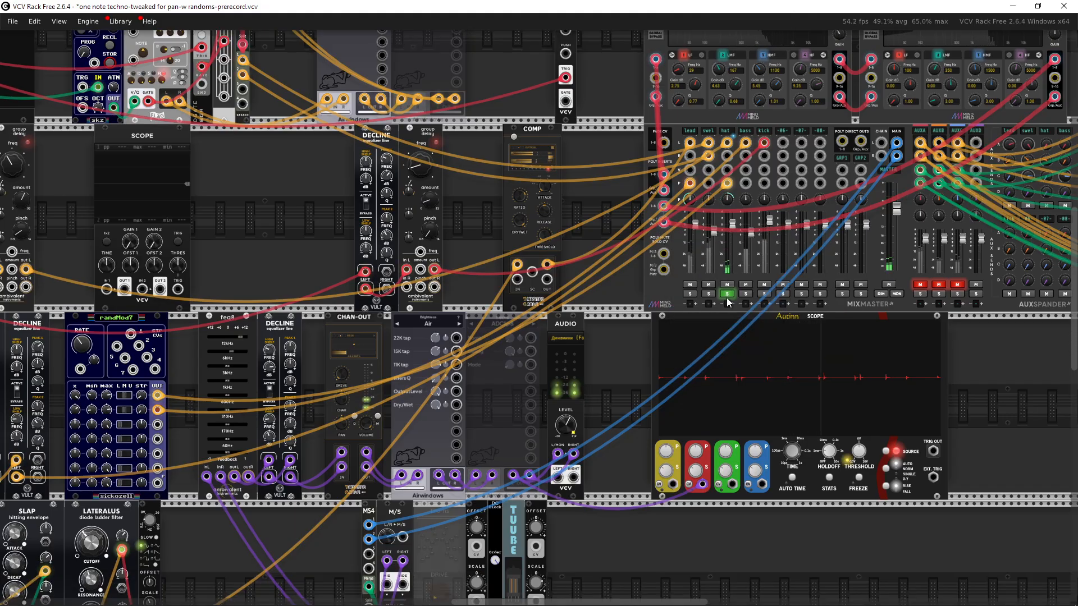
pyautogui.click(727, 296)
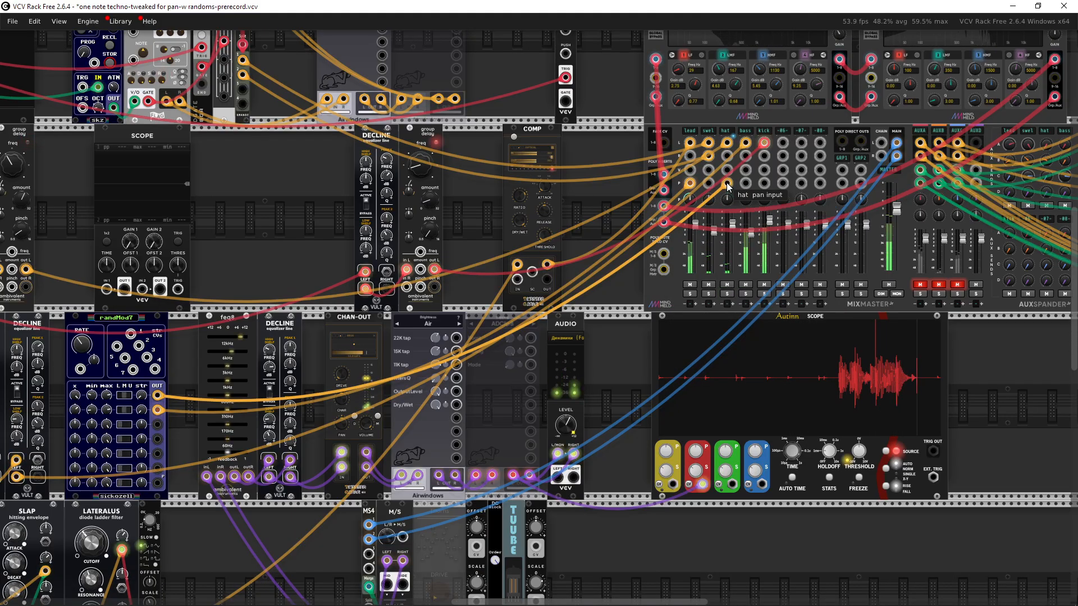
# Step: Unplug the hat channel's pan input cable and plug it back in
pyautogui.moveTo(727, 185); pyautogui.dragTo(600, 209)
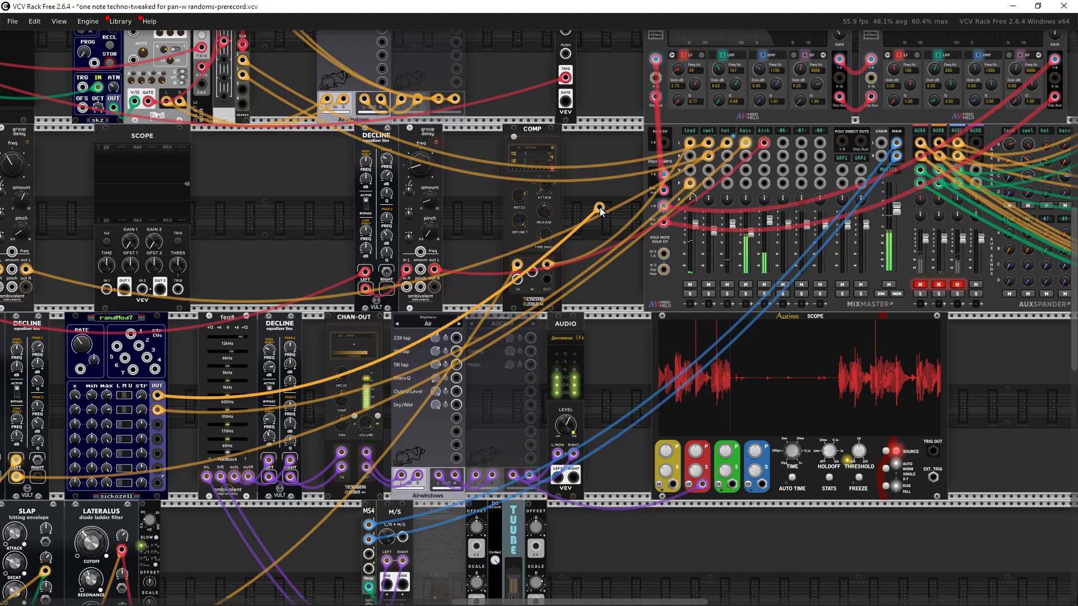
pyautogui.moveTo(631, 212); pyautogui.dragTo(725, 187)
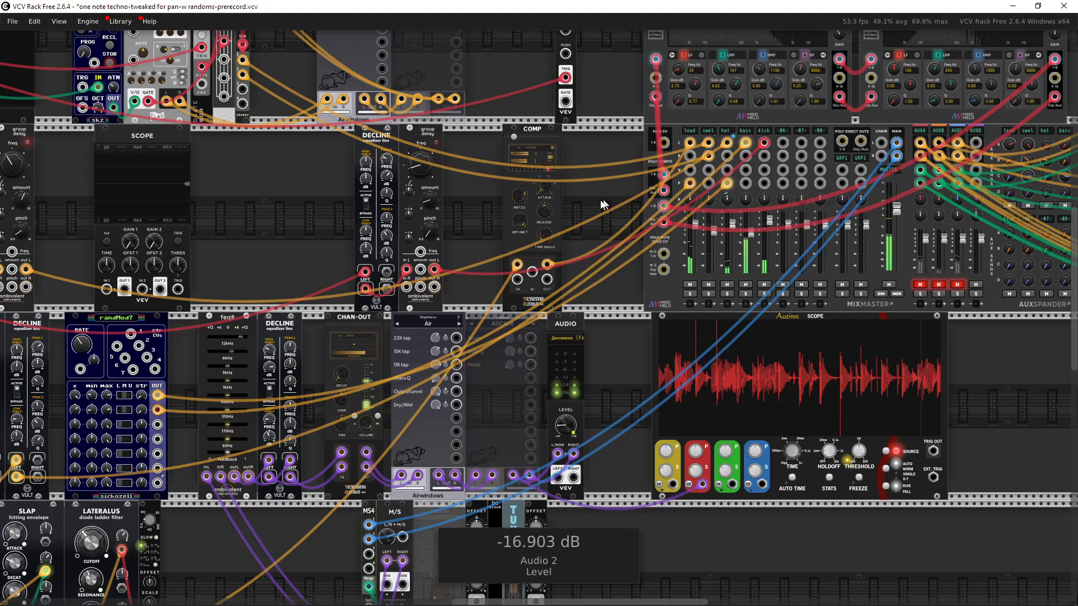
# Step: Solo the bass channel on the mixer
pyautogui.moveTo(608, 199); pyautogui.dragTo(541, 206)
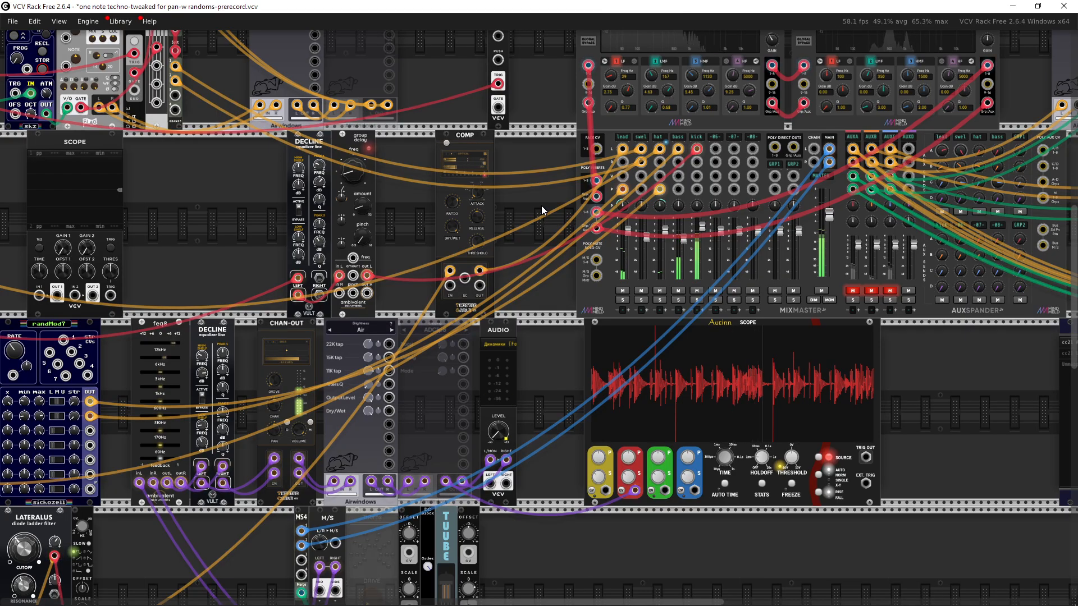
pyautogui.moveTo(541, 205); pyautogui.dragTo(636, 232)
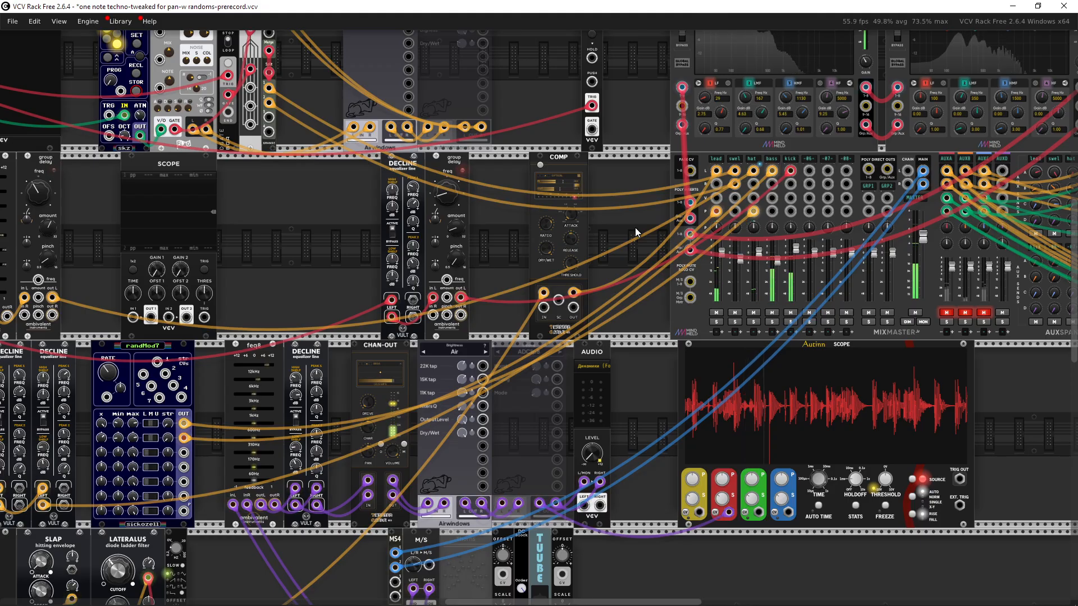
pyautogui.moveTo(569, 251); pyautogui.dragTo(461, 210)
pyautogui.scroll(5, 585, 225)
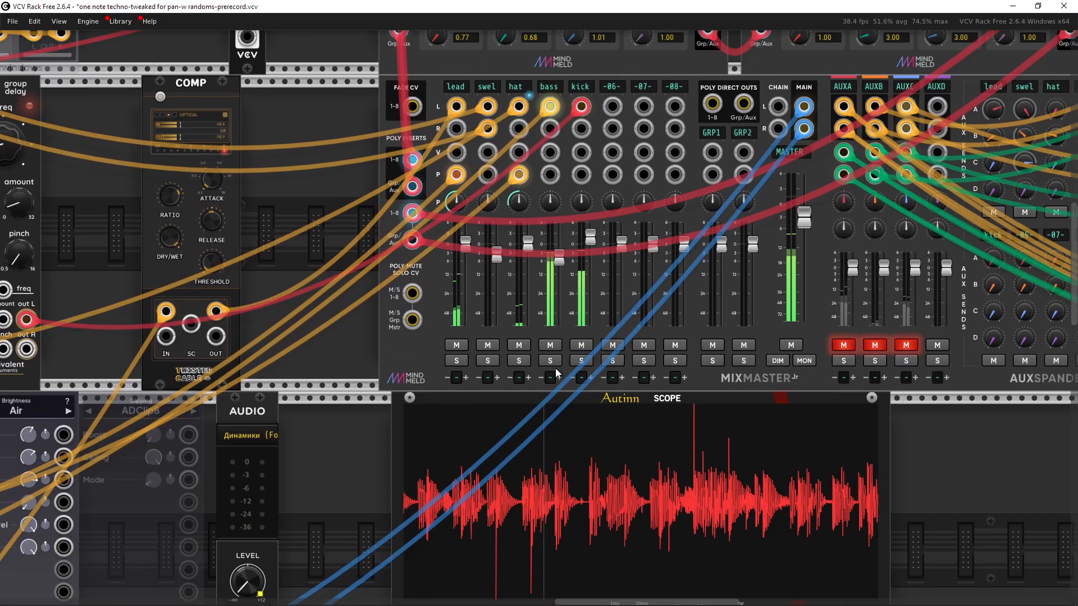
pyautogui.click(550, 362)
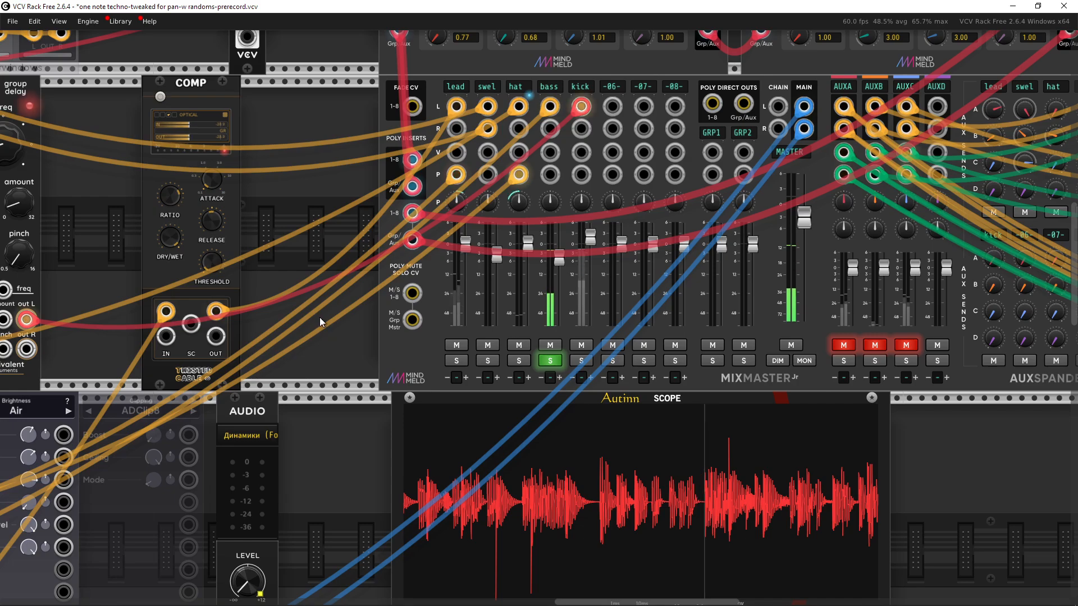
# Step: Examine the bass voice modules, EXCAVI, BASS and SLAP, across the rack
pyautogui.moveTo(319, 318); pyautogui.dragTo(376, 329)
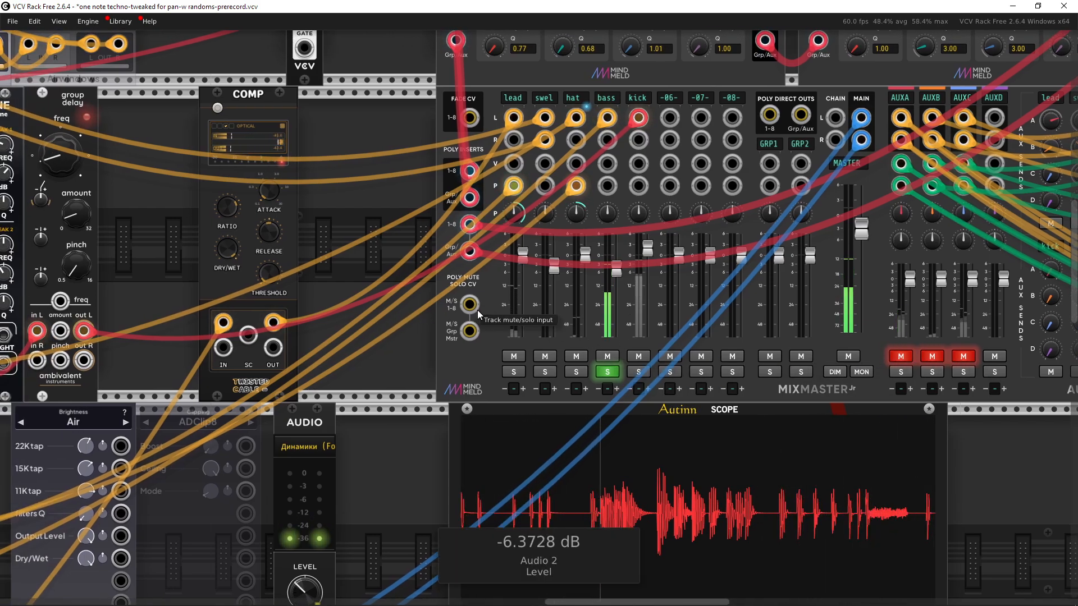
pyautogui.moveTo(428, 304); pyautogui.dragTo(808, 272)
pyautogui.moveTo(465, 325); pyautogui.dragTo(738, 291)
pyautogui.moveTo(449, 279); pyautogui.dragTo(805, 245)
pyautogui.scroll(-4, 471, 330)
pyautogui.moveTo(562, 336); pyautogui.dragTo(963, 233)
pyautogui.moveTo(408, 400); pyautogui.dragTo(545, 423)
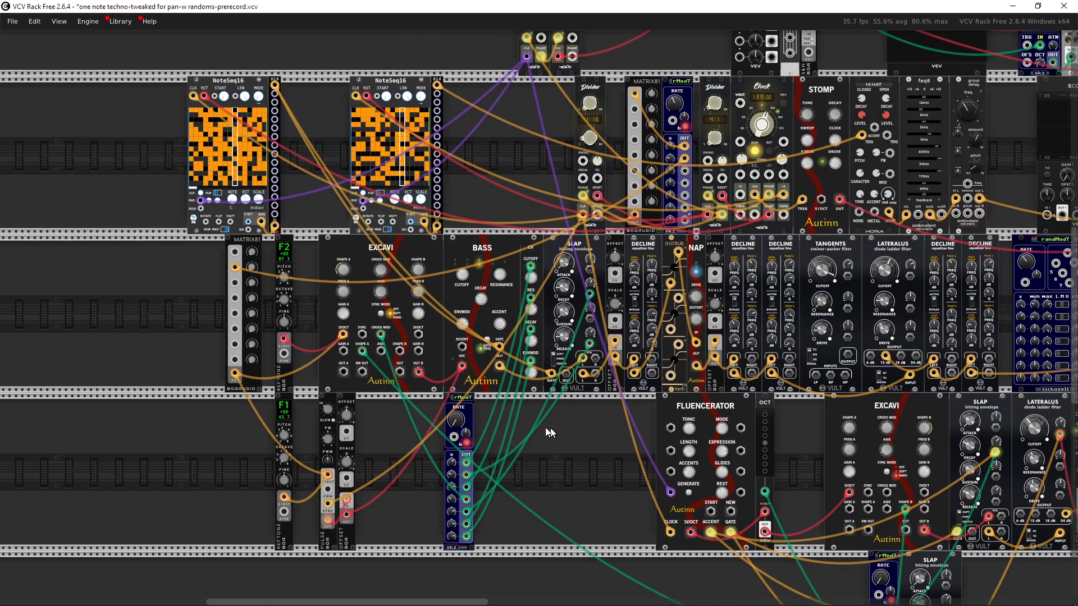
pyautogui.scroll(1, 545, 423)
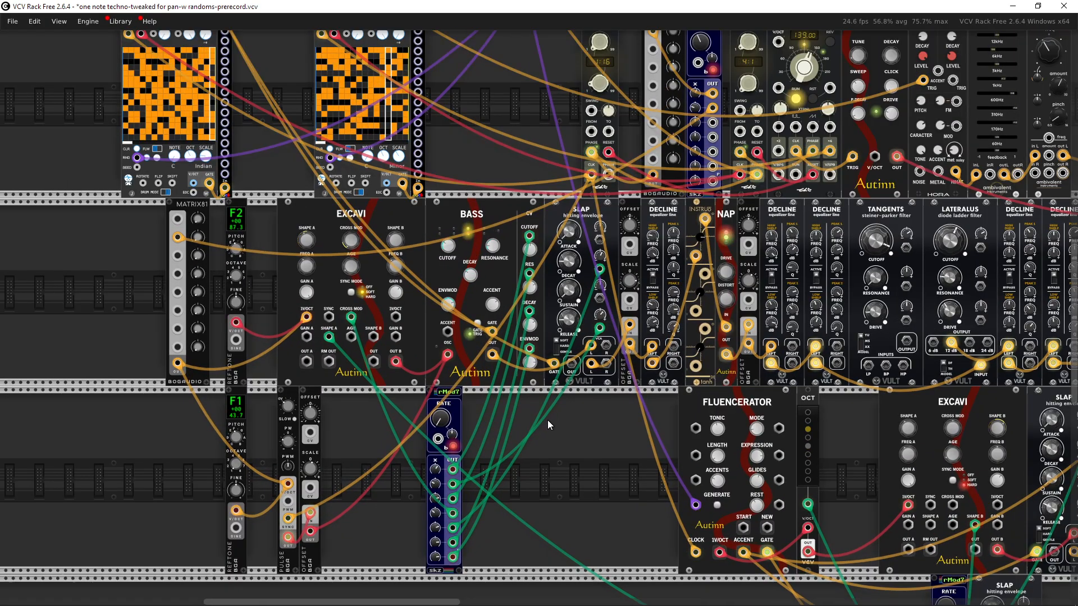
pyautogui.moveTo(554, 412); pyautogui.dragTo(371, 458)
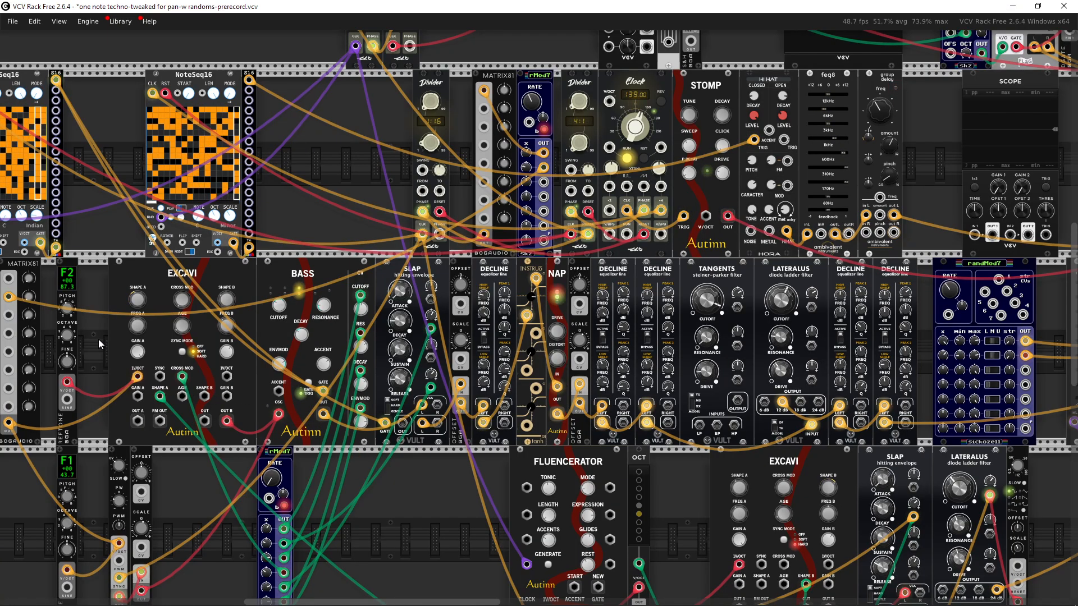
pyautogui.moveTo(99, 339); pyautogui.dragTo(914, 348)
pyautogui.moveTo(612, 357); pyautogui.dragTo(807, 378)
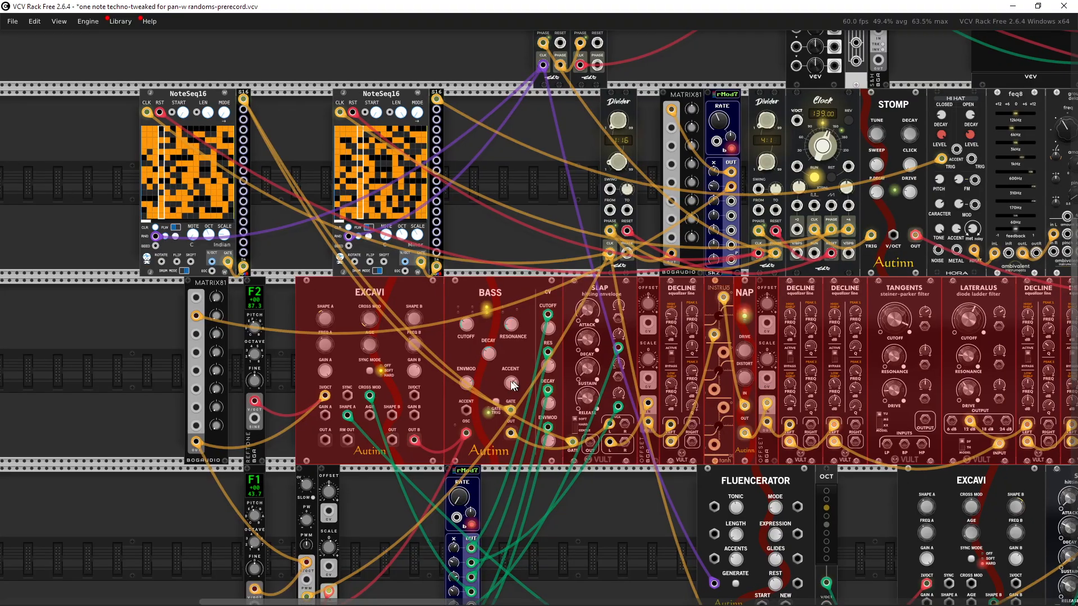
pyautogui.moveTo(511, 385); pyautogui.dragTo(551, 306)
pyautogui.scroll(2, 440, 442)
pyautogui.click(440, 444)
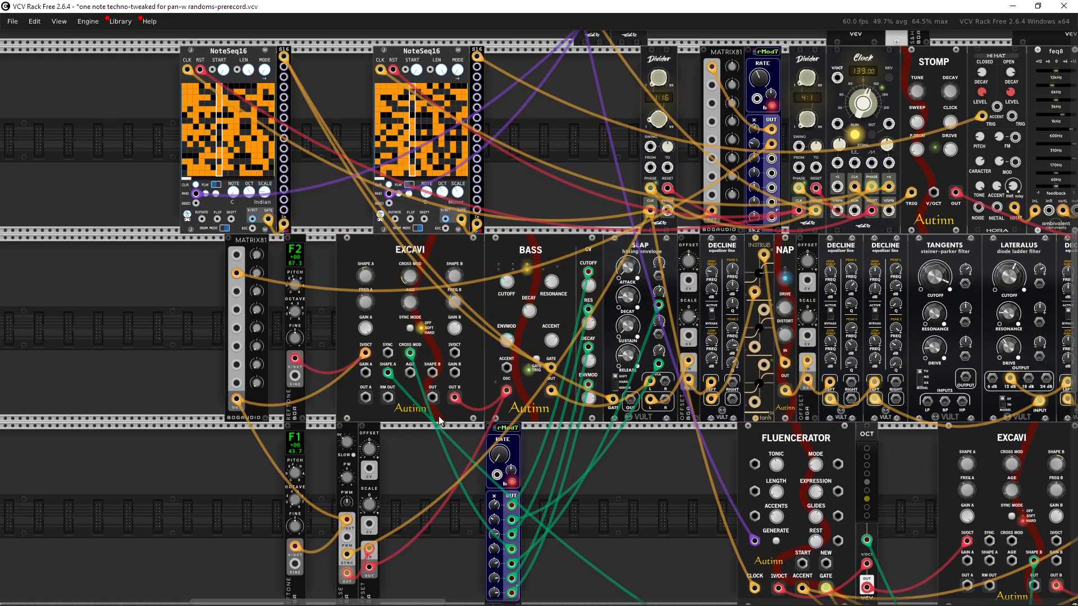
# Step: Examine the MATRIX81 mixer and the REFTONE pitch connection into the EXCAVI
pyautogui.scroll(2, 438, 442)
pyautogui.moveTo(433, 443); pyautogui.dragTo(536, 442)
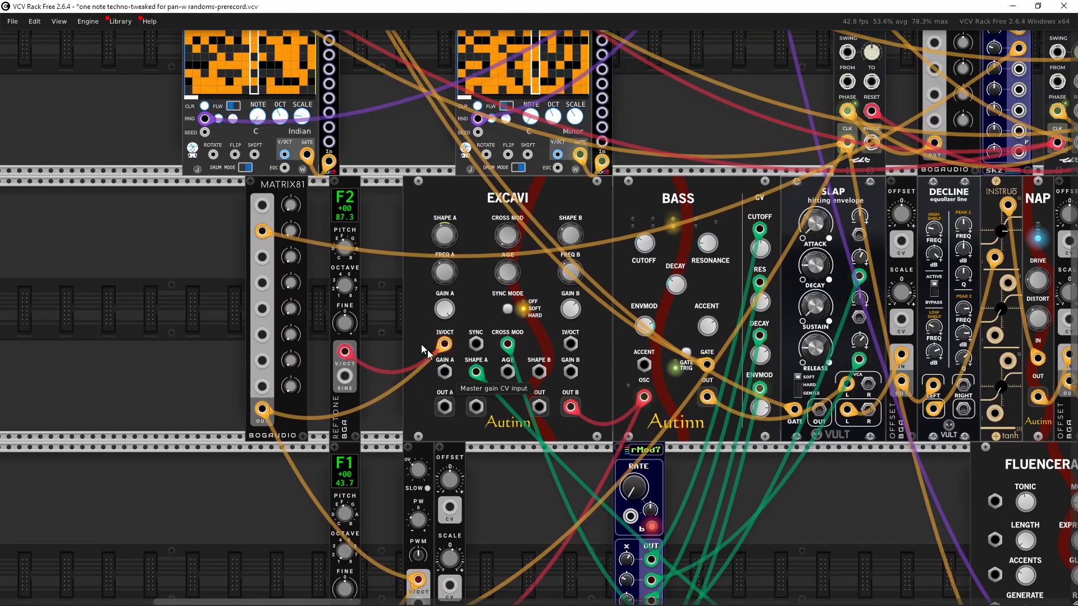
pyautogui.moveTo(375, 330); pyautogui.dragTo(434, 245)
pyautogui.moveTo(434, 184); pyautogui.dragTo(446, 295)
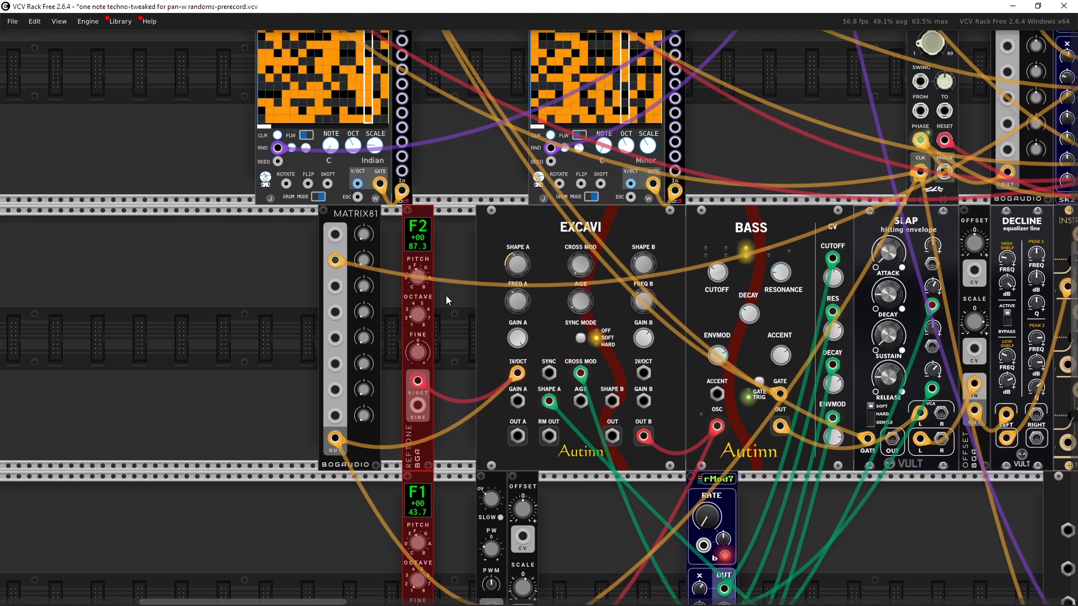
pyautogui.scroll(2, 446, 295)
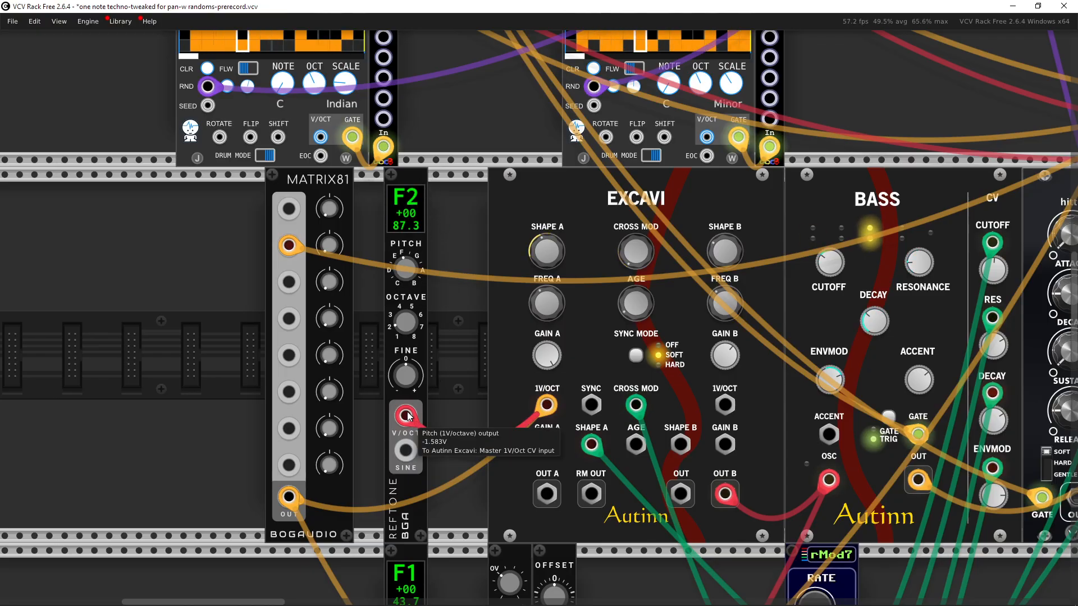
pyautogui.scroll(-2, 425, 372)
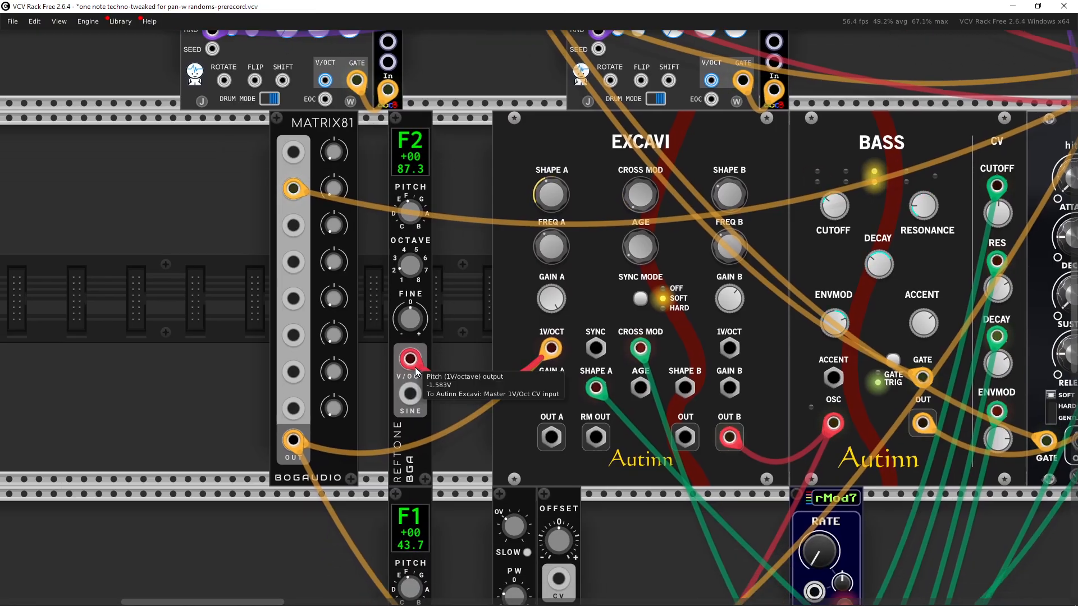
pyautogui.hscroll(-4, 416, 373)
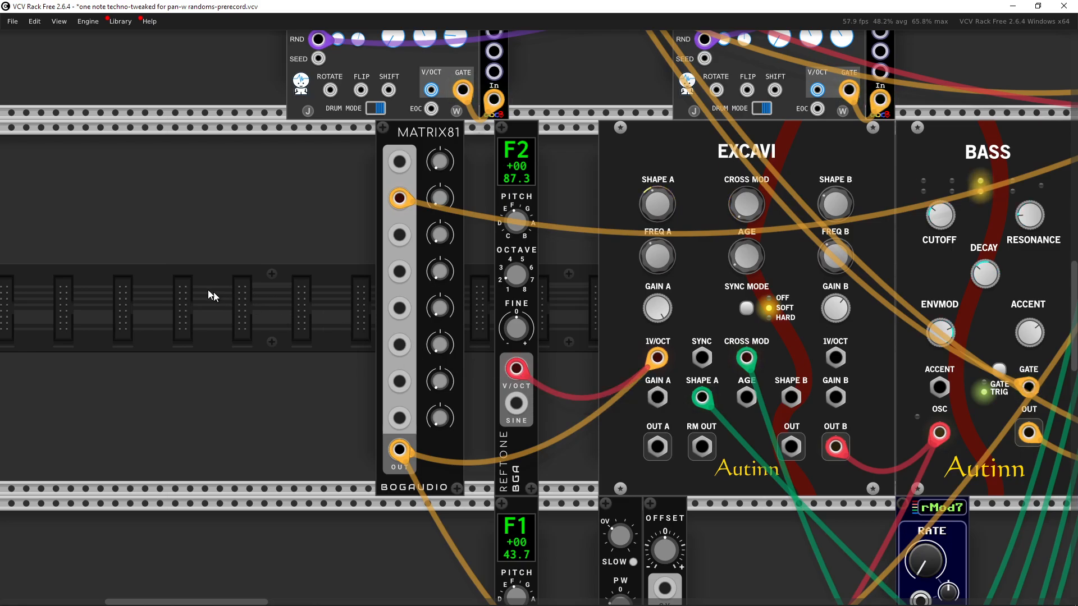
pyautogui.rightClick(193, 285)
pyautogui.write('8ver')
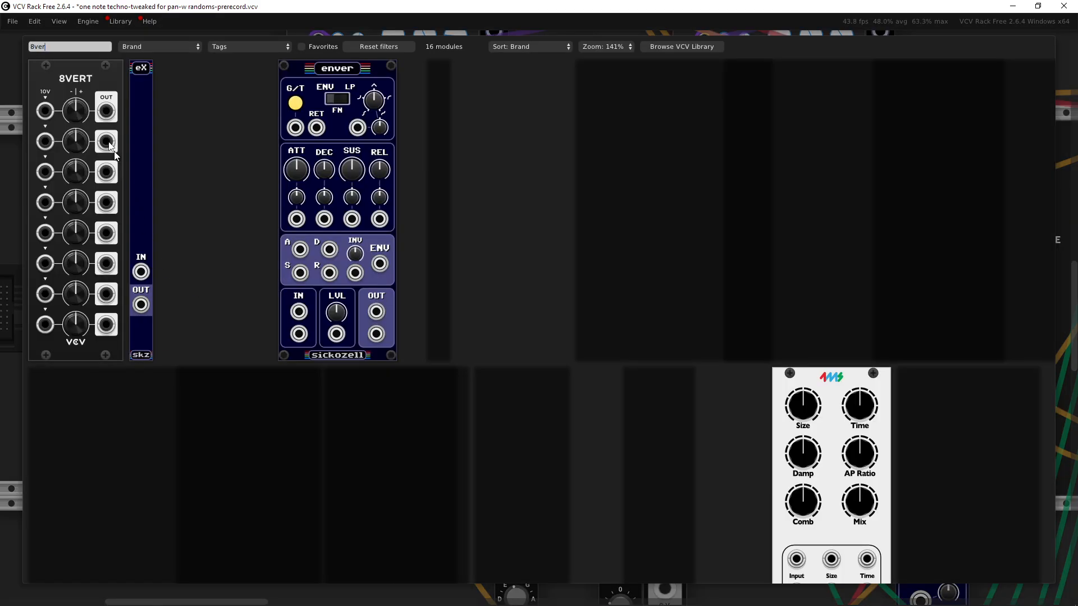
pyautogui.moveTo(113, 151); pyautogui.dragTo(274, 238)
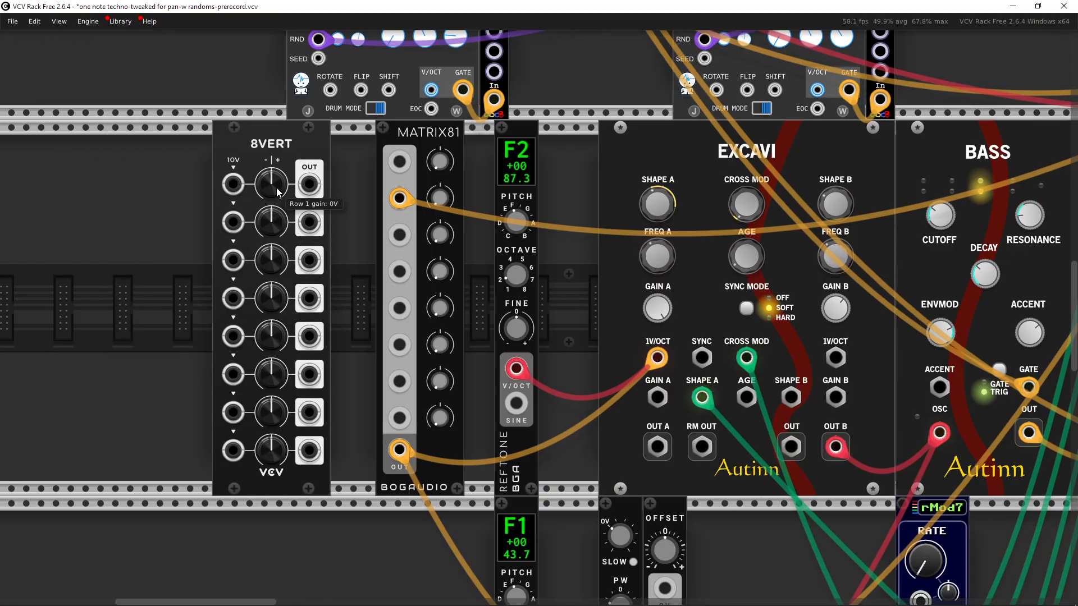
pyautogui.moveTo(276, 187); pyautogui.dragTo(276, 181)
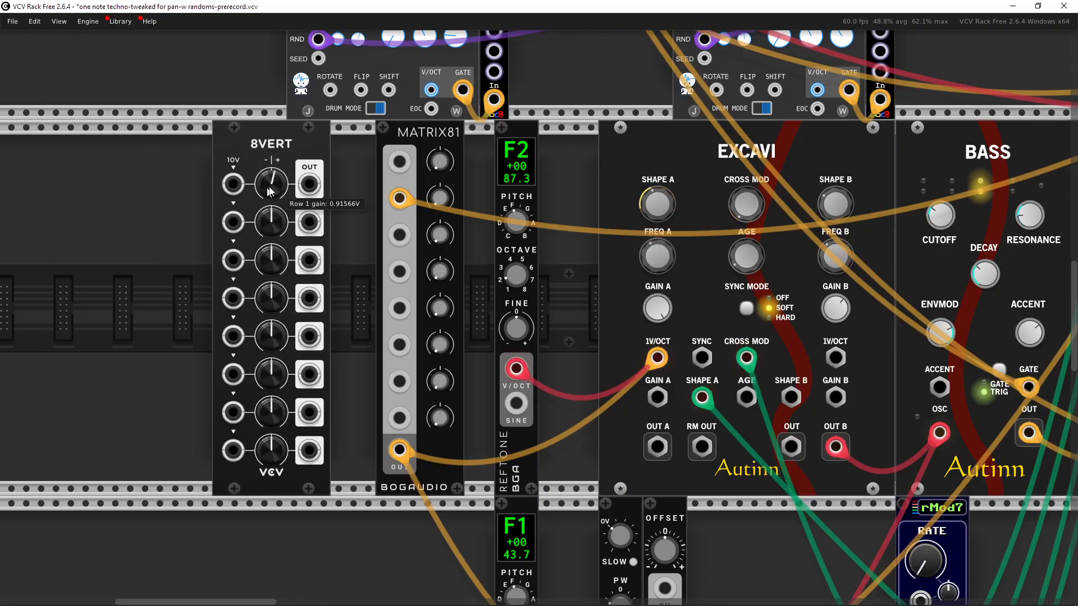
pyautogui.moveTo(318, 194); pyautogui.dragTo(292, 177)
pyautogui.moveTo(344, 200); pyautogui.dragTo(91, 293)
pyautogui.press('Delete')
# Step: Check the MATRIX81's Mix 8 knob setting
pyautogui.scroll(-1, 326, 265)
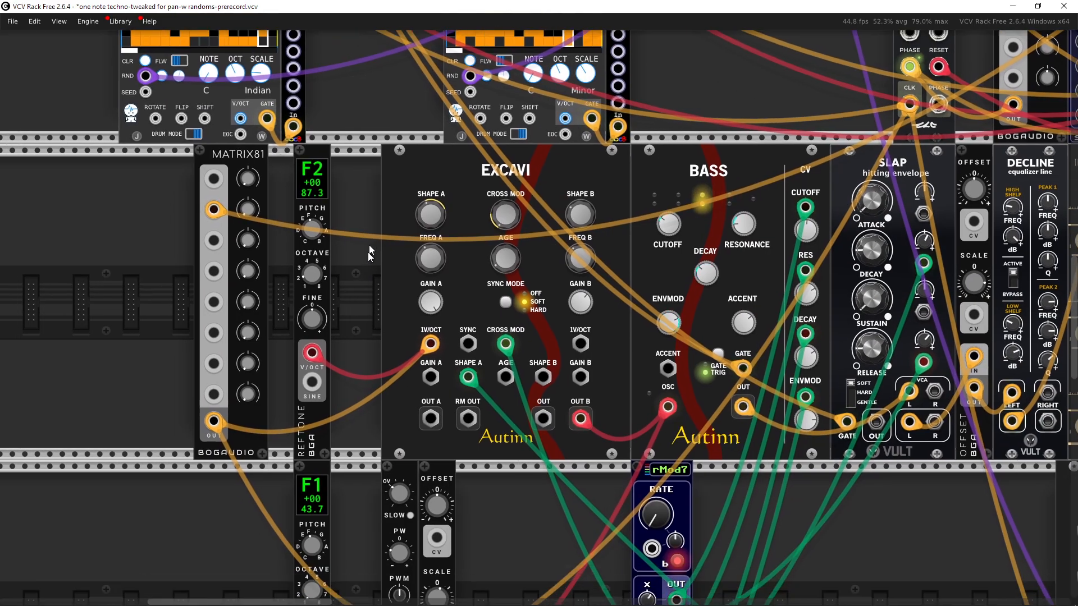
pyautogui.scroll(-3, 368, 252)
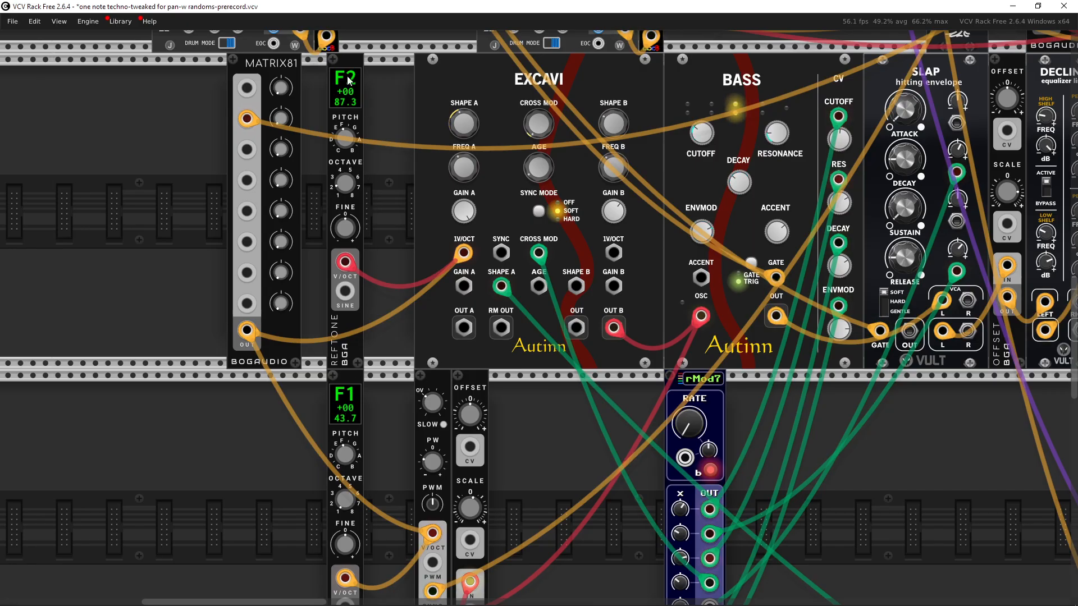
pyautogui.scroll(2, 390, 404)
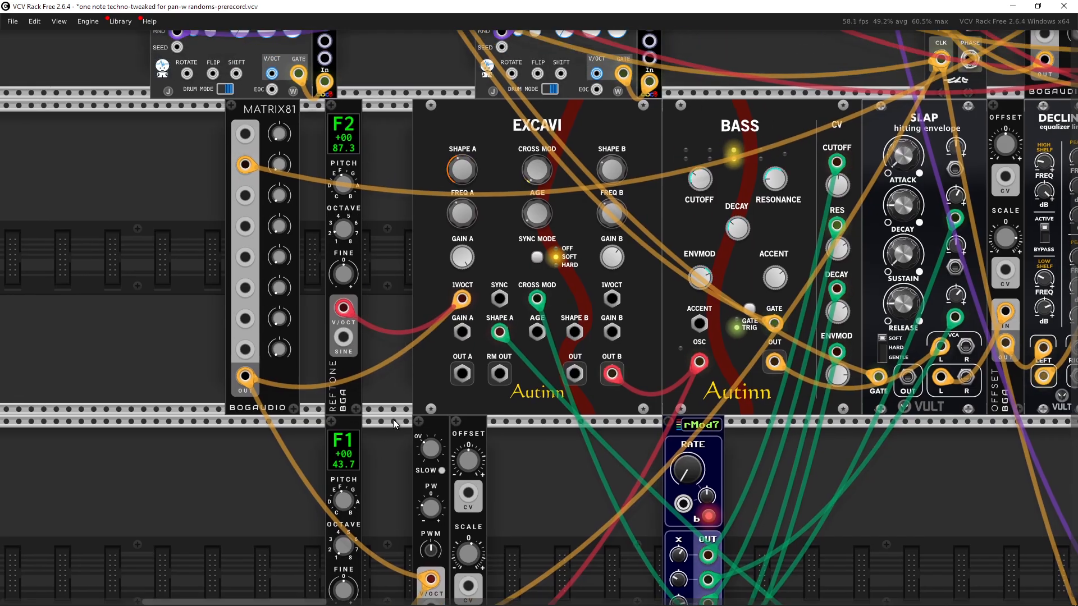
pyautogui.scroll(2, 393, 419)
pyautogui.scroll(3, 402, 375)
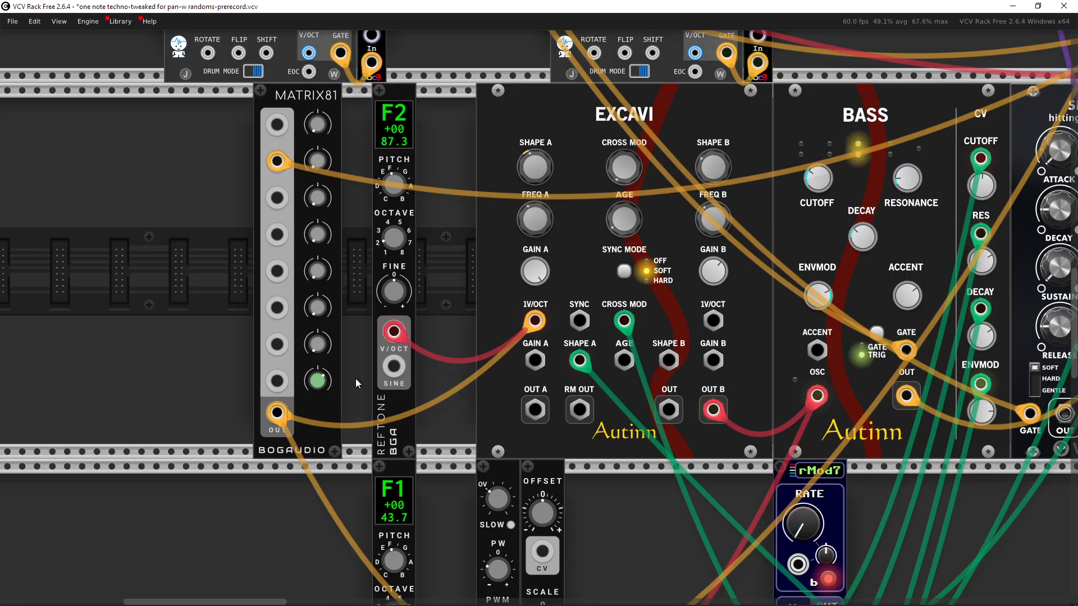
pyautogui.moveTo(355, 378)
pyautogui.mouseDown()
pyautogui.moveTo(353, 356)
pyautogui.moveTo(351, 375)
pyautogui.mouseUp()
pyautogui.moveTo(313, 382)
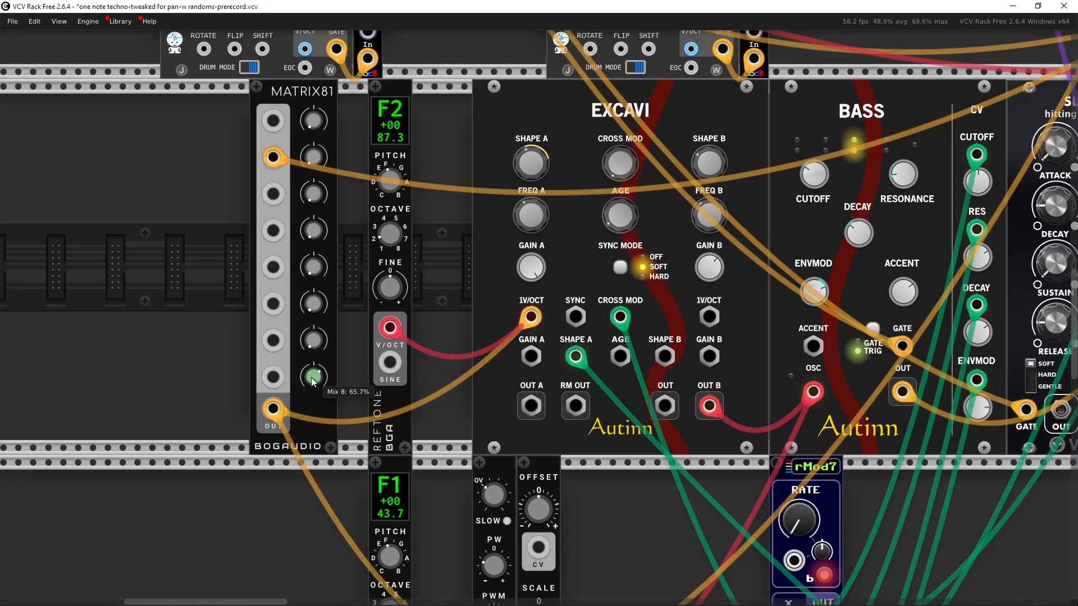
# Step: Trace the EXCAVI oscillator's cable connections to the surrounding modules across the rack
pyautogui.moveTo(441, 302); pyautogui.dragTo(189, 310)
pyautogui.moveTo(242, 379); pyautogui.dragTo(385, 191)
pyautogui.moveTo(343, 228); pyautogui.dragTo(352, 360)
pyautogui.moveTo(567, 405); pyautogui.dragTo(527, 361)
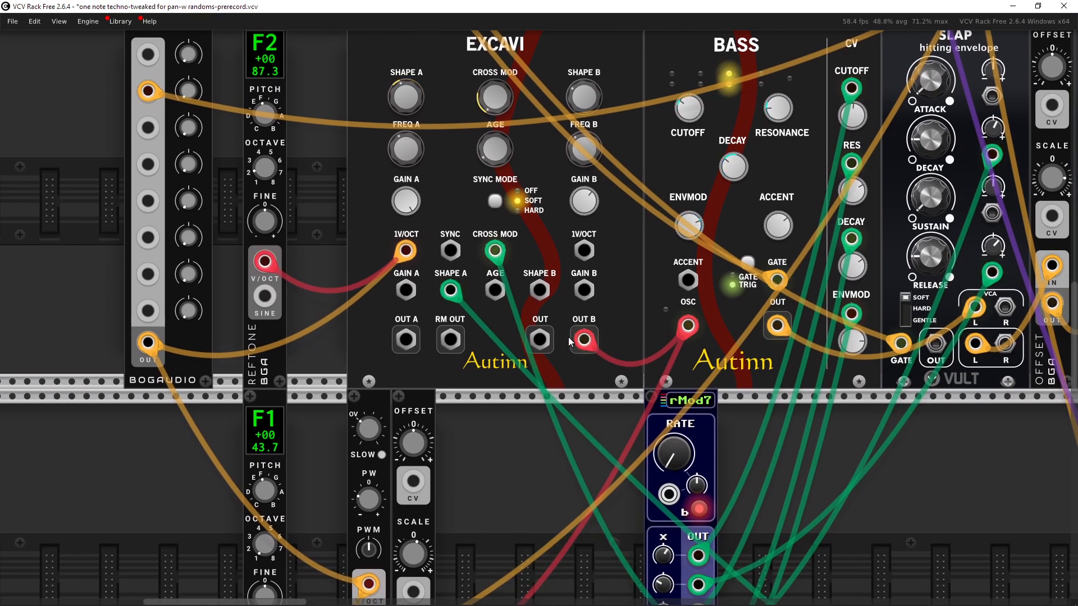
pyautogui.scroll(-3, 571, 357)
pyautogui.moveTo(571, 357); pyautogui.dragTo(359, 352)
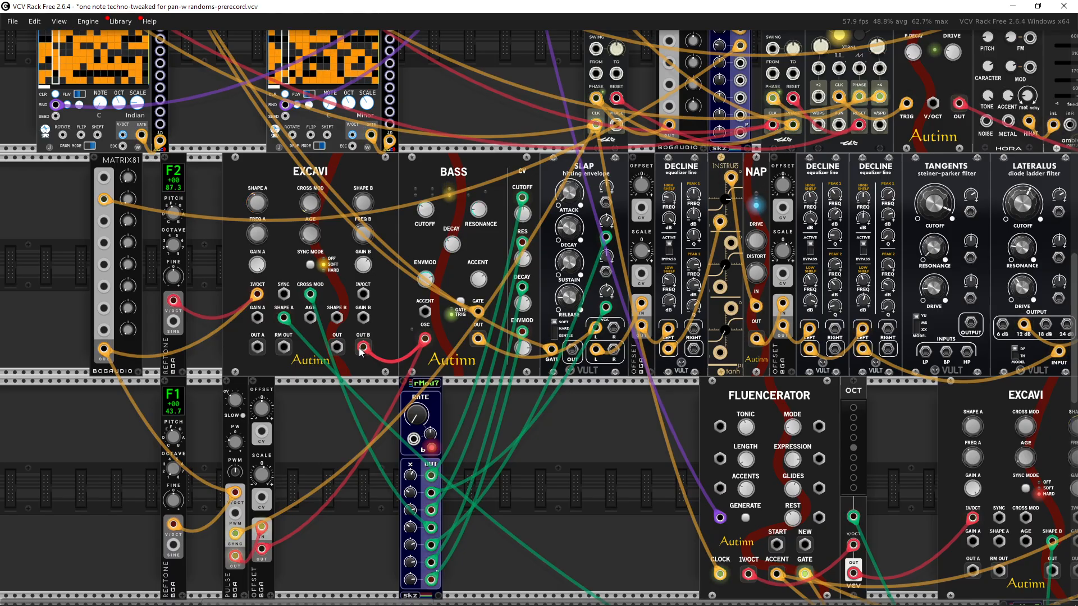
pyautogui.moveTo(334, 368); pyautogui.dragTo(432, 379)
pyautogui.scroll(5, 432, 379)
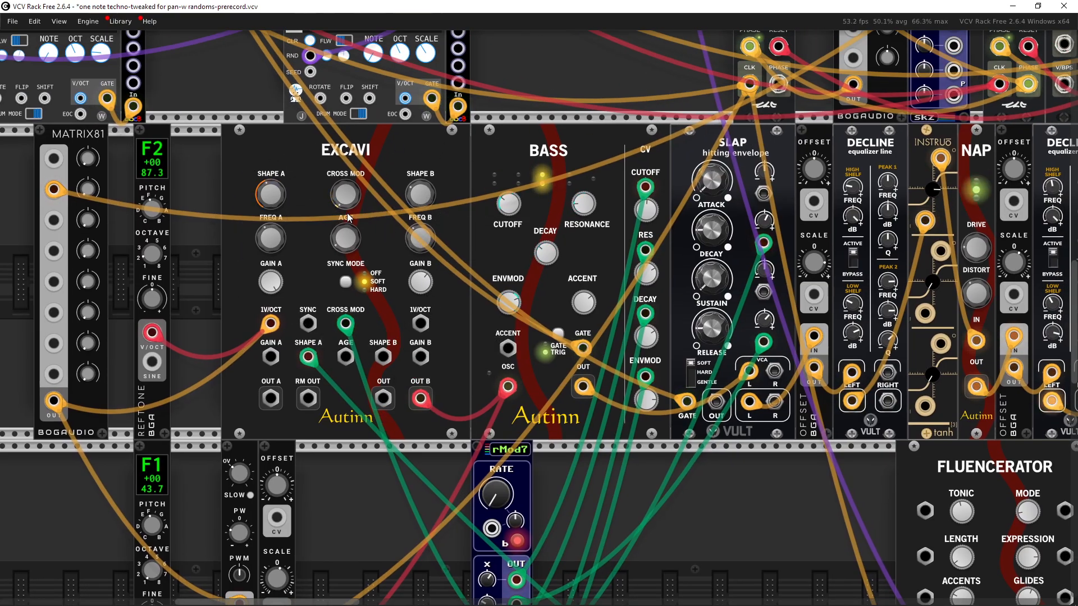
# Step: Inspect the EXCAVI shape knobs and the rMod7 outputs that feed the bass voice's CV inputs
pyautogui.moveTo(262, 99); pyautogui.dragTo(252, 141)
pyautogui.click(253, 112)
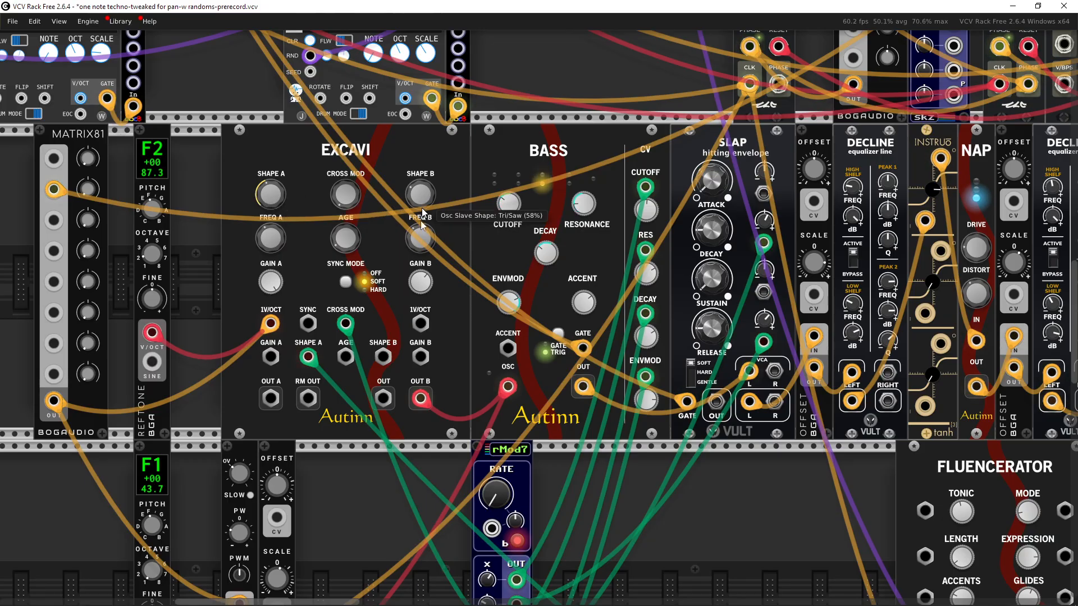
pyautogui.moveTo(410, 265); pyautogui.dragTo(429, 237)
pyautogui.moveTo(639, 534); pyautogui.dragTo(382, 311)
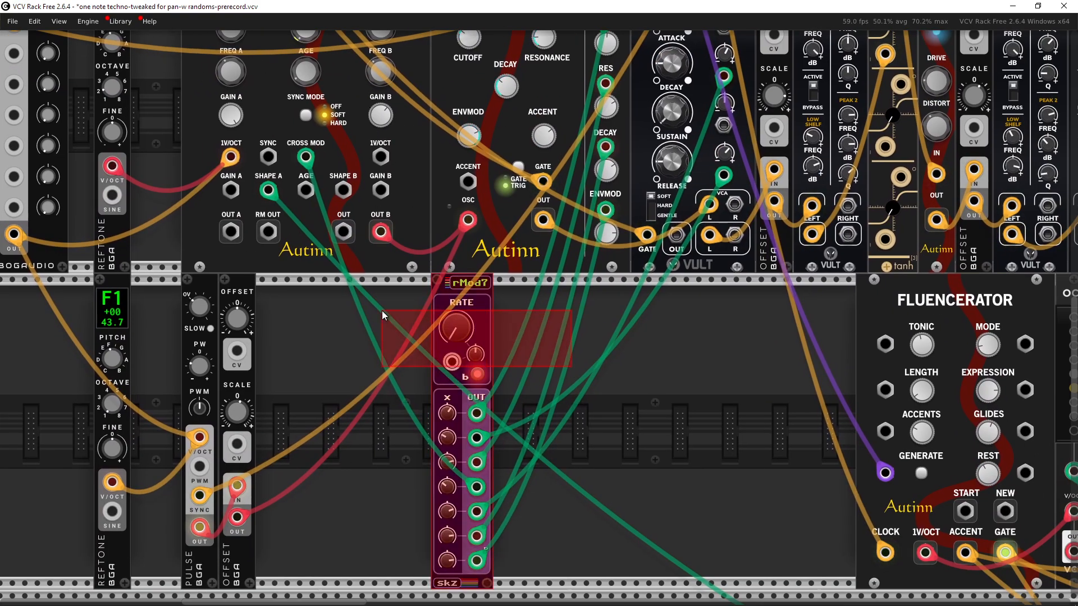
pyautogui.click(555, 322)
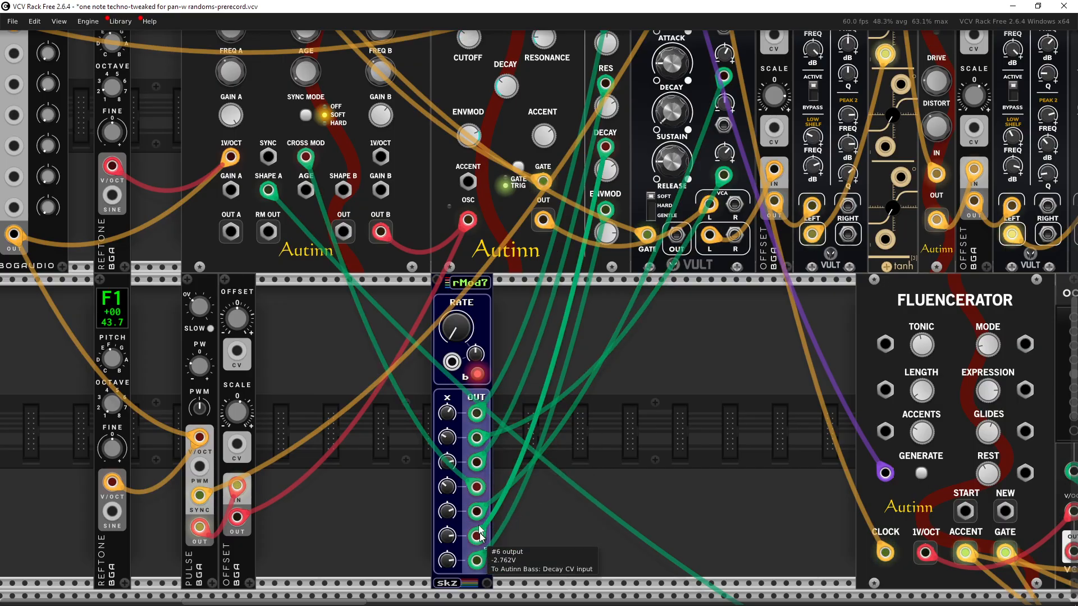
pyautogui.scroll(5, 604, 376)
pyautogui.hscroll(3, 604, 376)
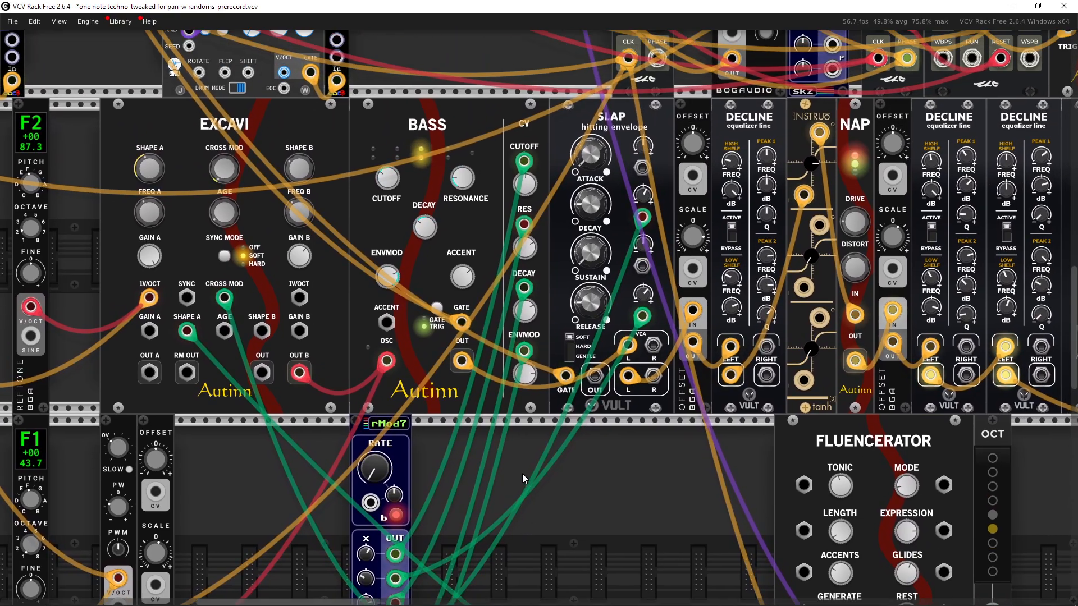
# Step: Select the BASS module and examine the effects modules to its right
pyautogui.moveTo(469, 451); pyautogui.dragTo(466, 365)
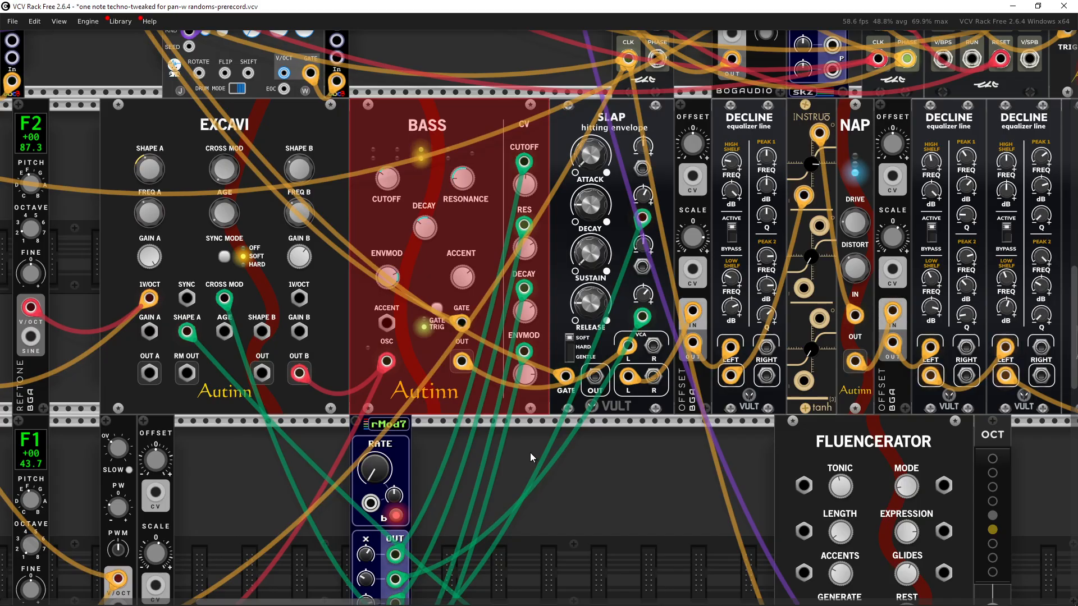
pyautogui.moveTo(529, 453); pyautogui.dragTo(546, 458)
pyautogui.click(540, 450)
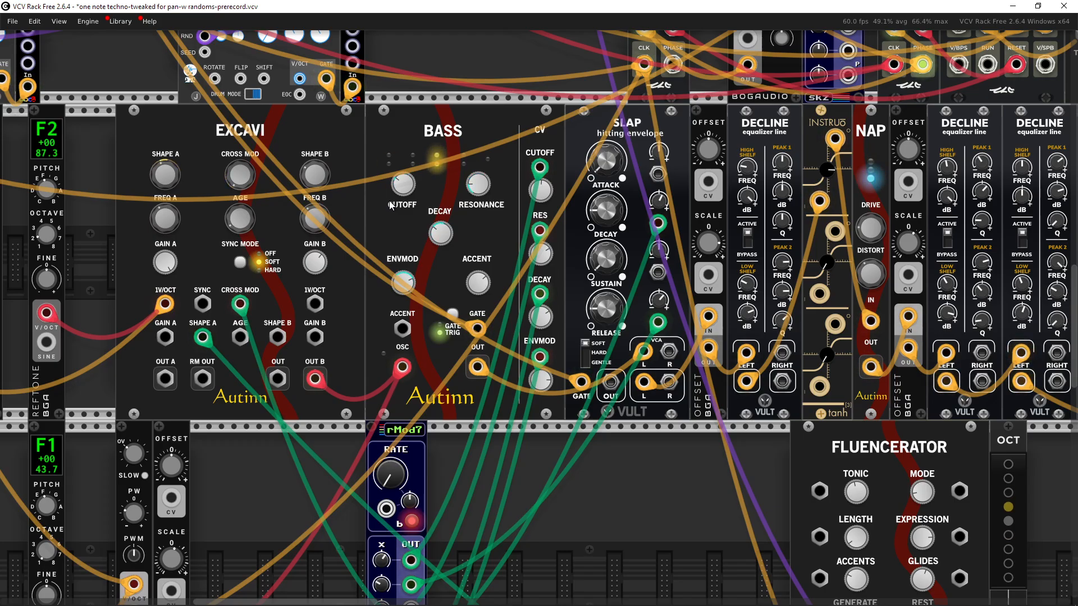
pyautogui.hscroll(5, 389, 201)
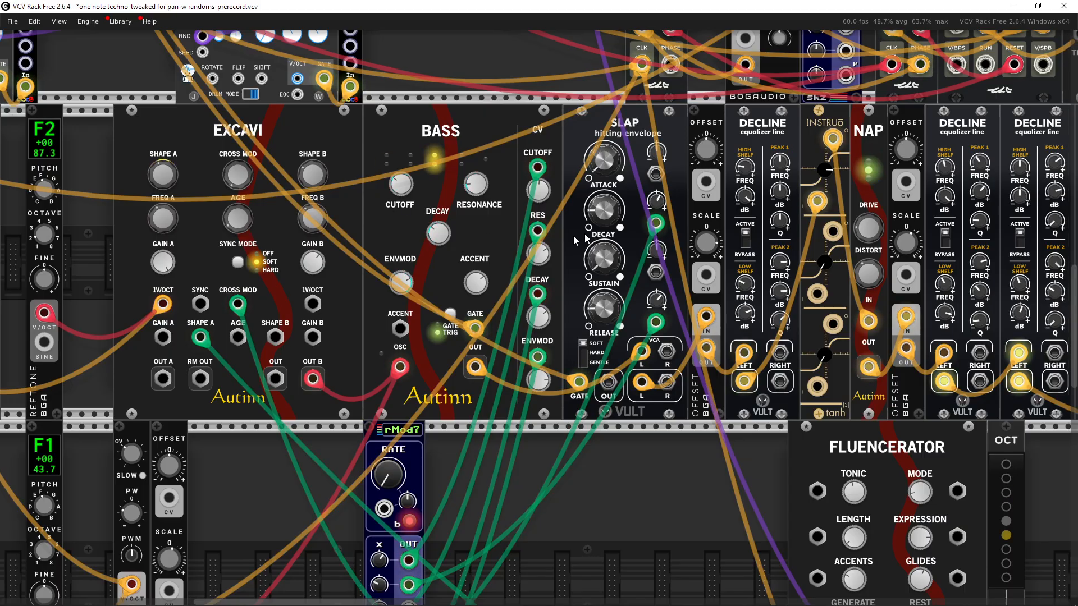
pyautogui.moveTo(402, 245); pyautogui.dragTo(341, 255)
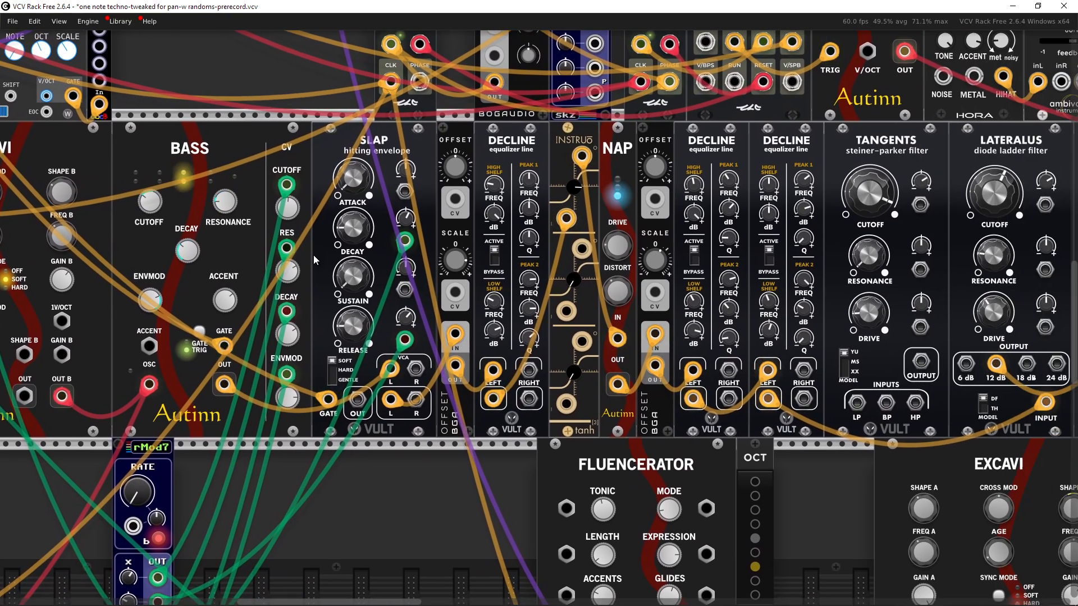
pyautogui.moveTo(448, 266); pyautogui.dragTo(550, 270)
pyautogui.scroll(-1, 562, 269)
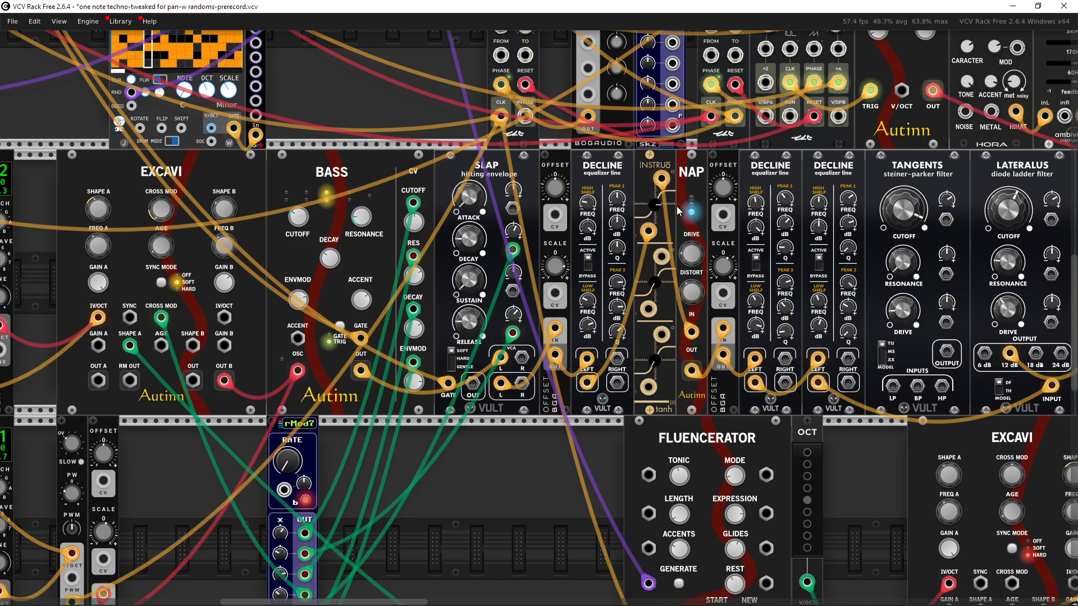
pyautogui.hscroll(5, 965, 222)
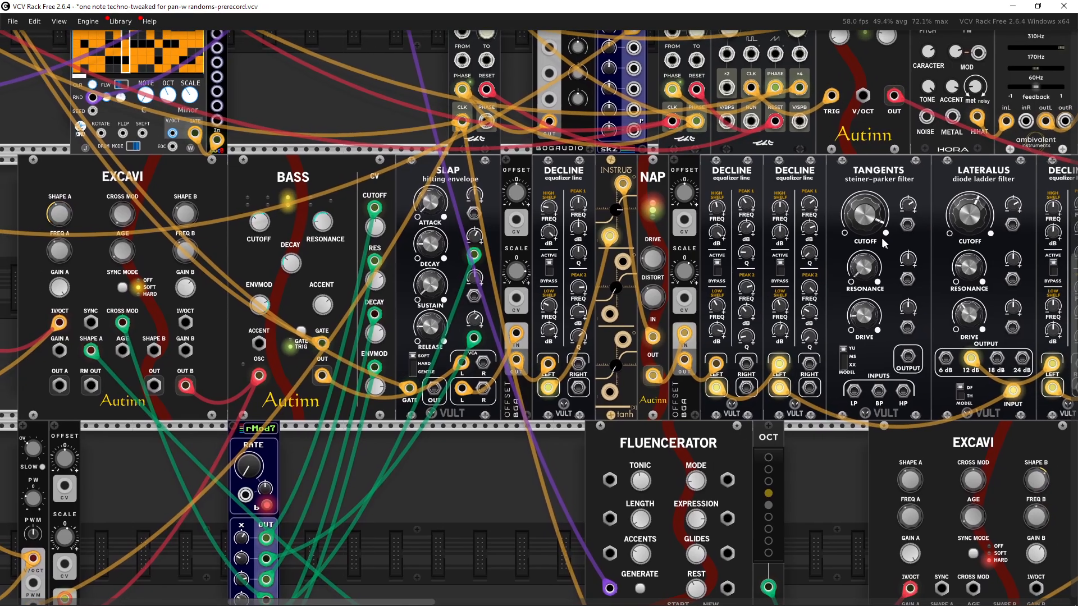
pyautogui.hscroll(-4, 816, 243)
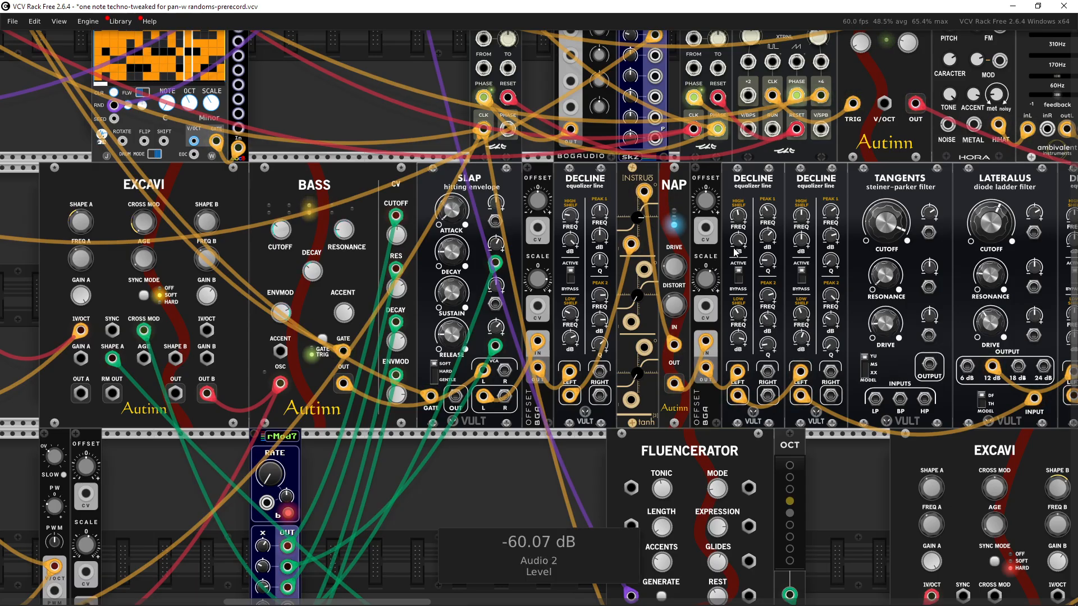
pyautogui.moveTo(711, 265); pyautogui.dragTo(531, 280)
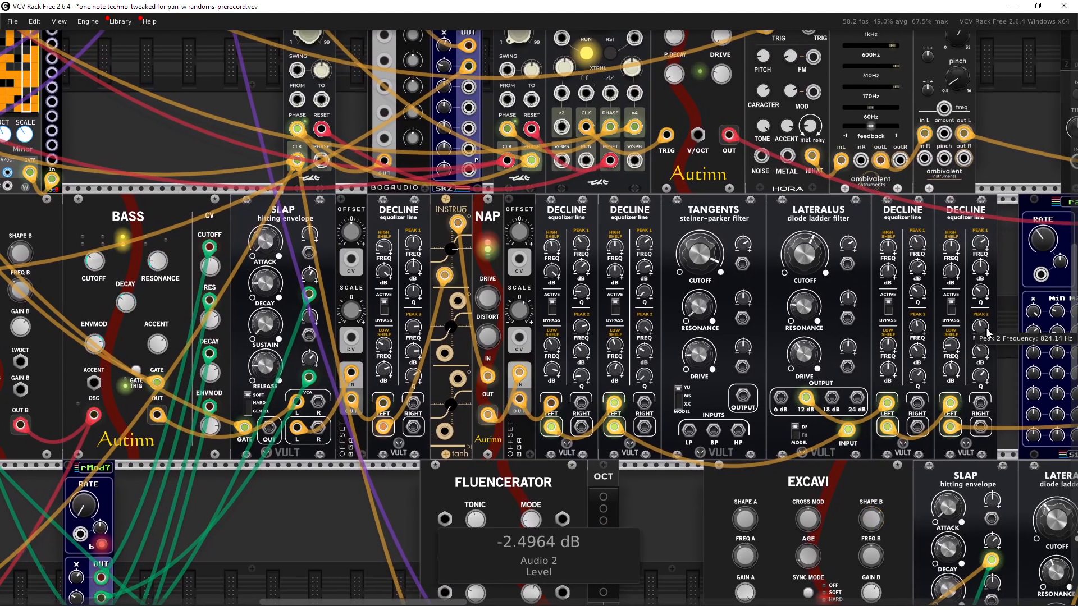
# Step: Select the group of effect modules from OFFSET through the DECLINE equalizers to highlight the processing chain
pyautogui.moveTo(1000, 333); pyautogui.dragTo(359, 315)
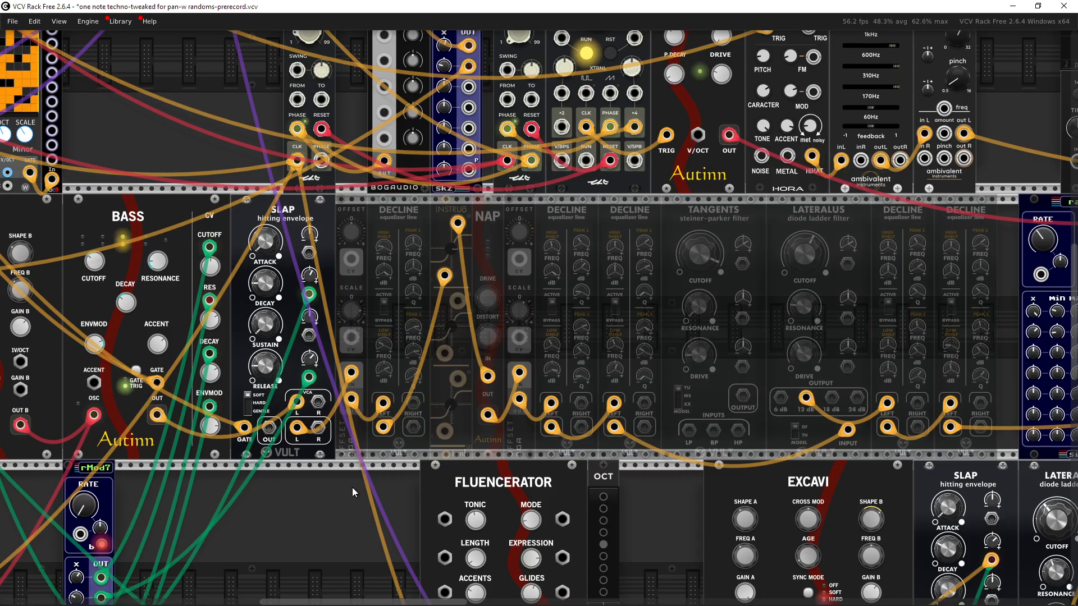
pyautogui.keyDown('shift'); pyautogui.click(350, 429); pyautogui.keyUp('shift')
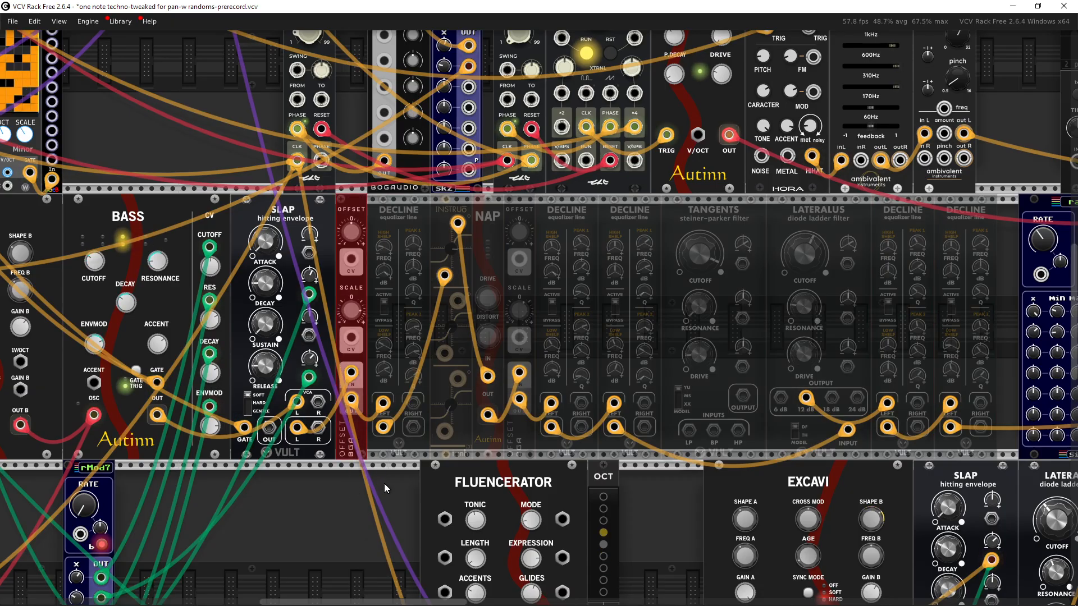
pyautogui.keyDown('shift'); pyautogui.click(400, 438); pyautogui.keyUp('shift')
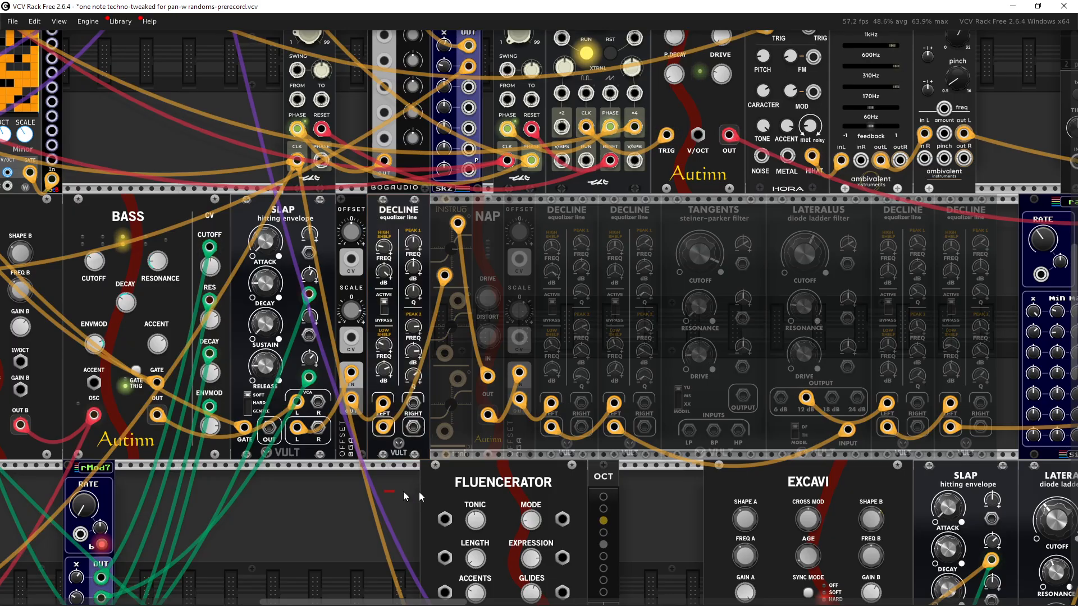
pyautogui.moveTo(494, 476); pyautogui.dragTo(536, 477)
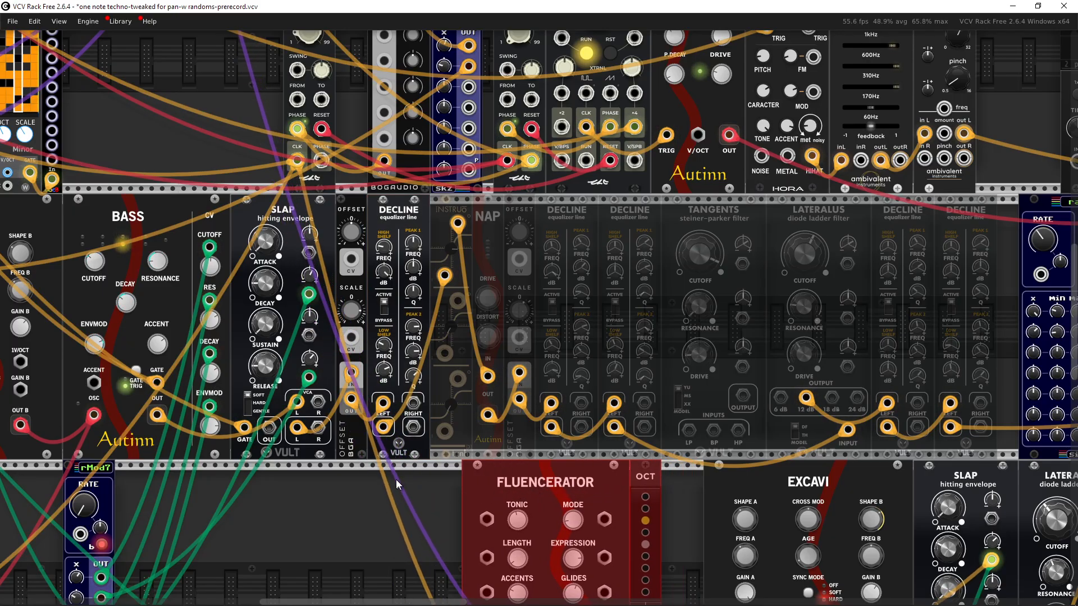
pyautogui.moveTo(395, 479); pyautogui.dragTo(347, 432)
pyautogui.moveTo(403, 479); pyautogui.dragTo(370, 477)
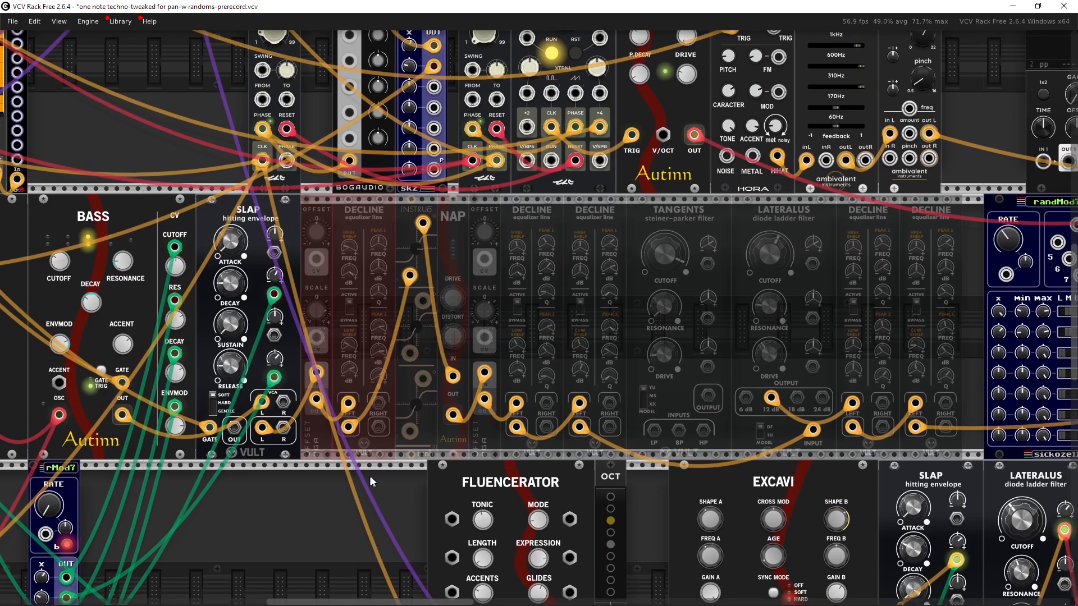
pyautogui.keyDown('shift'); pyautogui.click(416, 420); pyautogui.keyUp('shift')
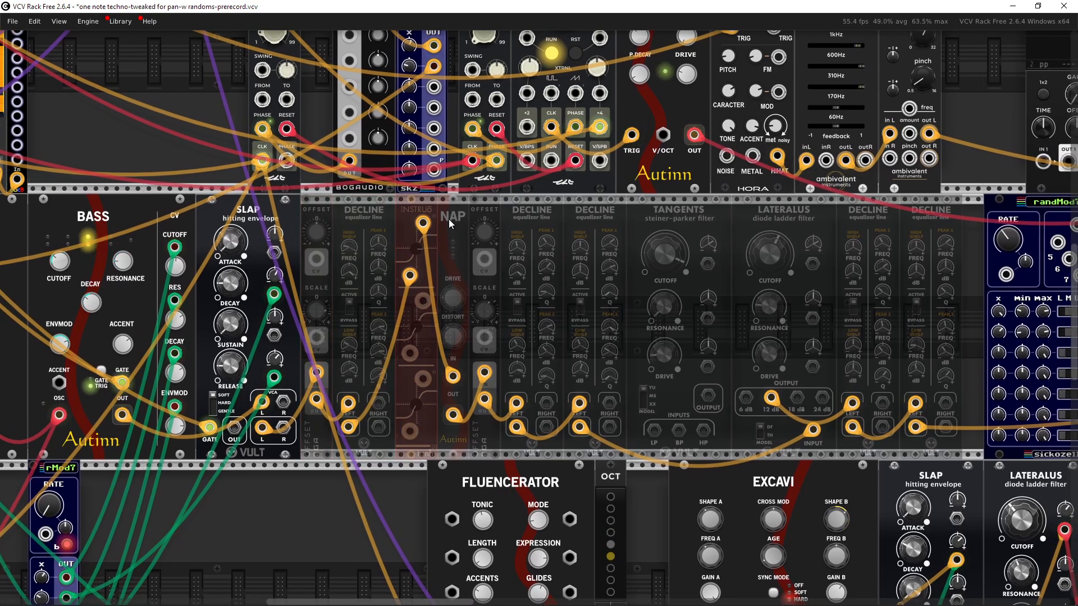
pyautogui.moveTo(444, 221); pyautogui.dragTo(379, 331)
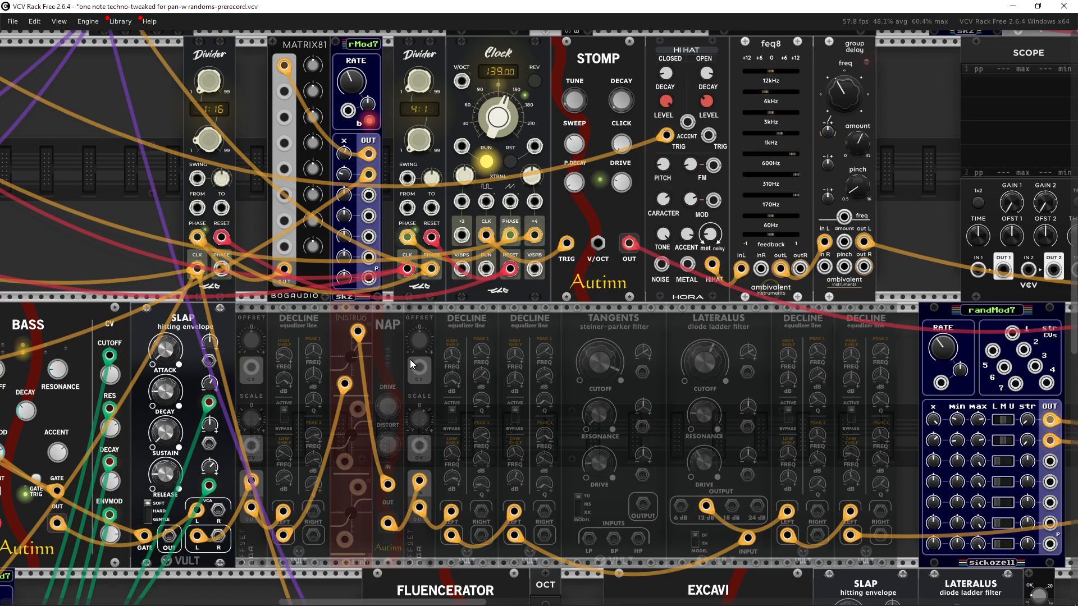
pyautogui.moveTo(590, 362)
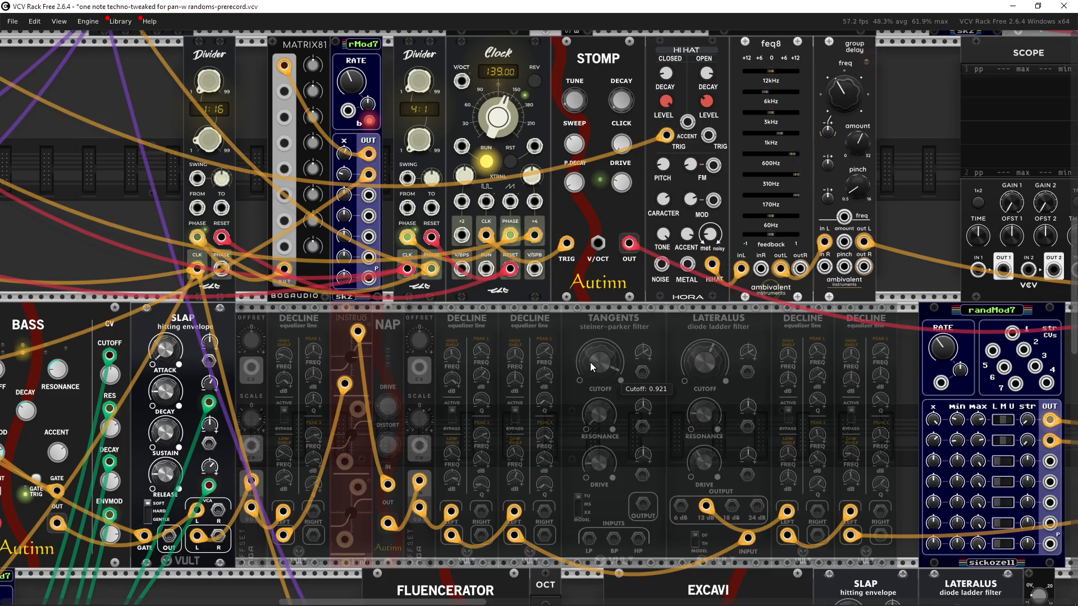
pyautogui.moveTo(719, 378)
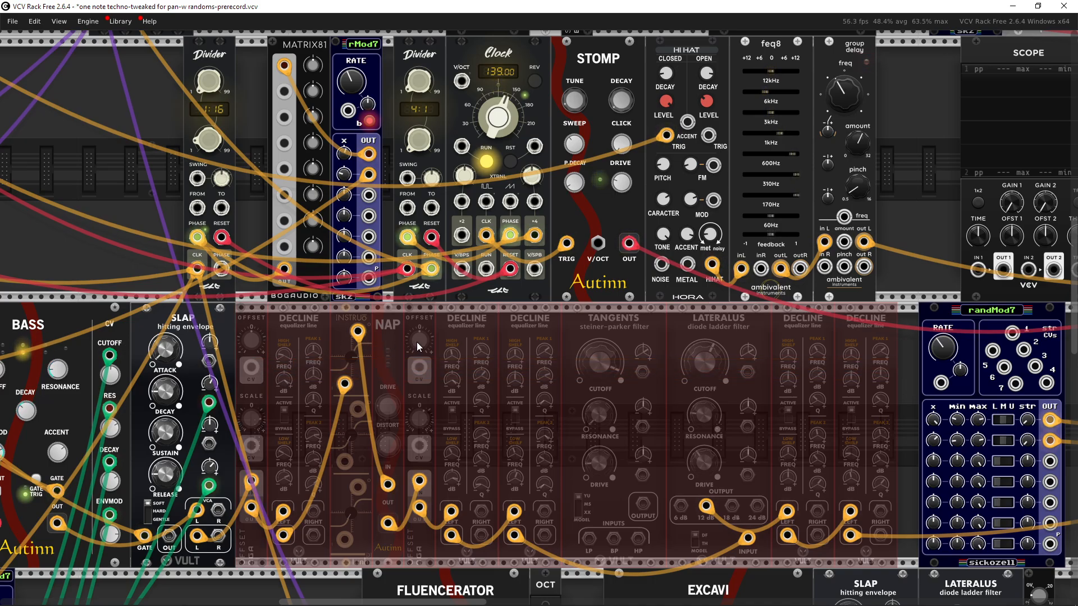
pyautogui.scroll(-2, 663, 365)
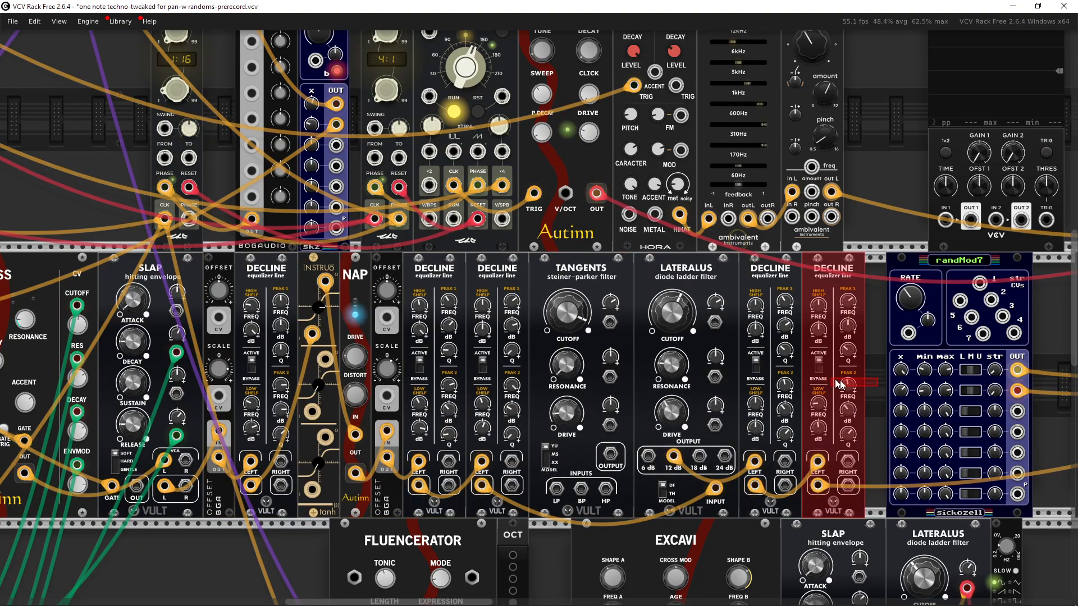
pyautogui.scroll(2, 746, 351)
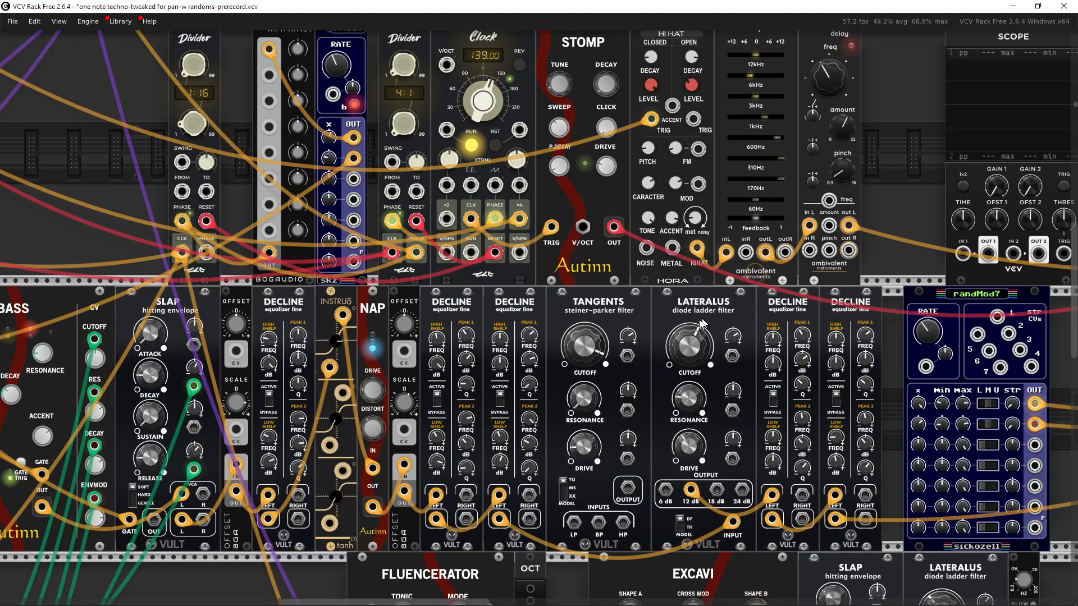
pyautogui.scroll(4, 618, 331)
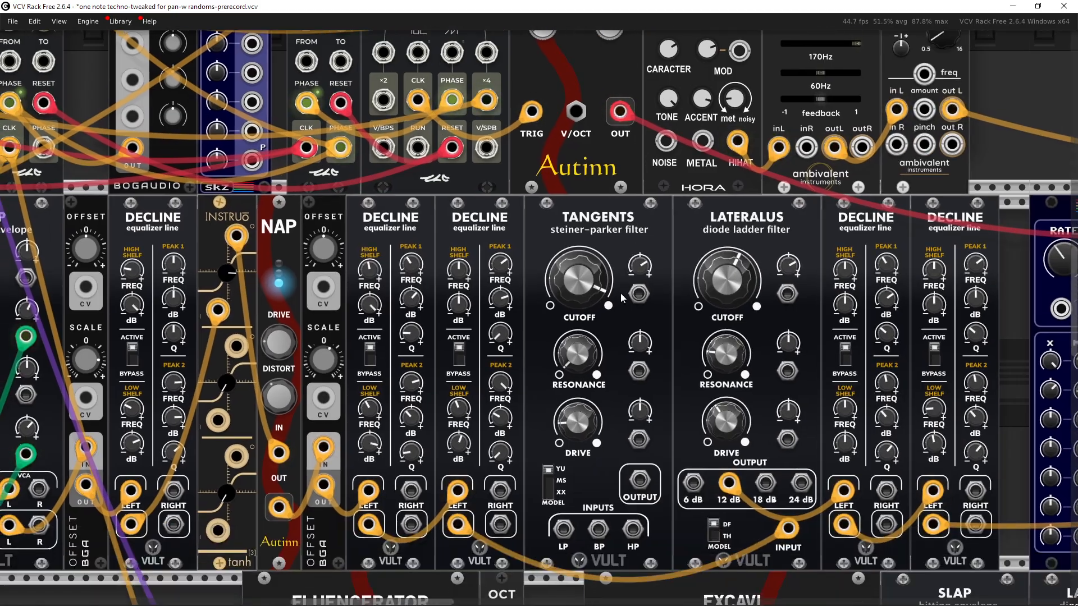
# Step: Open the TANGENTS filter's module menu to view its plugin info
pyautogui.scroll(-4, 612, 317)
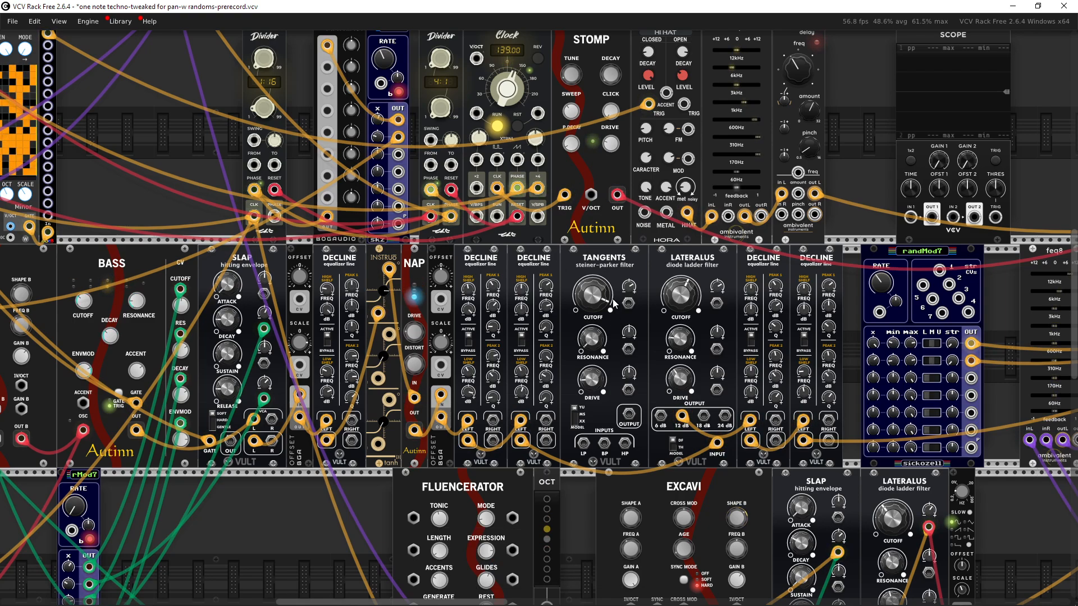
pyautogui.scroll(4, 614, 303)
pyautogui.rightClick(580, 213)
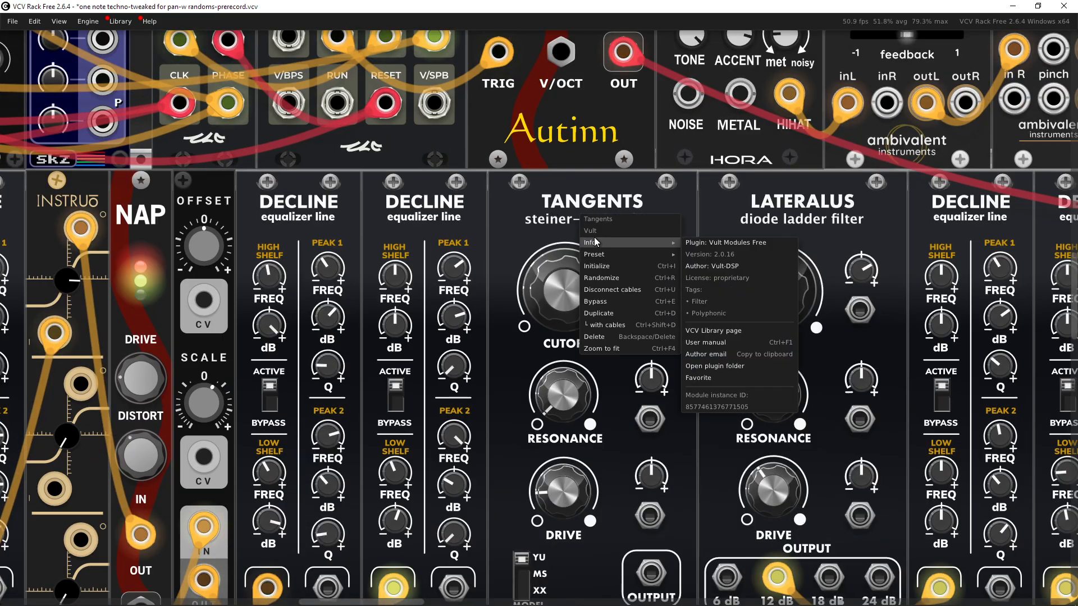
pyautogui.click(527, 228)
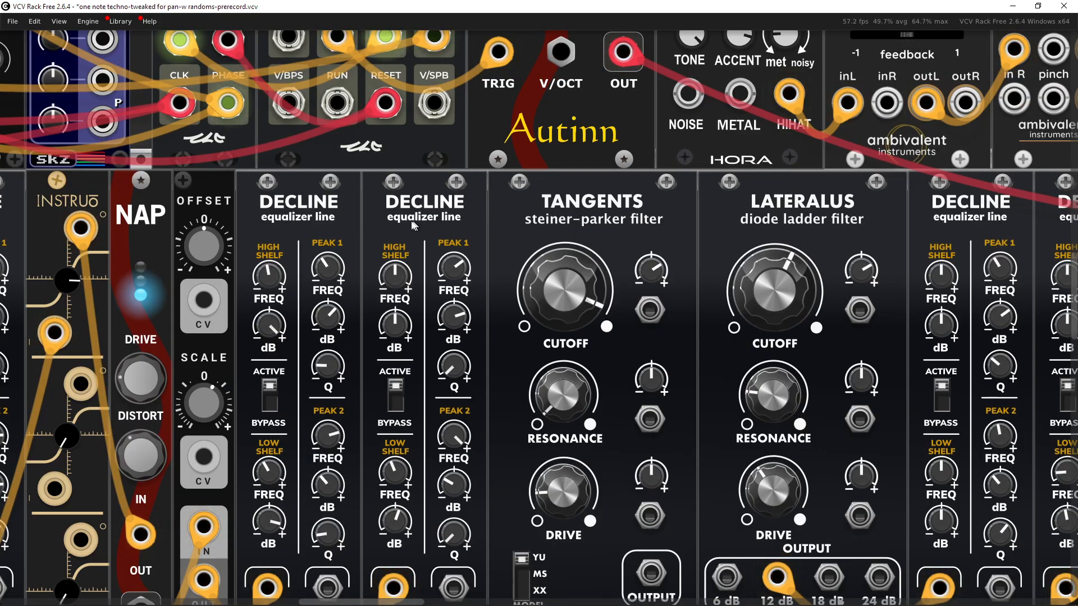
# Step: Examine the filter and equalizer chain through to the CHAN-OUT output module
pyautogui.moveTo(482, 222); pyautogui.dragTo(581, 196)
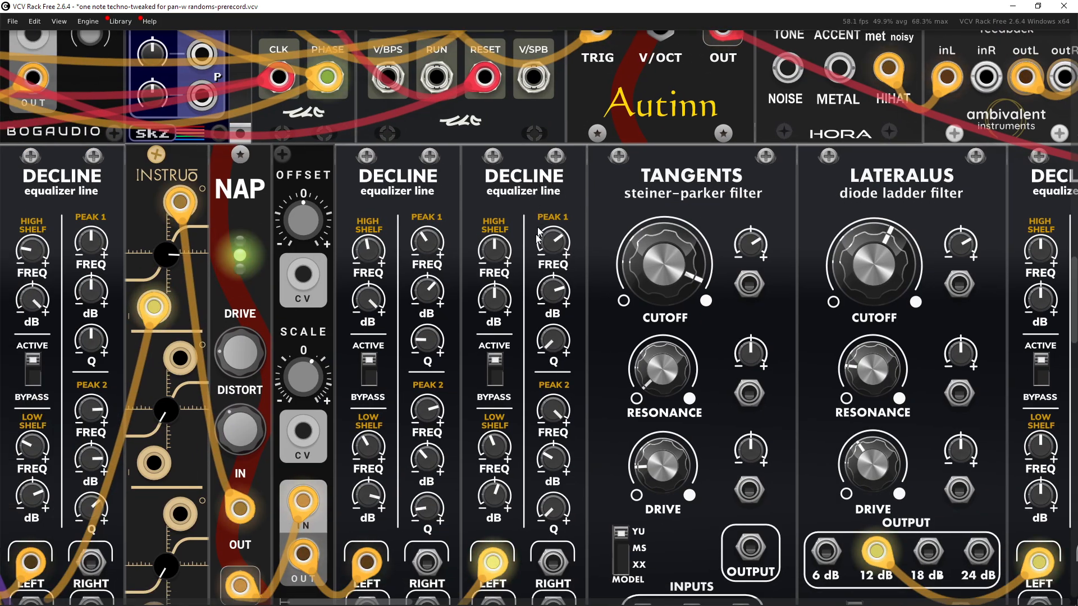
pyautogui.scroll(-3, 546, 363)
pyautogui.moveTo(558, 356); pyautogui.dragTo(749, 353)
pyautogui.keyDown('shift'); pyautogui.click(306, 253); pyautogui.keyUp('shift')
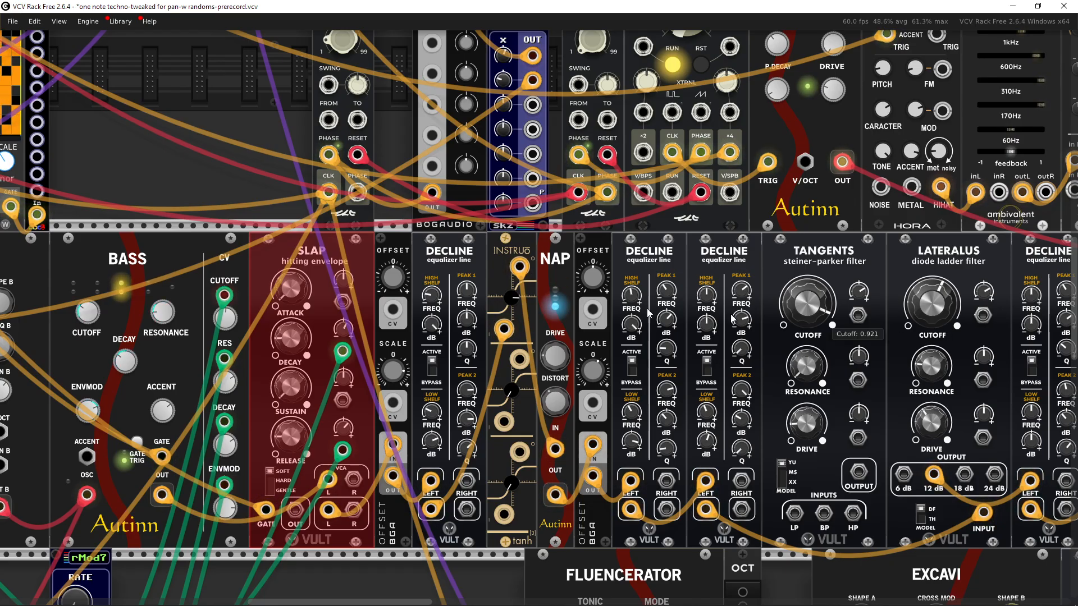
pyautogui.moveTo(744, 358); pyautogui.dragTo(582, 368)
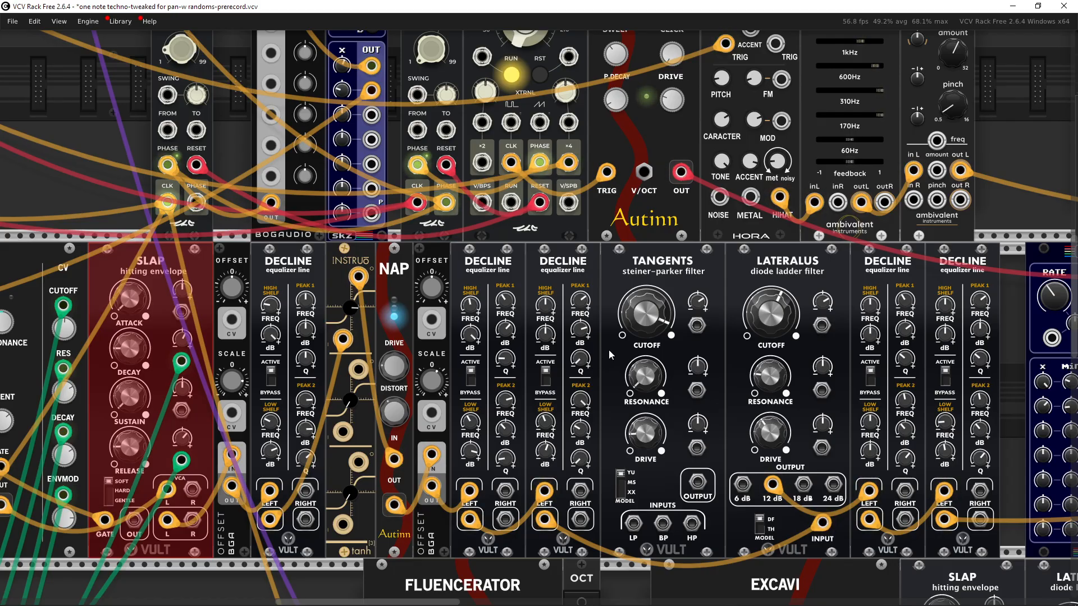
pyautogui.moveTo(440, 360); pyautogui.dragTo(517, 303)
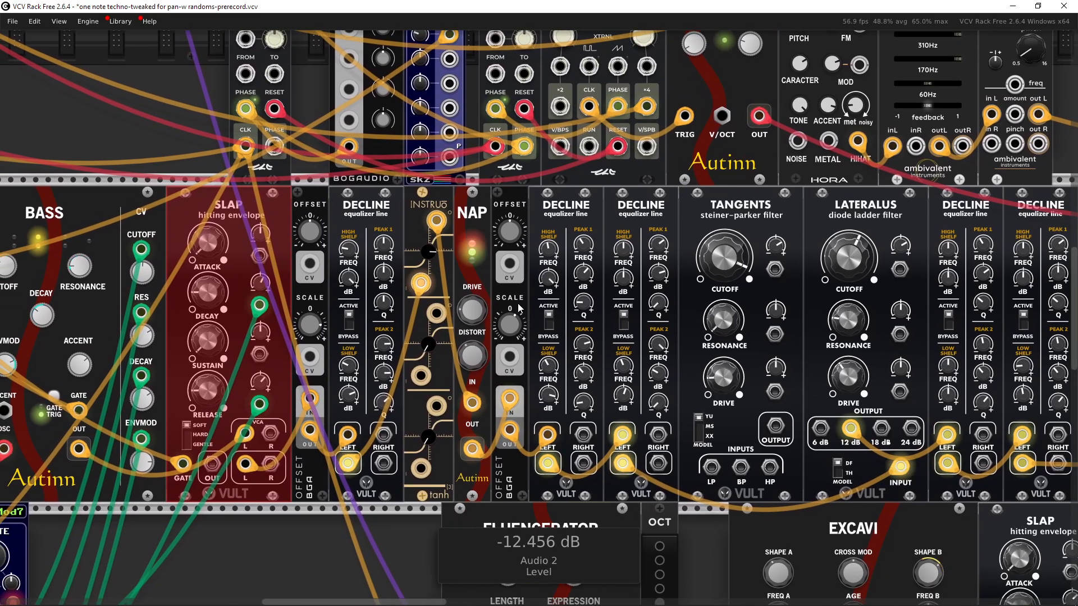
pyautogui.moveTo(665, 310); pyautogui.dragTo(382, 312)
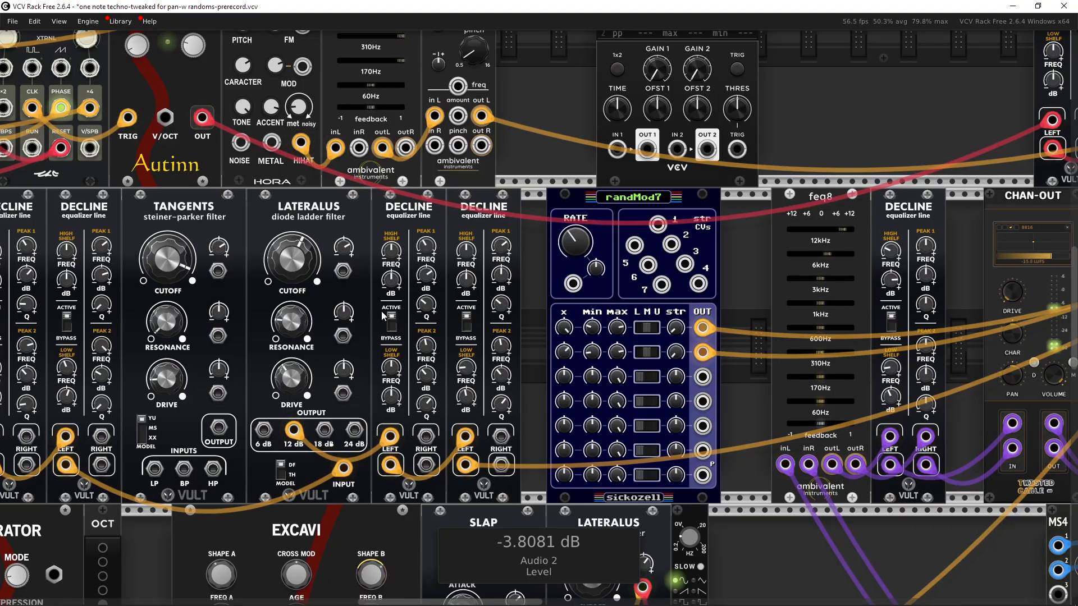
# Step: Pan across the rack to examine the BASS and EXCAVI voice modules and their randMod7 modulators
pyautogui.moveTo(35, 343); pyautogui.dragTo(731, 300)
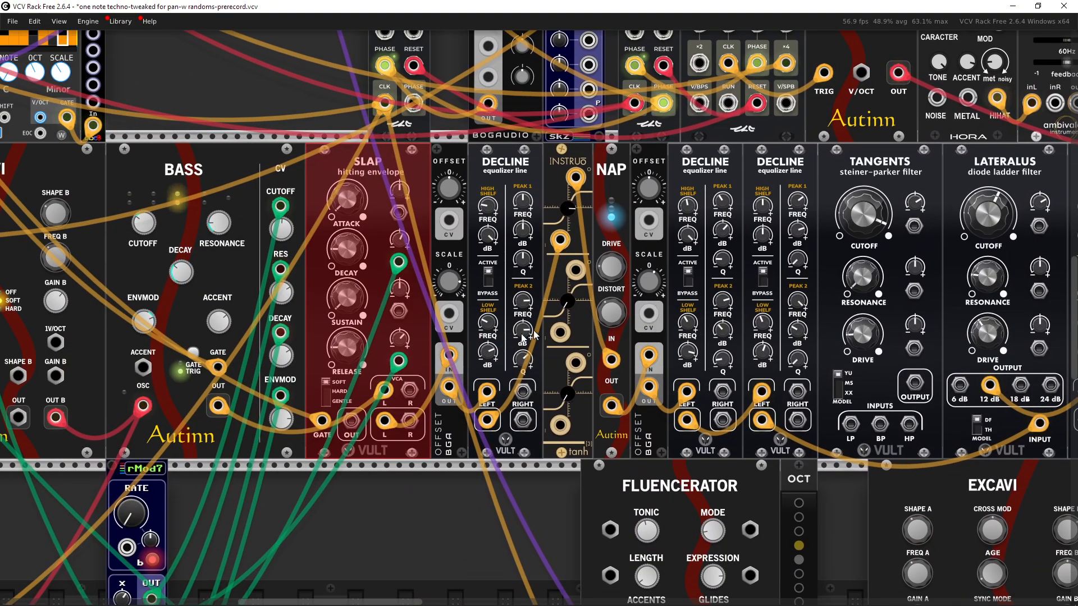
pyautogui.moveTo(431, 489); pyautogui.dragTo(605, 365)
pyautogui.scroll(-2, 596, 405)
pyautogui.moveTo(596, 405); pyautogui.dragTo(618, 416)
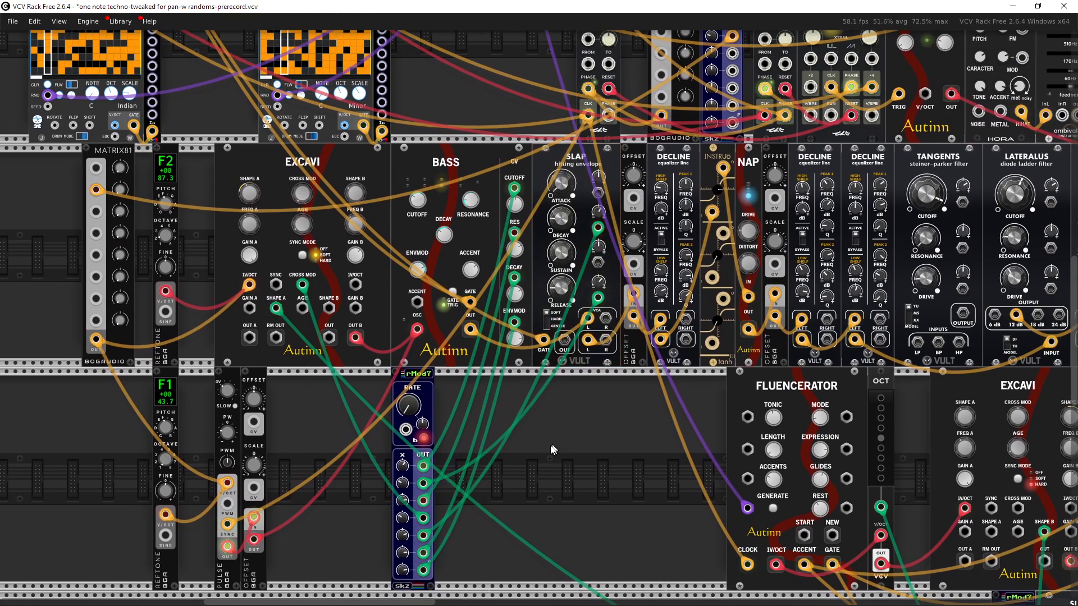
pyautogui.moveTo(550, 447); pyautogui.dragTo(273, 245)
pyautogui.moveTo(405, 401); pyautogui.dragTo(492, 431)
pyautogui.moveTo(275, 273); pyautogui.dragTo(221, 314)
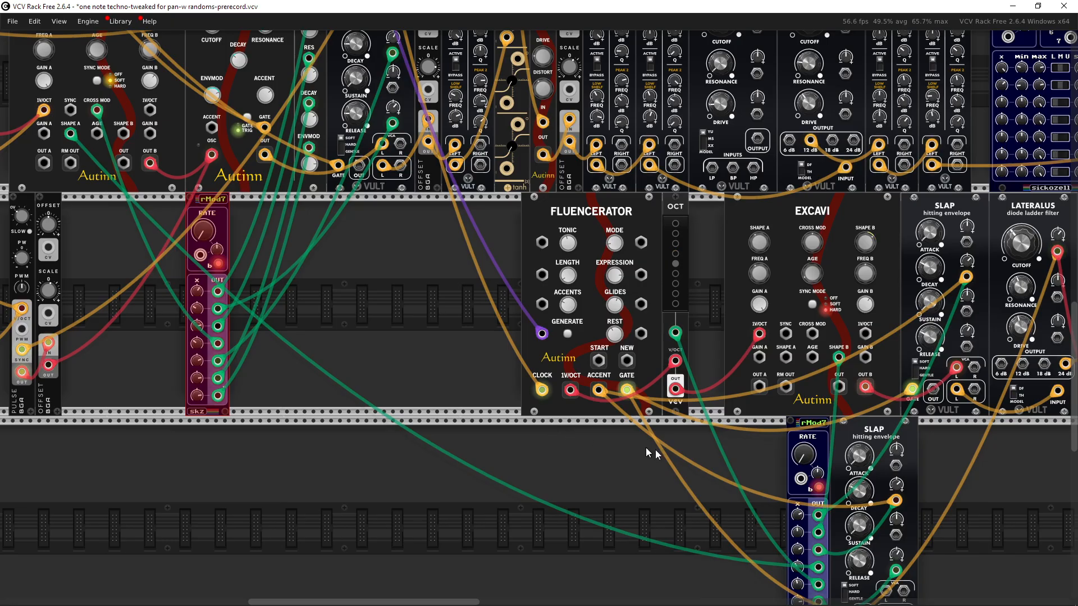
# Step: Toggle bypass on the randMod7 modulators to compare the bass sound with and without random modulation
pyautogui.hotkey('ctrl', 'e')
pyautogui.moveTo(768, 480); pyautogui.dragTo(798, 481)
pyautogui.hotkey('ctrl', 'e')
pyautogui.moveTo(435, 388); pyautogui.dragTo(493, 440)
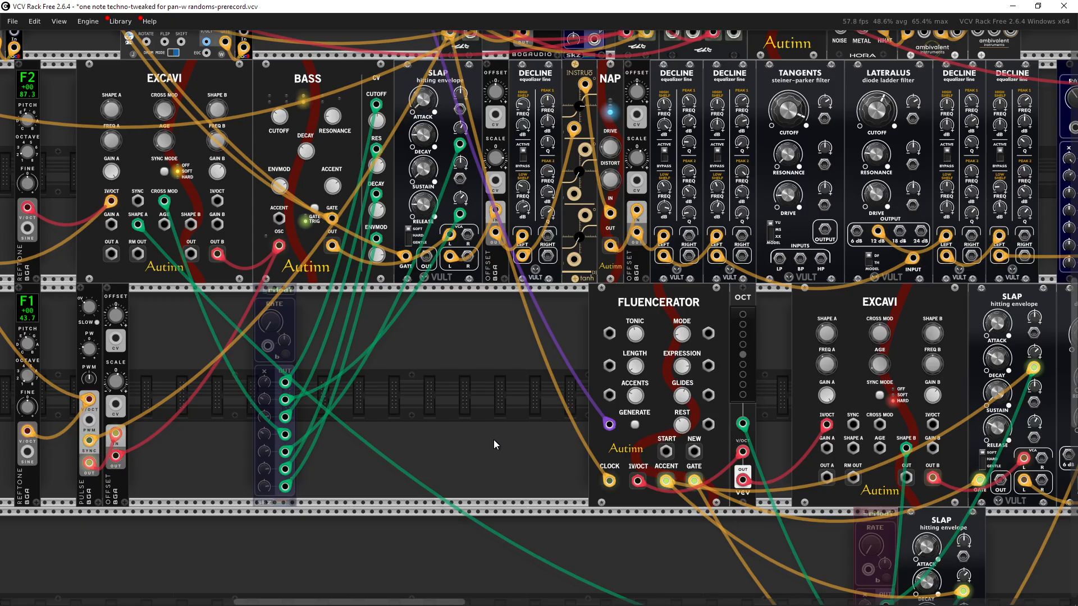
pyautogui.scroll(-3, 494, 439)
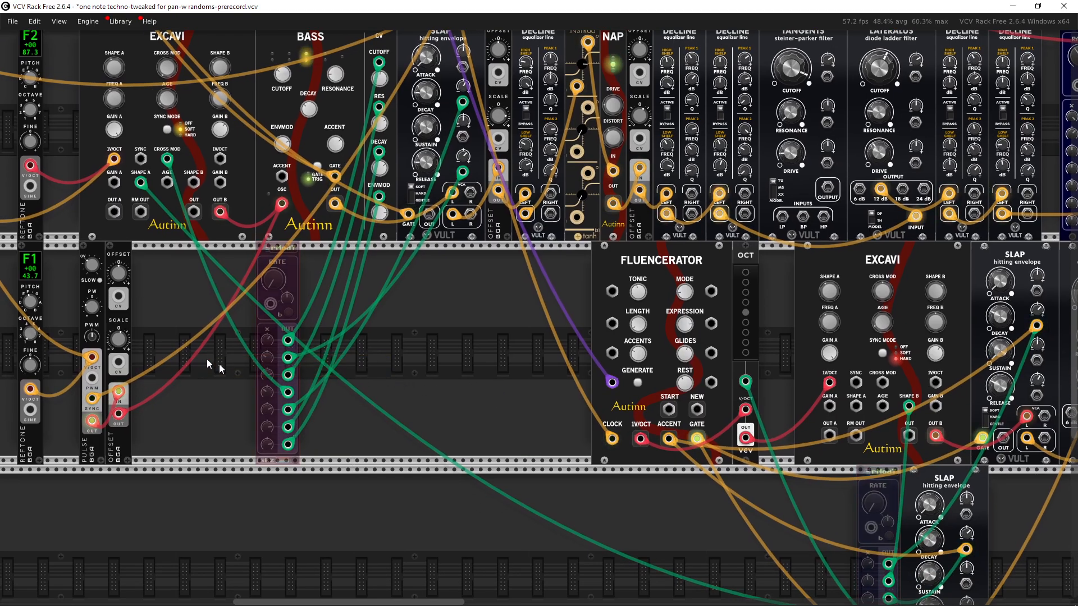
pyautogui.moveTo(469, 393); pyautogui.dragTo(418, 343)
pyautogui.hotkey('ctrl', 'e')
pyautogui.moveTo(781, 490); pyautogui.dragTo(829, 476)
pyautogui.hotkey('ctrl', 'e')
pyautogui.moveTo(446, 337); pyautogui.dragTo(563, 488)
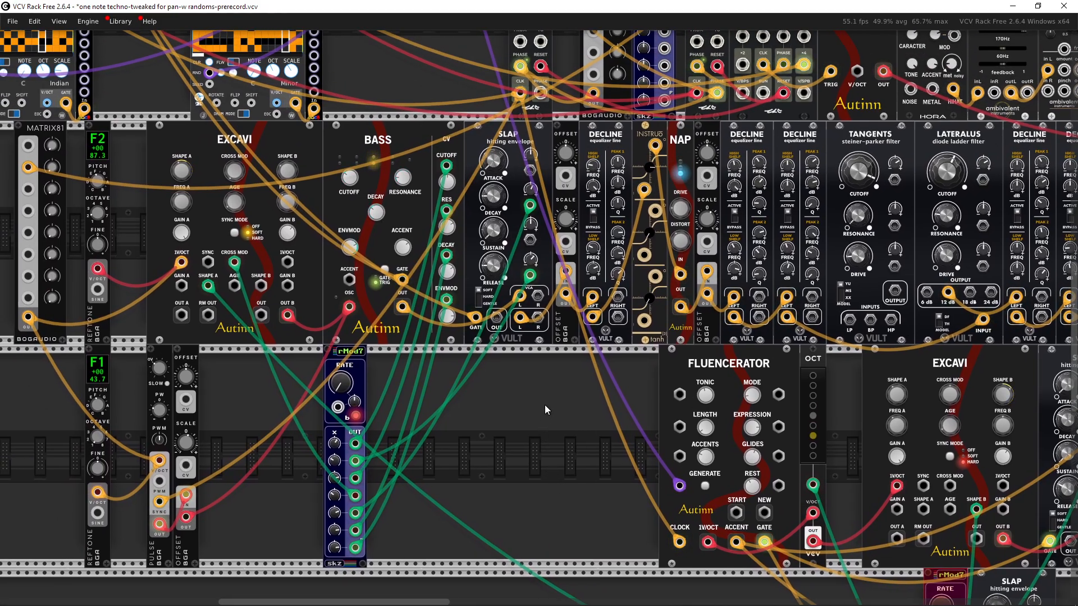
pyautogui.moveTo(545, 405); pyautogui.dragTo(625, 462)
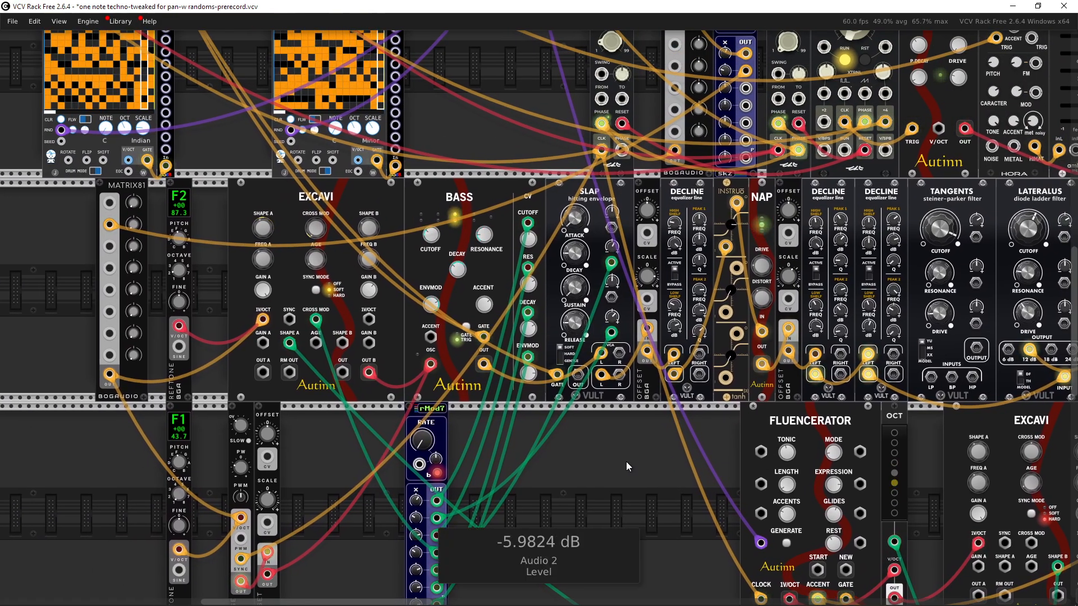
# Step: Unsolo the bass channel on the MixMaster mixer and mute the lead and swel channels
pyautogui.moveTo(598, 447); pyautogui.dragTo(739, 523)
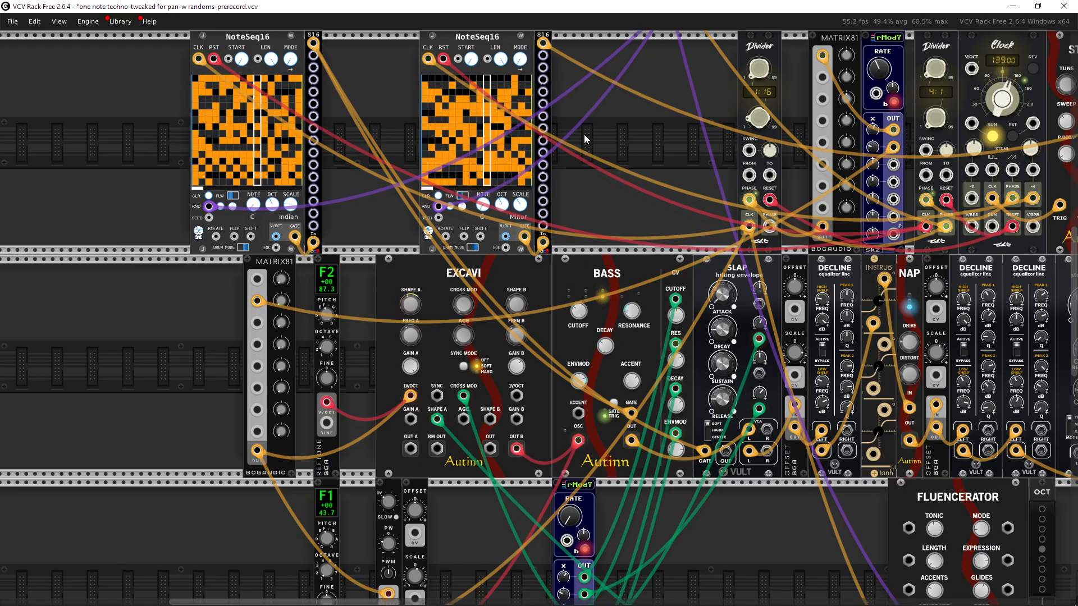
pyautogui.moveTo(584, 134); pyautogui.dragTo(185, 214)
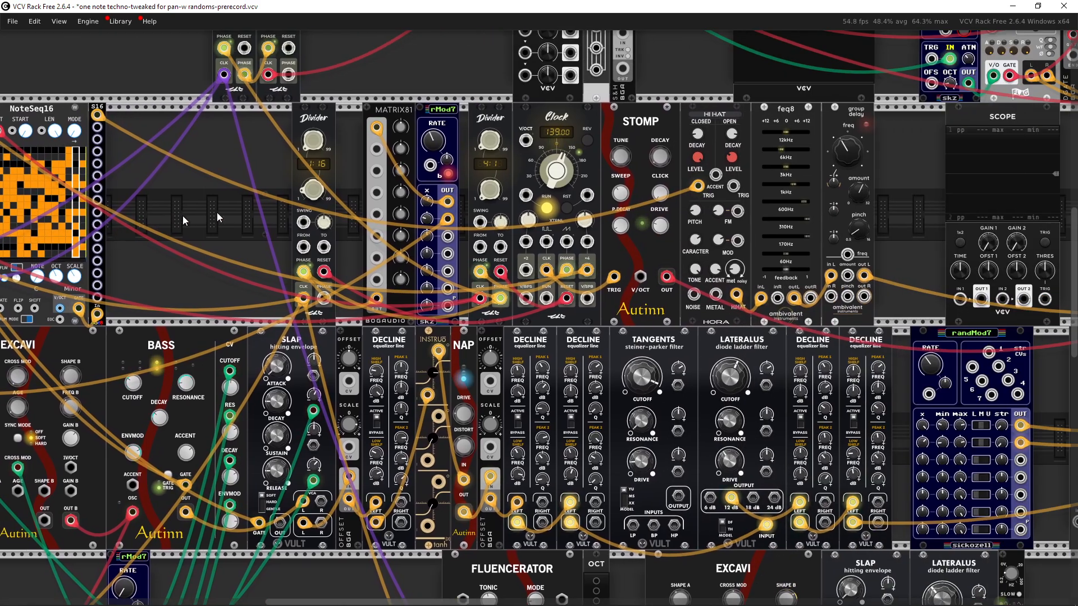
pyautogui.moveTo(949, 258); pyautogui.dragTo(205, 210)
pyautogui.moveTo(780, 264); pyautogui.dragTo(250, 321)
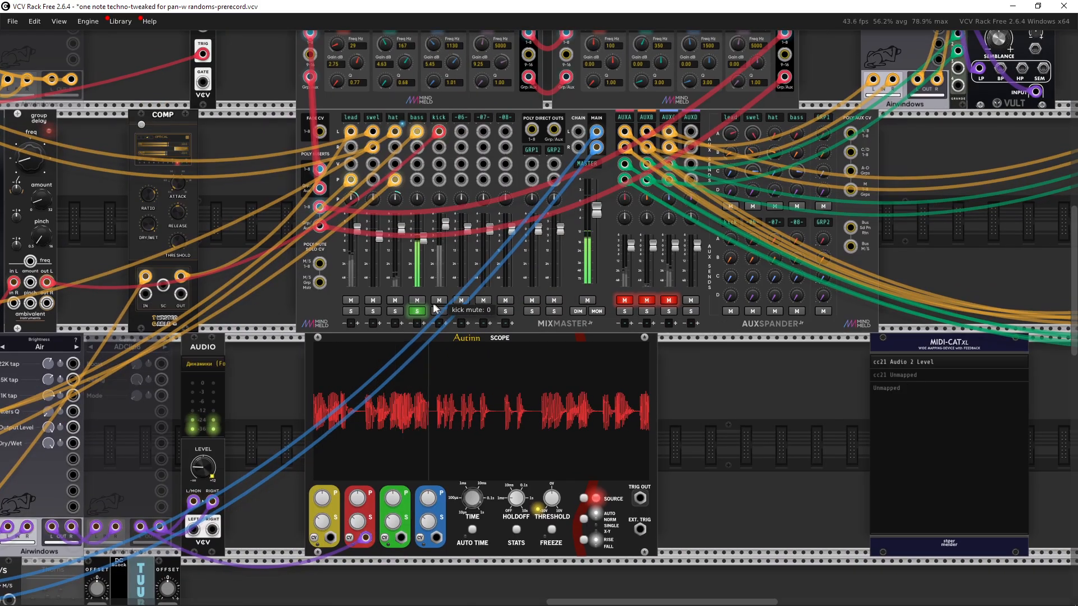
pyautogui.click(417, 311)
pyautogui.moveTo(378, 319); pyautogui.dragTo(480, 339)
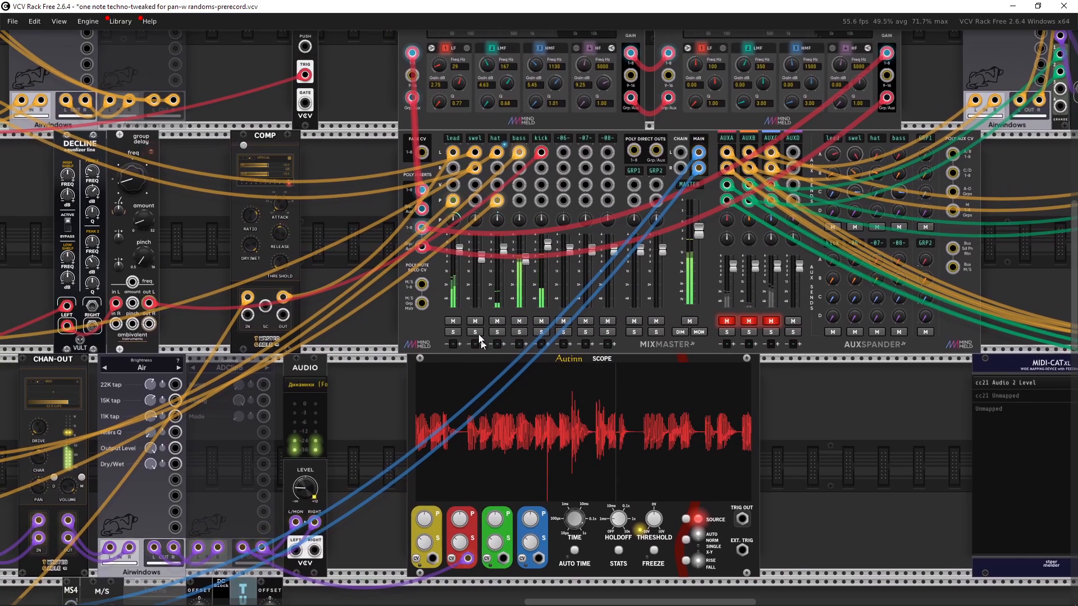
pyautogui.click(452, 322)
pyautogui.click(475, 322)
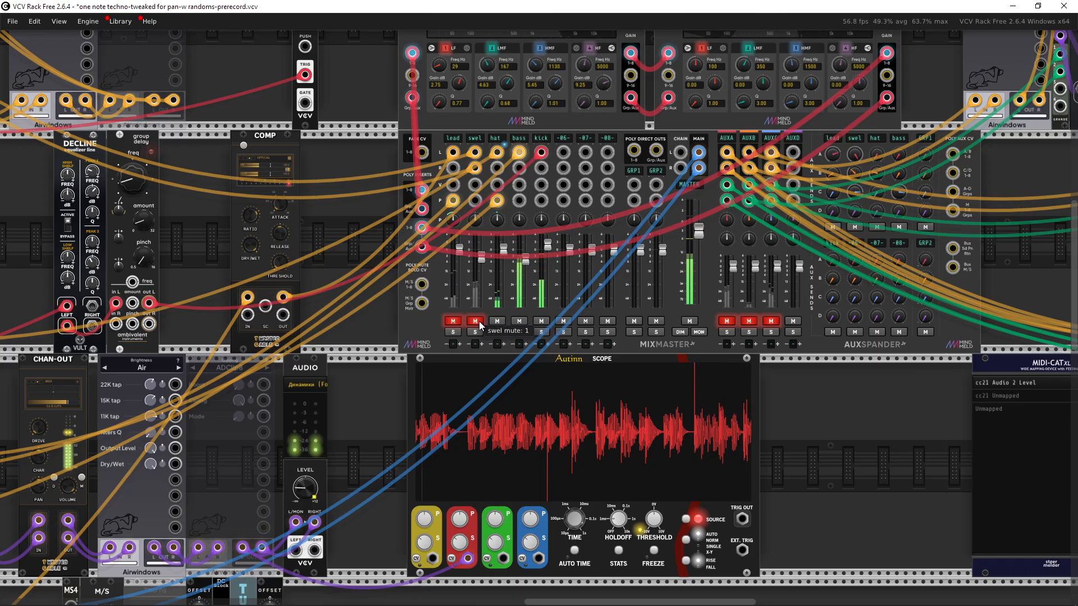
# Step: Unmute the lead and swel channels on the mixer and toggle the lead channel's solo
pyautogui.moveTo(354, 336); pyautogui.dragTo(688, 326)
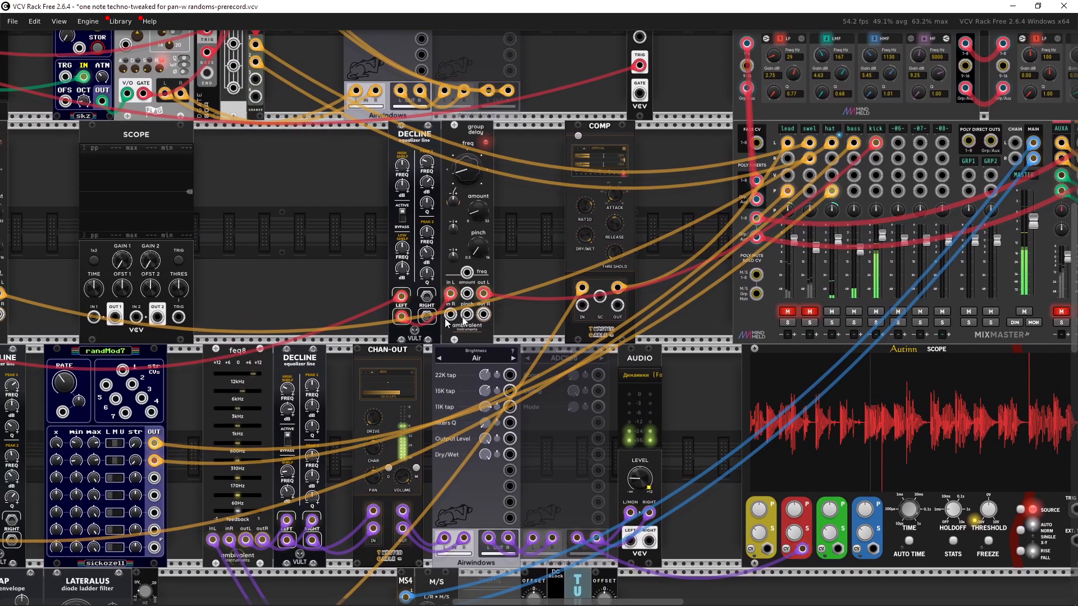
pyautogui.moveTo(446, 322); pyautogui.dragTo(784, 340)
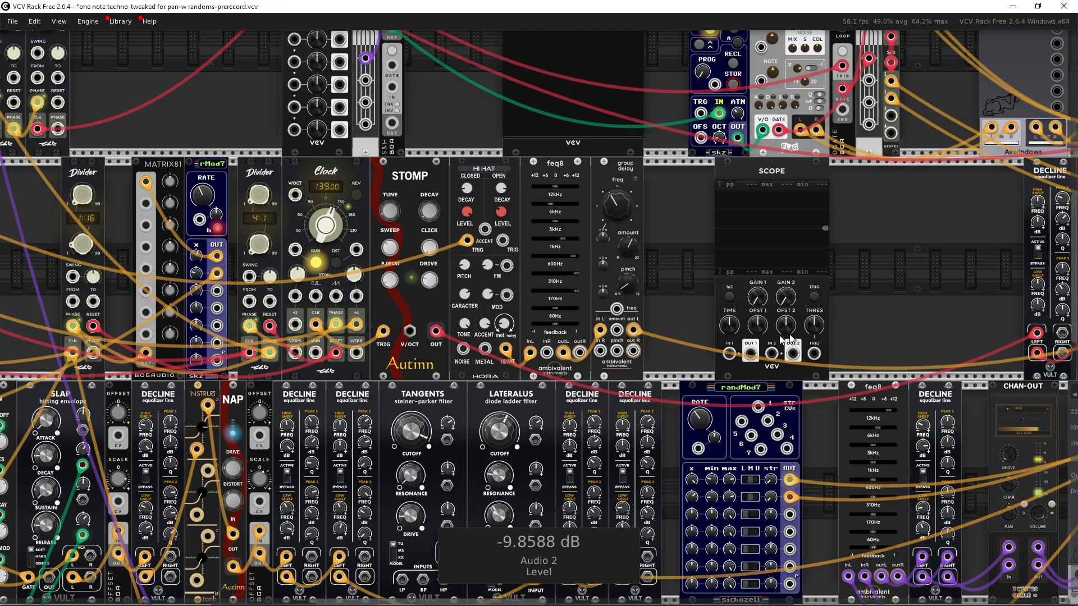
pyautogui.moveTo(685, 344); pyautogui.dragTo(363, 342)
pyautogui.moveTo(654, 318); pyautogui.dragTo(329, 321)
pyautogui.moveTo(610, 308); pyautogui.dragTo(425, 332)
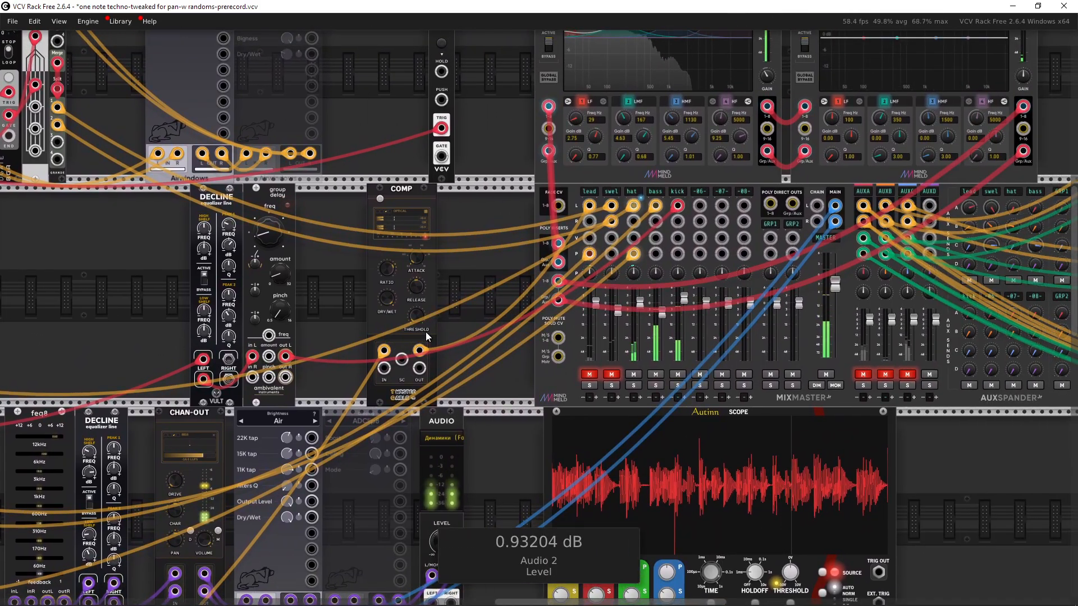
pyautogui.moveTo(441, 541); pyautogui.dragTo(441, 605)
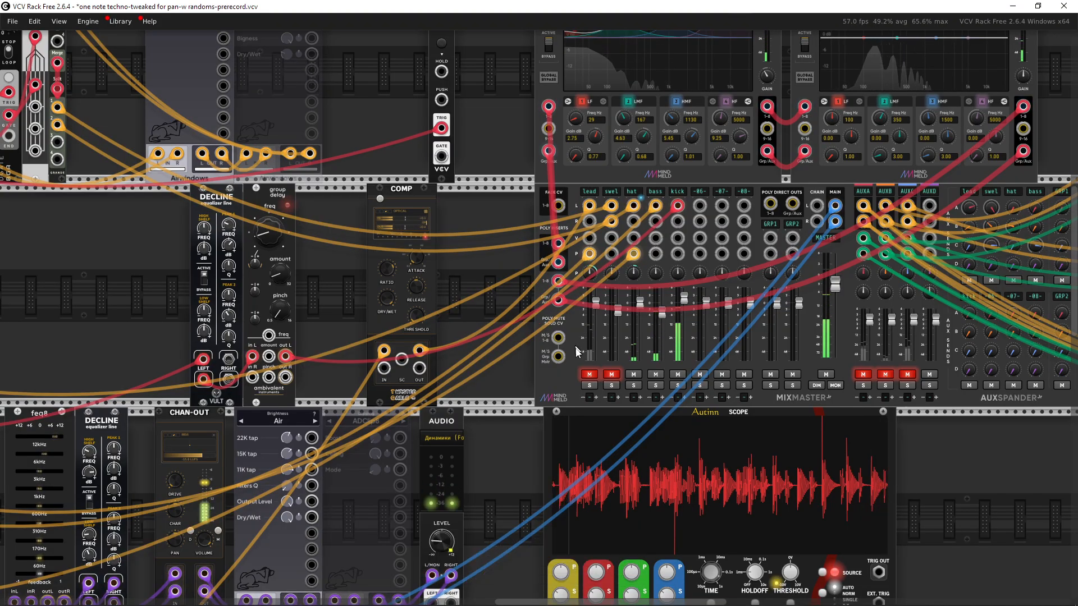
pyautogui.moveTo(534, 356); pyautogui.dragTo(522, 355)
pyautogui.click(578, 373)
pyautogui.click(599, 373)
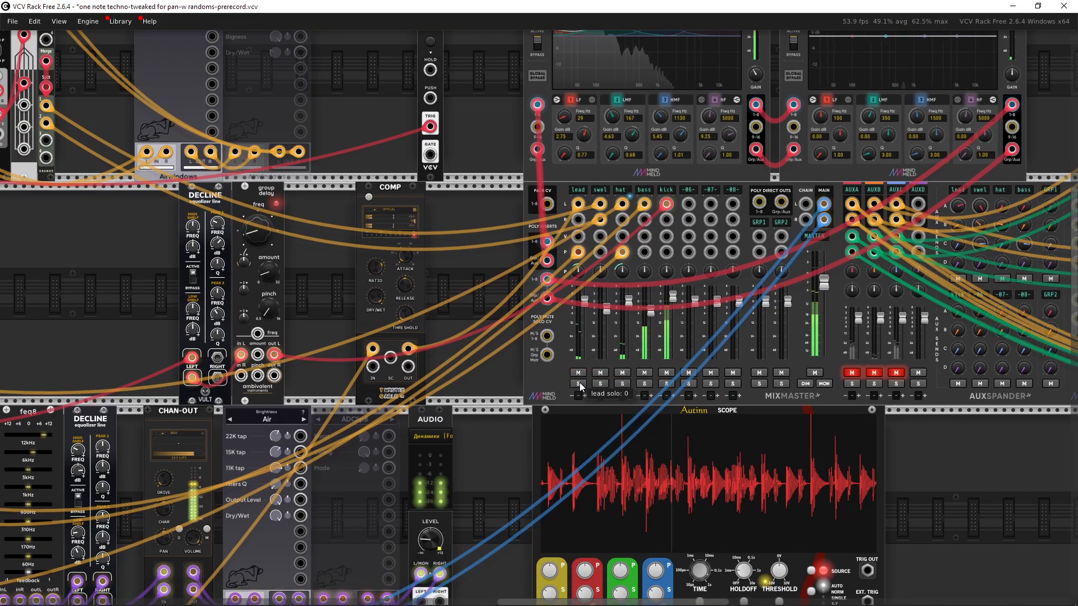
pyautogui.click(580, 384)
# Step: Navigate to the FLUENCERATOR sequencer and inspect its MODE setting
pyautogui.moveTo(428, 391); pyautogui.dragTo(1072, 197)
pyautogui.scroll(-2, 437, 375)
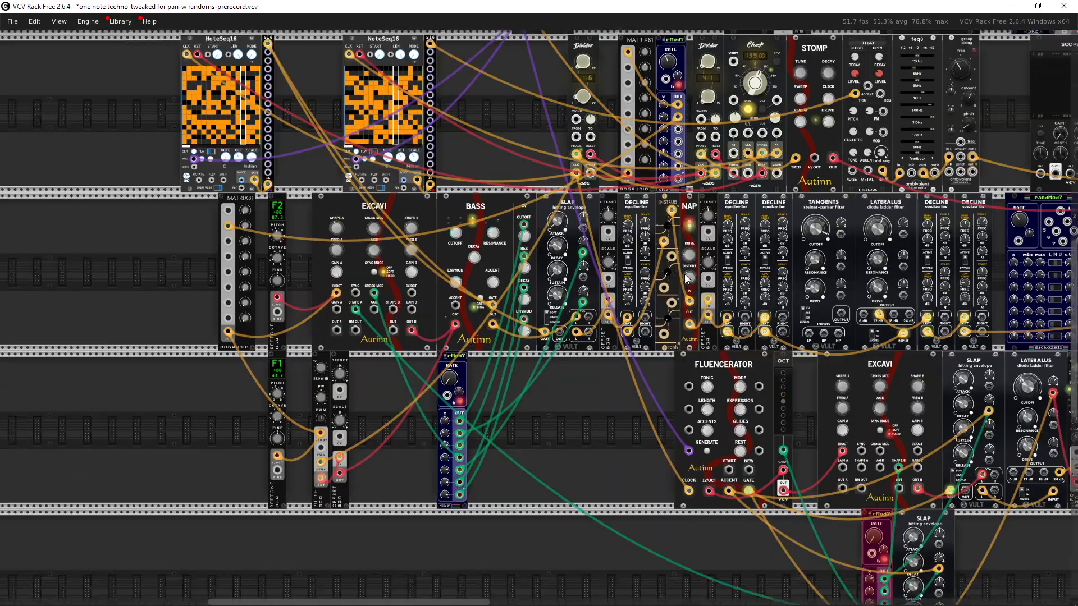
pyautogui.moveTo(562, 384); pyautogui.dragTo(356, 292)
pyautogui.scroll(2, 560, 395)
pyautogui.scroll(-1, 370, 346)
pyautogui.moveTo(369, 346); pyautogui.dragTo(279, 351)
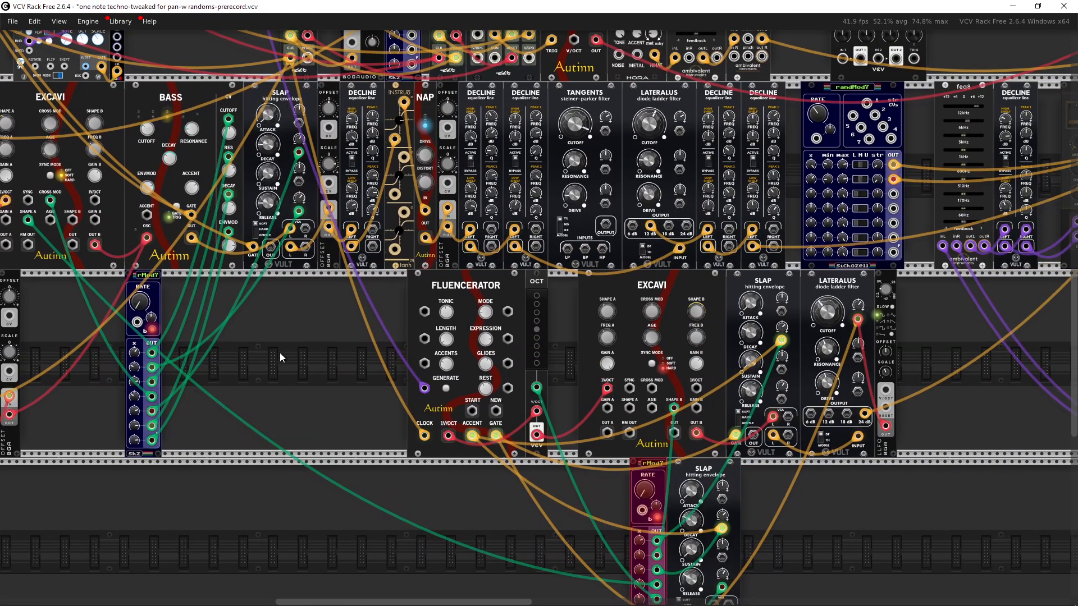
pyautogui.scroll(1, 290, 336)
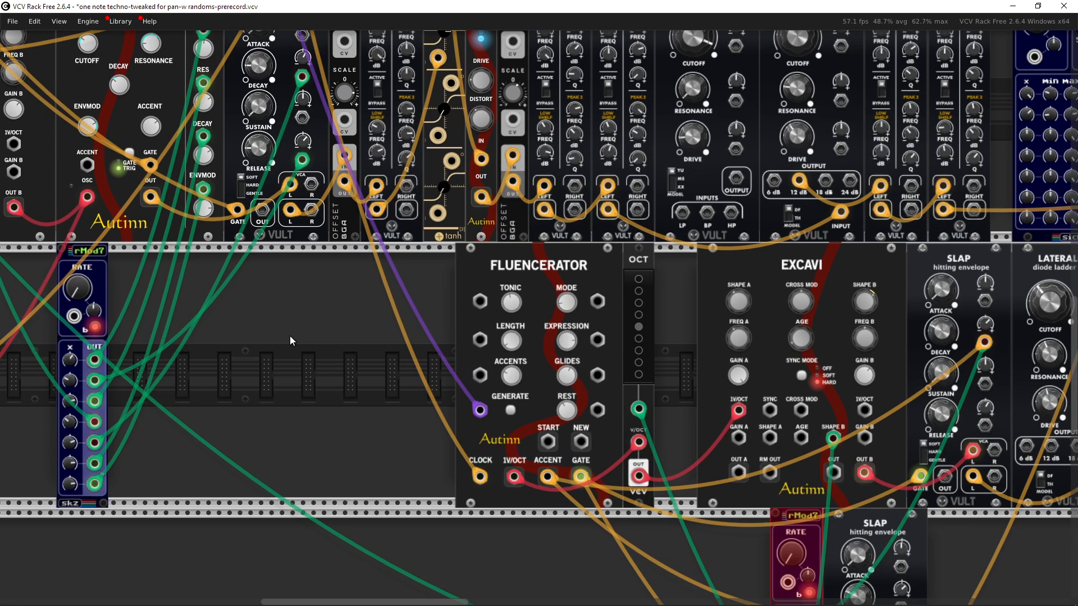
pyautogui.scroll(3, 359, 318)
pyautogui.moveTo(535, 316); pyautogui.dragTo(422, 267)
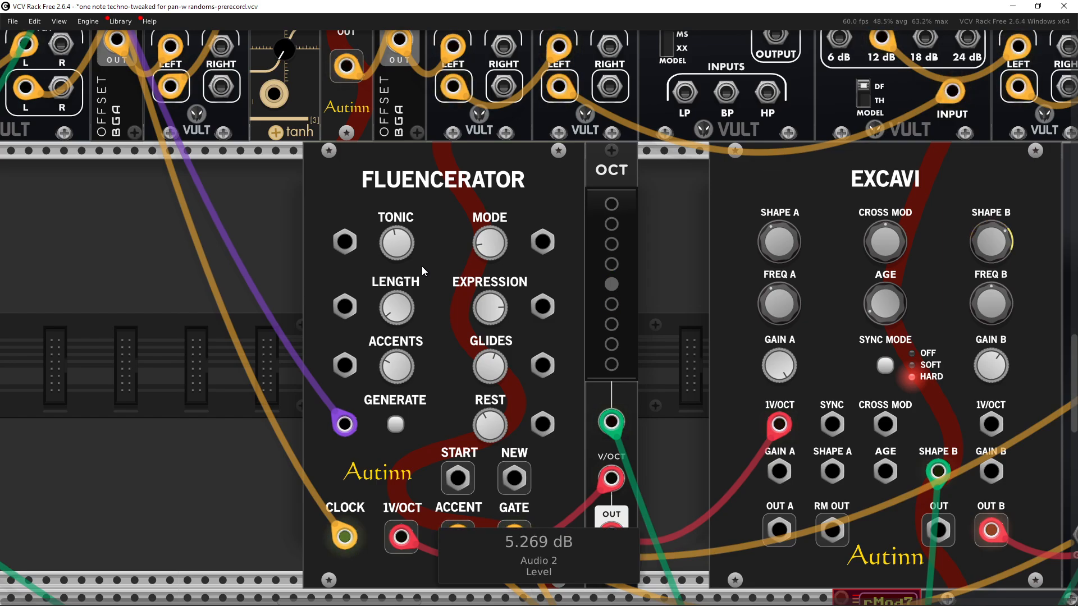
pyautogui.moveTo(426, 267); pyautogui.dragTo(494, 225)
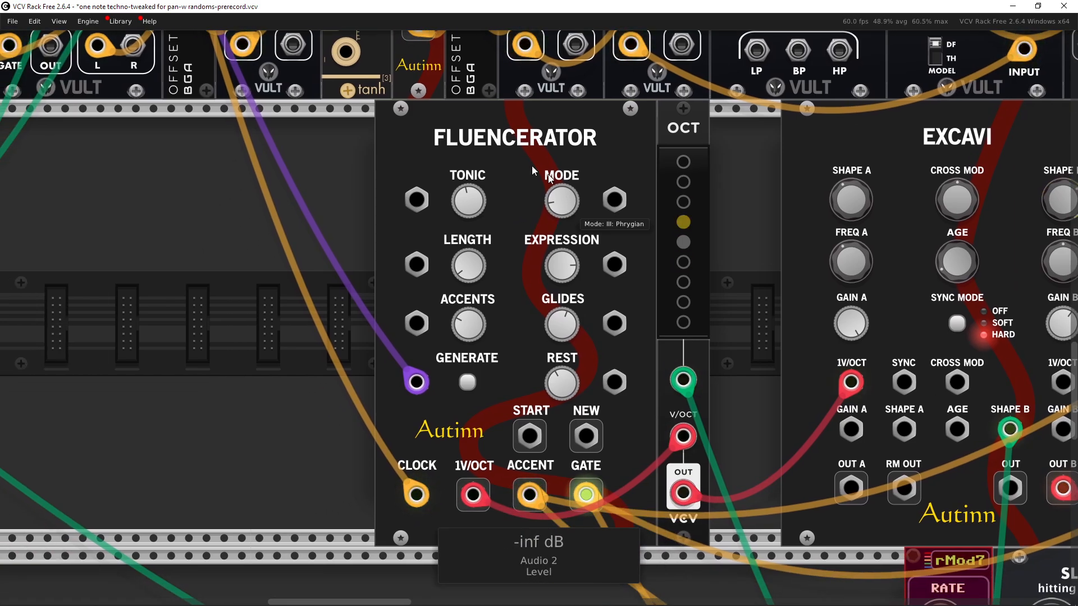
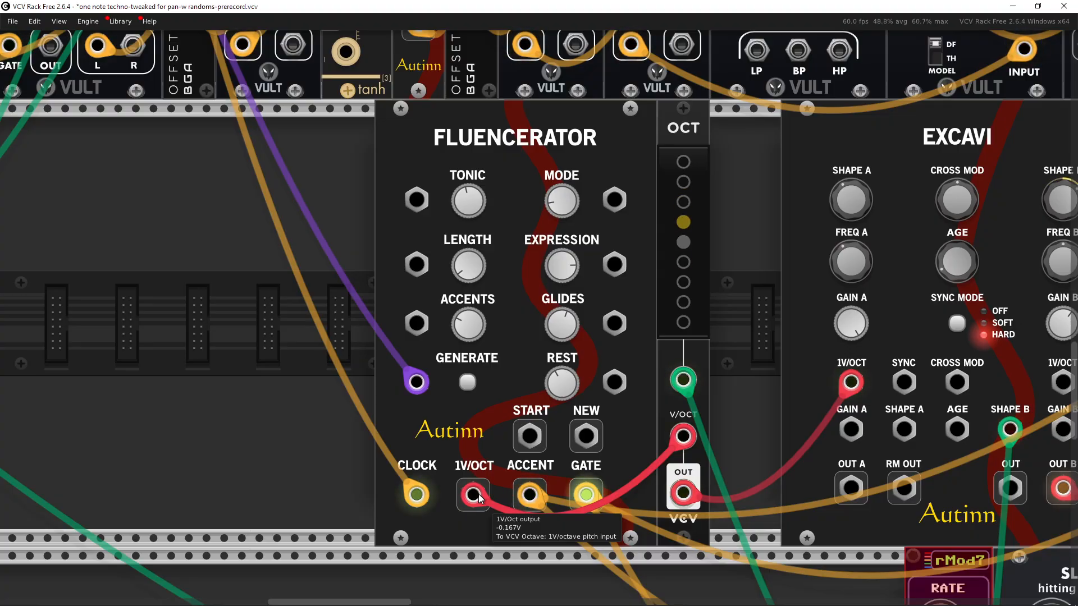
pyautogui.hscroll(5, 668, 406)
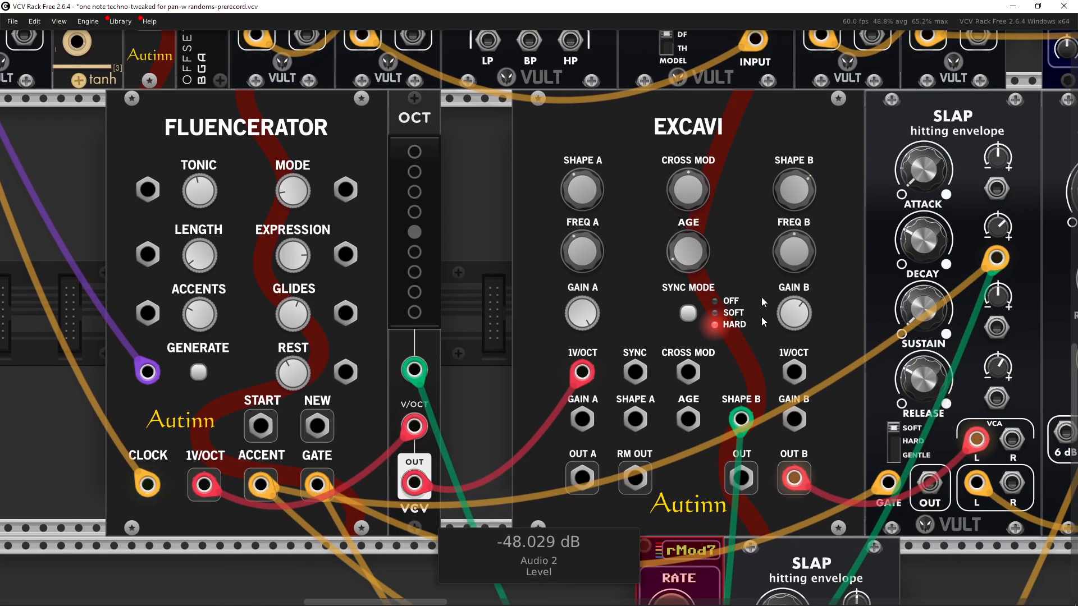
pyautogui.hscroll(8, 745, 335)
pyautogui.hscroll(-6, 702, 302)
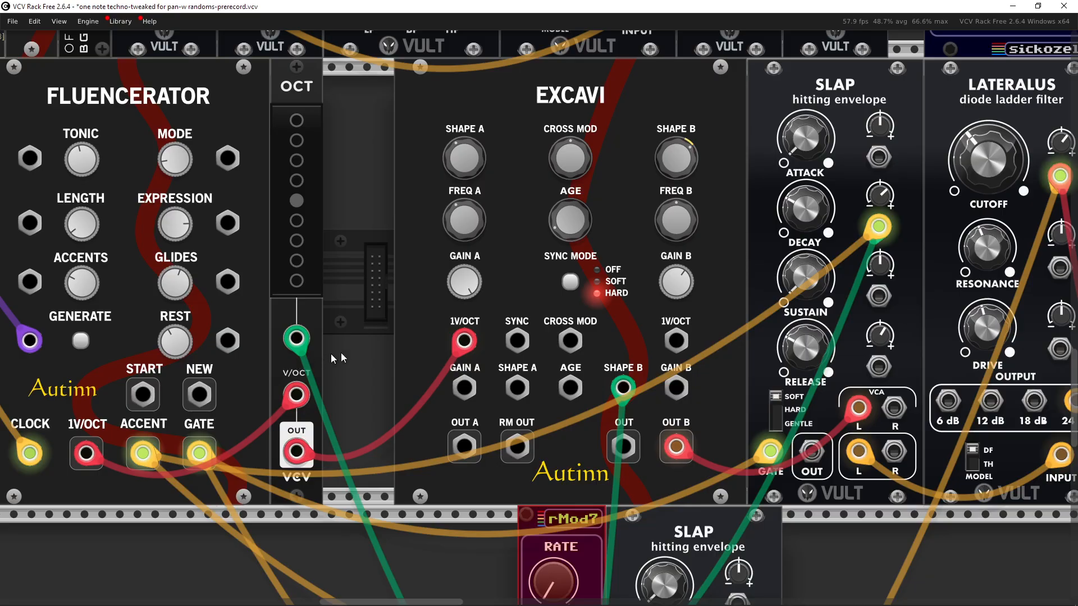
pyautogui.scroll(-3, 469, 318)
pyautogui.hscroll(-4, 470, 319)
pyautogui.scroll(-1, 469, 319)
pyautogui.moveTo(529, 384); pyautogui.dragTo(391, 257)
pyautogui.moveTo(421, 365); pyautogui.dragTo(323, 514)
pyautogui.click(626, 538)
# Step: Bypass the OCT module next to the FLUENCERATOR sequencer
pyautogui.moveTo(673, 199)
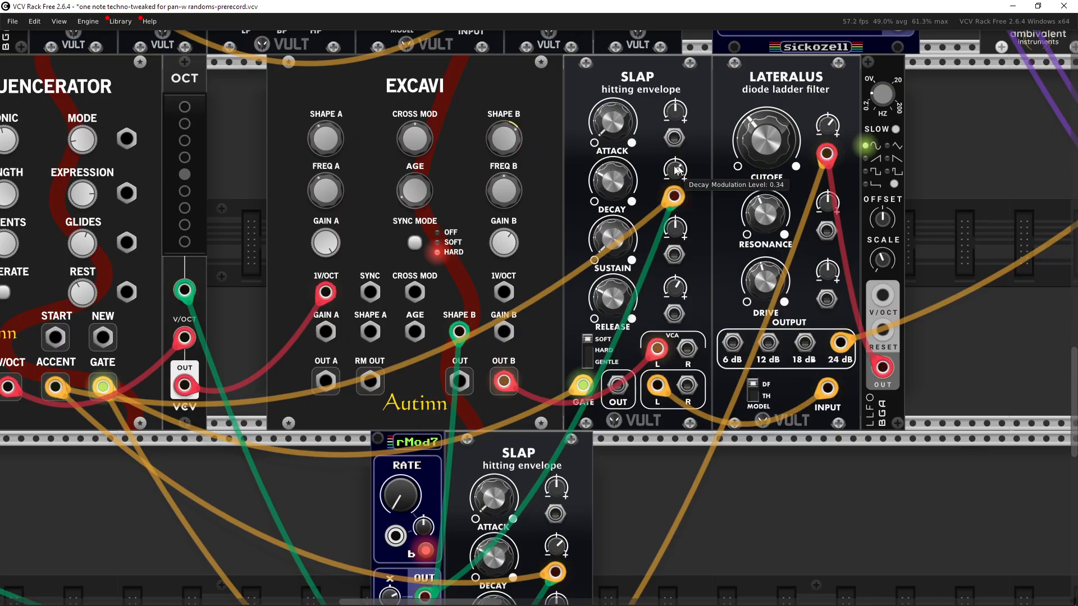
pyautogui.moveTo(563, 225); pyautogui.dragTo(676, 200)
pyautogui.moveTo(572, 279); pyautogui.dragTo(587, 261)
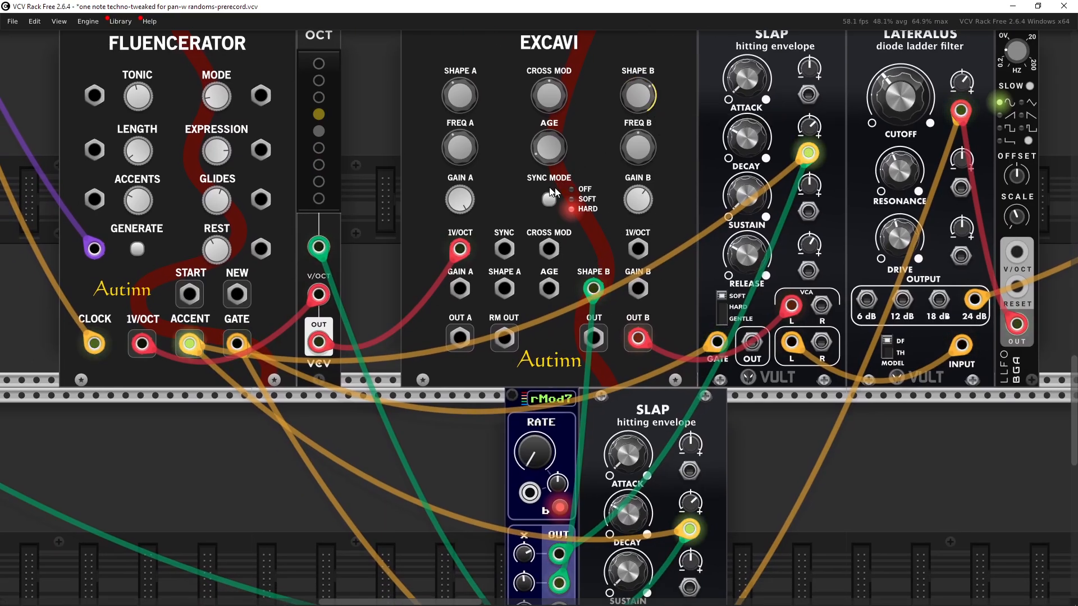
pyautogui.moveTo(539, 247); pyautogui.dragTo(643, 239)
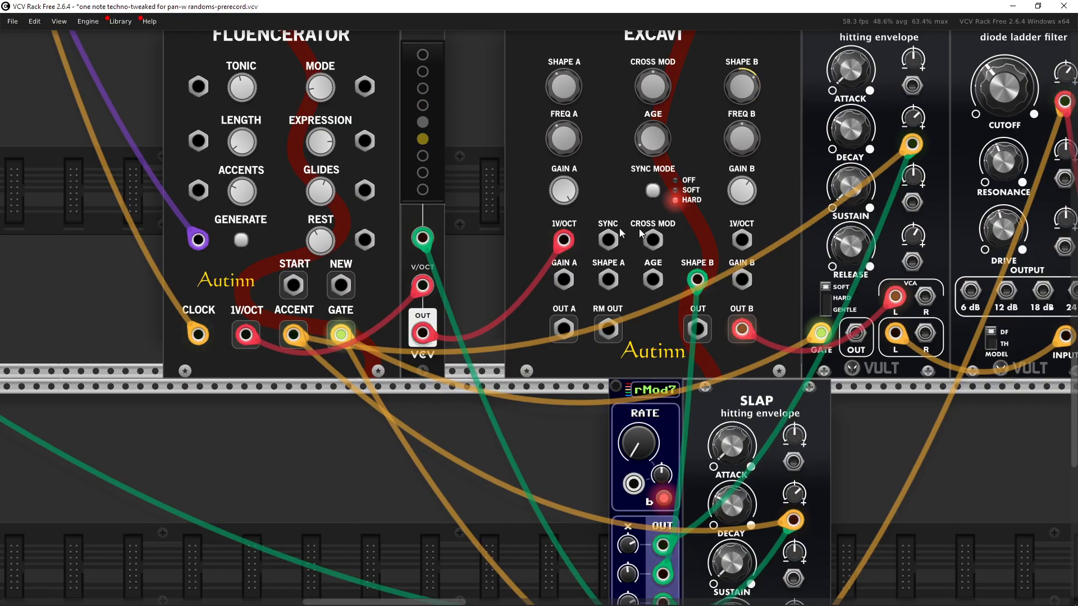
pyautogui.moveTo(487, 254); pyautogui.dragTo(511, 377)
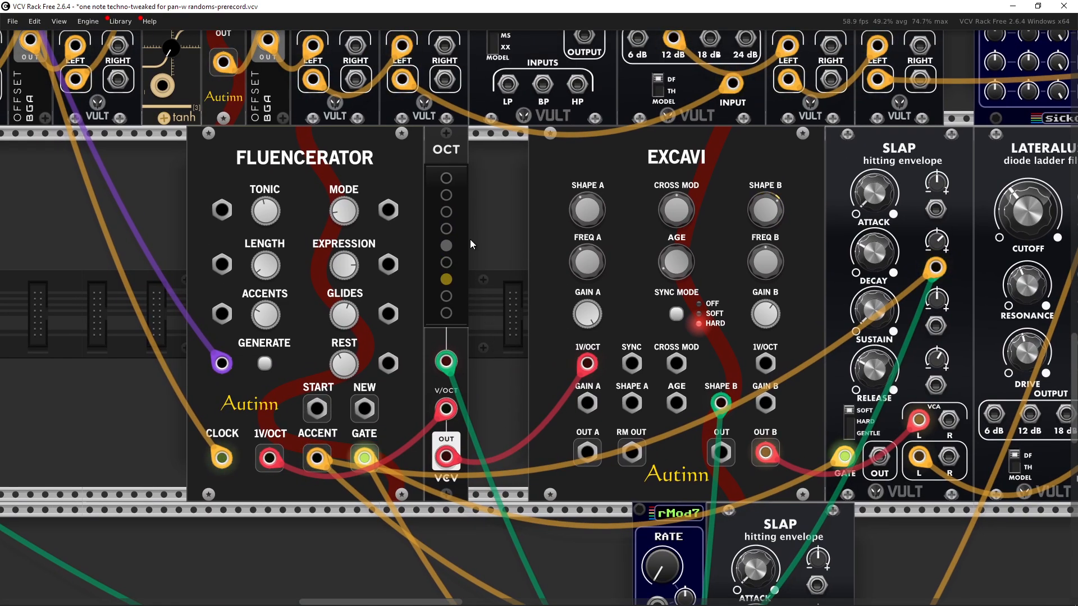
pyautogui.moveTo(517, 318); pyautogui.dragTo(460, 275)
pyautogui.hotkey('ctrl', 'e')
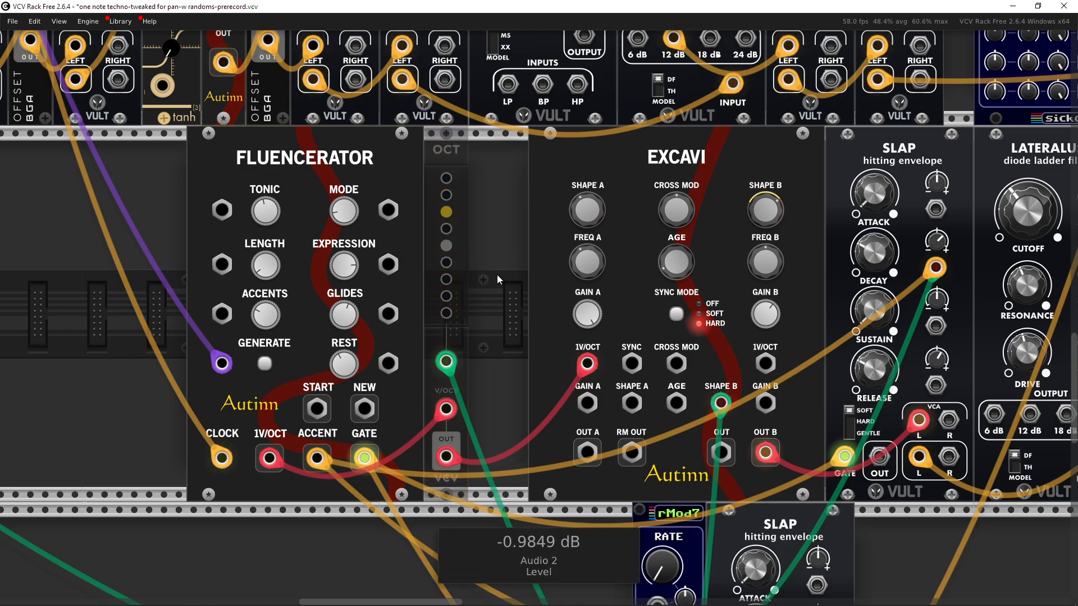
# Step: Select the SLAP envelope and LATERALUS filter and toggle their bypass on and off to compare the sound
pyautogui.moveTo(500, 277); pyautogui.dragTo(339, 247)
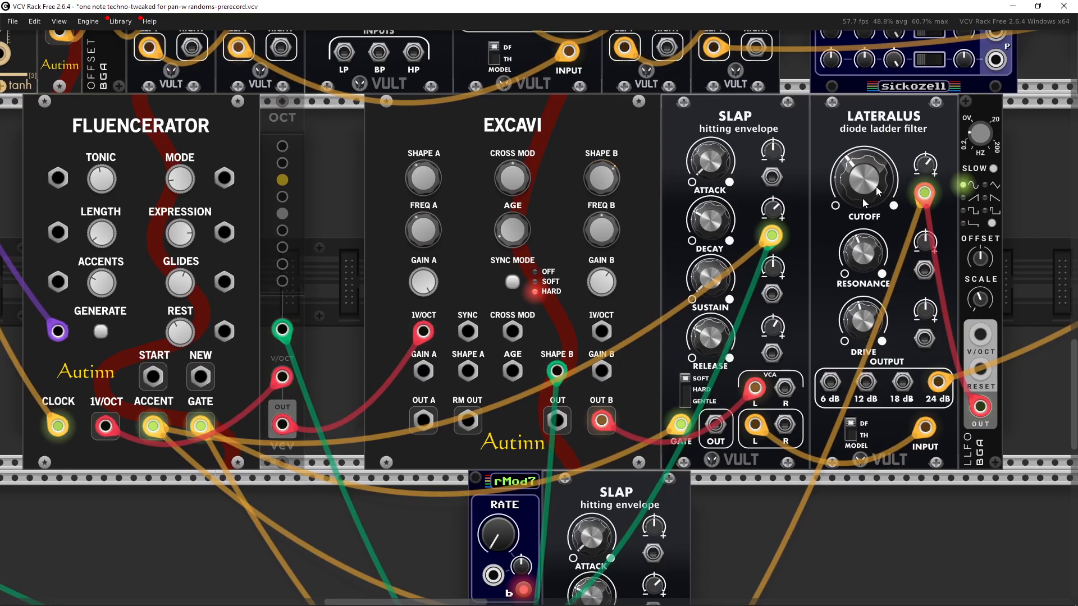
pyautogui.moveTo(658, 501); pyautogui.dragTo(742, 330)
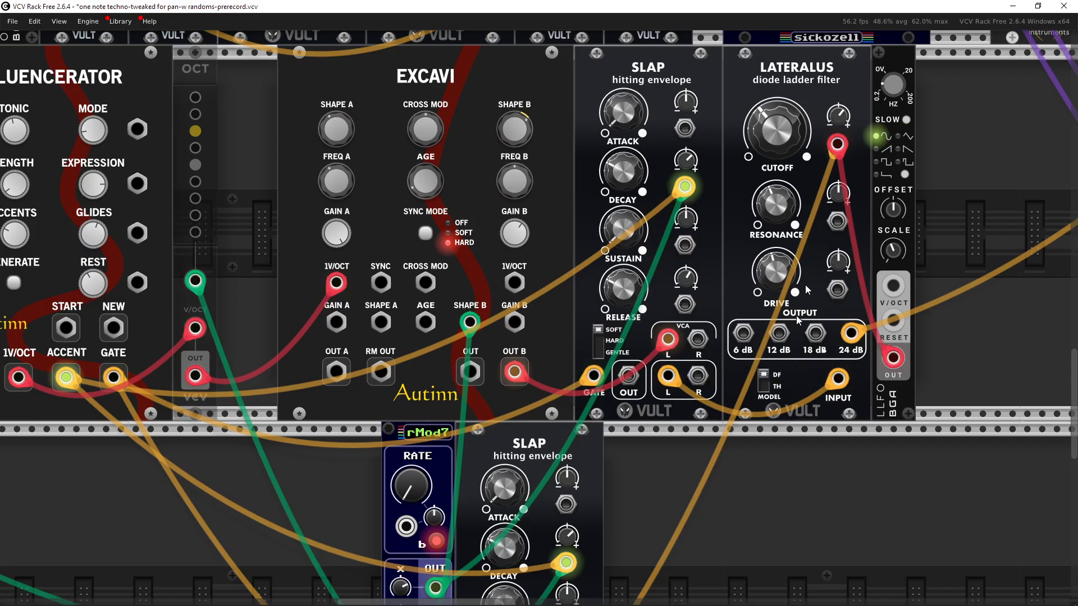
pyautogui.moveTo(839, 151); pyautogui.dragTo(822, 154)
pyautogui.moveTo(790, 453); pyautogui.dragTo(639, 363)
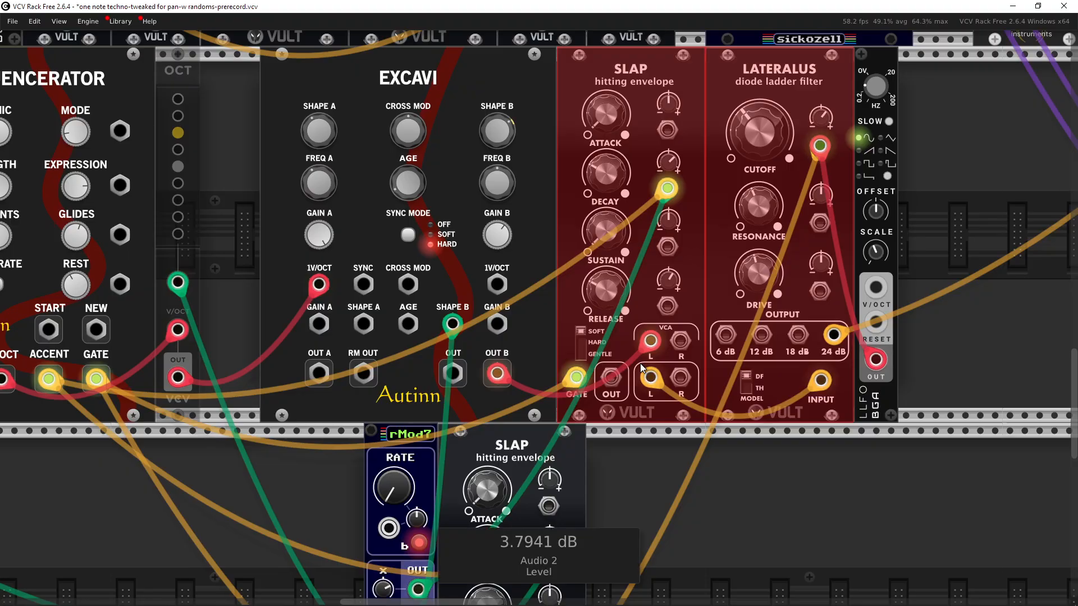
pyautogui.hotkey('ctrl', 'e')
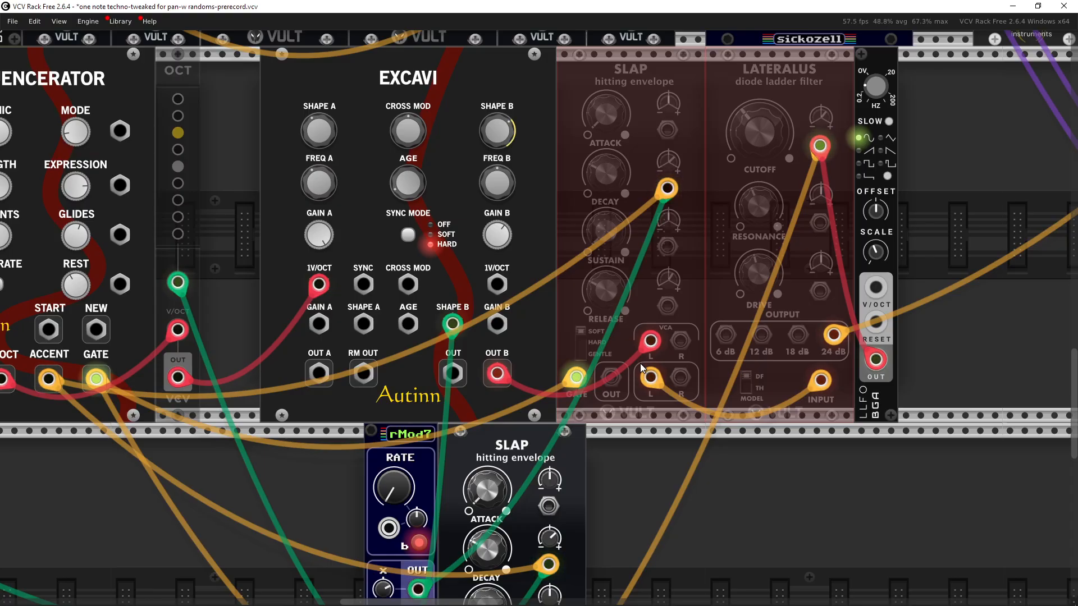
pyautogui.hotkey('ctrl', 'e')
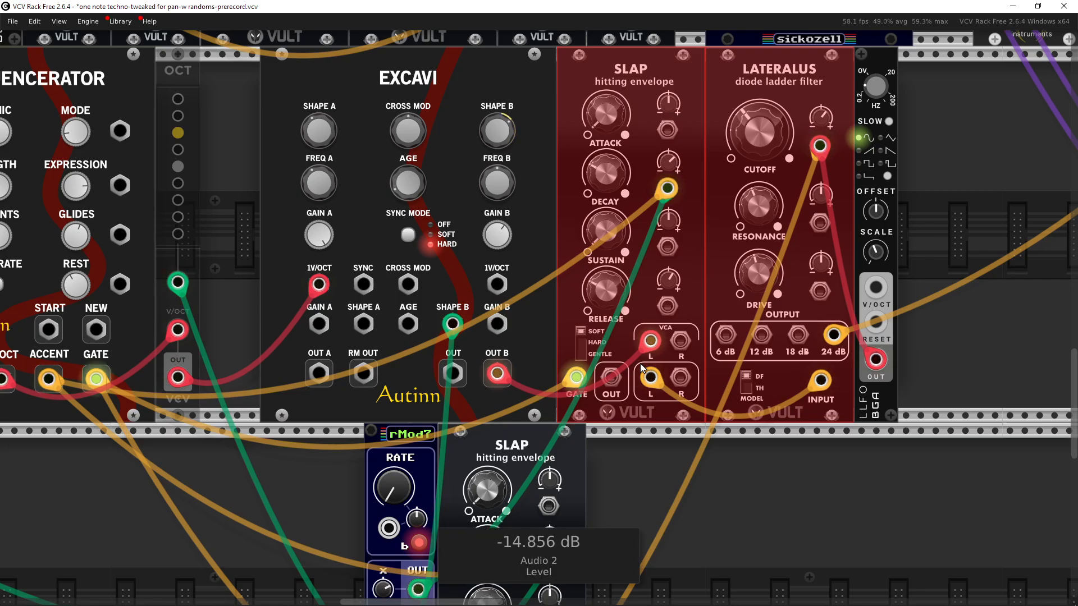
pyautogui.scroll(1, 807, 471)
pyautogui.hscroll(-2, 807, 471)
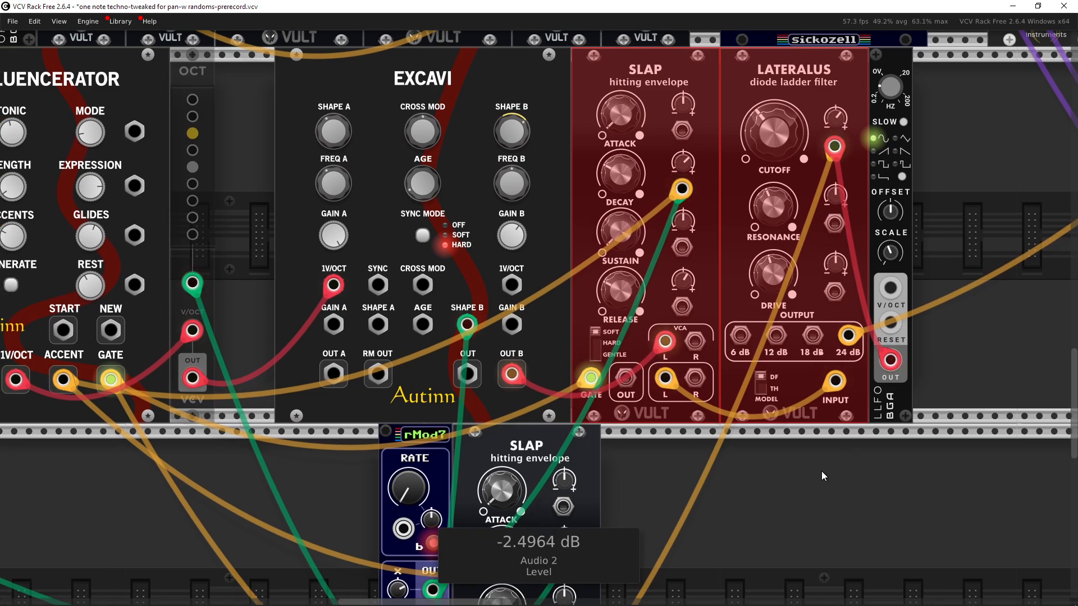
pyautogui.scroll(-4, 866, 490)
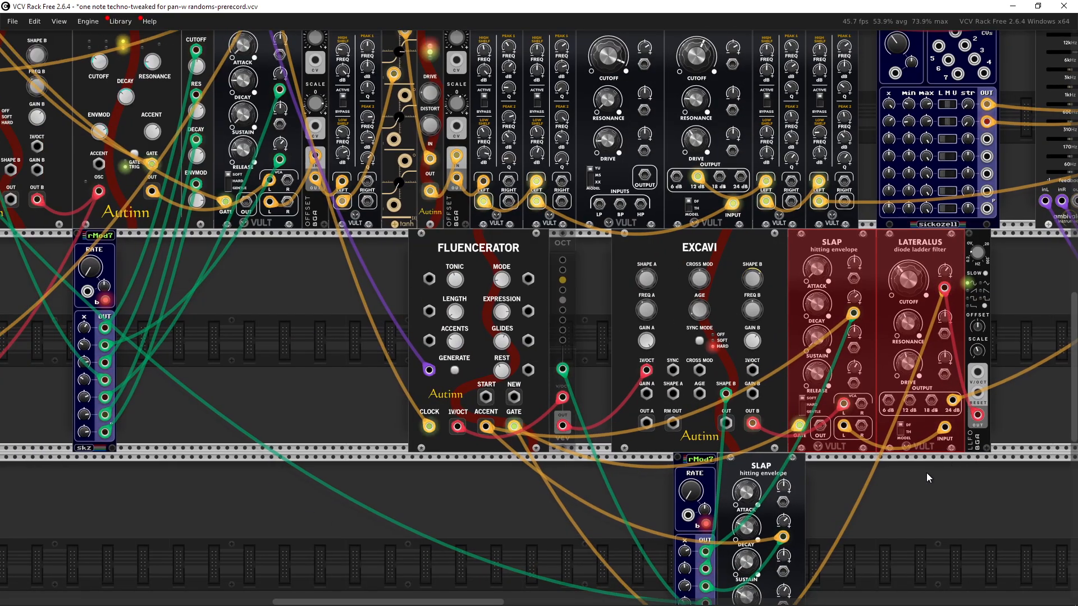
pyautogui.scroll(5, 926, 472)
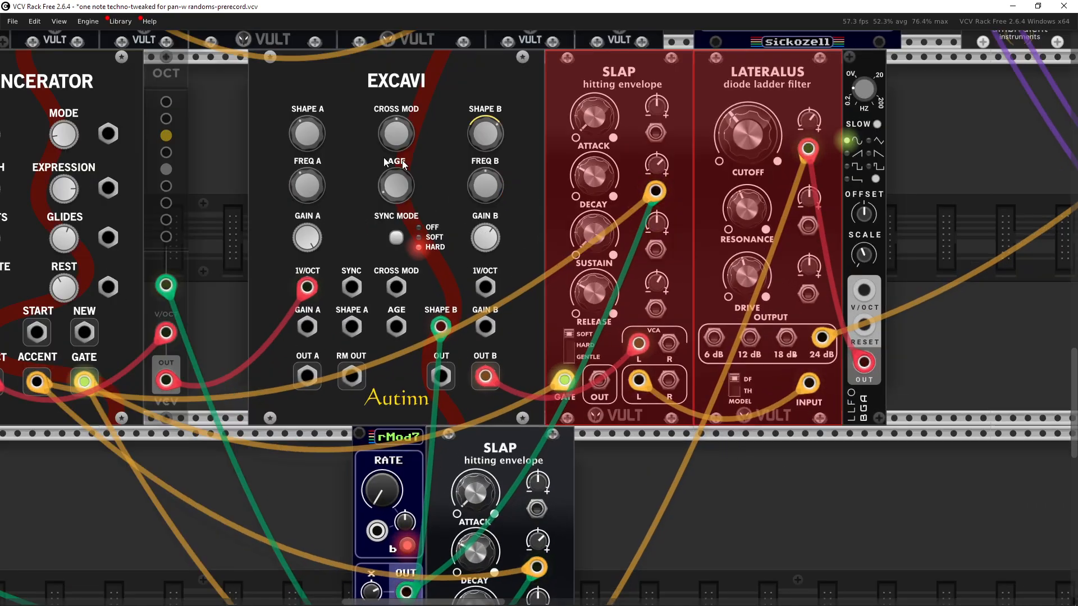
pyautogui.hscroll(-4, 319, 196)
pyautogui.scroll(1, 318, 197)
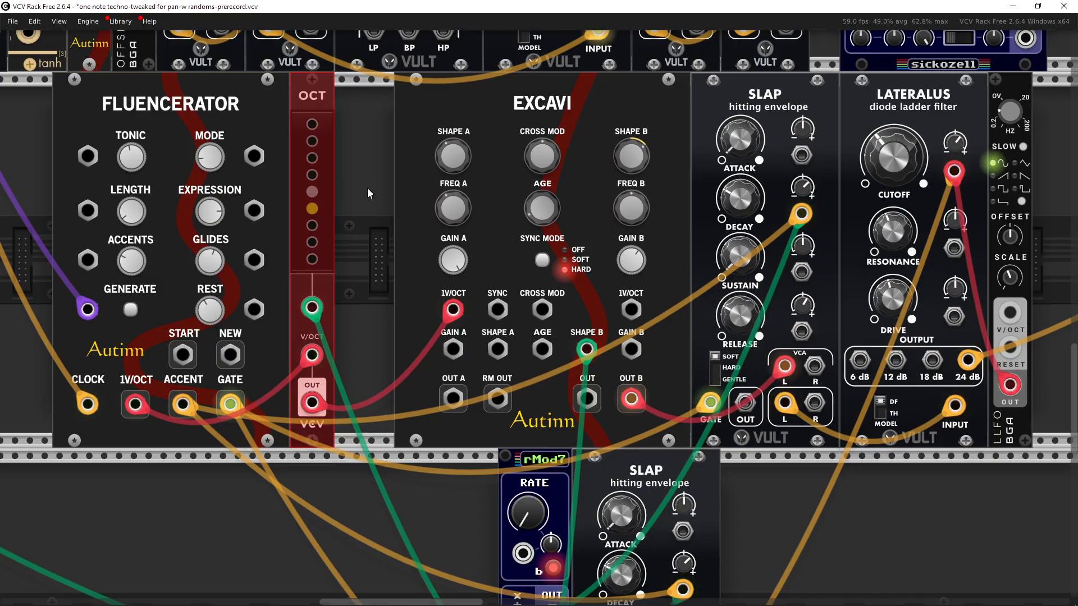
pyautogui.scroll(-2, 365, 193)
# Step: Navigate to the # CH module beside Prodigal Son and inspect its channel count setting
pyautogui.moveTo(365, 193); pyautogui.dragTo(192, 270)
pyautogui.moveTo(978, 235); pyautogui.dragTo(981, 308)
pyautogui.scroll(-2, 981, 308)
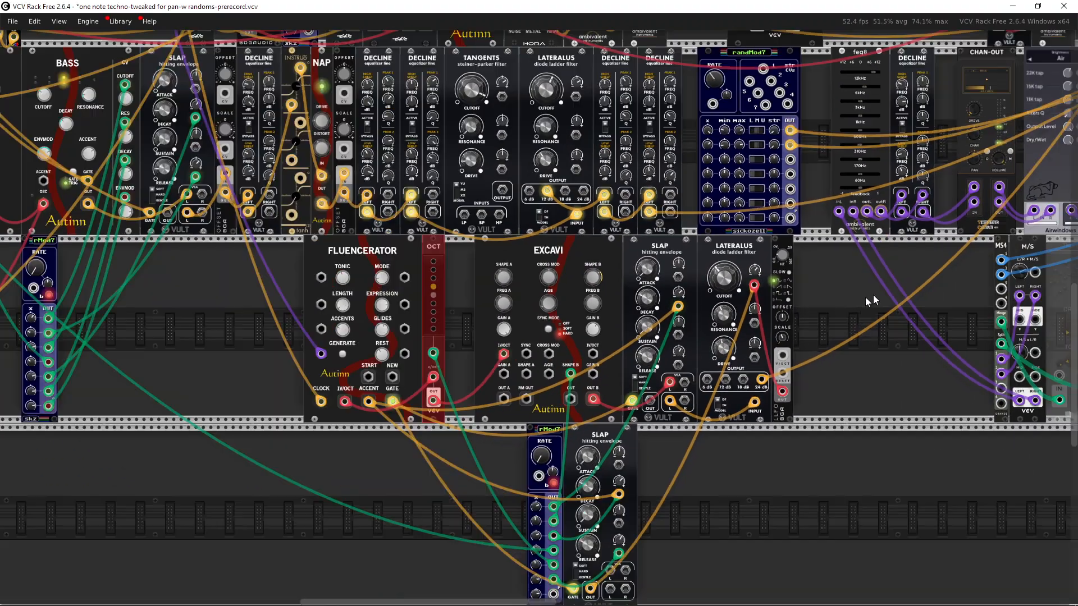
pyautogui.moveTo(859, 319); pyautogui.dragTo(835, 460)
pyautogui.moveTo(793, 283); pyautogui.dragTo(797, 441)
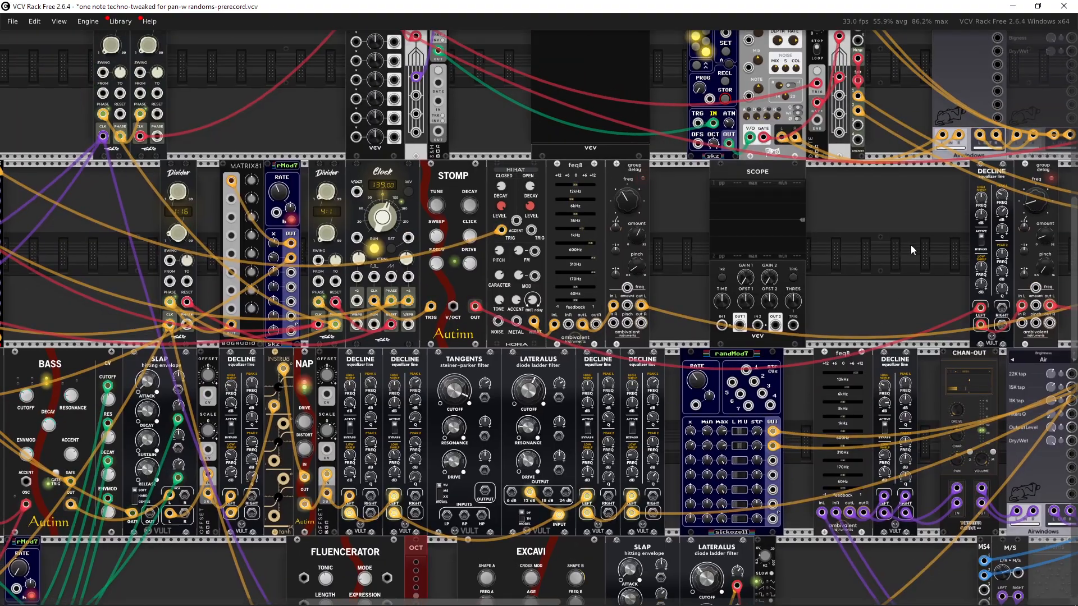
pyautogui.moveTo(909, 244); pyautogui.dragTo(749, 395)
pyautogui.moveTo(661, 345); pyautogui.dragTo(770, 389)
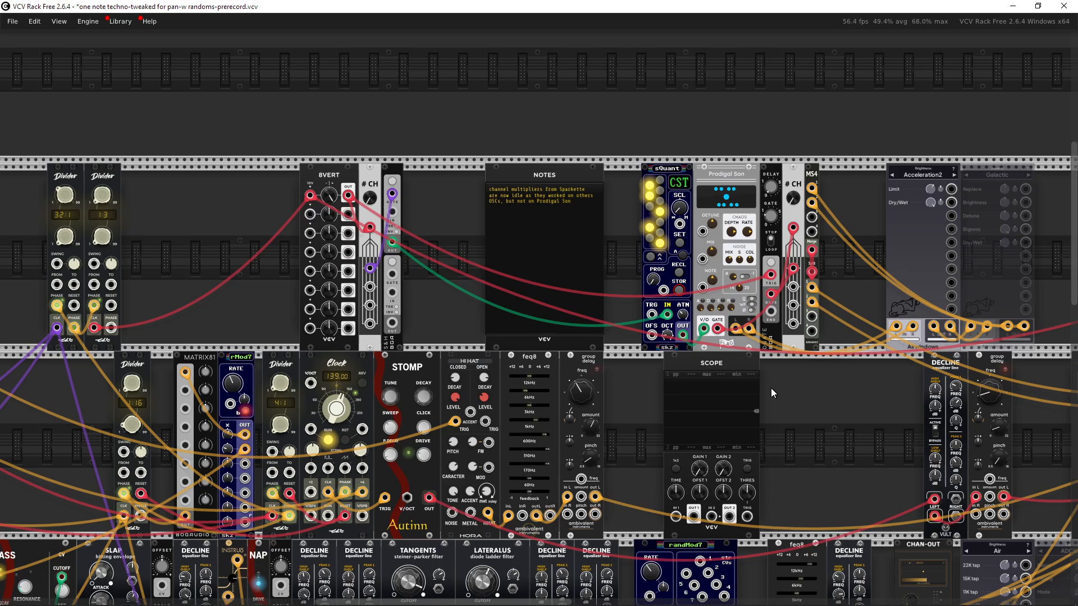
pyautogui.moveTo(792, 137); pyautogui.dragTo(793, 187)
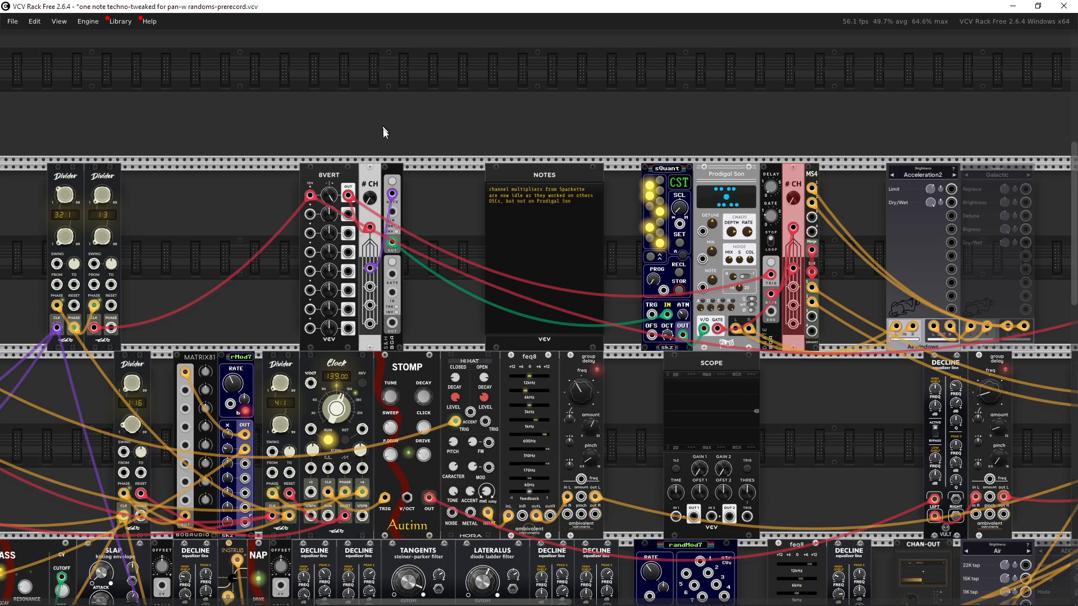
pyautogui.moveTo(383, 132); pyautogui.dragTo(367, 181)
pyautogui.moveTo(808, 332); pyautogui.dragTo(629, 350)
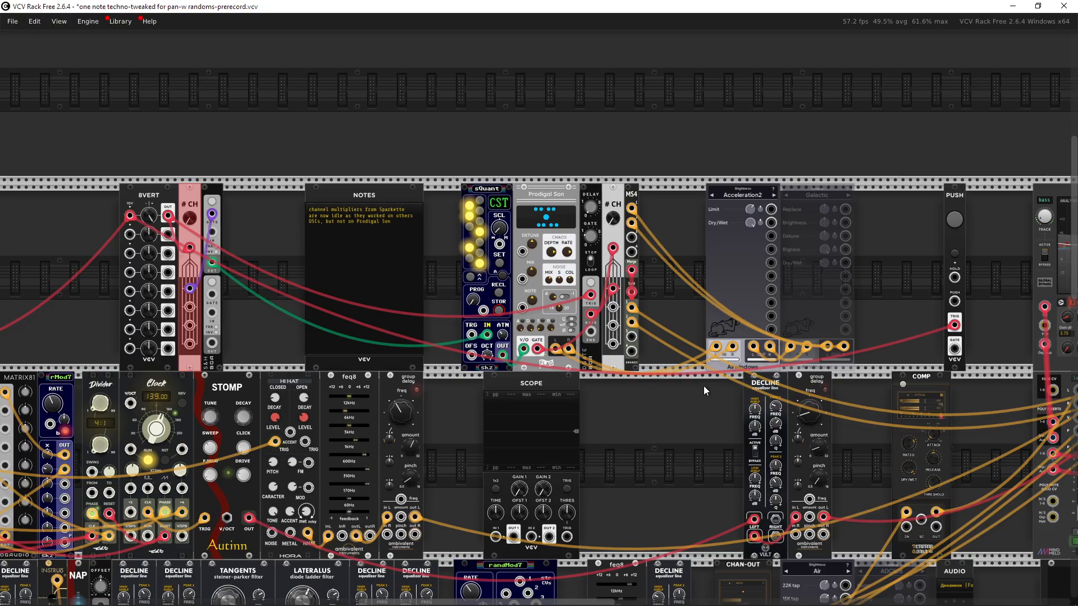
pyautogui.moveTo(703, 386); pyautogui.dragTo(663, 374)
pyautogui.click(654, 299)
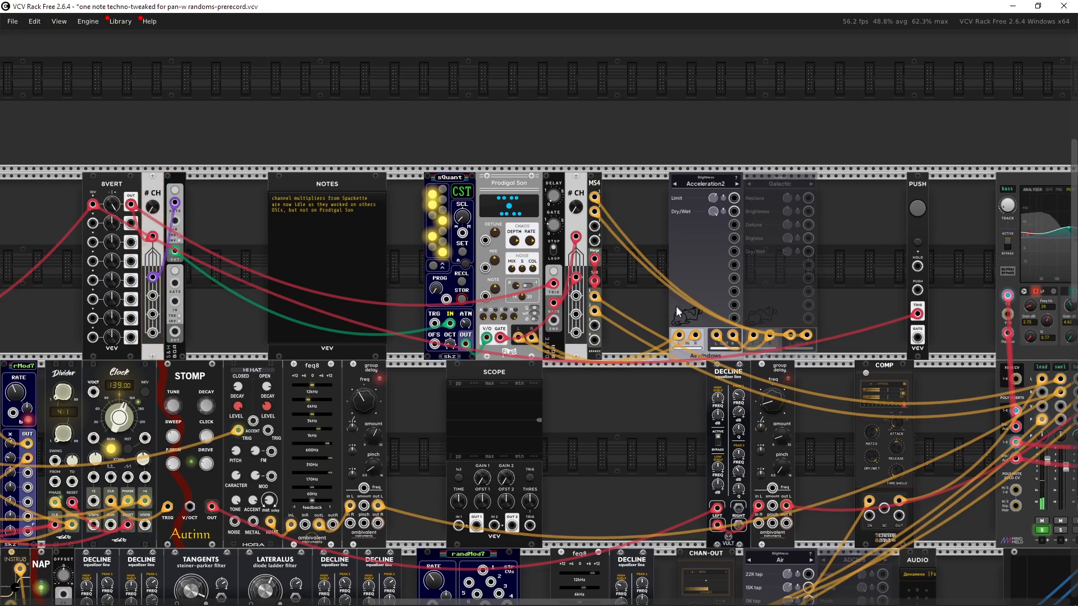
pyautogui.moveTo(676, 306); pyautogui.dragTo(549, 302)
pyautogui.scroll(5, 518, 250)
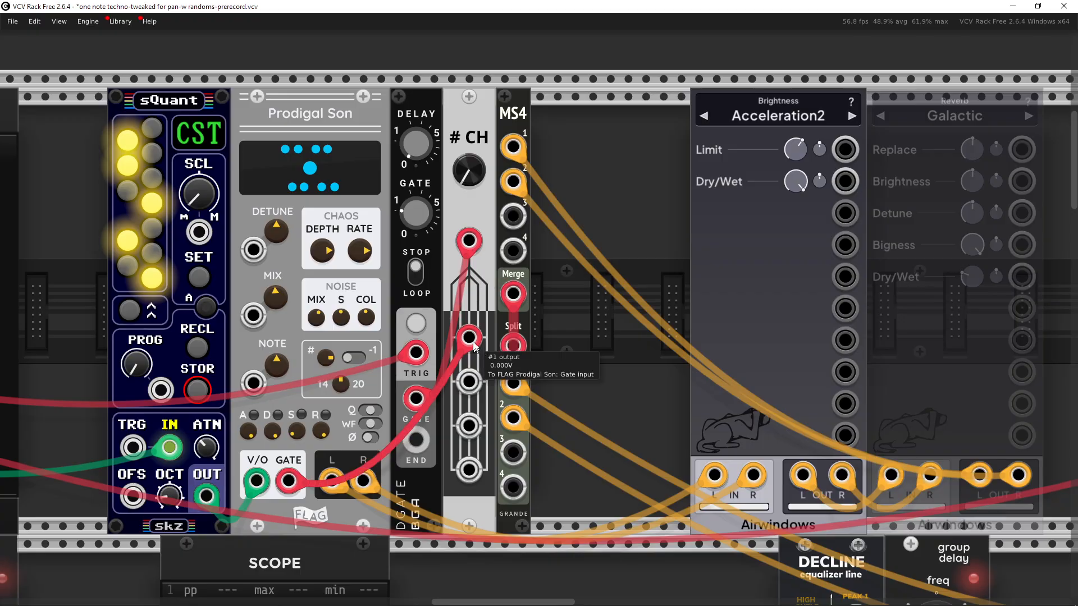
pyautogui.moveTo(470, 167)
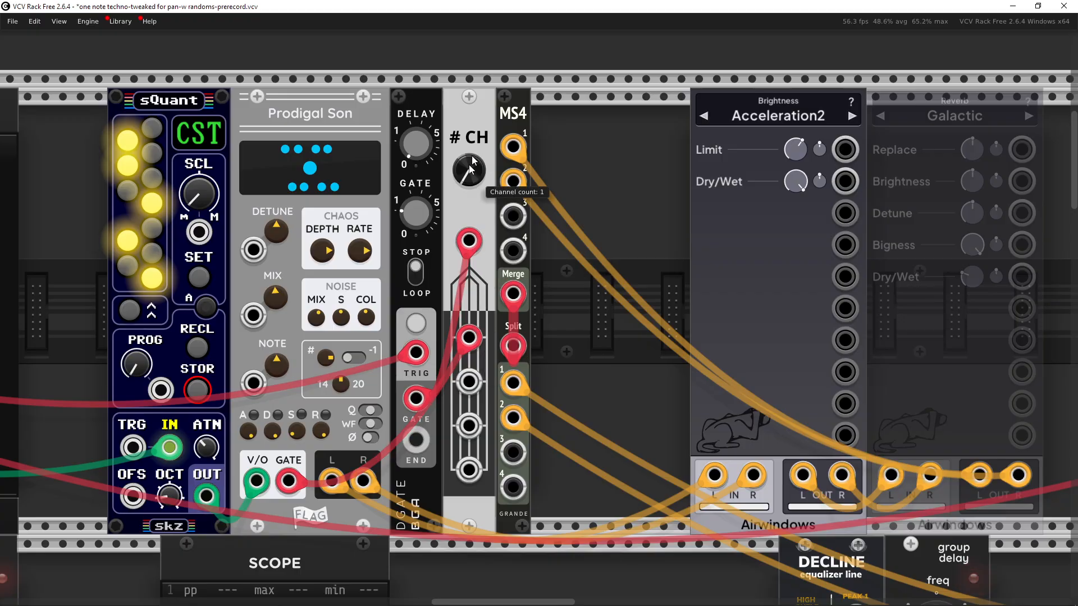
pyautogui.scroll(-5, 583, 271)
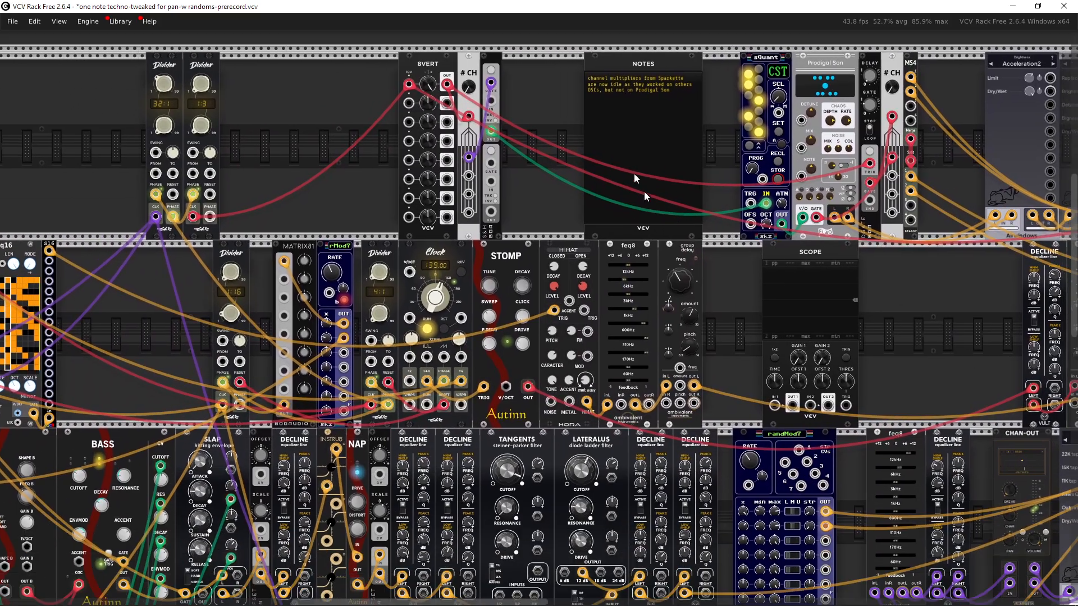
# Step: Solo the swel channel on the MixMaster mixer
pyautogui.moveTo(634, 173); pyautogui.dragTo(658, 295)
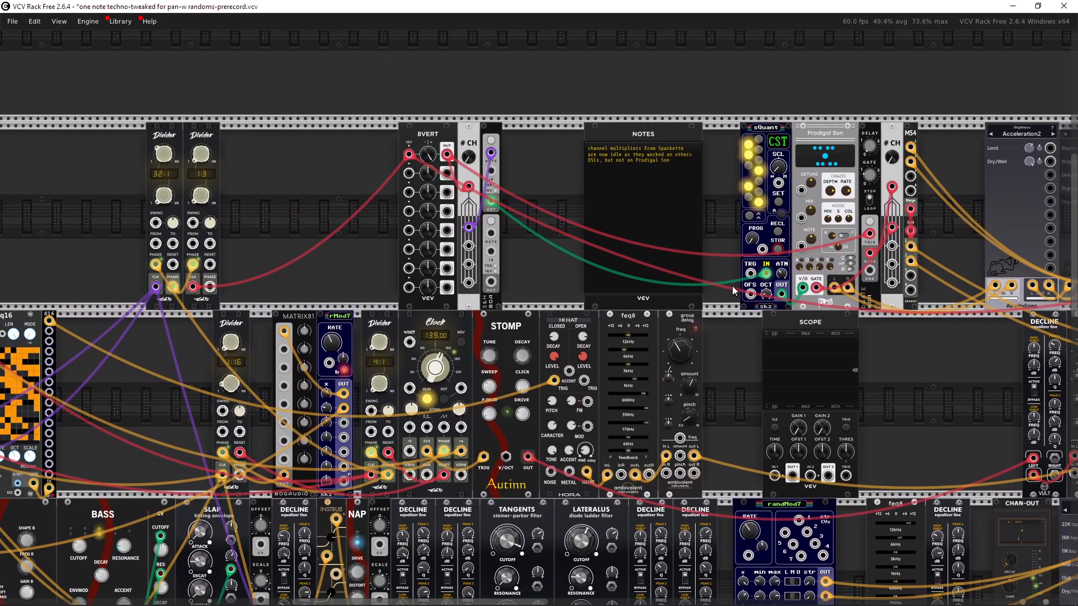
pyautogui.moveTo(732, 285); pyautogui.dragTo(176, 306)
pyautogui.moveTo(584, 315); pyautogui.dragTo(268, 250)
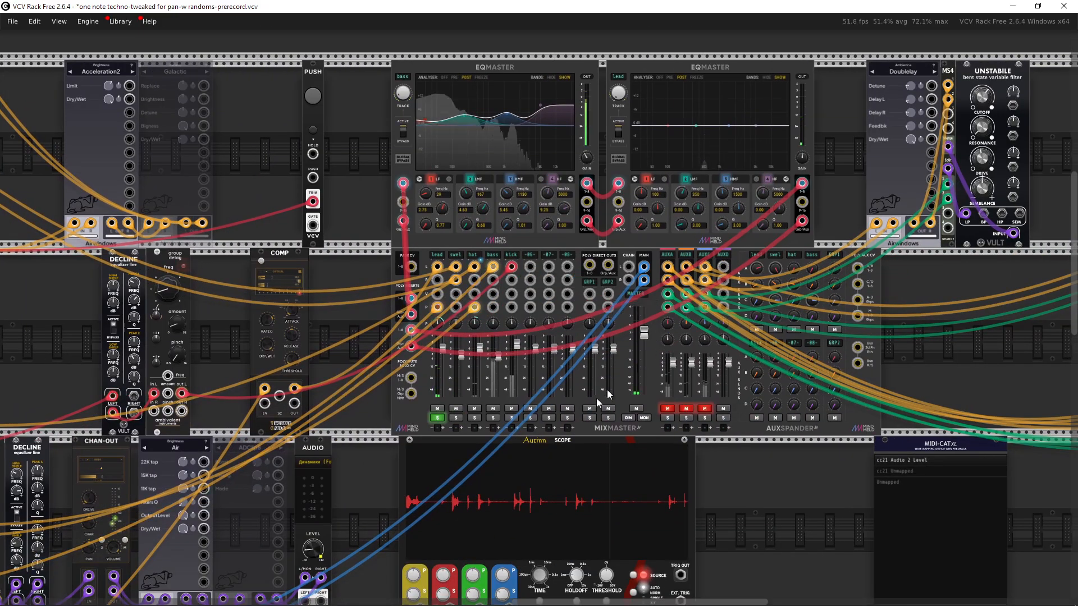
pyautogui.click(454, 419)
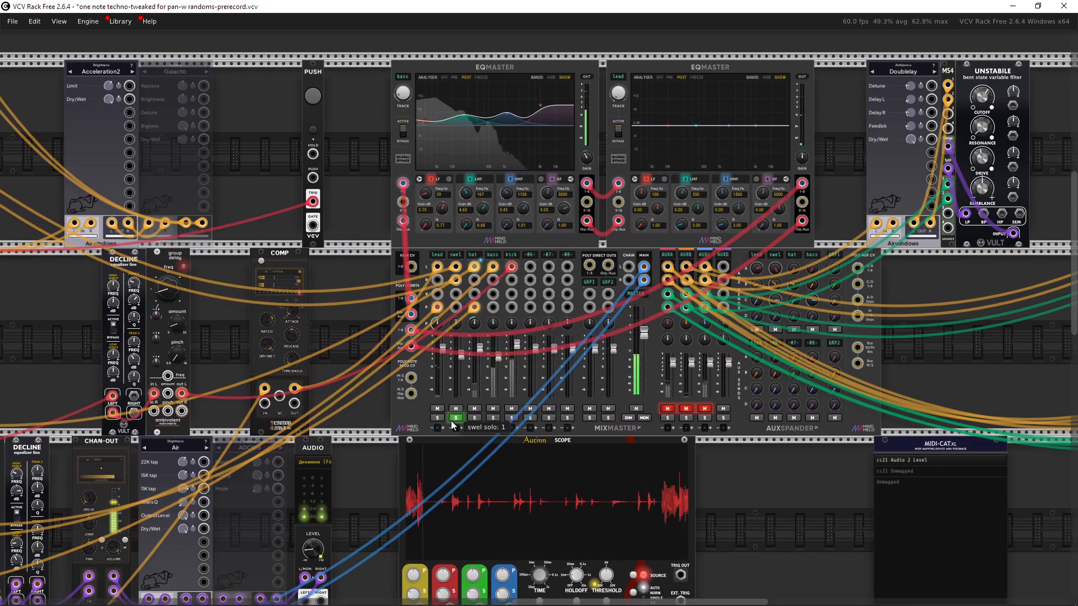
# Step: Examine the clock Divider modules above the NoteSeq16 sequencers
pyautogui.hscroll(-5, 475, 368)
pyautogui.hscroll(5, 559, 284)
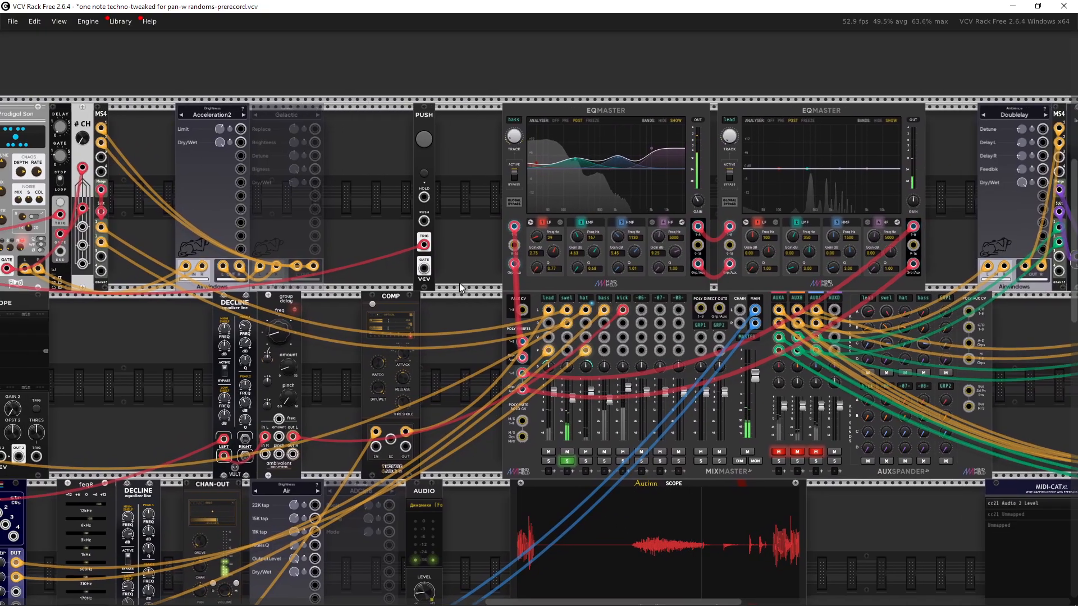
pyautogui.moveTo(459, 282); pyautogui.dragTo(926, 362)
pyautogui.moveTo(179, 303); pyautogui.dragTo(550, 308)
pyautogui.scroll(3, 470, 293)
pyautogui.moveTo(452, 291); pyautogui.dragTo(643, 329)
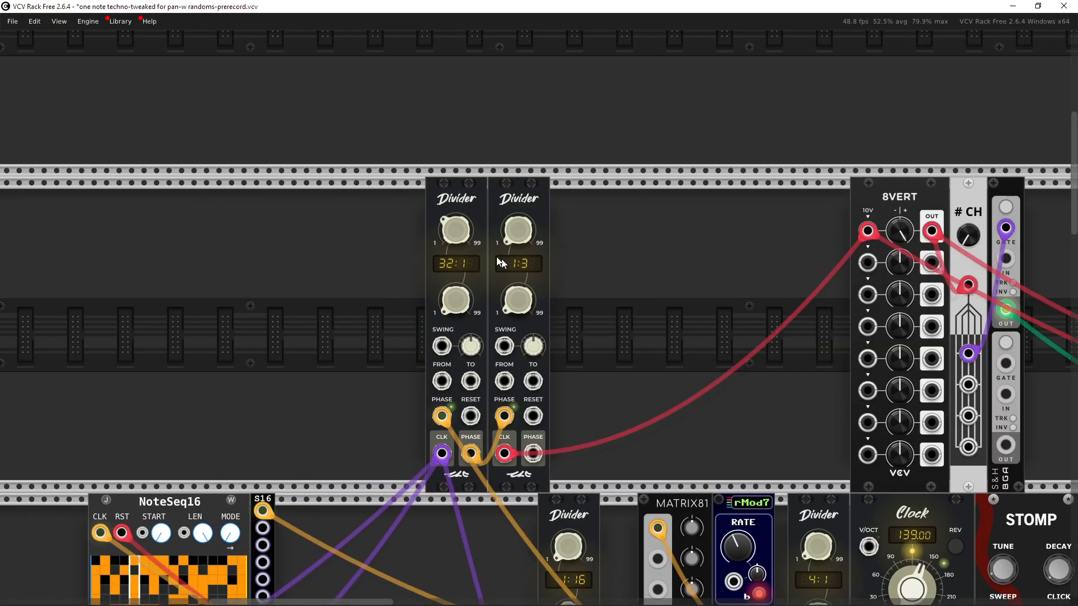
pyautogui.hscroll(2, 570, 265)
pyautogui.scroll(2, 522, 283)
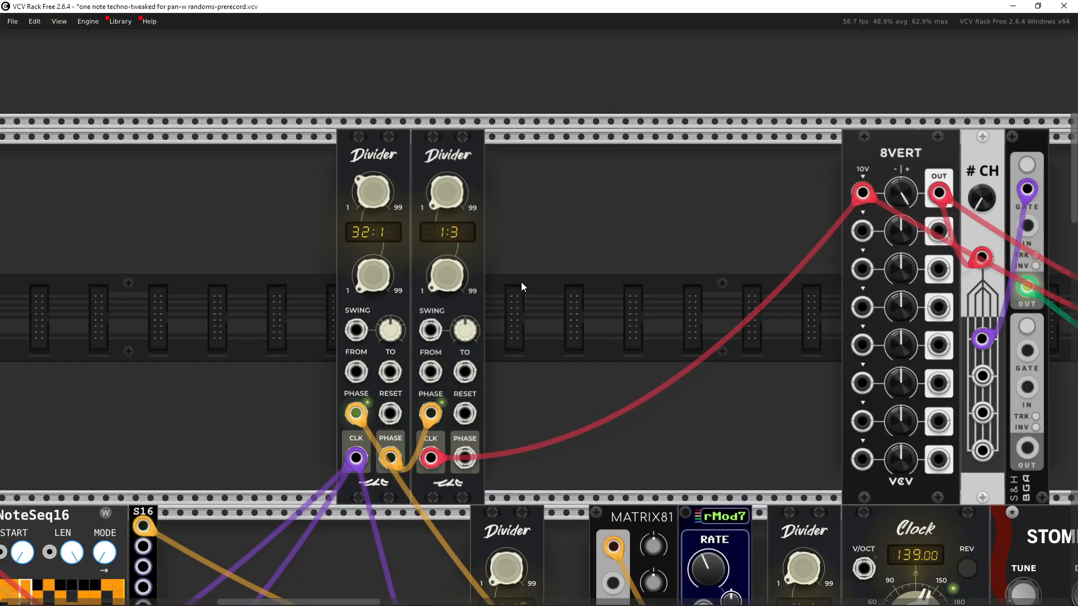
pyautogui.scroll(-4, 339, 249)
pyautogui.moveTo(298, 228); pyautogui.dragTo(369, 44)
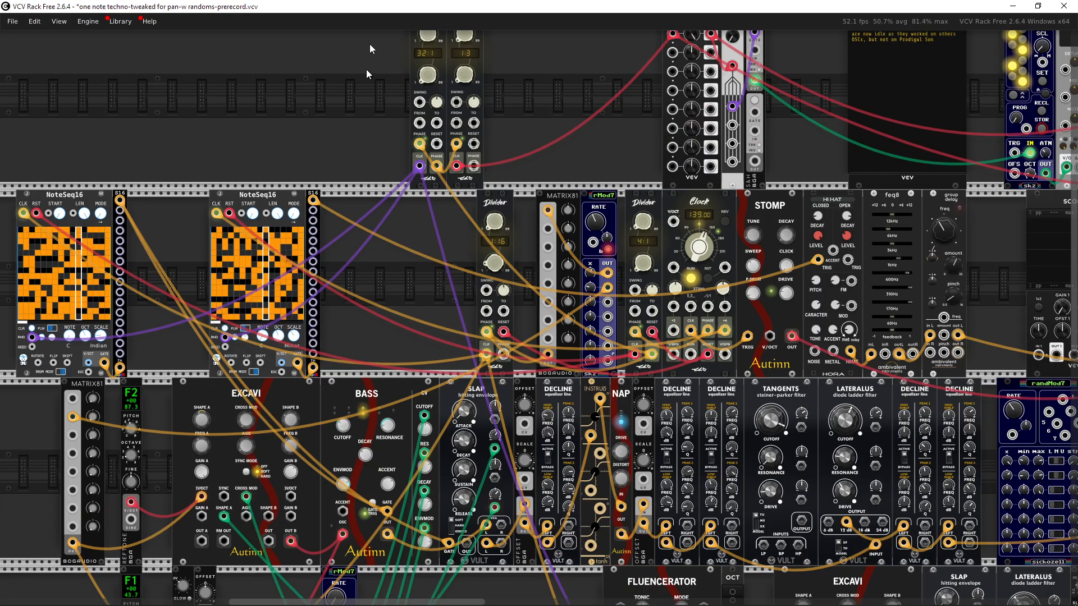
pyautogui.moveTo(436, 452); pyautogui.dragTo(402, 79)
pyautogui.moveTo(597, 306); pyautogui.dragTo(510, 358)
# Step: Return to the MixMaster mixer and toggle the lead channel's solo
pyautogui.scroll(5, 503, 324)
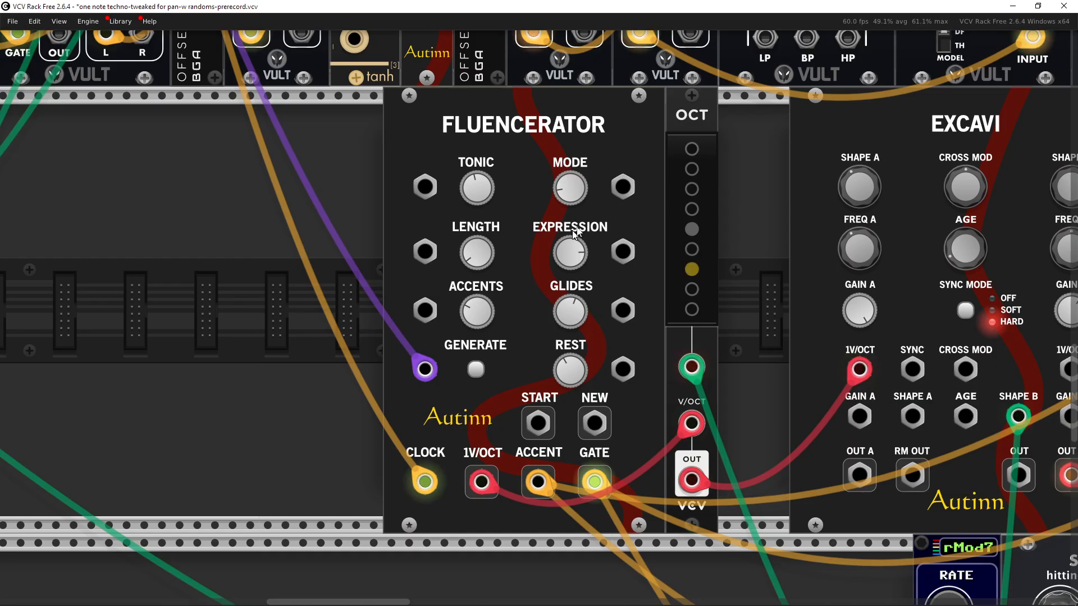
pyautogui.scroll(-3, 721, 247)
pyautogui.moveTo(721, 247); pyautogui.dragTo(3, 329)
pyautogui.moveTo(602, 266); pyautogui.dragTo(228, 440)
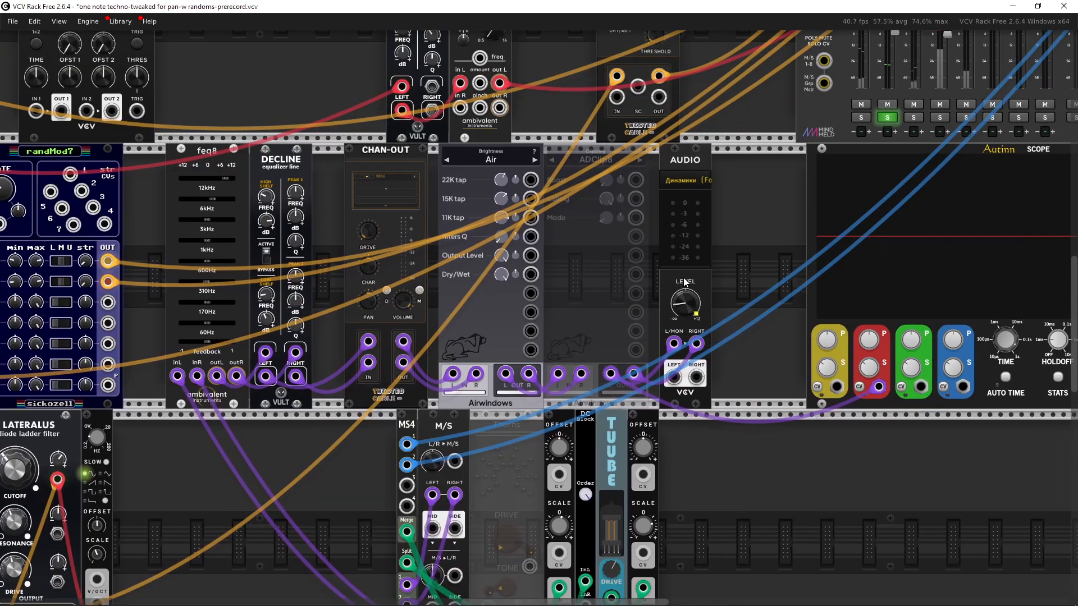
pyautogui.moveTo(652, 291); pyautogui.dragTo(477, 404)
pyautogui.moveTo(589, 295); pyautogui.dragTo(543, 360)
pyautogui.click(640, 298)
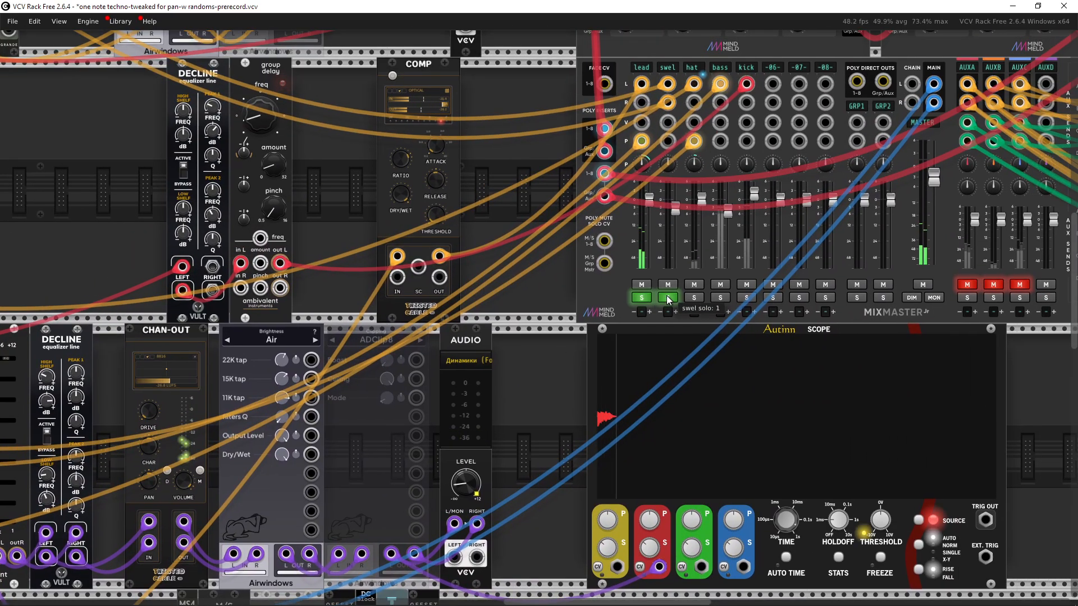
# Step: Toggle the swel channel's solo and inspect the FLUENCERATOR sequencer's length, expression and accents settings
pyautogui.click(667, 297)
pyautogui.moveTo(426, 398); pyautogui.dragTo(814, 259)
pyautogui.moveTo(354, 365); pyautogui.dragTo(772, 174)
pyautogui.moveTo(347, 400); pyautogui.dragTo(745, 287)
pyautogui.scroll(4, 425, 205)
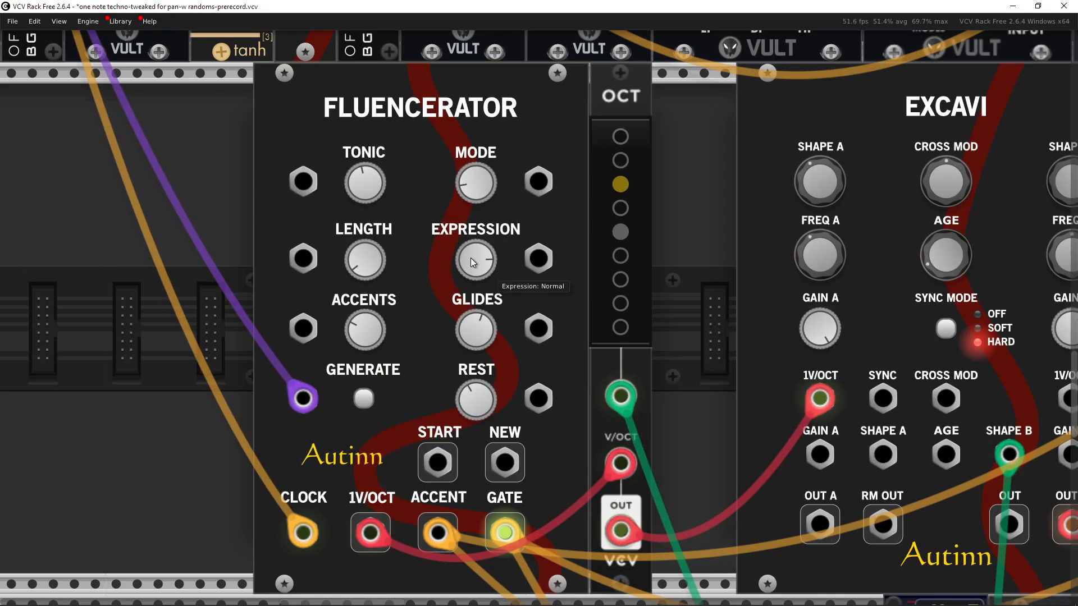
pyautogui.moveTo(449, 214)
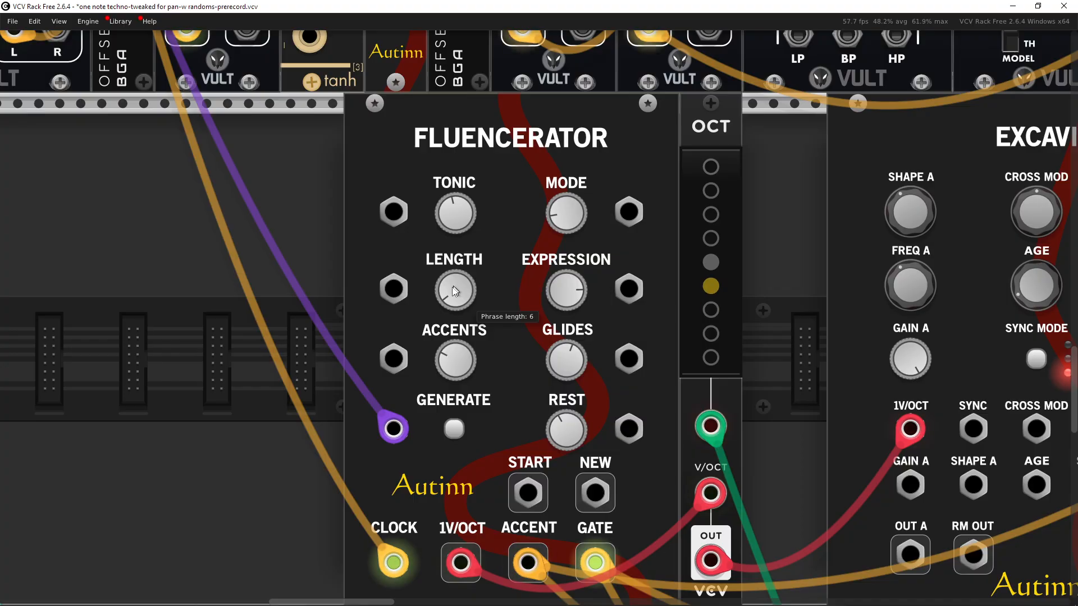
pyautogui.moveTo(398, 563)
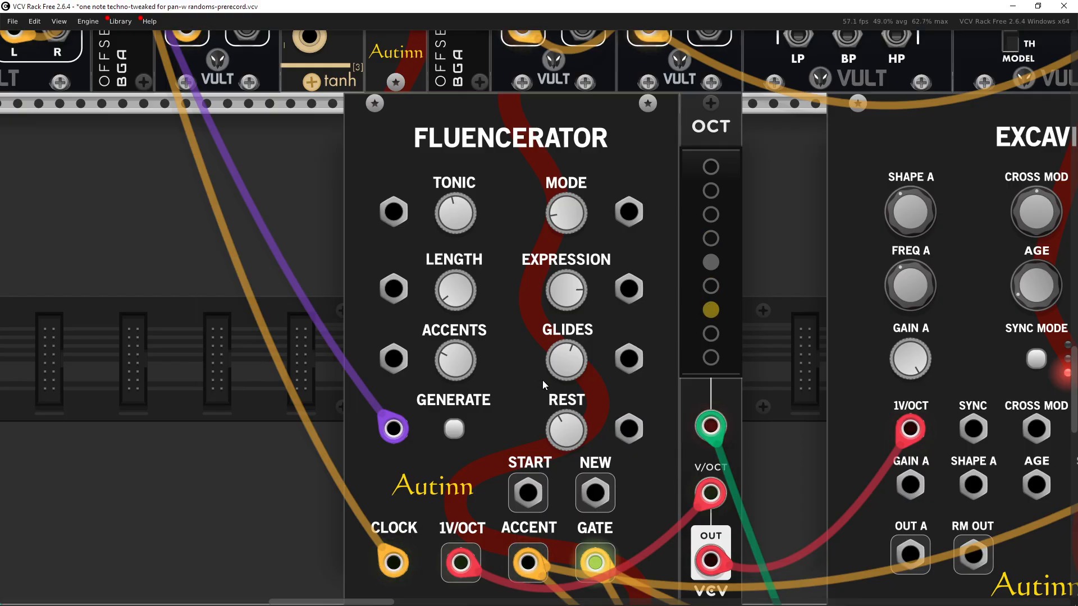
pyautogui.moveTo(443, 369)
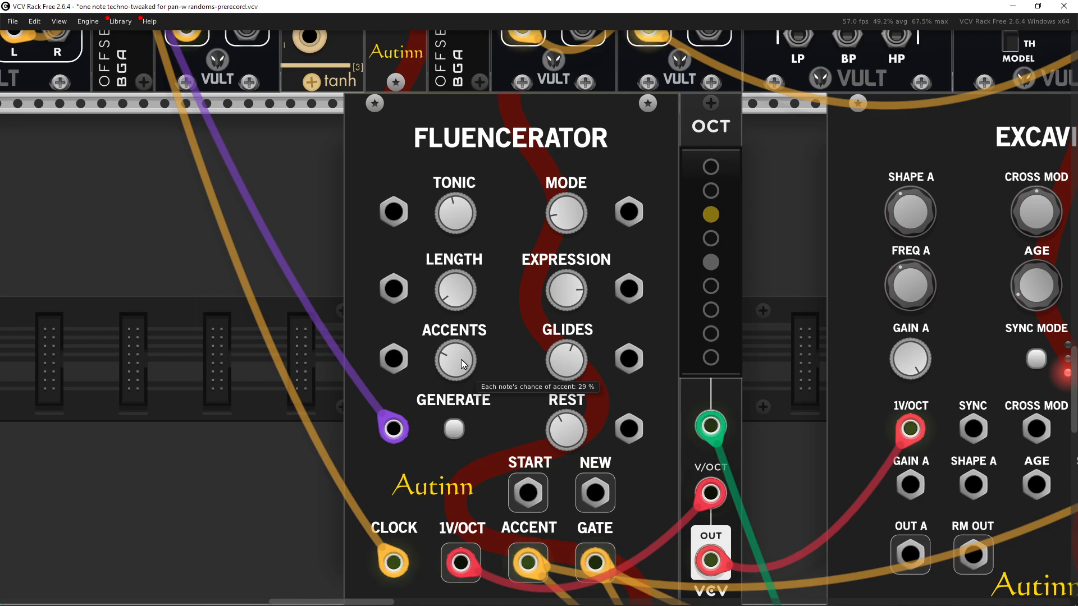
pyautogui.scroll(-2, 460, 359)
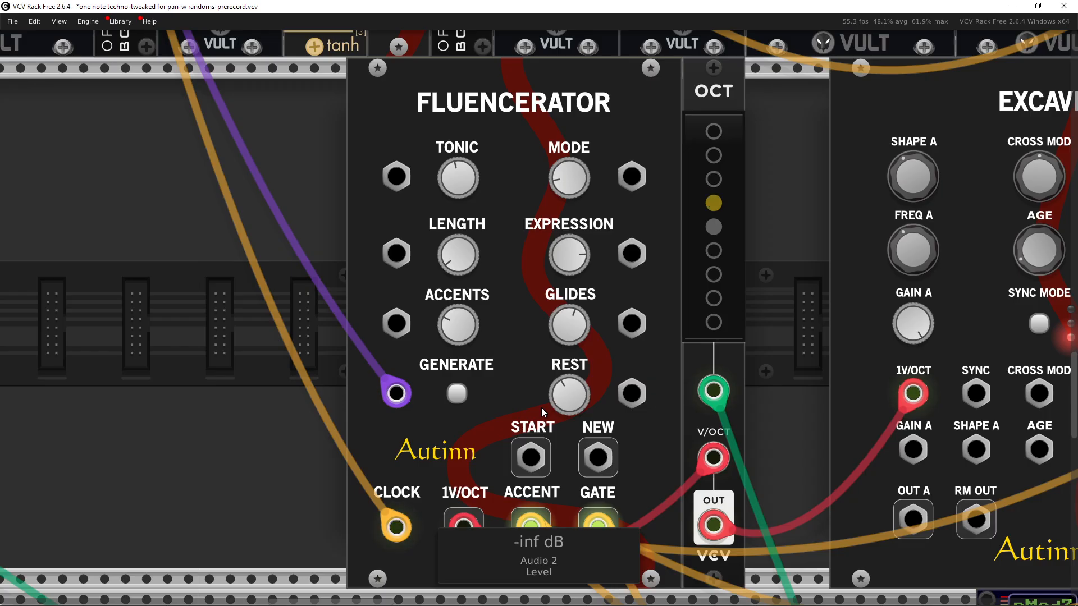
pyautogui.moveTo(541, 527)
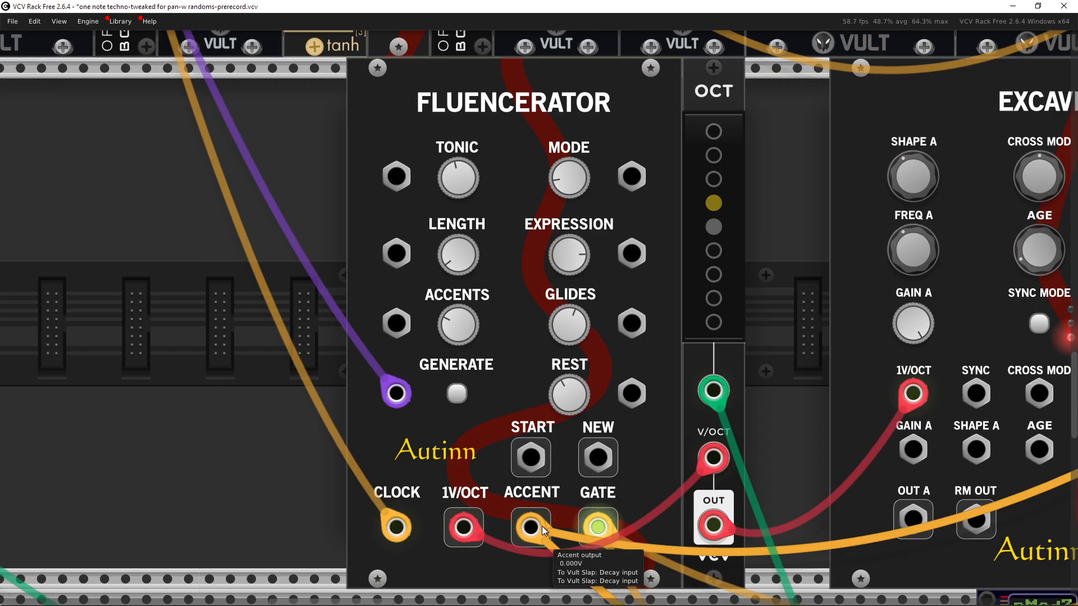
# Step: Examine the Divider clock connections feeding the two NoteSeq16 sequencers
pyautogui.moveTo(457, 396); pyautogui.dragTo(440, 393)
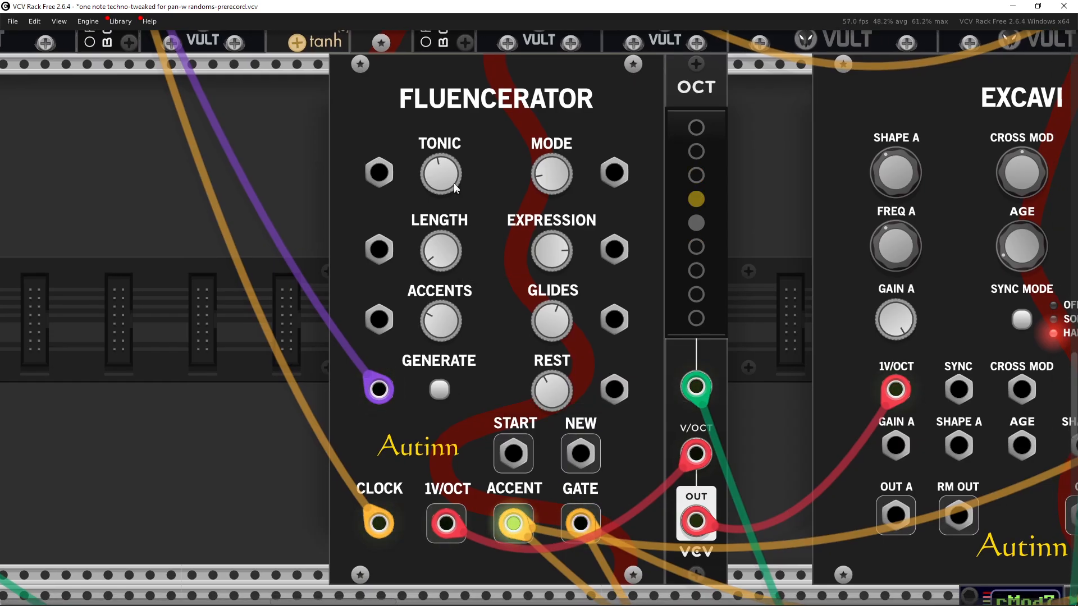
pyautogui.moveTo(546, 202); pyautogui.dragTo(553, 208)
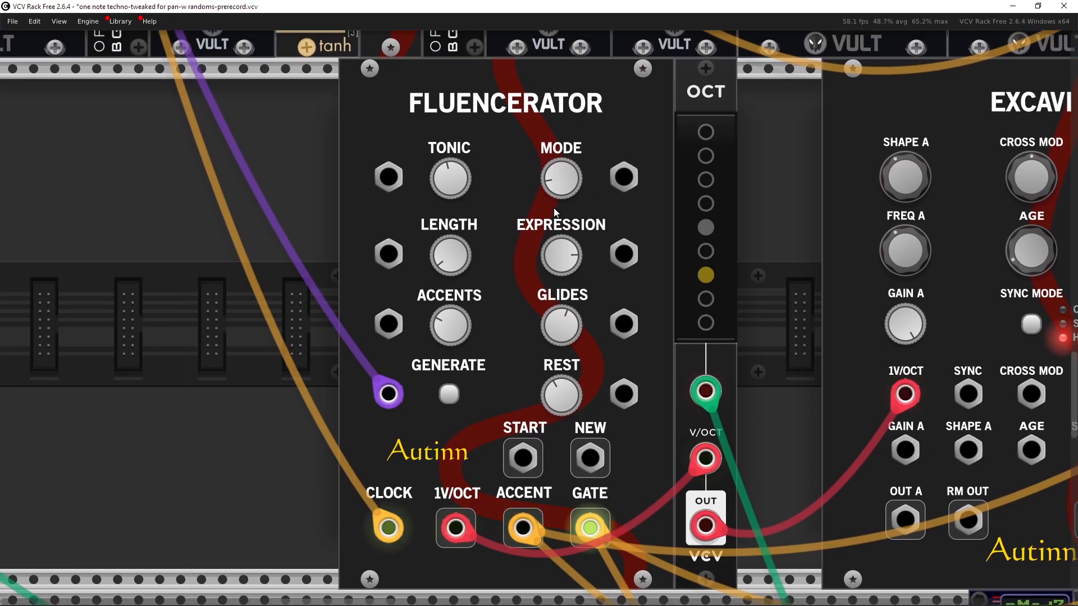
pyautogui.scroll(-3, 394, 395)
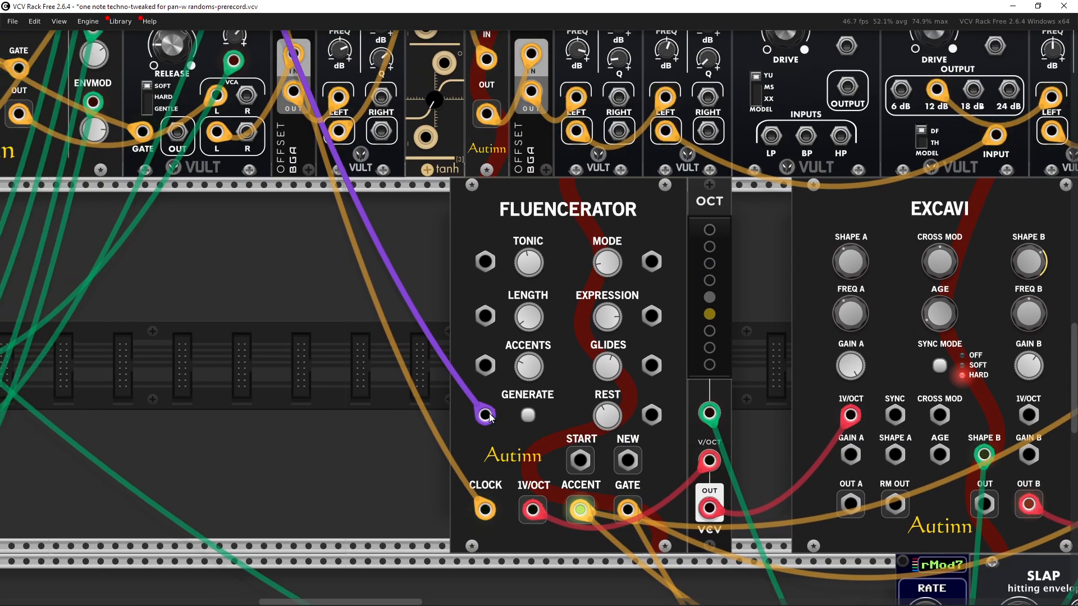
pyautogui.moveTo(463, 345); pyautogui.dragTo(511, 439)
pyautogui.scroll(-3, 512, 439)
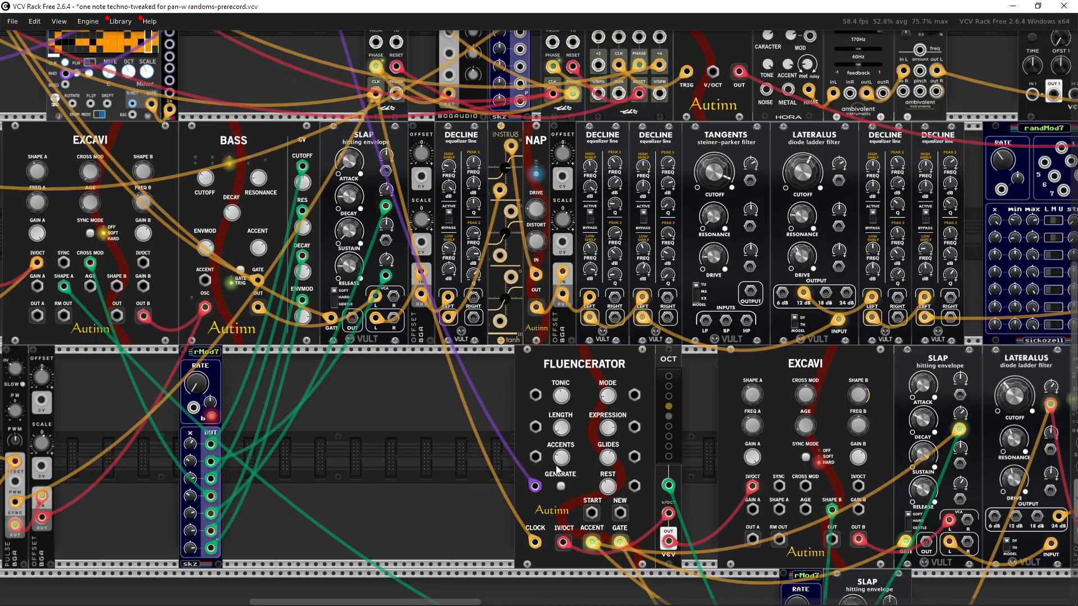
pyautogui.moveTo(393, 232); pyautogui.dragTo(488, 391)
pyautogui.moveTo(465, 202); pyautogui.dragTo(478, 383)
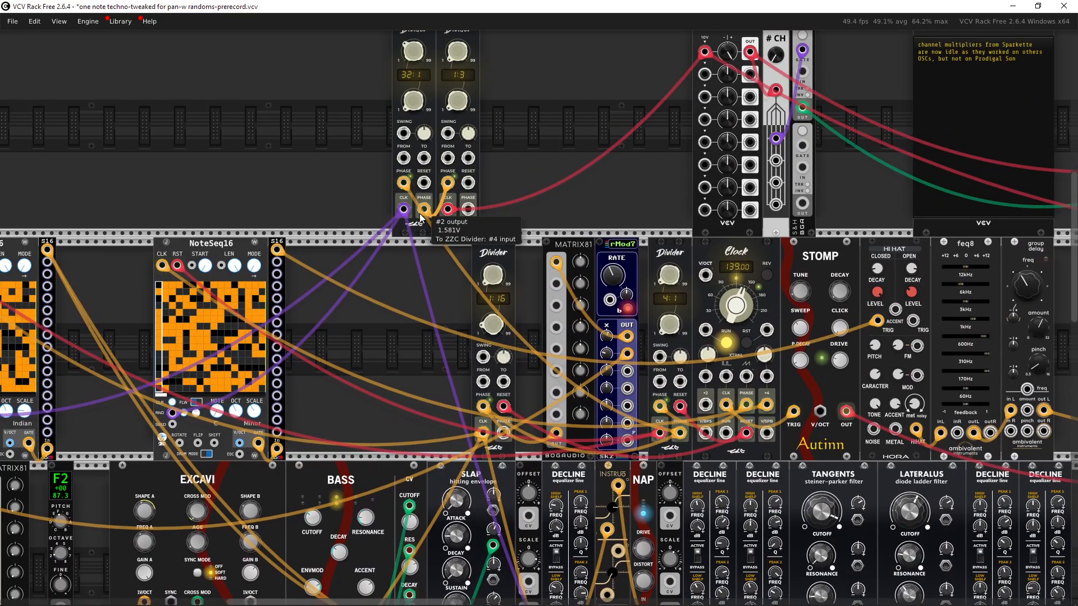
pyautogui.moveTo(411, 208); pyautogui.dragTo(632, 275)
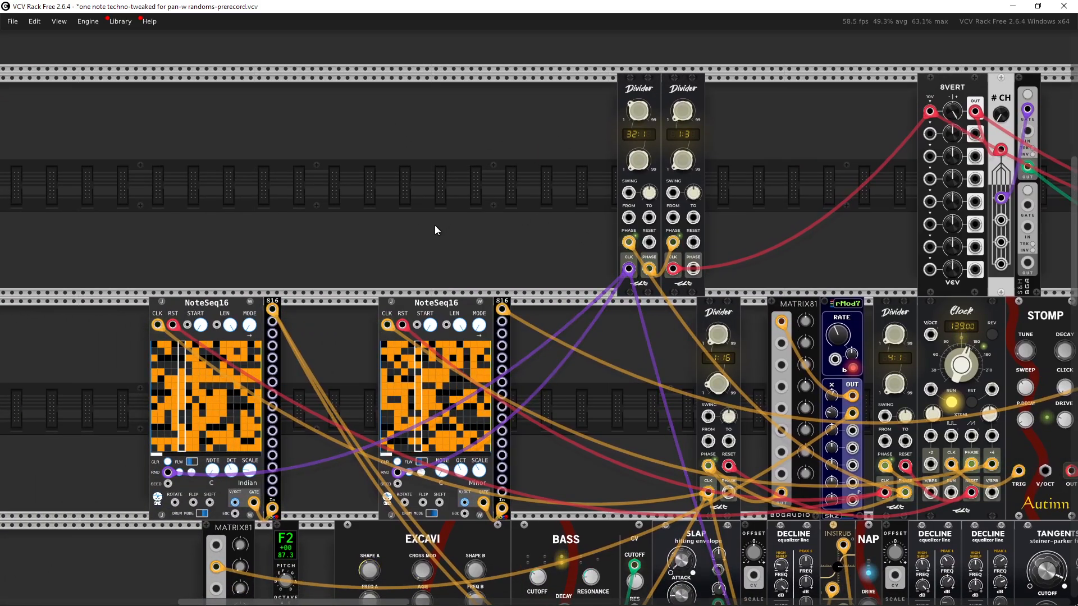
pyautogui.moveTo(434, 225); pyautogui.dragTo(534, 372)
pyautogui.moveTo(337, 226); pyautogui.dragTo(163, 337)
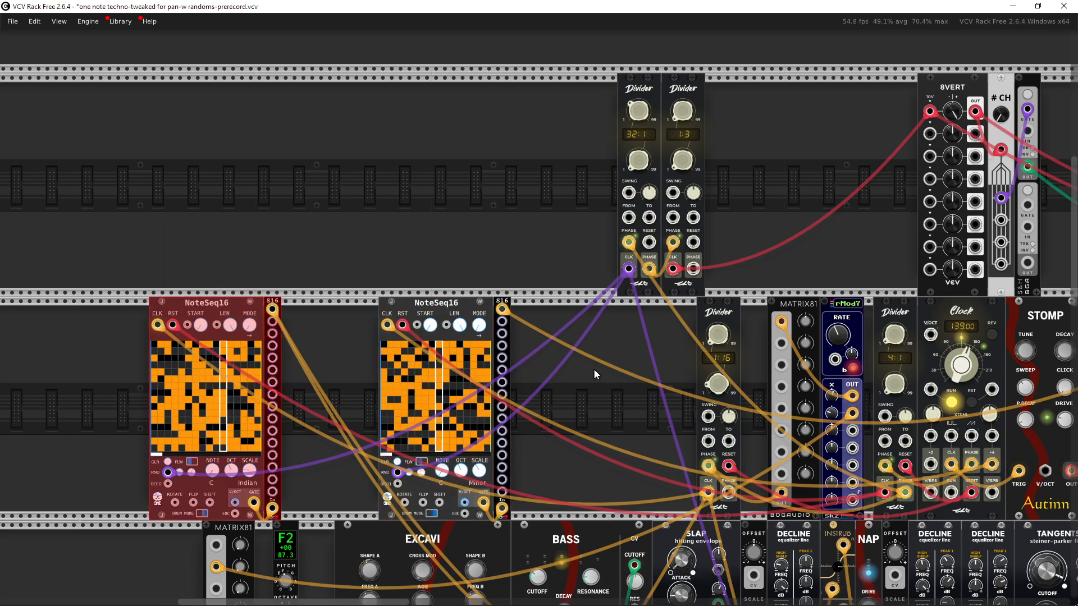
# Step: Survey the FLUENCERATOR, EXCAVI and SLAP modules on the lower rack row
pyautogui.moveTo(593, 385); pyautogui.dragTo(468, 314)
pyautogui.moveTo(436, 275); pyautogui.dragTo(312, 82)
pyautogui.moveTo(582, 481); pyautogui.dragTo(496, 271)
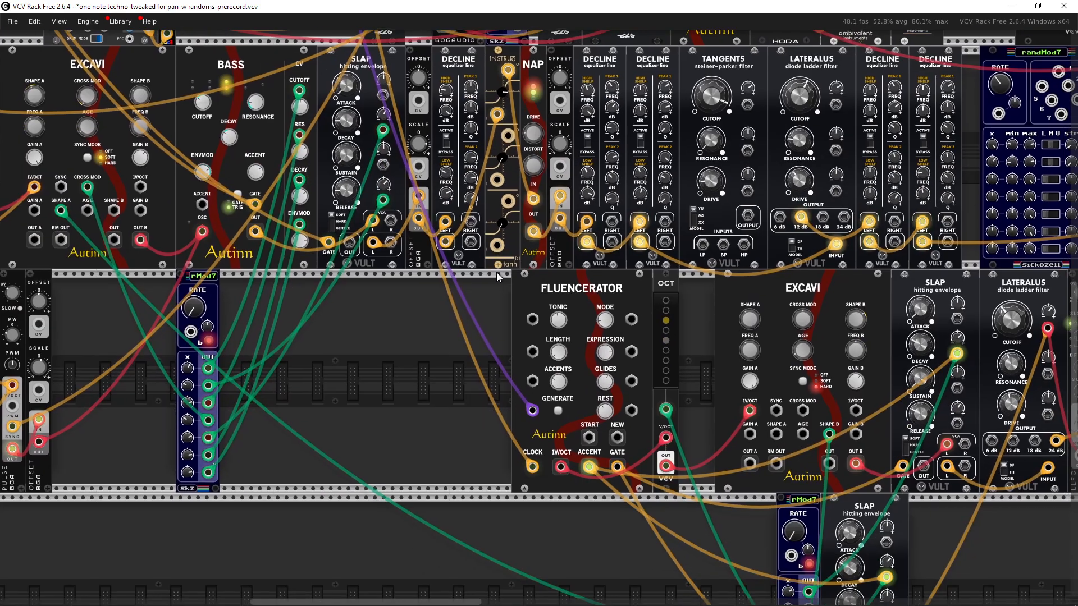
pyautogui.moveTo(708, 408); pyautogui.dragTo(373, 348)
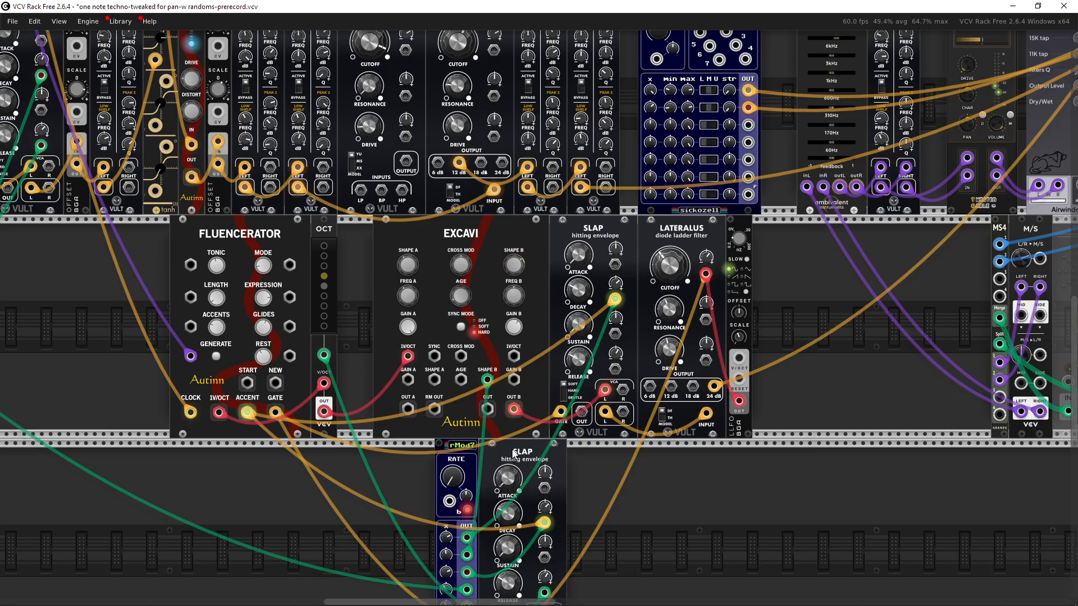
pyautogui.moveTo(570, 506); pyautogui.dragTo(600, 449)
pyautogui.scroll(5, 668, 359)
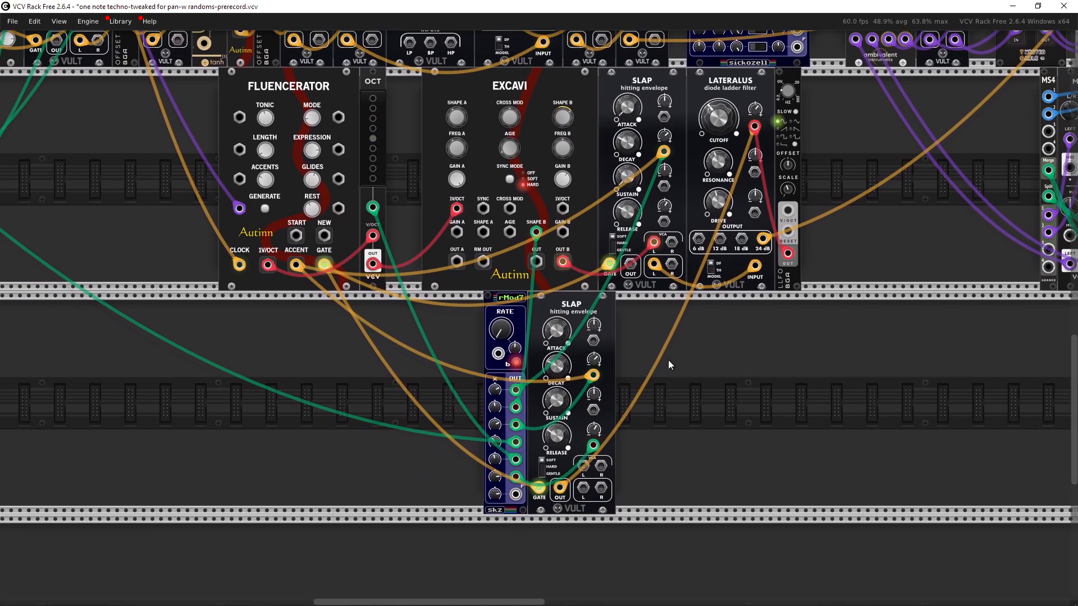
pyautogui.scroll(-5, 639, 356)
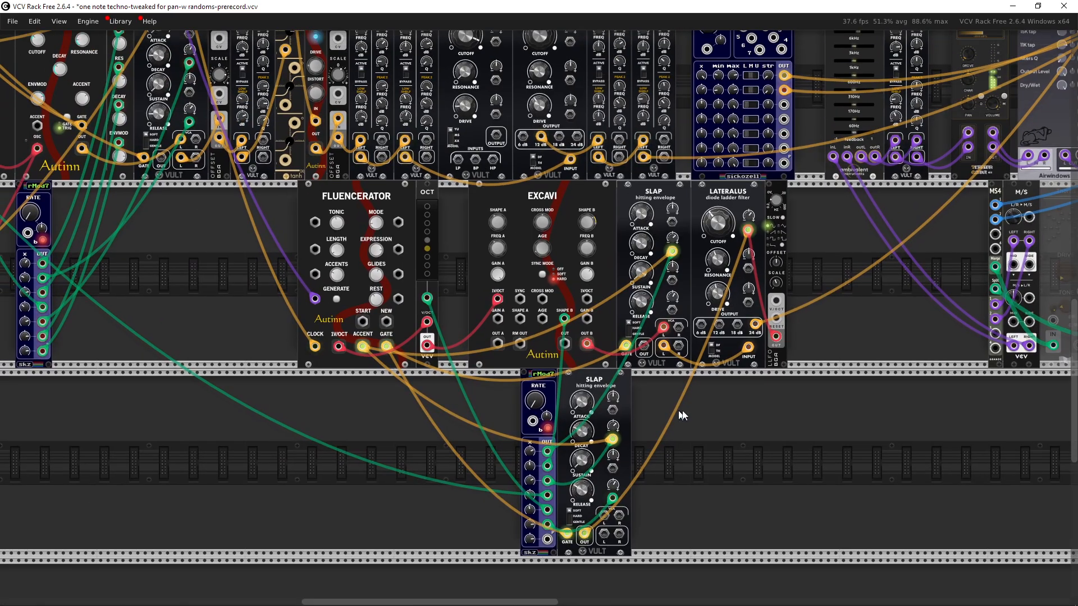
pyautogui.moveTo(469, 373); pyautogui.dragTo(678, 504)
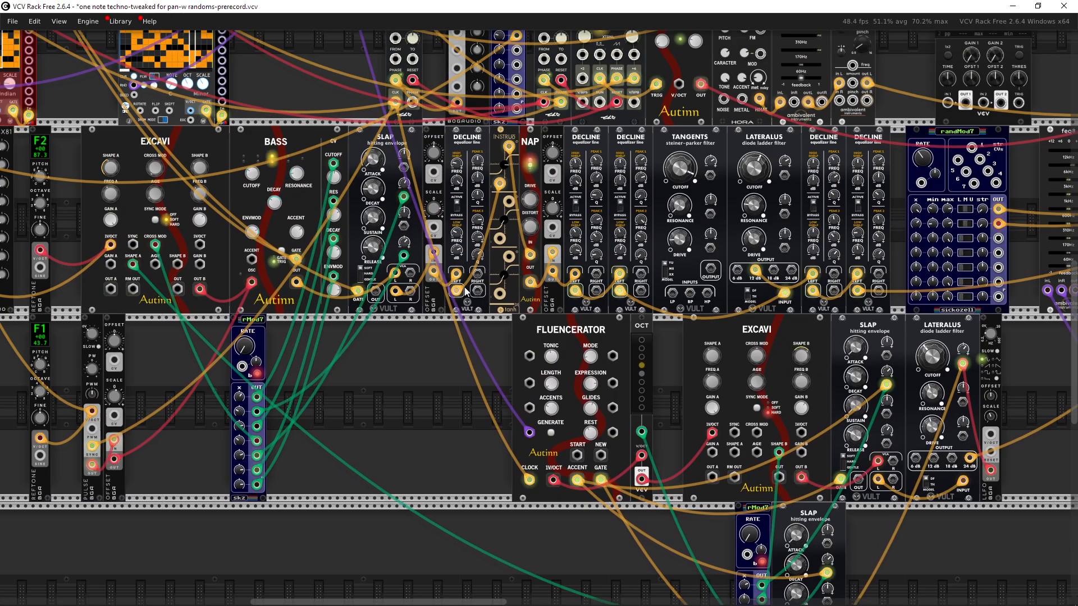
pyautogui.moveTo(333, 107); pyautogui.dragTo(525, 442)
# Step: Add a Bogaudio SWITCH module to the empty rack row beside the Dividers
pyautogui.scroll(-1, 492, 350)
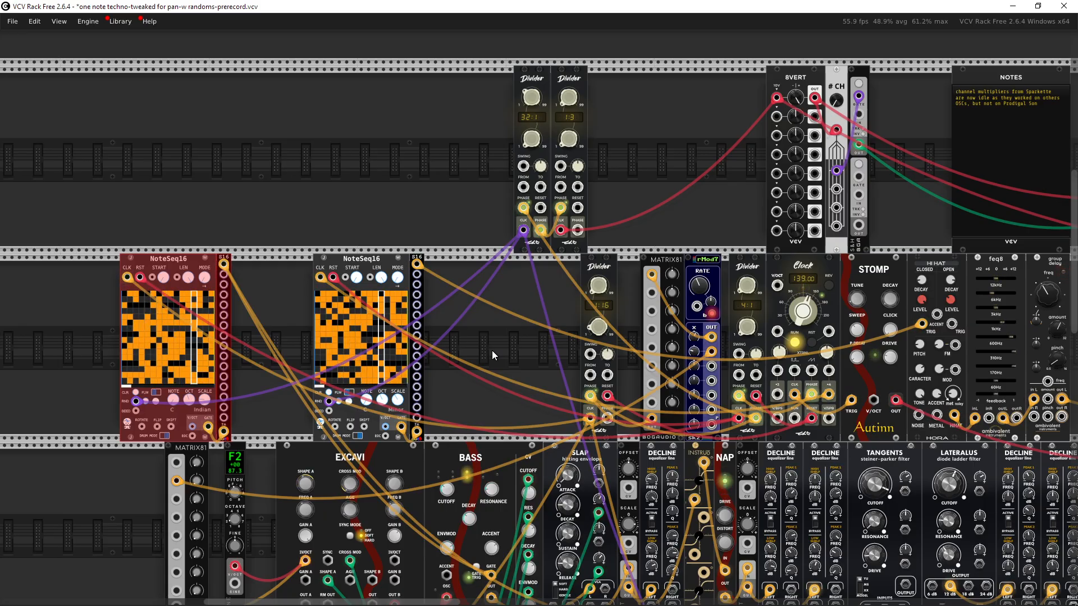
pyautogui.hscroll(4, 492, 350)
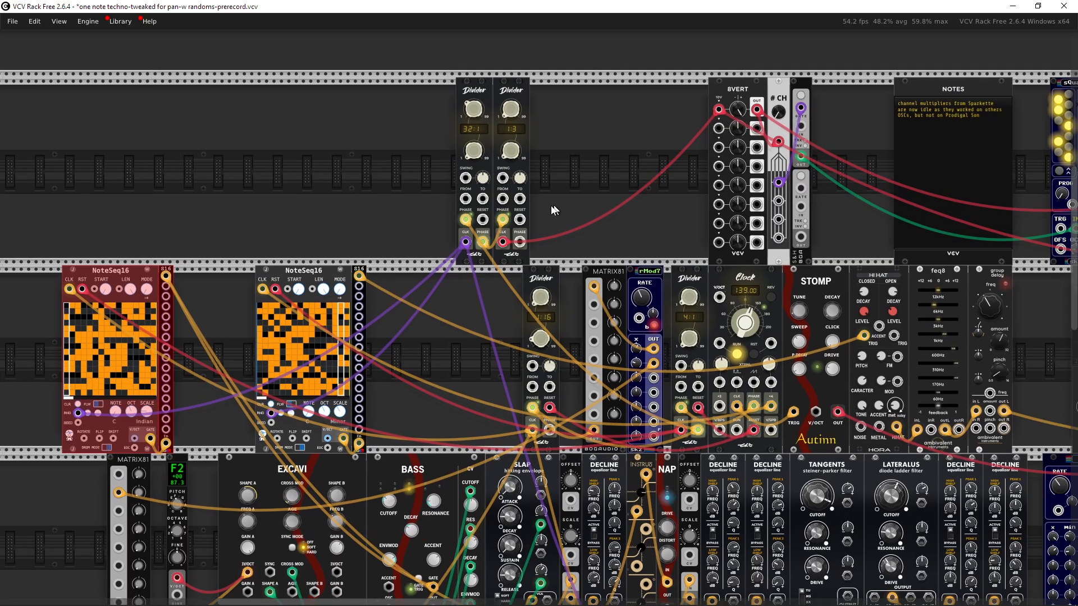
pyautogui.hscroll(2, 523, 278)
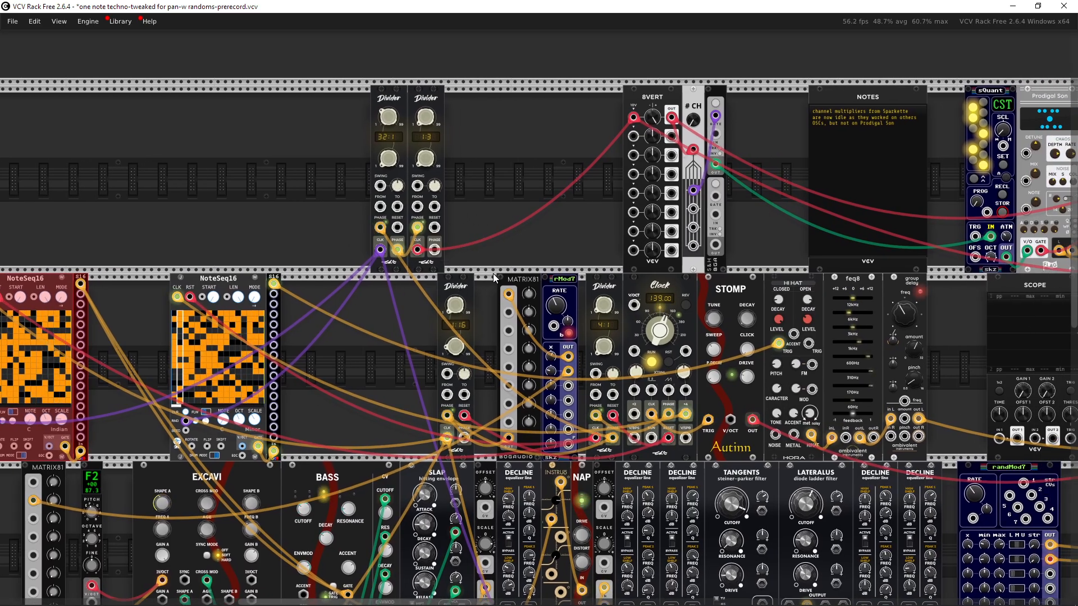
pyautogui.moveTo(497, 220); pyautogui.dragTo(584, 376)
pyautogui.scroll(2, 388, 345)
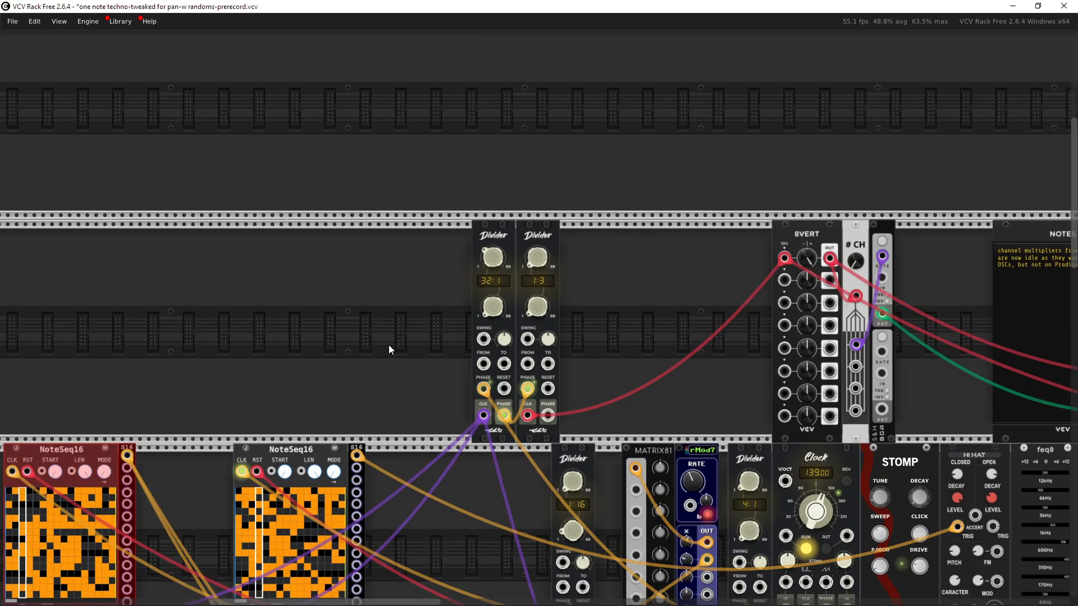
pyautogui.moveTo(320, 357); pyautogui.dragTo(450, 348)
pyautogui.rightClick(450, 349)
pyautogui.write('switch')
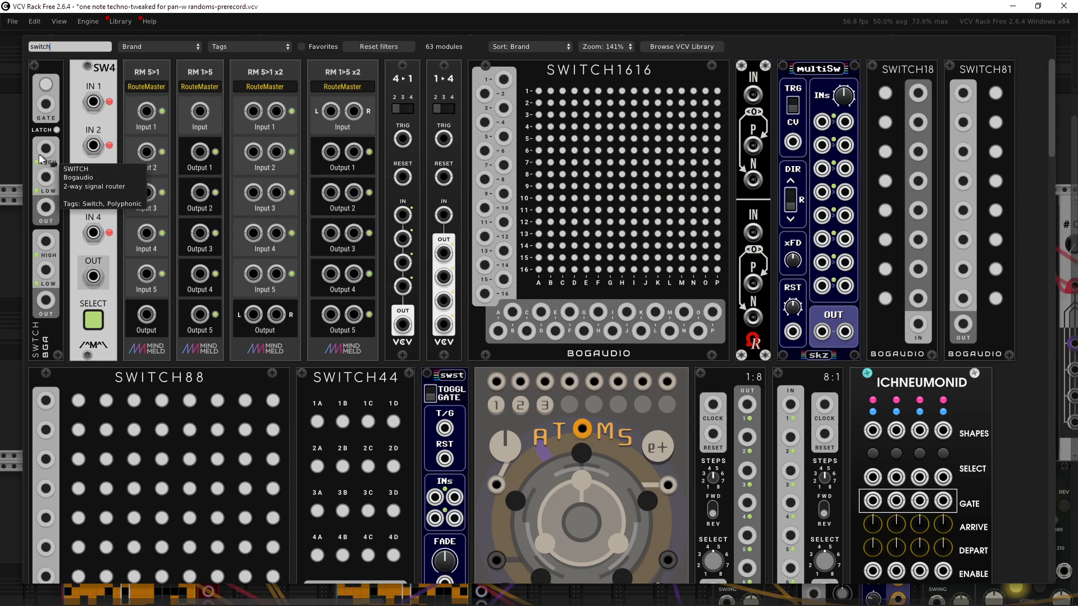
pyautogui.moveTo(50, 151); pyautogui.dragTo(428, 259)
pyautogui.scroll(4, 468, 274)
pyautogui.hscroll(-2, 468, 273)
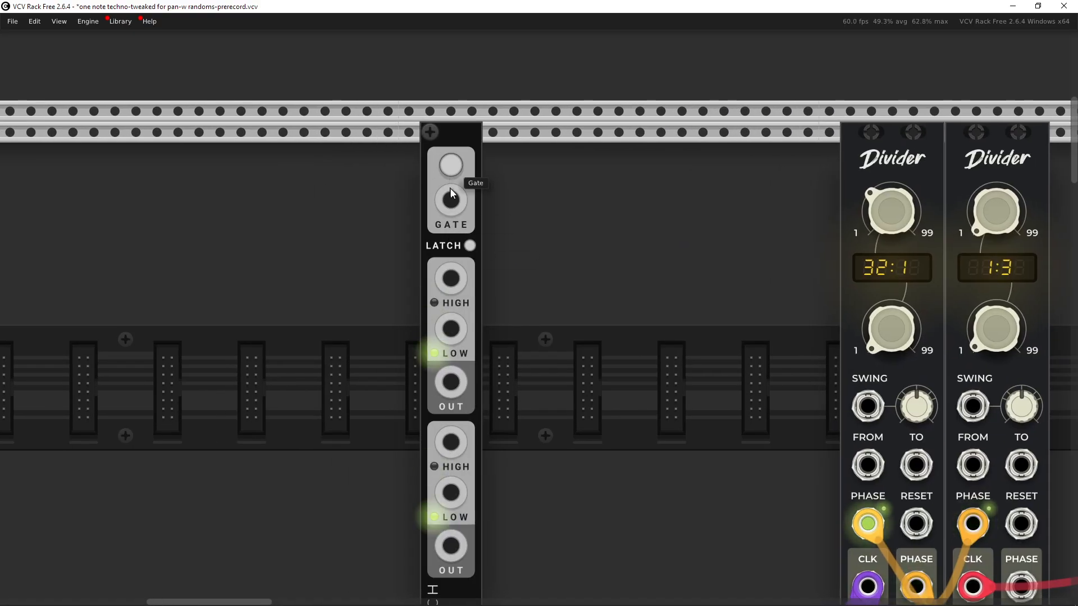
# Step: Toggle the SWITCH module's latch and gate buttons and delete the module
pyautogui.click(457, 168)
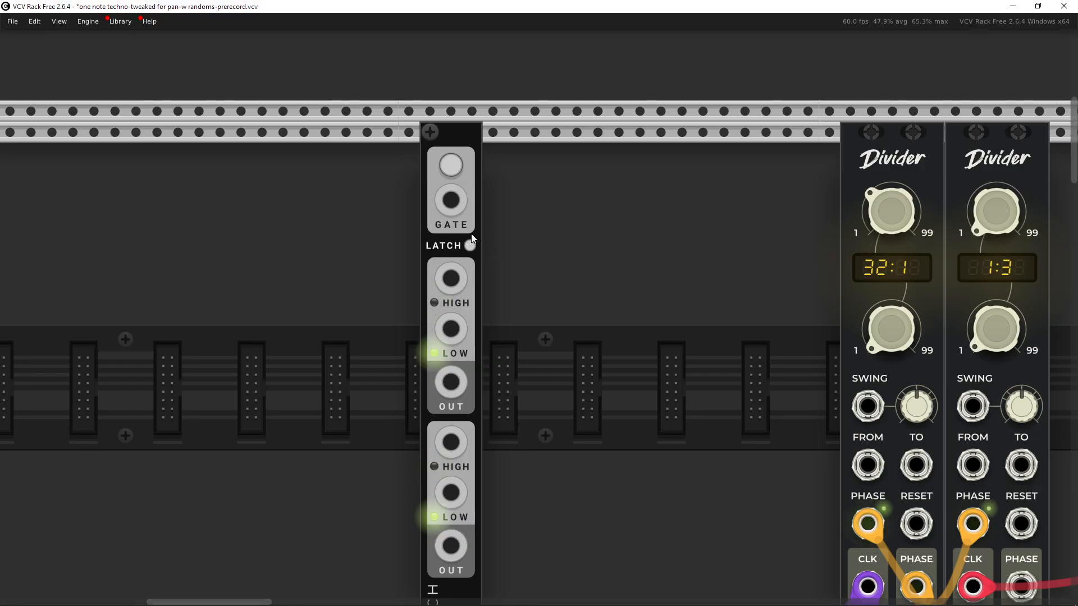
pyautogui.click(469, 244)
pyautogui.click(454, 169)
pyautogui.click(454, 170)
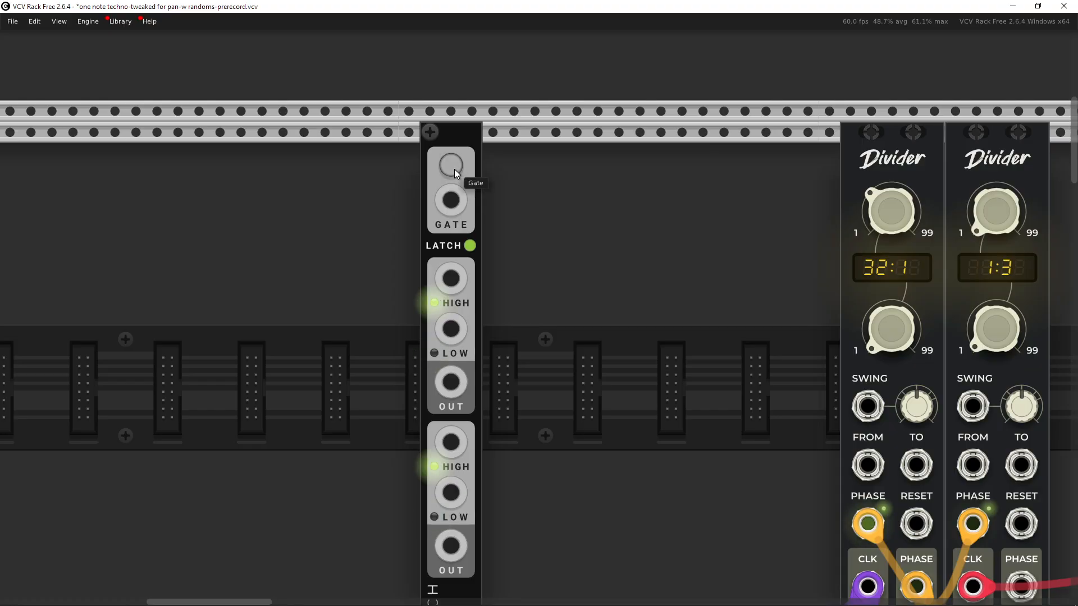
pyautogui.moveTo(489, 271); pyautogui.dragTo(432, 272)
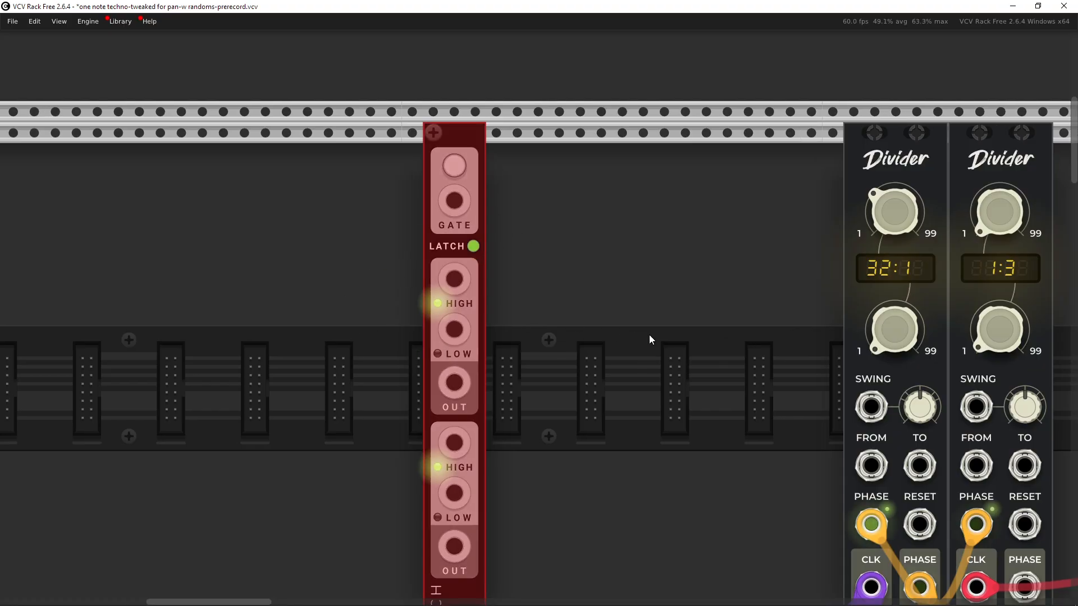
pyautogui.press('Delete')
# Step: Return to the FLUENCERATOR sequencer and examine its expression and generate controls
pyautogui.scroll(-4, 617, 318)
pyautogui.moveTo(624, 457); pyautogui.dragTo(499, 237)
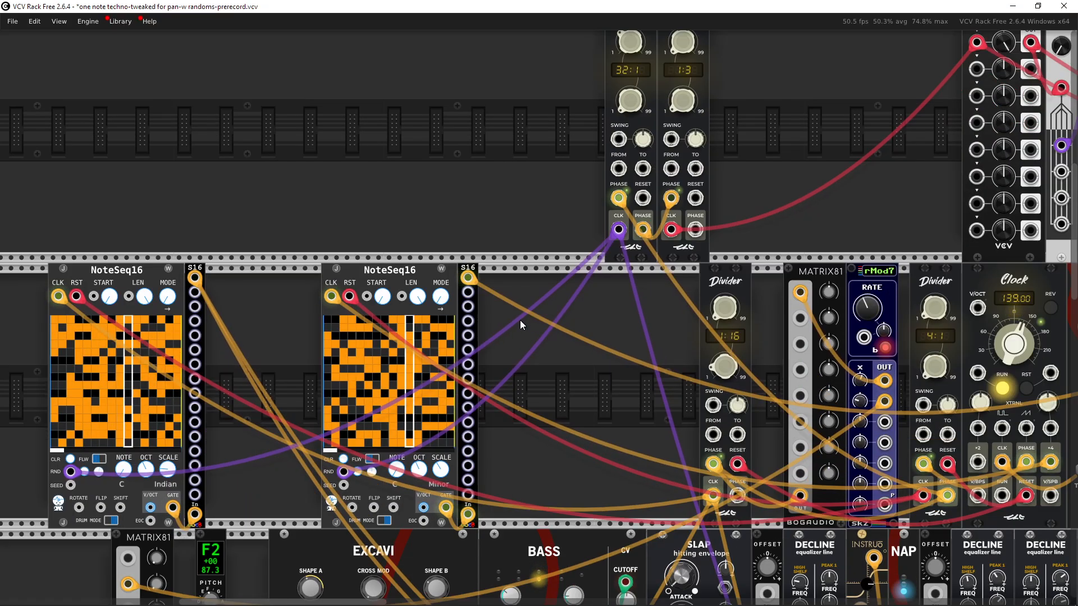
pyautogui.scroll(-4, 519, 320)
pyautogui.moveTo(685, 434); pyautogui.dragTo(498, 316)
pyautogui.moveTo(663, 401); pyautogui.dragTo(504, 314)
pyautogui.moveTo(731, 397)
pyautogui.mouseDown()
pyautogui.moveTo(738, 403)
pyautogui.moveTo(719, 394)
pyautogui.mouseUp()
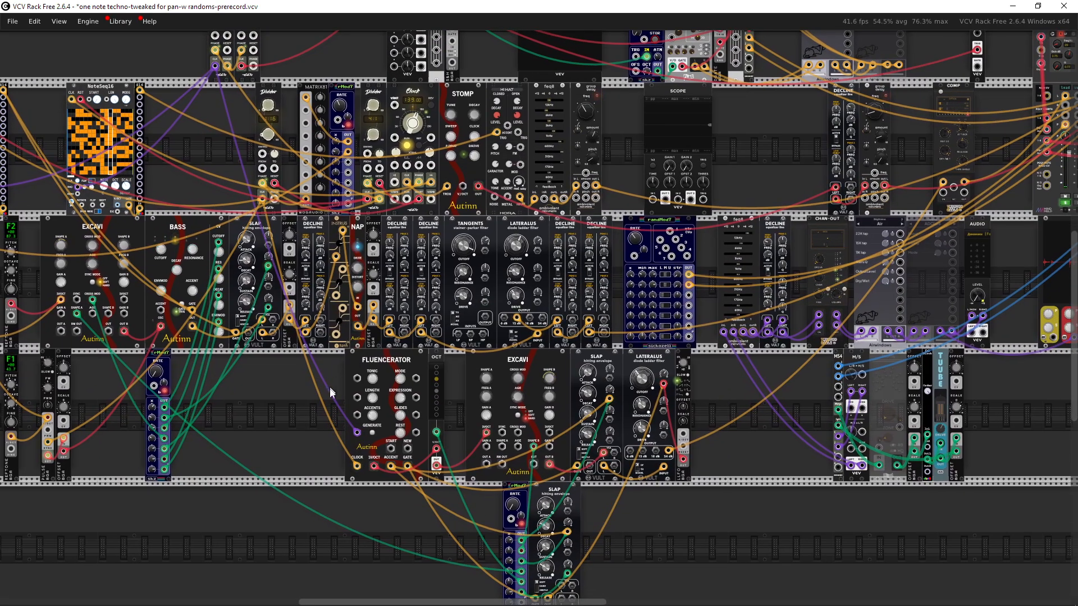
pyautogui.click(403, 383)
pyautogui.click(460, 385)
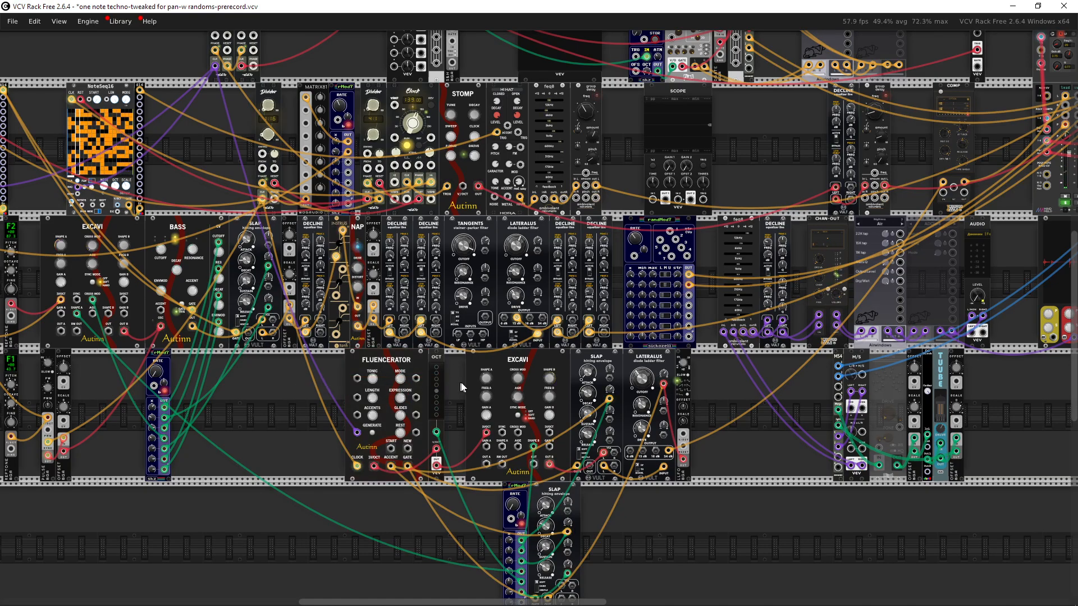
pyautogui.moveTo(470, 380); pyautogui.dragTo(440, 378)
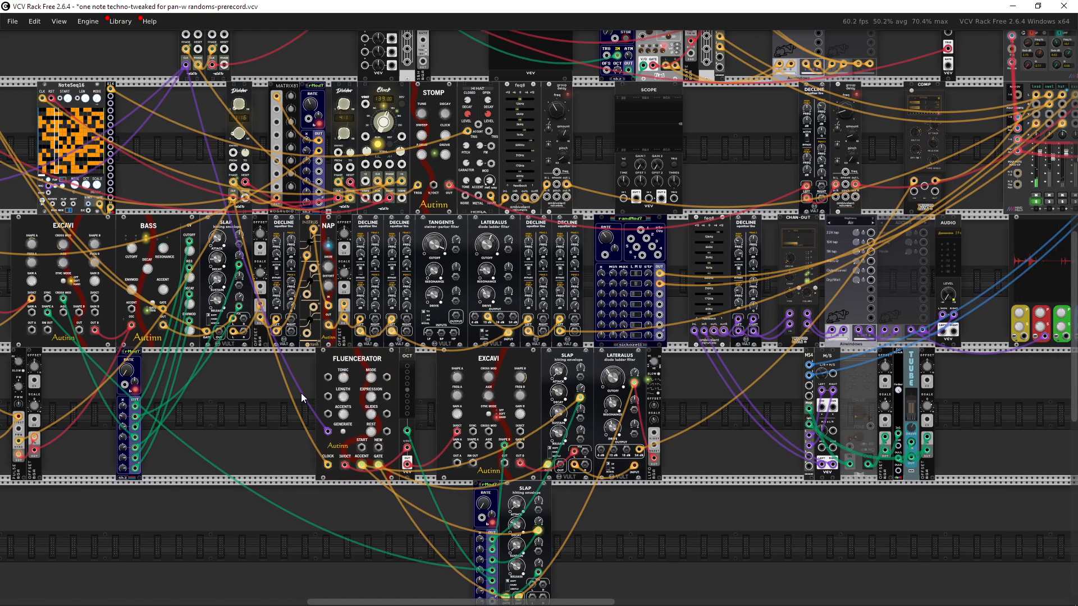
pyautogui.click(365, 386)
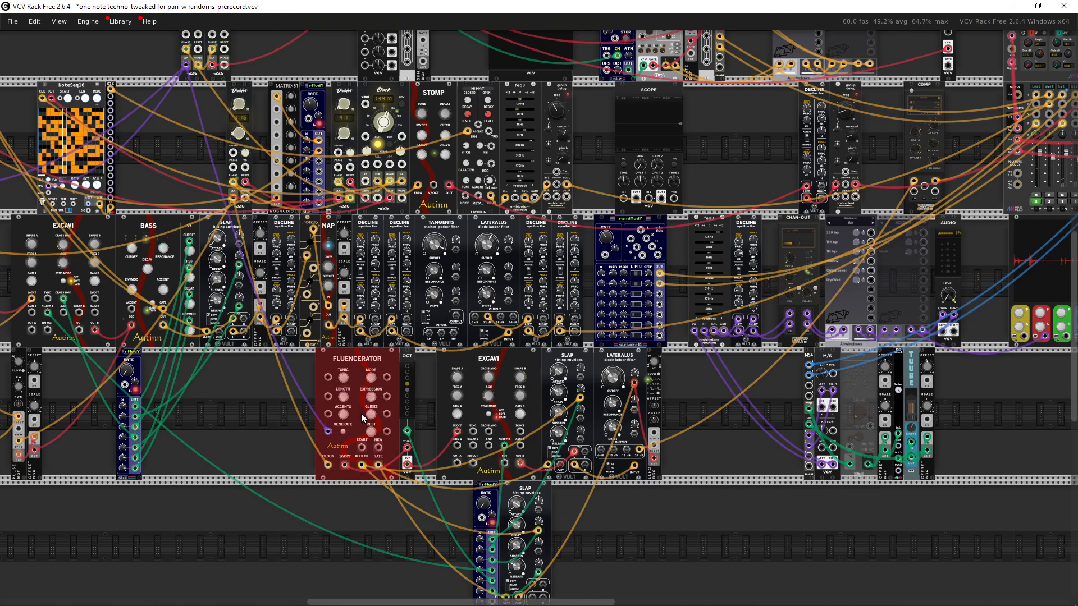
pyautogui.scroll(3, 361, 413)
pyautogui.click(422, 332)
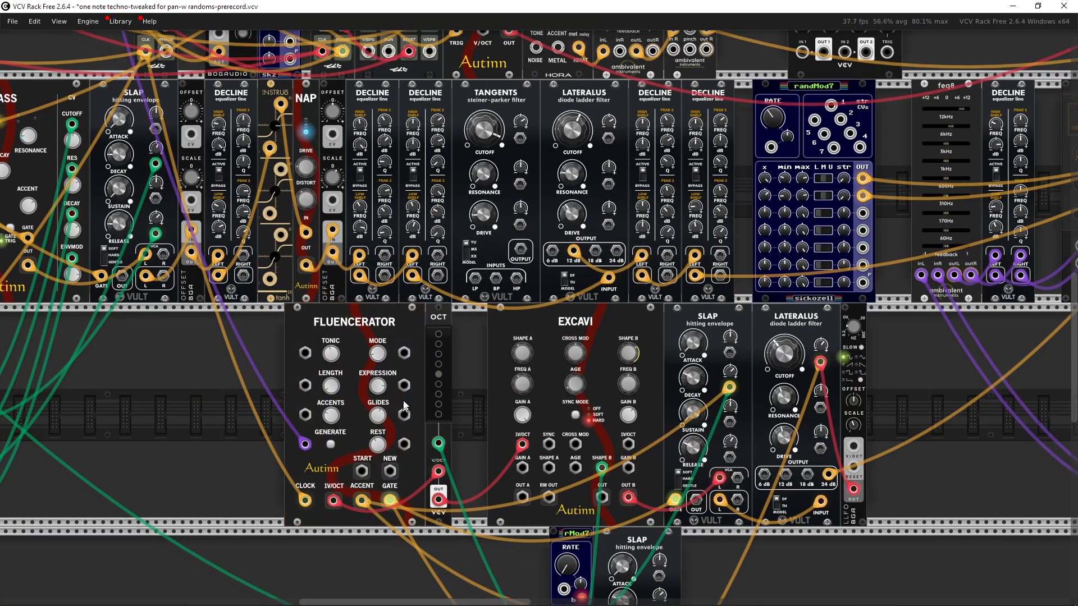
pyautogui.moveTo(445, 383); pyautogui.dragTo(549, 386)
pyautogui.scroll(-4, 389, 383)
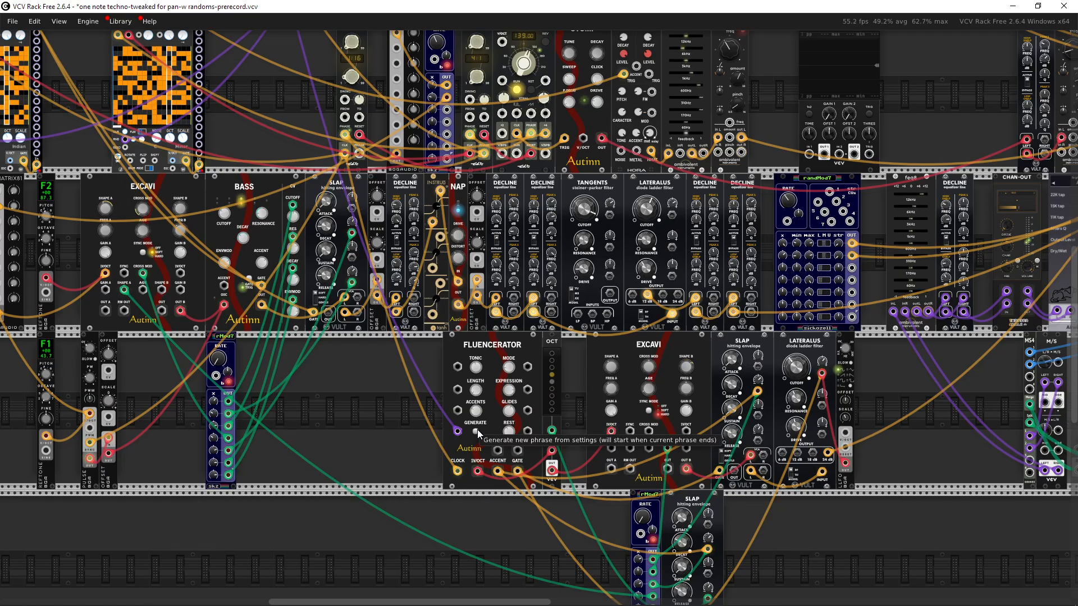
pyautogui.moveTo(1013, 191); pyautogui.dragTo(392, 364)
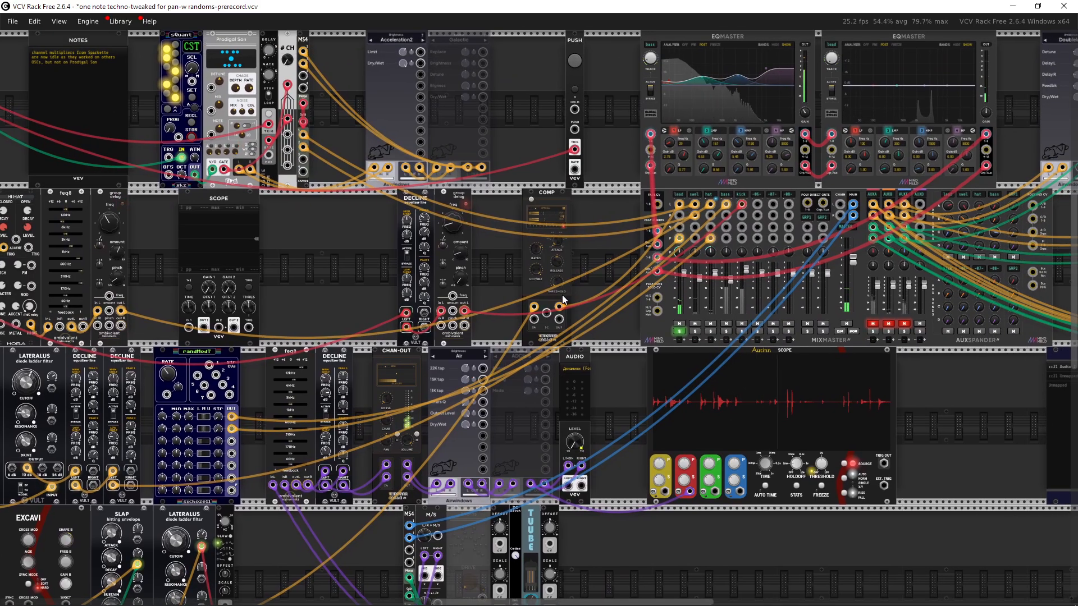
# Step: Move the mixer solo from the lead channel to the swel channel
pyautogui.scroll(2, 561, 294)
pyautogui.scroll(2, 550, 321)
pyautogui.moveTo(563, 334); pyautogui.dragTo(475, 339)
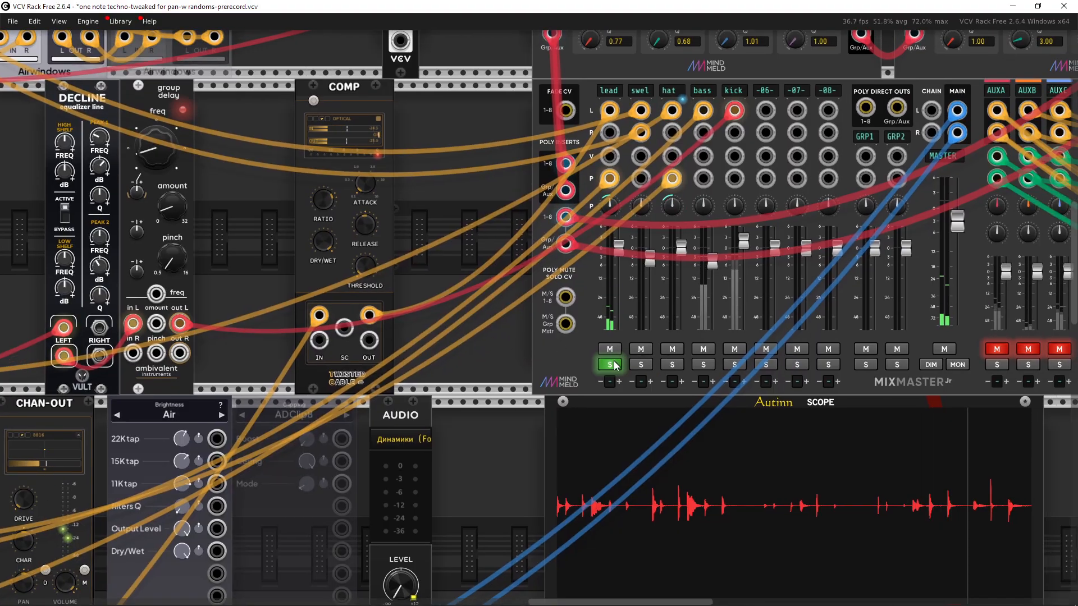
pyautogui.click(612, 363)
pyautogui.click(641, 364)
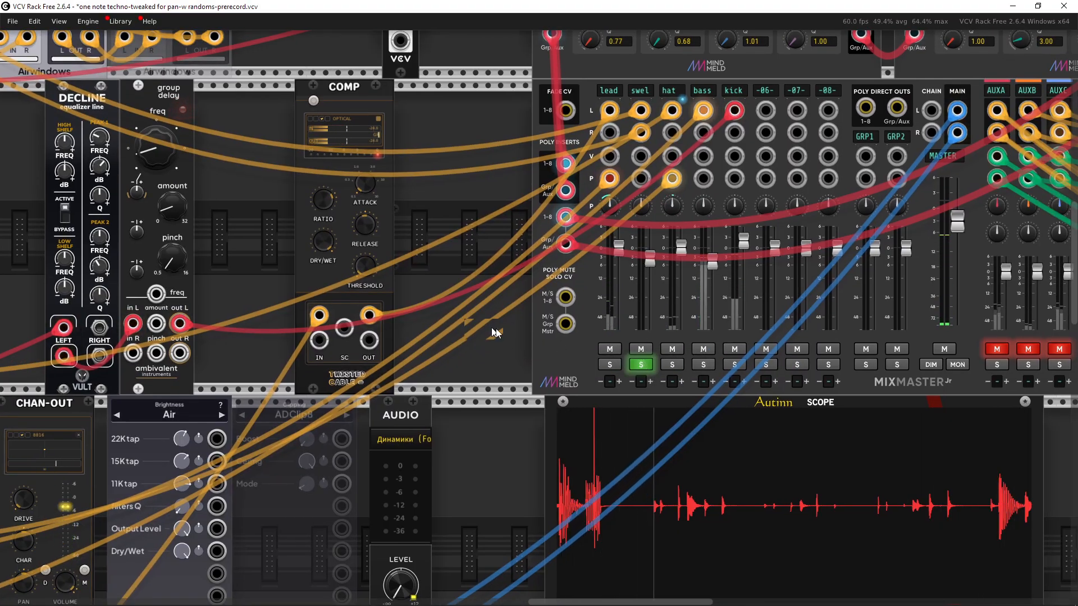
# Step: Trigger the PUSH module's button
pyautogui.scroll(-4, 641, 365)
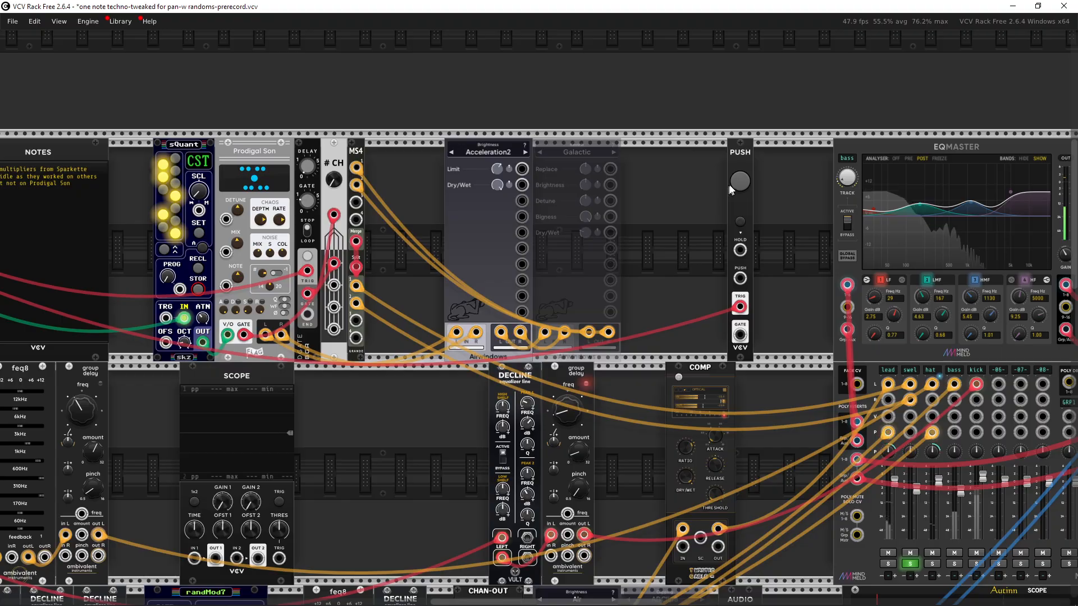
pyautogui.click(739, 184)
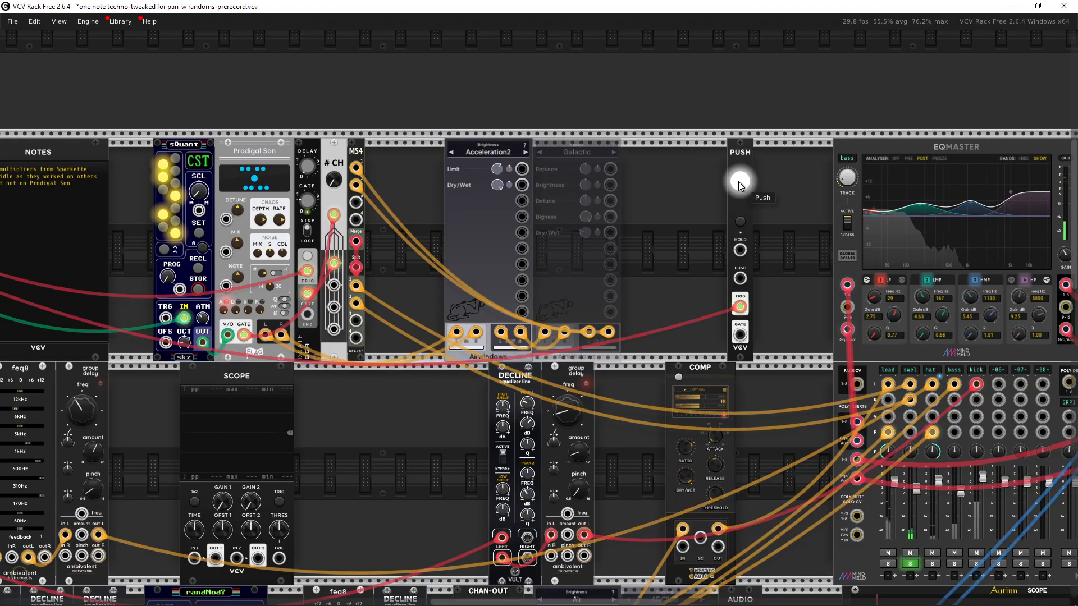
pyautogui.moveTo(681, 317); pyautogui.dragTo(641, 122)
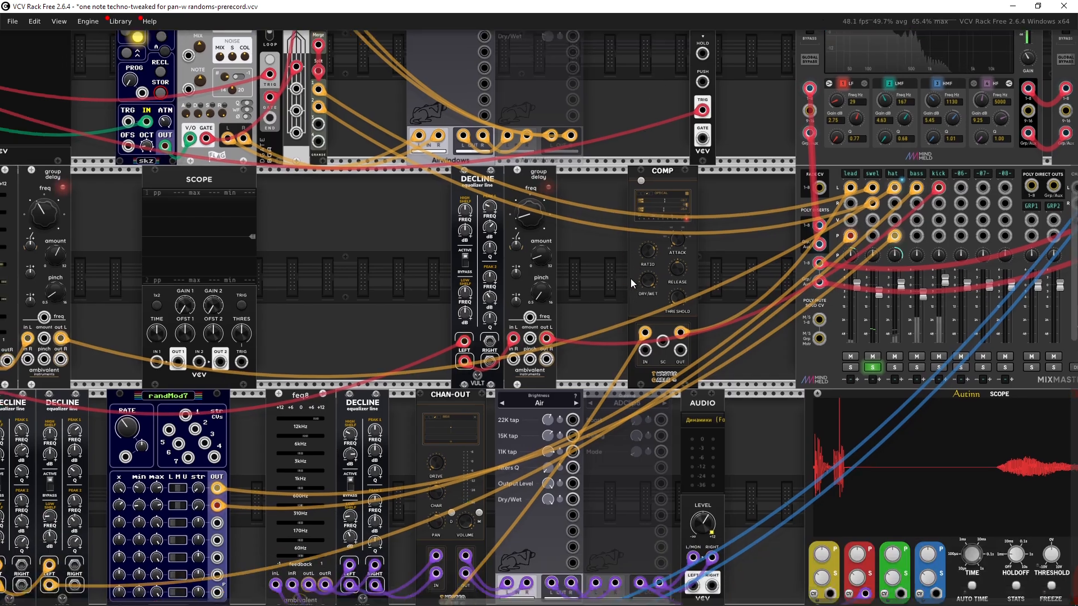
# Step: Add a VCV Scope module to the empty rack space beside the 8VERT
pyautogui.moveTo(631, 279); pyautogui.dragTo(874, 432)
pyautogui.moveTo(618, 408); pyautogui.dragTo(906, 435)
pyautogui.moveTo(645, 385); pyautogui.dragTo(793, 385)
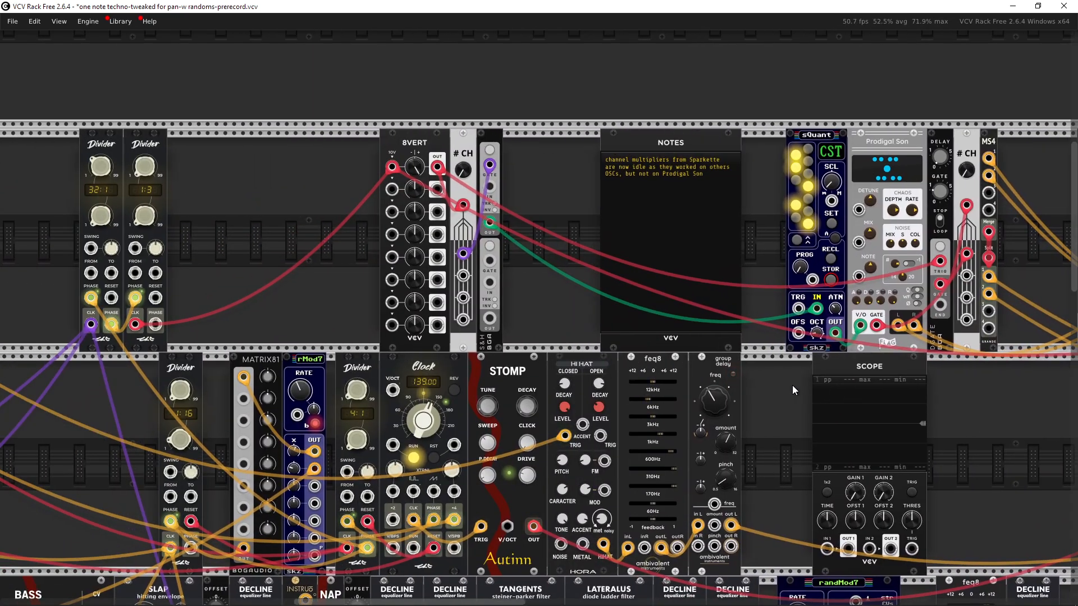
pyautogui.moveTo(305, 277); pyautogui.dragTo(439, 275)
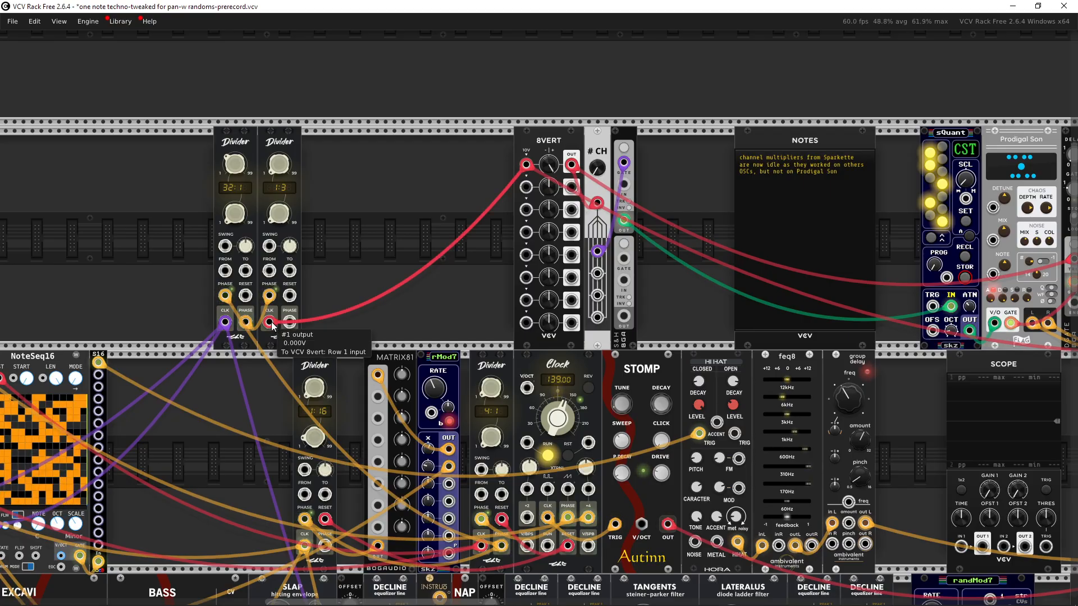
pyautogui.moveTo(719, 280); pyautogui.dragTo(400, 315)
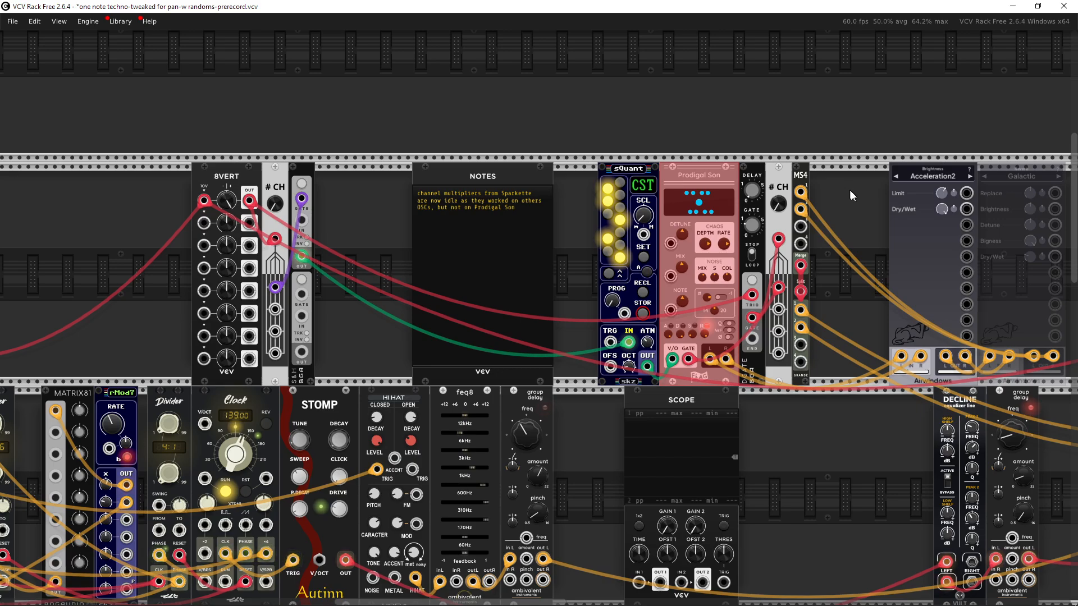
pyautogui.moveTo(868, 200); pyautogui.dragTo(857, 259)
pyautogui.moveTo(501, 282); pyautogui.dragTo(549, 288)
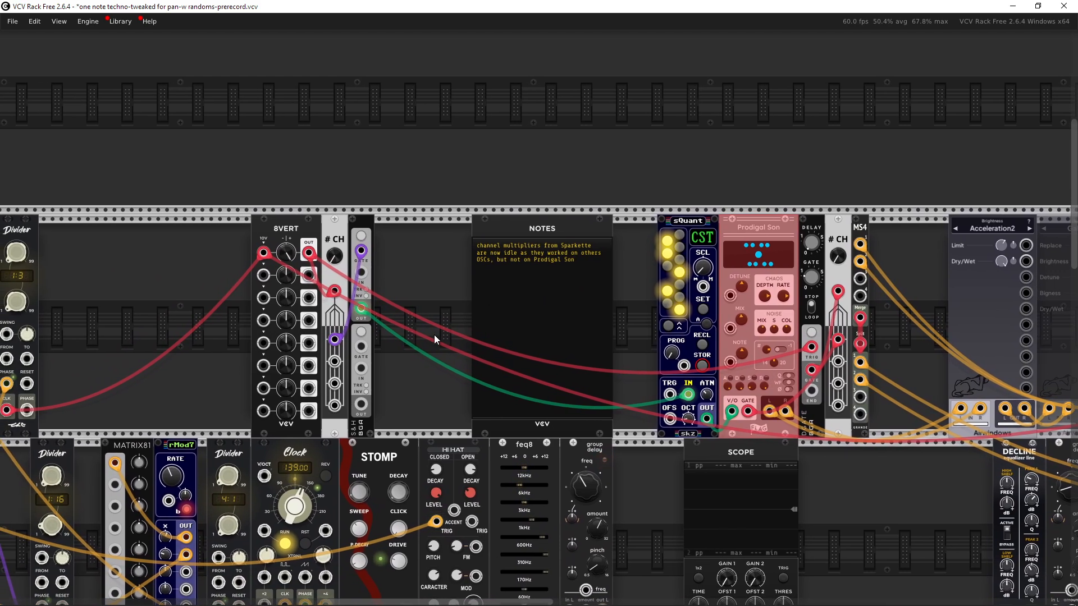
pyautogui.scroll(3, 423, 315)
pyautogui.moveTo(379, 290); pyautogui.dragTo(556, 302)
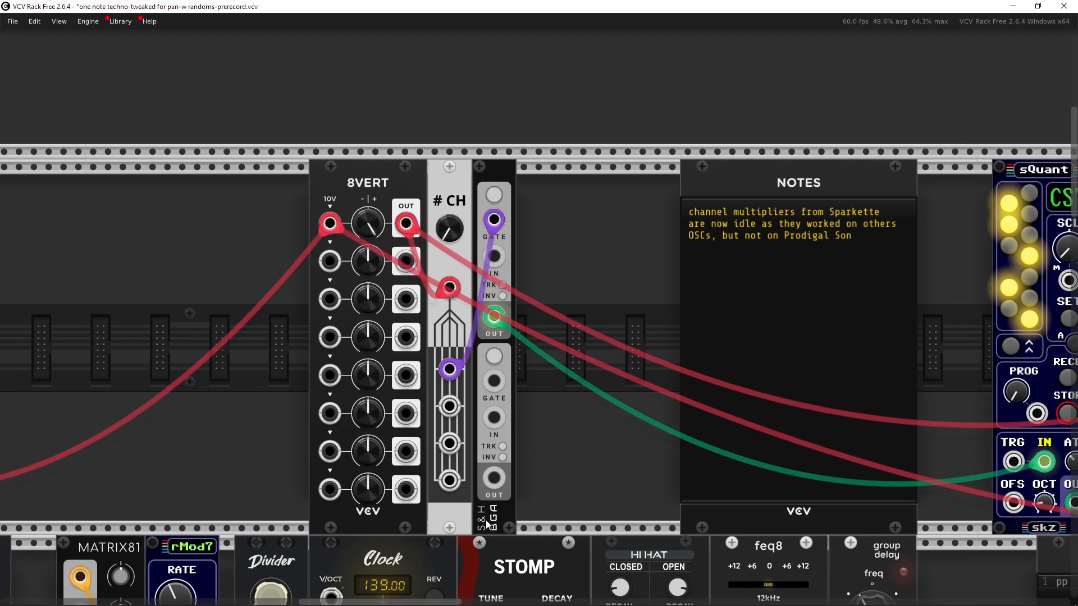
pyautogui.moveTo(587, 468); pyautogui.dragTo(560, 464)
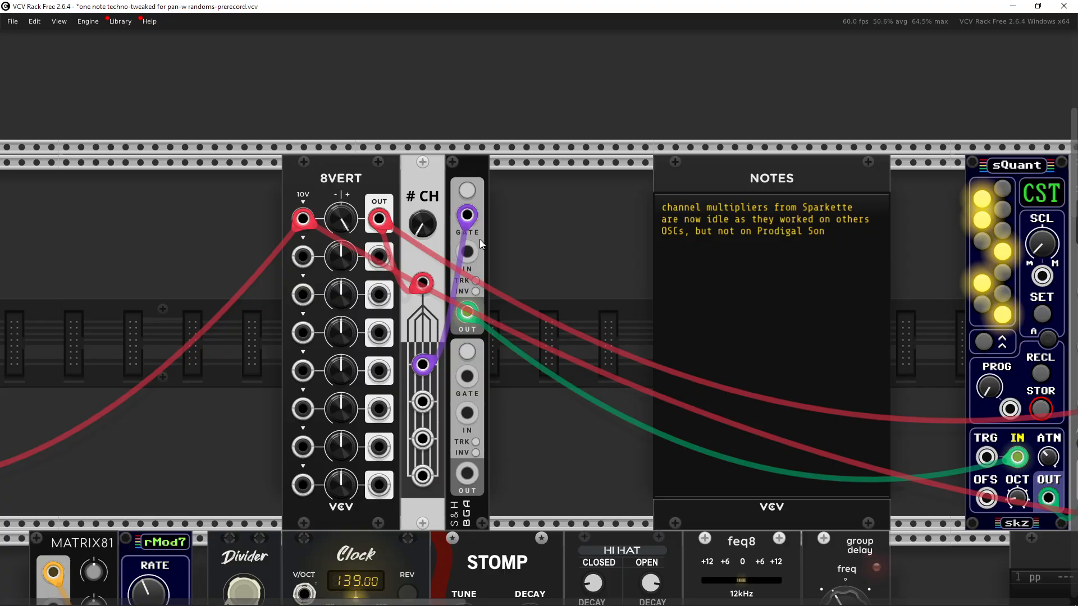
pyautogui.moveTo(516, 221); pyautogui.dragTo(483, 206)
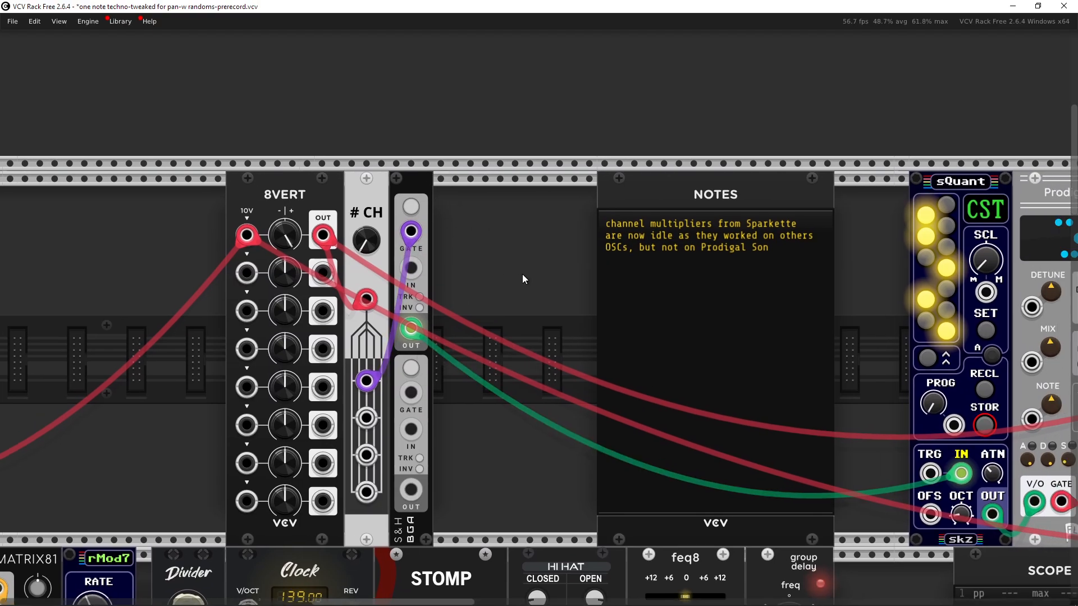
pyautogui.moveTo(522, 274); pyautogui.dragTo(656, 295)
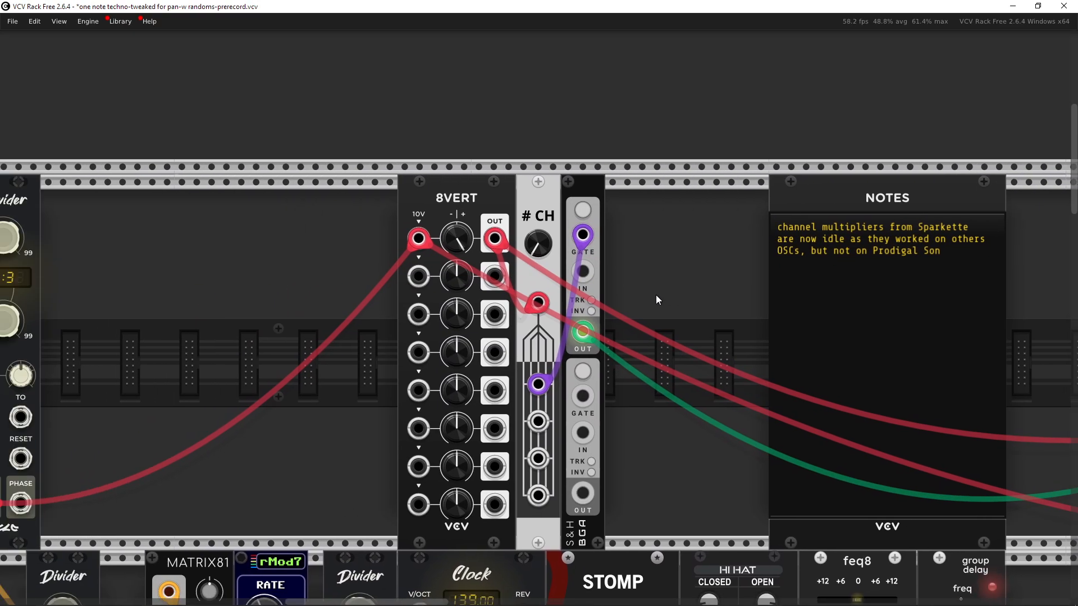
pyautogui.rightClick(283, 347)
pyautogui.write('scop')
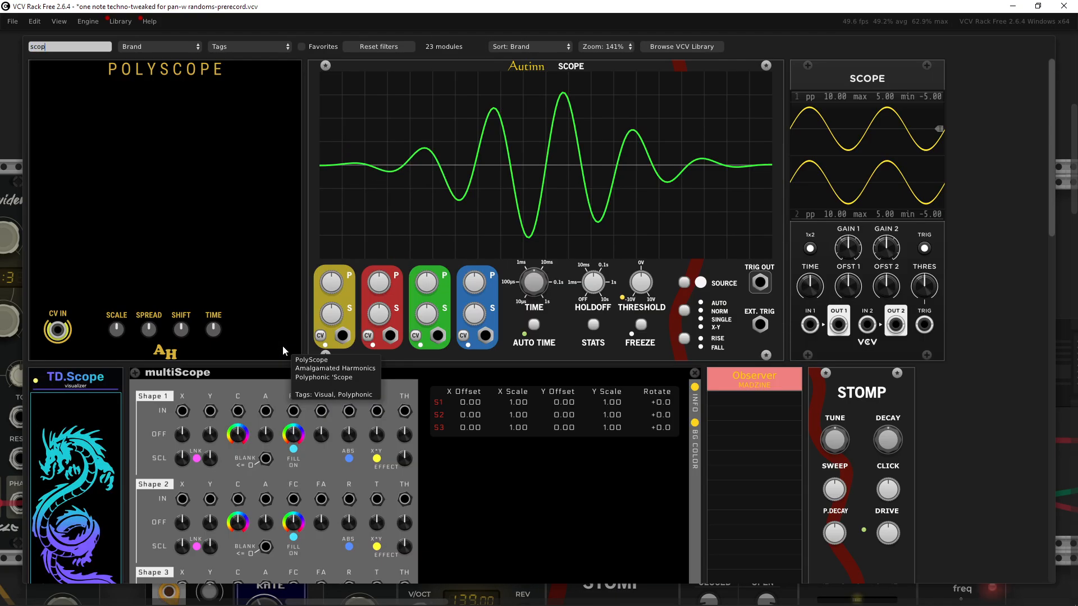
pyautogui.write('e')
pyautogui.click(562, 201)
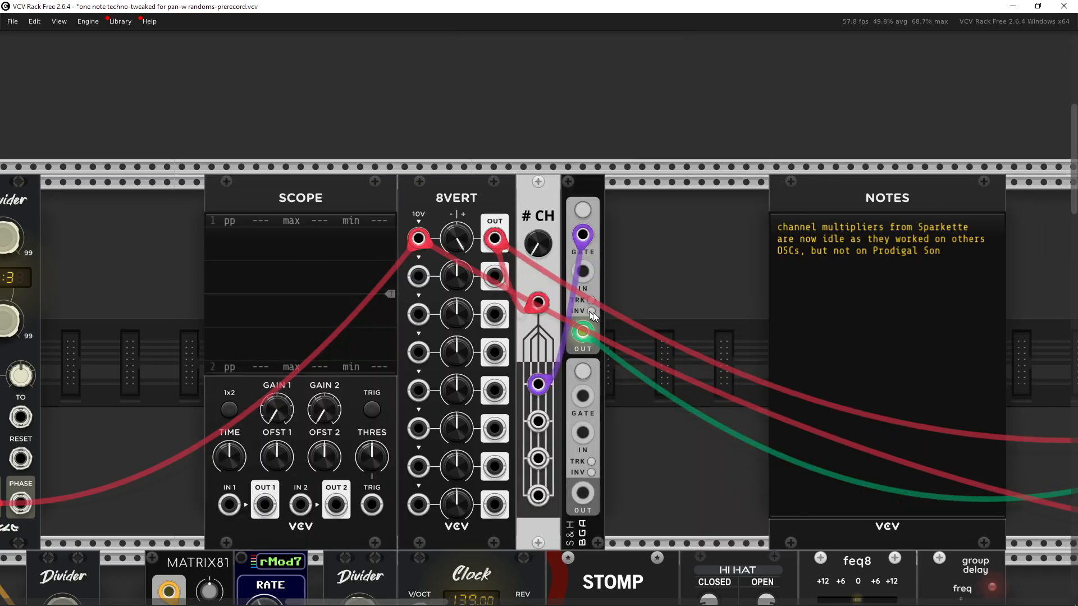
pyautogui.rightClick(583, 333)
pyautogui.moveTo(621, 415); pyautogui.dragTo(229, 504)
pyautogui.scroll(-1, 345, 296)
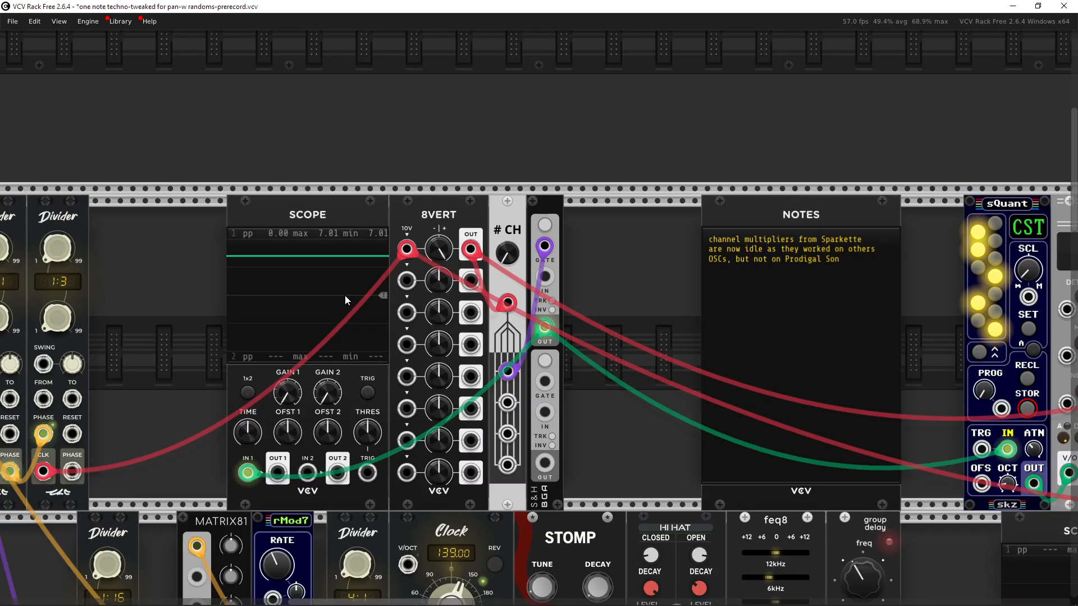
pyautogui.moveTo(345, 294); pyautogui.dragTo(270, 304)
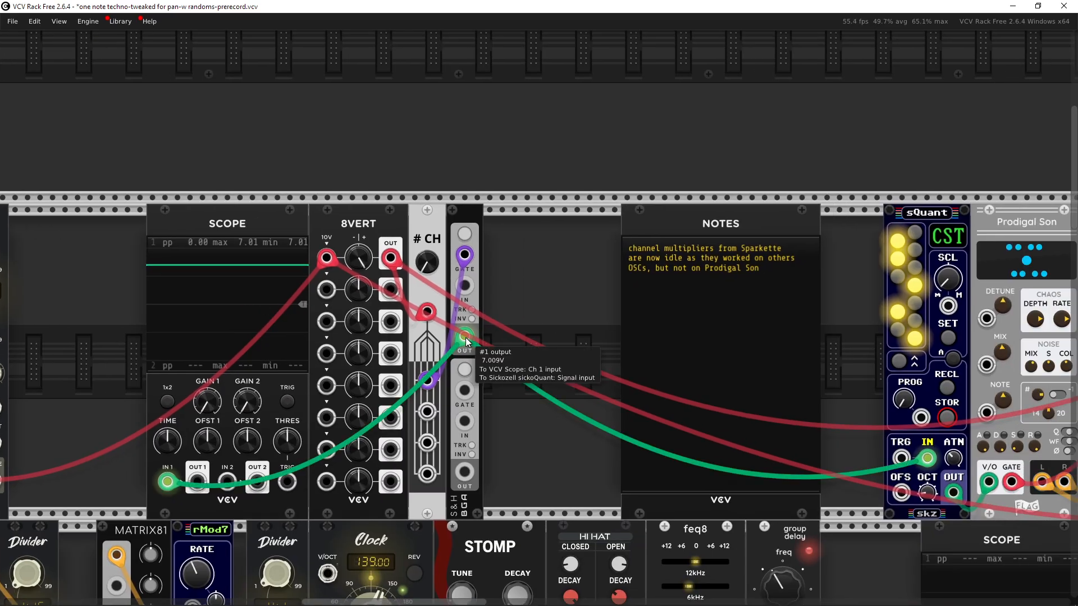
pyautogui.moveTo(468, 339); pyautogui.dragTo(378, 344)
# Step: Examine the sQuant quantizer and the Scope's signal readout
pyautogui.moveTo(942, 207); pyautogui.dragTo(796, 132)
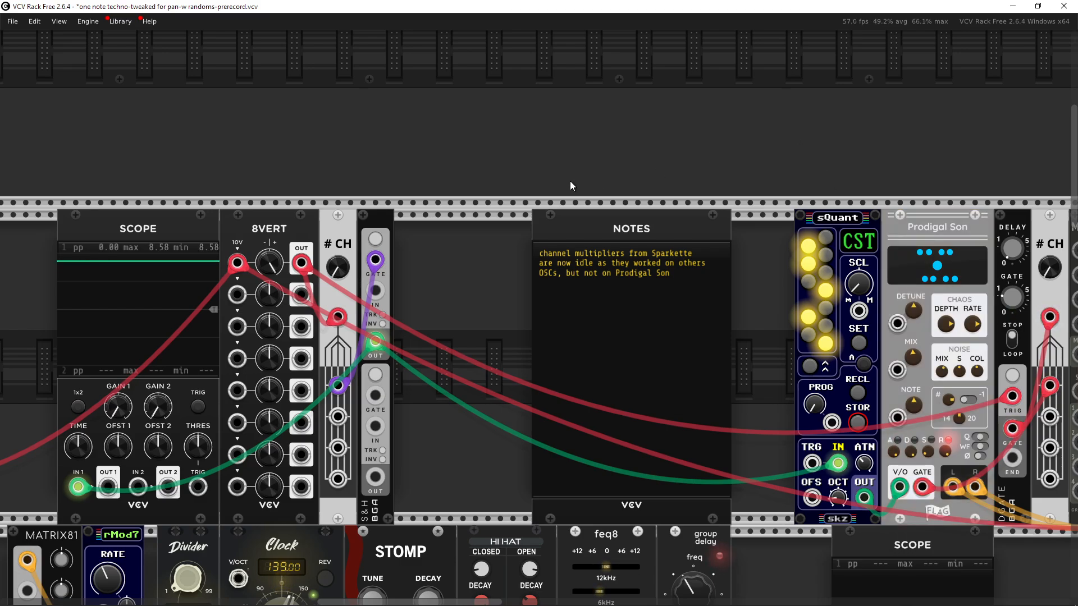
pyautogui.moveTo(570, 180); pyautogui.dragTo(583, 183)
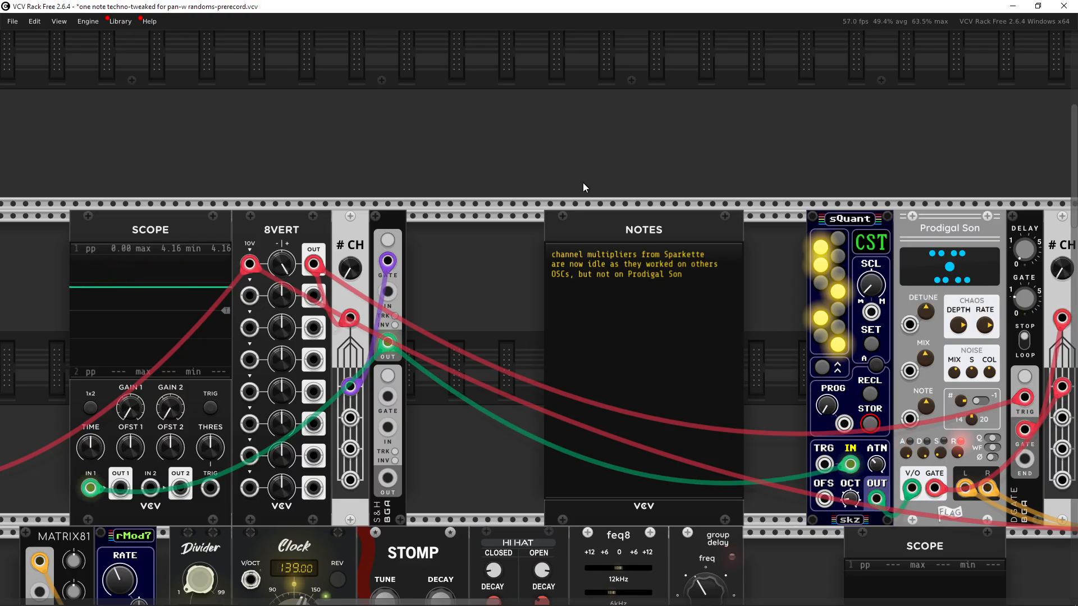
pyautogui.moveTo(896, 161); pyautogui.dragTo(733, 174)
pyautogui.moveTo(712, 306); pyautogui.dragTo(491, 308)
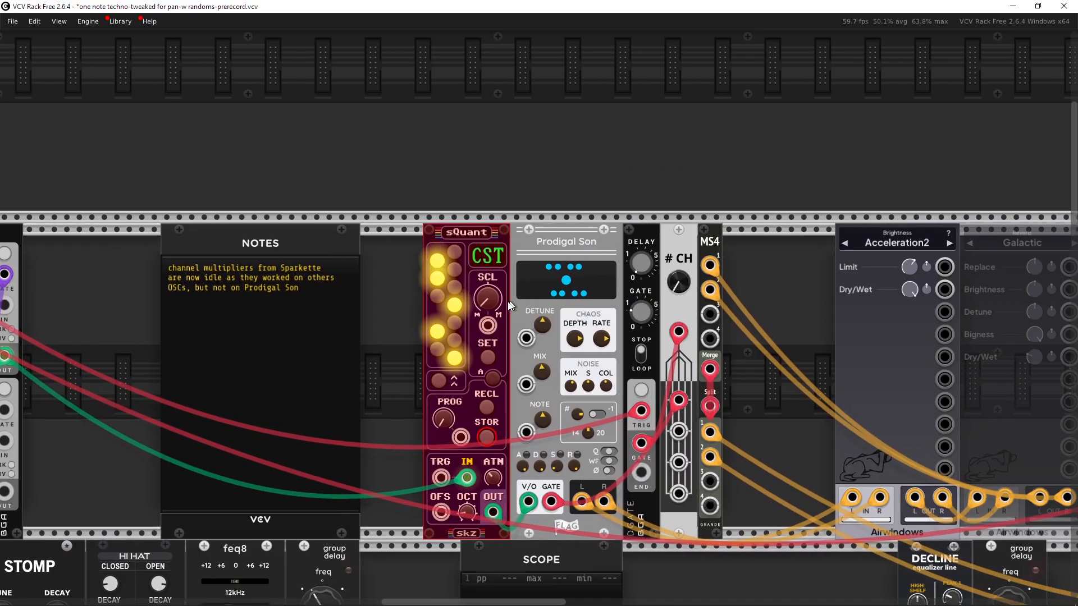
pyautogui.scroll(2, 491, 308)
pyautogui.moveTo(362, 409); pyautogui.dragTo(540, 266)
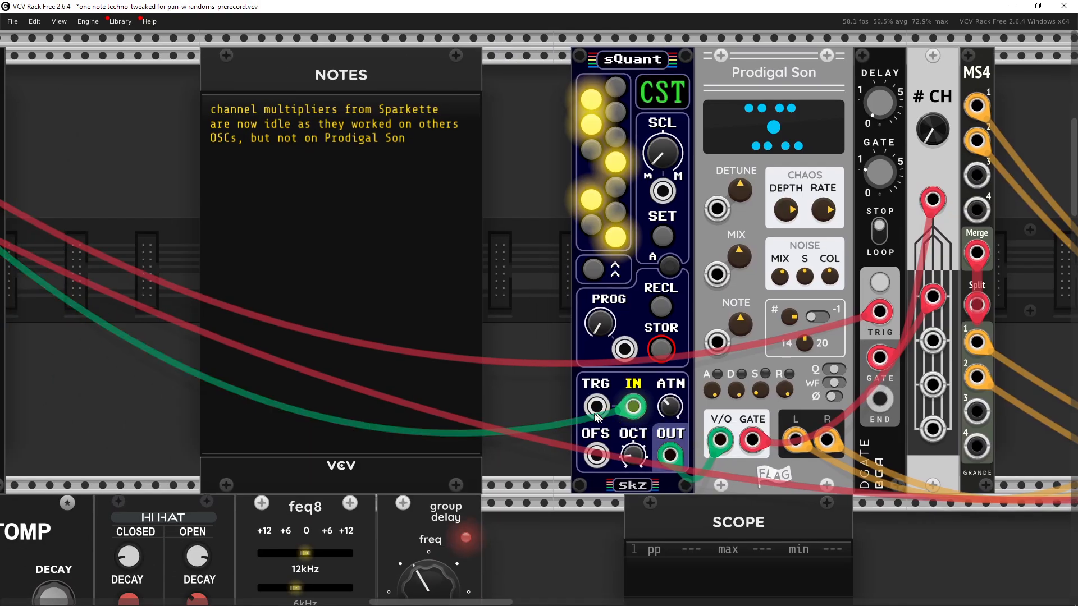
pyautogui.scroll(-4, 644, 421)
pyautogui.scroll(4, 639, 408)
pyautogui.moveTo(638, 405); pyautogui.dragTo(587, 439)
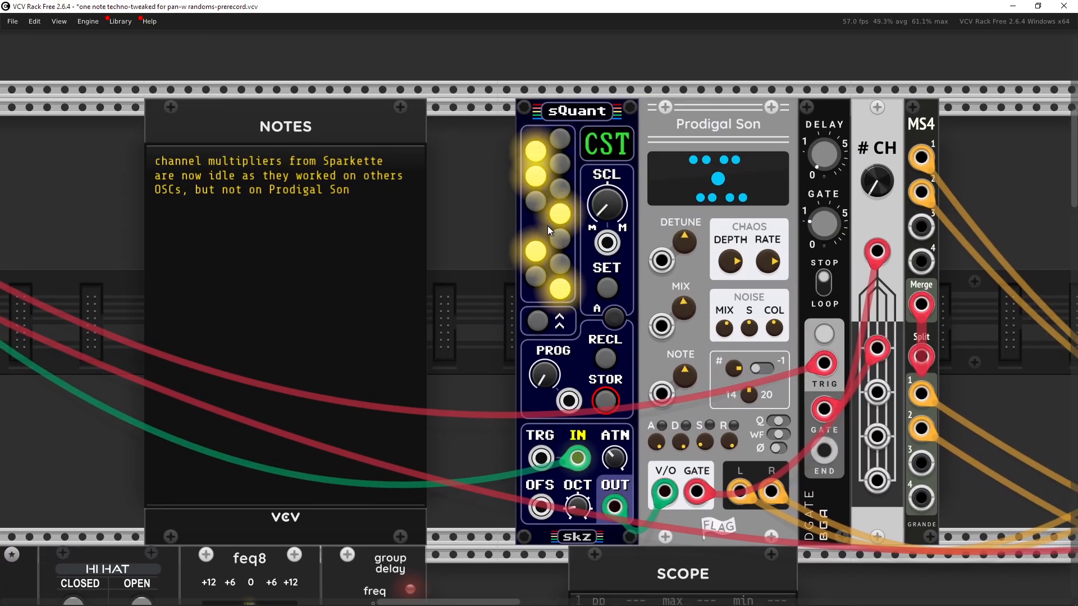
pyautogui.moveTo(491, 64); pyautogui.dragTo(470, 64)
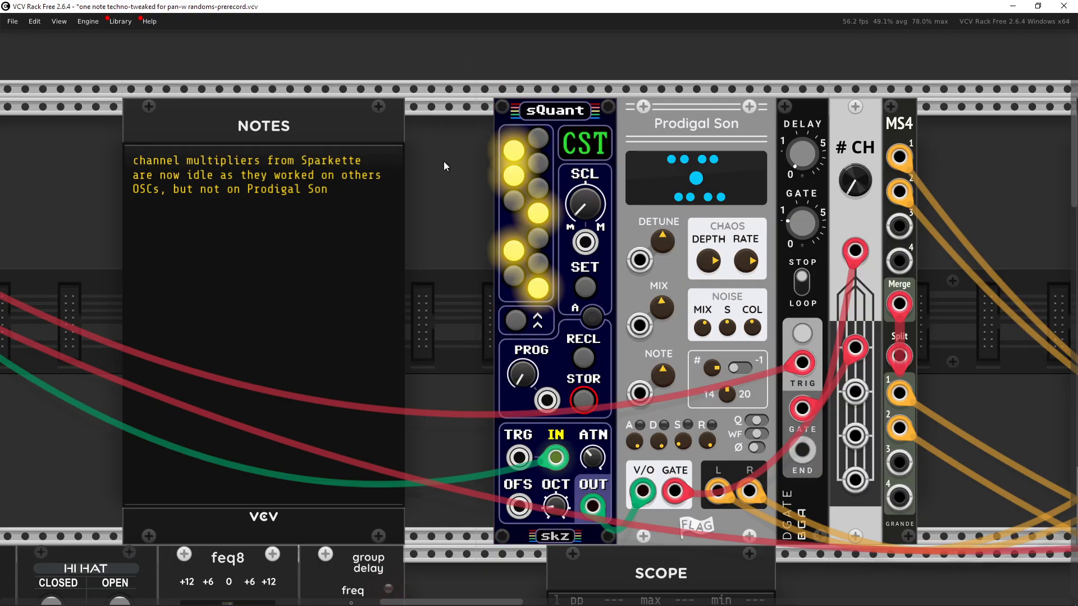
pyautogui.moveTo(444, 165); pyautogui.dragTo(420, 139)
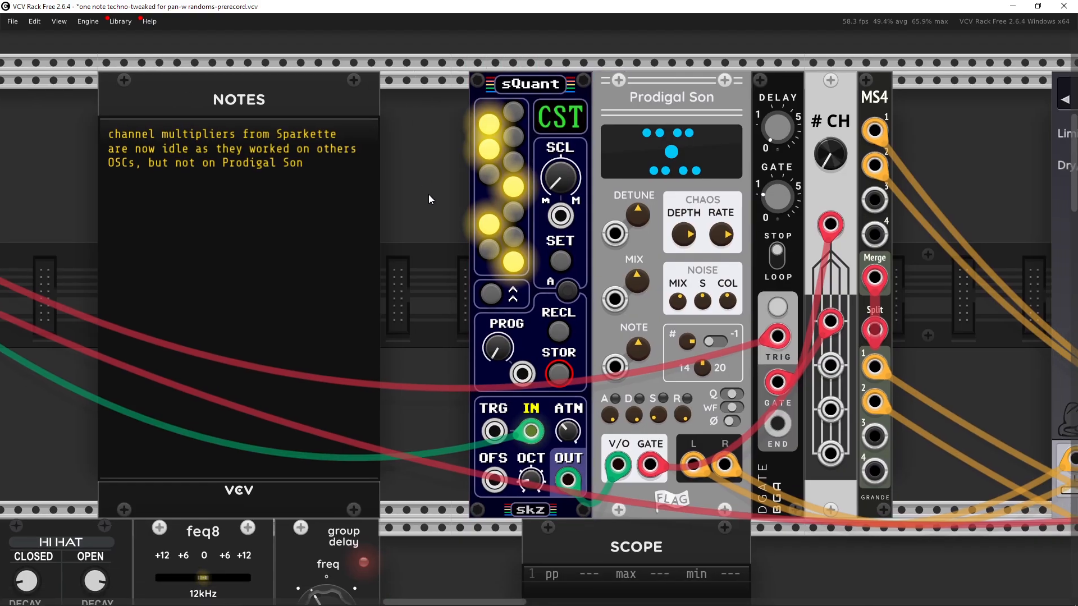
pyautogui.moveTo(429, 194); pyautogui.dragTo(411, 196)
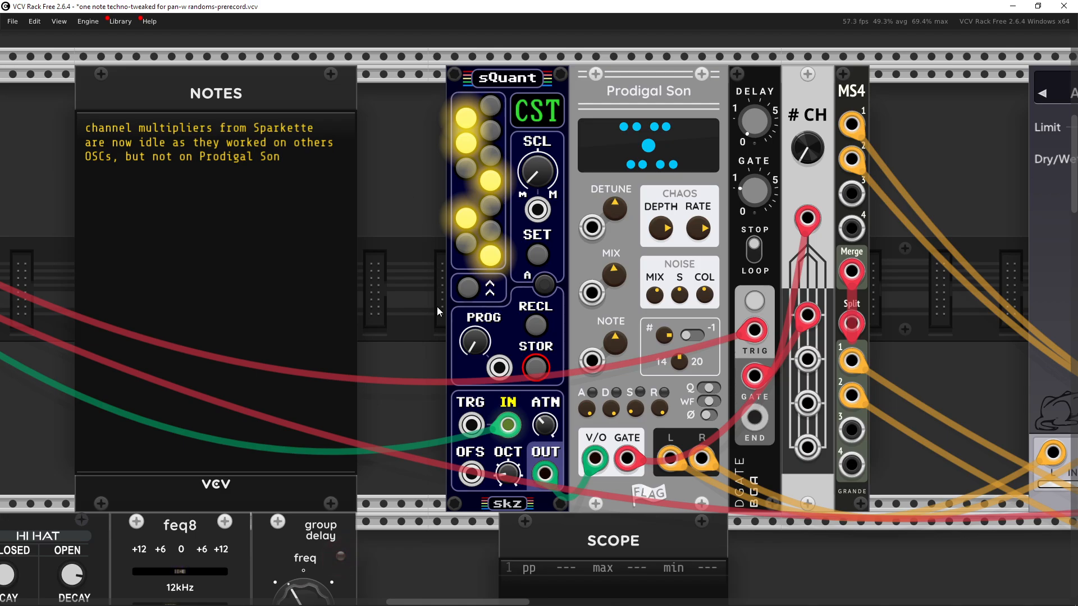
pyautogui.scroll(3, 437, 306)
pyautogui.moveTo(416, 298); pyautogui.dragTo(381, 246)
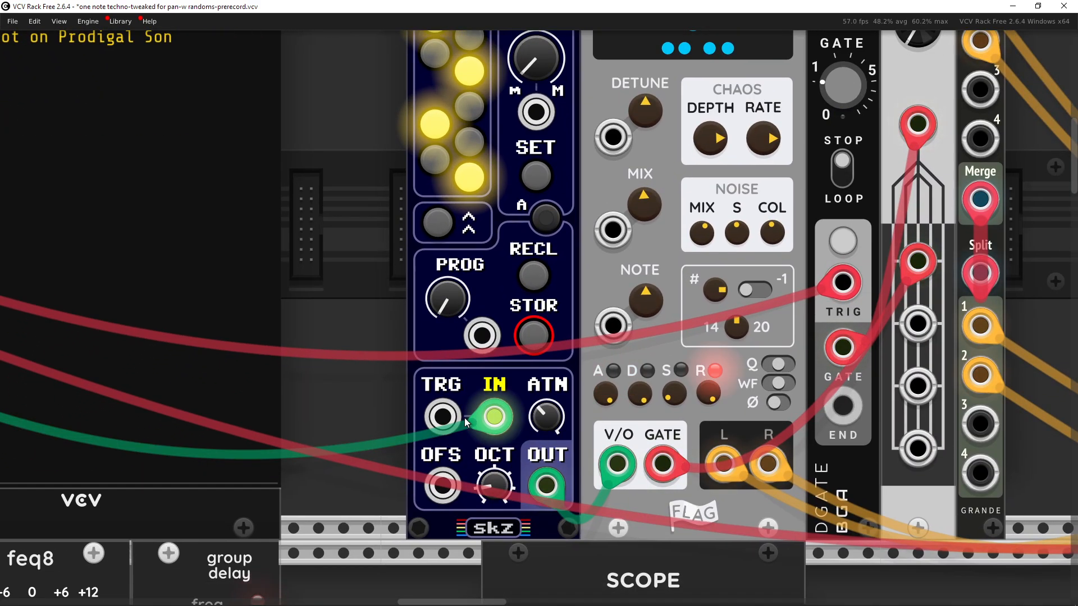
pyautogui.scroll(-4, 463, 417)
pyautogui.moveTo(380, 355); pyautogui.dragTo(652, 379)
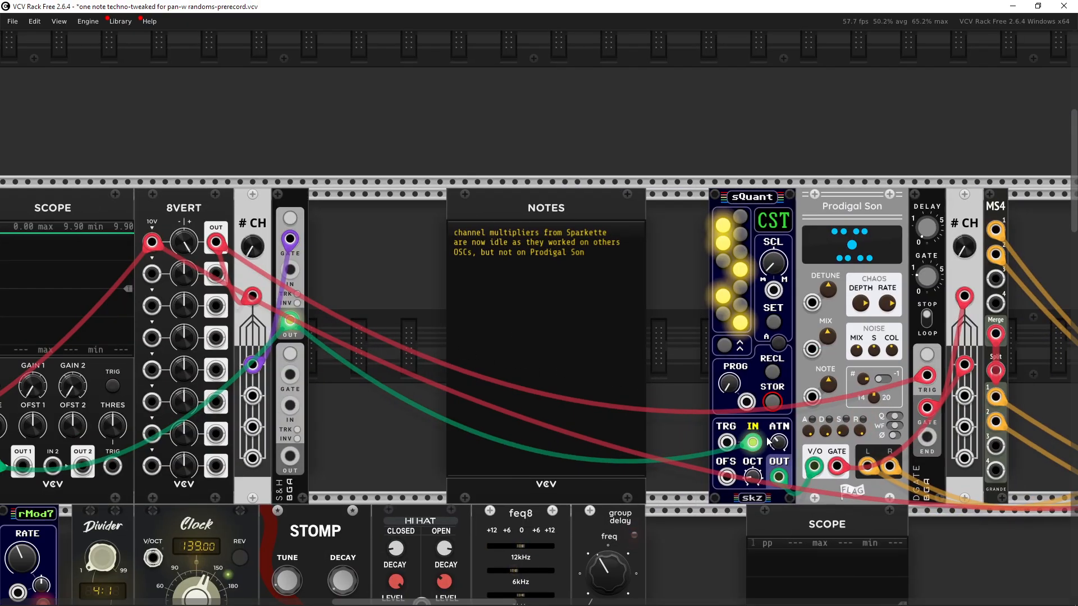
pyautogui.moveTo(781, 446)
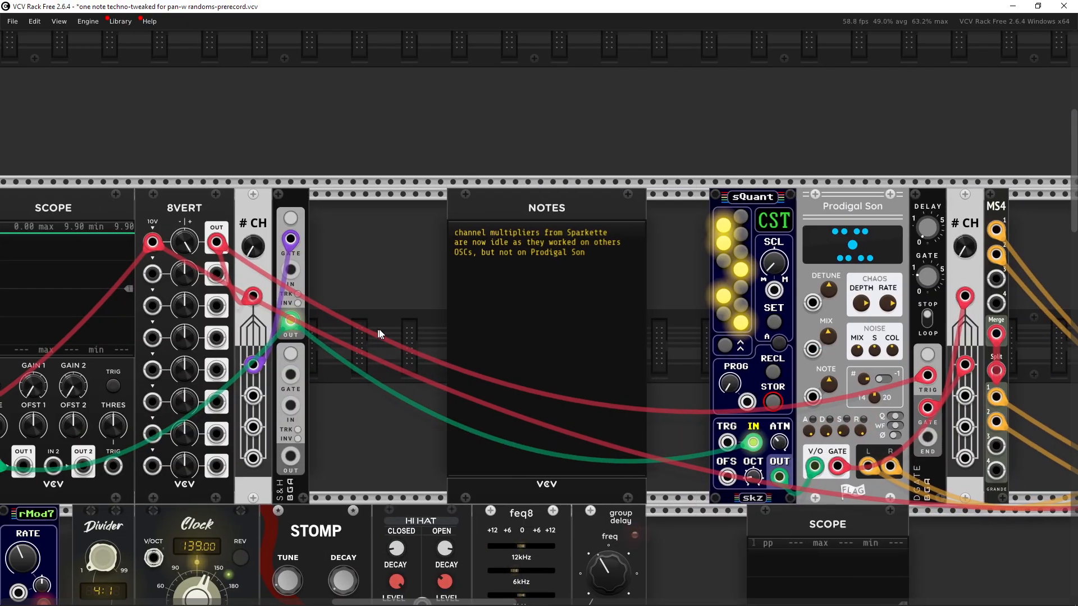
pyautogui.moveTo(378, 336); pyautogui.dragTo(554, 340)
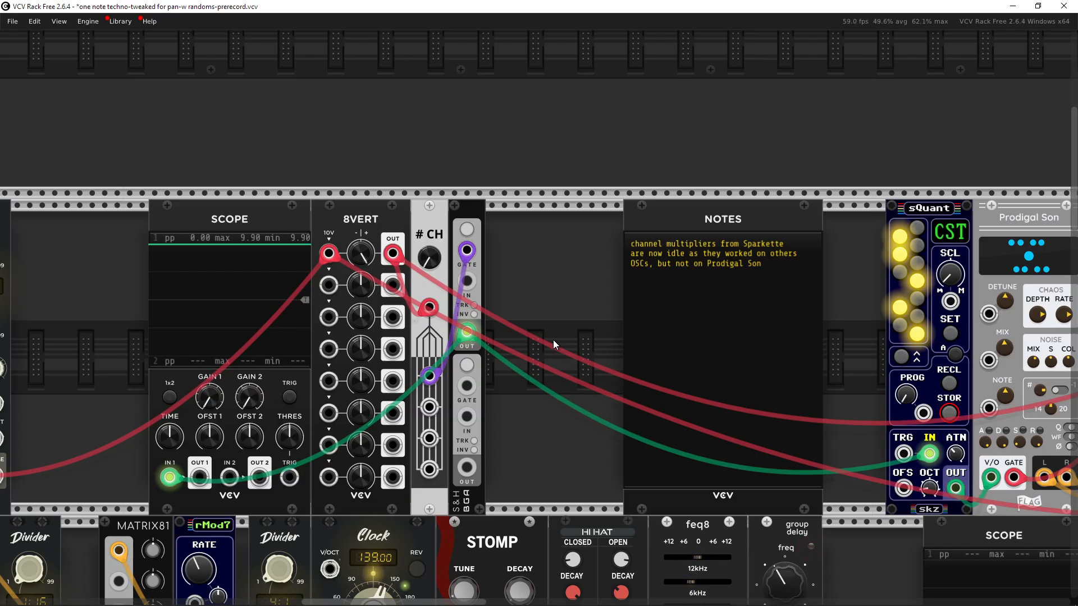
pyautogui.scroll(-1, 553, 339)
pyautogui.scroll(-1, 516, 295)
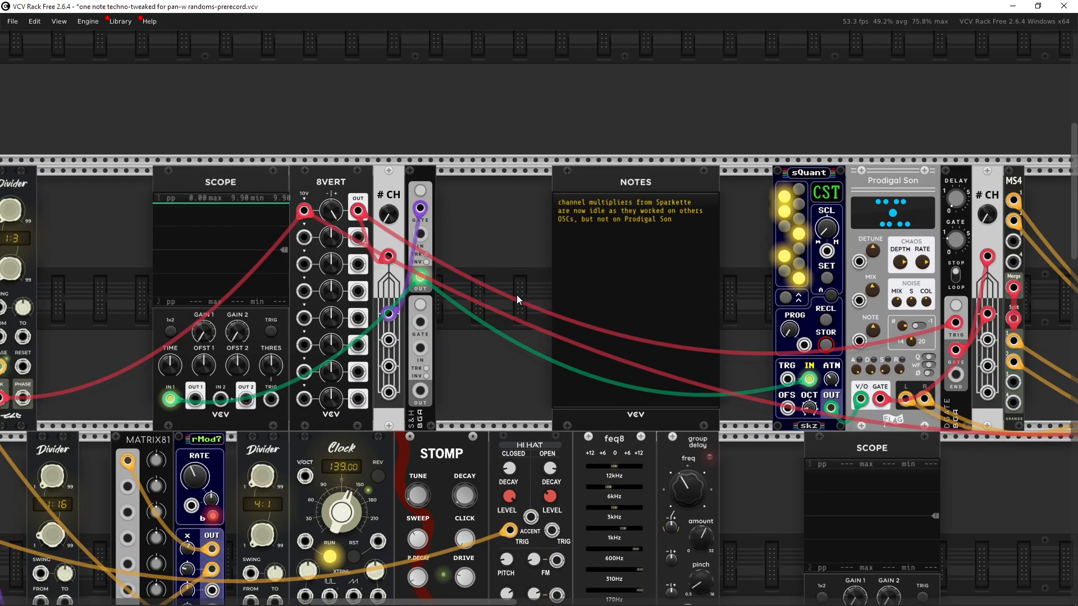
pyautogui.moveTo(517, 295); pyautogui.dragTo(459, 310)
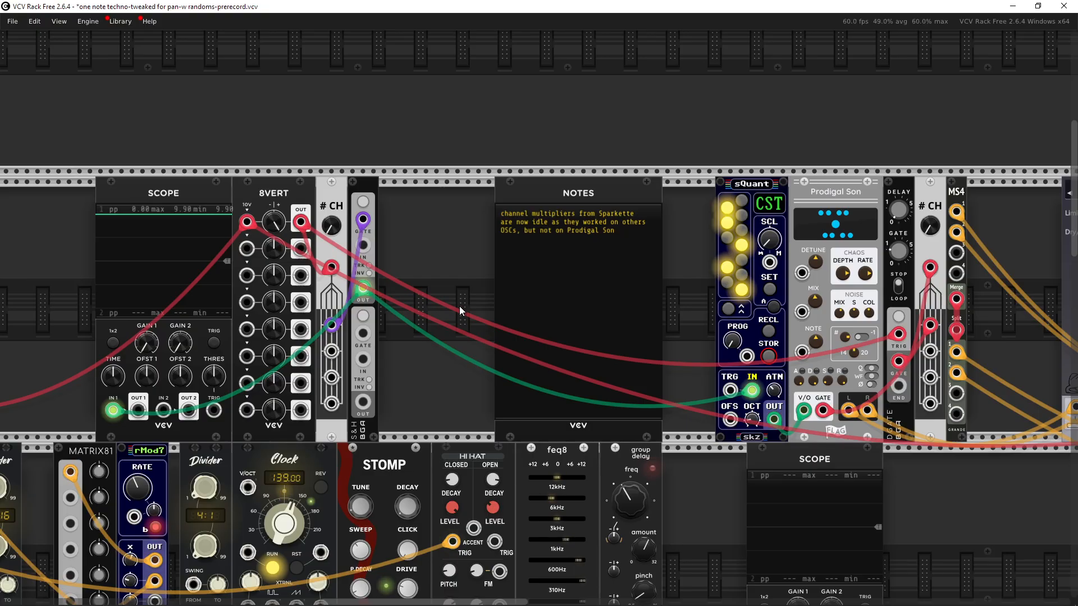
# Step: Delete the newly added Scope module
pyautogui.moveTo(126, 149); pyautogui.dragTo(162, 229)
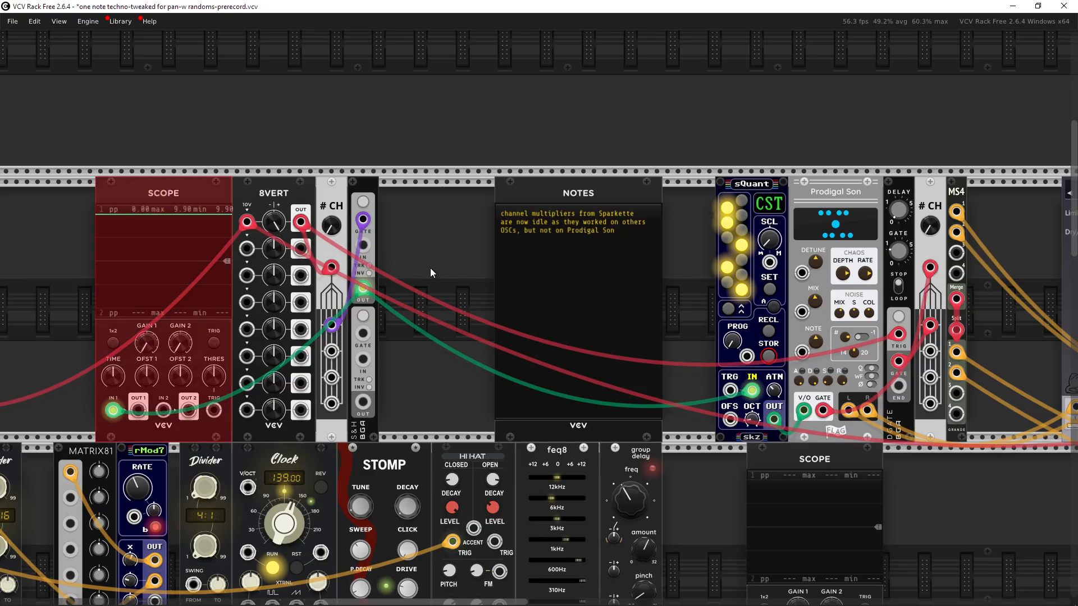
pyautogui.press('Delete')
pyautogui.moveTo(886, 305); pyautogui.dragTo(516, 344)
pyautogui.moveTo(650, 347); pyautogui.dragTo(635, 282)
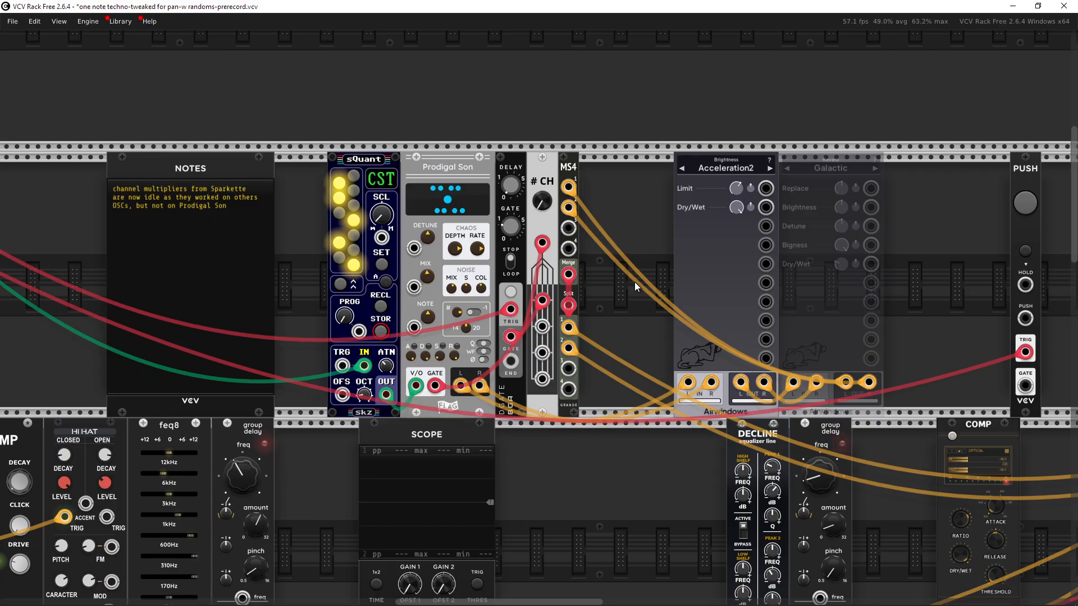
# Step: Trigger the PUSH module's button twice
pyautogui.scroll(5, 359, 367)
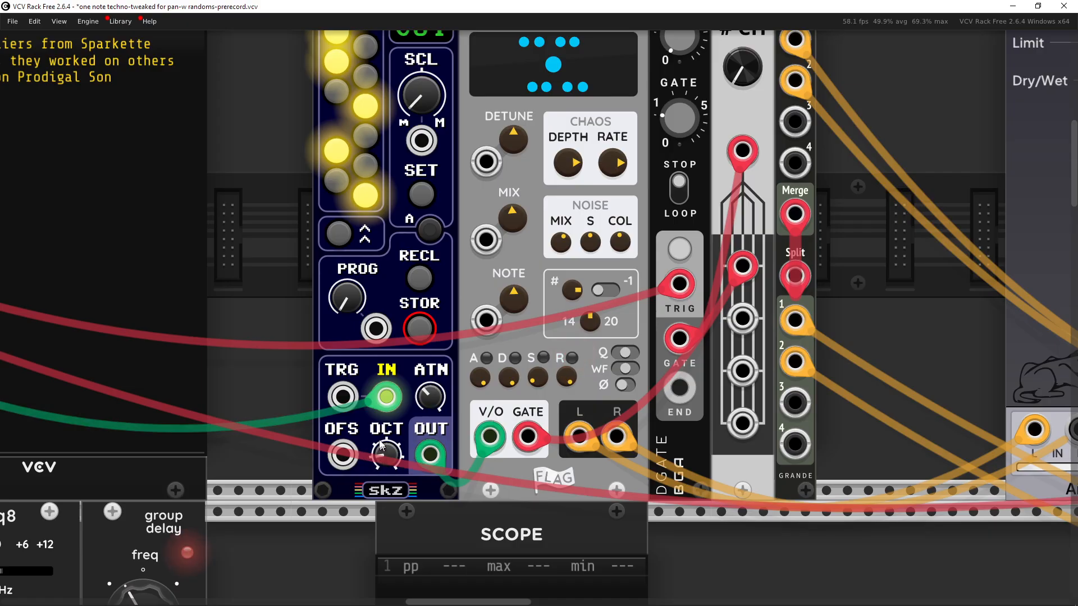
pyautogui.scroll(-3, 371, 425)
pyautogui.moveTo(524, 370); pyautogui.dragTo(555, 367)
pyautogui.moveTo(711, 348); pyautogui.dragTo(599, 382)
pyautogui.scroll(-2, 532, 375)
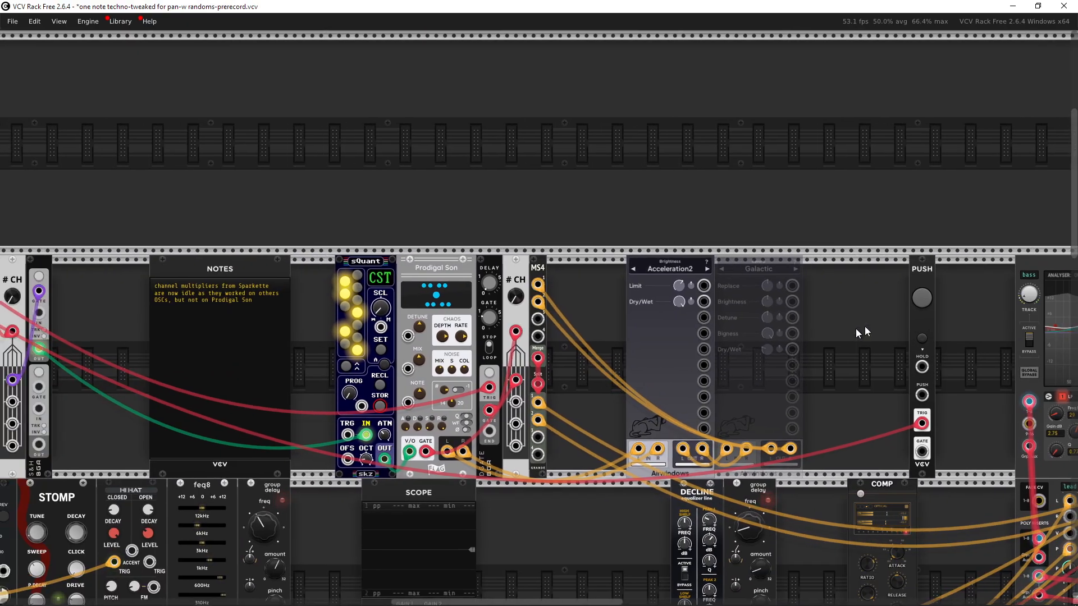
pyautogui.click(924, 298)
pyautogui.click(924, 298)
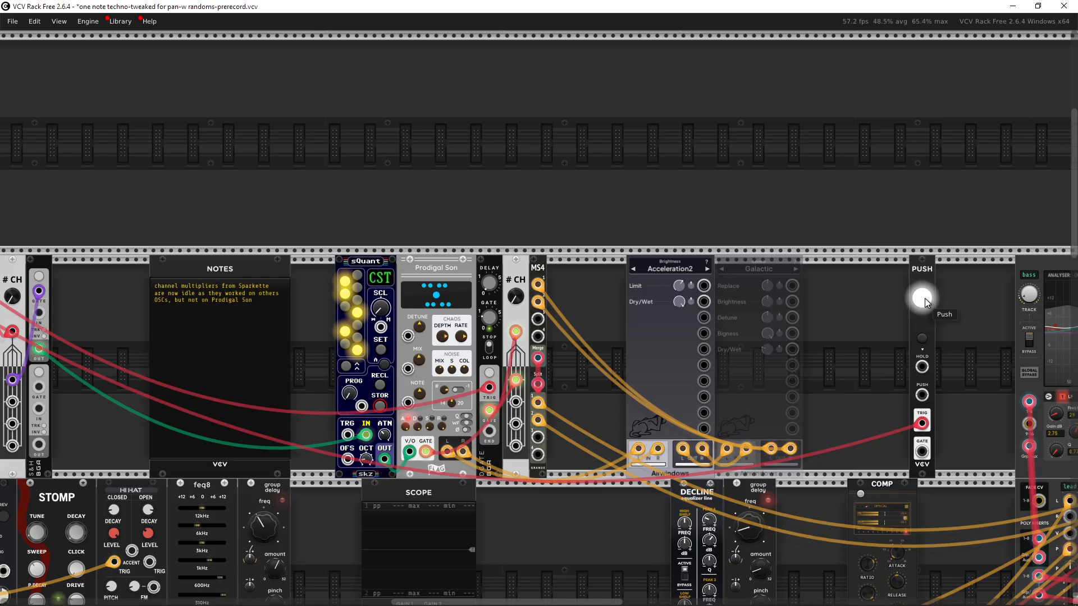
# Step: Survey the rack across to the MixMaster mixer, inspecting its channel faders and aux section
pyautogui.moveTo(875, 356); pyautogui.dragTo(917, 352)
pyautogui.scroll(-2, 911, 352)
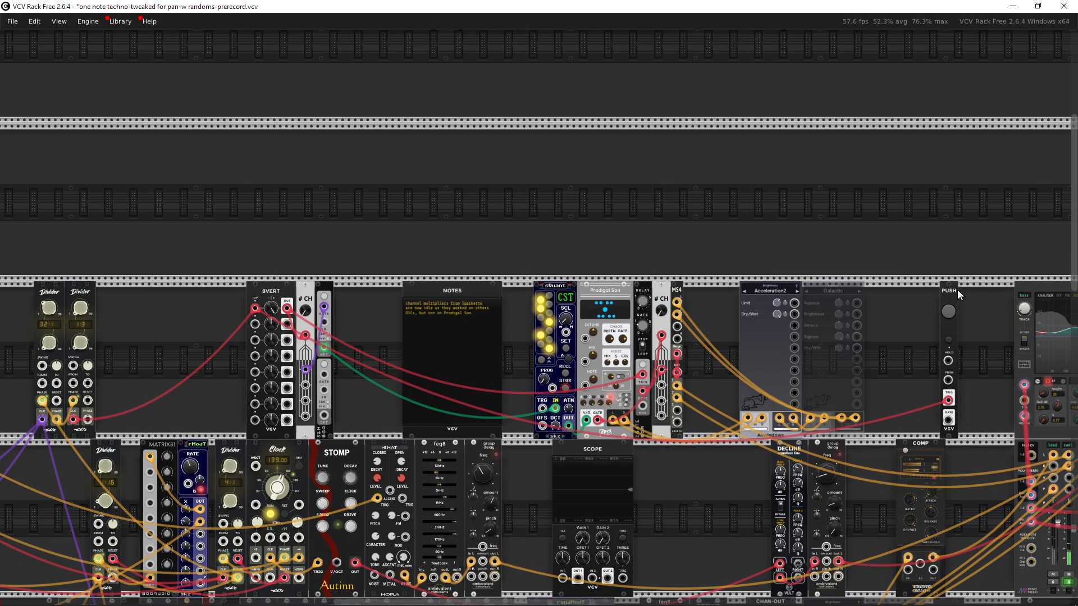
pyautogui.moveTo(386, 292); pyautogui.dragTo(486, 287)
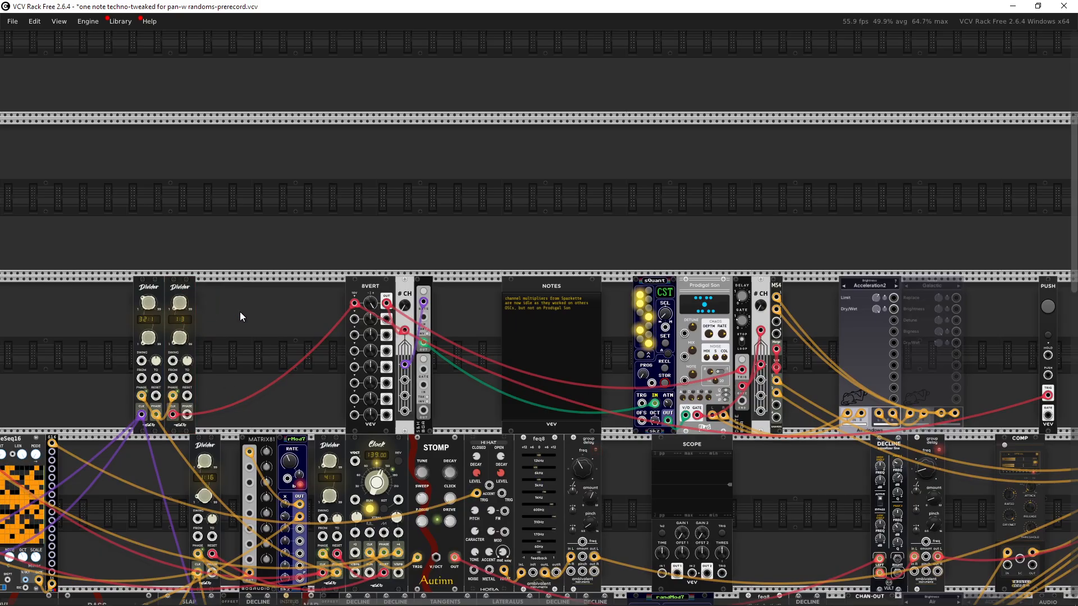
pyautogui.moveTo(290, 279); pyautogui.dragTo(292, 220)
pyautogui.moveTo(501, 244); pyautogui.dragTo(279, 274)
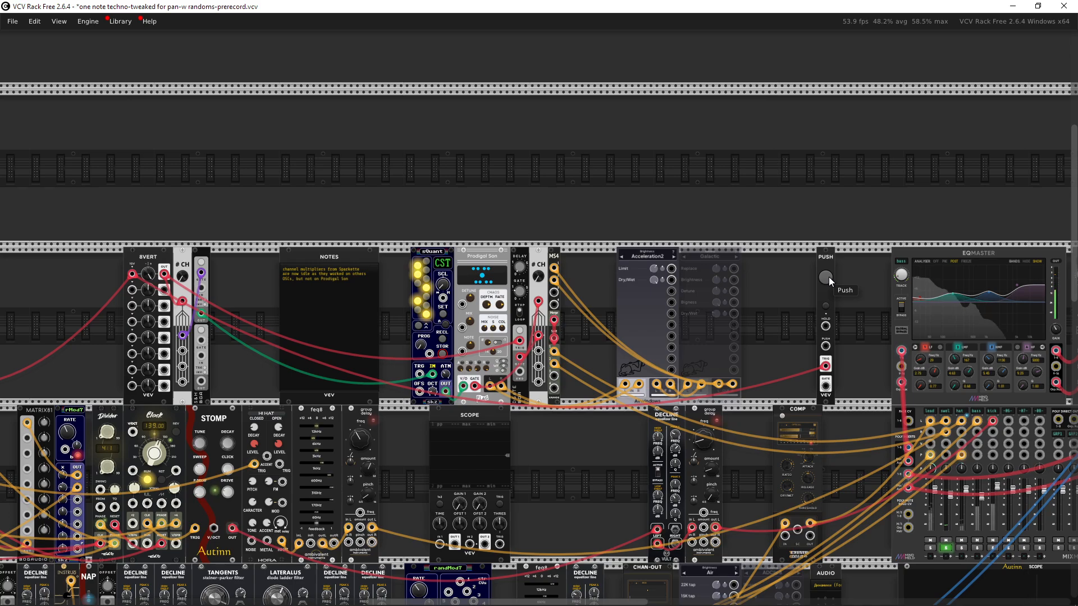
pyautogui.moveTo(853, 315); pyautogui.dragTo(808, 289)
pyautogui.moveTo(780, 327); pyautogui.dragTo(786, 200)
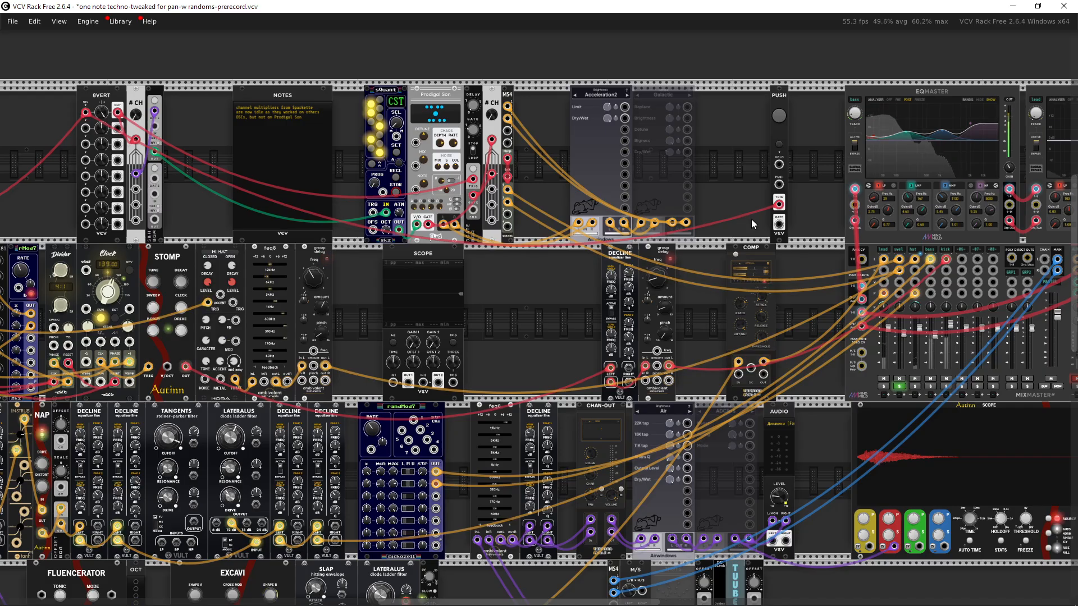
pyautogui.moveTo(751, 219); pyautogui.dragTo(700, 134)
pyautogui.moveTo(689, 173); pyautogui.dragTo(615, 110)
pyautogui.moveTo(625, 181); pyautogui.dragTo(343, 305)
pyautogui.moveTo(446, 295); pyautogui.dragTo(379, 308)
pyautogui.scroll(3, 395, 331)
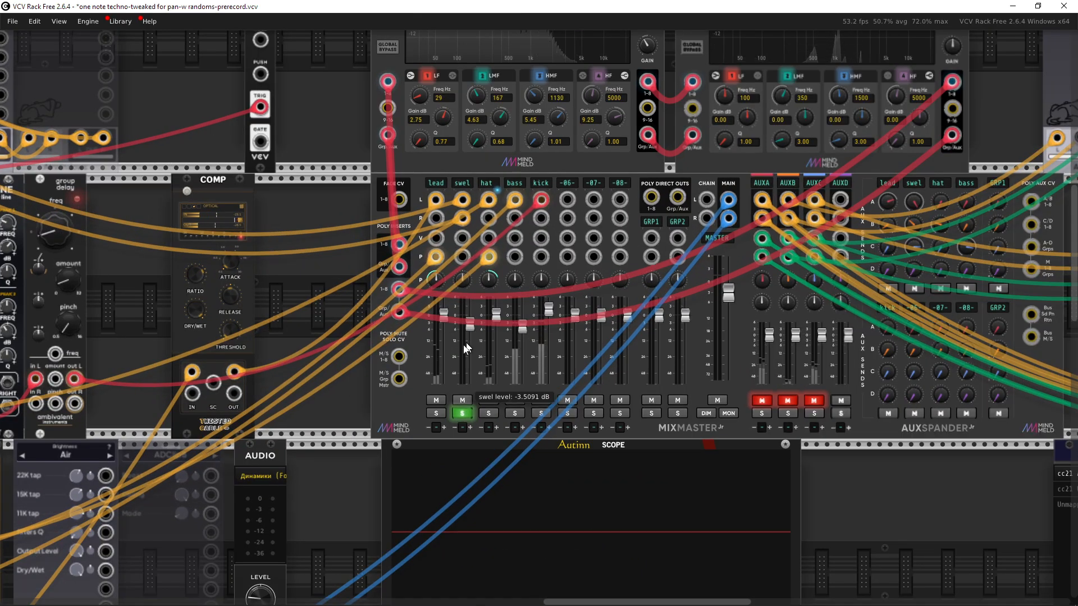
pyautogui.moveTo(451, 347); pyautogui.dragTo(206, 371)
pyautogui.moveTo(294, 376); pyautogui.dragTo(395, 399)
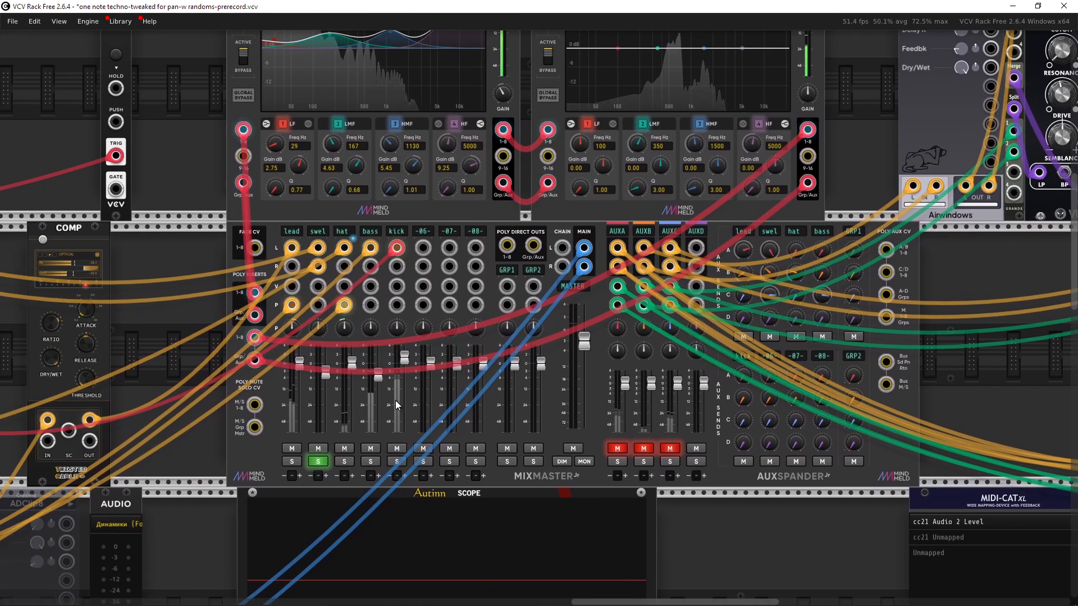
pyautogui.scroll(1, 389, 402)
pyautogui.scroll(-3, 376, 404)
pyautogui.moveTo(634, 435); pyautogui.dragTo(477, 527)
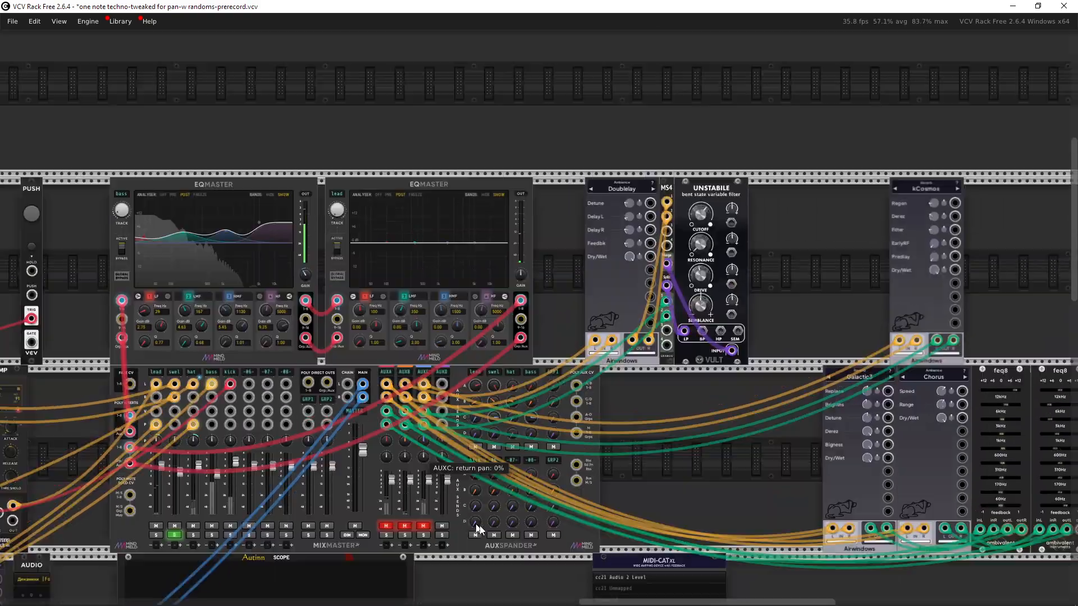
# Step: Search the module library for mix and add a MIX4 and a MIX8 mixer to an empty rack row
pyautogui.scroll(5, 477, 528)
pyautogui.rightClick(491, 359)
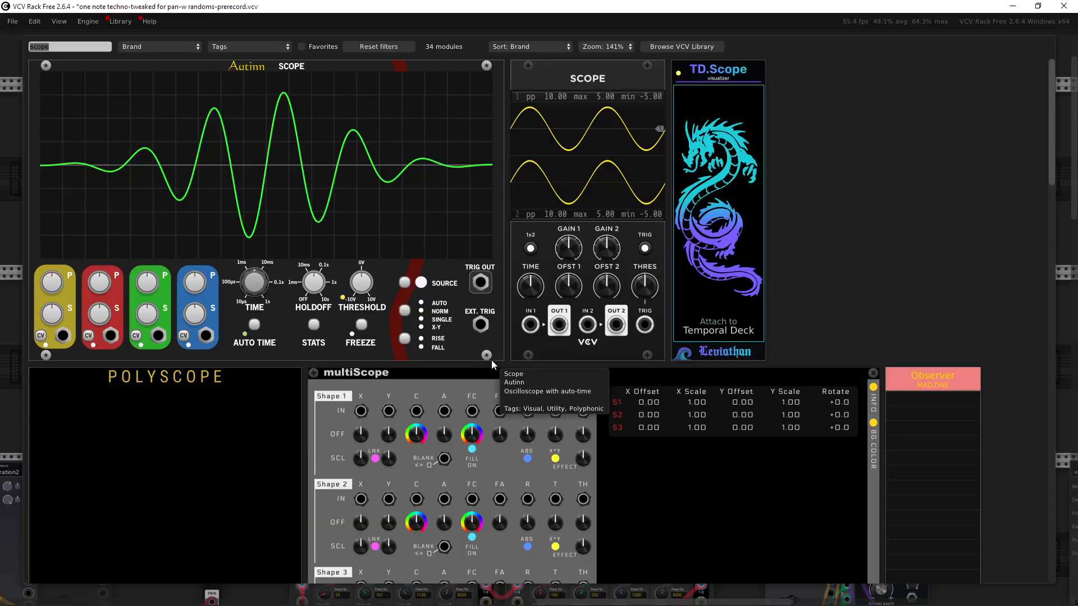
pyautogui.write('mix4')
pyautogui.moveTo(133, 84); pyautogui.dragTo(461, 205)
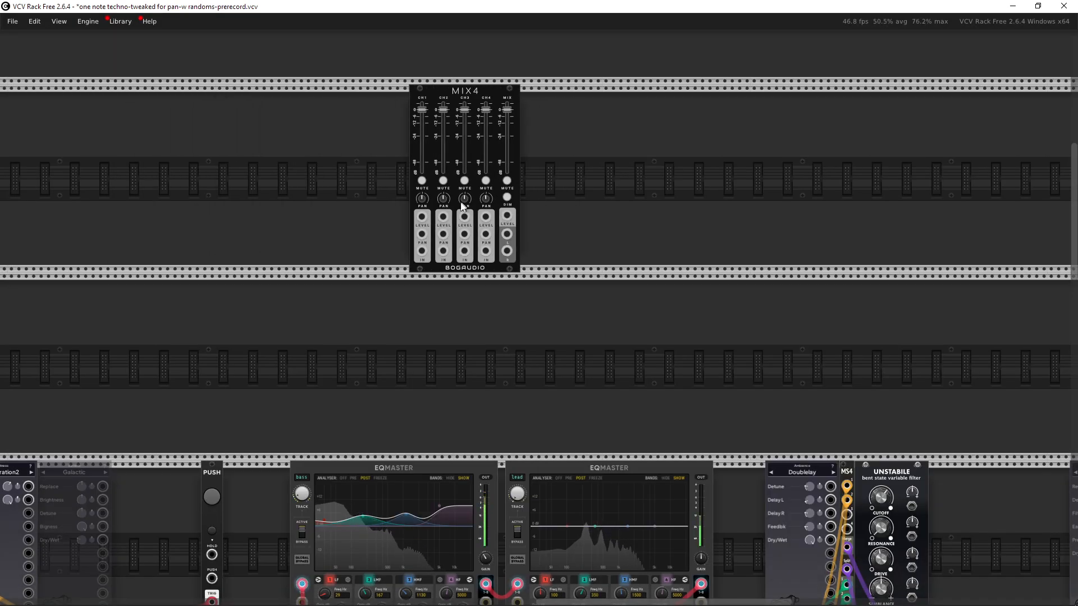
pyautogui.scroll(3, 614, 322)
pyautogui.scroll(2, 559, 339)
pyautogui.rightClick(559, 339)
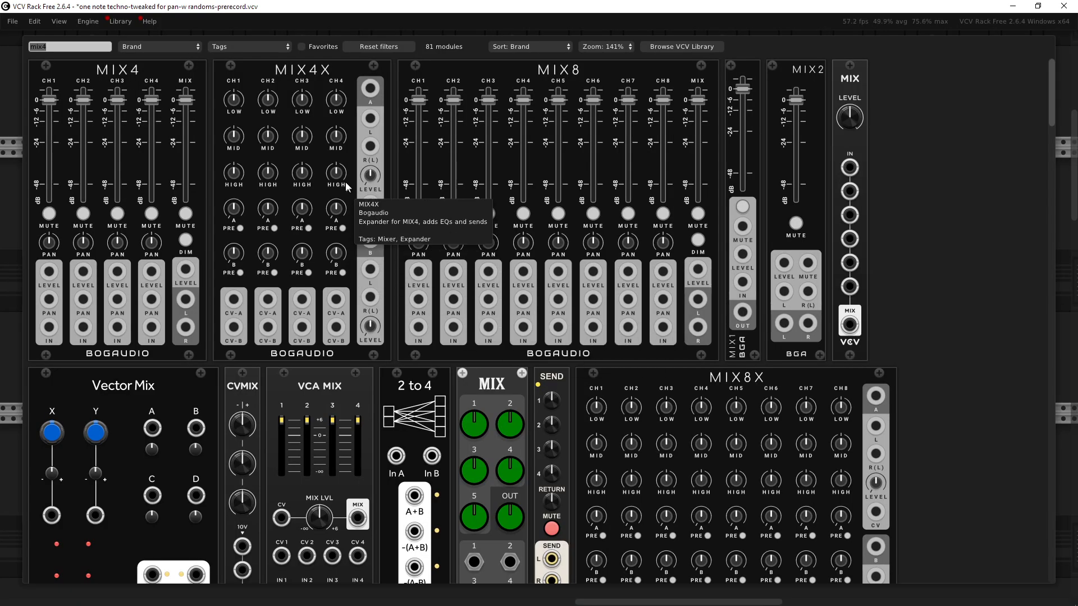
pyautogui.moveTo(588, 170); pyautogui.dragTo(611, 277)
# Step: Delete the MIX4 module and move the MIX8 into its place
pyautogui.moveTo(389, 95); pyautogui.dragTo(472, 219)
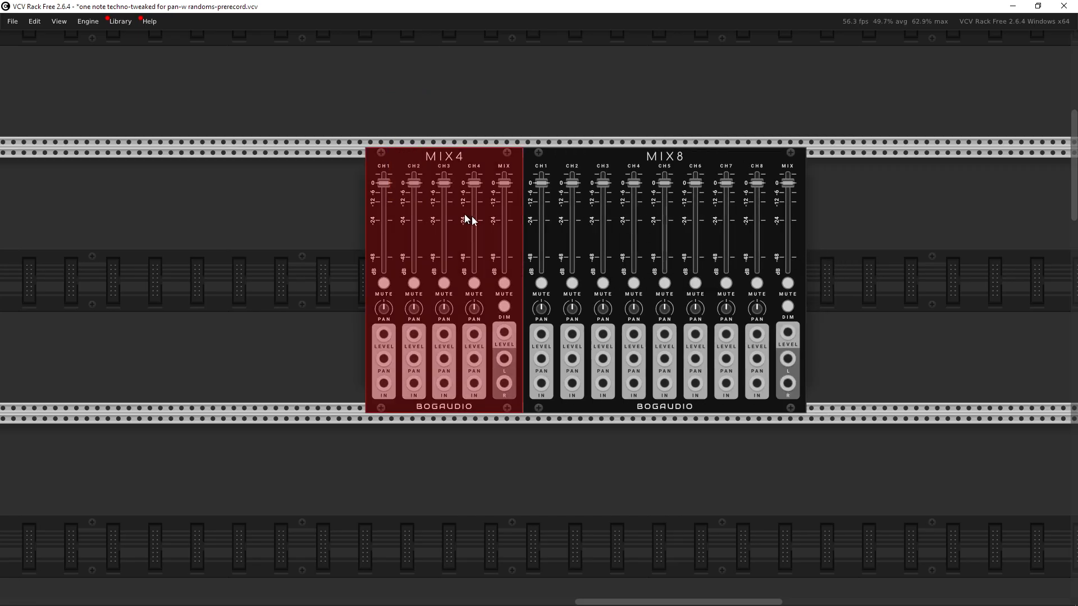
pyautogui.press('Delete')
pyautogui.moveTo(606, 167); pyautogui.dragTo(427, 180)
# Step: Add a MIX8X expander beside the MIX8 and open its module info
pyautogui.rightClick(724, 301)
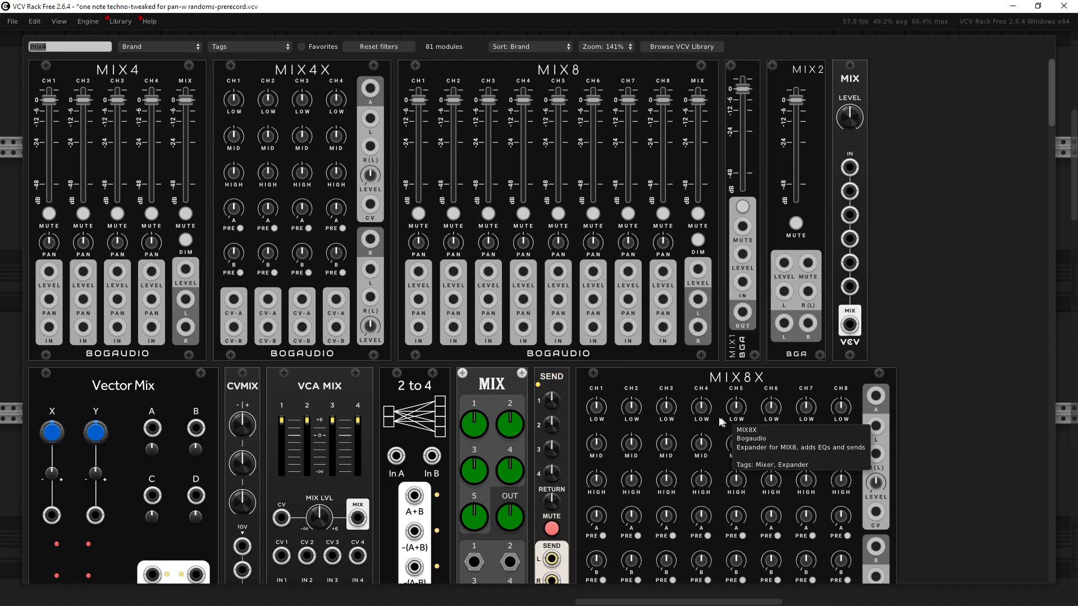
pyautogui.click(715, 387)
pyautogui.scroll(4, 525, 318)
pyautogui.moveTo(526, 319); pyautogui.dragTo(599, 365)
pyautogui.scroll(-2, 598, 365)
pyautogui.moveTo(618, 128); pyautogui.dragTo(656, 298)
pyautogui.click(672, 102)
pyautogui.rightClick(594, 190)
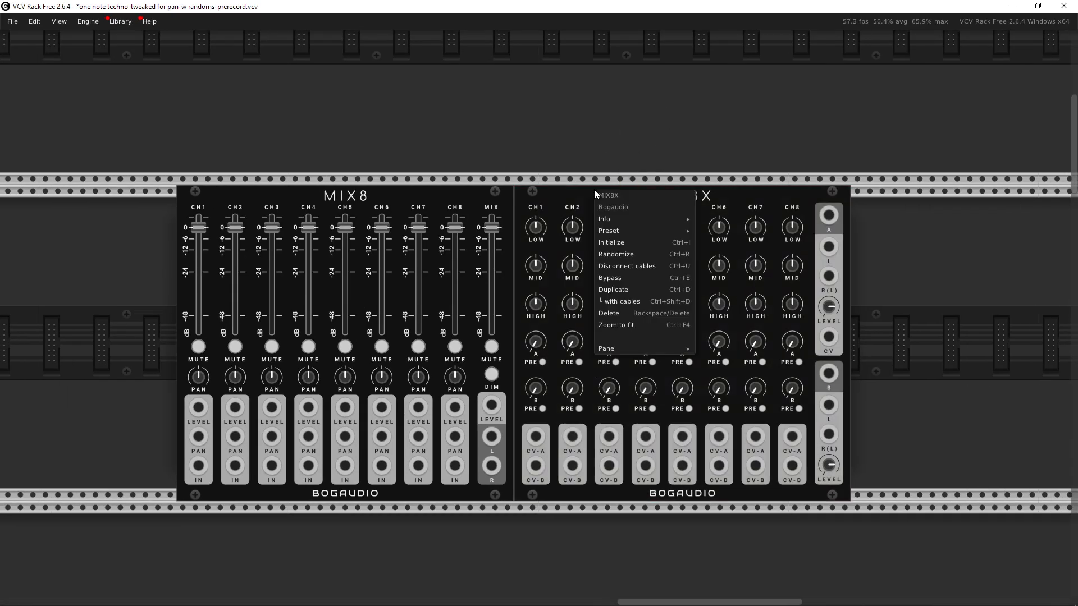
pyautogui.moveTo(631, 220)
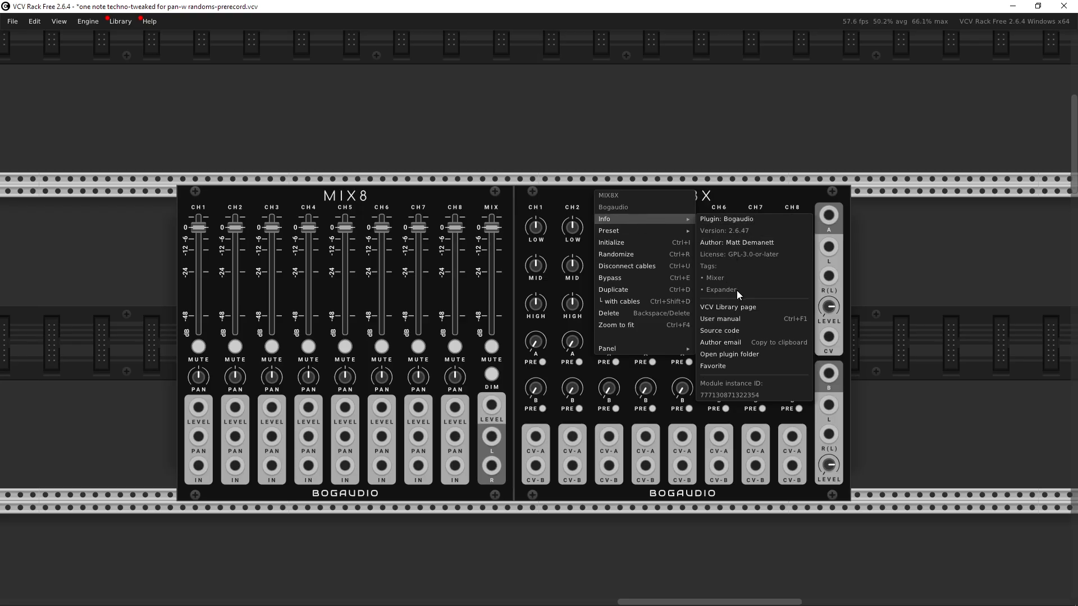
pyautogui.click(906, 269)
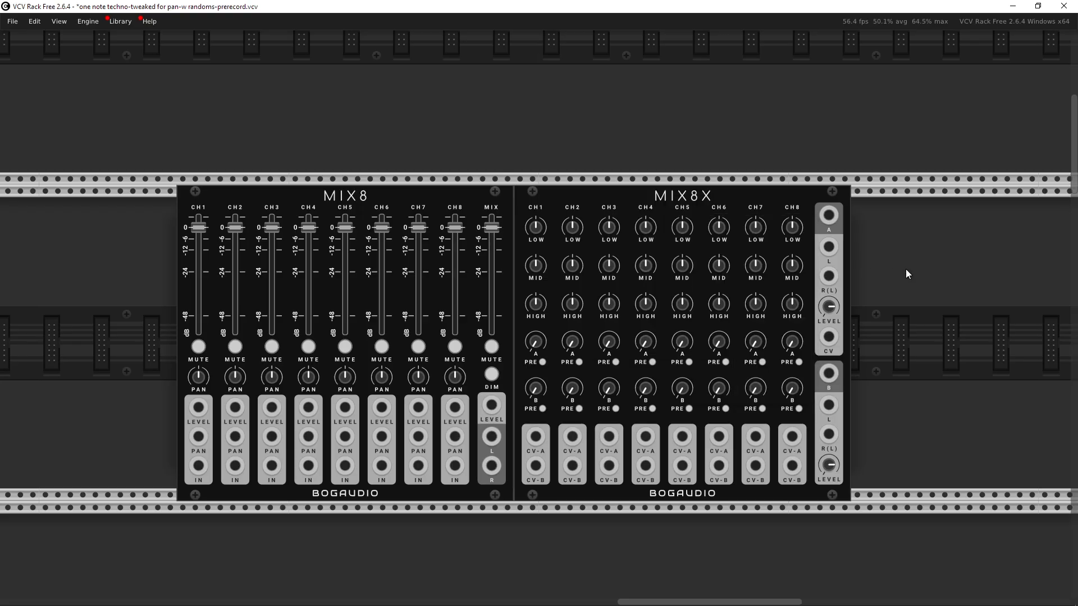
# Step: Unmute the AUXA, AUXB and AUXC returns and solo channel -07- on the MixMaster
pyautogui.moveTo(288, 120); pyautogui.dragTo(364, 220)
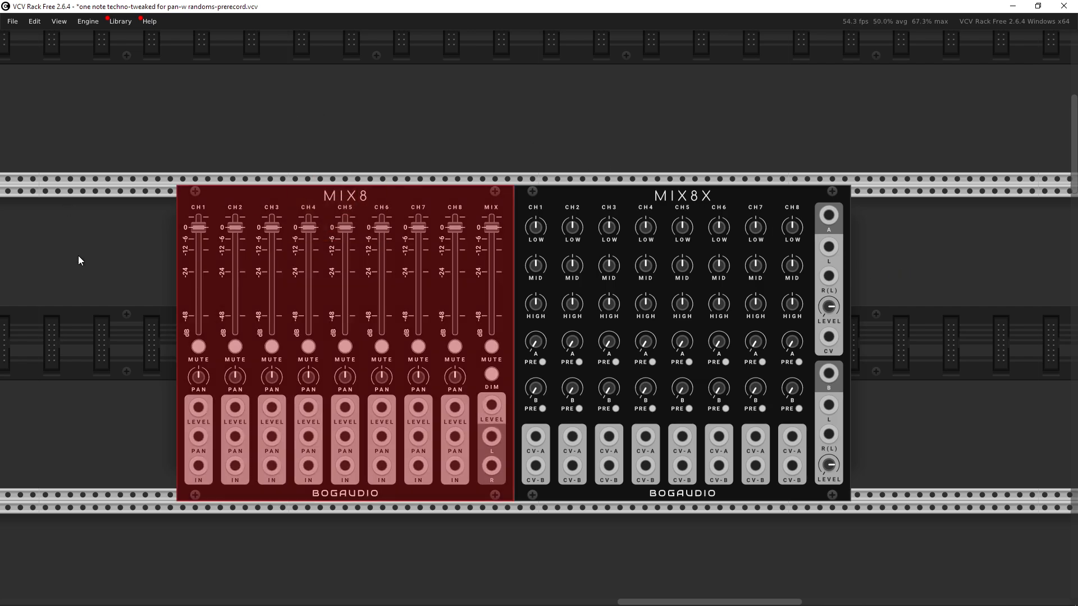
pyautogui.click(79, 255)
pyautogui.moveTo(180, 284); pyautogui.dragTo(210, 243)
pyautogui.moveTo(346, 452); pyautogui.dragTo(365, 95)
pyautogui.scroll(-4, 365, 96)
pyautogui.moveTo(562, 494); pyautogui.dragTo(499, 217)
pyautogui.scroll(3, 487, 341)
pyautogui.moveTo(379, 302); pyautogui.dragTo(549, 435)
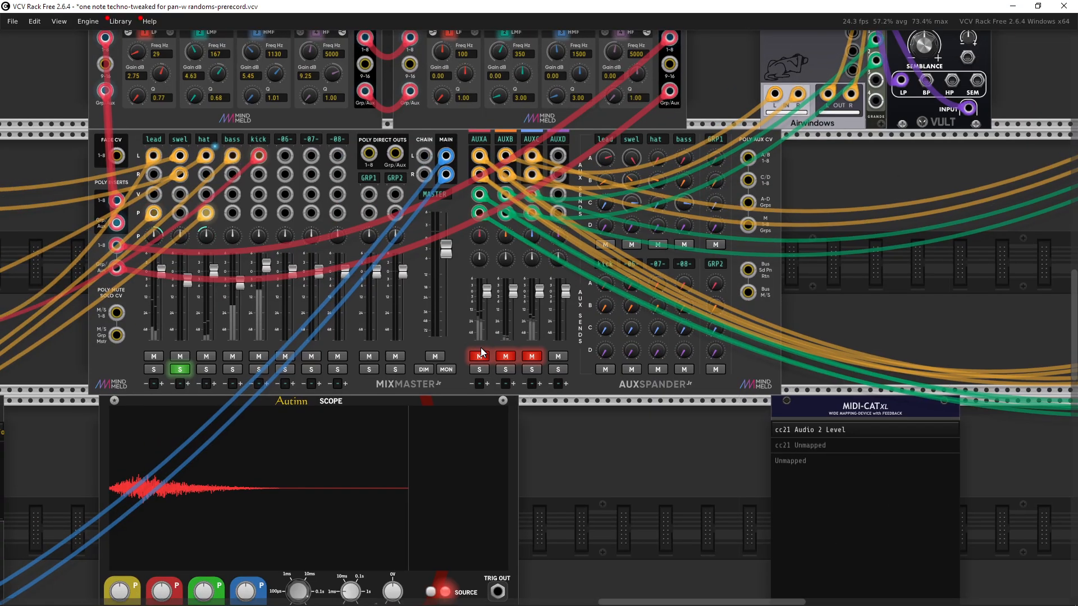
pyautogui.click(479, 356)
pyautogui.click(505, 357)
pyautogui.click(531, 356)
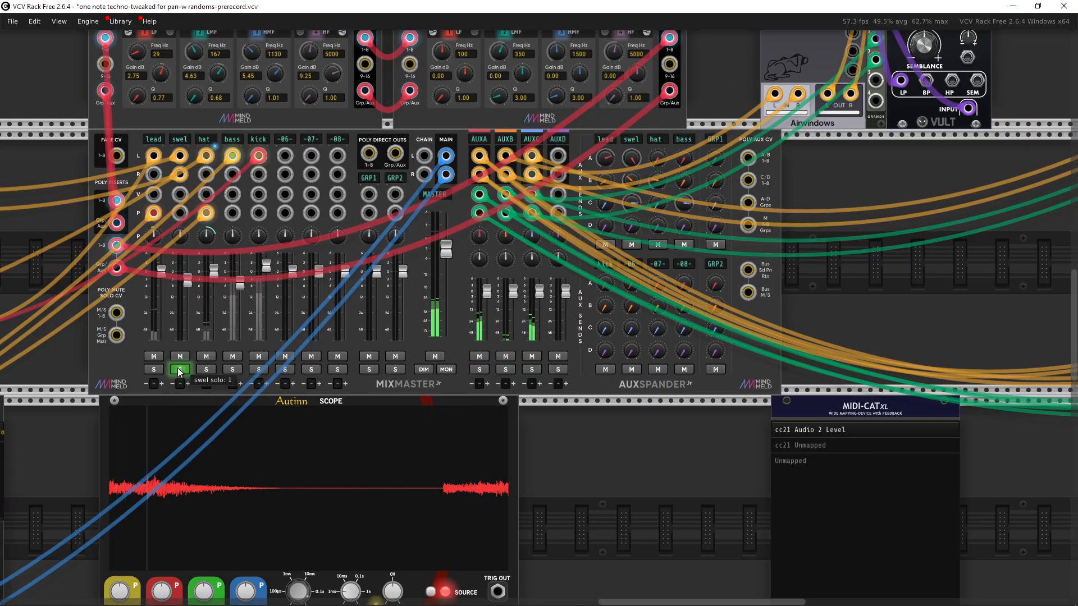
pyautogui.click(312, 369)
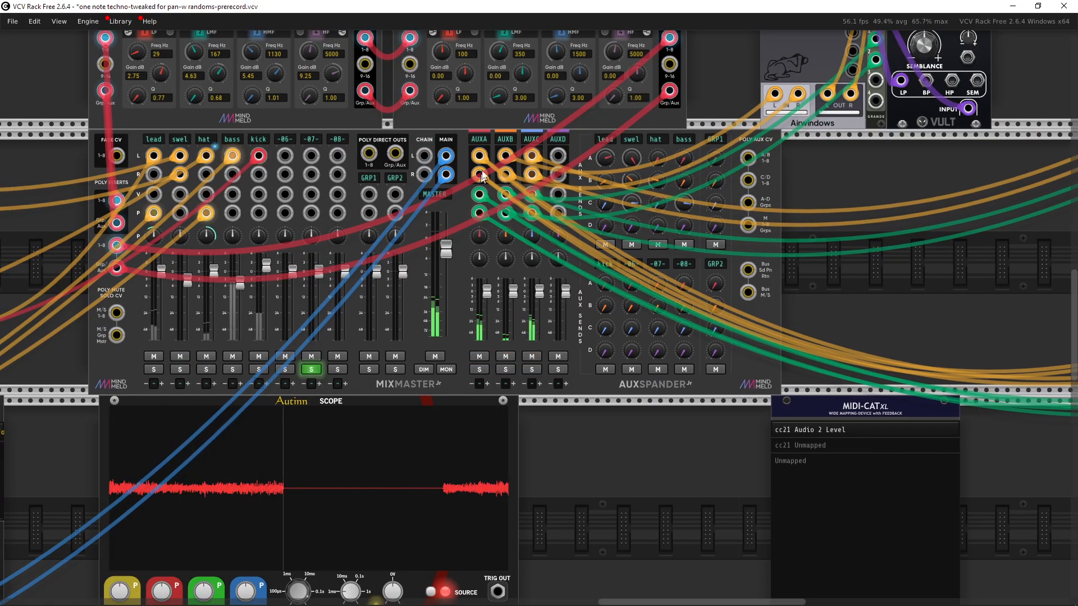
# Step: Examine the MIX8X return inputs and the MixMaster's AUXC send outputs
pyautogui.scroll(10, 495, 192)
pyautogui.scroll(3, 490, 361)
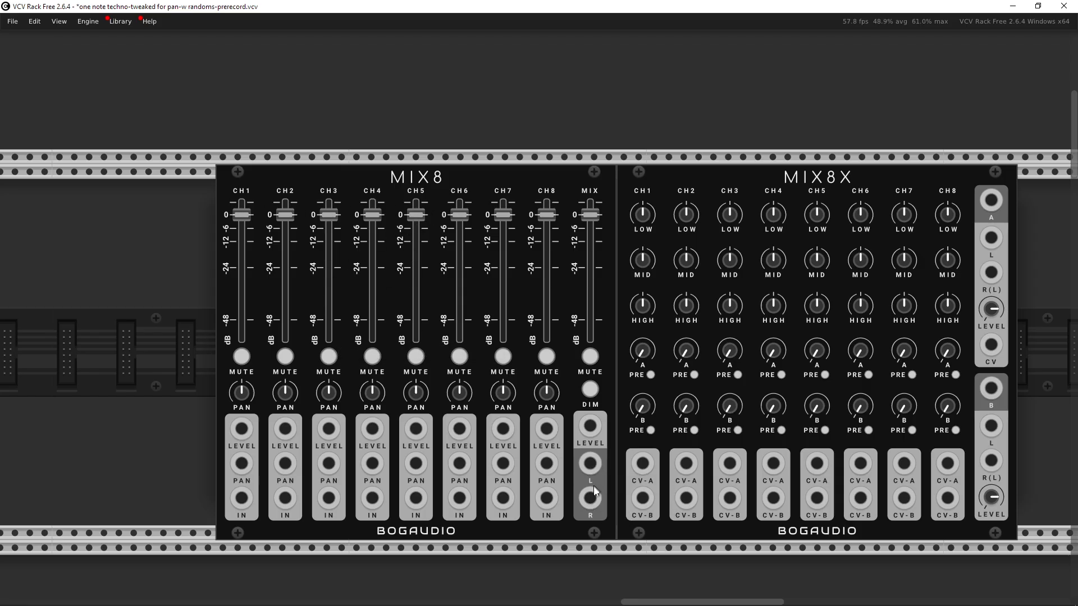
pyautogui.moveTo(582, 477); pyautogui.dragTo(427, 466)
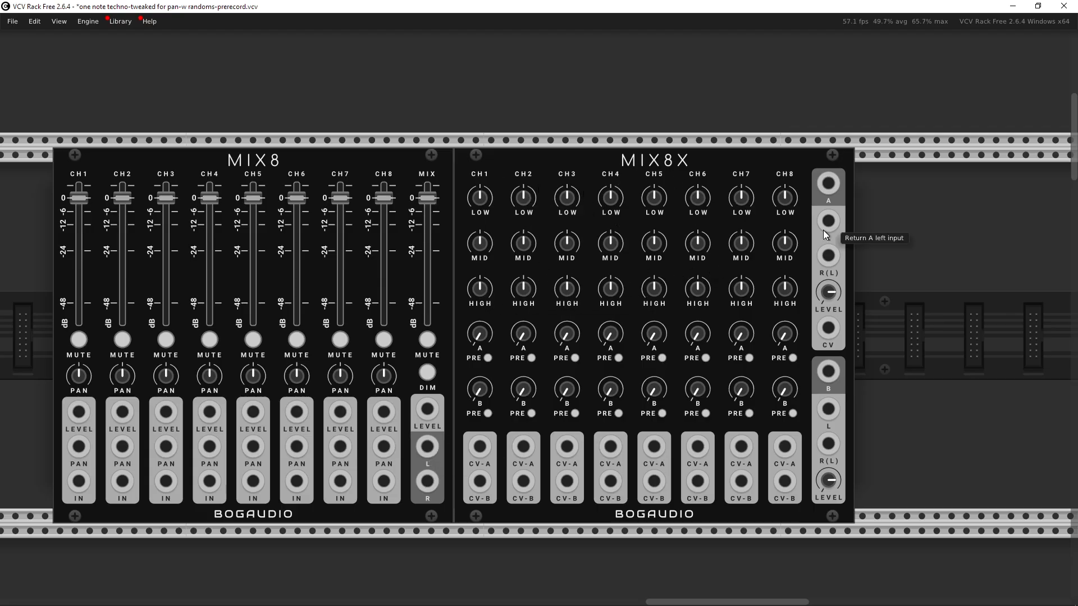
pyautogui.scroll(-5, 830, 222)
pyautogui.moveTo(835, 404); pyautogui.dragTo(649, 170)
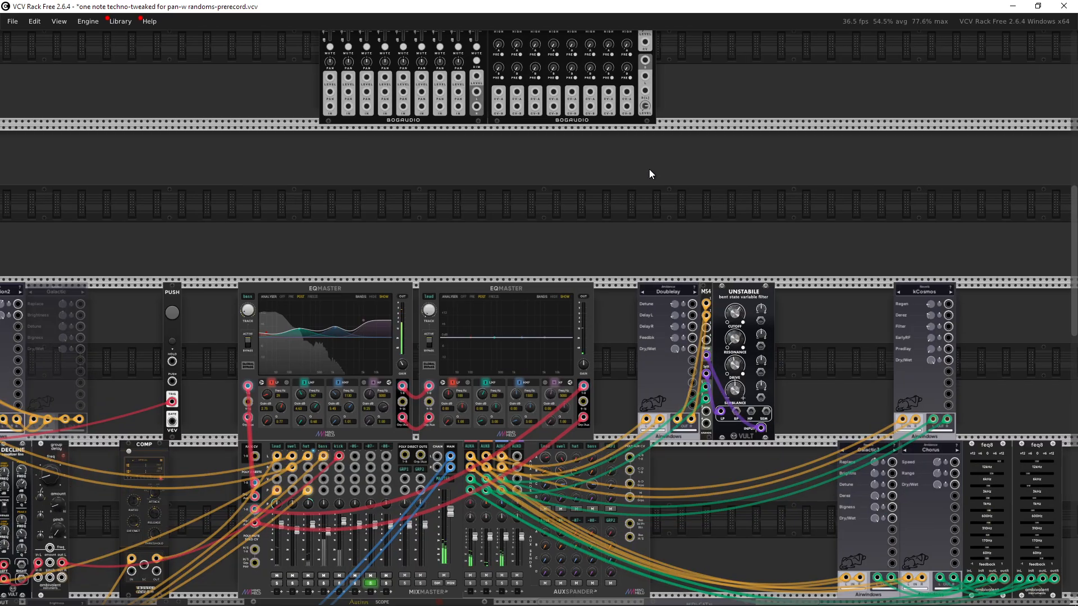
pyautogui.moveTo(662, 228); pyautogui.dragTo(617, 143)
pyautogui.scroll(2, 592, 227)
pyautogui.scroll(2, 571, 233)
pyautogui.moveTo(577, 216); pyautogui.dragTo(770, 71)
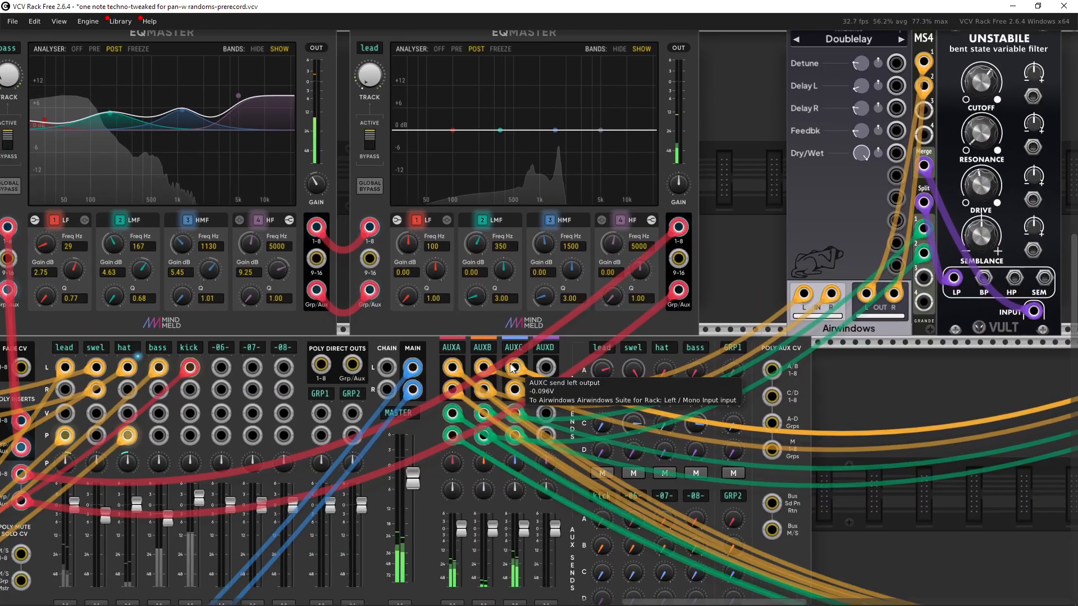
pyautogui.moveTo(722, 231); pyautogui.dragTo(568, 354)
pyautogui.moveTo(577, 202); pyautogui.dragTo(684, 260)
pyautogui.click(597, 289)
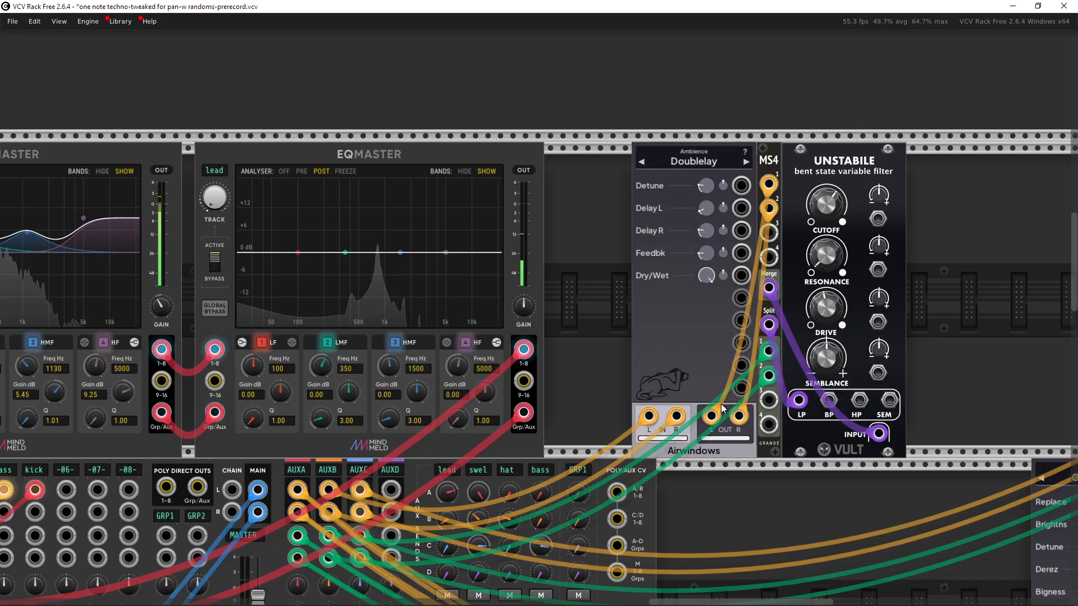
pyautogui.moveTo(298, 556); pyautogui.dragTo(366, 493)
# Step: Delete the MIX8 and MIX8X modules
pyautogui.scroll(15, 663, 303)
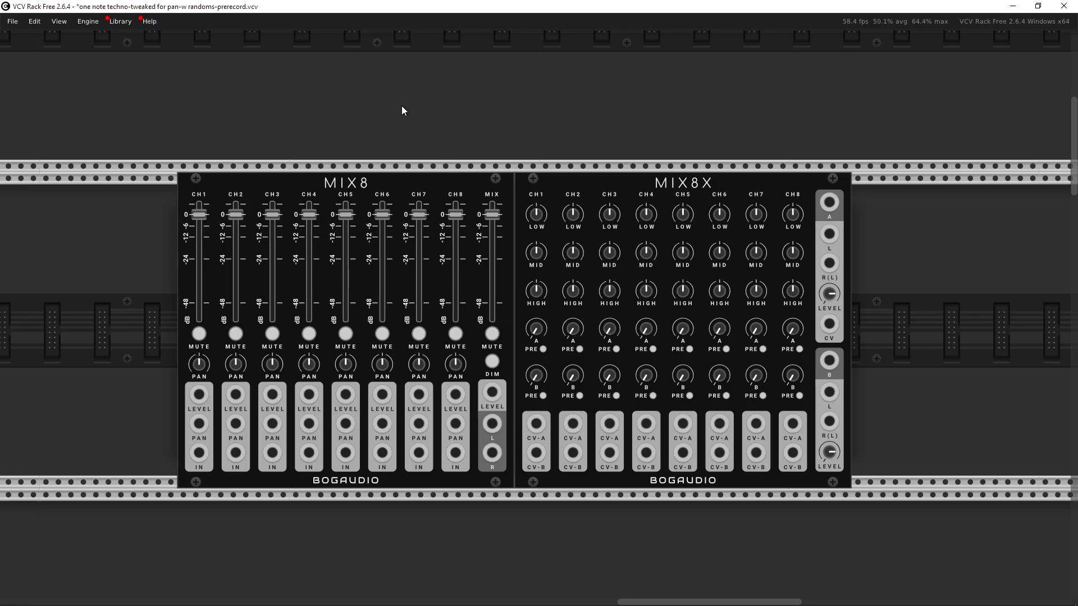
pyautogui.moveTo(402, 105); pyautogui.dragTo(713, 225)
pyautogui.press('Delete')
# Step: Examine the MixMaster's channel inputs and the source cable of the swel input
pyautogui.scroll(-4, 614, 225)
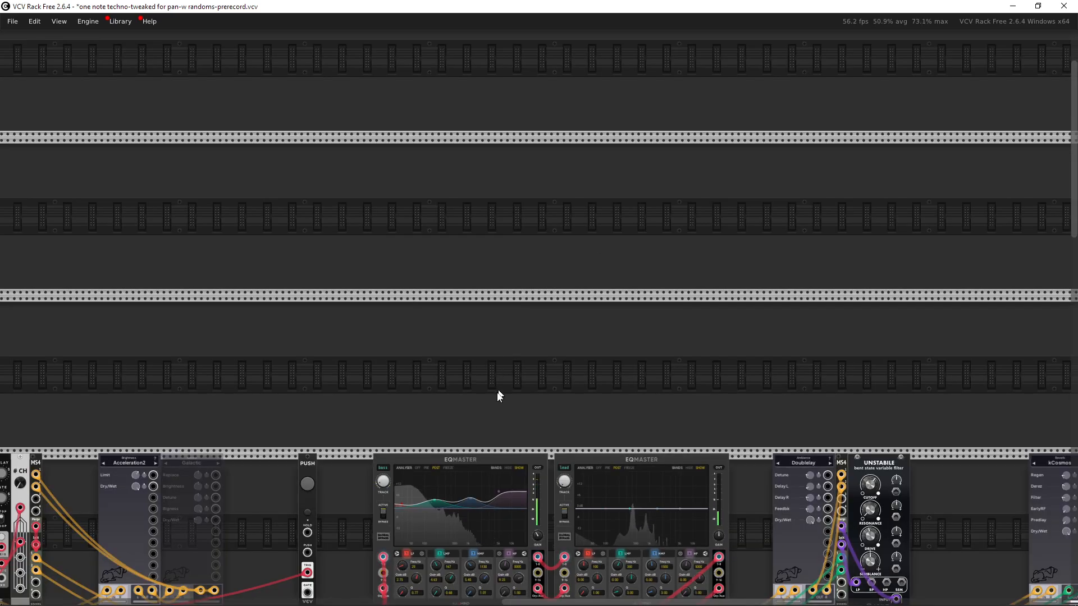
pyautogui.scroll(-5, 498, 395)
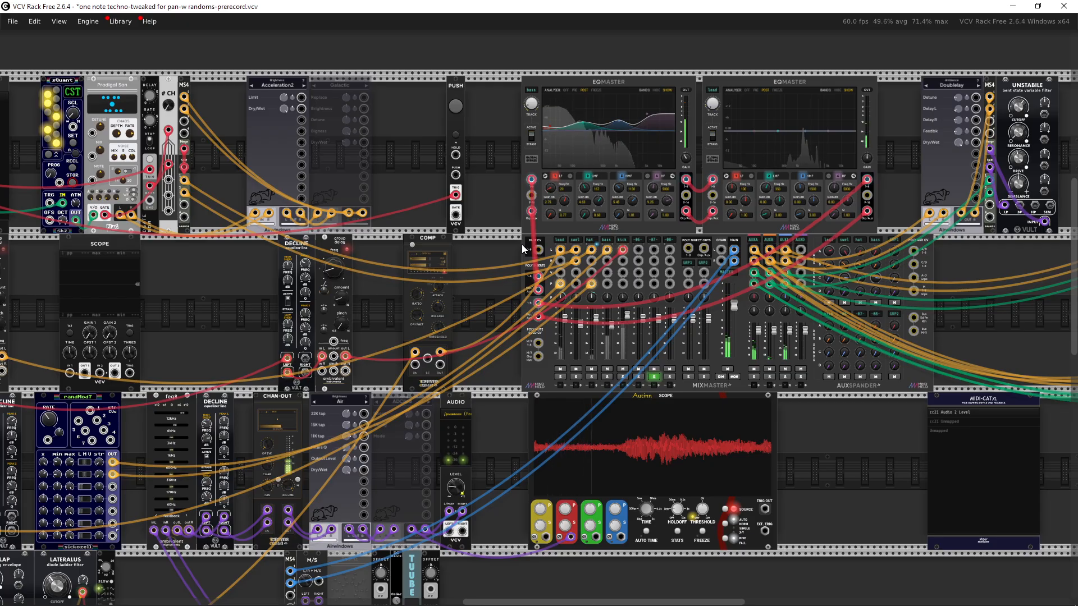
pyautogui.scroll(3, 503, 314)
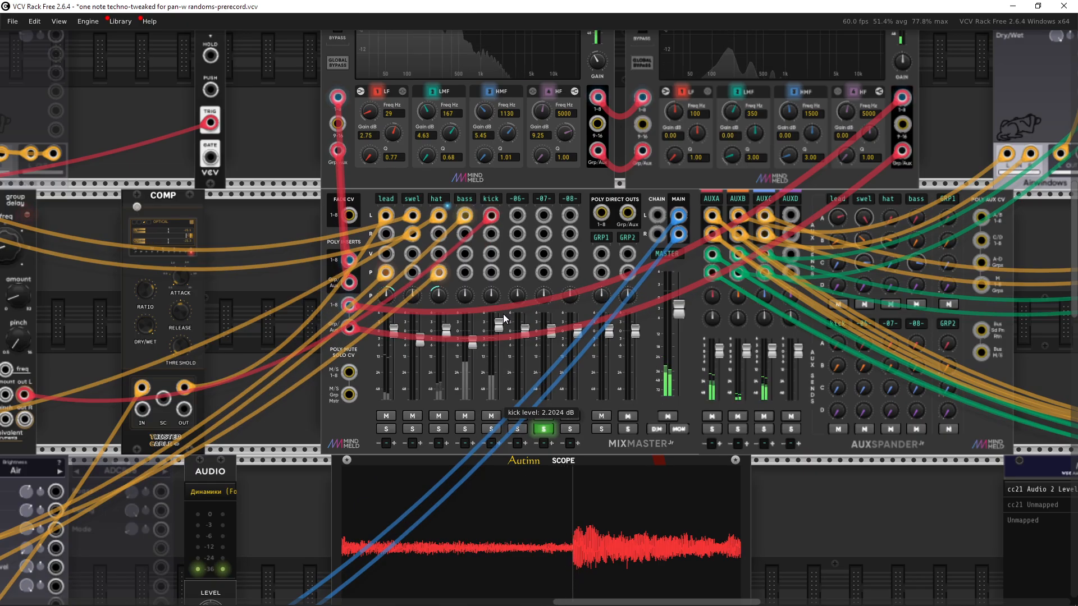
pyautogui.moveTo(494, 296); pyautogui.dragTo(385, 329)
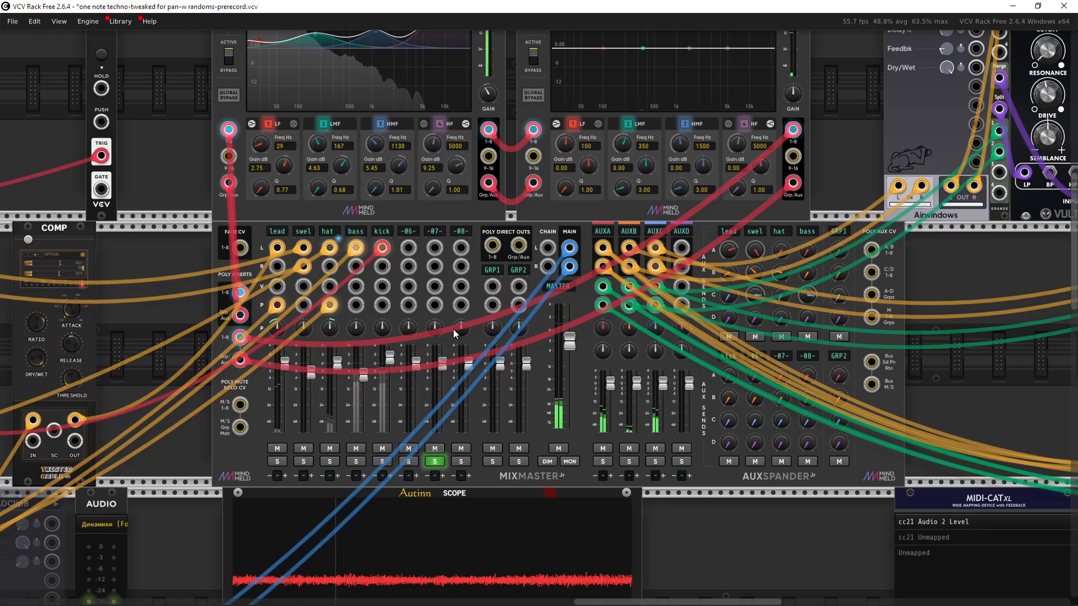
pyautogui.moveTo(453, 329); pyautogui.dragTo(509, 402)
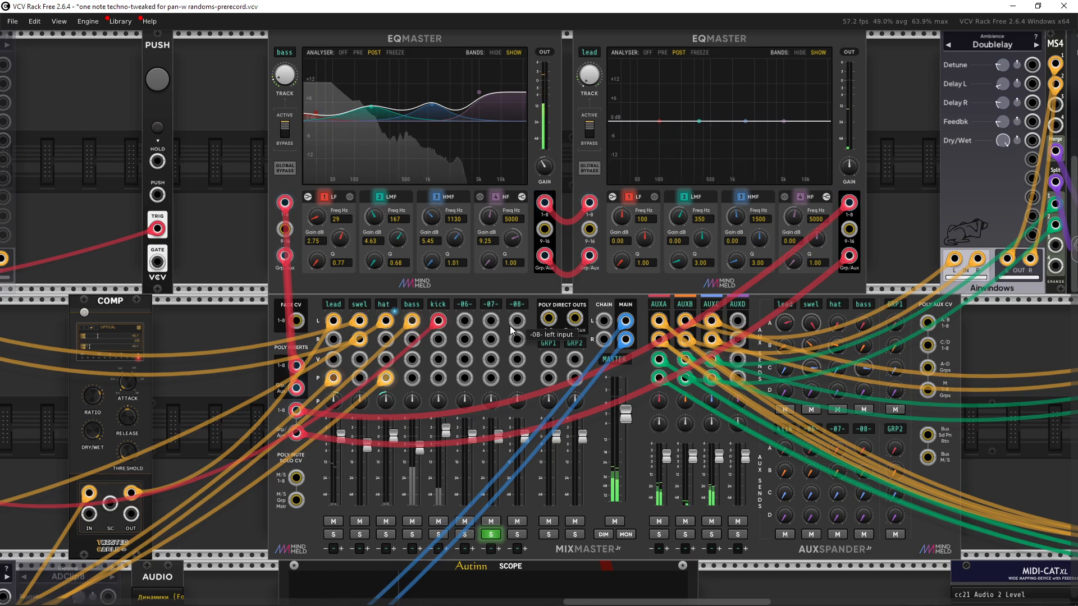
pyautogui.scroll(-5, 510, 330)
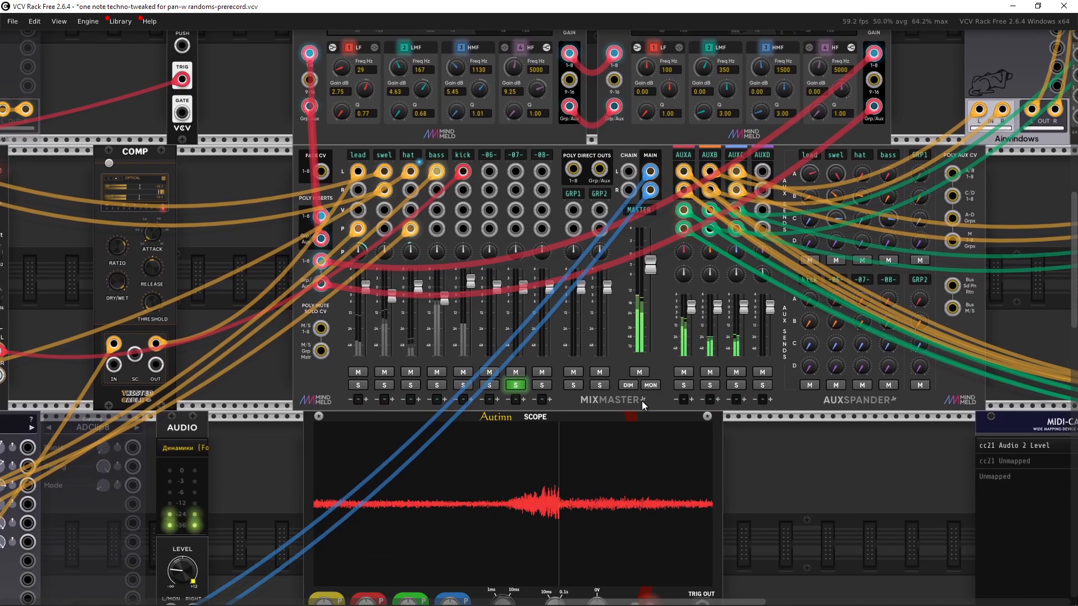
pyautogui.moveTo(273, 373); pyautogui.dragTo(361, 365)
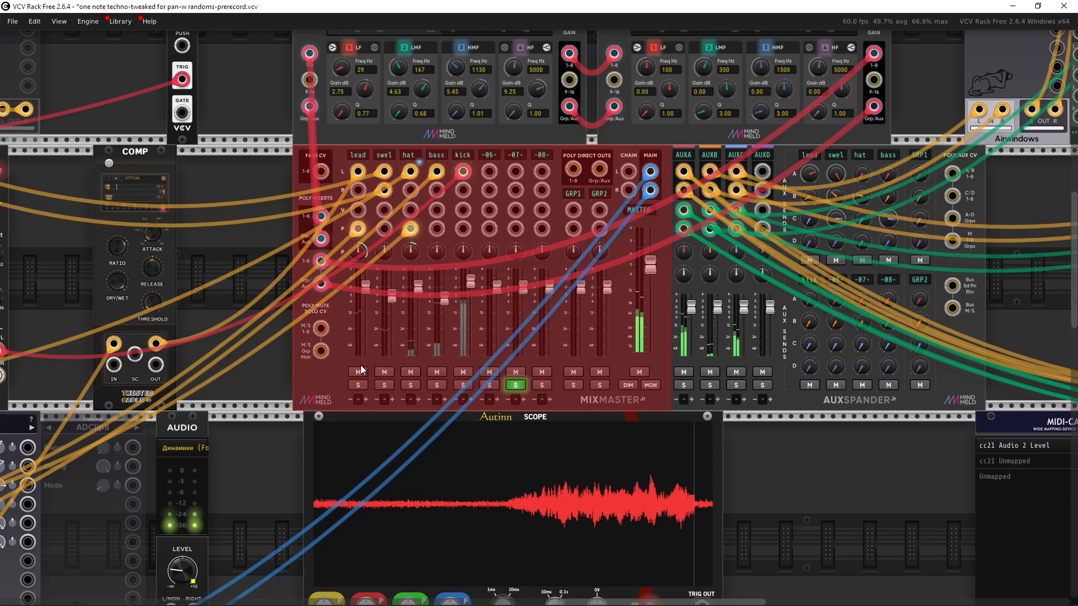
pyautogui.scroll(2, 503, 379)
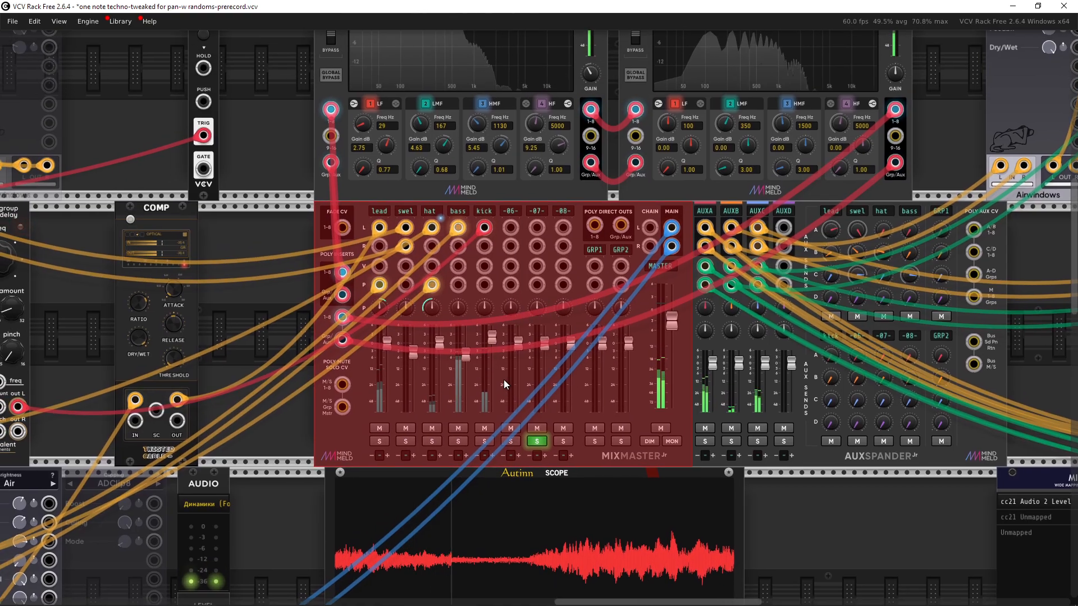
pyautogui.hscroll(2, 465, 377)
pyautogui.scroll(1, 466, 373)
pyautogui.moveTo(478, 358); pyautogui.dragTo(523, 359)
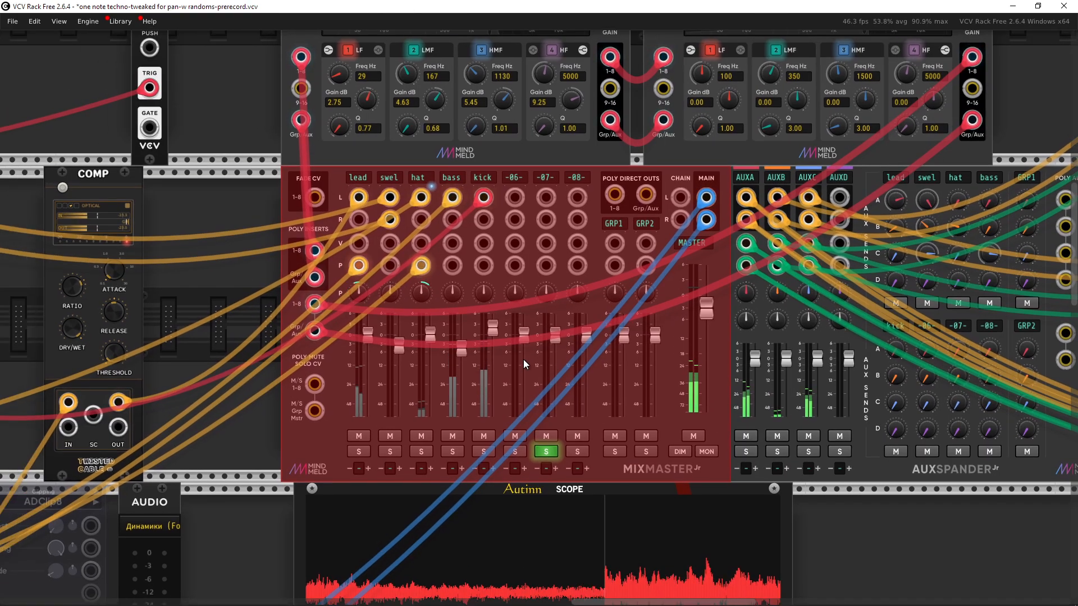
pyautogui.click(237, 392)
pyautogui.moveTo(422, 276); pyautogui.dragTo(442, 318)
pyautogui.scroll(2, 442, 319)
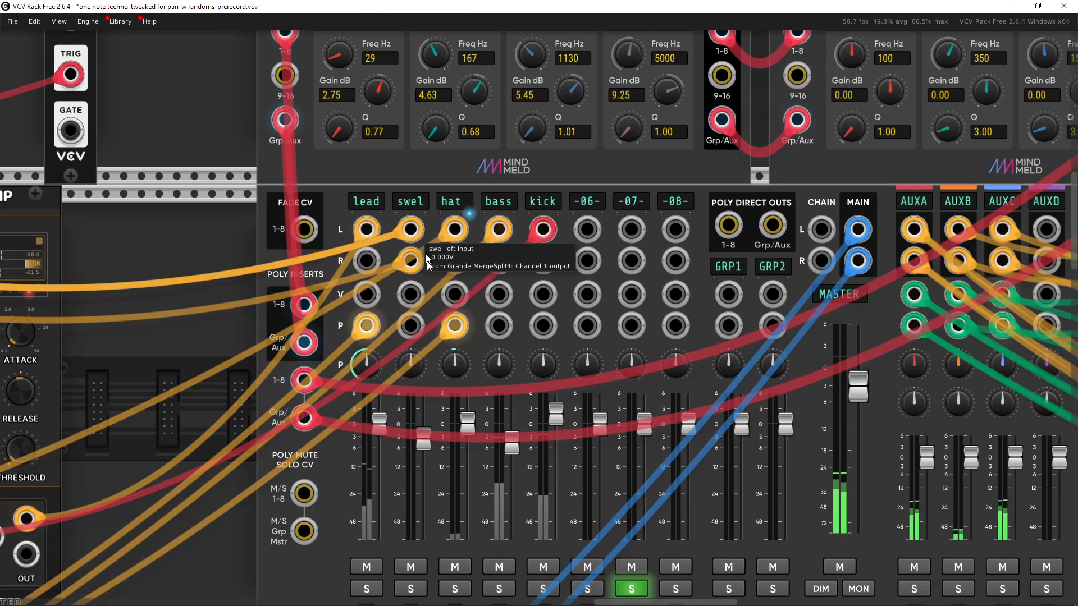
# Step: Add a Bogaudio MIX8 module to the empty rack row above the EQMaster modules
pyautogui.scroll(10, 467, 360)
pyautogui.scroll(-6, 537, 389)
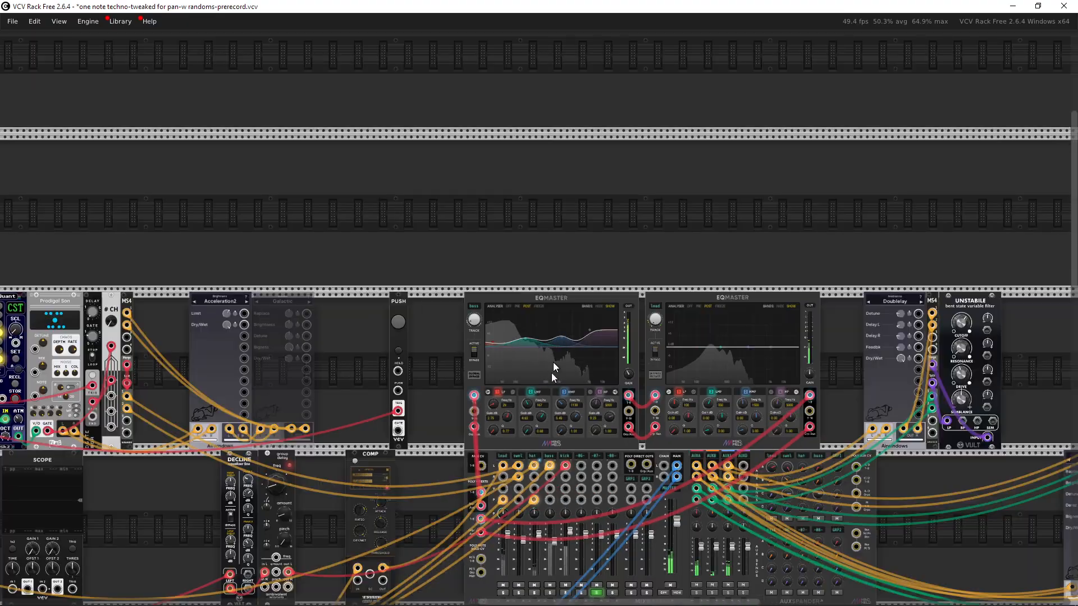
pyautogui.moveTo(540, 212); pyautogui.dragTo(526, 336)
pyautogui.rightClick(526, 335)
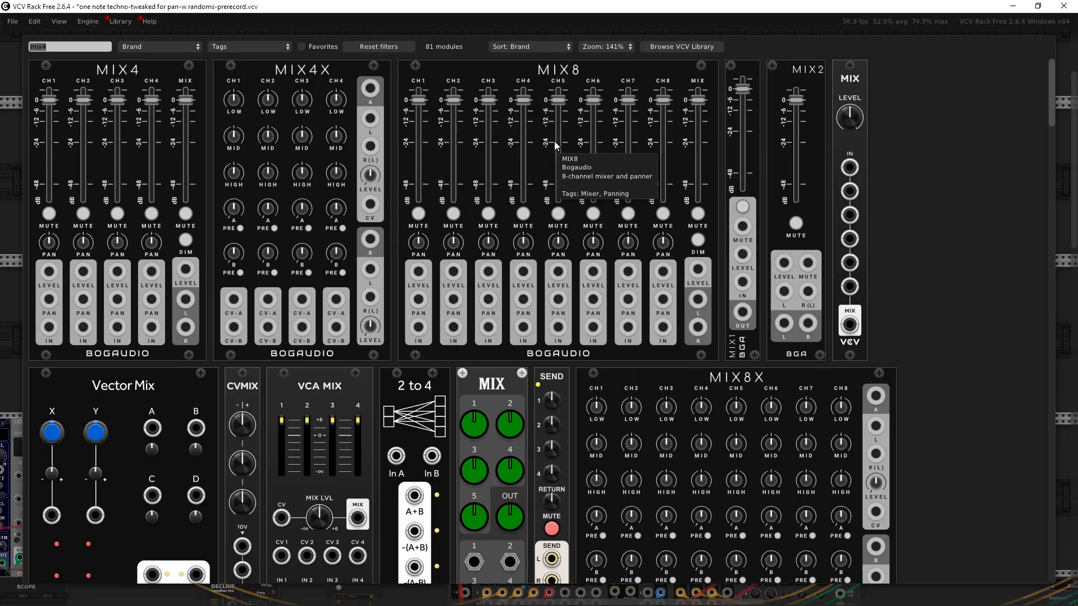
pyautogui.click(526, 335)
pyautogui.scroll(3, 664, 337)
pyautogui.moveTo(726, 326); pyautogui.dragTo(798, 258)
pyautogui.moveTo(481, 443); pyautogui.dragTo(785, 316)
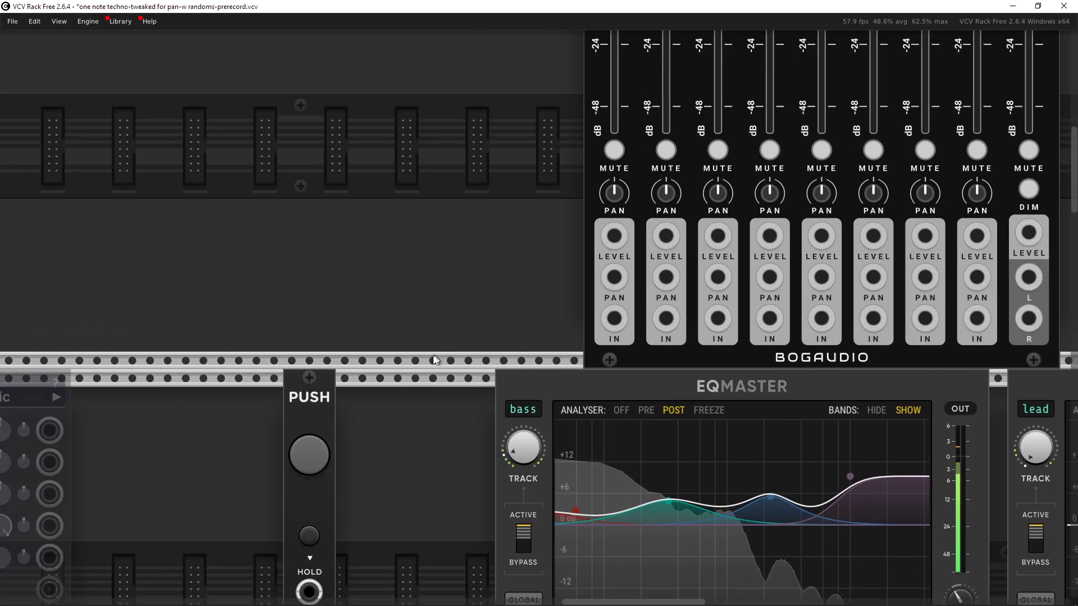
# Step: Delete the newly added MIX8 module
pyautogui.scroll(-4, 505, 308)
pyautogui.moveTo(512, 304); pyautogui.dragTo(679, 157)
pyautogui.moveTo(608, 346); pyautogui.dragTo(371, 427)
pyautogui.scroll(2, 510, 286)
pyautogui.scroll(1, 509, 285)
pyautogui.moveTo(510, 286); pyautogui.dragTo(443, 378)
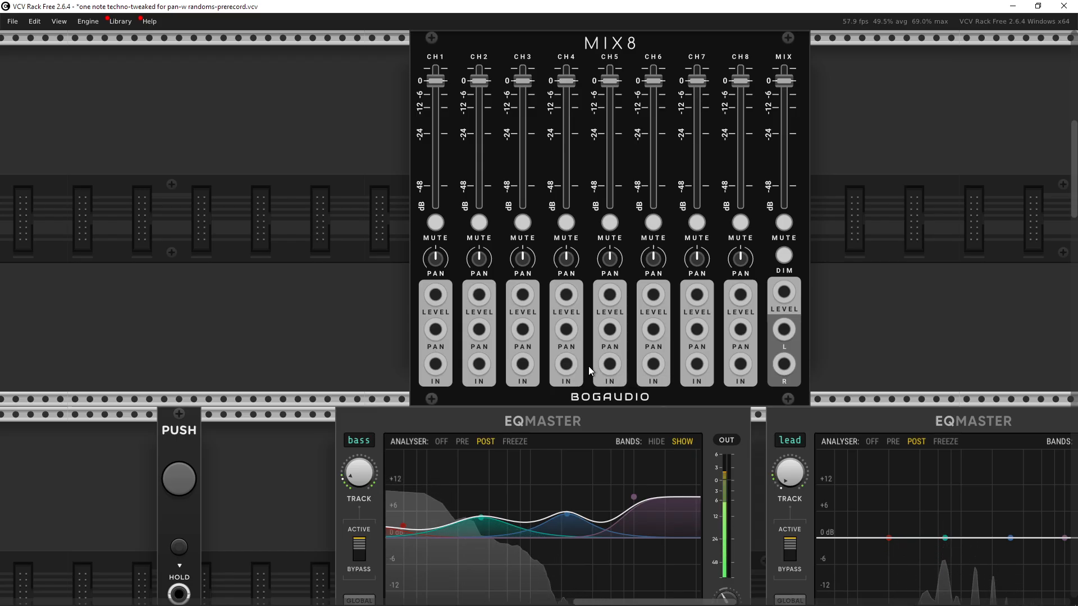
pyautogui.moveTo(603, 341); pyautogui.dragTo(558, 248)
pyautogui.keyDown('shift'); pyautogui.click(615, 153); pyautogui.keyUp('shift')
pyautogui.press('Delete')
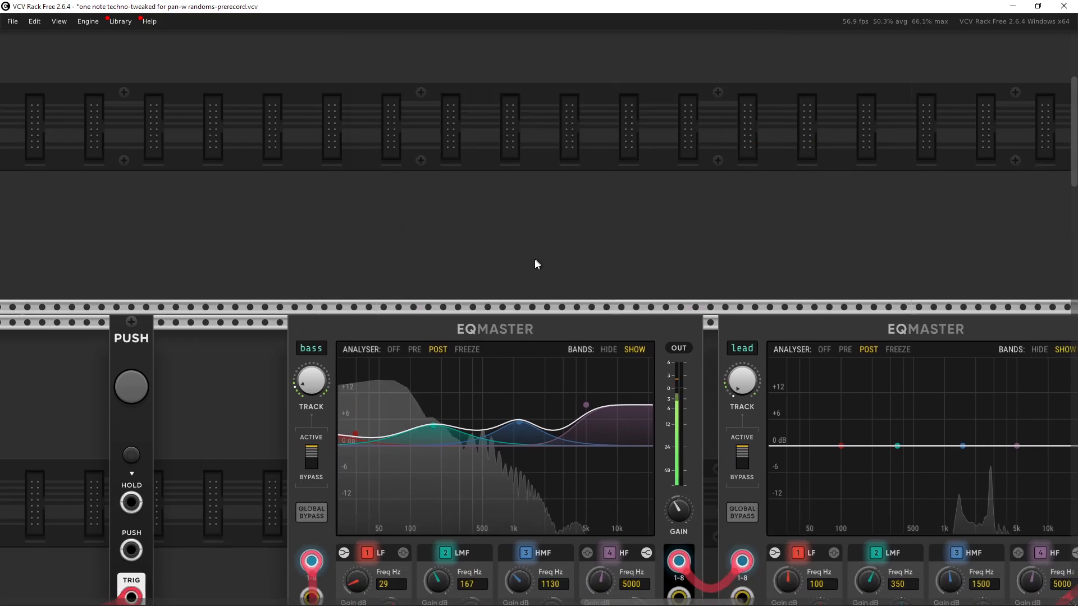
# Step: Examine the MixMaster's channels and open the hat track's settings menu
pyautogui.moveTo(547, 573); pyautogui.dragTo(580, 312)
pyautogui.scroll(-5, 580, 311)
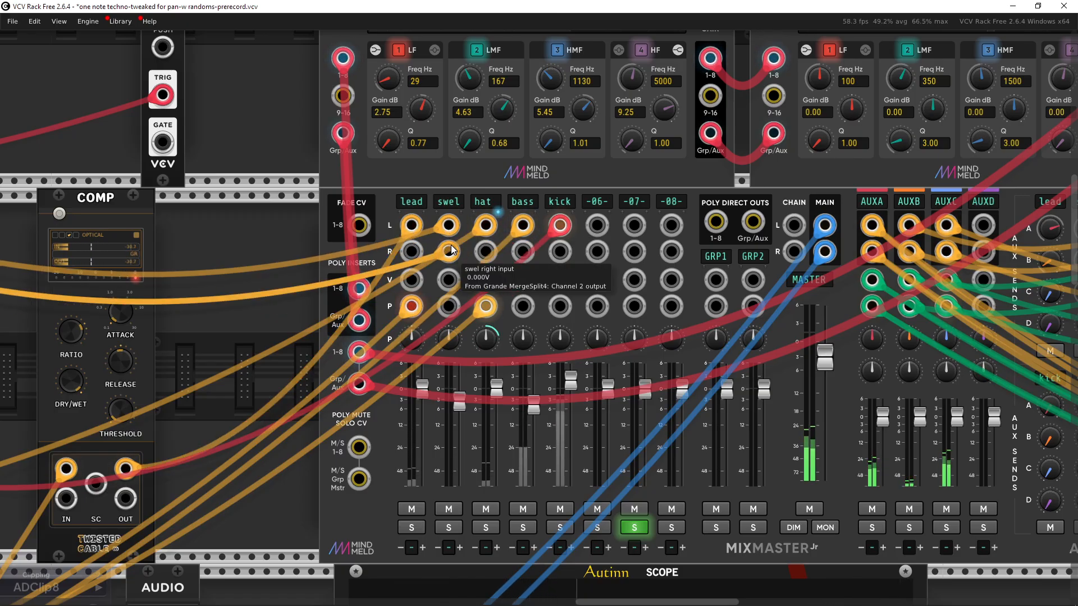
pyautogui.scroll(-2, 451, 249)
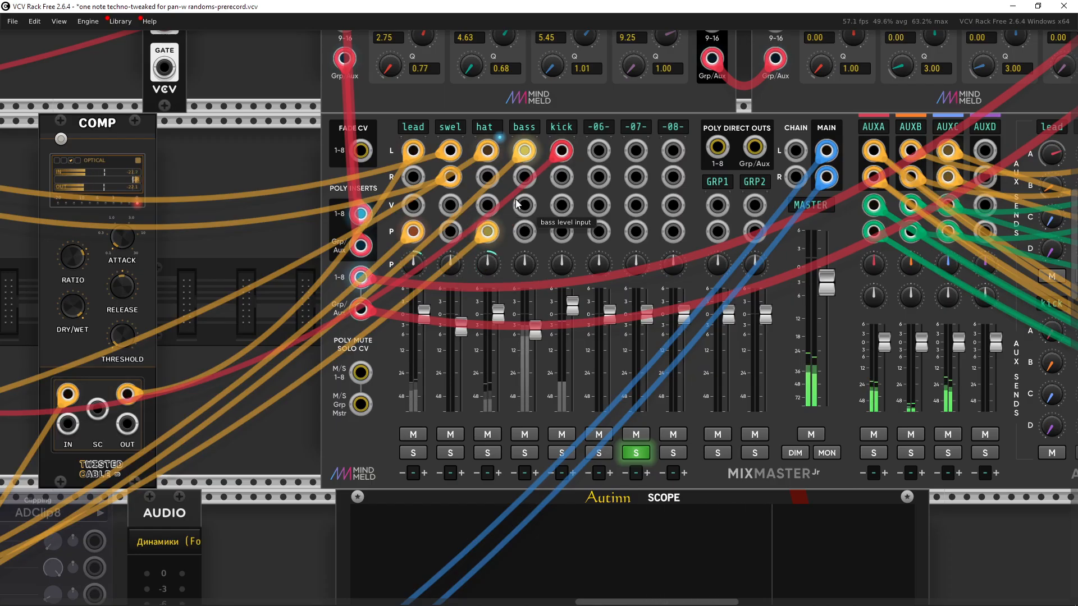
pyautogui.scroll(4, 516, 203)
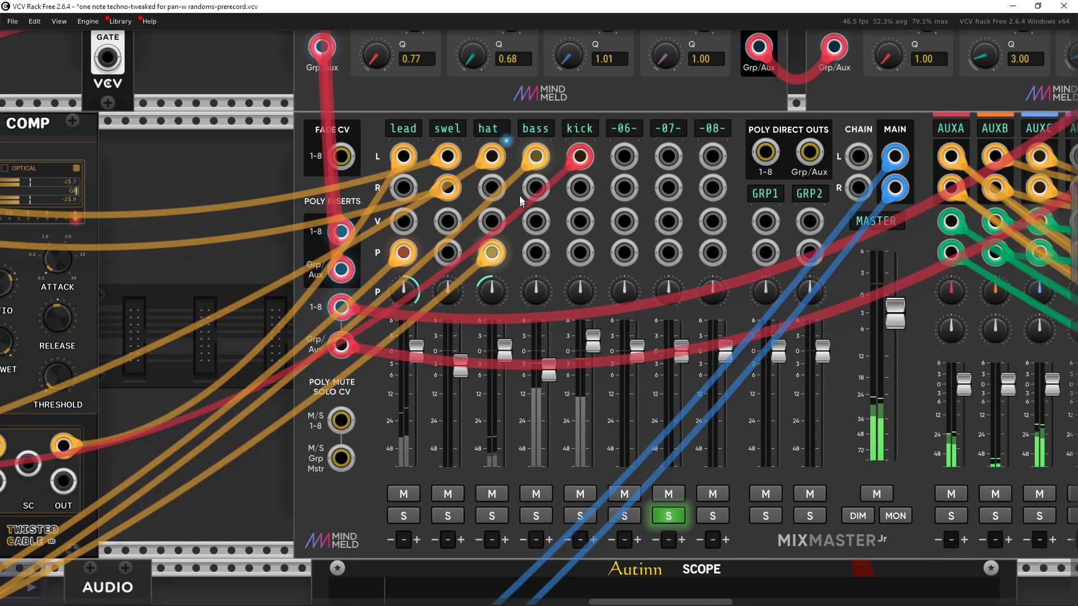
pyautogui.moveTo(519, 197)
pyautogui.mouseDown()
pyautogui.moveTo(518, 180)
pyautogui.moveTo(514, 201)
pyautogui.mouseUp()
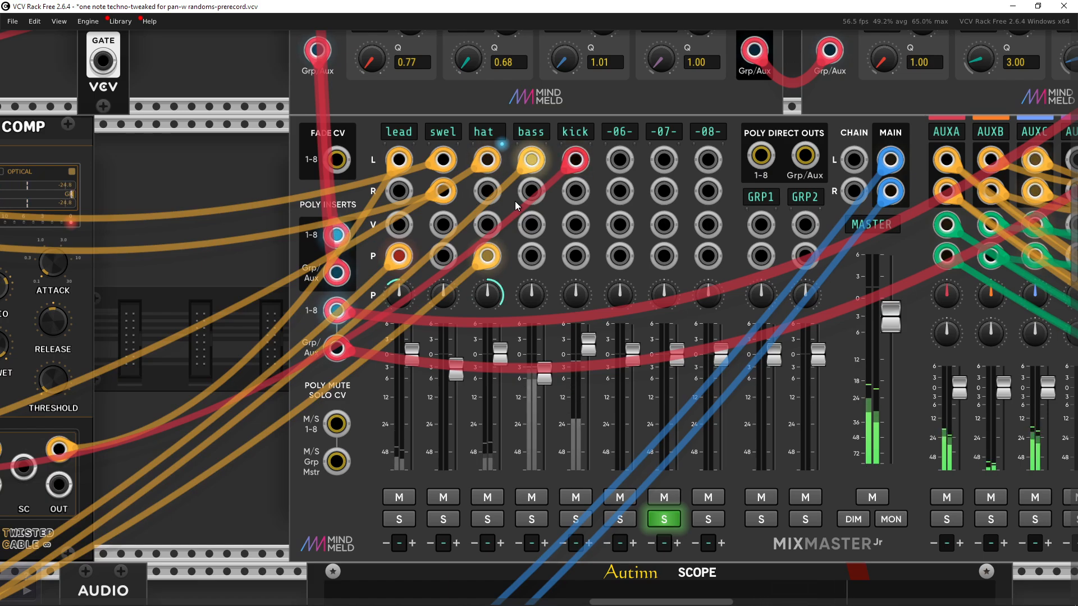
pyautogui.moveTo(514, 201); pyautogui.dragTo(651, 225)
pyautogui.moveTo(415, 255); pyautogui.dragTo(732, 223)
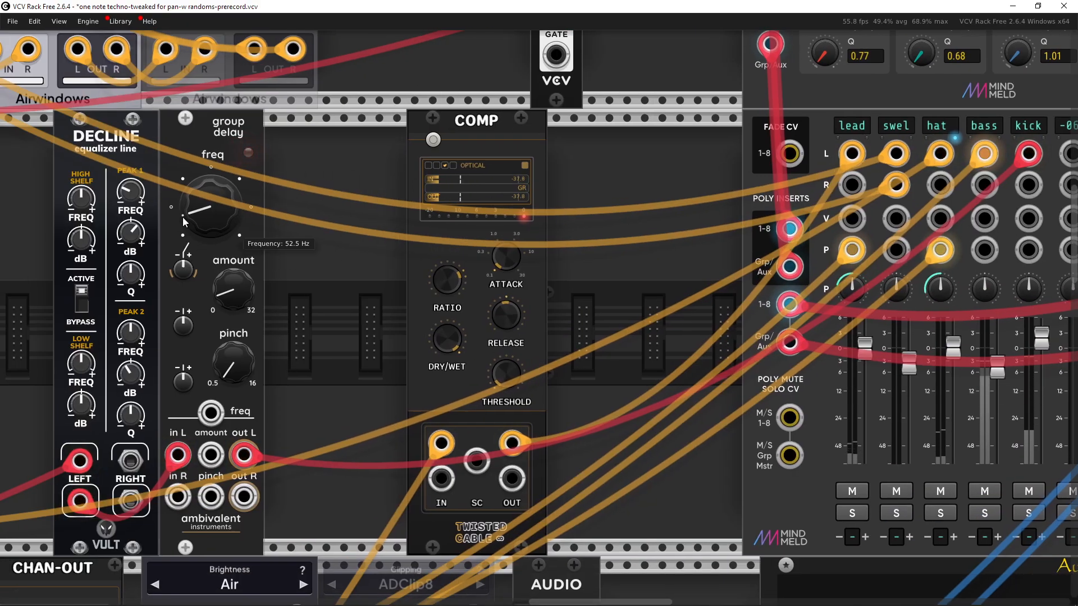
pyautogui.hscroll(5, 460, 311)
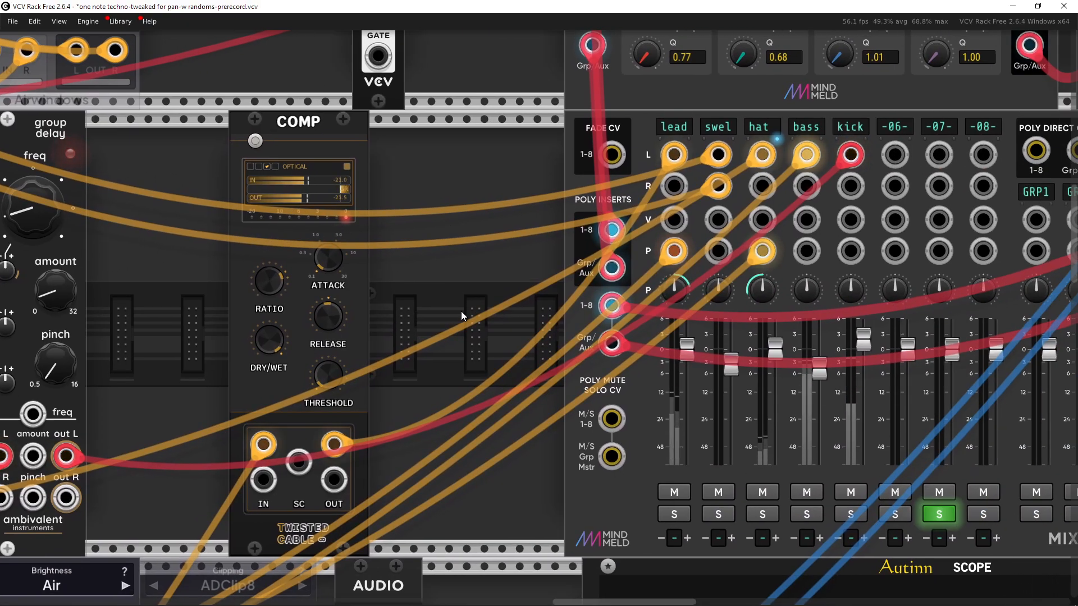
pyautogui.moveTo(460, 311); pyautogui.dragTo(281, 346)
pyautogui.click(577, 163)
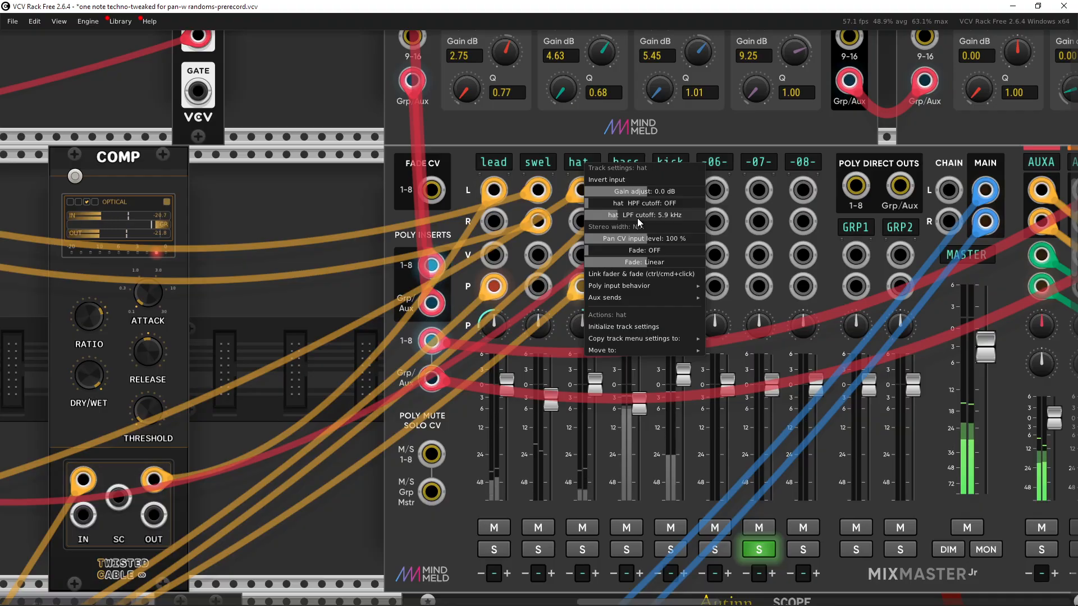
pyautogui.click(211, 208)
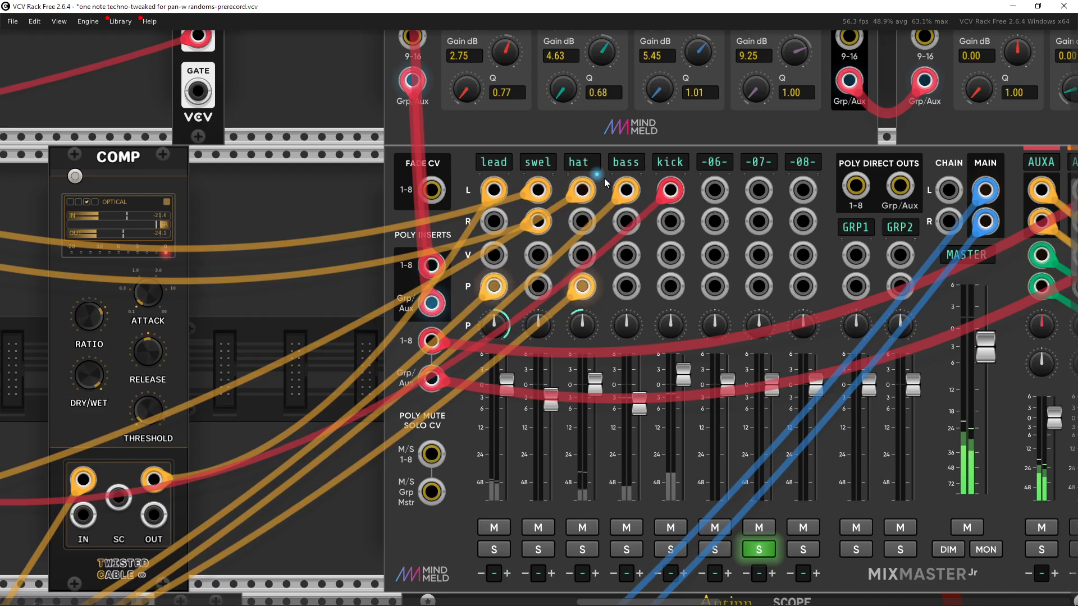
pyautogui.moveTo(596, 189); pyautogui.dragTo(461, 198)
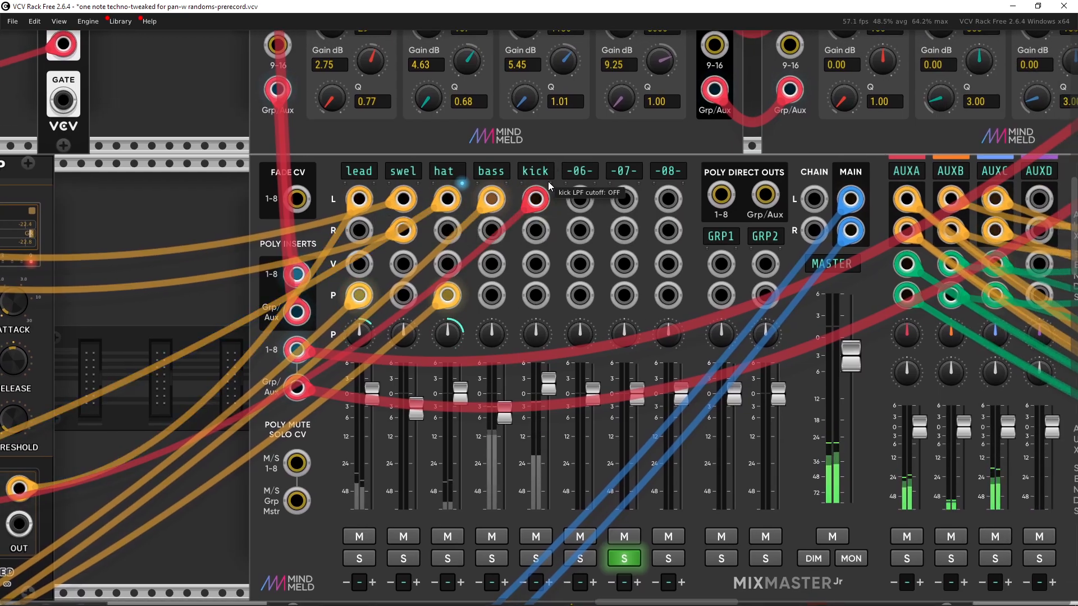
pyautogui.scroll(-5, 547, 181)
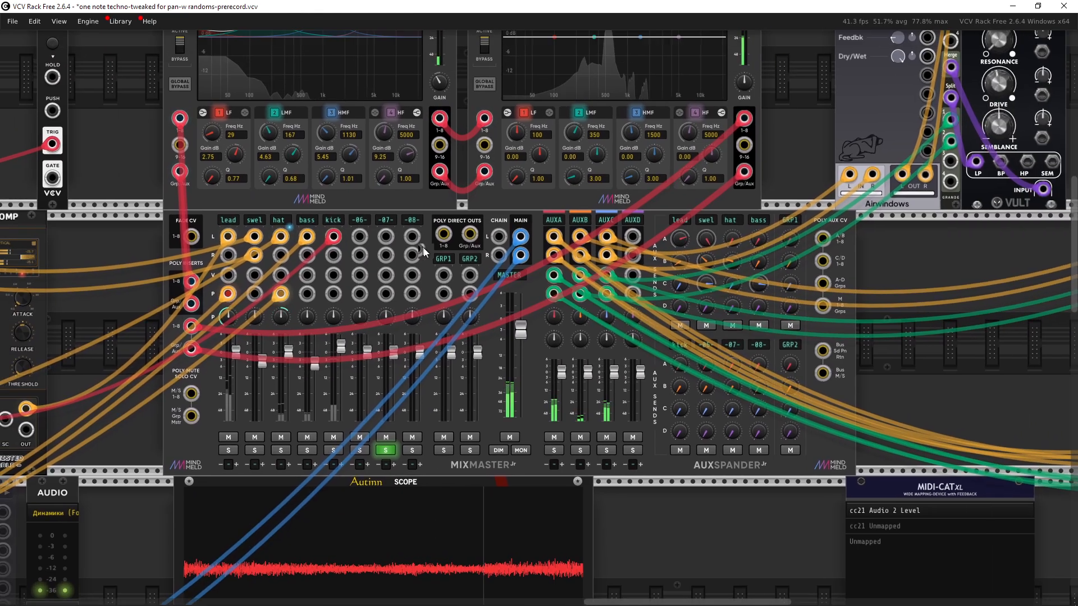
pyautogui.moveTo(423, 252); pyautogui.dragTo(466, 298)
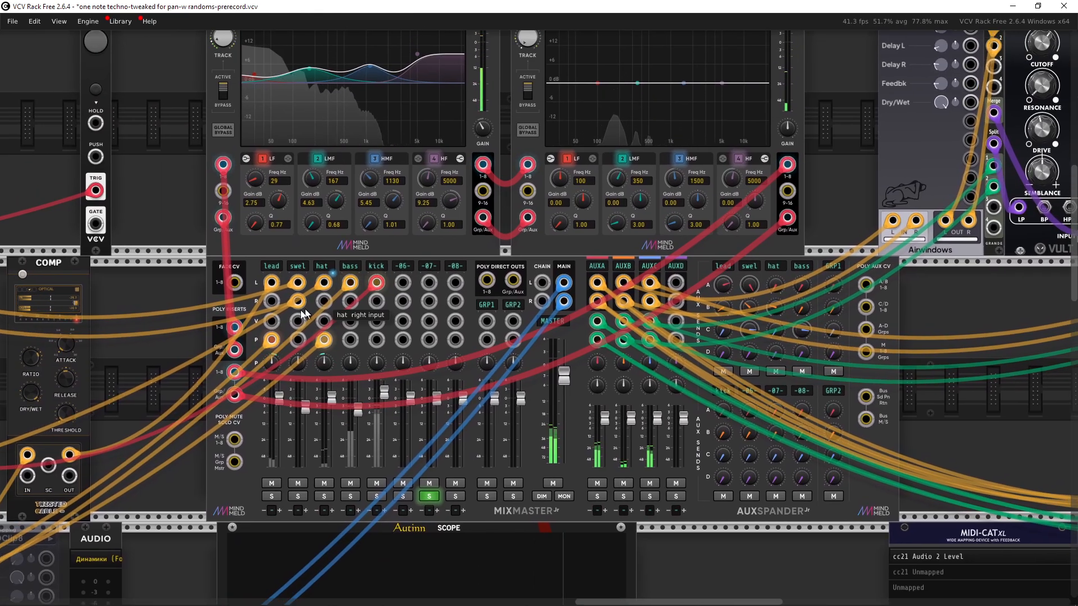
pyautogui.moveTo(968, 411); pyautogui.dragTo(309, 384)
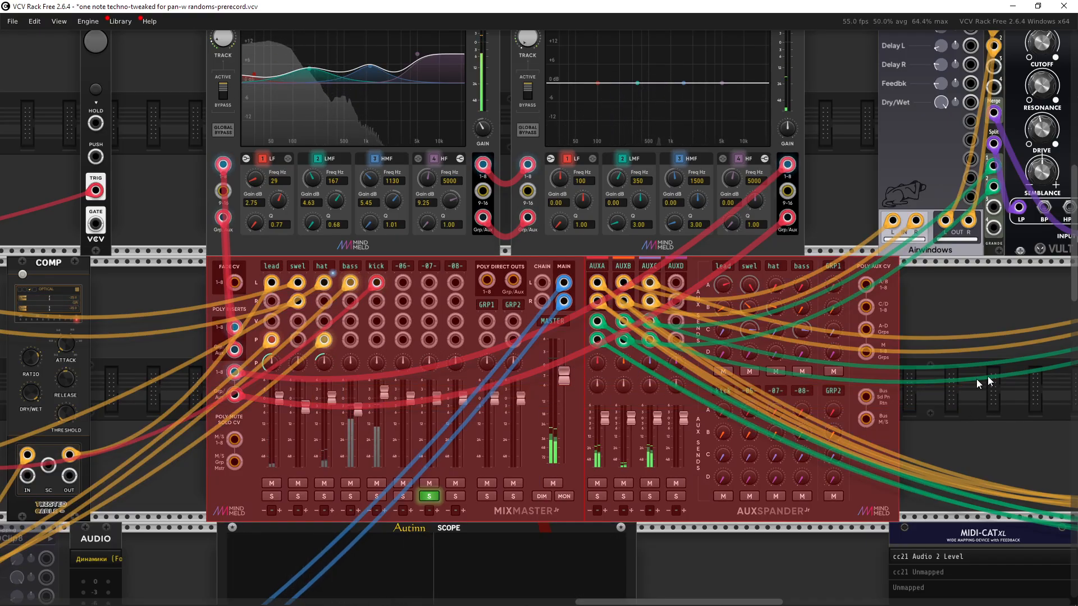
pyautogui.moveTo(978, 381); pyautogui.dragTo(669, 355)
pyautogui.moveTo(790, 267); pyautogui.dragTo(819, 269)
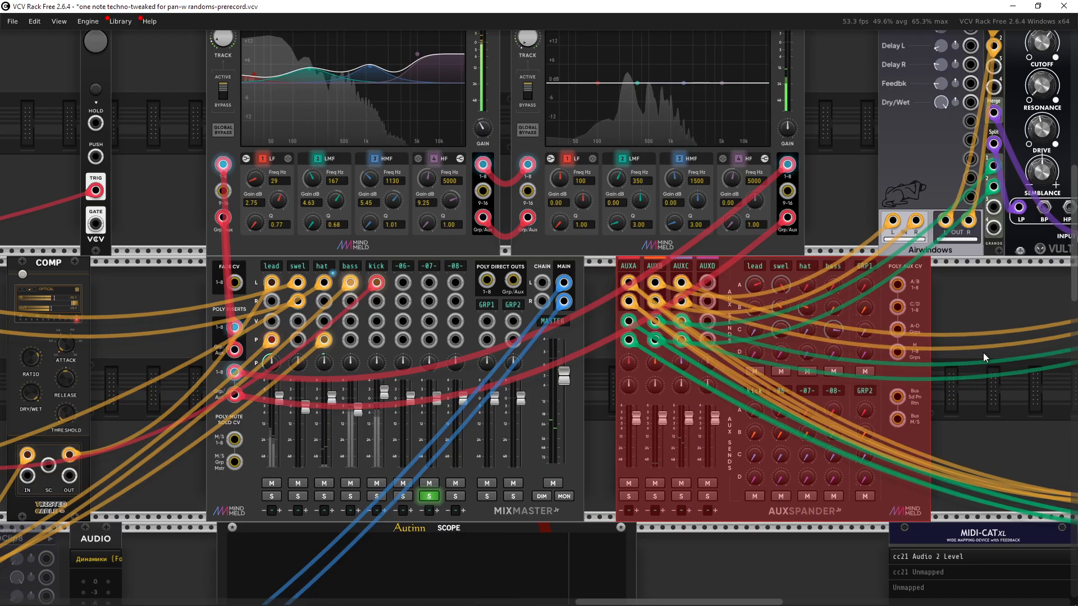
pyautogui.moveTo(894, 273); pyautogui.dragTo(840, 272)
pyautogui.moveTo(939, 349); pyautogui.dragTo(986, 364)
pyautogui.moveTo(820, 302); pyautogui.dragTo(864, 338)
pyautogui.moveTo(430, 234); pyautogui.dragTo(431, 241)
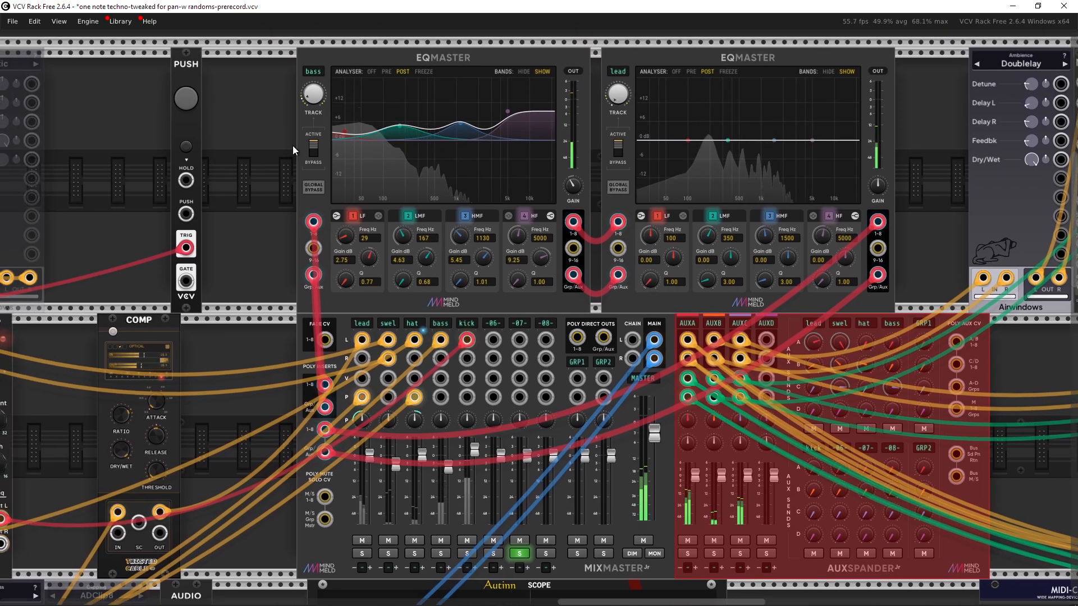
# Step: Examine the bass EQMaster's mixer link setting and its band parameters
pyautogui.scroll(5, 272, 153)
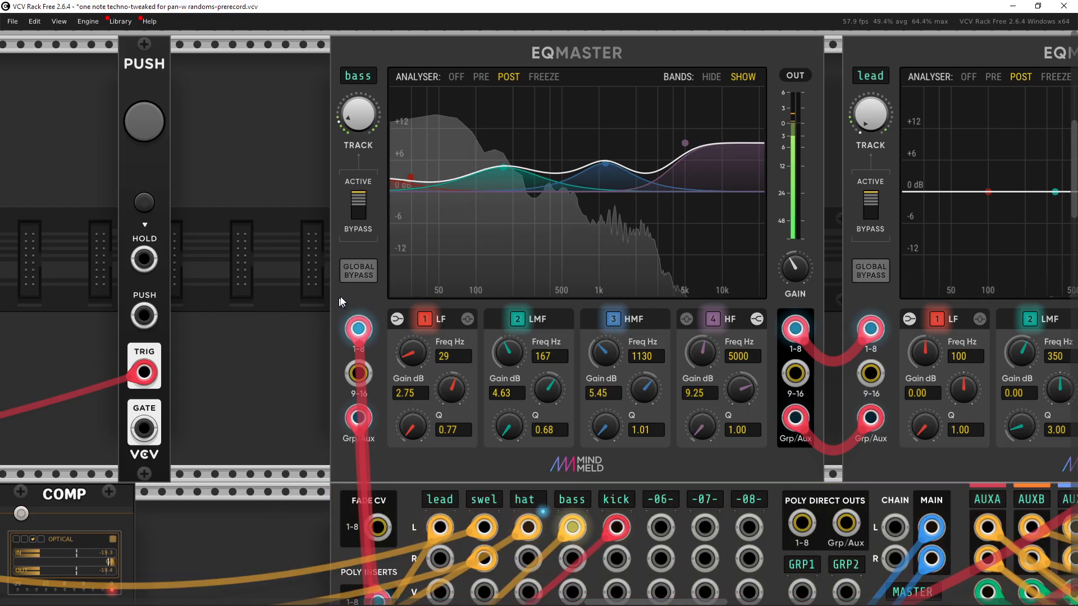
pyautogui.rightClick(365, 304)
pyautogui.moveTo(452, 456)
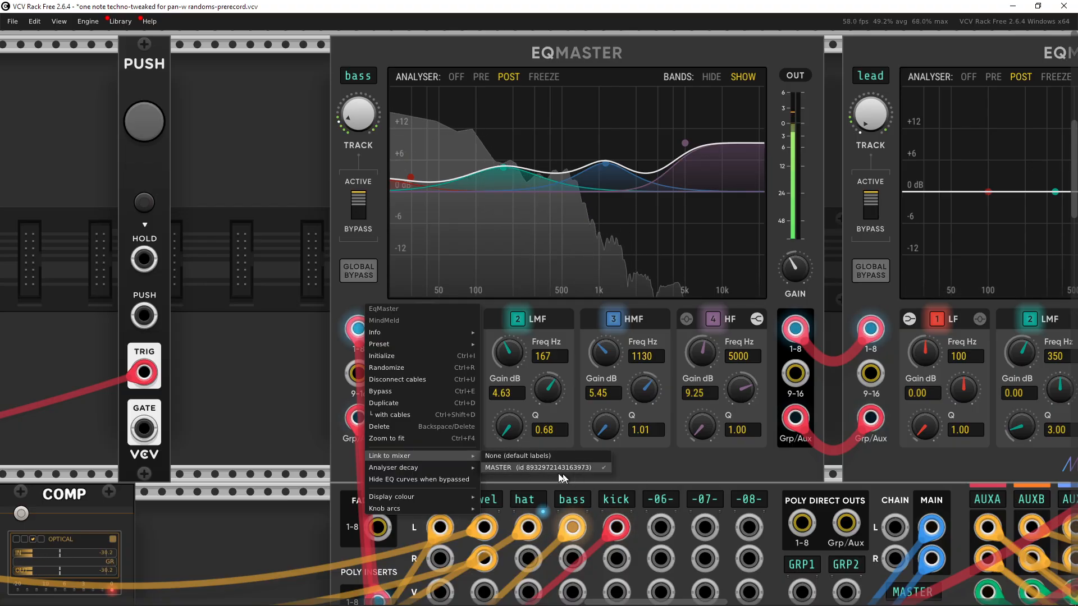
pyautogui.click(254, 349)
pyautogui.moveTo(256, 355); pyautogui.dragTo(302, 170)
pyautogui.scroll(-1, 261, 245)
pyautogui.scroll(-2, 260, 245)
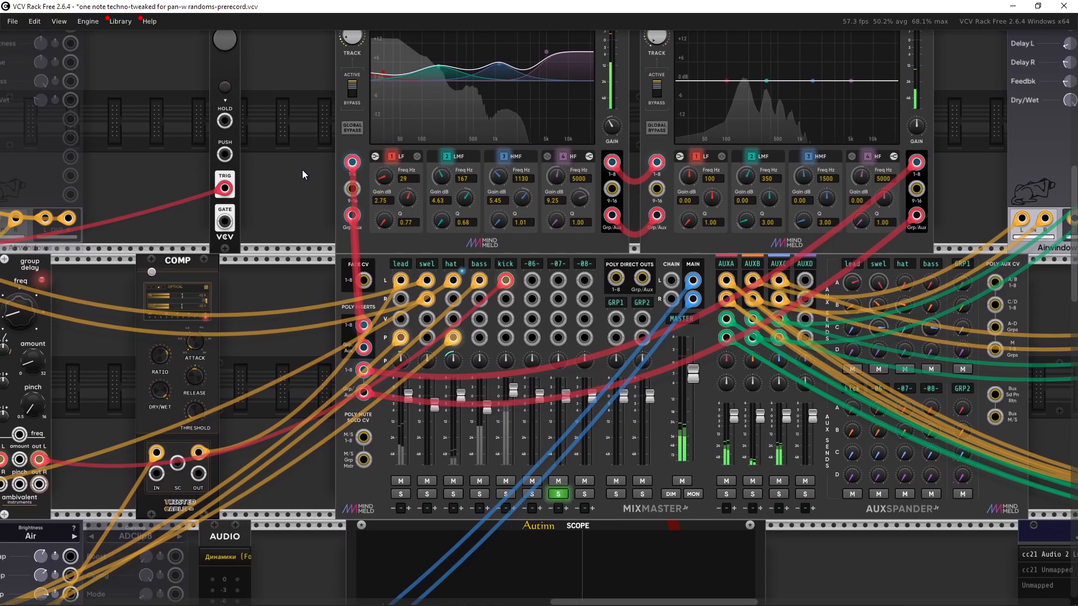
pyautogui.scroll(2, 304, 199)
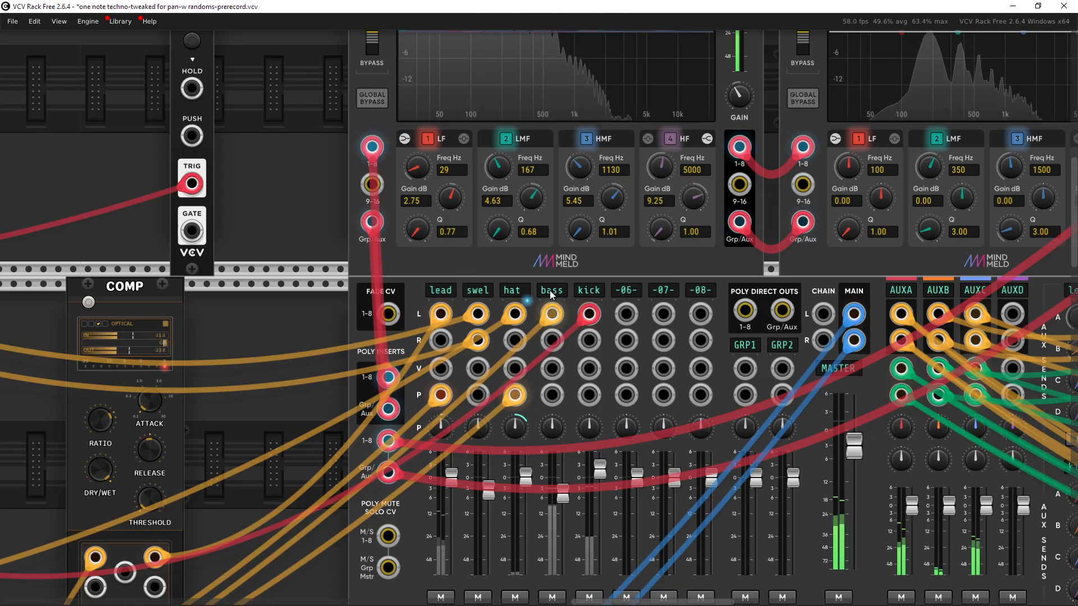
pyautogui.scroll(5, 464, 443)
pyautogui.hscroll(3, 463, 443)
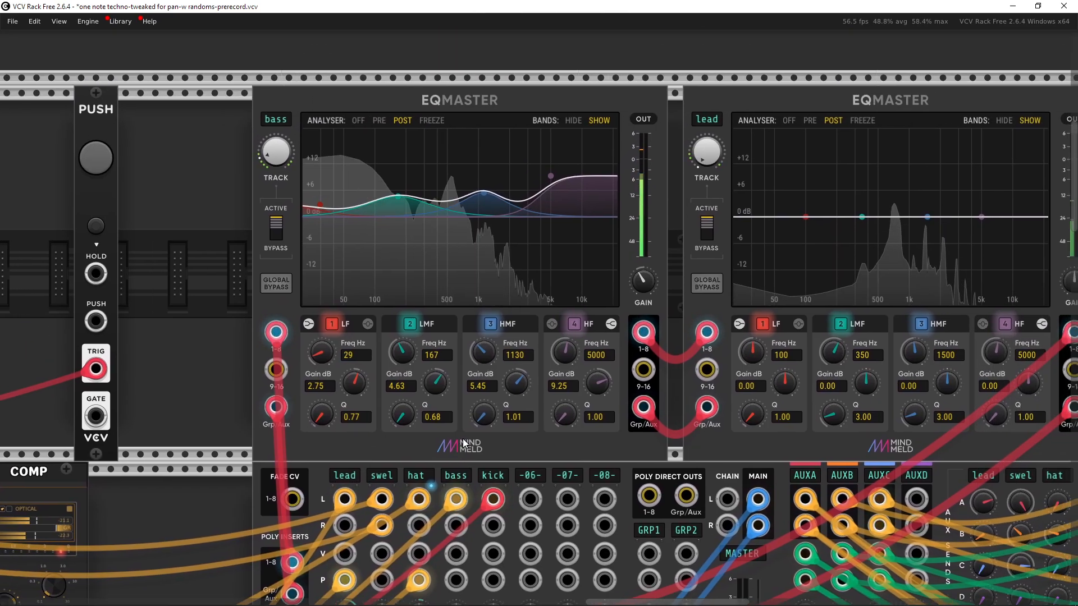
pyautogui.scroll(-5, 463, 443)
pyautogui.hscroll(5, 463, 443)
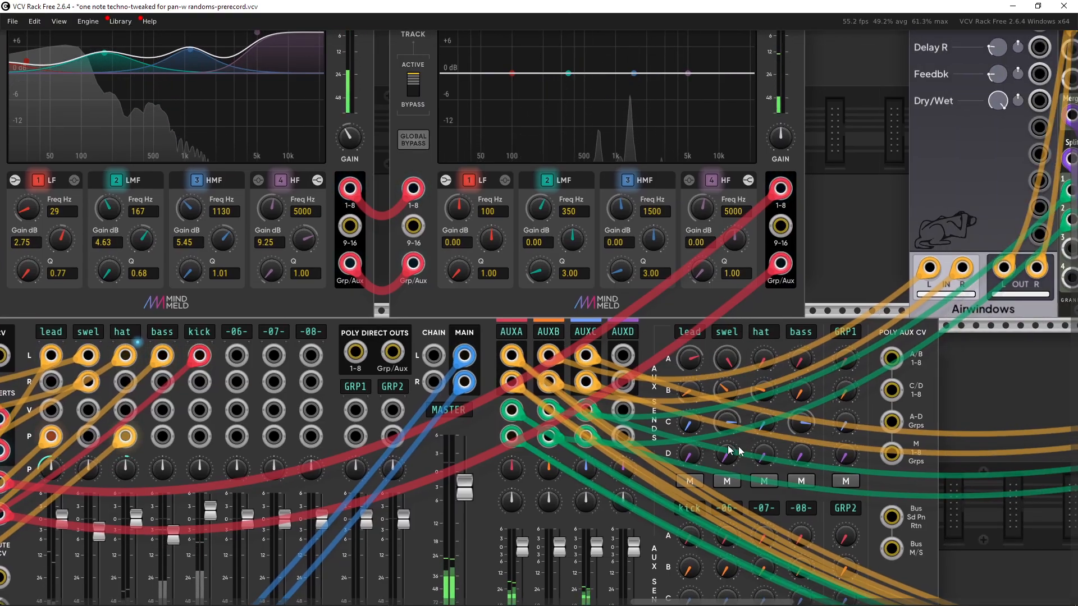
pyautogui.scroll(3, 844, 491)
pyautogui.hscroll(-5, 844, 491)
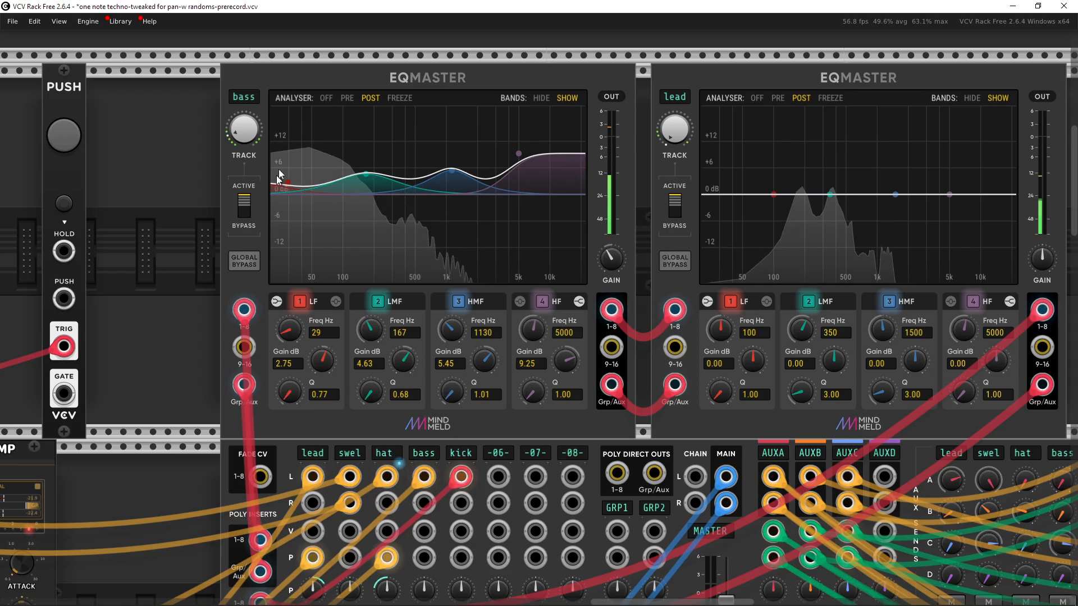
pyautogui.scroll(2, 512, 212)
pyautogui.hscroll(-4, 512, 212)
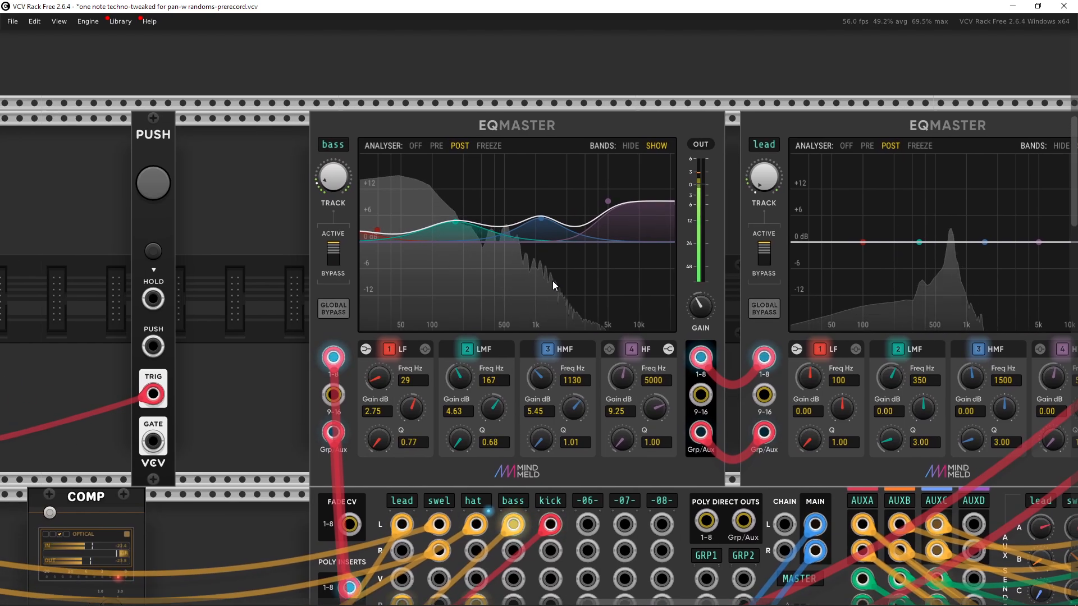
pyautogui.keyDown('ctrl'); pyautogui.scroll(2, 529, 278); pyautogui.keyUp('ctrl')
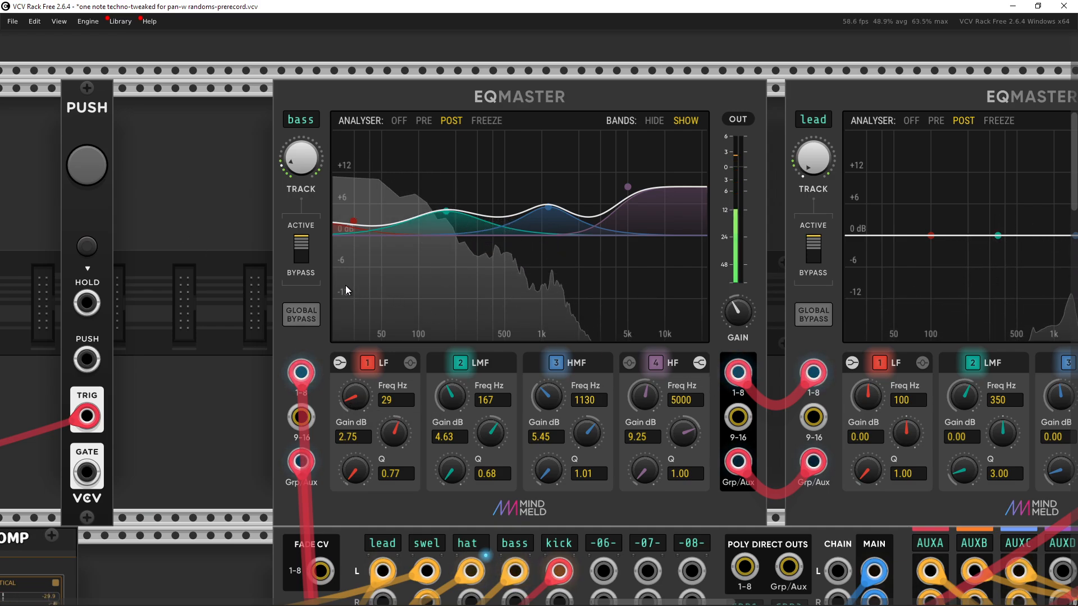
pyautogui.scroll(-3, 242, 196)
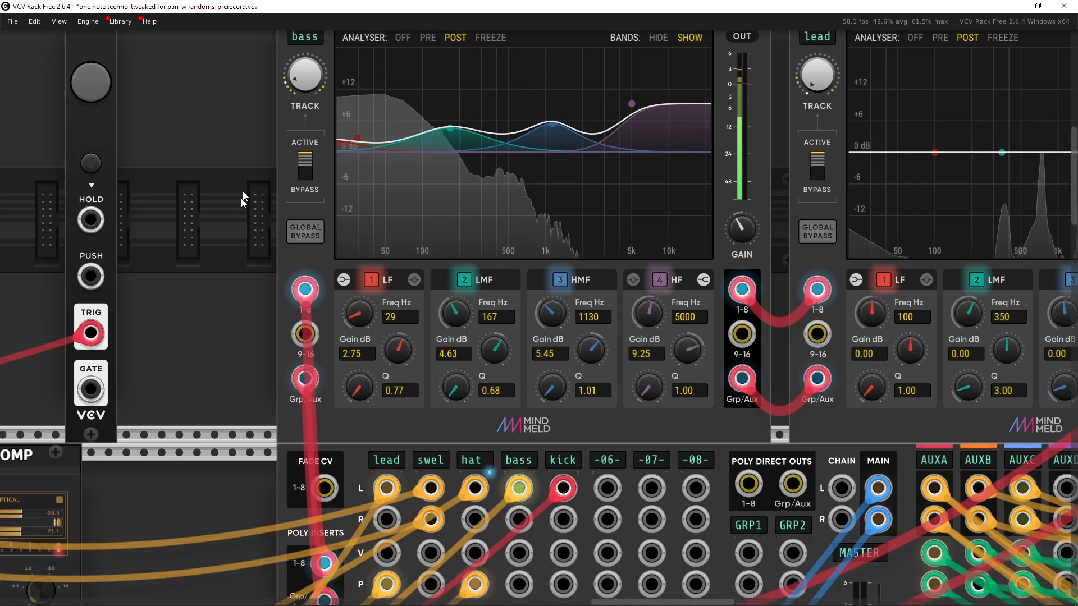
pyautogui.scroll(-6, 242, 197)
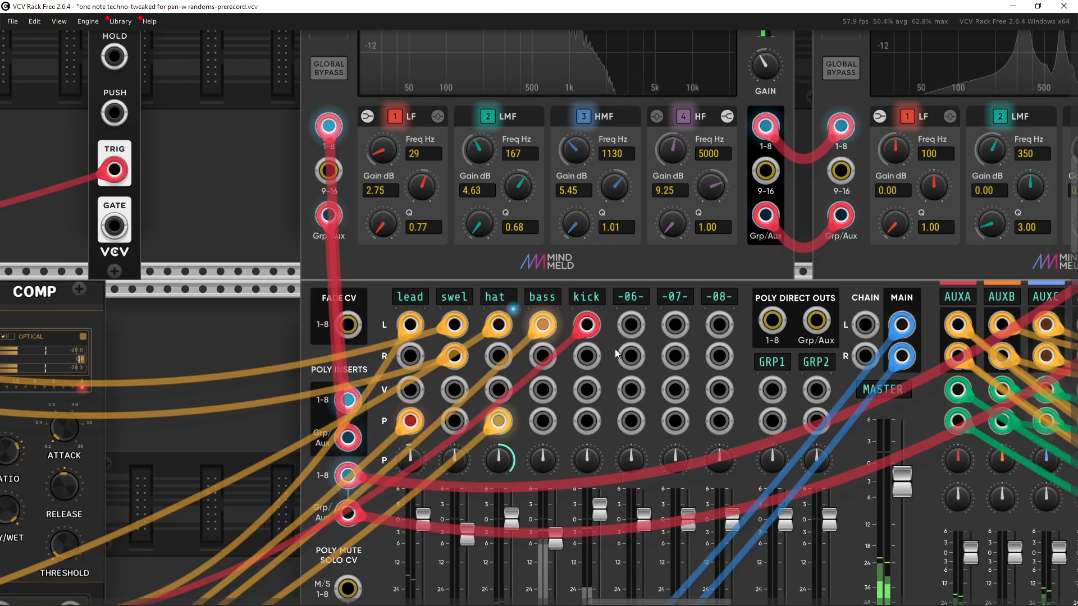
# Step: Switch the first EQMaster's tracked channel to hat, track 3
pyautogui.moveTo(357, 410)
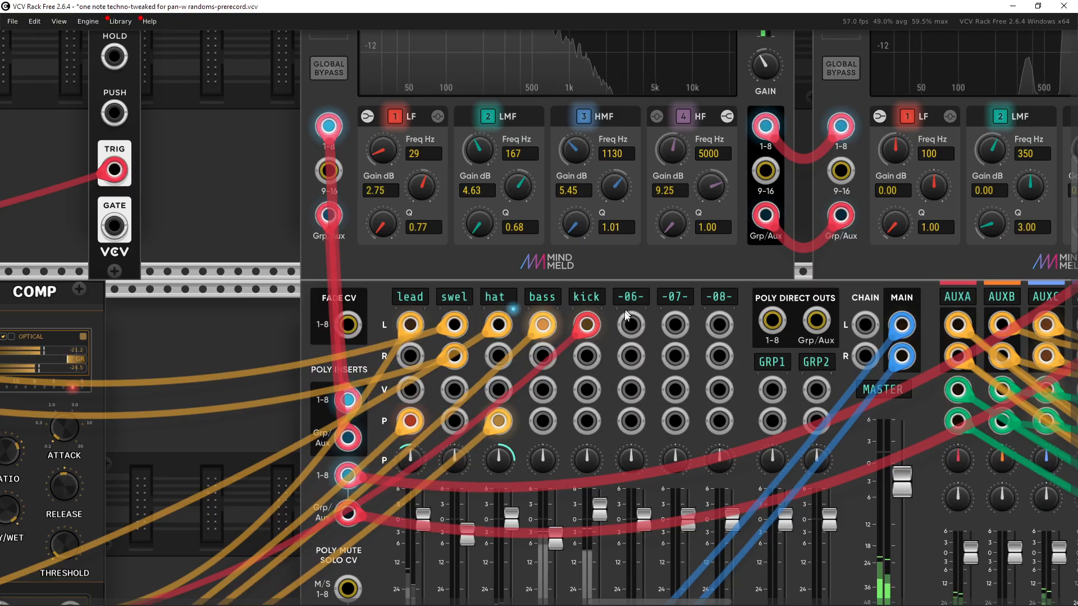
pyautogui.moveTo(624, 327); pyautogui.dragTo(419, 221)
pyautogui.moveTo(394, 263); pyautogui.dragTo(616, 401)
pyautogui.moveTo(384, 157); pyautogui.dragTo(377, 411)
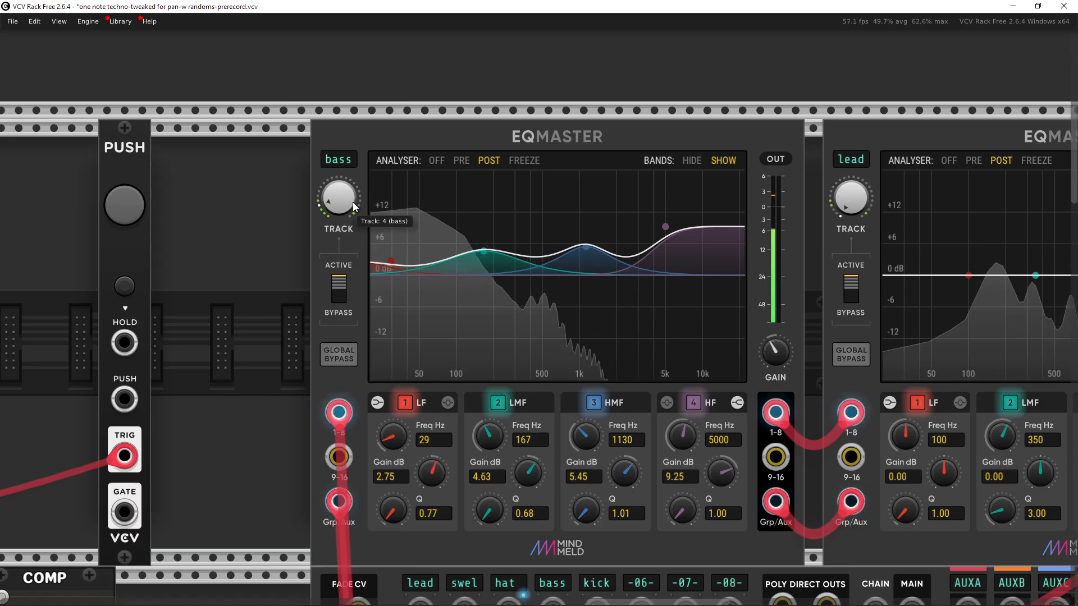
pyautogui.moveTo(347, 203); pyautogui.dragTo(409, 80)
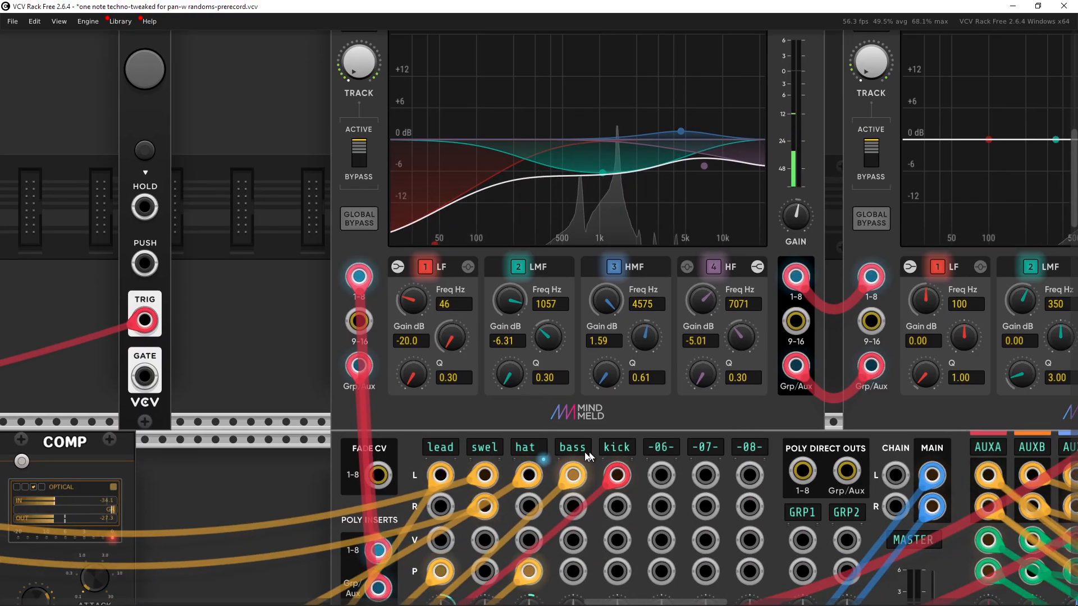
pyautogui.moveTo(507, 322); pyautogui.dragTo(534, 448)
pyautogui.moveTo(396, 192); pyautogui.dragTo(396, 170)
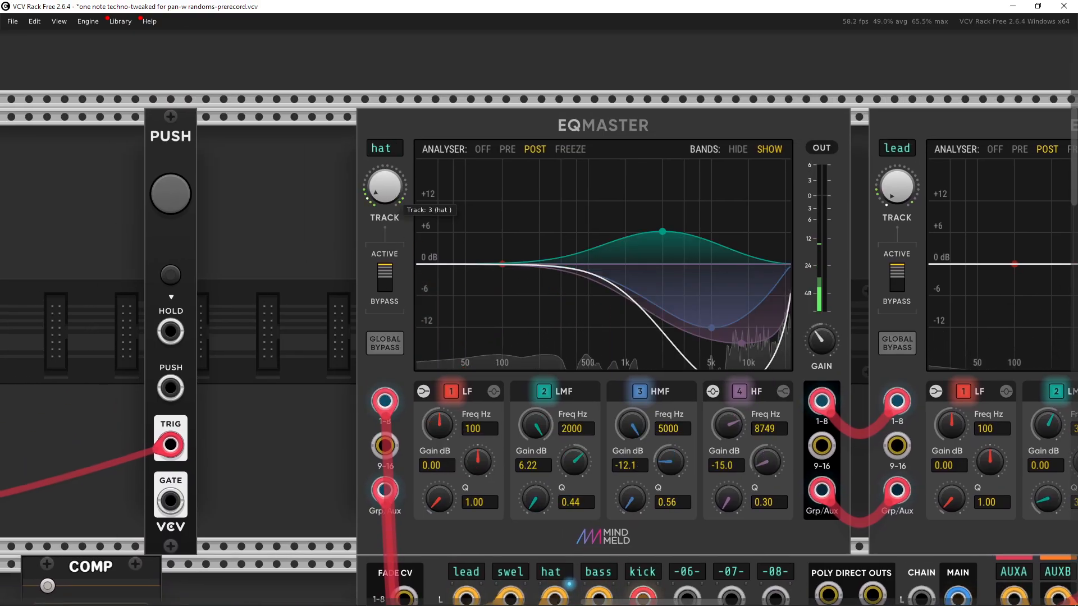
pyautogui.scroll(-4, 495, 370)
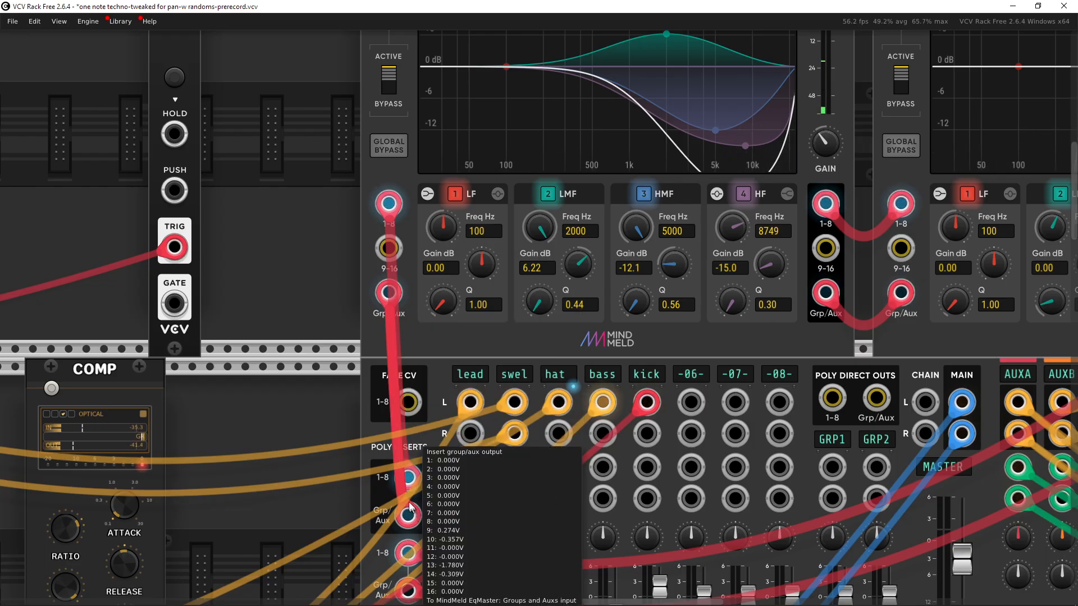
pyautogui.moveTo(495, 159); pyautogui.dragTo(123, 352)
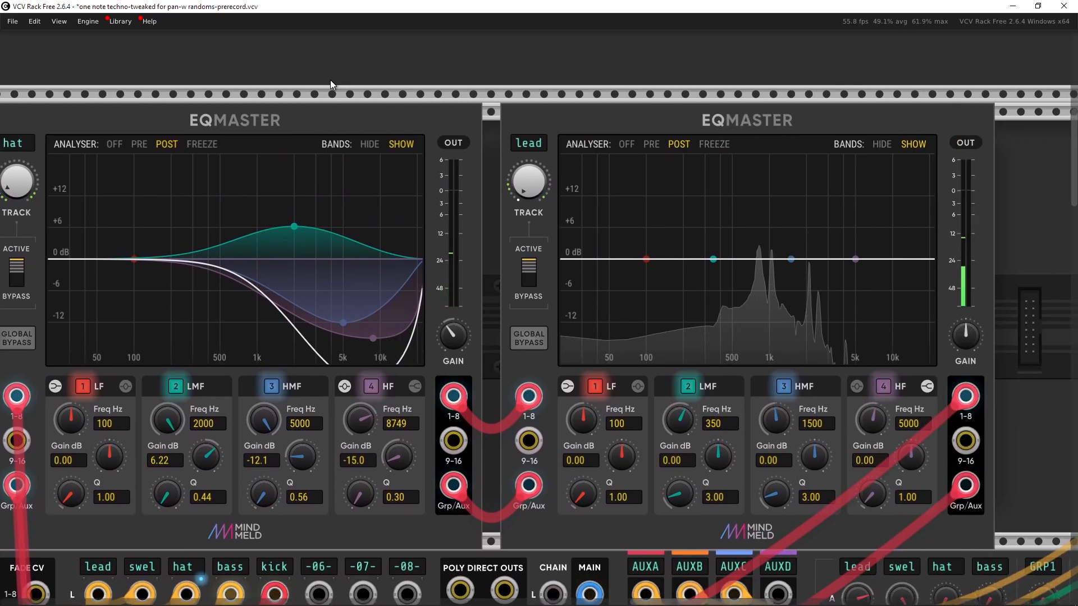
# Step: Switch the second EQMaster's tracked channel to kick
pyautogui.moveTo(330, 80); pyautogui.dragTo(689, 207)
pyautogui.click(577, 124)
pyautogui.moveTo(578, 124); pyautogui.dragTo(536, 112)
pyautogui.moveTo(525, 67); pyautogui.dragTo(620, 73)
pyautogui.moveTo(605, 187); pyautogui.dragTo(605, 141)
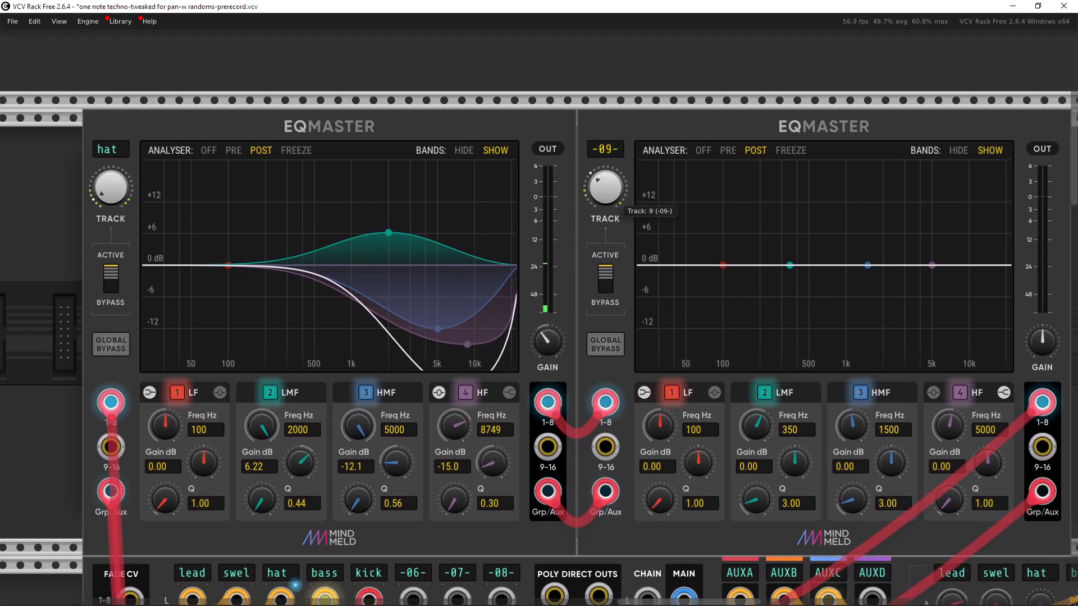
pyautogui.moveTo(615, 197); pyautogui.dragTo(615, 206)
pyautogui.moveTo(714, 208); pyautogui.dragTo(570, 201)
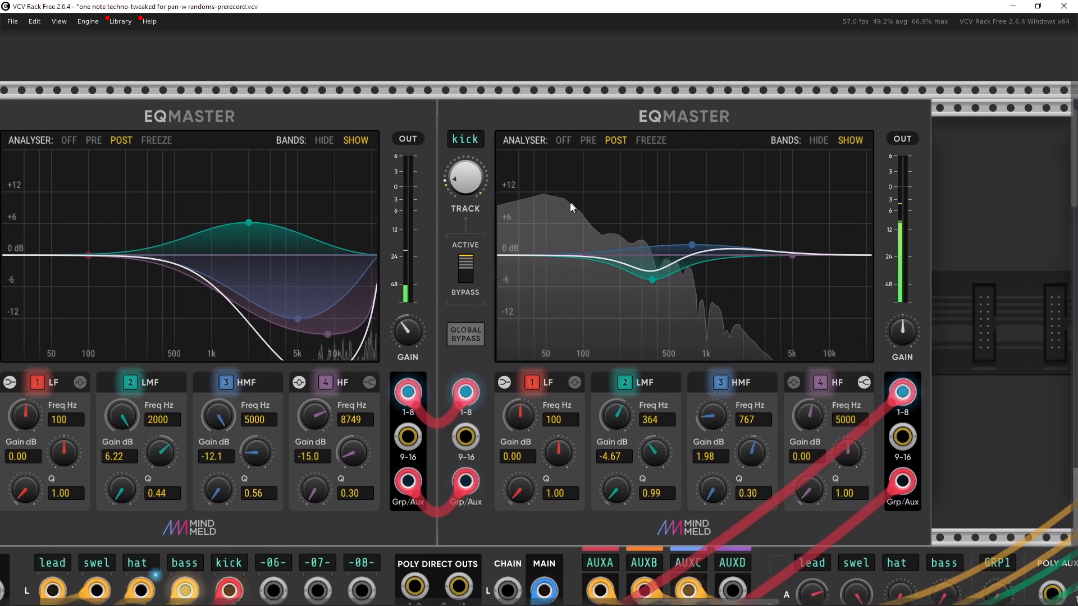
# Step: Switch the first EQMaster's tracked channel to kick, compare both EQ curves, then switch it to lead
pyautogui.moveTo(647, 283); pyautogui.dragTo(709, 270)
pyautogui.moveTo(111, 201); pyautogui.dragTo(165, 162)
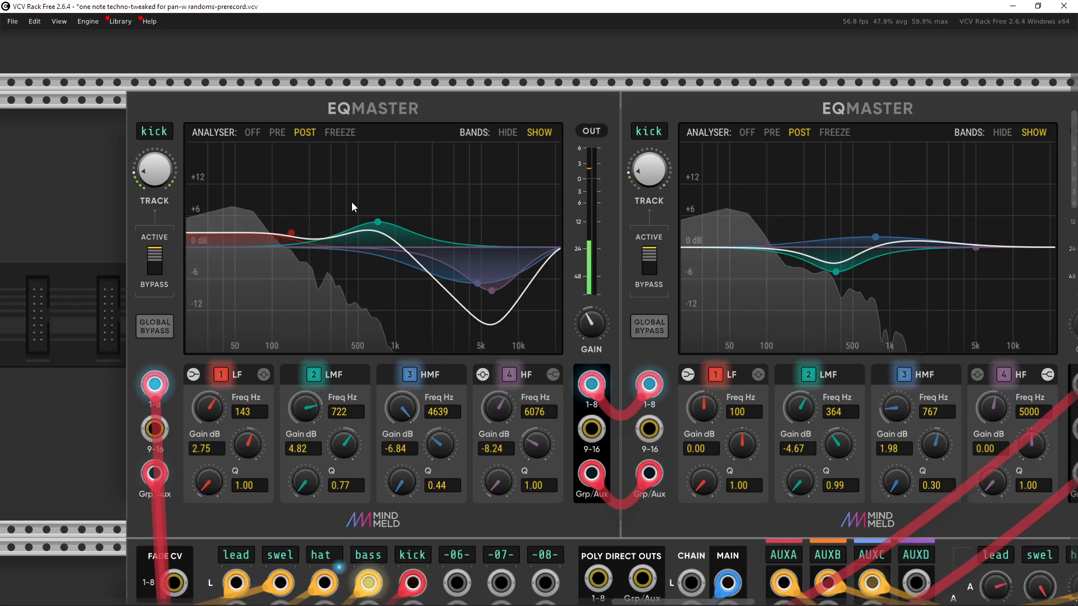
pyautogui.moveTo(542, 216); pyautogui.dragTo(455, 222)
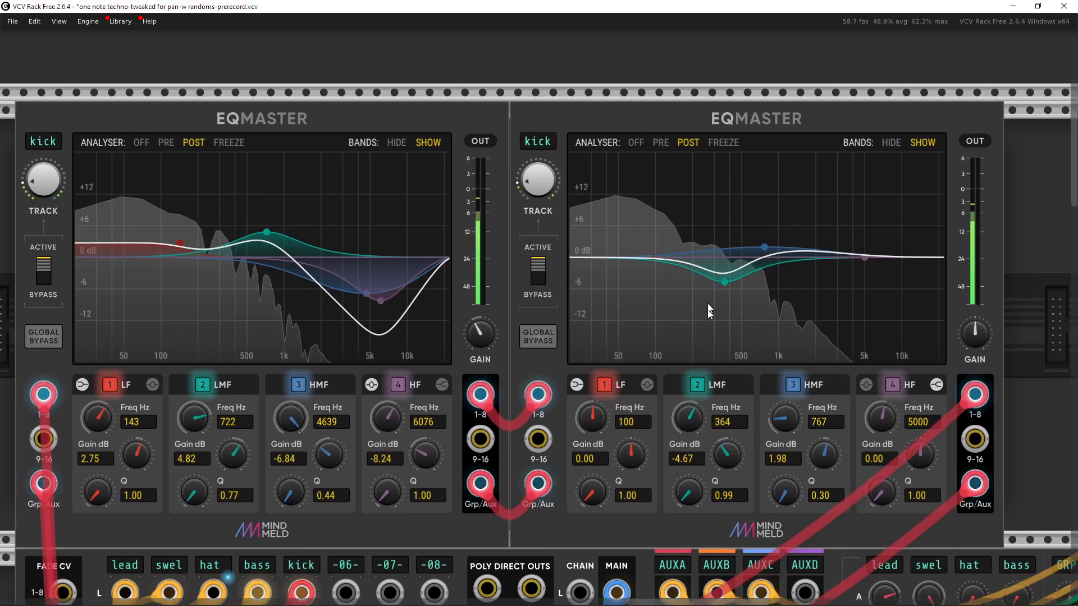
pyautogui.moveTo(827, 274); pyautogui.dragTo(801, 275)
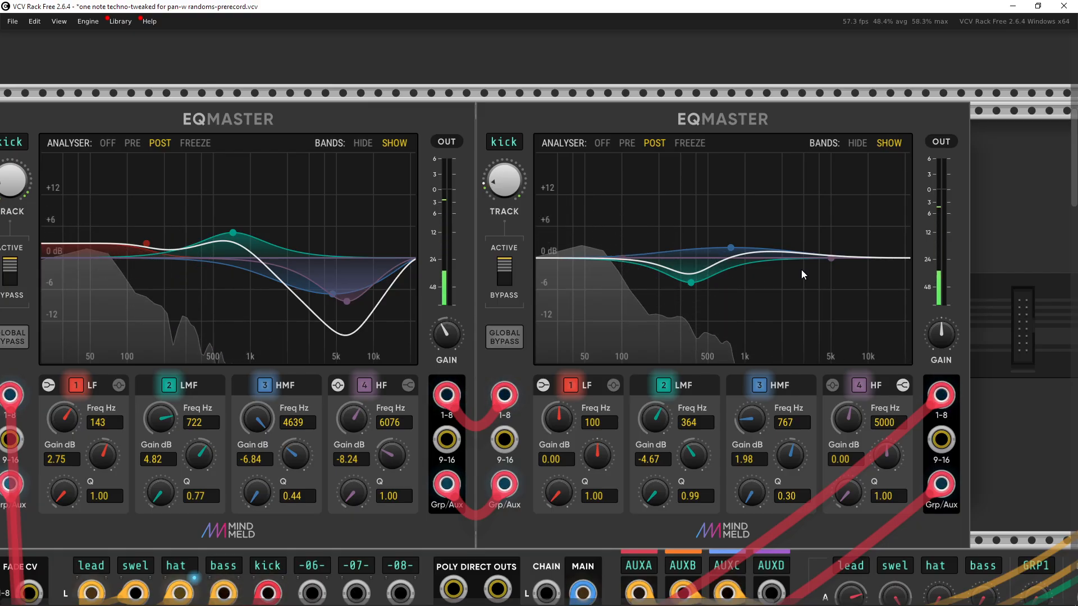
pyautogui.scroll(-5, 793, 261)
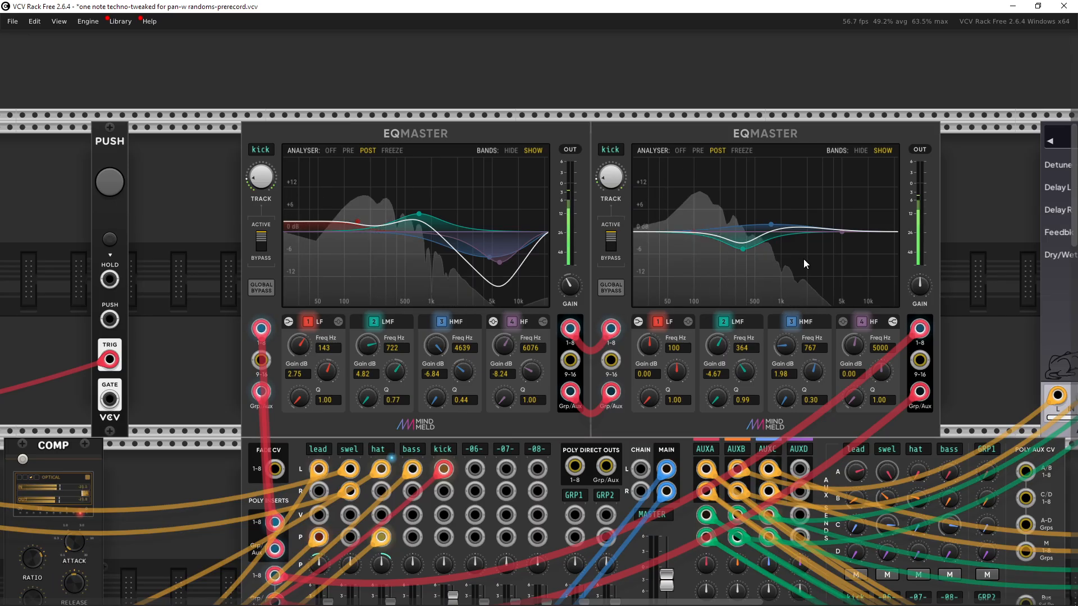
pyautogui.moveTo(796, 265); pyautogui.dragTo(817, 206)
pyautogui.moveTo(710, 269); pyautogui.dragTo(755, 198)
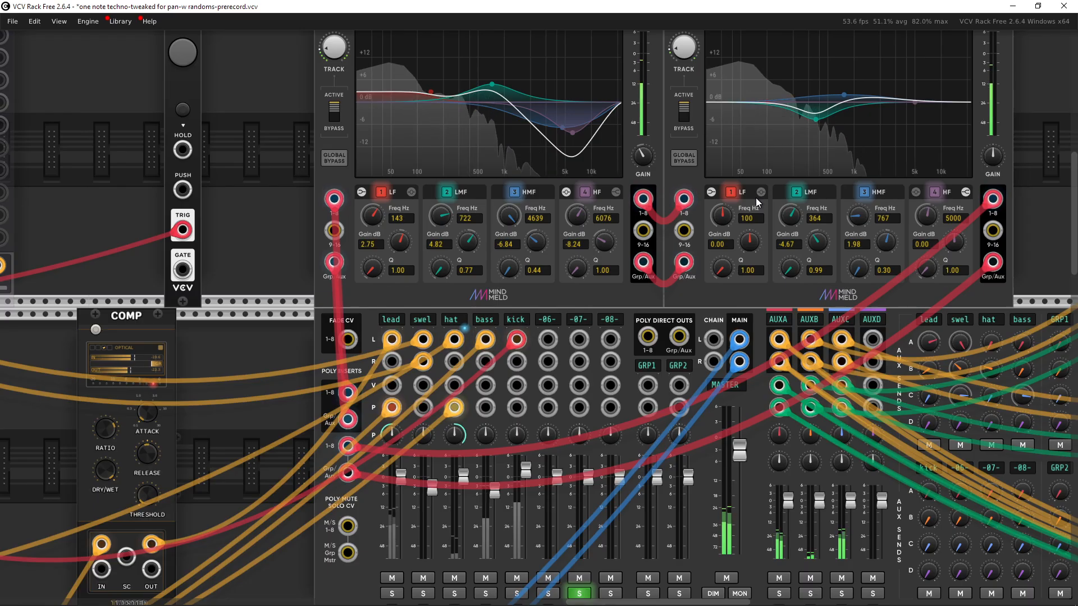
pyautogui.moveTo(502, 226); pyautogui.dragTo(661, 153)
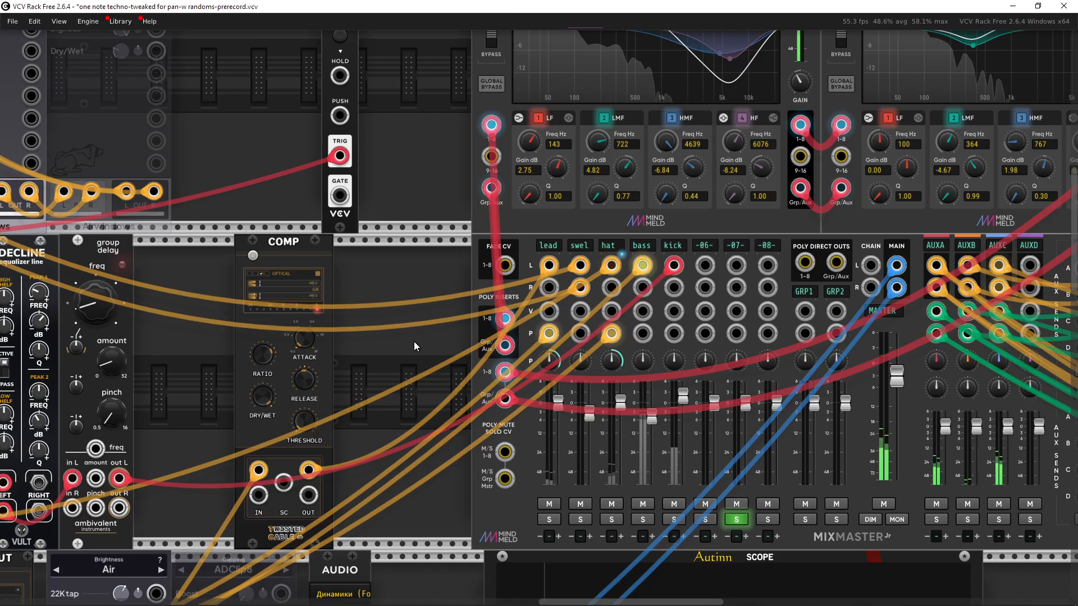
pyautogui.moveTo(413, 341); pyautogui.dragTo(424, 402)
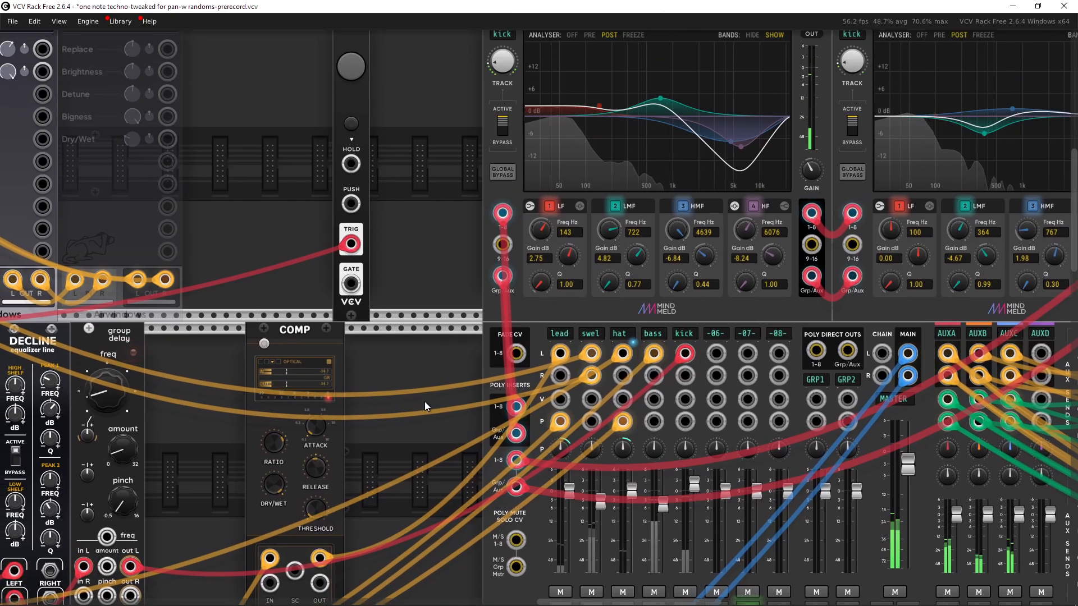
pyautogui.moveTo(416, 385); pyautogui.dragTo(223, 441)
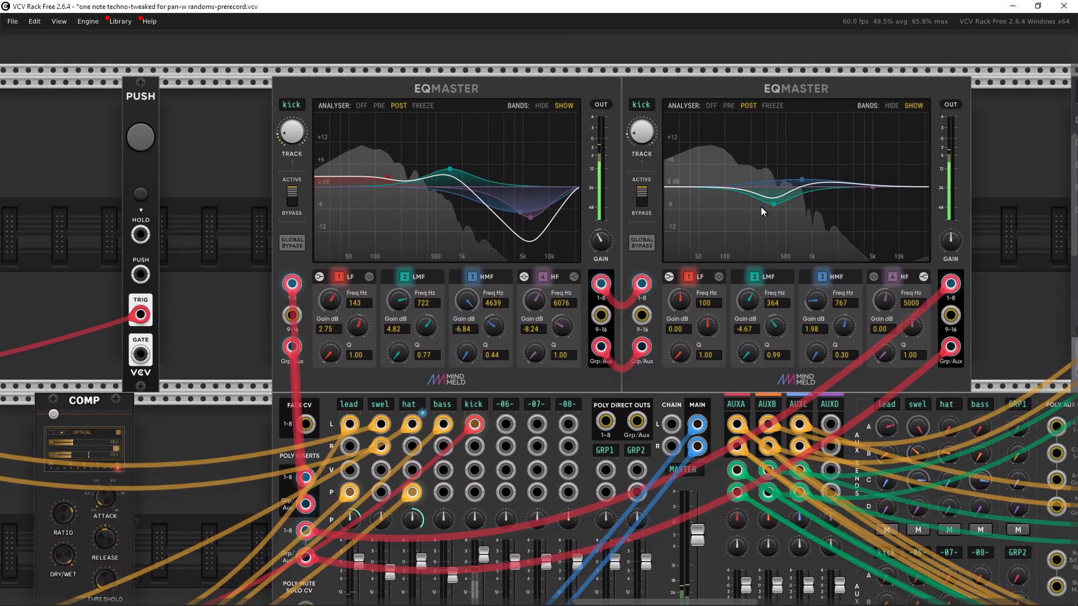
pyautogui.moveTo(659, 298); pyautogui.dragTo(683, 251)
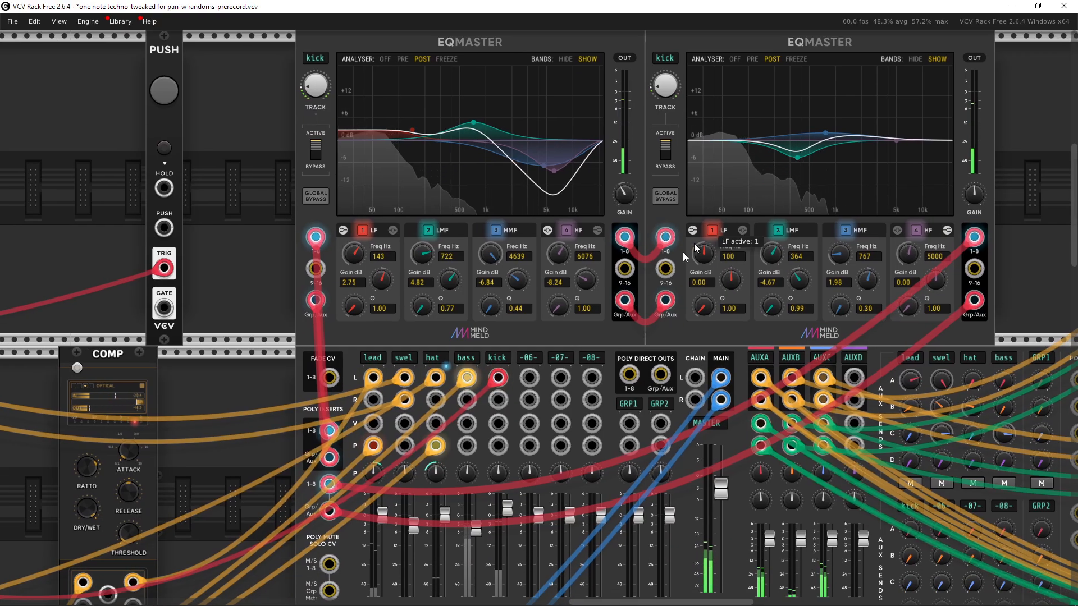
pyautogui.moveTo(543, 321); pyautogui.dragTo(596, 253)
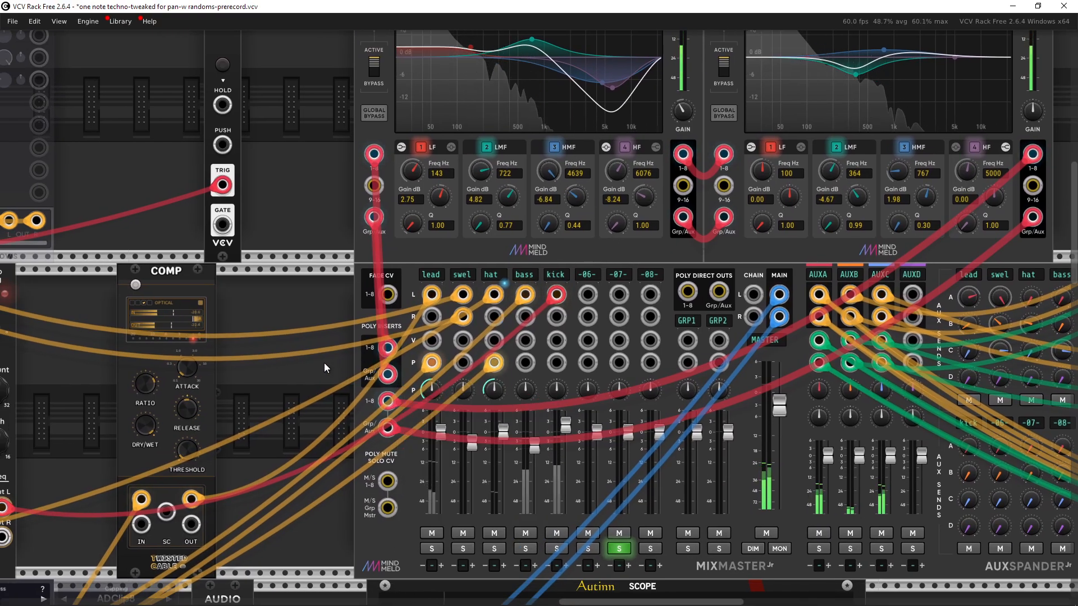
pyautogui.scroll(1, 315, 377)
pyautogui.moveTo(316, 372); pyautogui.dragTo(368, 473)
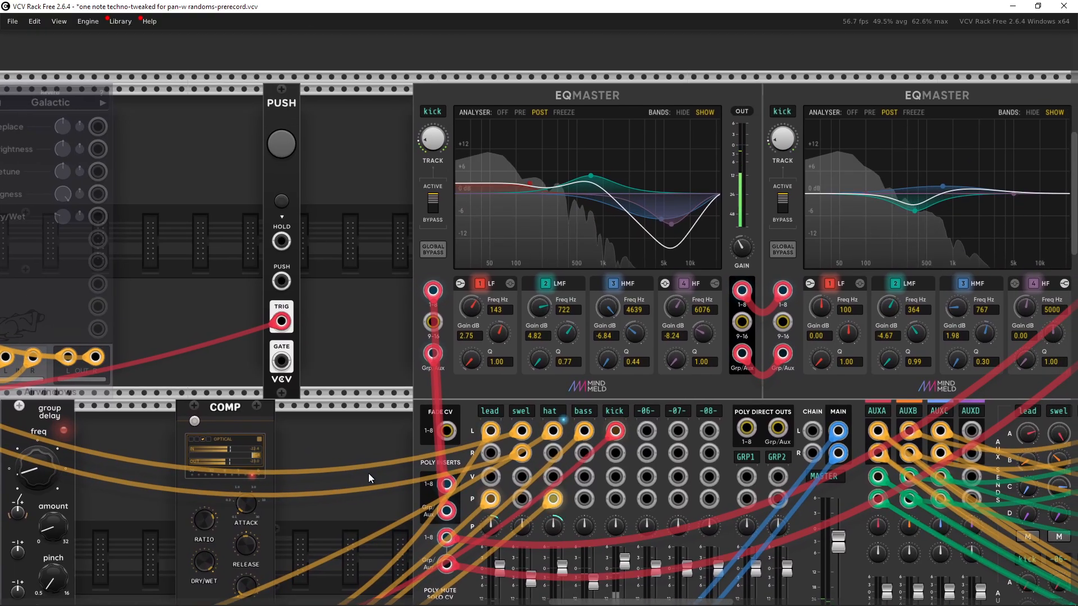
pyautogui.moveTo(438, 144)
pyautogui.mouseDown()
pyautogui.moveTo(439, 154)
pyautogui.moveTo(438, 126)
pyautogui.moveTo(439, 156)
pyautogui.mouseUp()
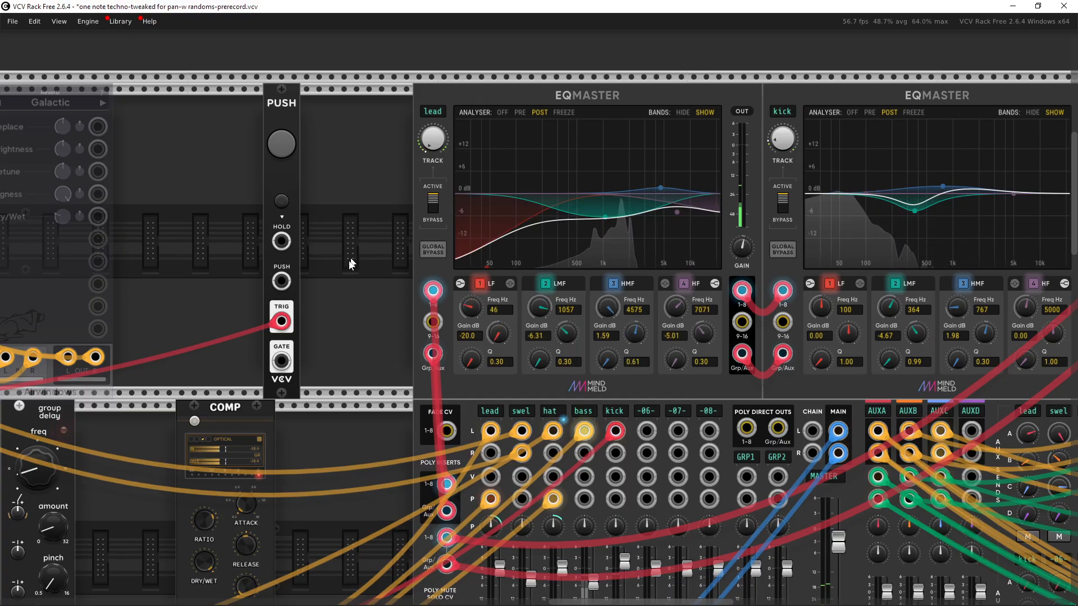
# Step: Examine the delay, filter, reverb and chorus effect modules patched to the aux sends
pyautogui.moveTo(350, 260); pyautogui.dragTo(359, 255)
pyautogui.moveTo(289, 272); pyautogui.dragTo(432, 238)
pyautogui.moveTo(414, 315); pyautogui.dragTo(193, 308)
pyautogui.scroll(-3, 436, 284)
pyautogui.moveTo(766, 340); pyautogui.dragTo(301, 356)
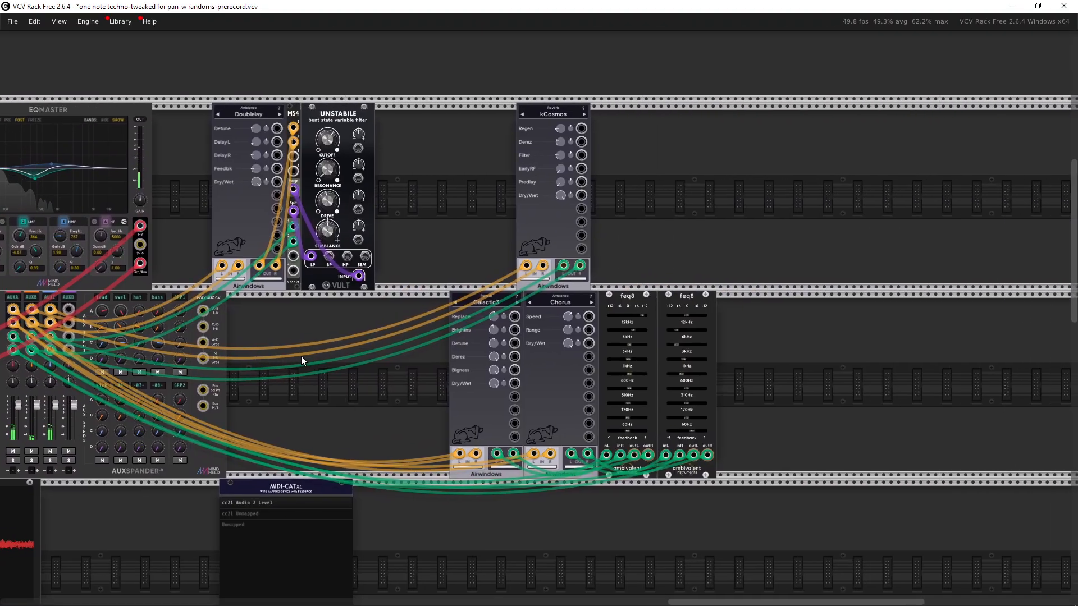
pyautogui.scroll(4, 418, 331)
pyautogui.moveTo(452, 334); pyautogui.dragTo(578, 426)
pyautogui.scroll(-4, 497, 342)
pyautogui.moveTo(573, 298); pyautogui.dragTo(487, 240)
pyautogui.moveTo(499, 200); pyautogui.dragTo(571, 251)
pyautogui.click(569, 251)
pyautogui.moveTo(278, 71); pyautogui.dragTo(351, 135)
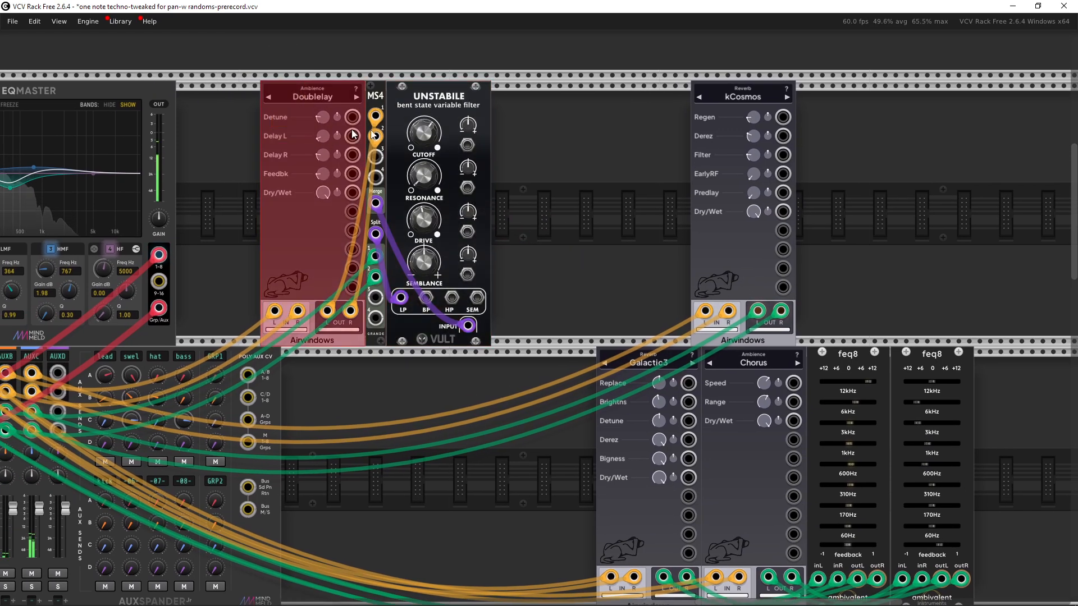
pyautogui.moveTo(574, 201); pyautogui.dragTo(733, 191)
pyautogui.click(710, 237)
pyautogui.moveTo(702, 335); pyautogui.dragTo(869, 261)
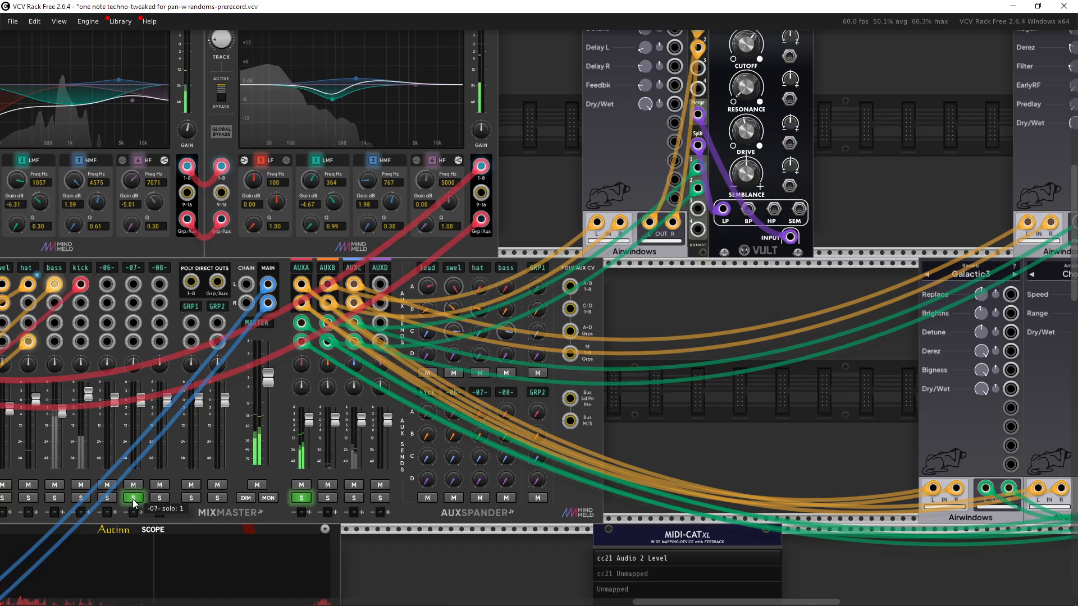
# Step: Clear the AUXA and -07- solos and mute the AUXA, AUXB and AUXC returns
pyautogui.click(301, 498)
pyautogui.click(303, 485)
pyautogui.click(353, 485)
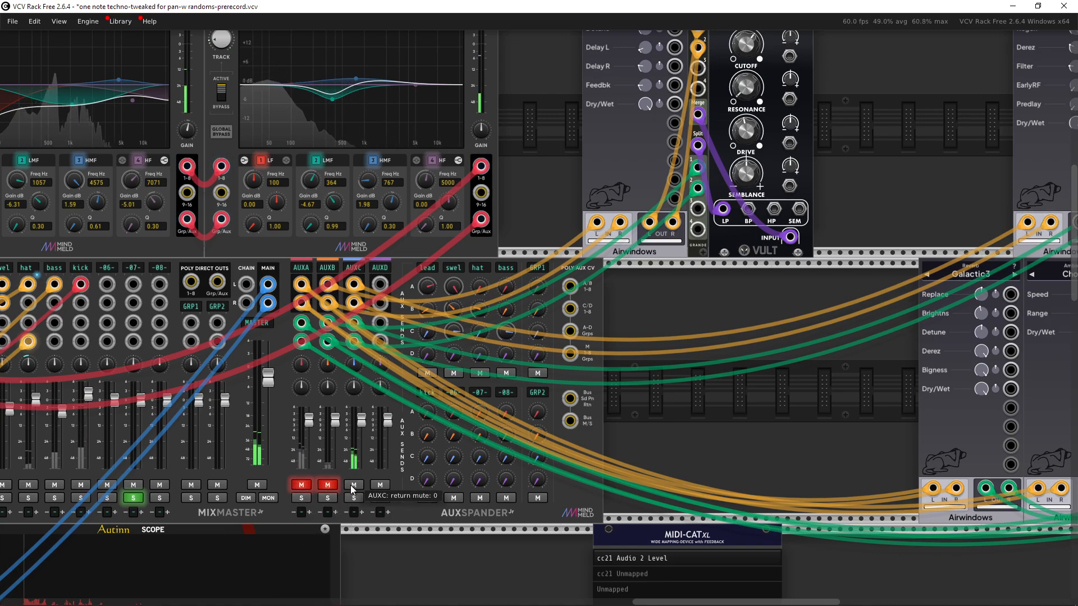
pyautogui.click(328, 483)
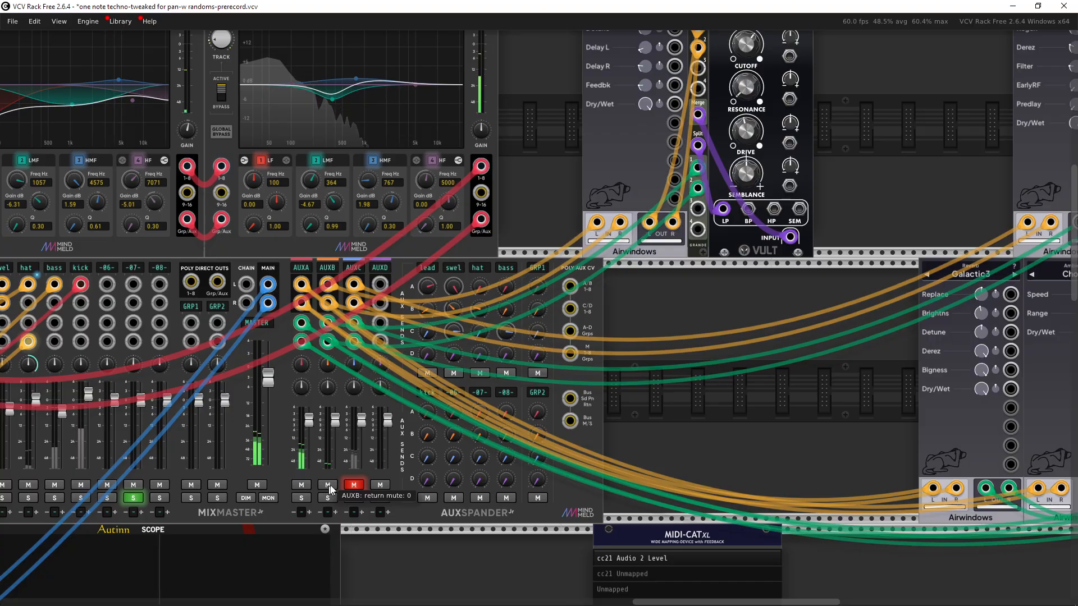
pyautogui.moveTo(312, 489); pyautogui.dragTo(528, 449)
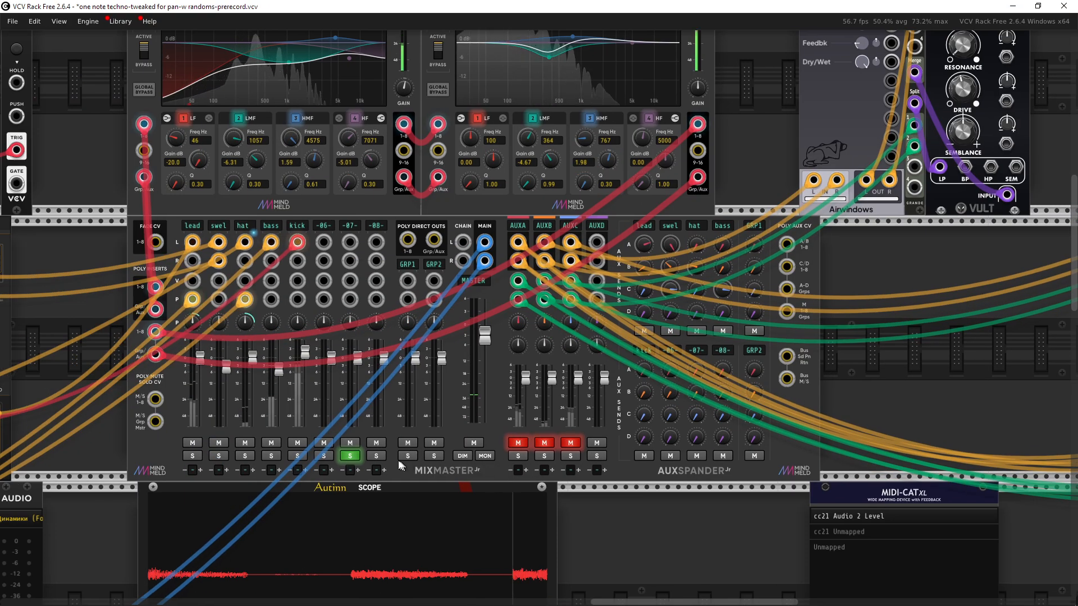
pyautogui.click(352, 455)
pyautogui.moveTo(509, 405); pyautogui.dragTo(491, 408)
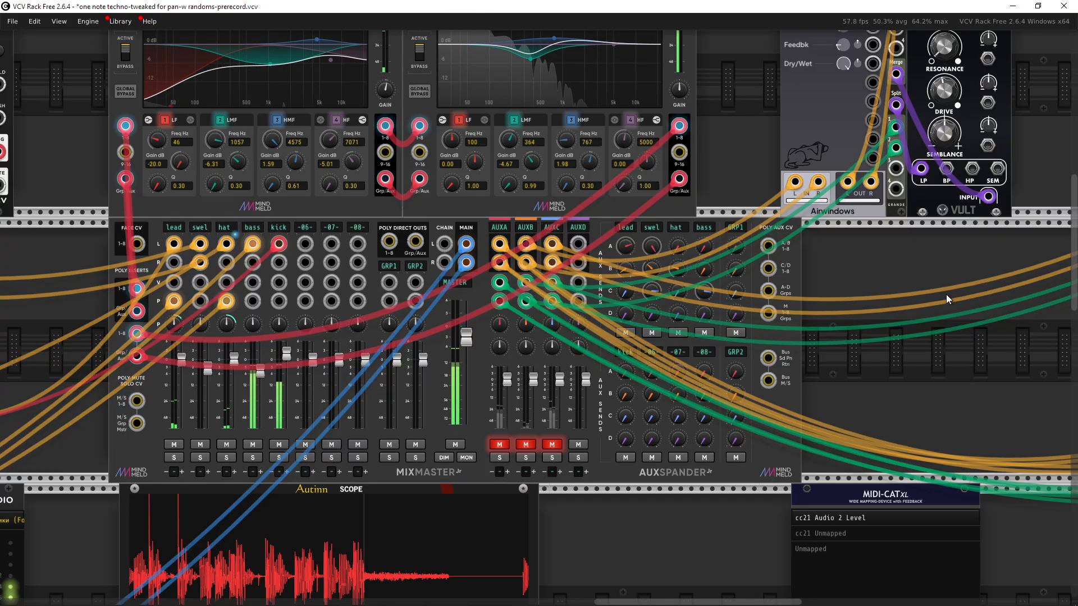
# Step: Browse the Airwindows effect categories on the Galactic3 reverb module without choosing a new effect
pyautogui.moveTo(946, 294); pyautogui.dragTo(352, 353)
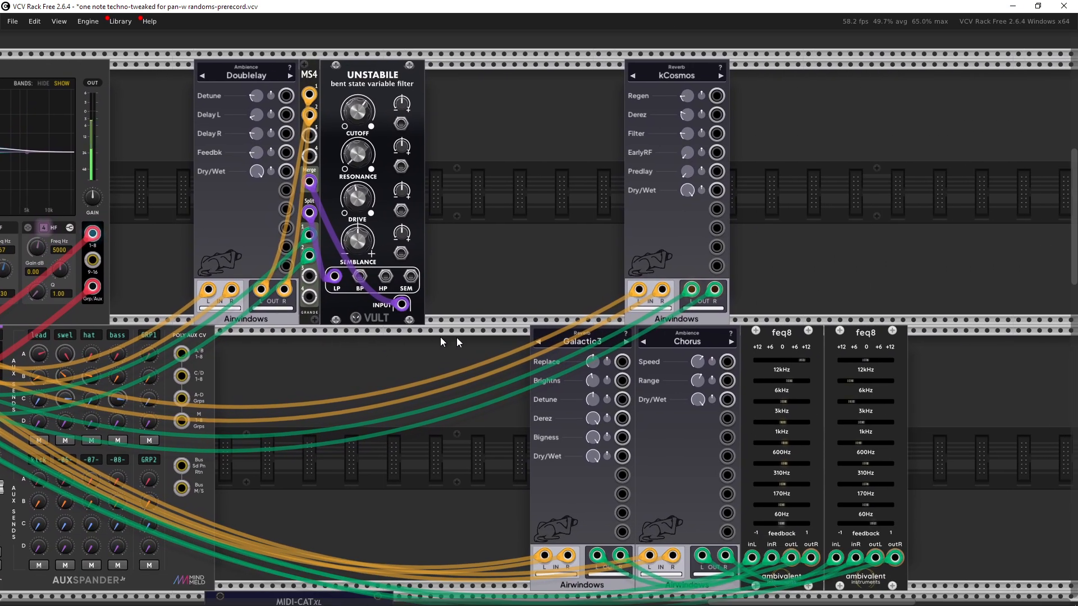
pyautogui.scroll(2, 505, 417)
pyautogui.moveTo(498, 419); pyautogui.dragTo(367, 291)
pyautogui.moveTo(348, 404); pyautogui.dragTo(476, 415)
pyautogui.moveTo(373, 410); pyautogui.dragTo(419, 403)
pyautogui.click(385, 343)
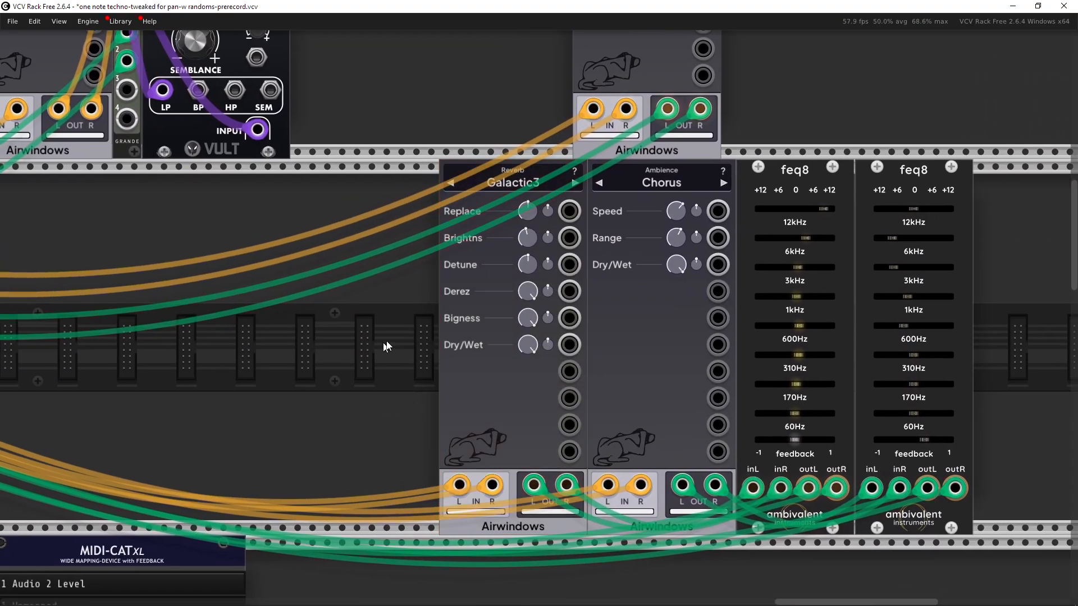
pyautogui.click(515, 184)
pyautogui.moveTo(595, 247)
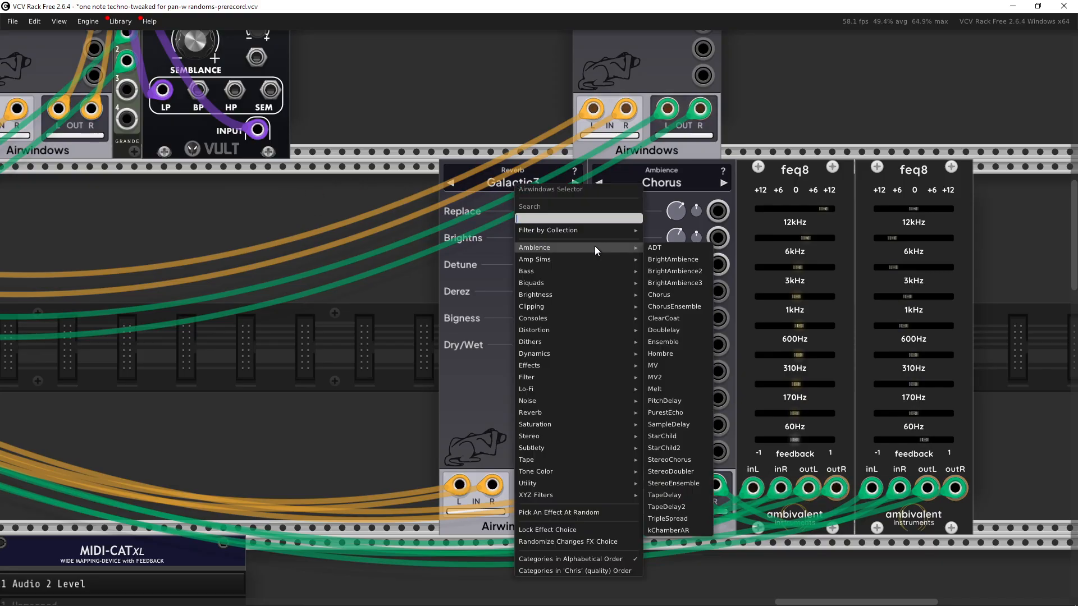
pyautogui.moveTo(565, 495)
pyautogui.moveTo(569, 354)
pyautogui.click(223, 299)
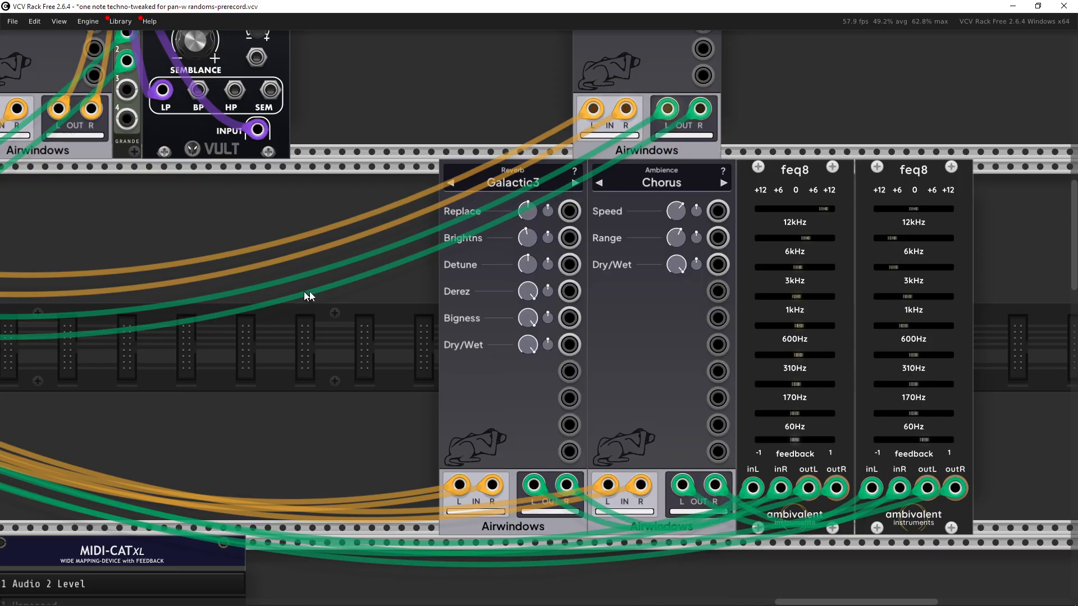
# Step: Add a Valley Plateau reverb module to the empty rack space beside the effects, then delete it
pyautogui.moveTo(307, 292); pyautogui.dragTo(769, 330)
pyautogui.scroll(-3, 571, 368)
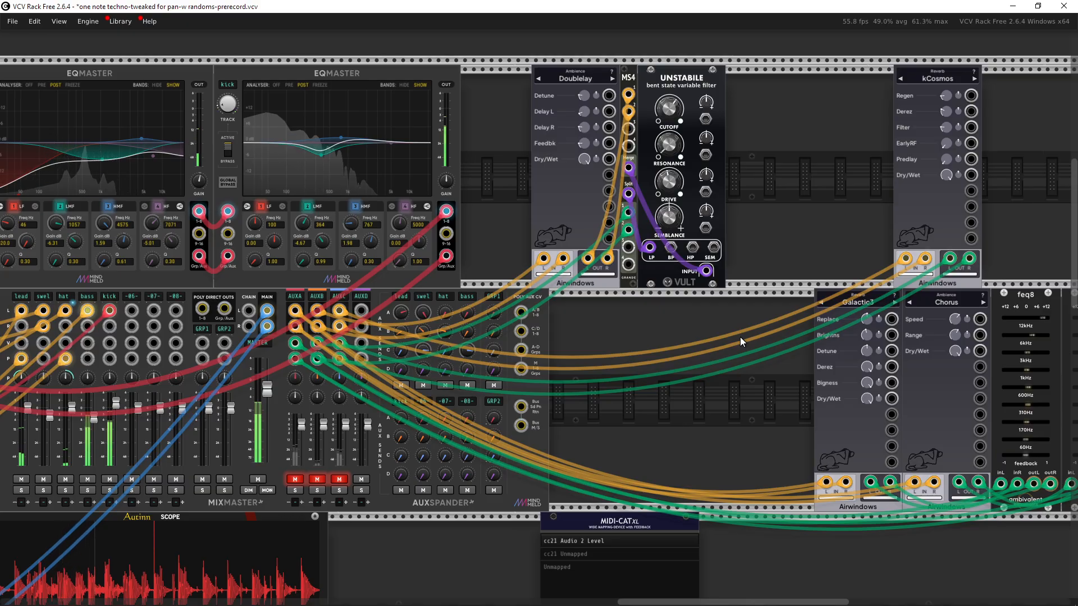
pyautogui.moveTo(740, 336); pyautogui.dragTo(717, 339)
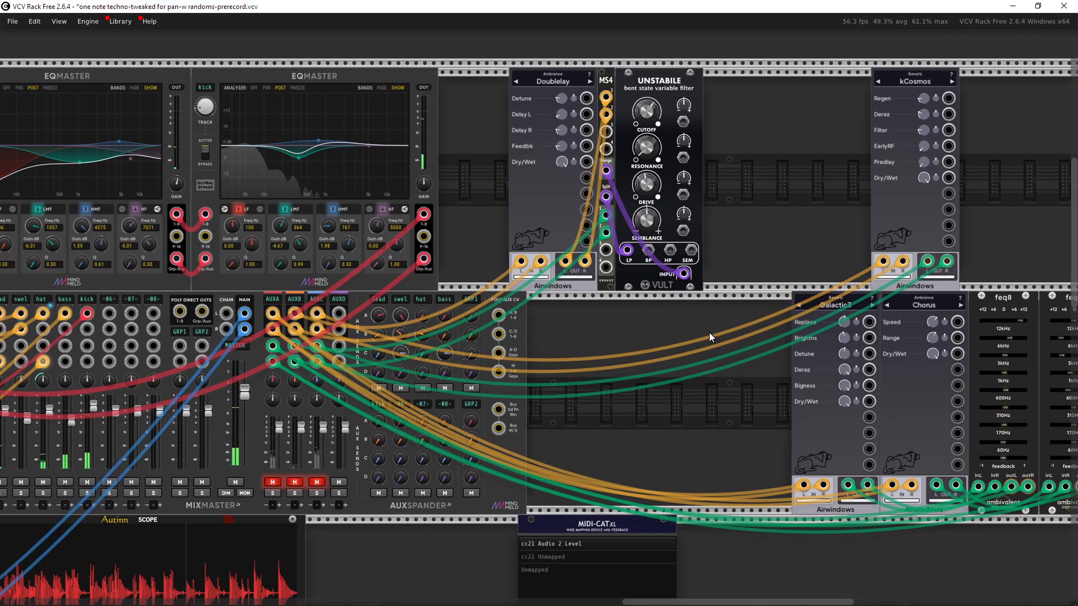
pyautogui.moveTo(682, 339); pyautogui.dragTo(416, 351)
pyautogui.moveTo(316, 356); pyautogui.dragTo(331, 392)
pyautogui.rightClick(848, 271)
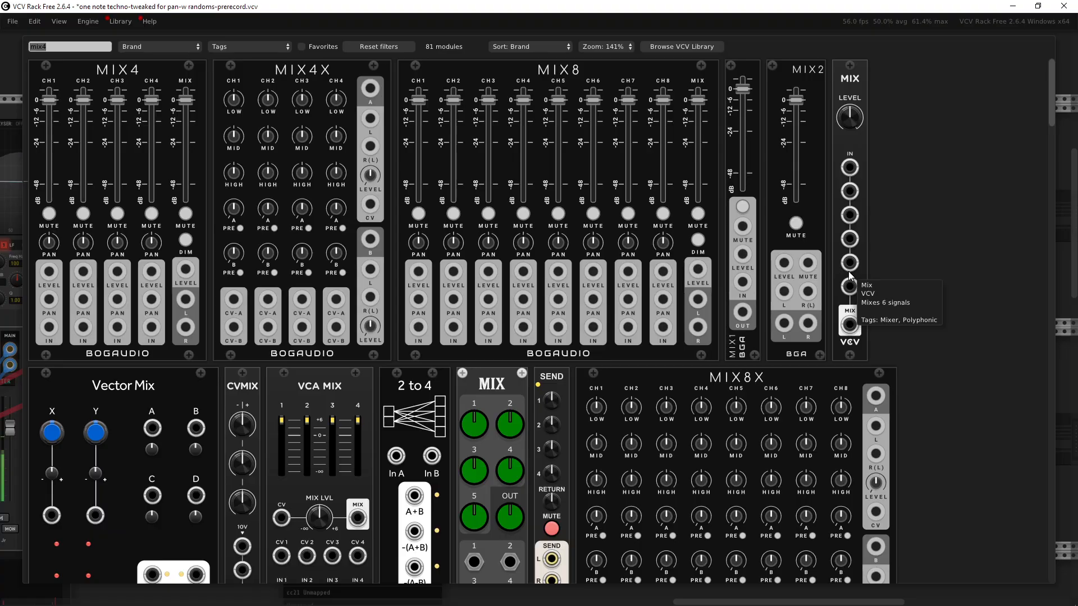
pyautogui.write('plateu')
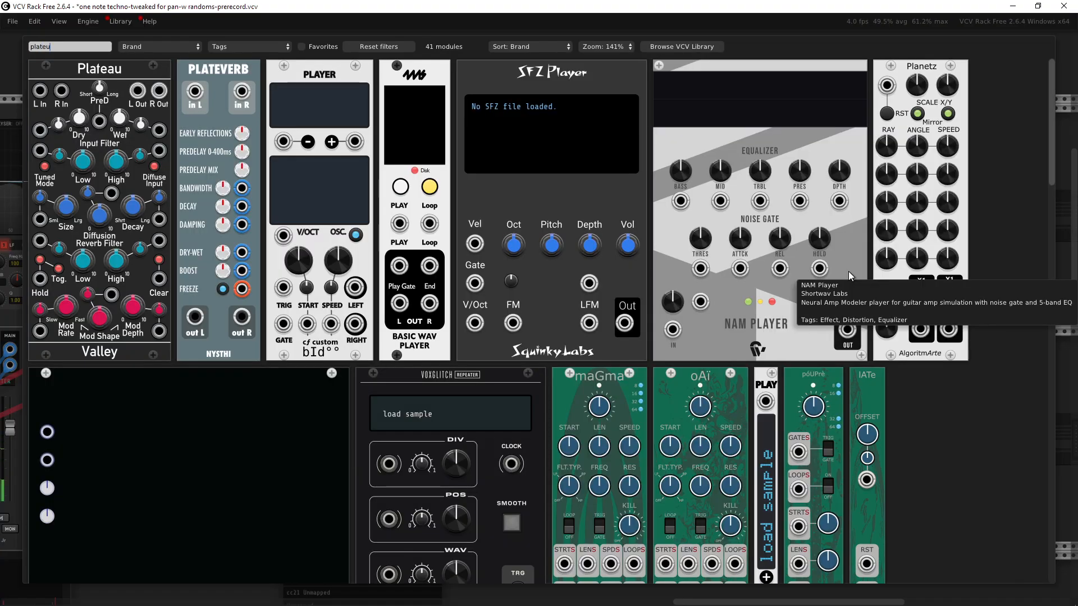
pyautogui.moveTo(123, 147); pyautogui.dragTo(855, 191)
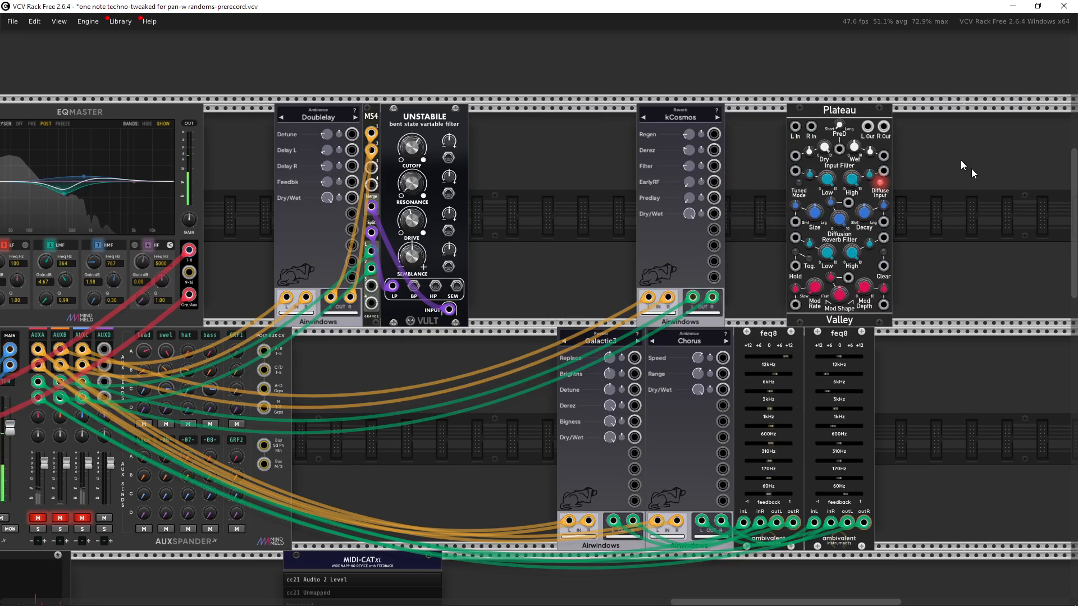
pyautogui.moveTo(980, 196); pyautogui.dragTo(736, 257)
pyautogui.scroll(3, 660, 245)
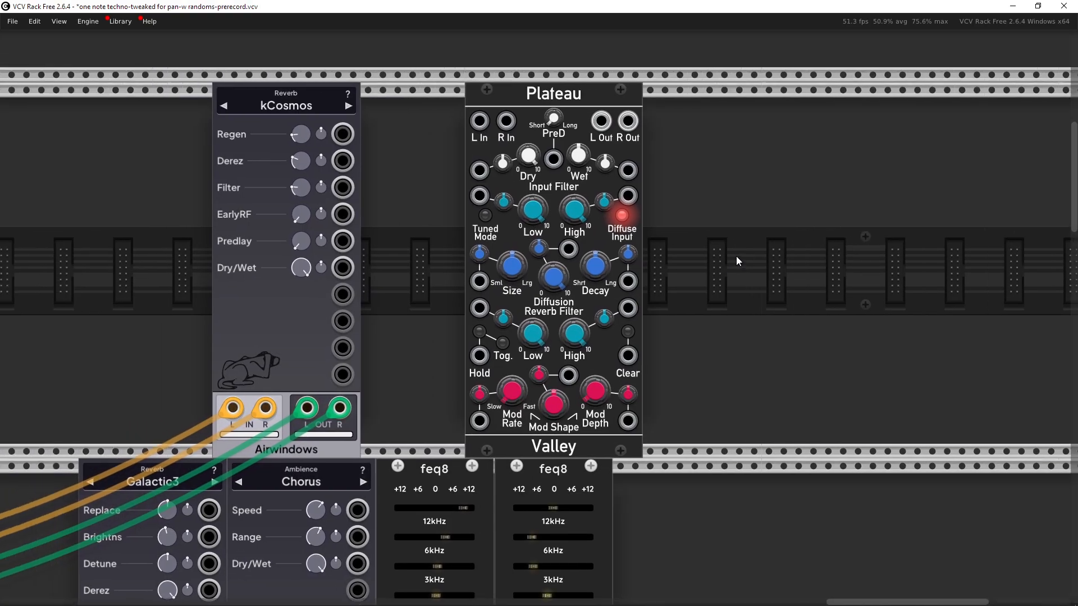
pyautogui.moveTo(788, 295); pyautogui.dragTo(955, 245)
pyautogui.press('Delete')
# Step: Unmute the AUXA, AUXB and AUXC returns and solo the AUXB return
pyautogui.scroll(-2, 592, 326)
pyautogui.moveTo(488, 373); pyautogui.dragTo(794, 243)
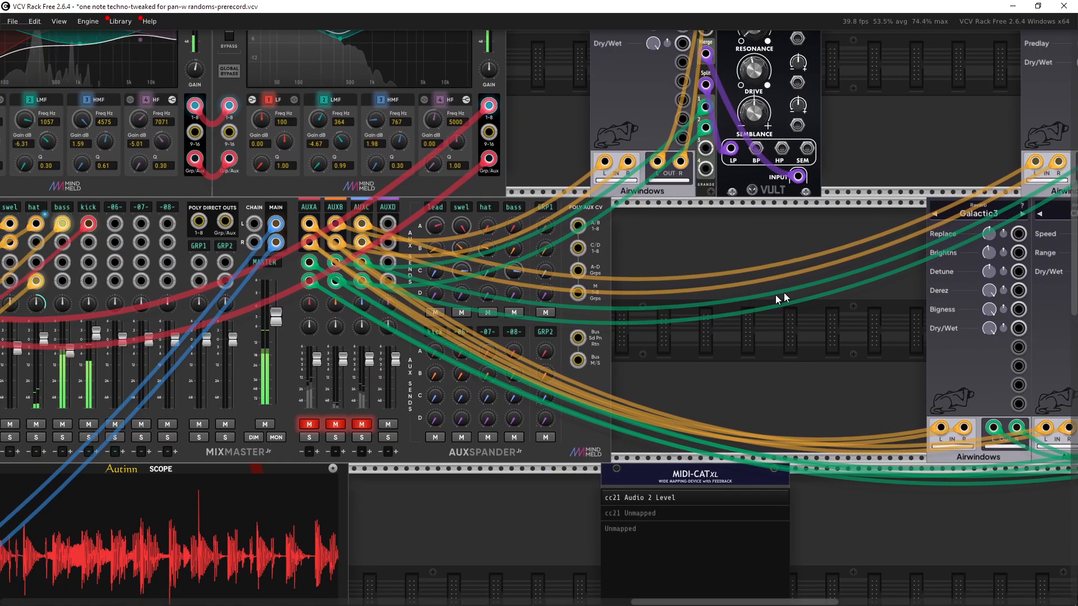
pyautogui.moveTo(782, 298); pyautogui.dragTo(816, 289)
pyautogui.click(343, 416)
pyautogui.click(369, 416)
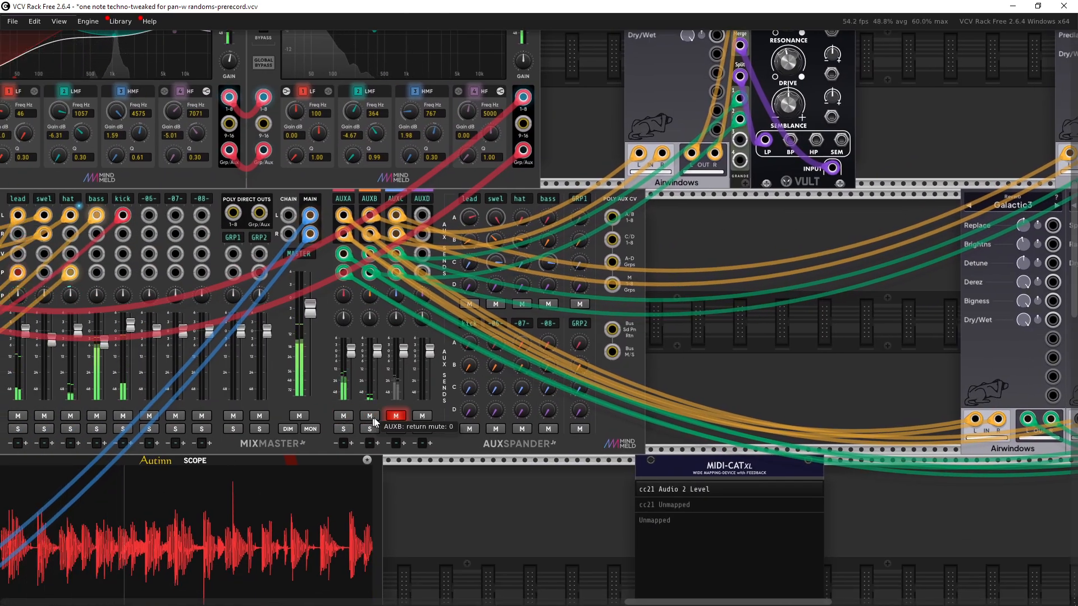
pyautogui.click(396, 416)
pyautogui.moveTo(419, 418); pyautogui.dragTo(600, 403)
pyautogui.click(360, 414)
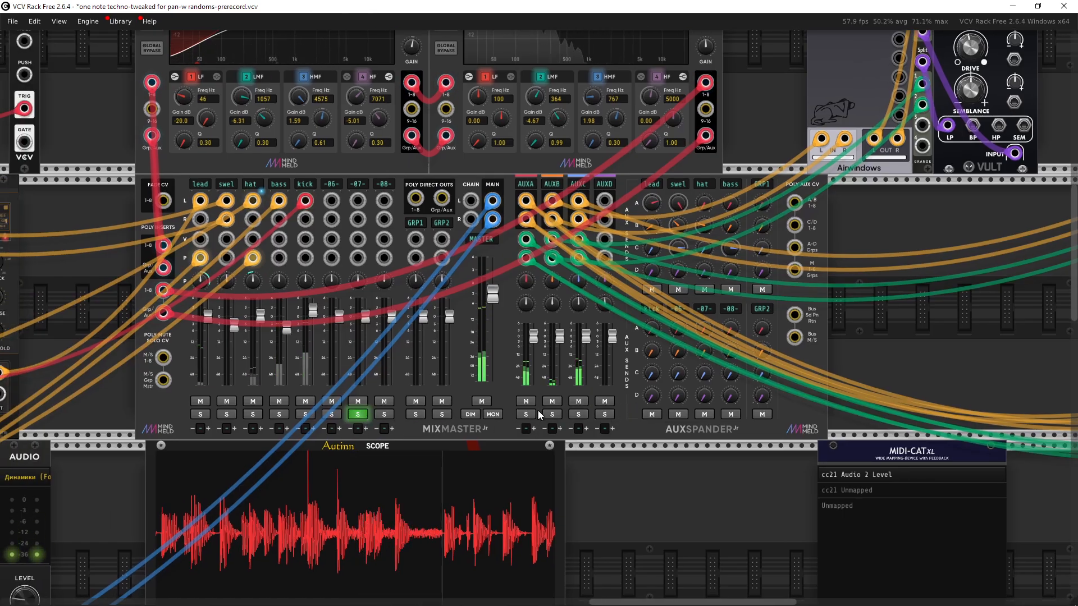
pyautogui.click(551, 414)
pyautogui.moveTo(653, 367); pyautogui.dragTo(639, 362)
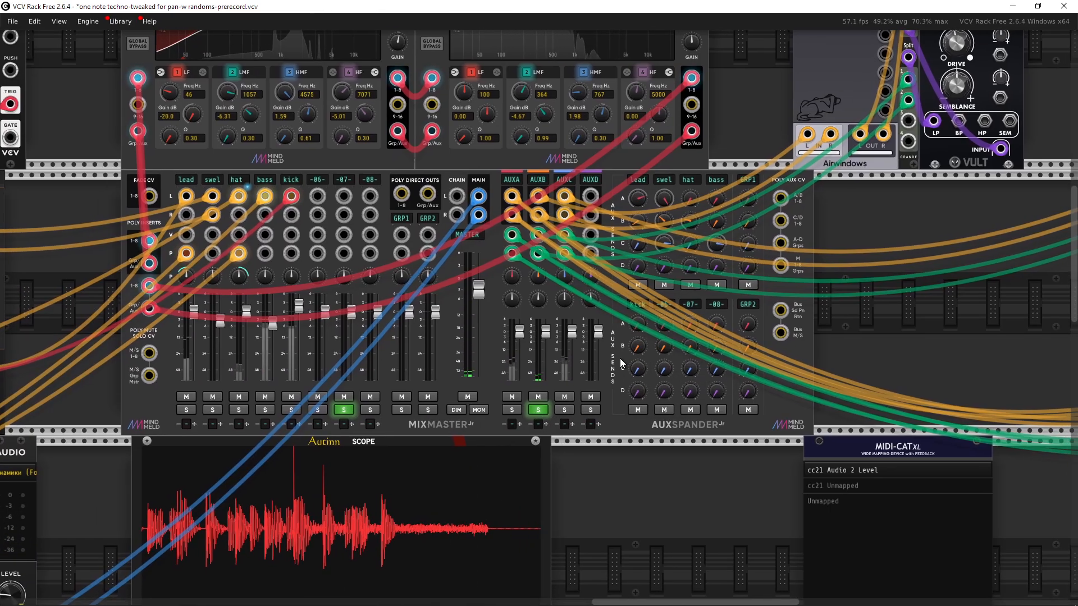
# Step: Solo the hat channel on the mixer to audition it, then clear the hat solo again
pyautogui.hscroll(-2, 436, 396)
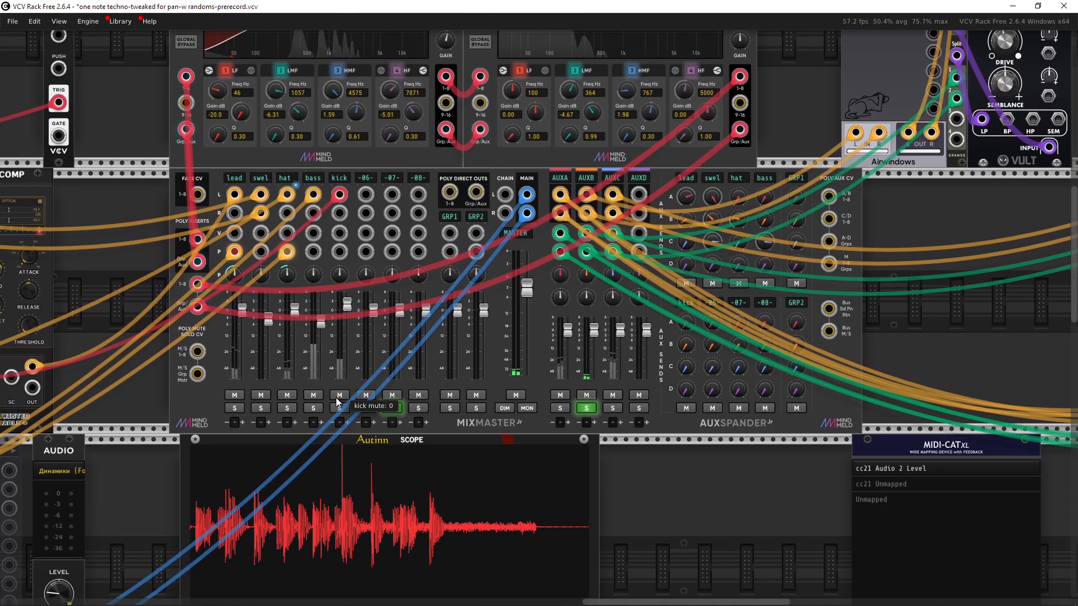
pyautogui.click(287, 408)
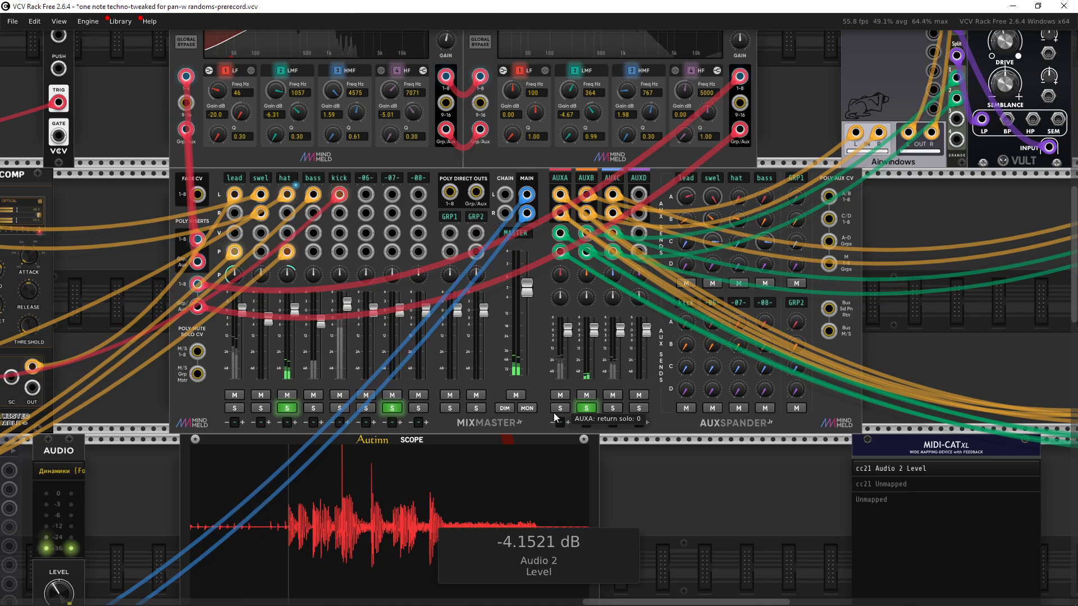
pyautogui.click(290, 409)
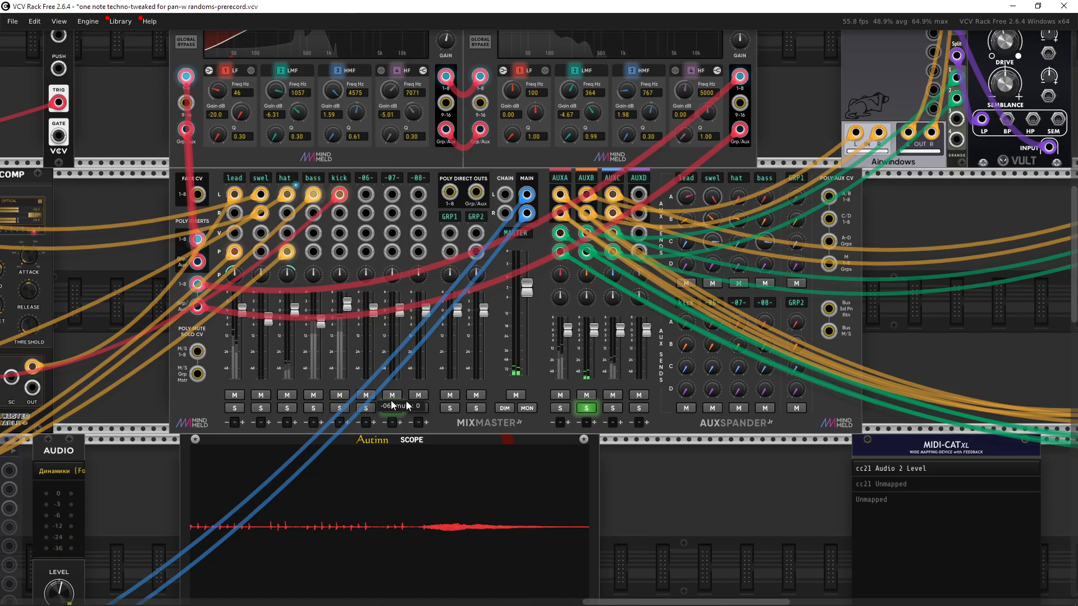
# Step: Inspect the AUX return inputs and the aux send knobs on the mixer and AUXSPANDER
pyautogui.moveTo(615, 375); pyautogui.dragTo(449, 404)
pyautogui.moveTo(716, 321); pyautogui.dragTo(799, 321)
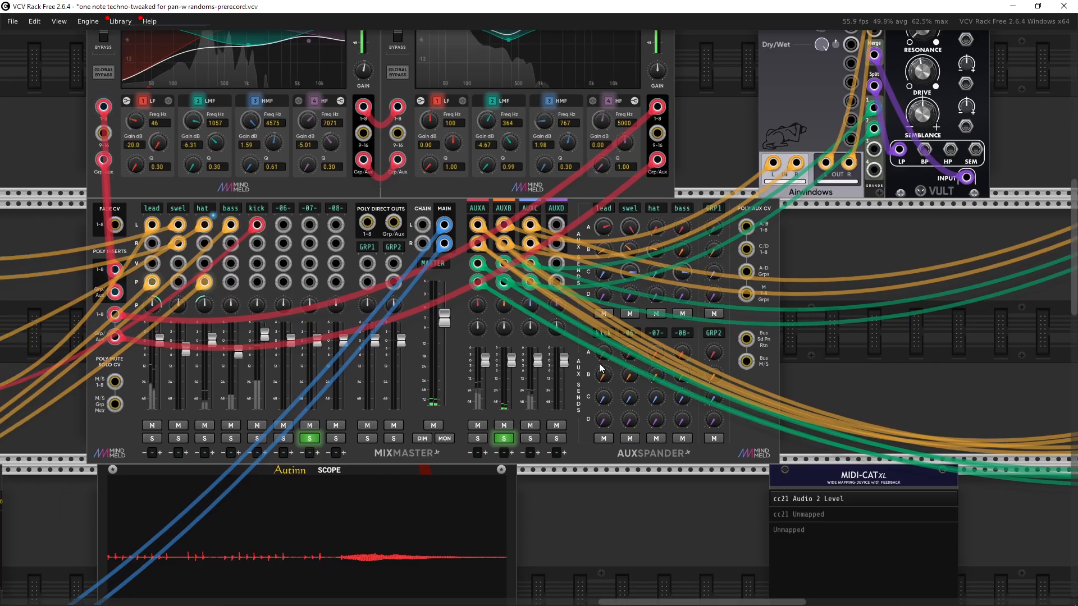
pyautogui.moveTo(502, 233)
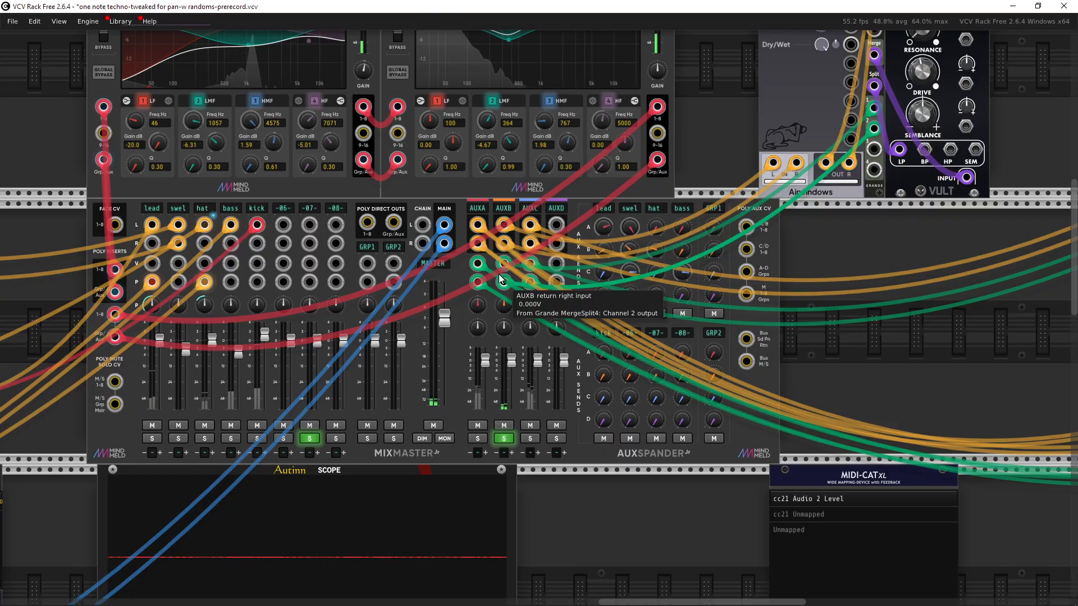
pyautogui.hscroll(3, 761, 281)
pyautogui.scroll(1, 761, 282)
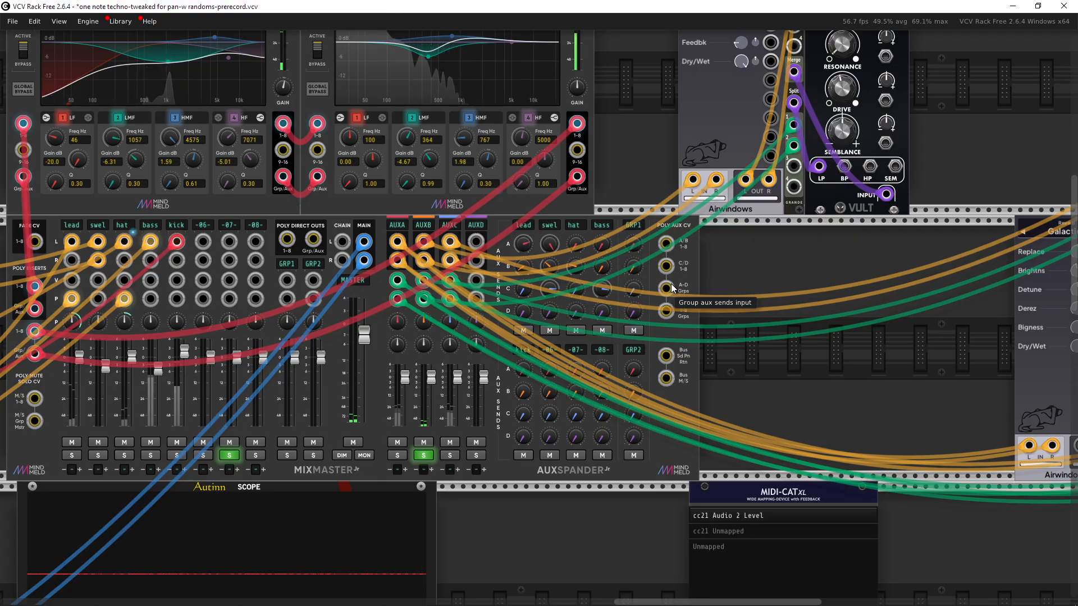
pyautogui.scroll(3, 672, 284)
pyautogui.scroll(-4, 482, 293)
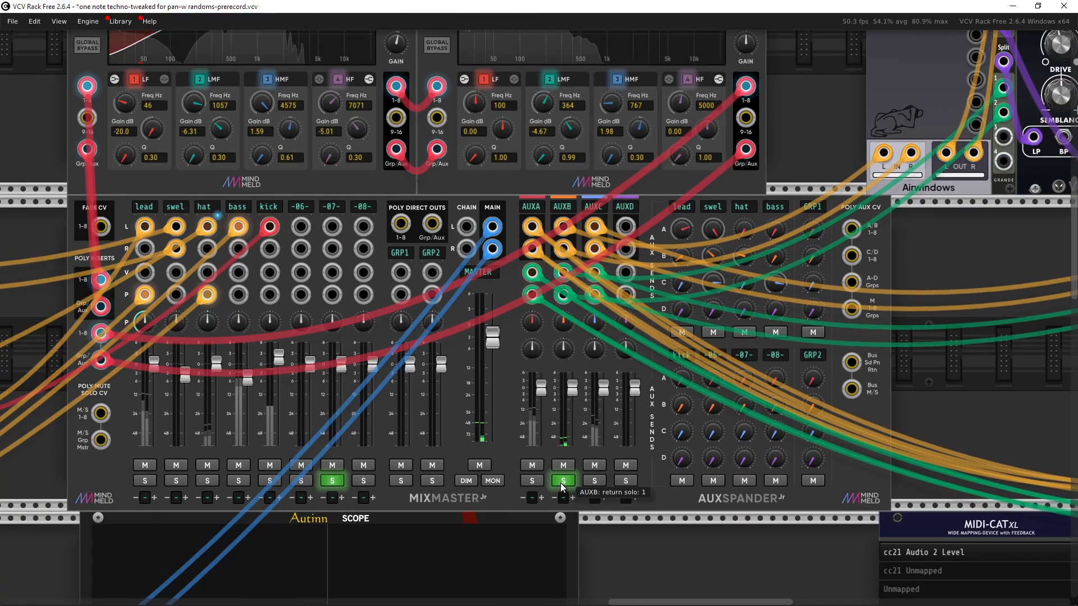
pyautogui.click(562, 481)
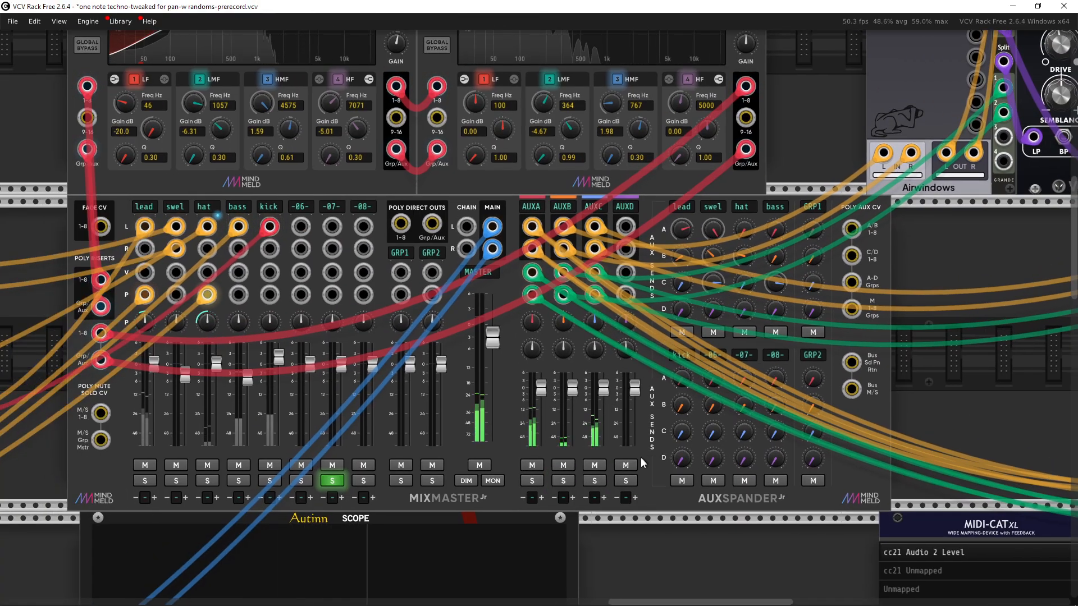
# Step: Pan across the rack to examine the Airwindows effects, feq8 equalizers, randMod7 and output chain modules
pyautogui.scroll(-3, 561, 483)
pyautogui.scroll(-5, 520, 470)
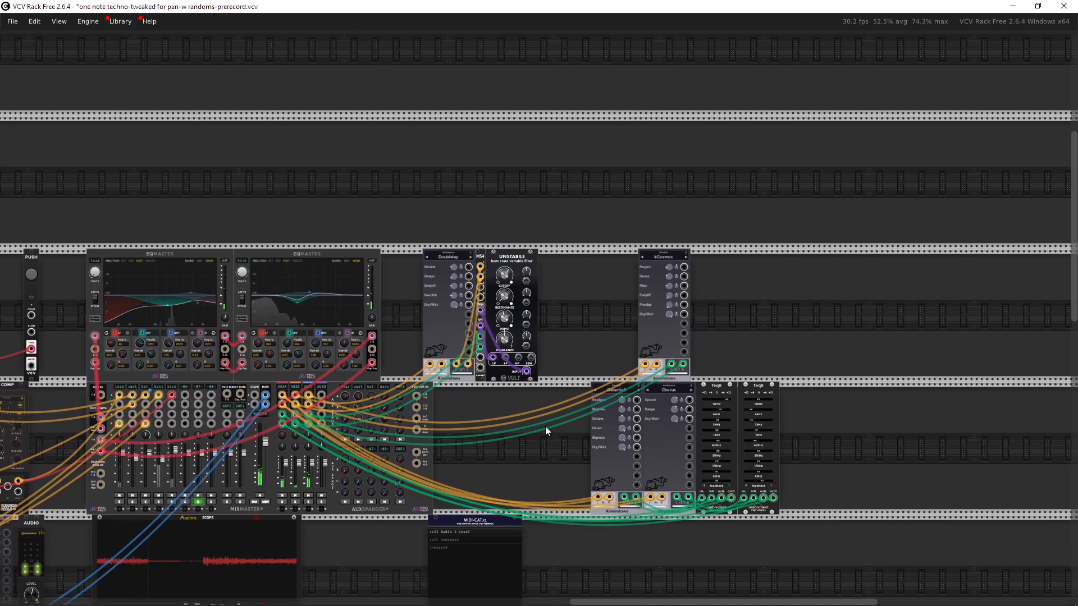
pyautogui.scroll(8, 546, 430)
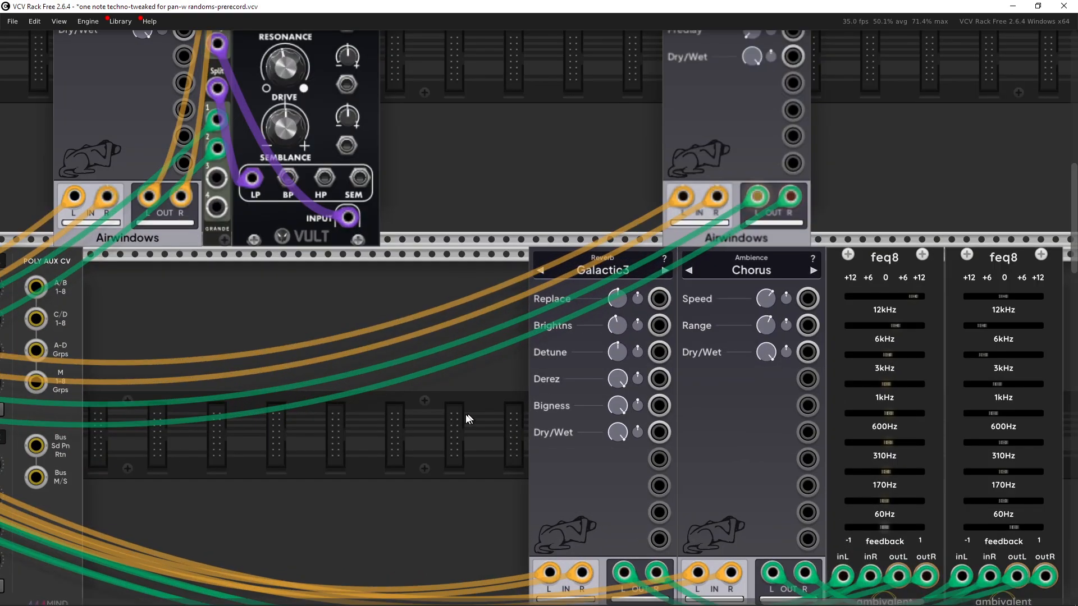
pyautogui.moveTo(486, 464); pyautogui.dragTo(414, 330)
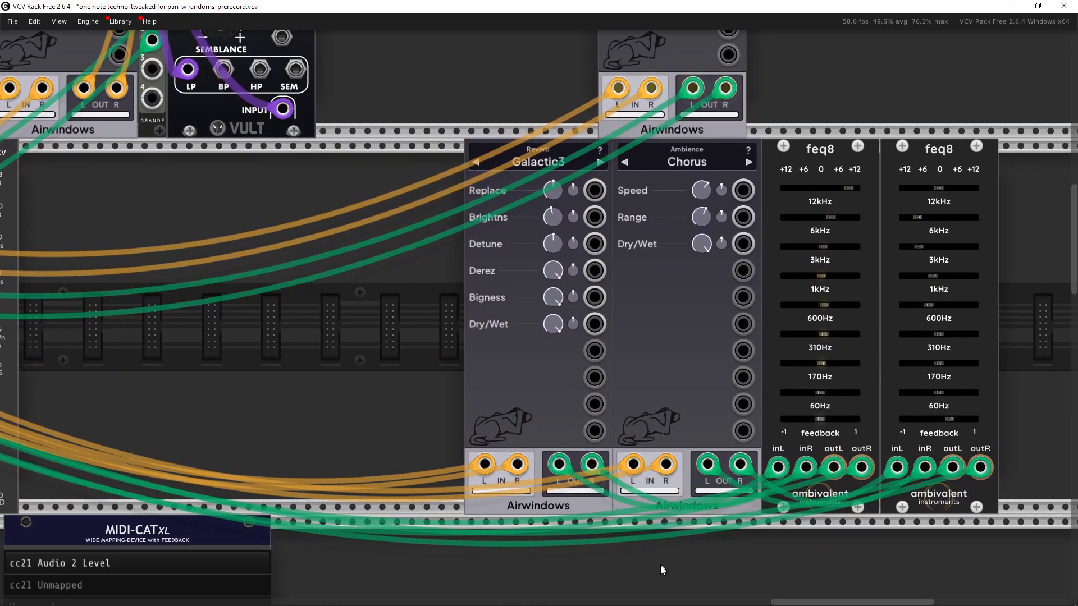
pyautogui.moveTo(660, 564); pyautogui.dragTo(681, 456)
pyautogui.click(405, 384)
pyautogui.scroll(-3, 405, 383)
pyautogui.moveTo(406, 384); pyautogui.dragTo(544, 393)
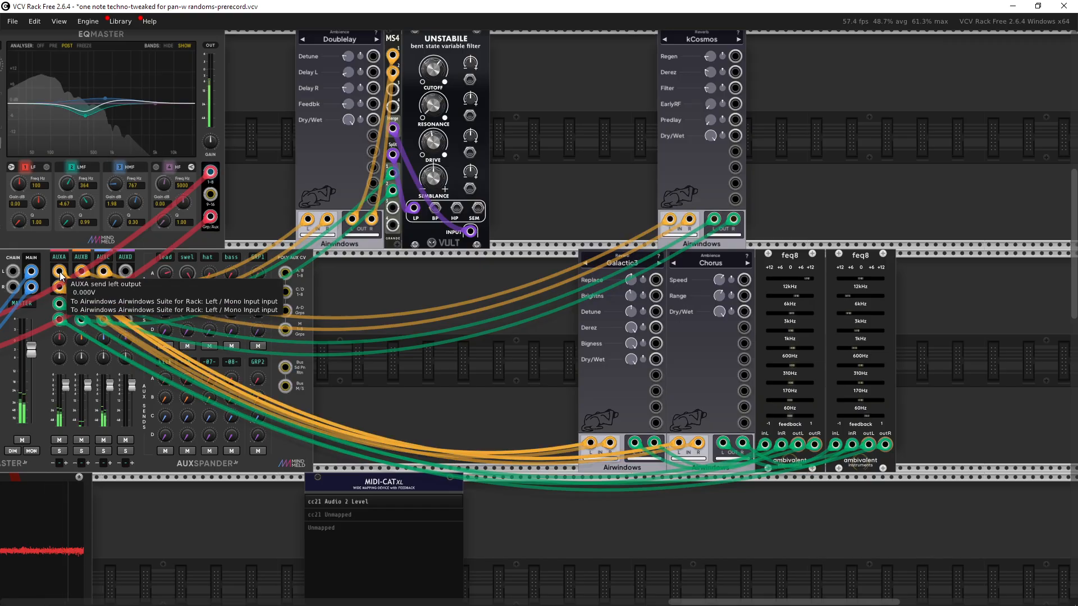
pyautogui.moveTo(473, 371); pyautogui.dragTo(321, 361)
pyautogui.scroll(1, 466, 360)
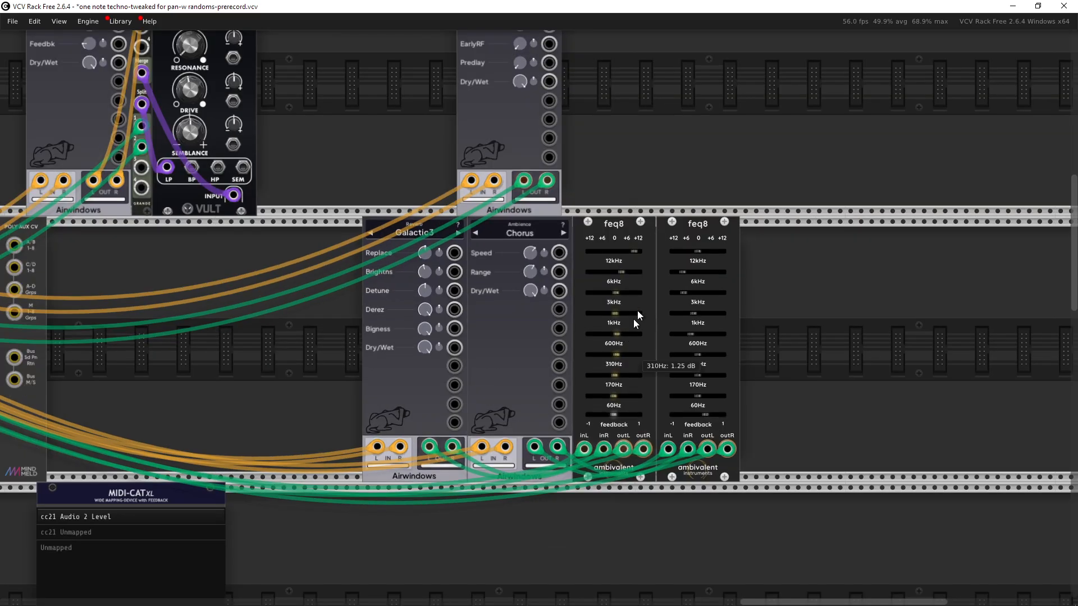
pyautogui.moveTo(773, 349); pyautogui.dragTo(896, 346)
pyautogui.moveTo(504, 365); pyautogui.dragTo(681, 442)
pyautogui.scroll(-1, 682, 443)
pyautogui.moveTo(472, 388); pyautogui.dragTo(735, 405)
pyautogui.scroll(-1, 735, 406)
pyautogui.moveTo(627, 406); pyautogui.dragTo(854, 412)
pyautogui.moveTo(339, 391); pyautogui.dragTo(575, 375)
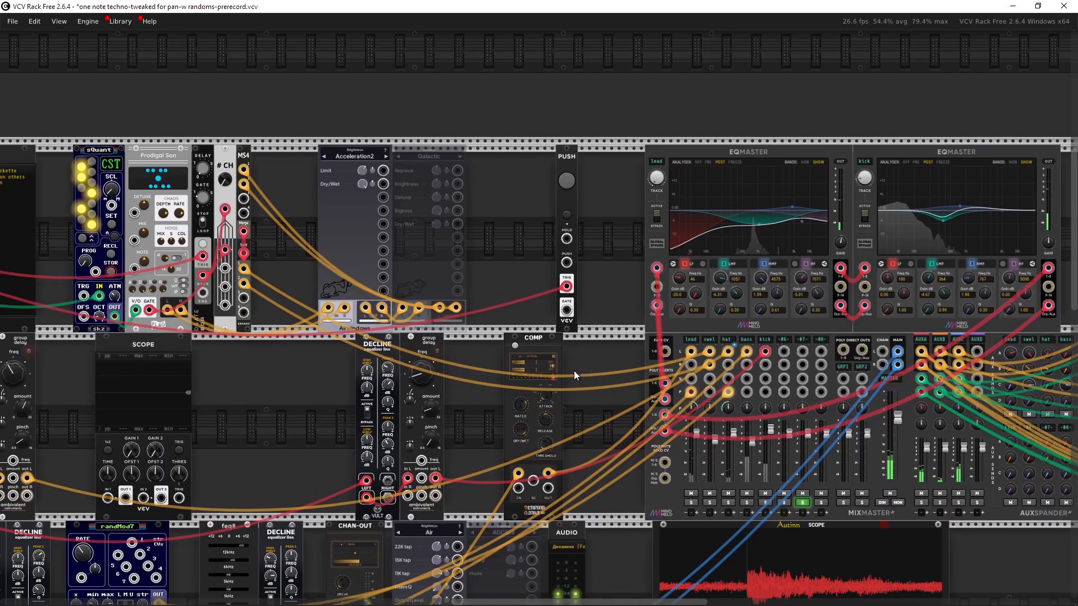
pyautogui.moveTo(414, 399); pyautogui.dragTo(673, 366)
pyautogui.moveTo(553, 416); pyautogui.dragTo(670, 380)
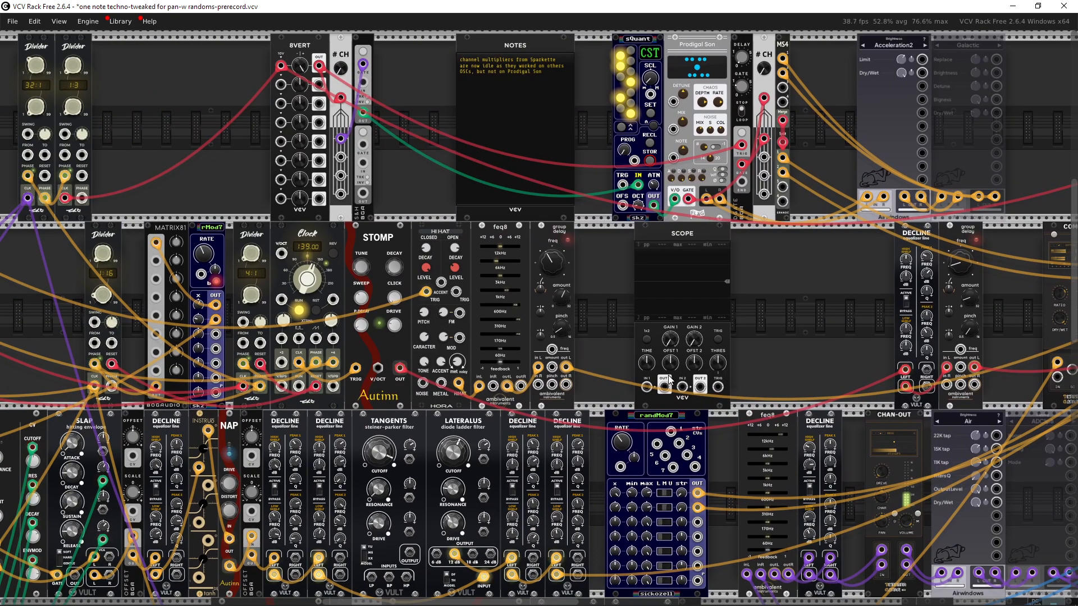
pyautogui.moveTo(788, 370); pyautogui.dragTo(524, 304)
pyautogui.scroll(2, 534, 296)
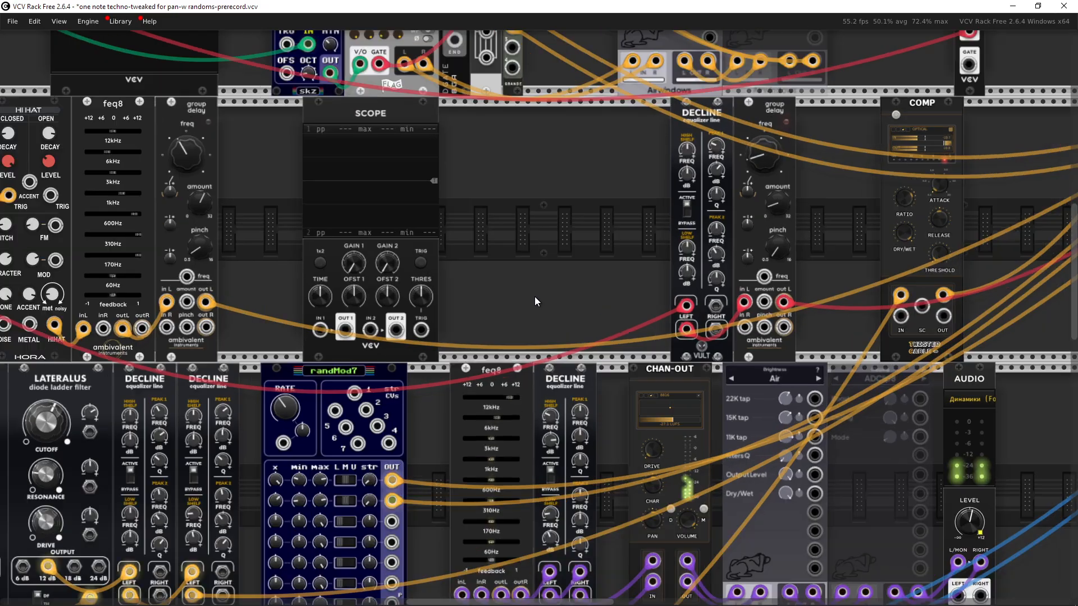
pyautogui.scroll(3, 567, 323)
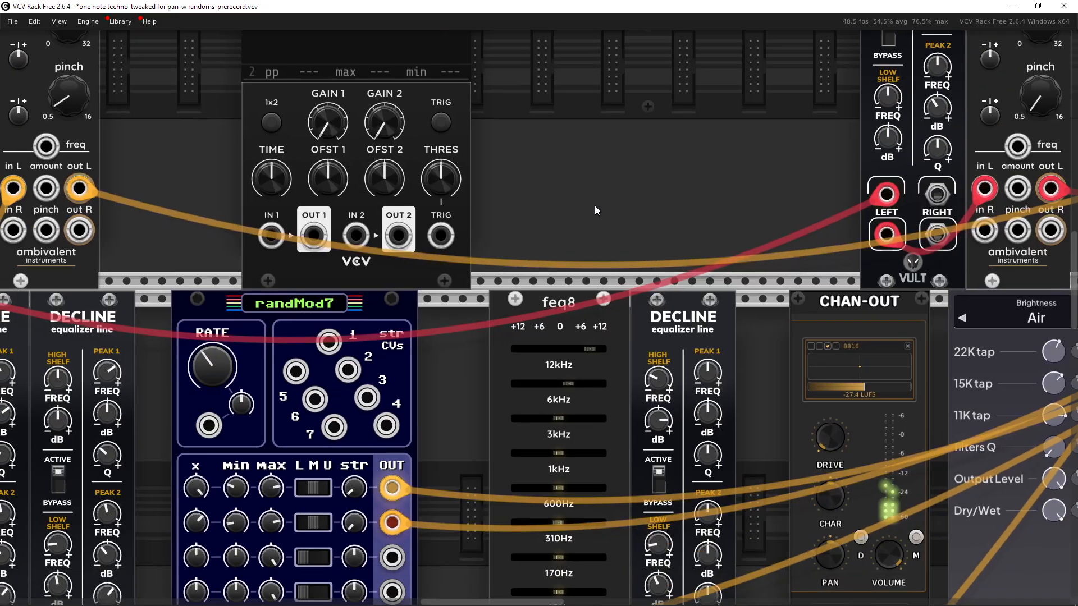
pyautogui.scroll(-2, 621, 213)
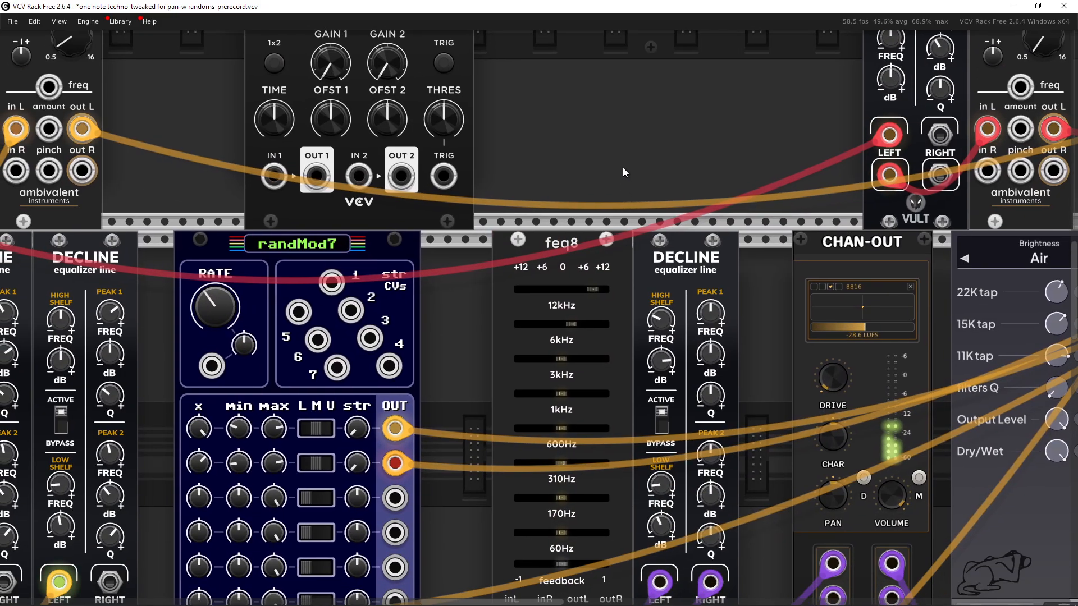
pyautogui.scroll(-3, 622, 168)
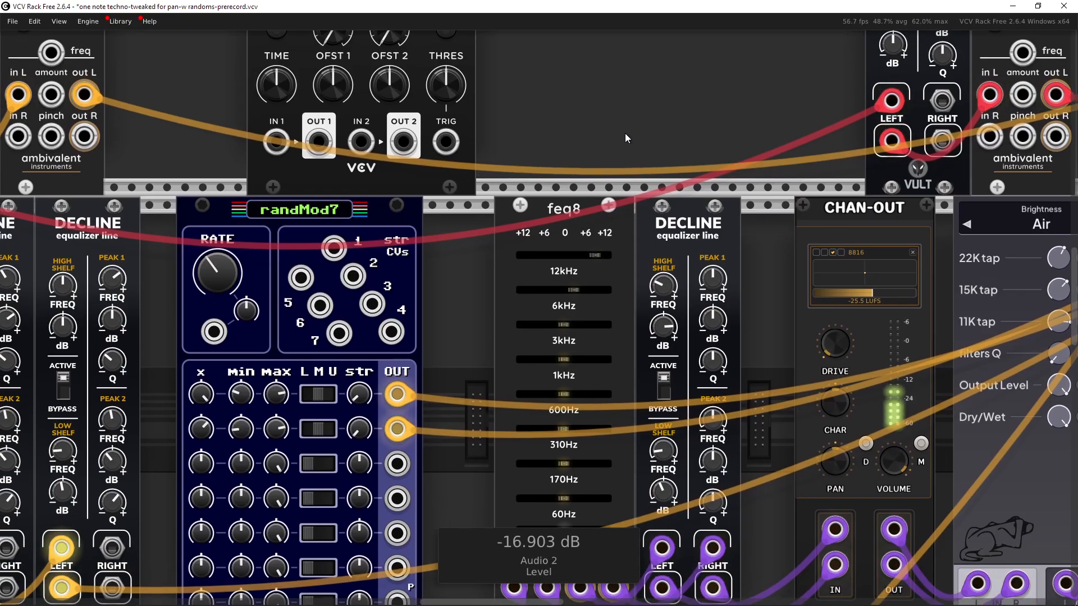
pyautogui.hscroll(-2, 625, 135)
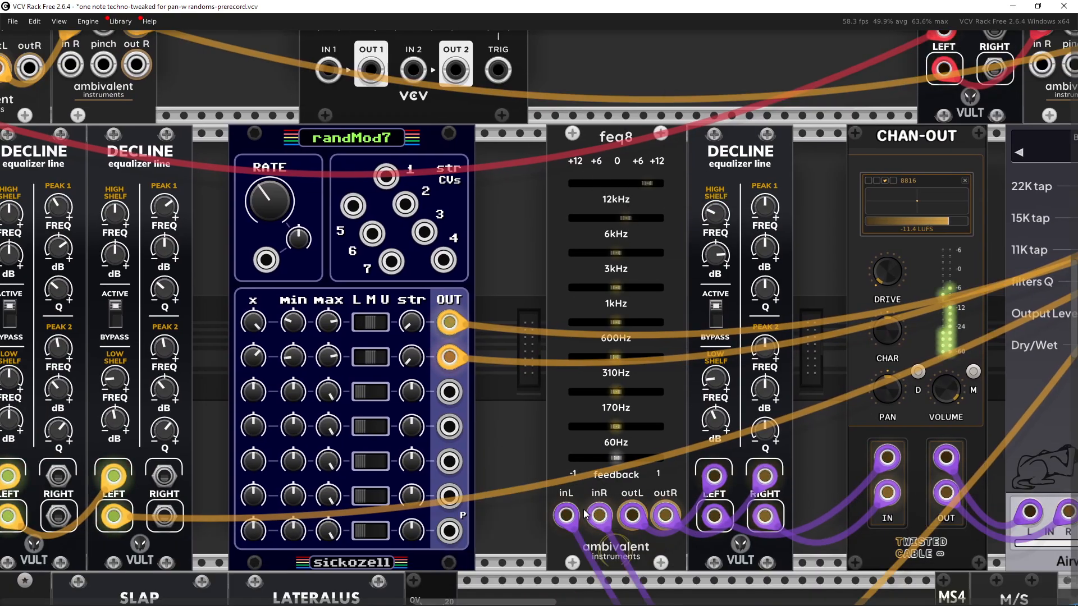
pyautogui.hscroll(4, 528, 386)
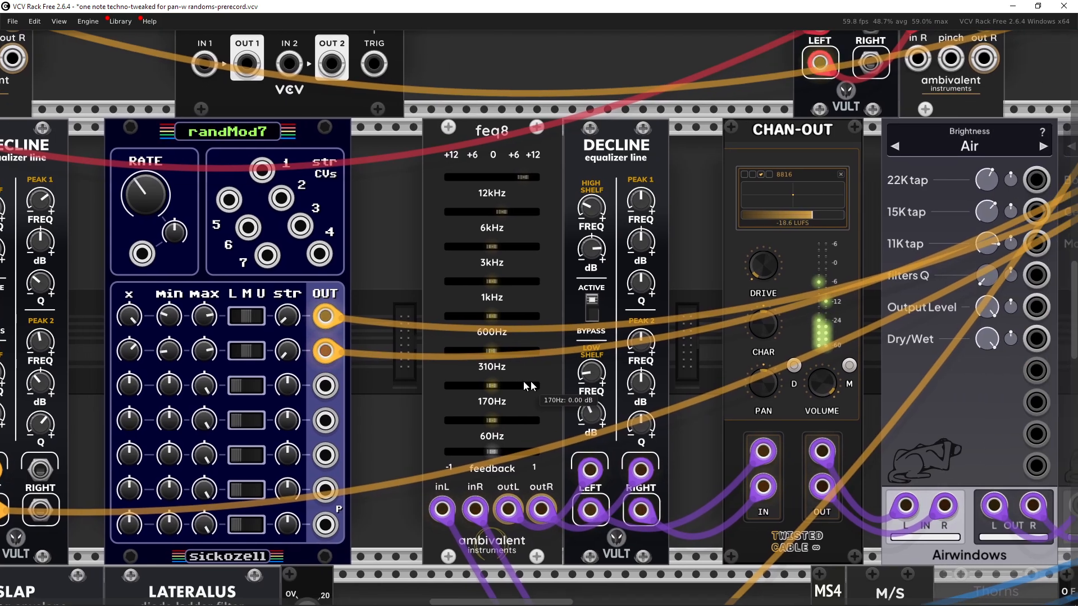
pyautogui.rightClick(609, 146)
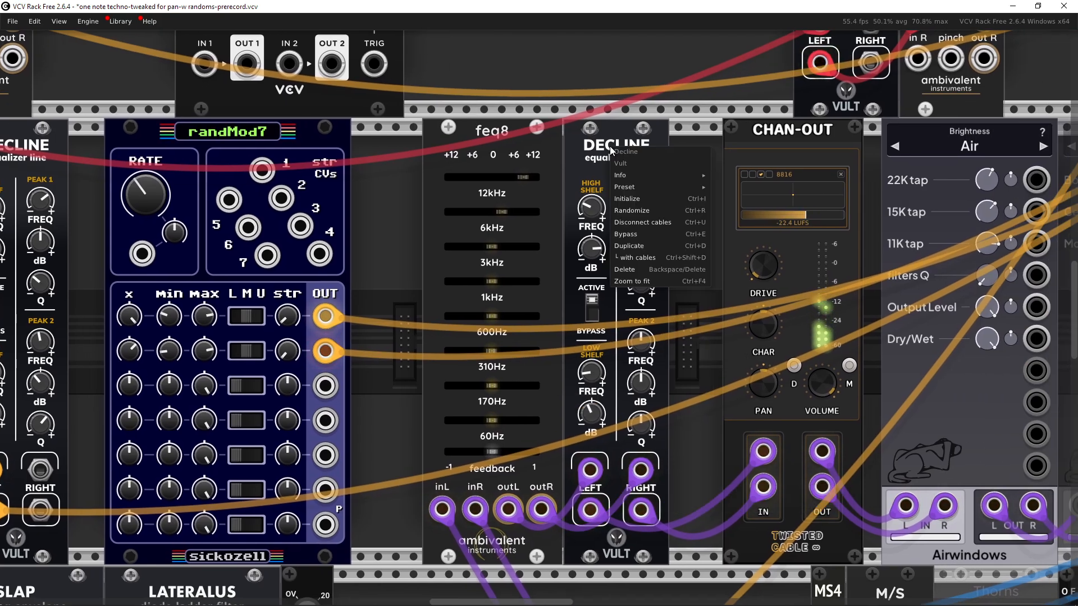
pyautogui.moveTo(649, 179)
pyautogui.click(694, 96)
pyautogui.click(644, 144)
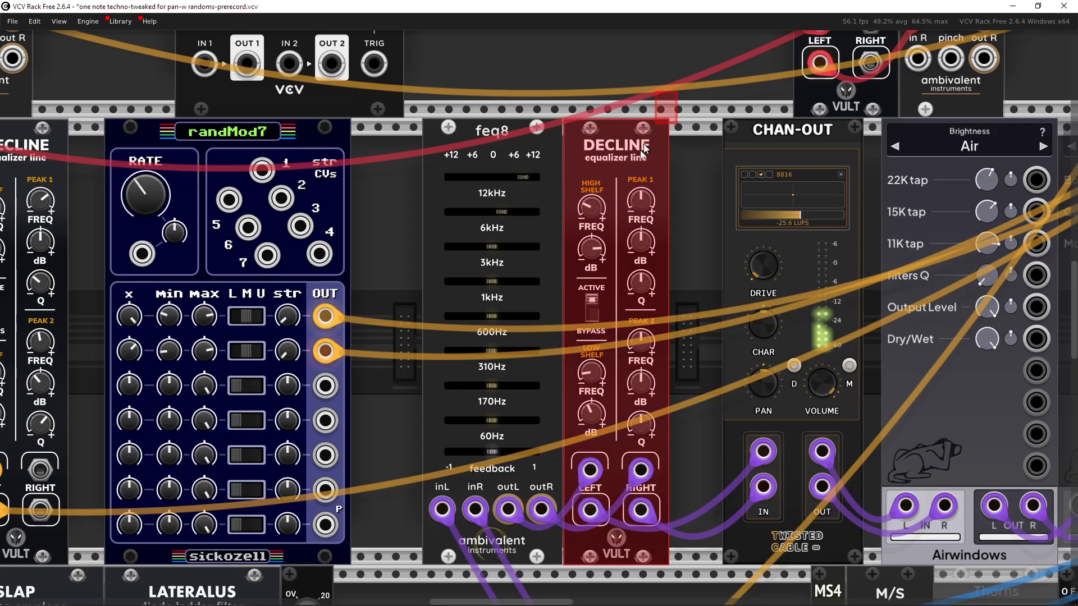
pyautogui.click(685, 79)
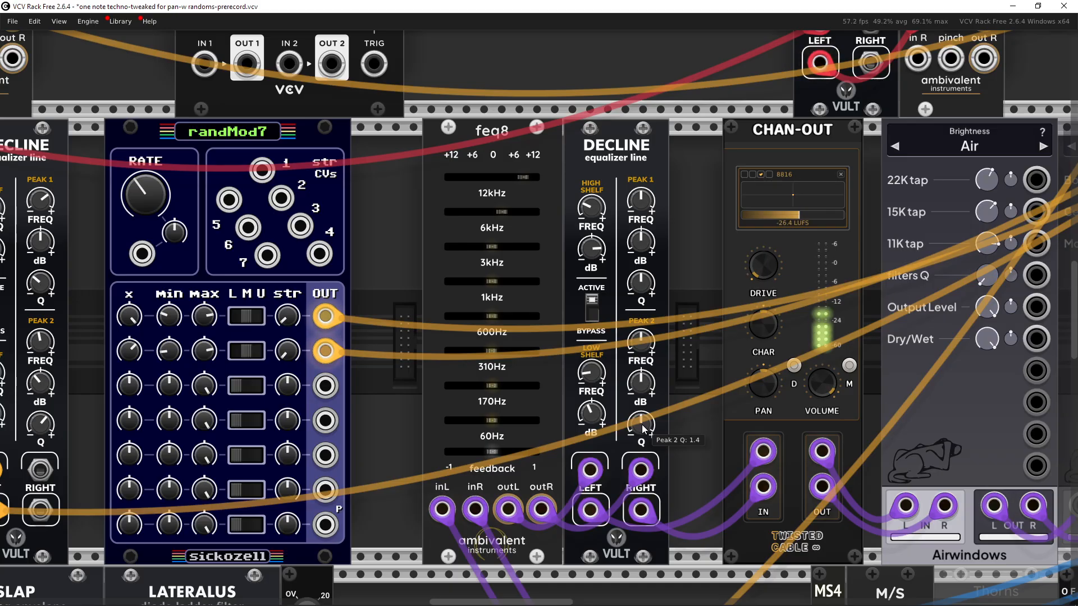
# Step: Examine the Decline equalizer, the M/S encoder and the MS4 routing in the output stage
pyautogui.moveTo(672, 407); pyautogui.dragTo(611, 403)
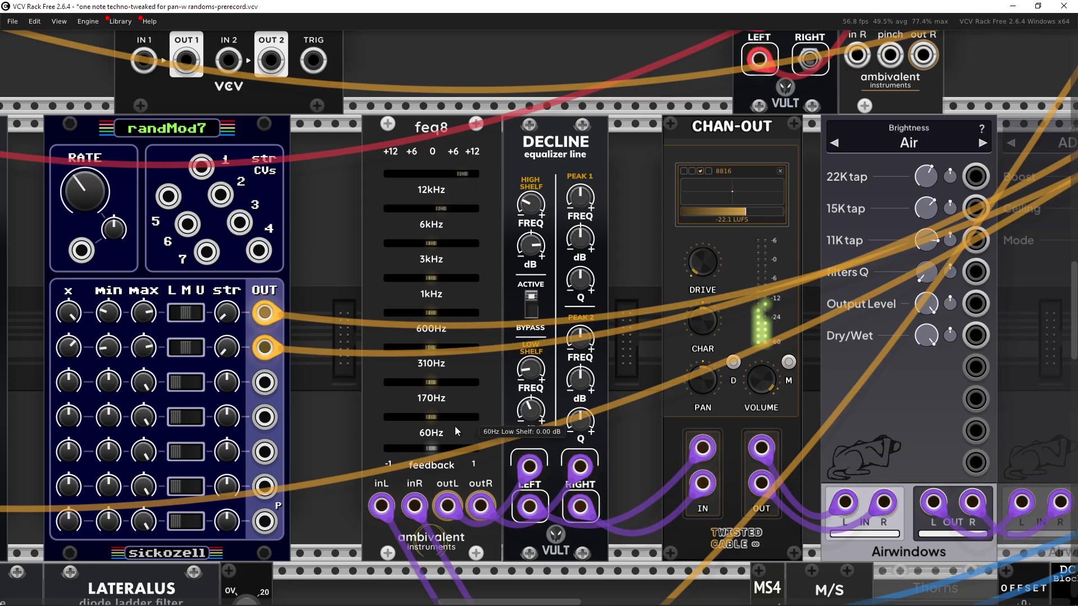
pyautogui.moveTo(454, 426); pyautogui.dragTo(405, 430)
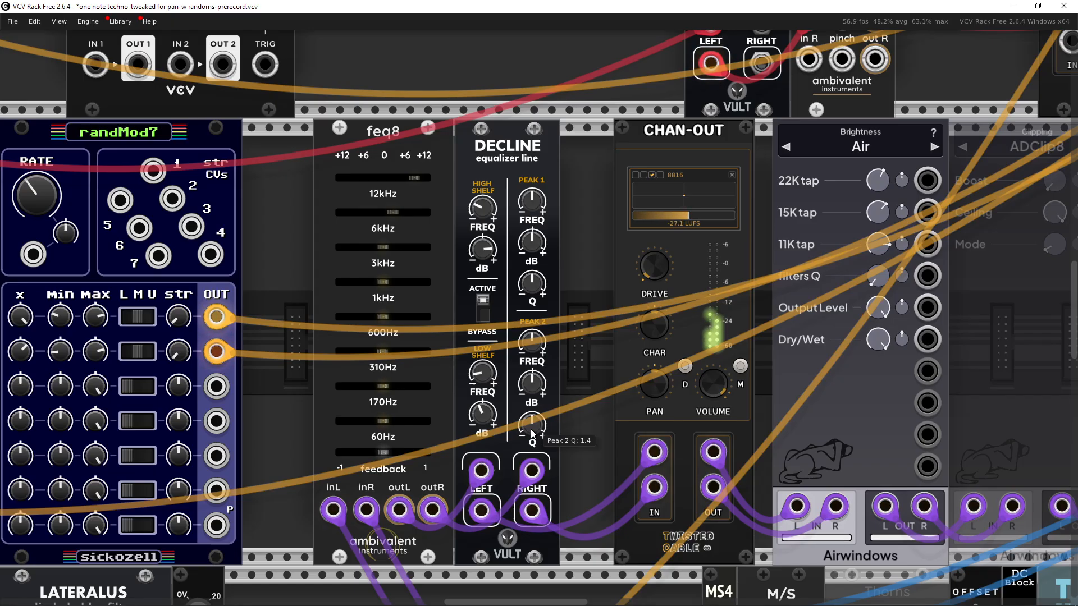
pyautogui.scroll(-3, 531, 431)
pyautogui.moveTo(585, 346); pyautogui.dragTo(522, 88)
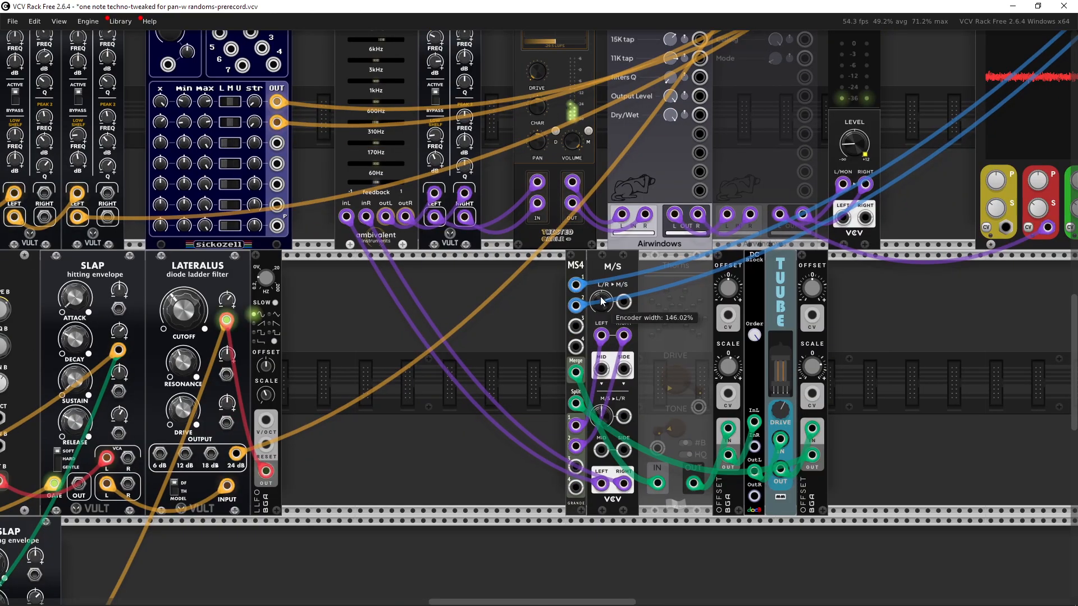
pyautogui.moveTo(598, 303); pyautogui.dragTo(516, 389)
pyautogui.moveTo(805, 407); pyautogui.dragTo(794, 371)
pyautogui.scroll(2, 748, 428)
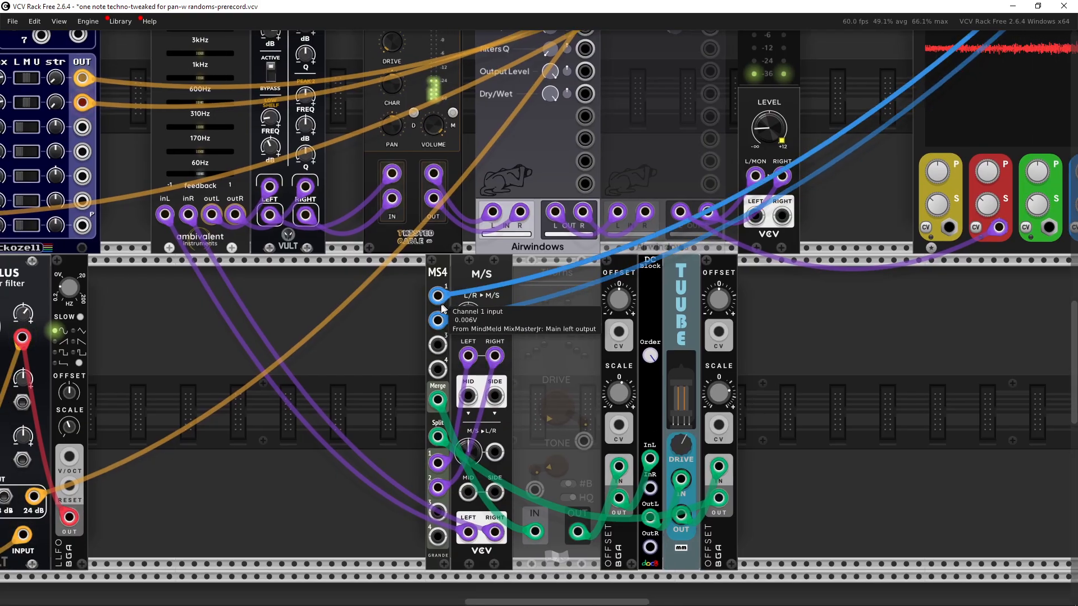
pyautogui.scroll(3, 732, 408)
pyautogui.scroll(-3, 801, 408)
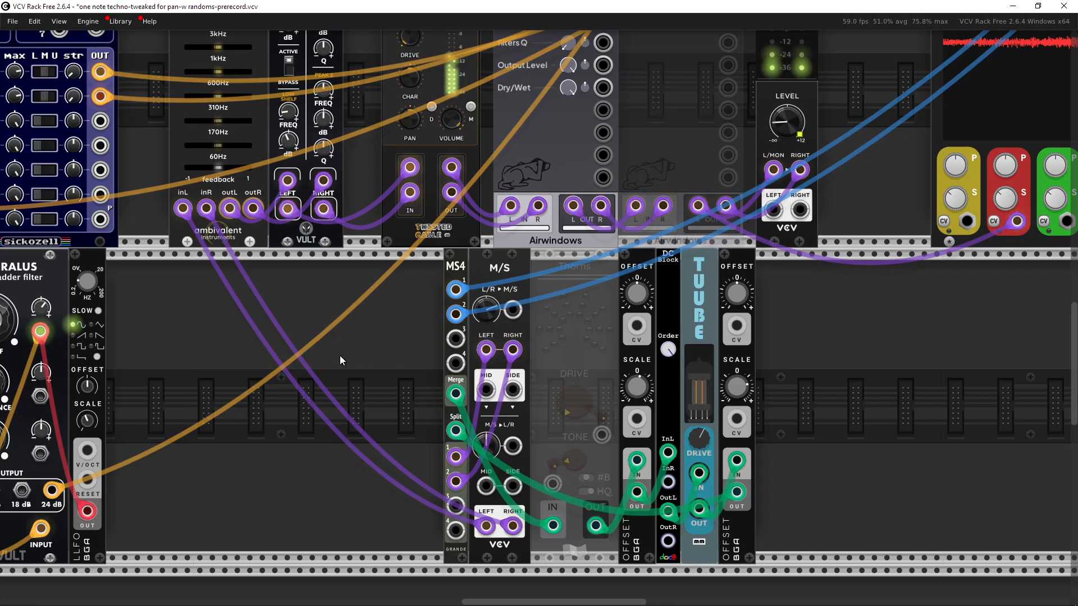
pyautogui.moveTo(504, 576); pyautogui.dragTo(791, 405)
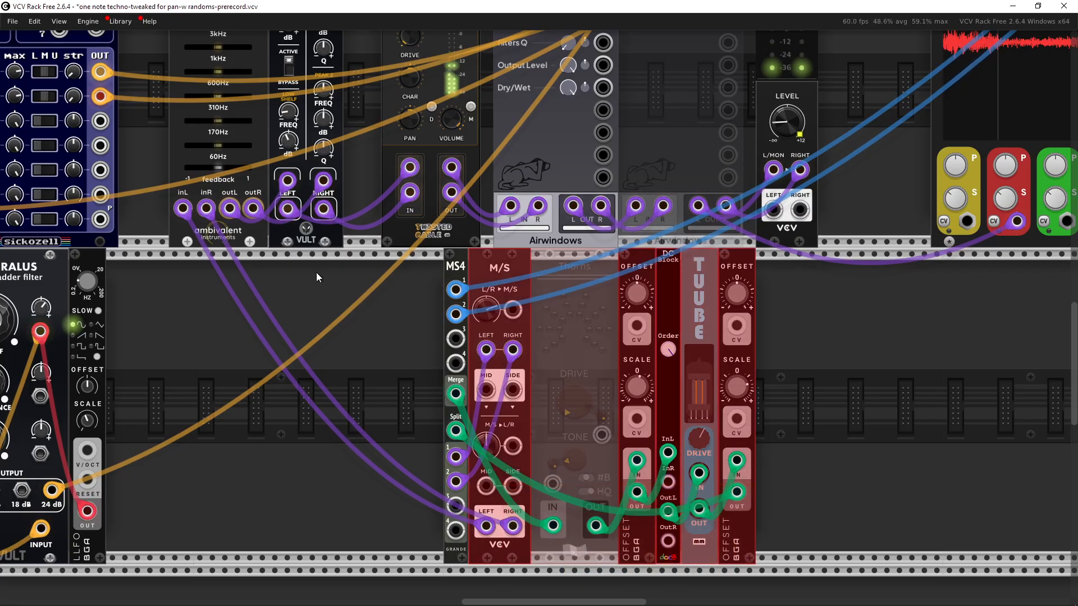
pyautogui.scroll(4, 450, 281)
pyautogui.moveTo(449, 268); pyautogui.dragTo(789, 270)
pyautogui.click(928, 515)
pyautogui.scroll(1, 889, 555)
pyautogui.moveTo(888, 556); pyautogui.dragTo(891, 334)
pyautogui.scroll(1, 804, 349)
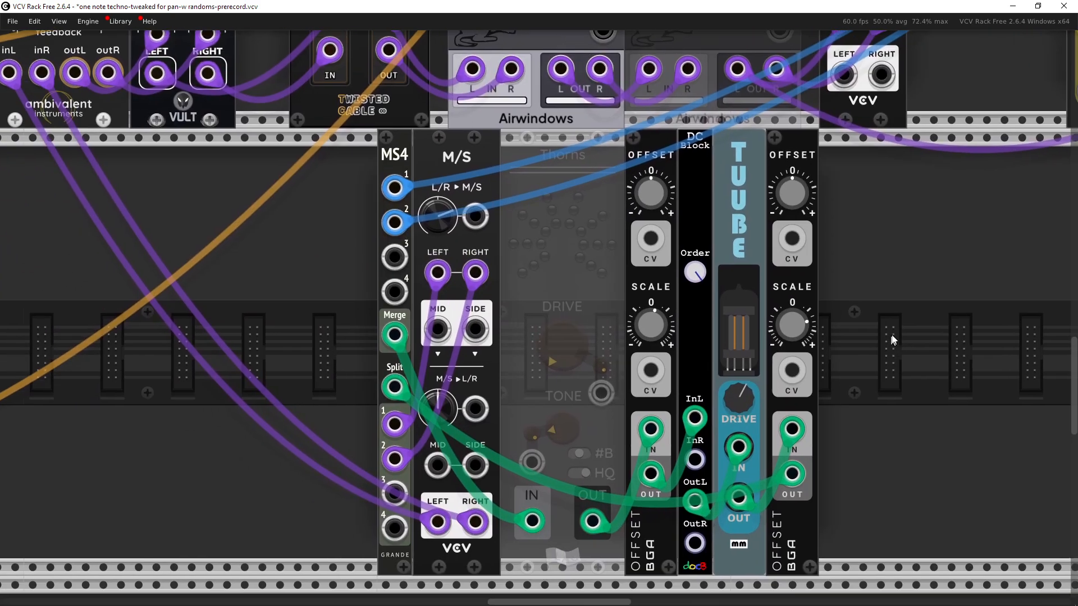
# Step: Pan through the output chain and highlight the M/S encoder module to examine its mid/side routing
pyautogui.moveTo(462, 177); pyautogui.dragTo(499, 98)
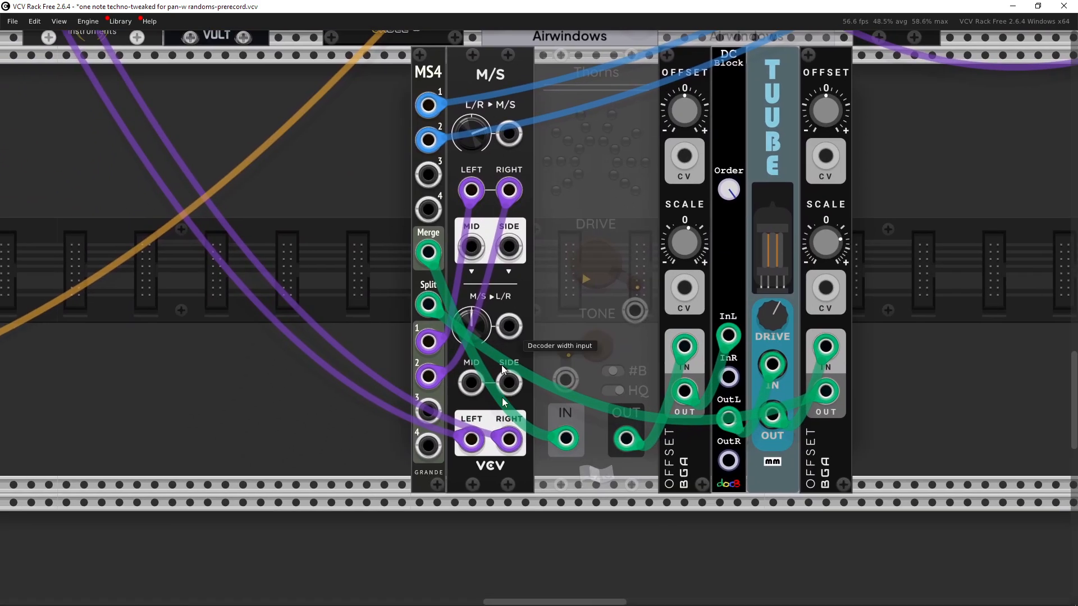
pyautogui.moveTo(497, 548); pyautogui.dragTo(497, 438)
pyautogui.moveTo(507, 233); pyautogui.dragTo(499, 296)
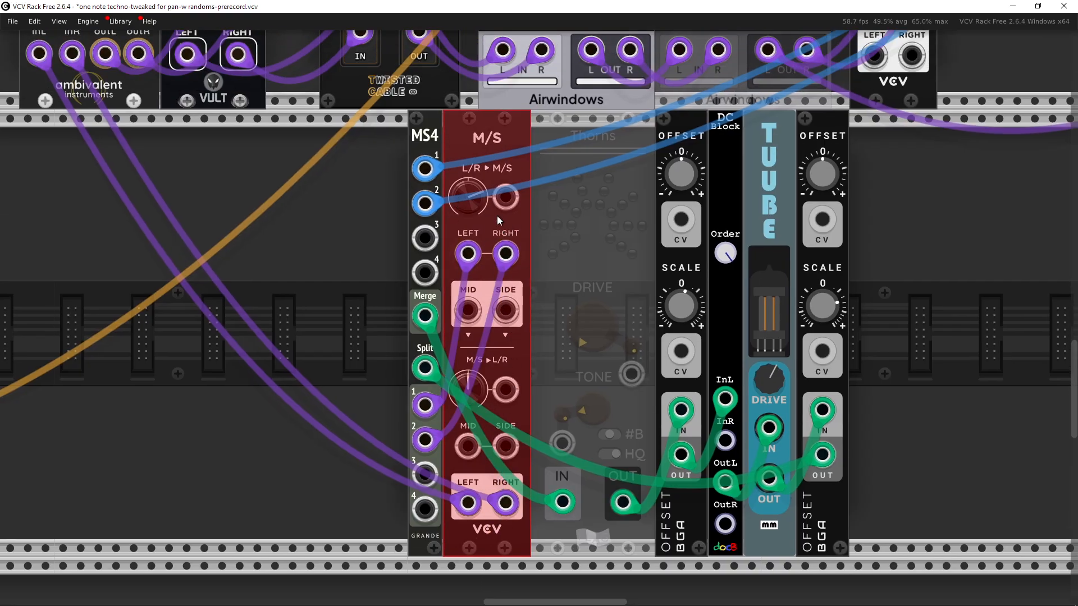
pyautogui.moveTo(895, 296); pyautogui.dragTo(813, 286)
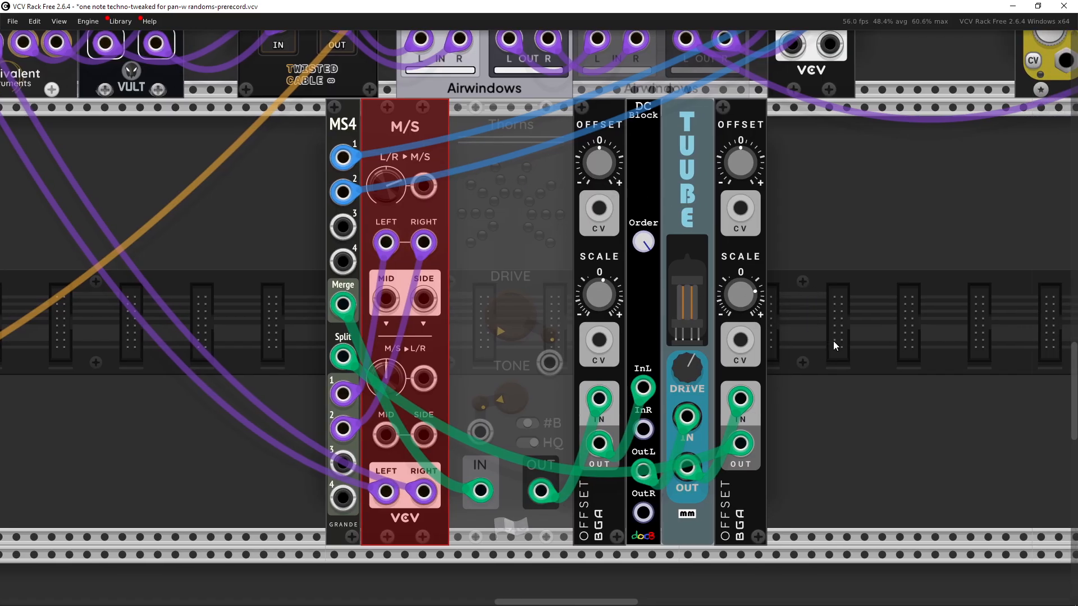
pyautogui.moveTo(833, 341); pyautogui.dragTo(844, 321)
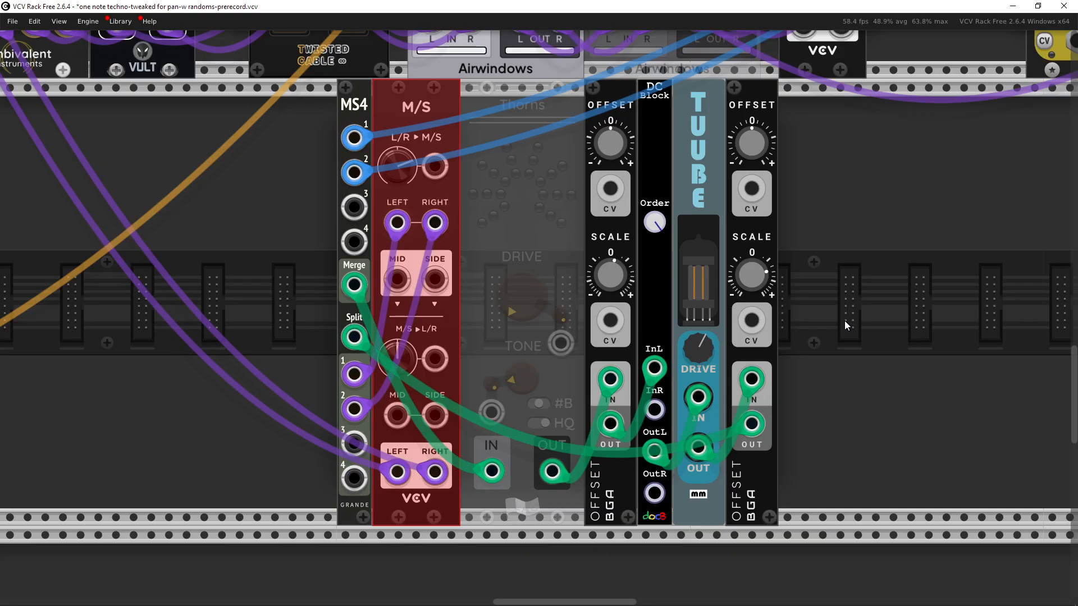
pyautogui.moveTo(844, 321); pyautogui.dragTo(828, 320)
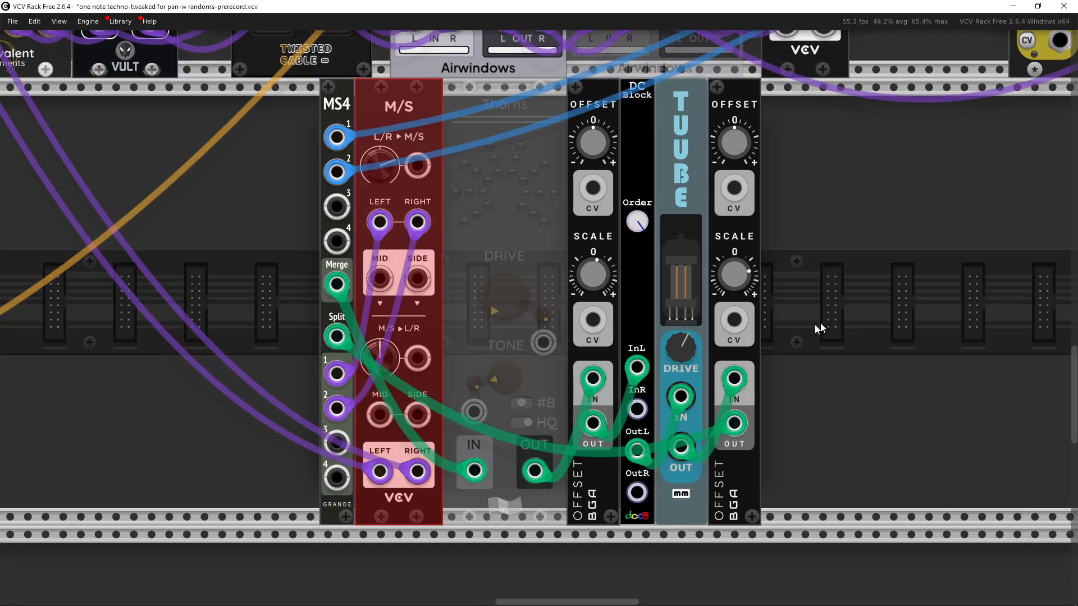
# Step: Examine the BGA Offset scale setting, the Tube module's drive setting and its plugin info
pyautogui.moveTo(593, 275)
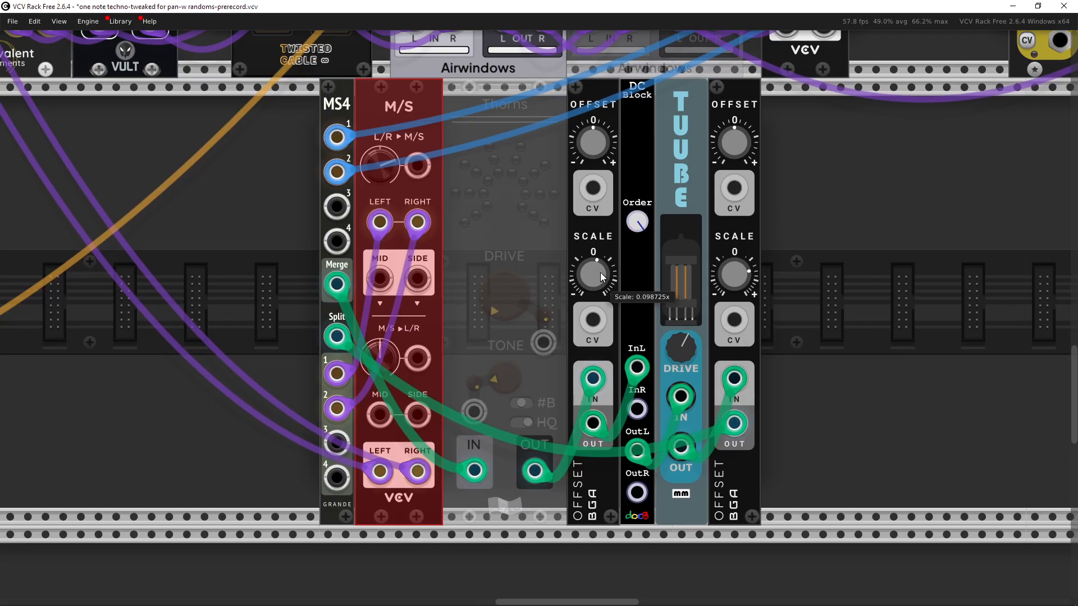
pyautogui.moveTo(600, 273); pyautogui.dragTo(572, 266)
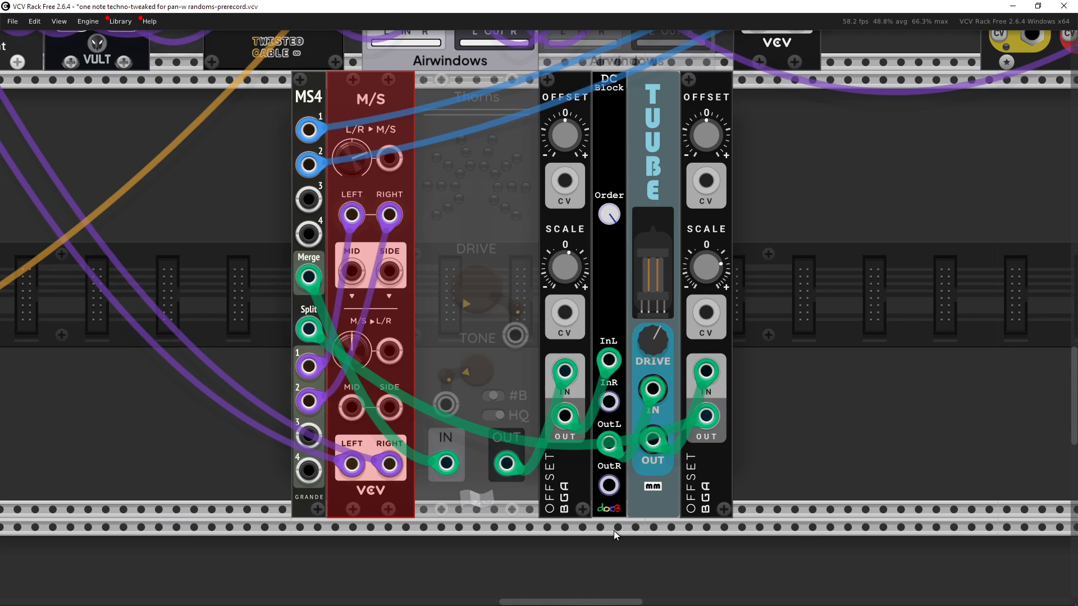
pyautogui.moveTo(615, 532); pyautogui.dragTo(607, 500)
pyautogui.moveTo(670, 537); pyautogui.dragTo(658, 494)
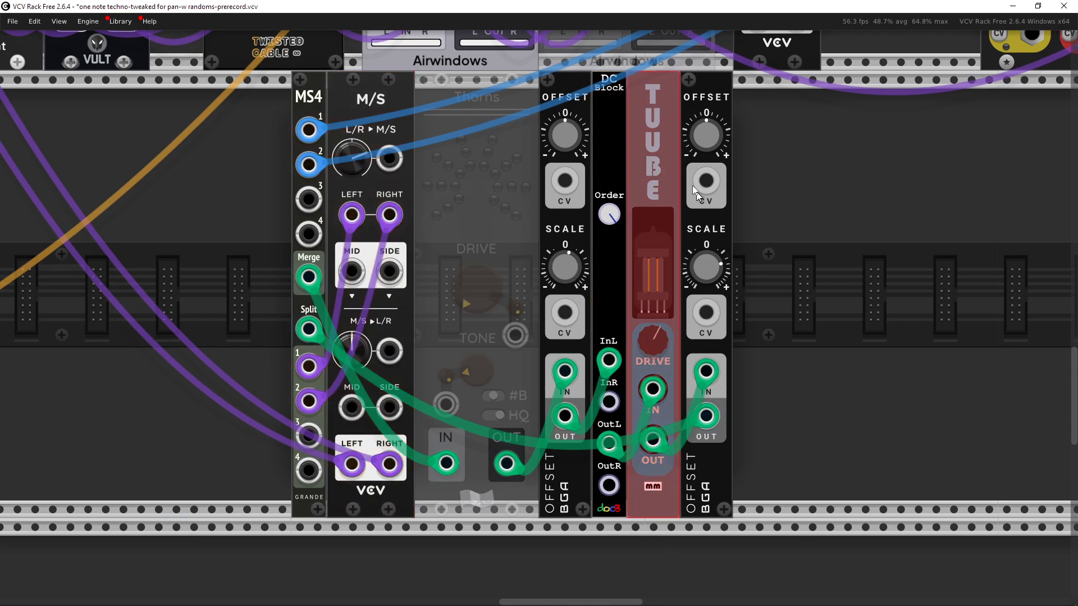
pyautogui.click(775, 298)
pyautogui.moveTo(651, 345)
pyautogui.scroll(3, 656, 348)
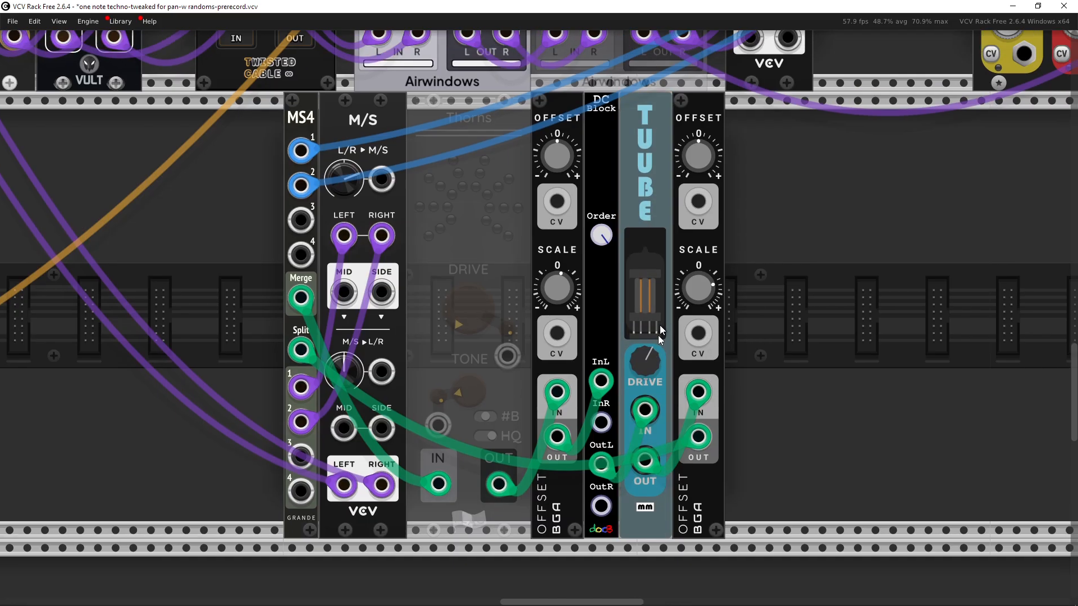
pyautogui.rightClick(654, 225)
pyautogui.moveTo(685, 253)
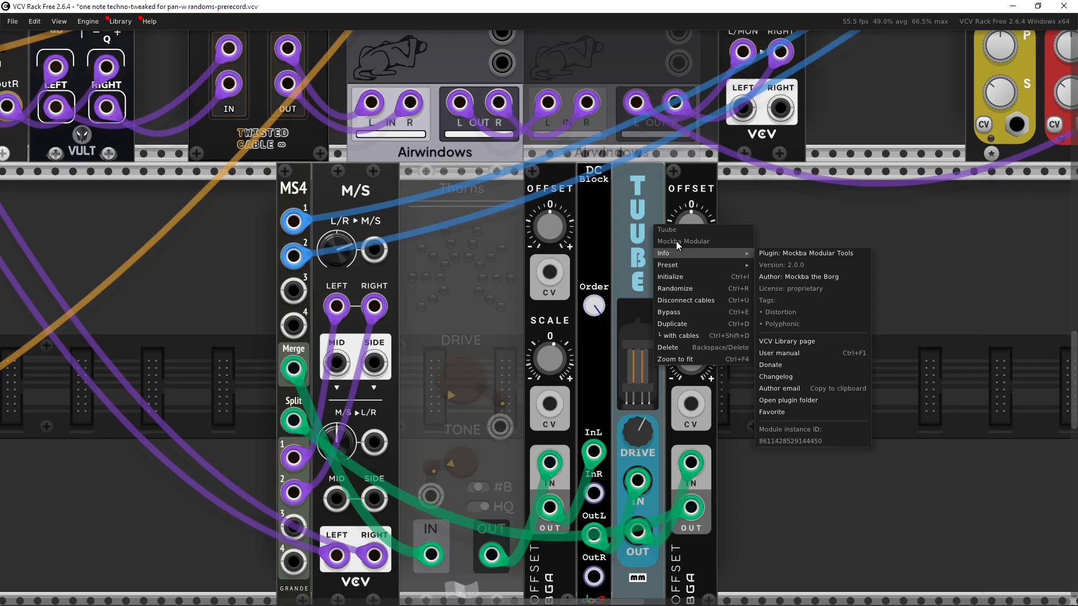
pyautogui.click(860, 209)
pyautogui.moveTo(805, 326); pyautogui.dragTo(788, 274)
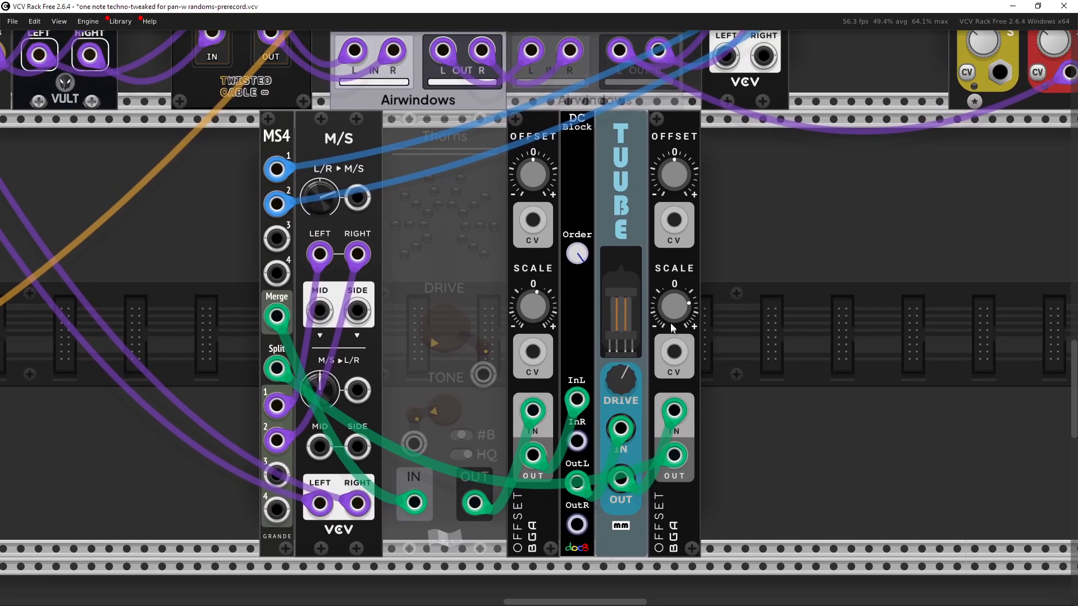
pyautogui.moveTo(534, 321)
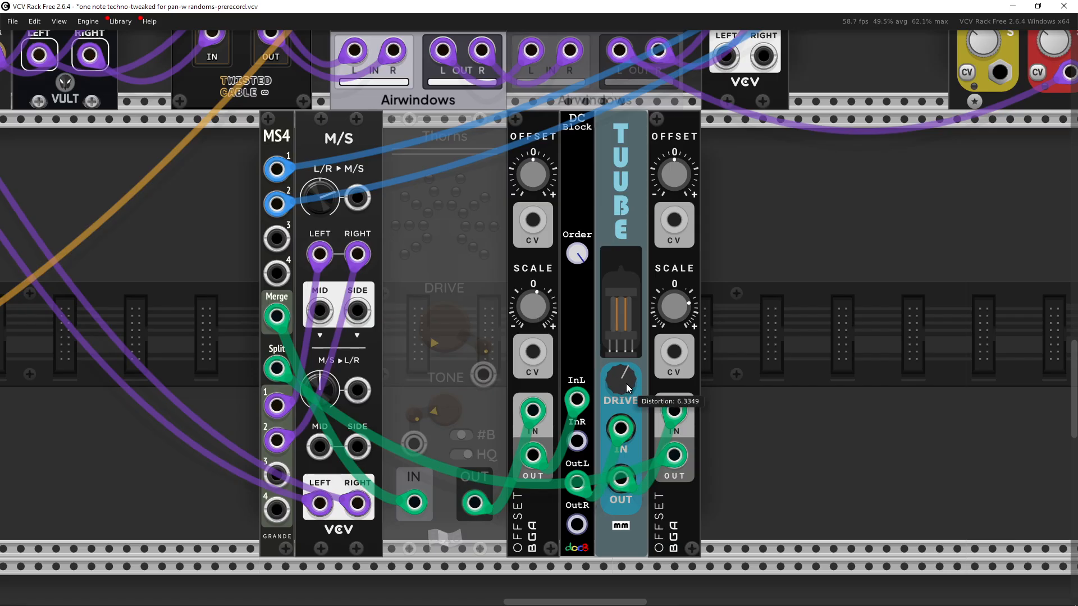
# Step: Pan over to the CHAN-OUT channel strip, Airwindows Brightness and audio output modules to examine them
pyautogui.moveTo(641, 263); pyautogui.dragTo(829, 340)
pyautogui.moveTo(743, 270); pyautogui.dragTo(1002, 500)
pyautogui.moveTo(721, 393); pyautogui.dragTo(314, 89)
pyautogui.moveTo(379, 275); pyautogui.dragTo(791, 475)
pyautogui.moveTo(527, 356); pyautogui.dragTo(568, 552)
pyautogui.moveTo(568, 486); pyautogui.dragTo(417, 523)
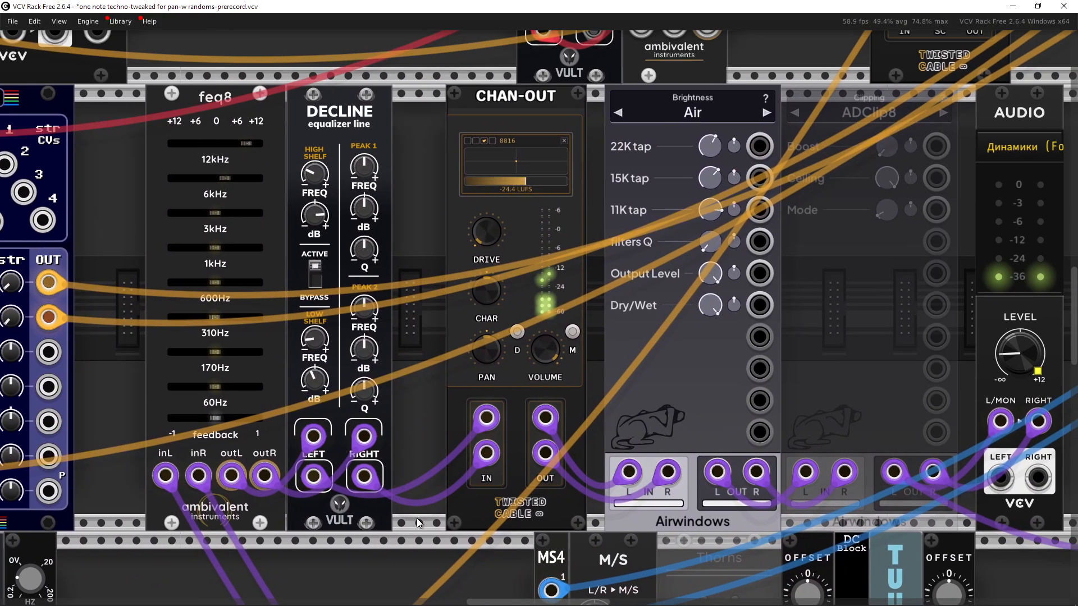
pyautogui.moveTo(965, 308); pyautogui.dragTo(884, 308)
pyautogui.moveTo(929, 242); pyautogui.dragTo(1028, 252)
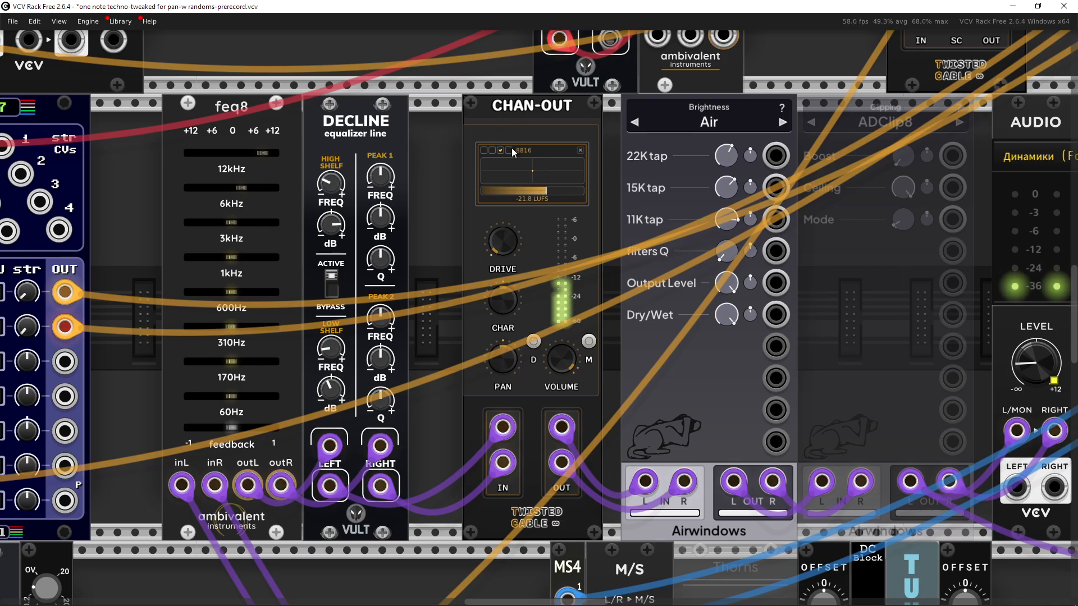
pyautogui.scroll(3, 511, 147)
pyautogui.scroll(-4, 523, 153)
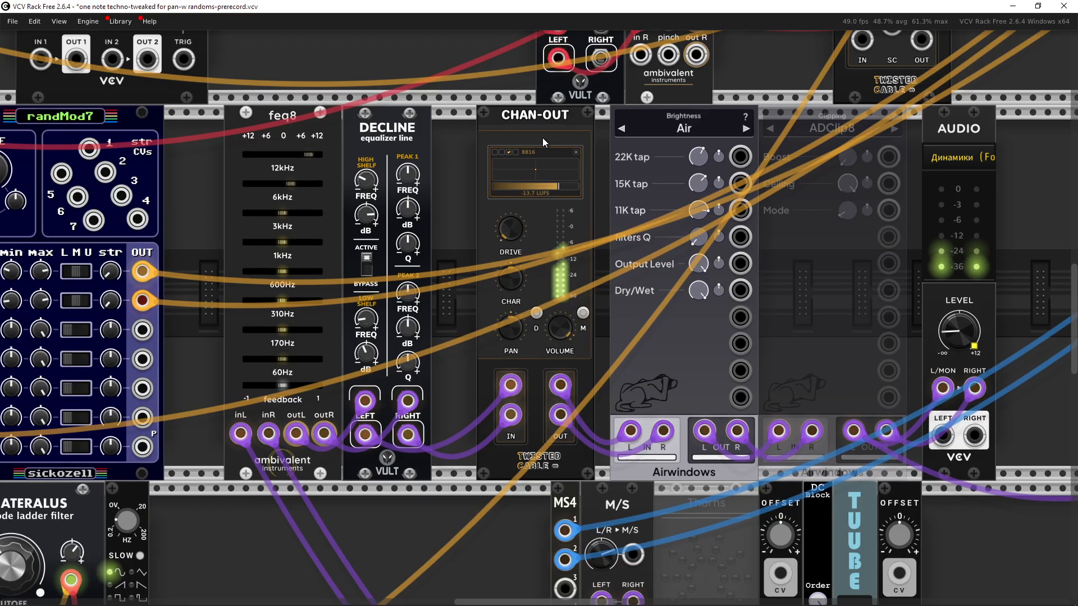
# Step: Zoom in on the COMP optical compressor to examine its input, gain reduction and output meters
pyautogui.moveTo(542, 137); pyautogui.dragTo(397, 503)
pyautogui.scroll(5, 673, 305)
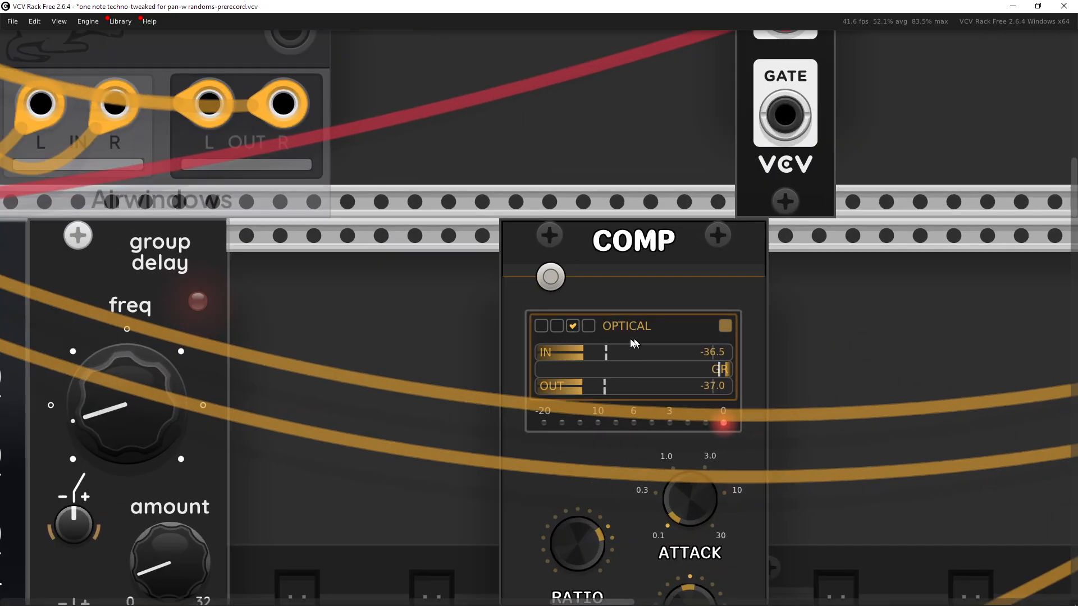
pyautogui.scroll(-2, 644, 315)
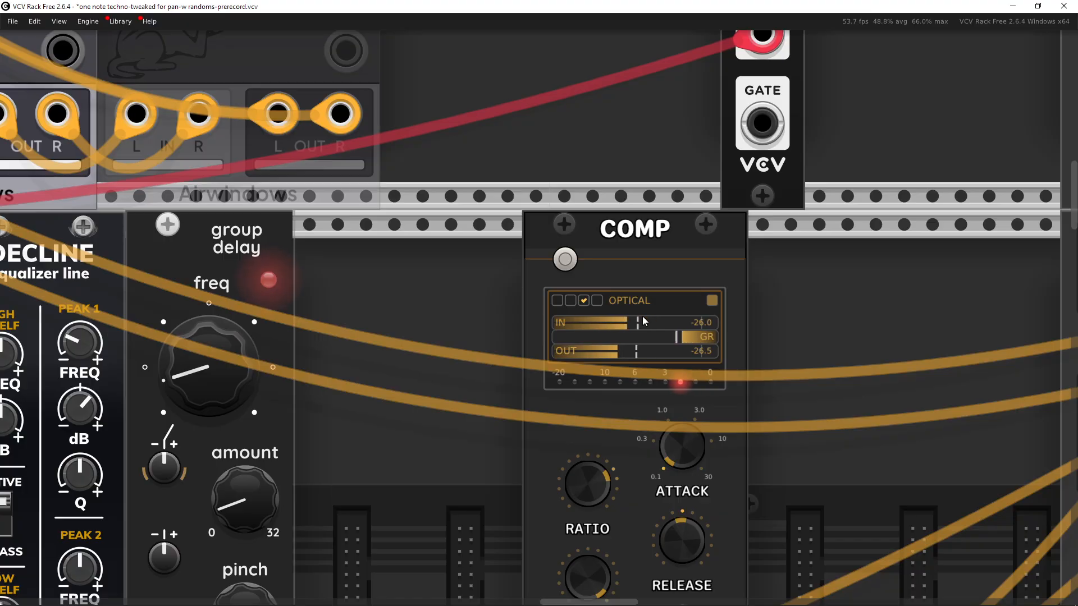
pyautogui.scroll(-3, 578, 245)
pyautogui.moveTo(393, 483); pyautogui.dragTo(590, 191)
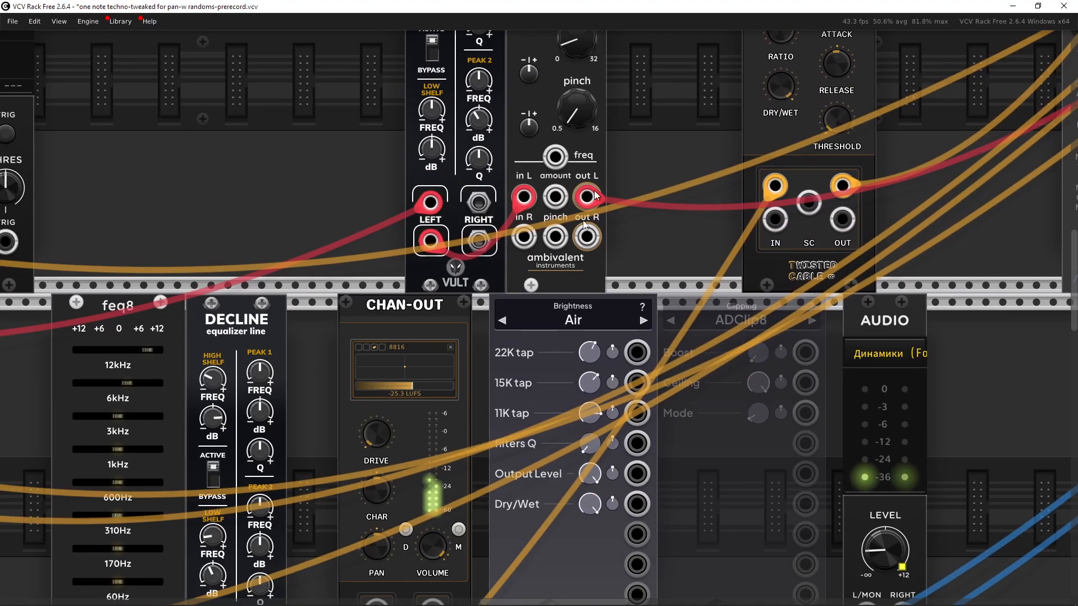
pyautogui.moveTo(505, 361); pyautogui.dragTo(547, 224)
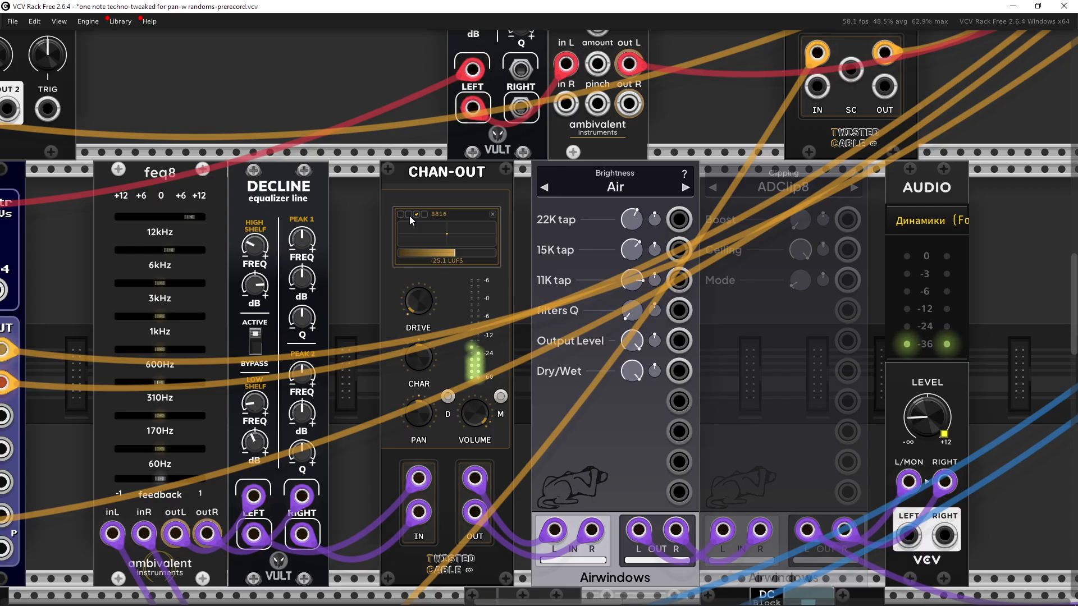
# Step: Pan around the output chain and select the Airwindows Brightness module to examine it
pyautogui.moveTo(684, 132); pyautogui.dragTo(663, 178)
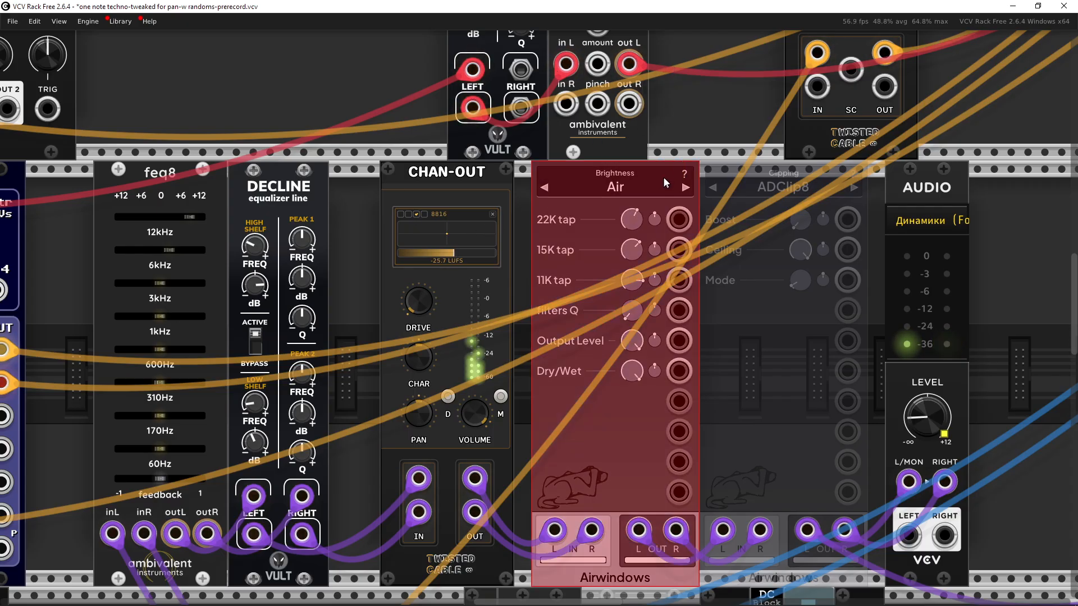
pyautogui.click(758, 123)
pyautogui.scroll(-4, 762, 121)
pyautogui.moveTo(980, 94); pyautogui.dragTo(458, 344)
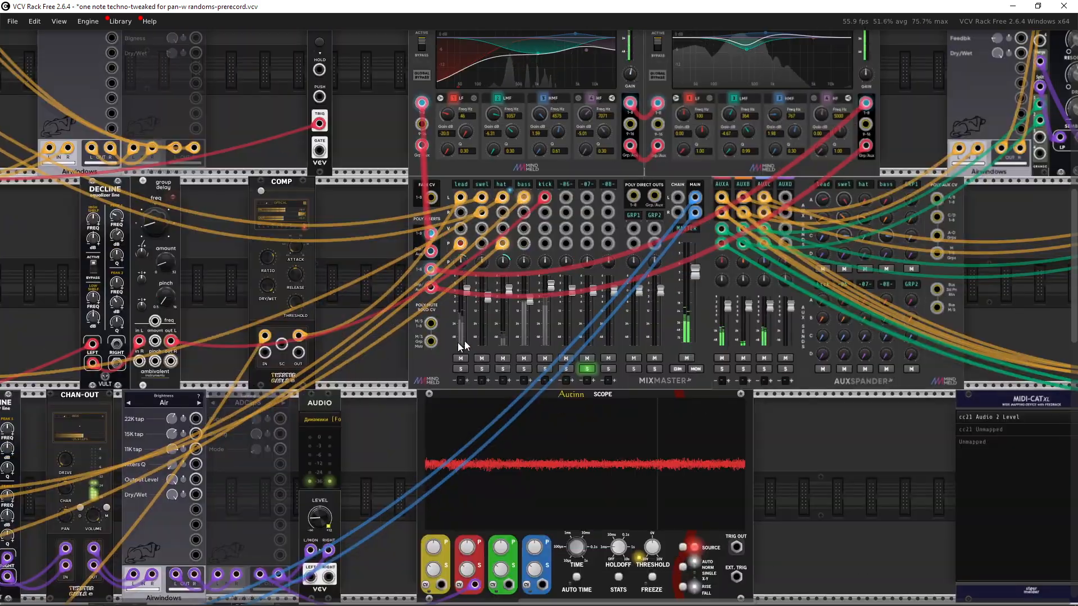
pyautogui.moveTo(218, 438); pyautogui.dragTo(519, 287)
pyautogui.scroll(3, 519, 286)
pyautogui.scroll(-3, 543, 265)
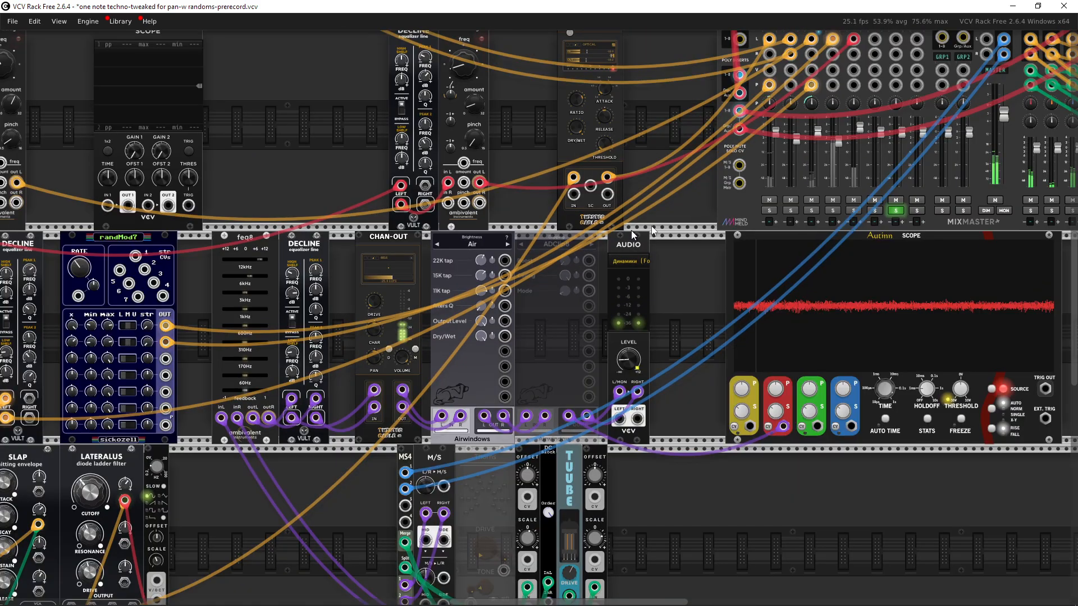
pyautogui.moveTo(631, 231); pyautogui.dragTo(466, 318)
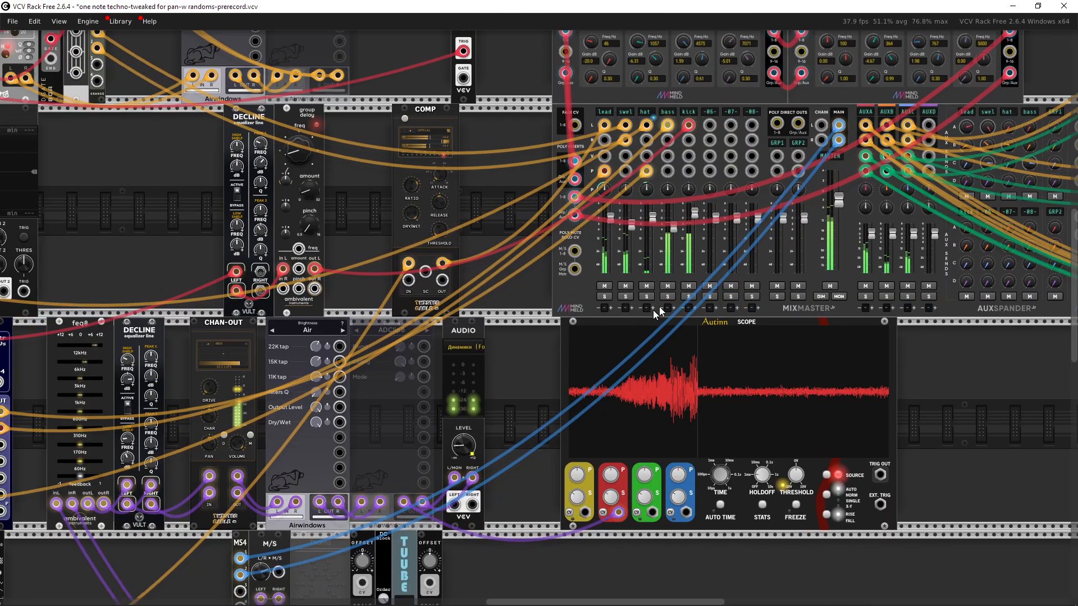
pyautogui.scroll(3, 112, 460)
pyautogui.moveTo(536, 433); pyautogui.dragTo(628, 327)
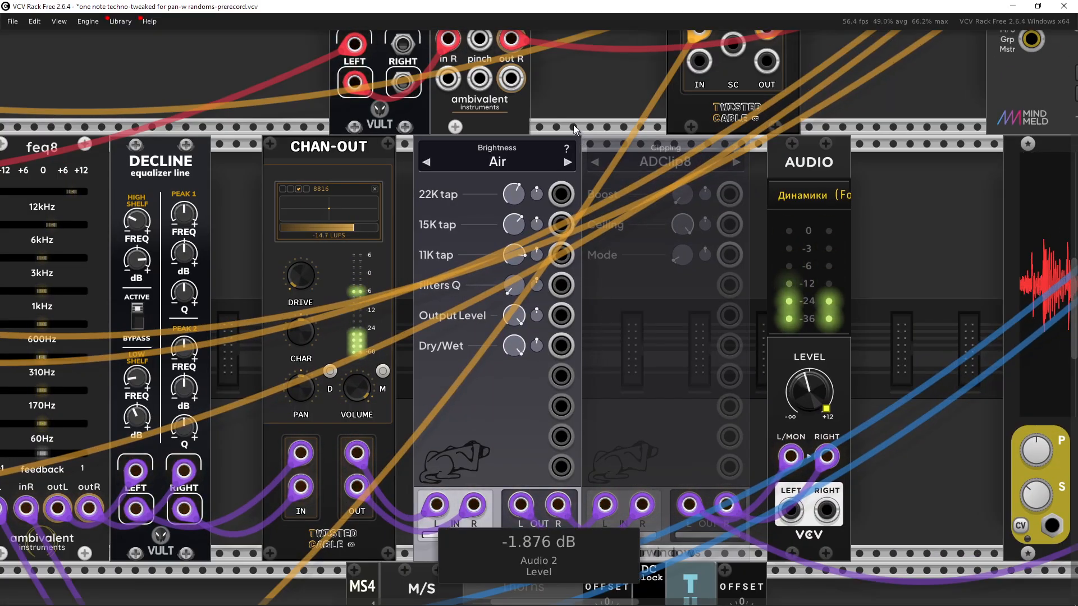
pyautogui.click(550, 161)
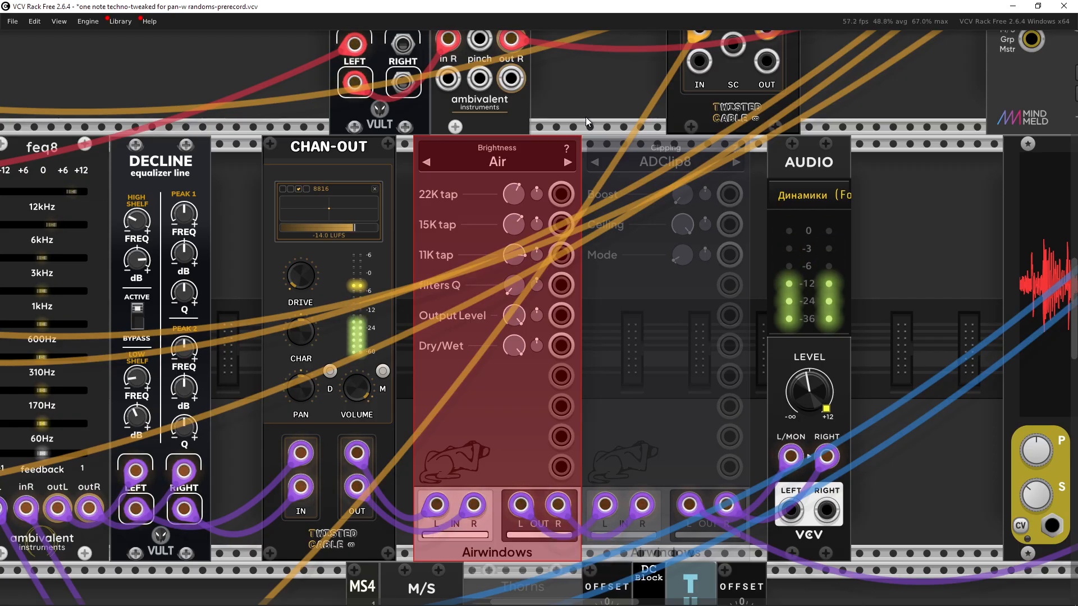
pyautogui.moveTo(585, 117); pyautogui.dragTo(665, 153)
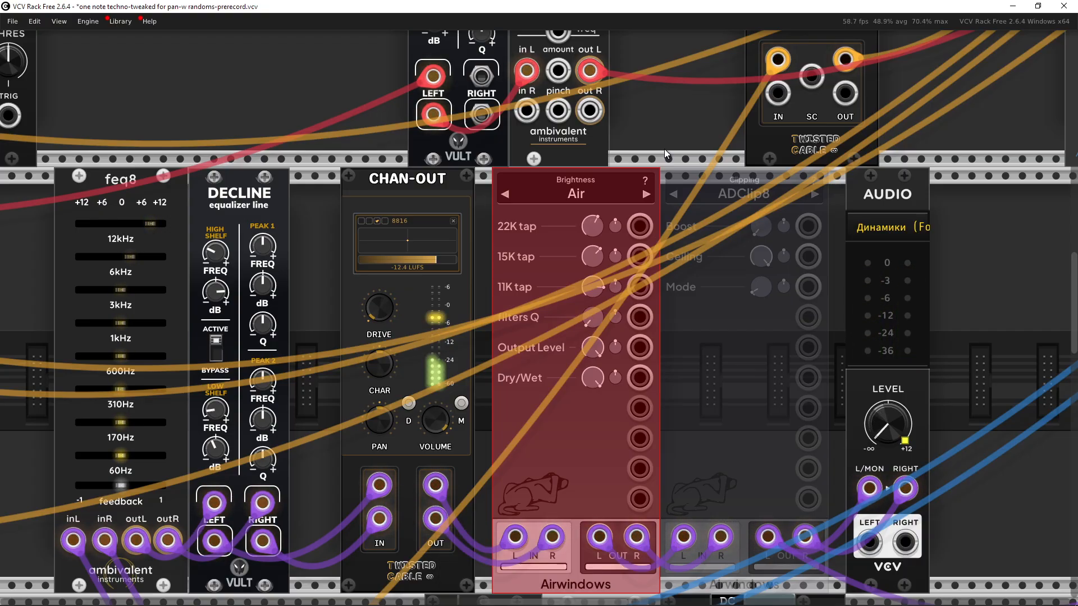
pyautogui.moveTo(665, 153); pyautogui.dragTo(644, 153)
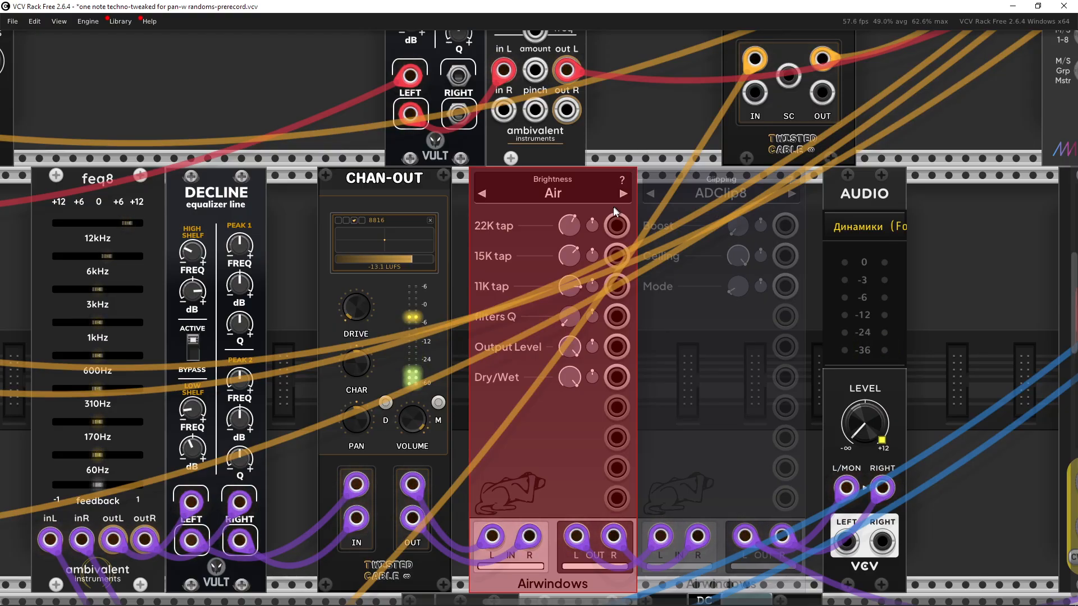
pyautogui.moveTo(621, 151); pyautogui.dragTo(645, 136)
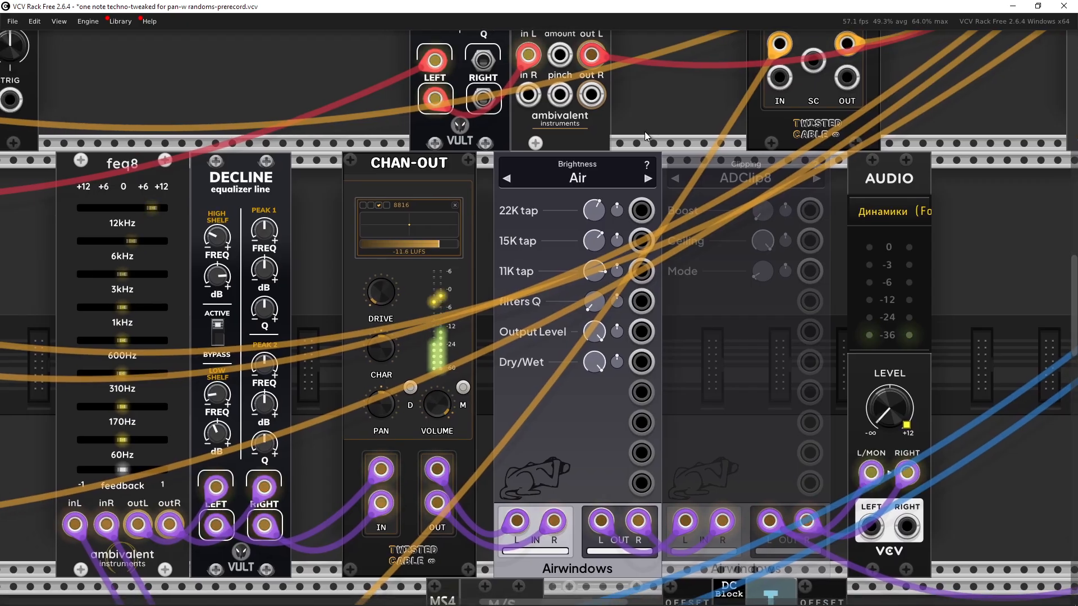
# Step: Browse the Airwindows effect selector, trying its search and the Brightness category list
pyautogui.click(576, 180)
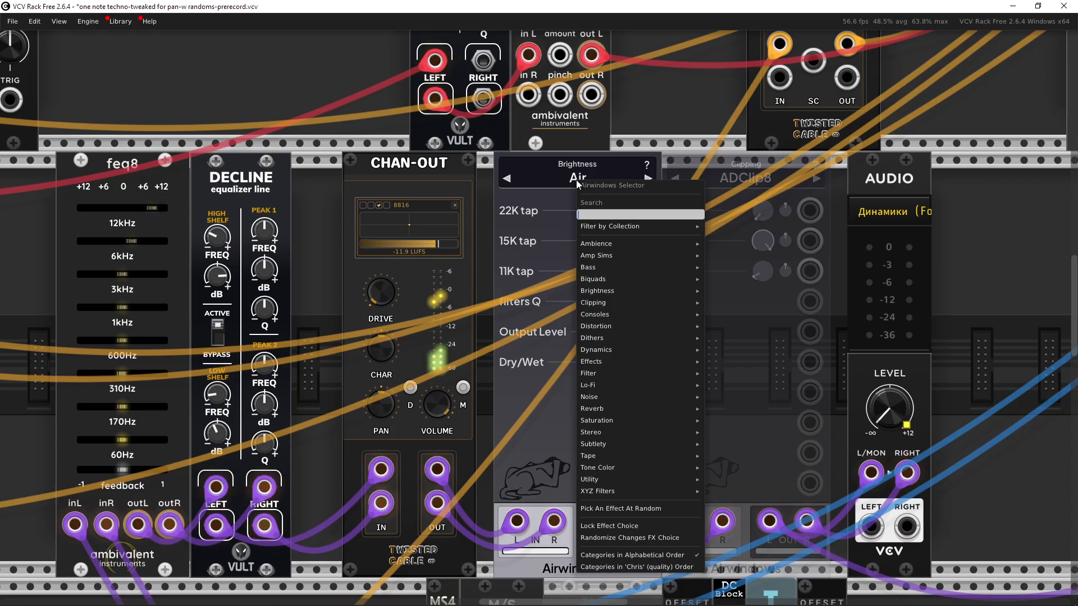
pyautogui.write('a')
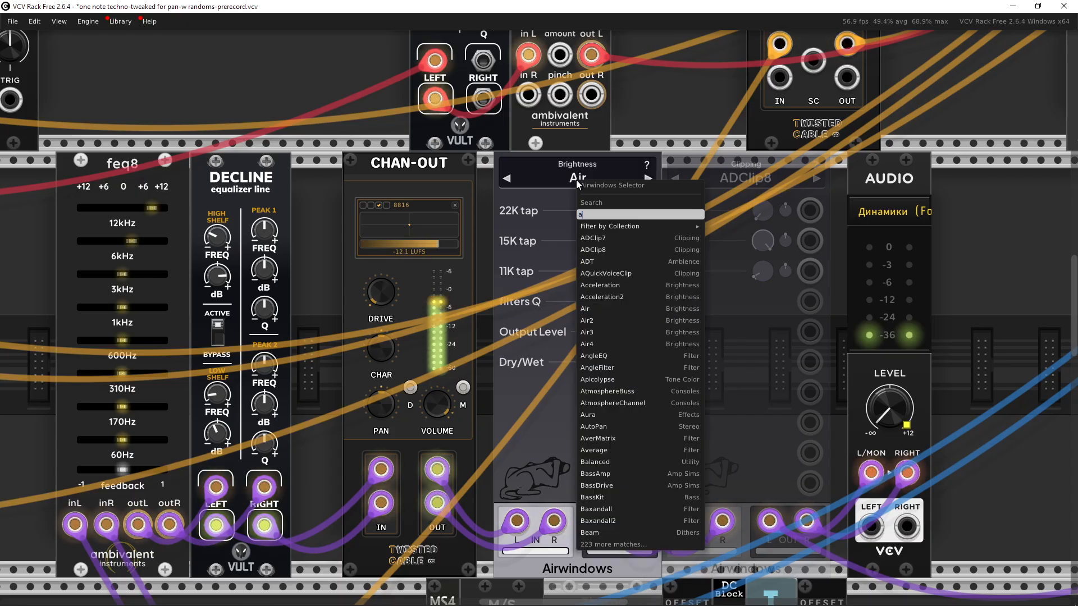
pyautogui.press('BackSpace')
pyautogui.moveTo(632, 283)
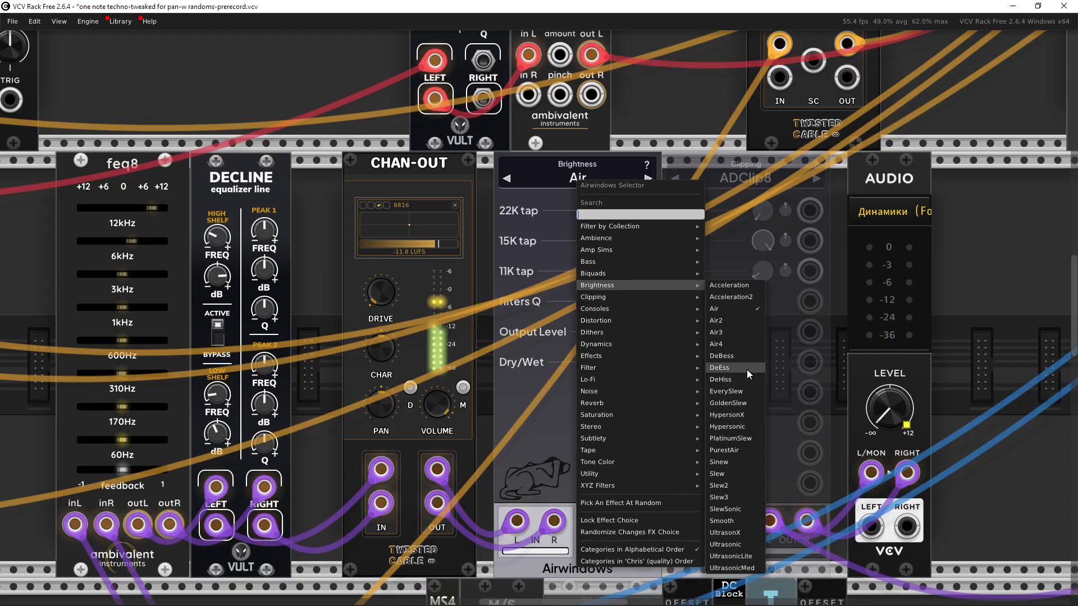
pyautogui.click(981, 295)
# Step: Pan across the rack to examine the two ambivalent group delay modules near the hi-hat and compressor
pyautogui.scroll(2, 921, 315)
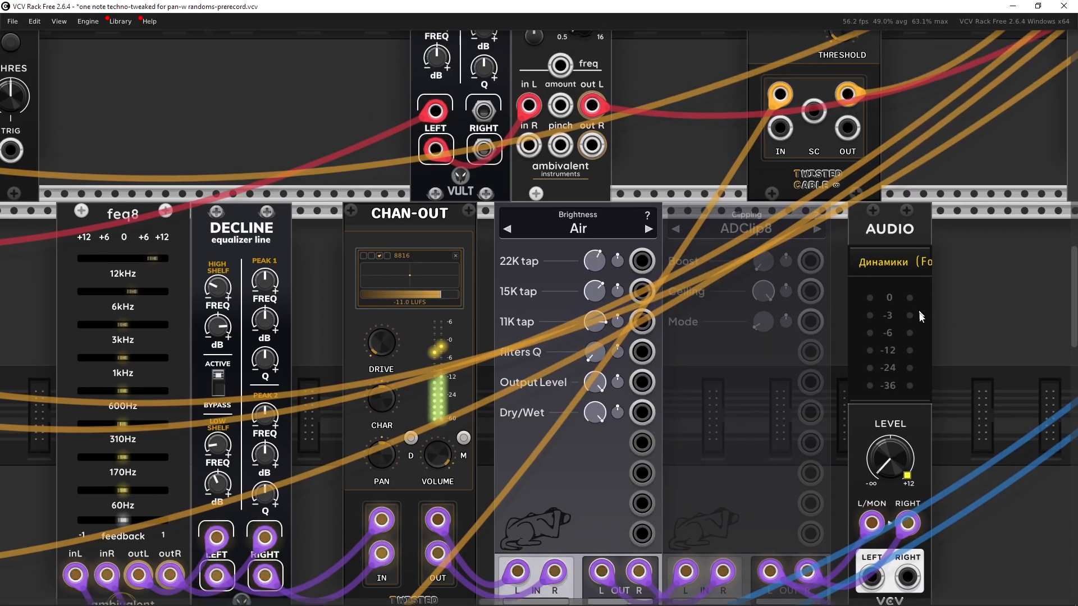
pyautogui.scroll(1, 920, 315)
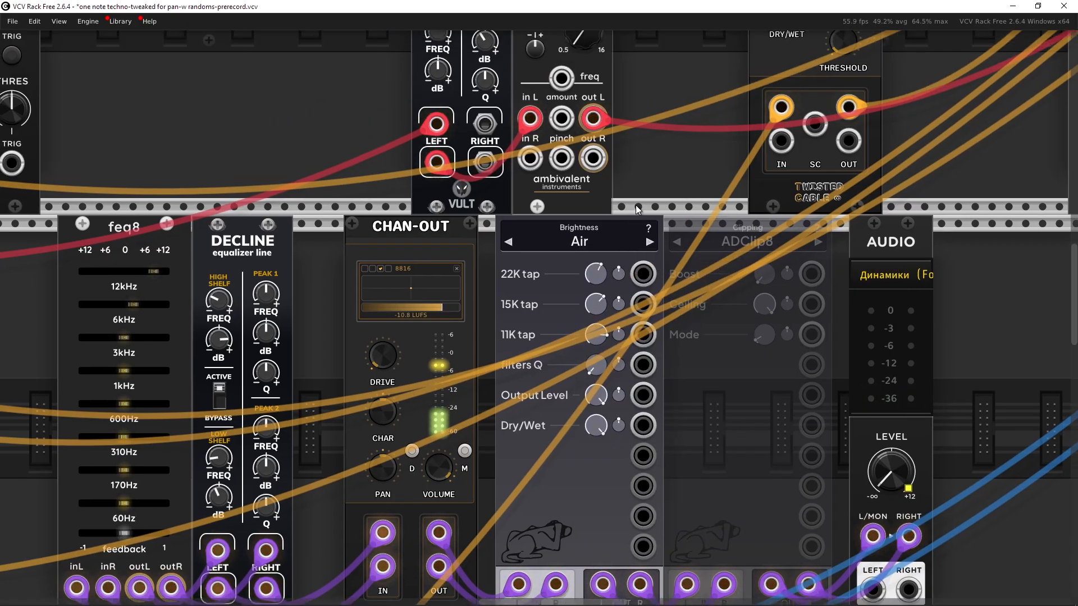
pyautogui.moveTo(638, 209); pyautogui.dragTo(598, 214)
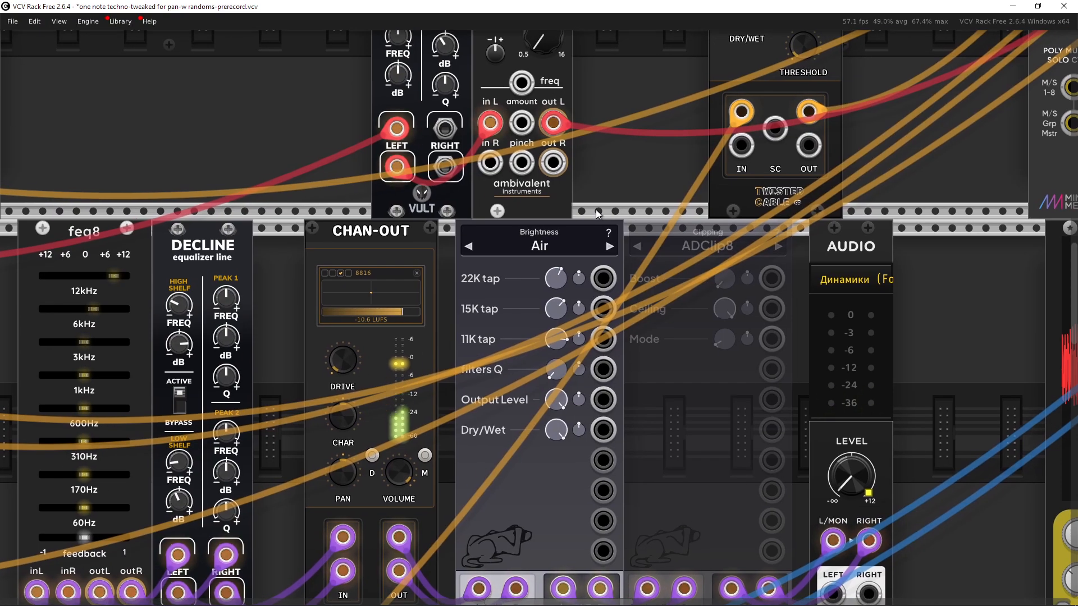
pyautogui.scroll(-4, 596, 211)
pyautogui.moveTo(576, 257); pyautogui.dragTo(422, 354)
pyautogui.moveTo(513, 335); pyautogui.dragTo(600, 366)
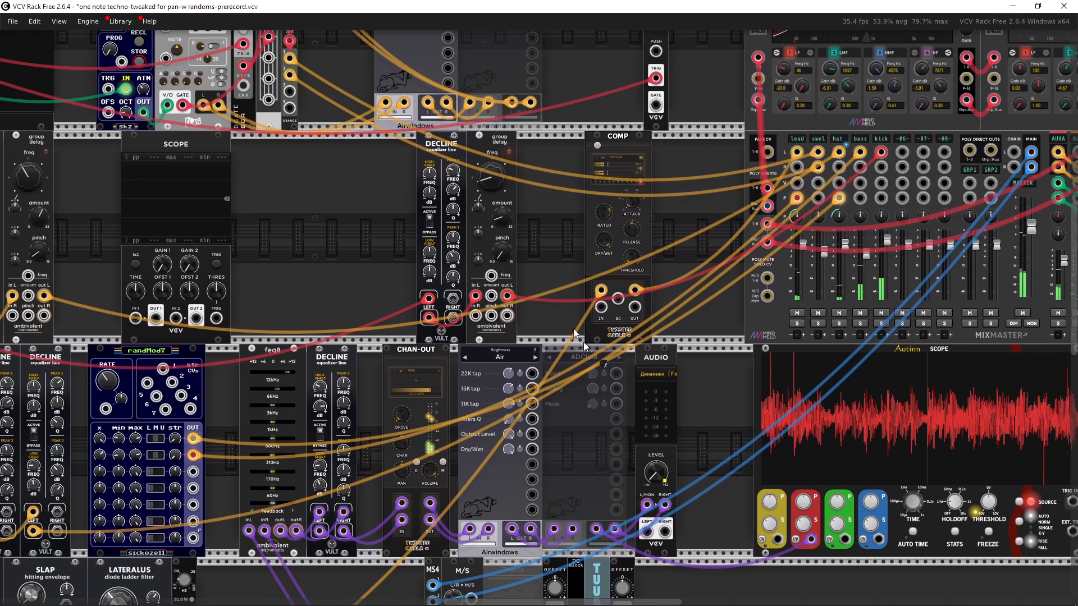
pyautogui.moveTo(284, 265); pyautogui.dragTo(690, 273)
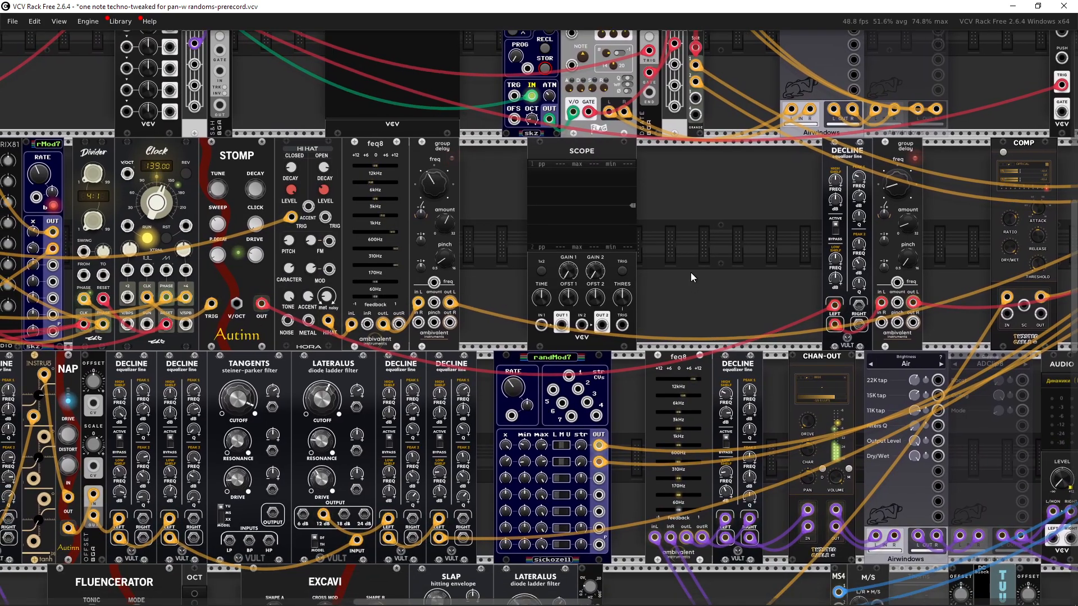
pyautogui.scroll(1, 498, 231)
pyautogui.moveTo(498, 230); pyautogui.dragTo(598, 130)
pyautogui.moveTo(579, 182); pyautogui.dragTo(560, 325)
pyautogui.scroll(2, 560, 326)
pyautogui.moveTo(566, 287); pyautogui.dragTo(579, 323)
pyautogui.moveTo(575, 264); pyautogui.dragTo(523, 224)
pyautogui.click(586, 237)
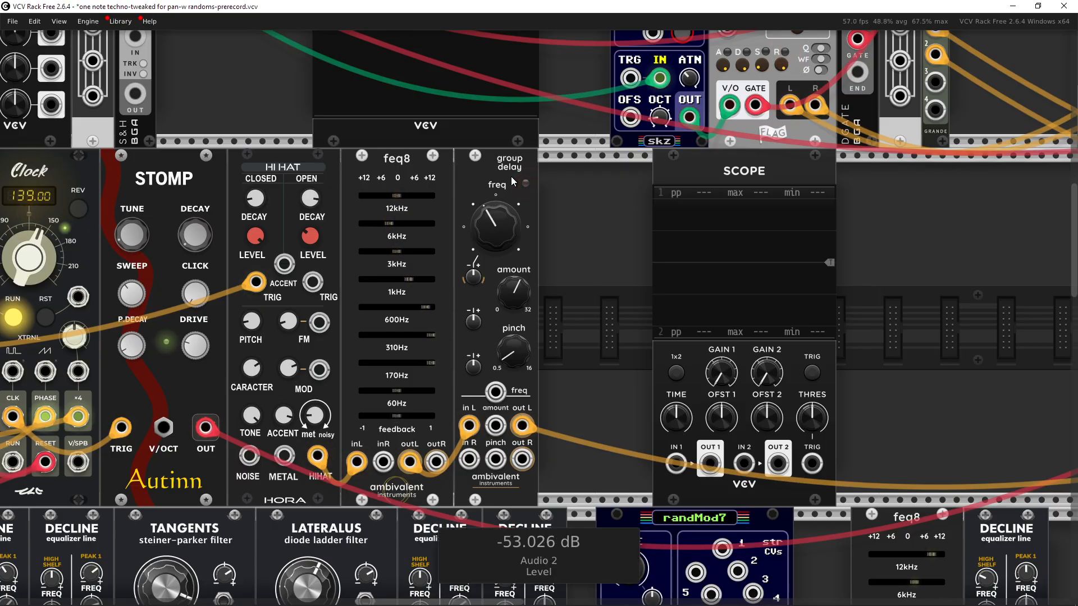
# Step: Bypass both ambivalent group delay modules to audition the patch without them
pyautogui.moveTo(586, 206); pyautogui.dragTo(302, 266)
pyautogui.moveTo(510, 260); pyautogui.dragTo(406, 254)
pyautogui.hotkey('ctrl', 'e')
pyautogui.moveTo(1029, 311); pyautogui.dragTo(963, 323)
pyautogui.hotkey('ctrl', 'e')
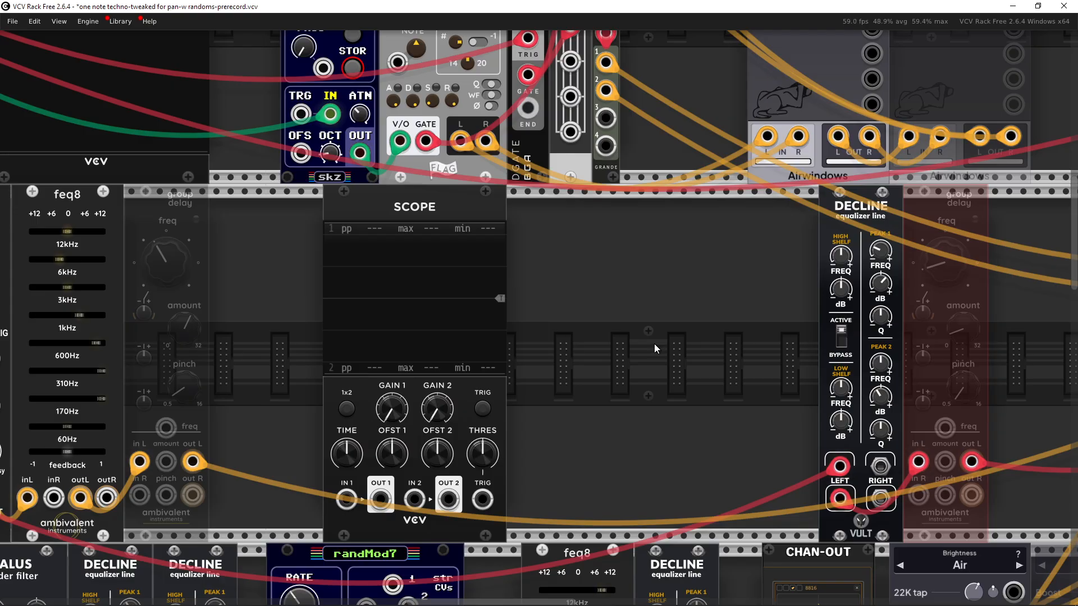
# Step: Re-enable both ambivalent group delay modules
pyautogui.moveTo(654, 343)
pyautogui.mouseDown()
pyautogui.moveTo(672, 344)
pyautogui.moveTo(638, 330)
pyautogui.moveTo(657, 325)
pyautogui.mouseUp()
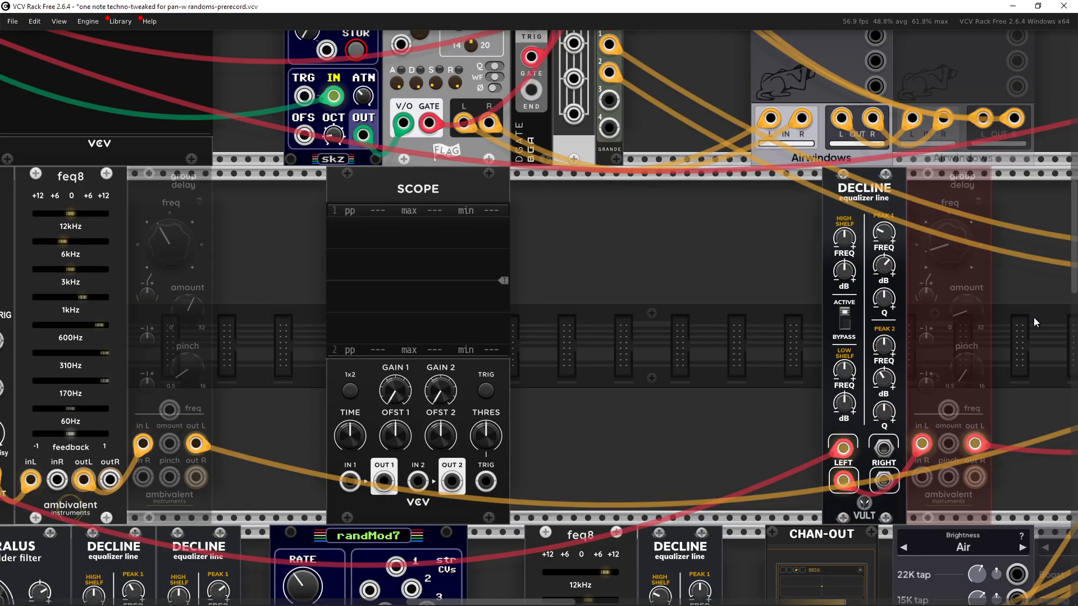
pyautogui.moveTo(1034, 318); pyautogui.dragTo(968, 310)
pyautogui.hotkey('ctrl', 'e')
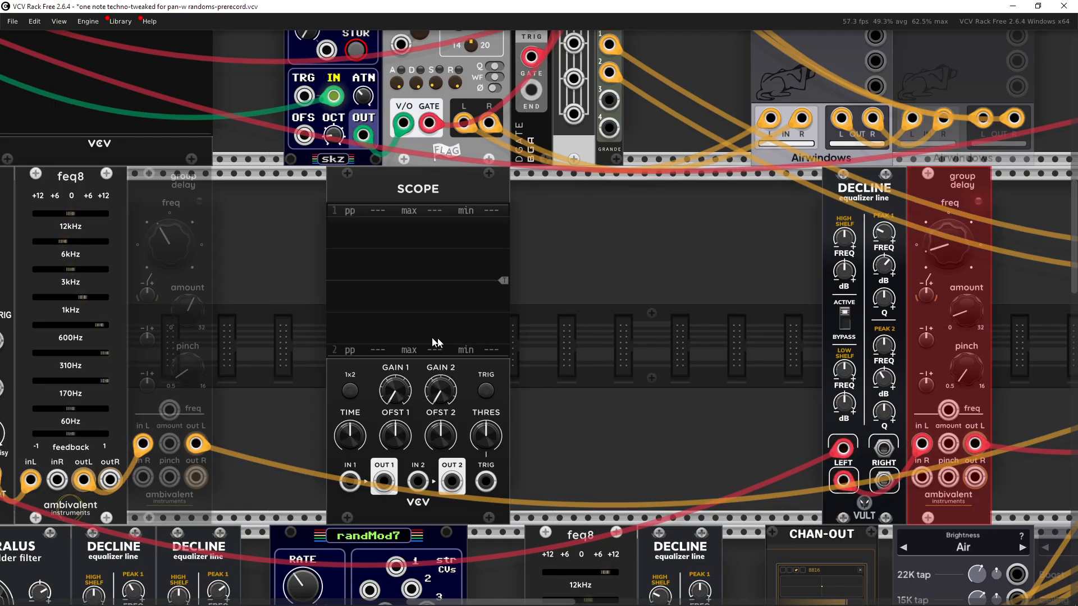
pyautogui.moveTo(253, 311); pyautogui.dragTo(188, 311)
pyautogui.hotkey('ctrl', 'e')
pyautogui.click(664, 345)
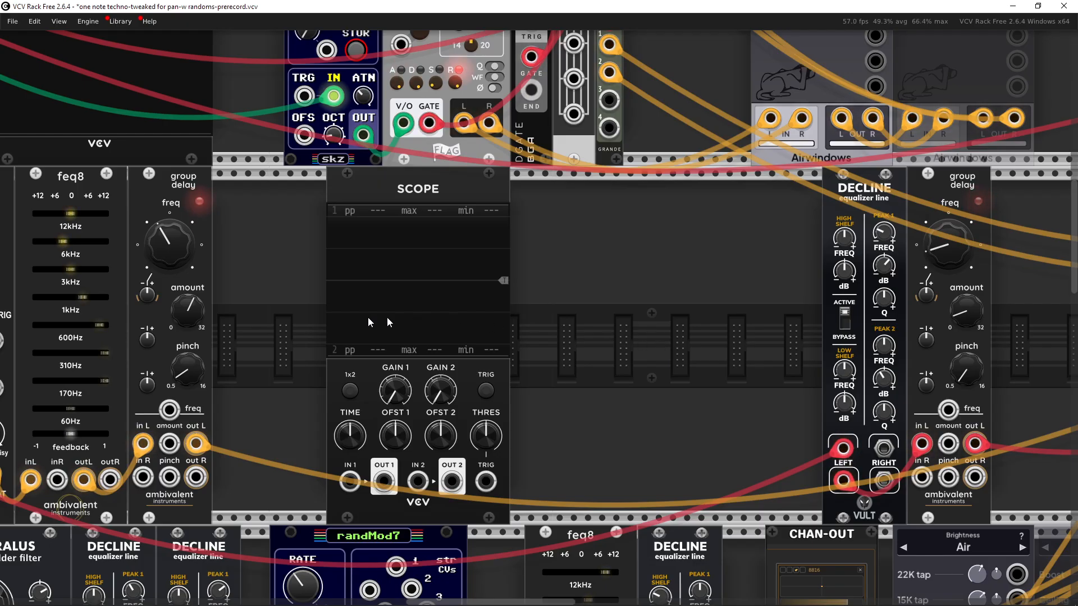
# Step: Pan and zoom across the rack to examine the COMP compressor and the mixer channels
pyautogui.moveTo(284, 289); pyautogui.dragTo(304, 282)
pyautogui.moveTo(311, 278); pyautogui.dragTo(365, 232)
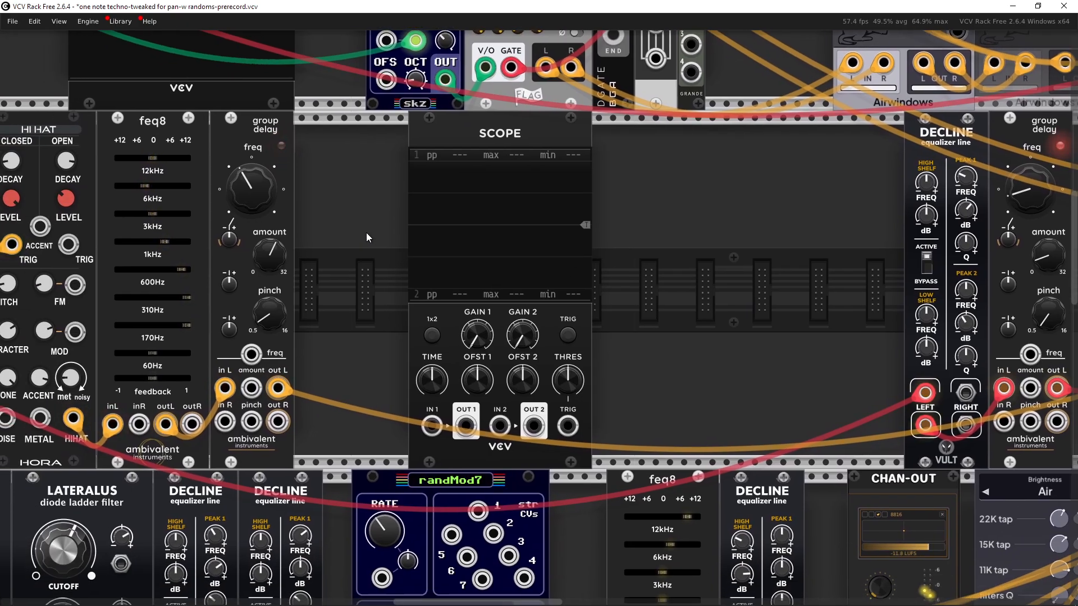
pyautogui.scroll(-4, 624, 319)
pyautogui.moveTo(628, 337); pyautogui.dragTo(390, 294)
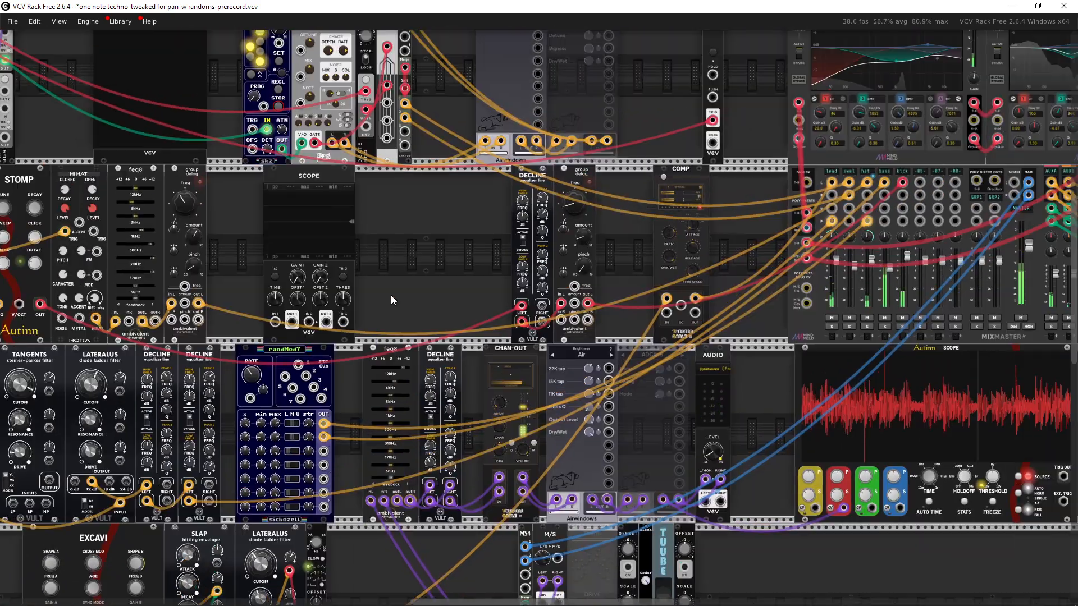
pyautogui.scroll(4, 629, 281)
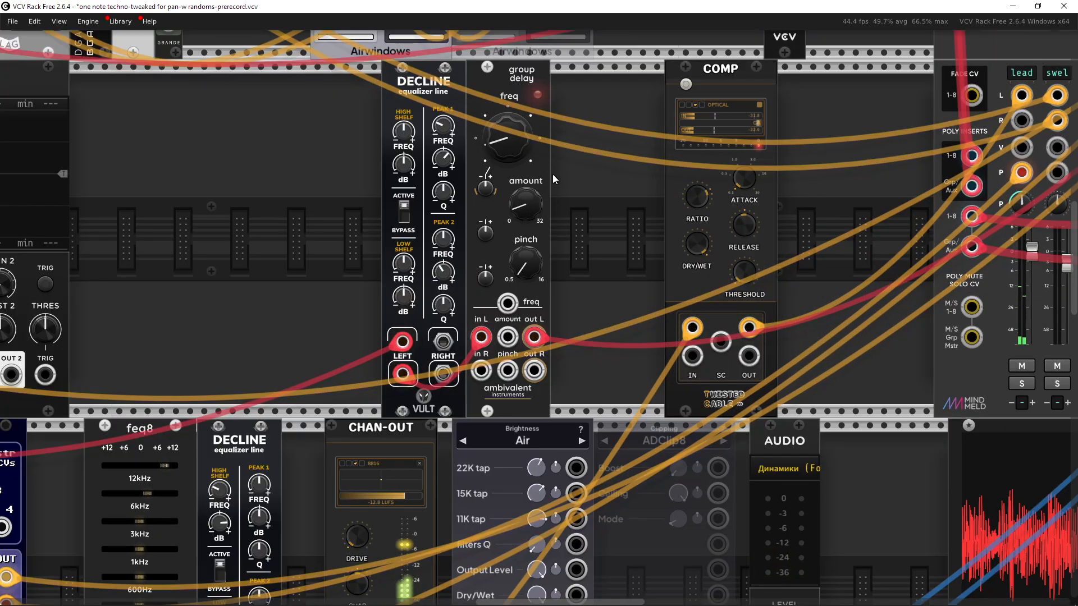
pyautogui.moveTo(601, 236); pyautogui.dragTo(459, 309)
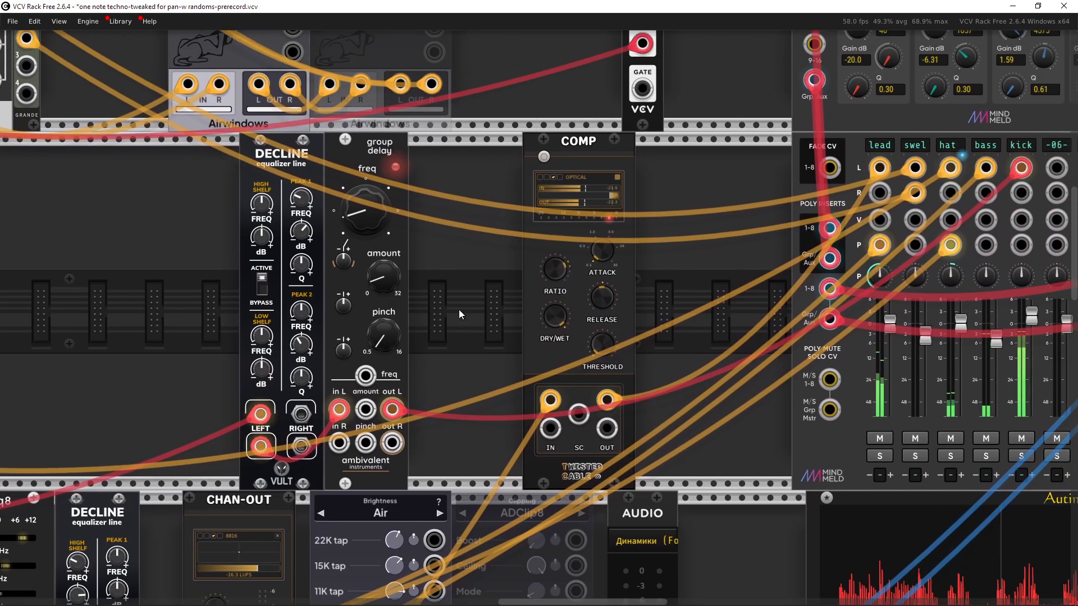
pyautogui.scroll(-2, 459, 309)
pyautogui.moveTo(459, 309); pyautogui.dragTo(612, 210)
pyautogui.scroll(-2, 494, 400)
pyautogui.moveTo(462, 508); pyautogui.dragTo(460, 504)
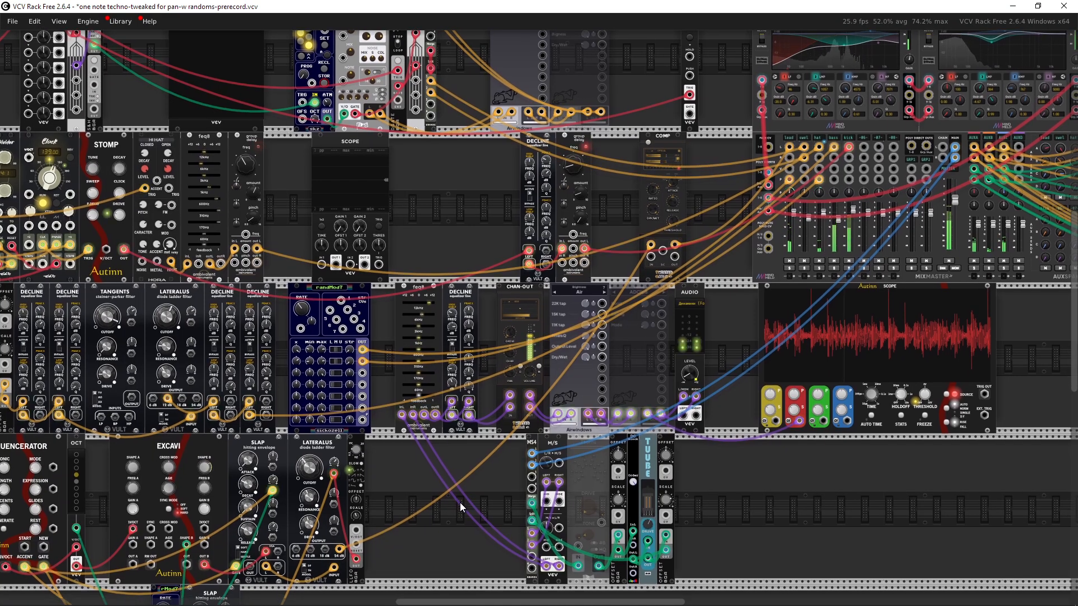
# Step: Zoom out to survey the whole patch across all rack rows
pyautogui.moveTo(744, 520); pyautogui.dragTo(706, 508)
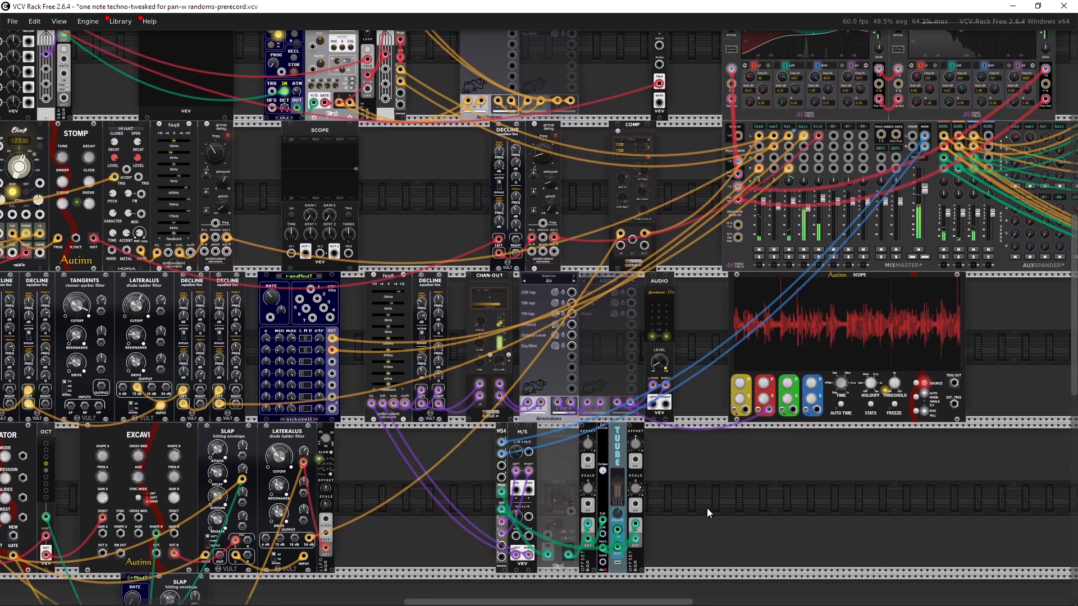
pyautogui.moveTo(741, 395); pyautogui.dragTo(497, 378)
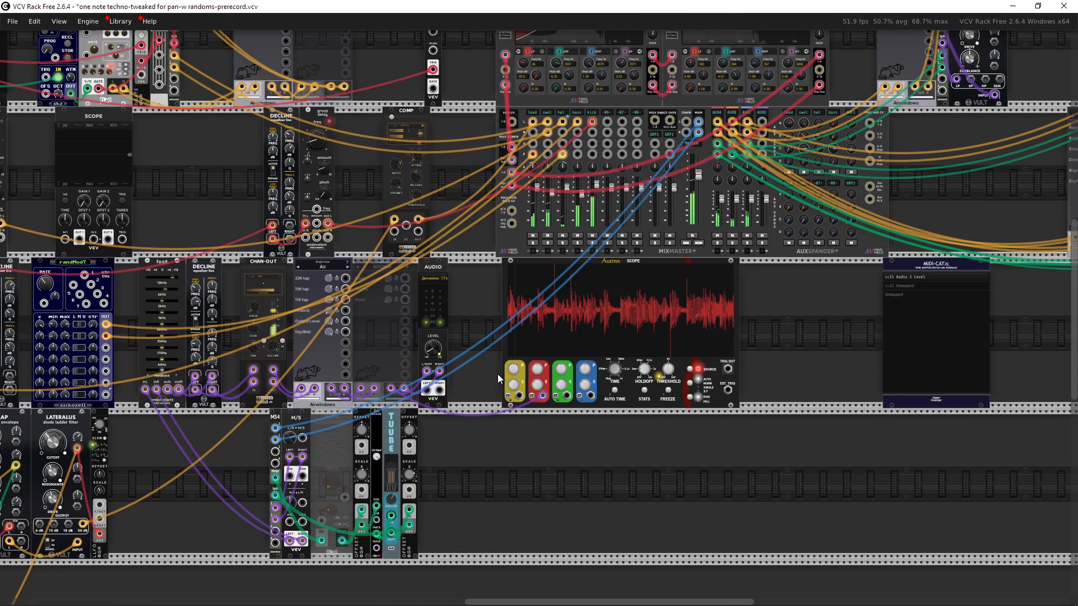
pyautogui.scroll(3, 564, 339)
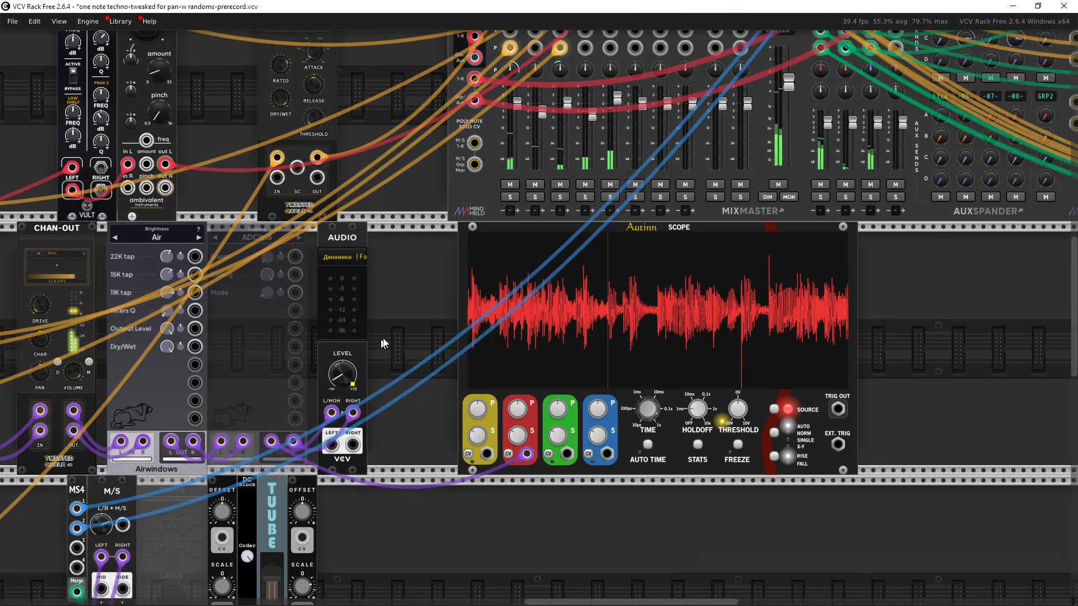
pyautogui.hscroll(-5, 539, 337)
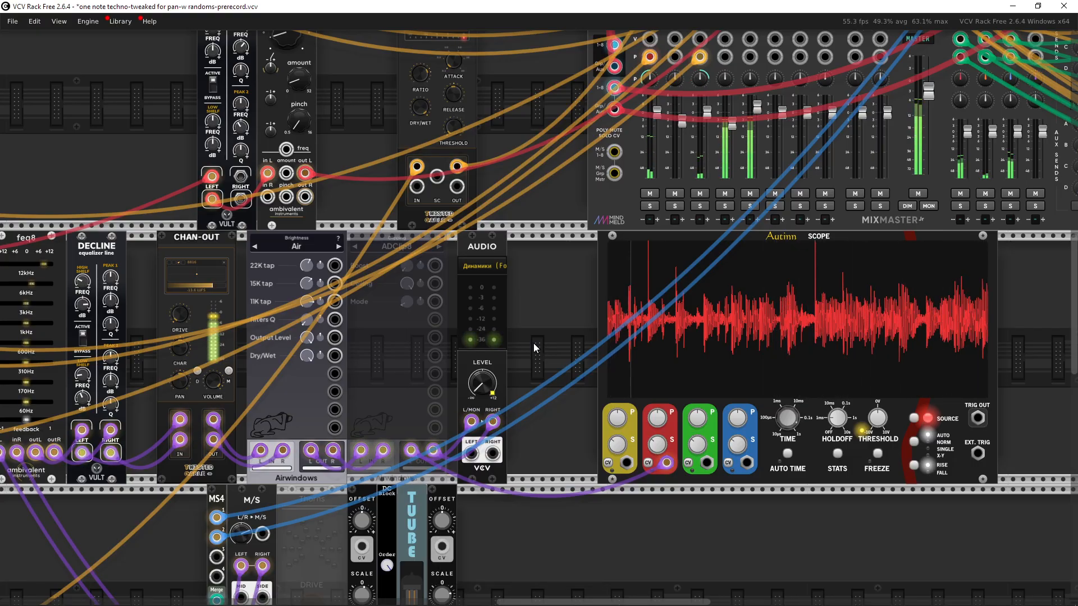
pyautogui.scroll(-3, 557, 331)
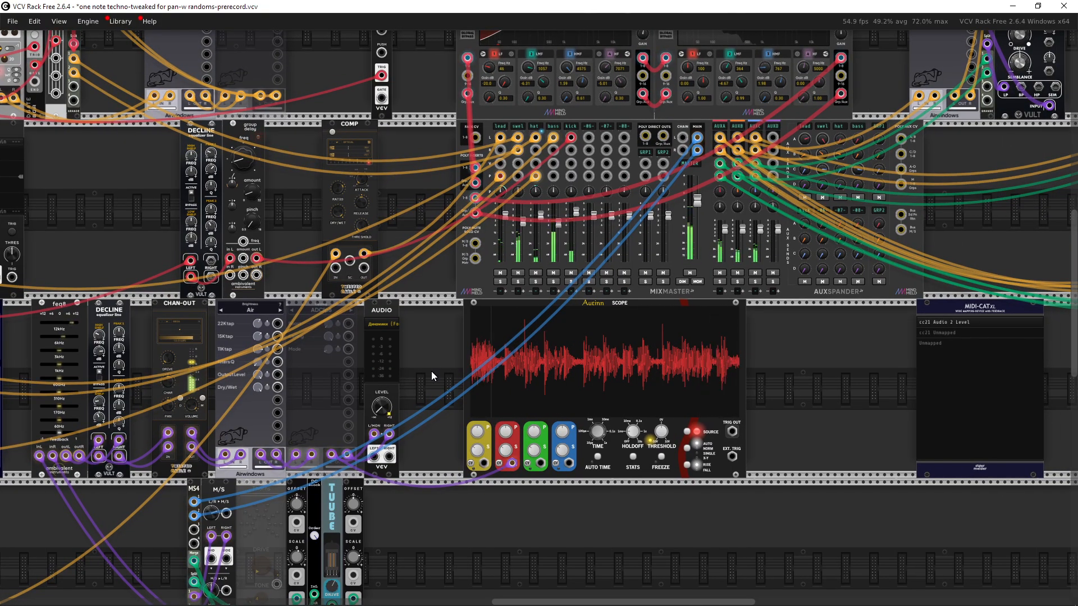
pyautogui.scroll(-4, 463, 358)
pyautogui.moveTo(463, 362); pyautogui.dragTo(627, 420)
pyautogui.moveTo(484, 480); pyautogui.dragTo(605, 389)
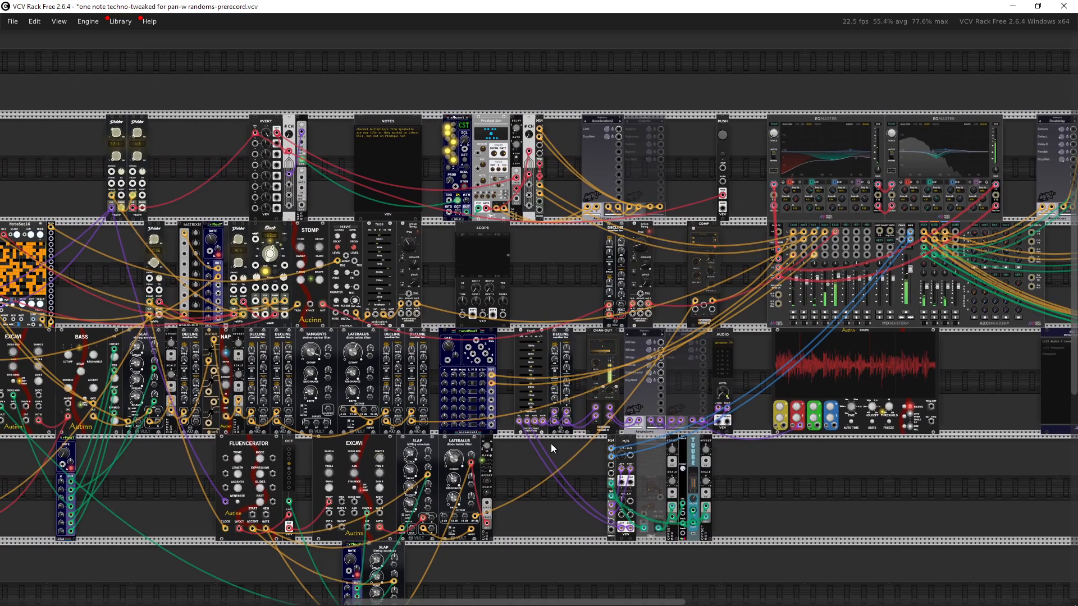
pyautogui.moveTo(550, 447); pyautogui.dragTo(490, 417)
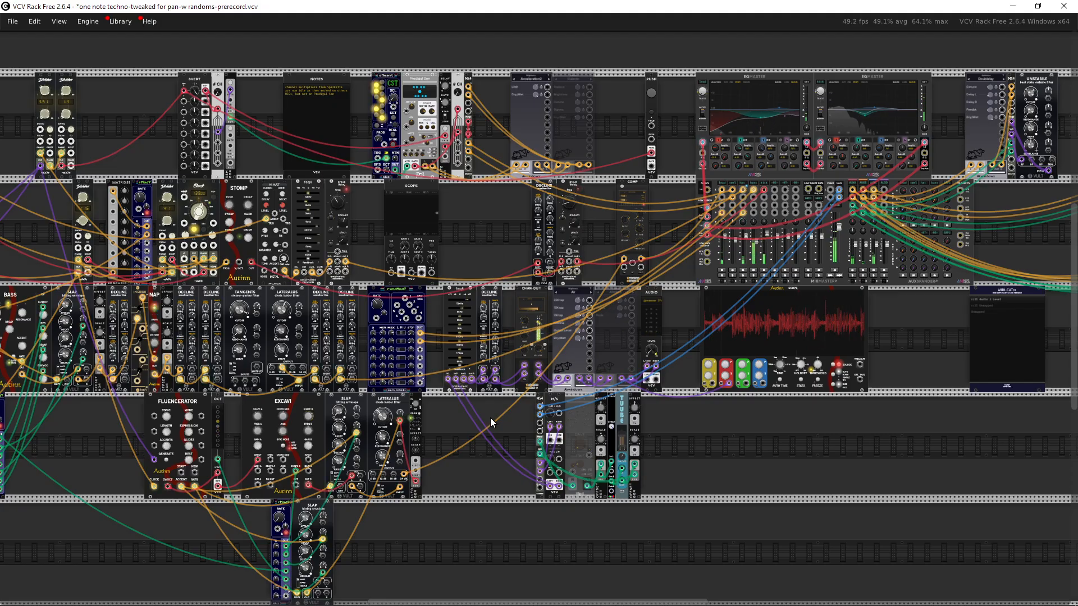
pyautogui.moveTo(490, 417); pyautogui.dragTo(432, 430)
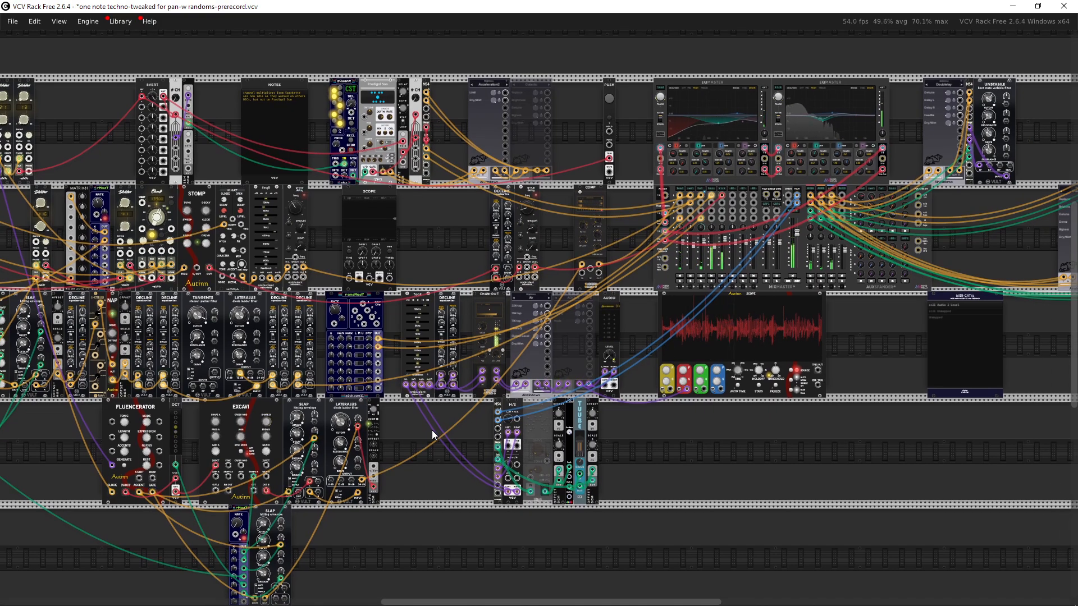
# Step: Pan and zoom across the rack to examine the Clock, Divider, STOMP and hi-hat modules
pyautogui.scroll(4, 643, 360)
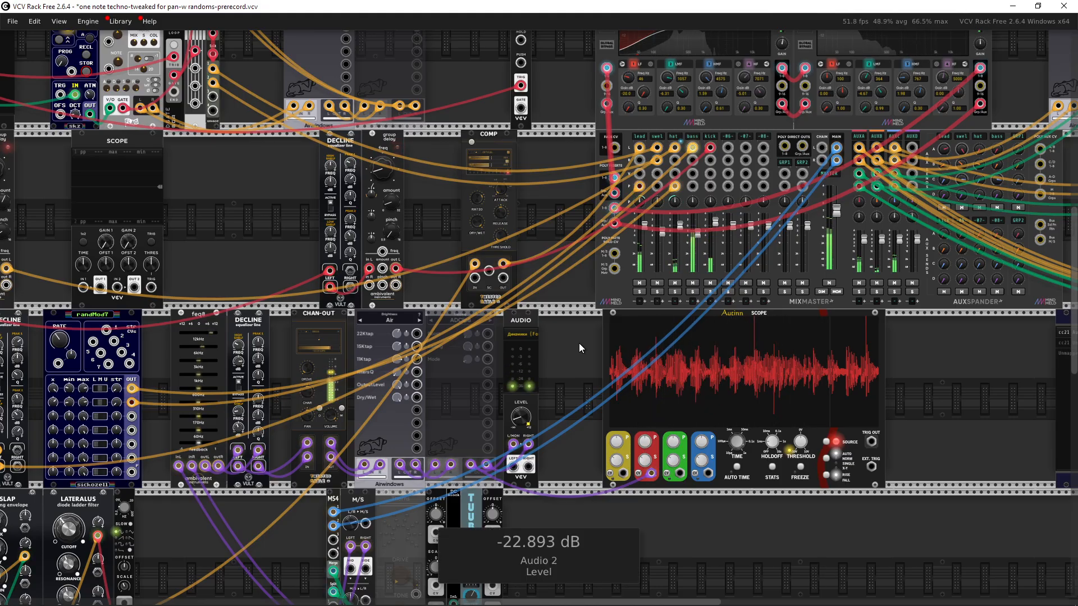
pyautogui.scroll(-4, 486, 382)
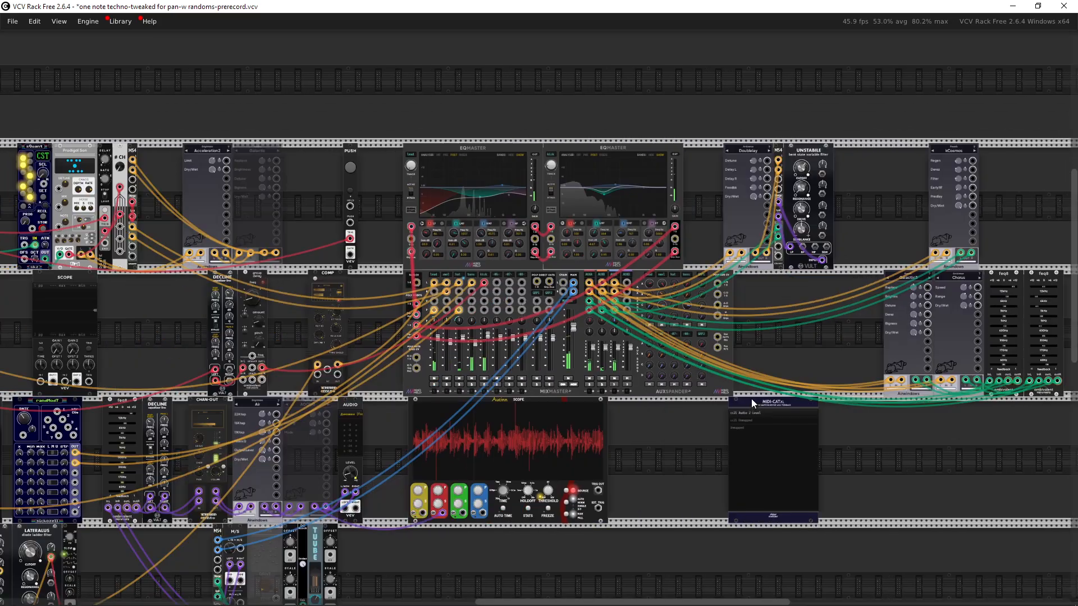
pyautogui.moveTo(751, 398); pyautogui.dragTo(828, 386)
pyautogui.moveTo(365, 395); pyautogui.dragTo(746, 398)
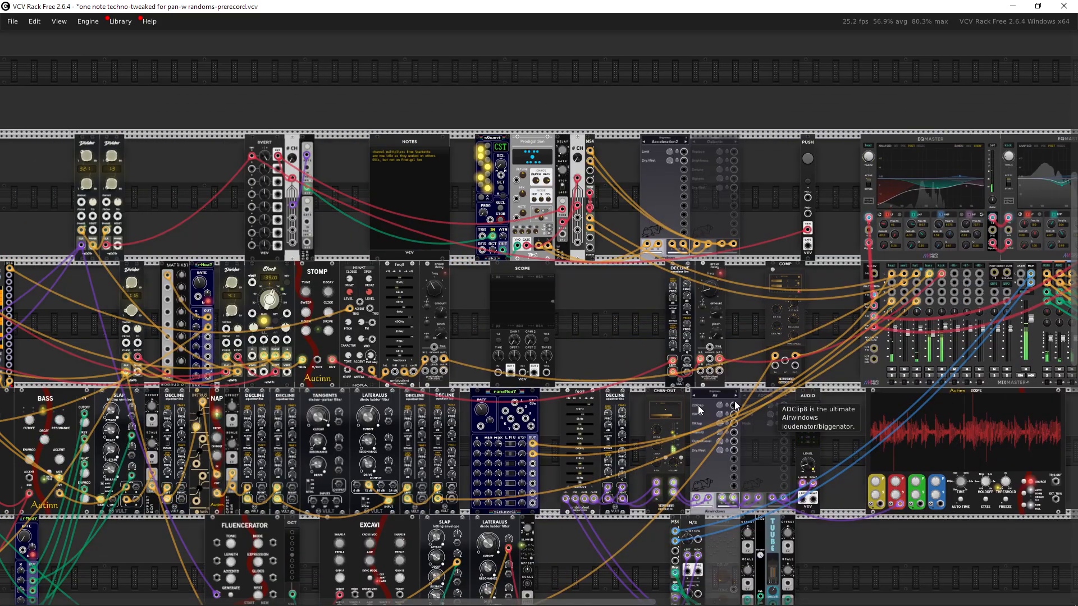
pyautogui.moveTo(428, 428)
pyautogui.mouseDown()
pyautogui.moveTo(724, 391)
pyautogui.moveTo(709, 295)
pyautogui.mouseUp()
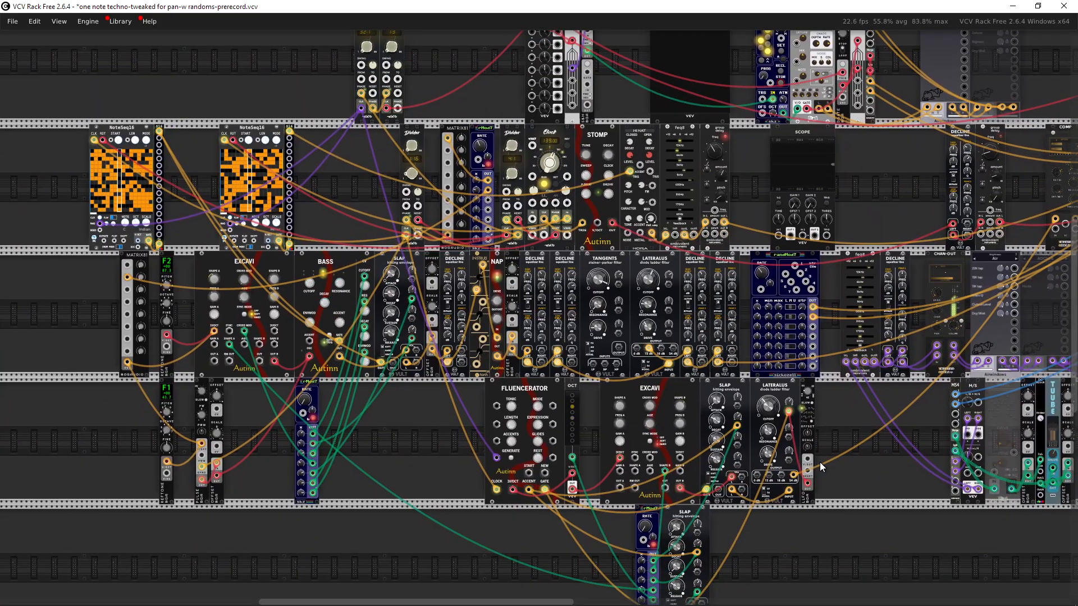
pyautogui.moveTo(837, 434); pyautogui.dragTo(698, 484)
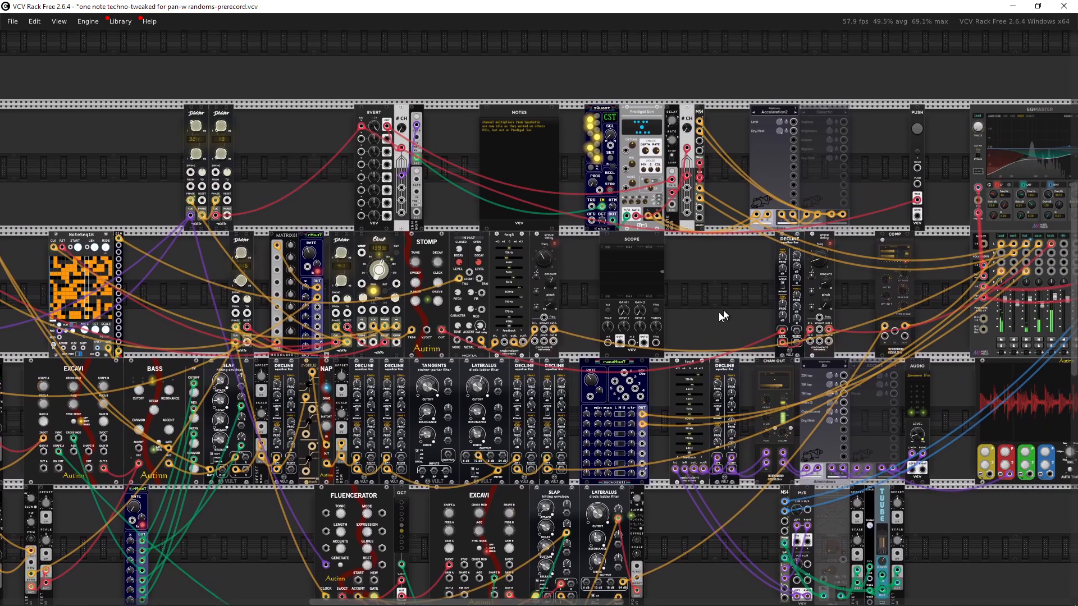
pyautogui.moveTo(718, 313); pyautogui.dragTo(781, 432)
pyautogui.scroll(4, 522, 422)
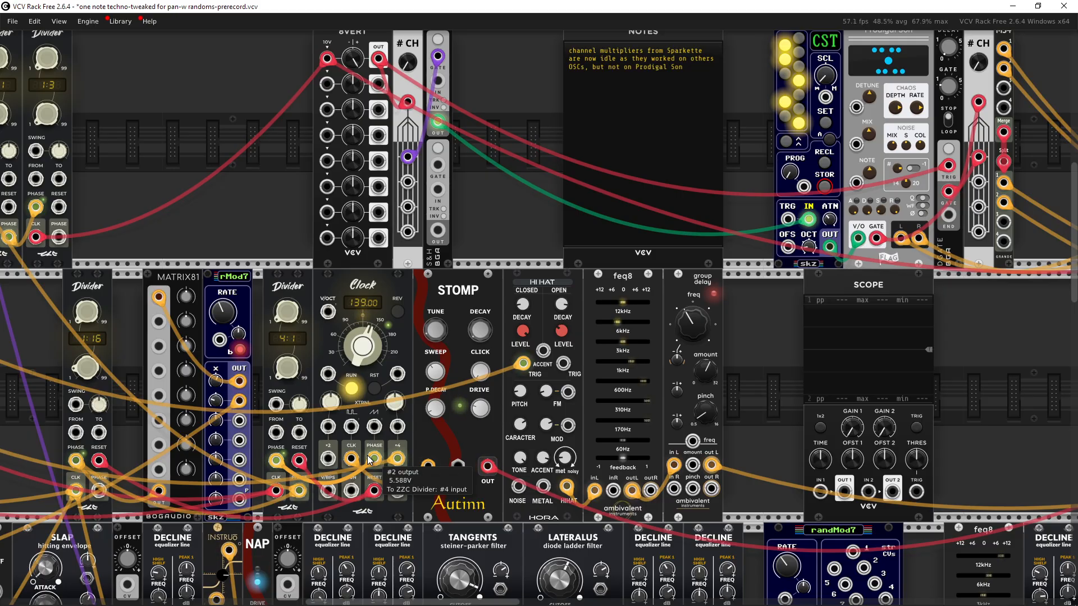
pyautogui.moveTo(388, 456); pyautogui.dragTo(719, 379)
pyautogui.moveTo(280, 352); pyautogui.dragTo(308, 316)
pyautogui.moveTo(857, 327); pyautogui.dragTo(740, 350)
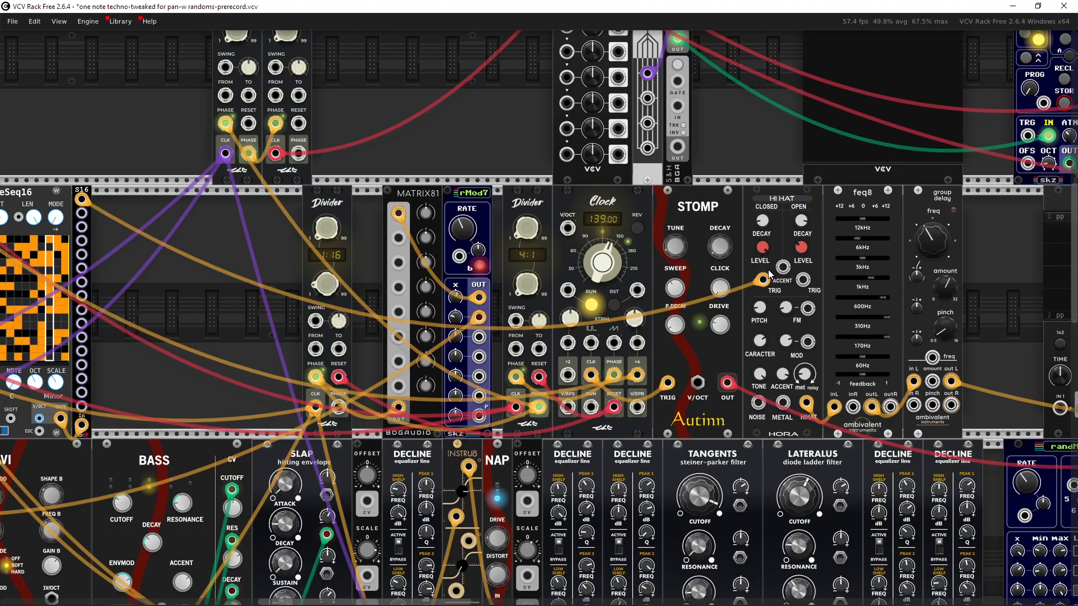
pyautogui.moveTo(771, 282)
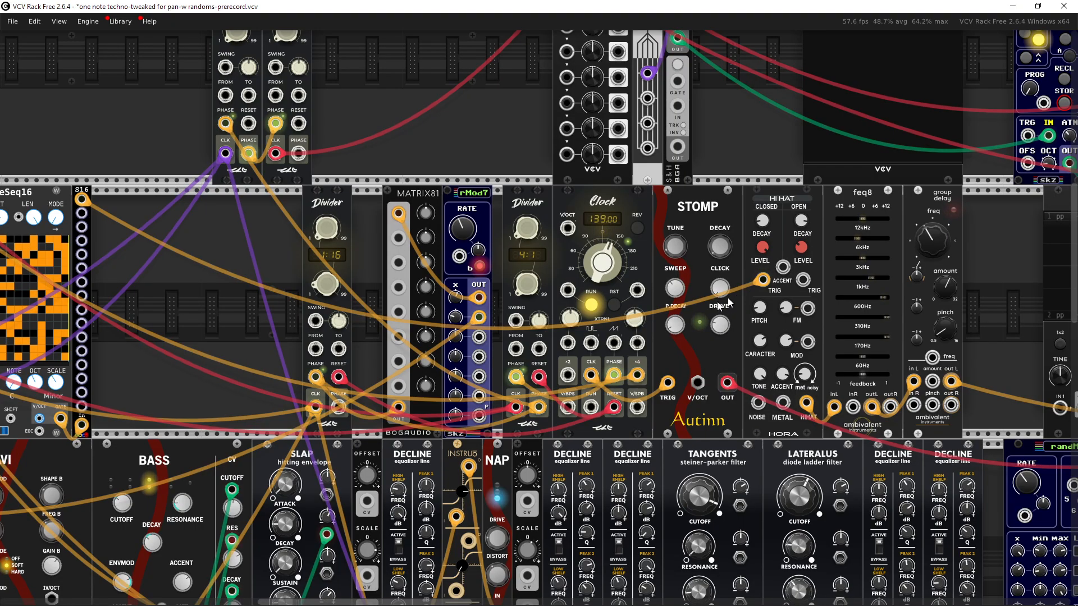
pyautogui.moveTo(82, 199)
pyautogui.moveTo(82, 198); pyautogui.dragTo(637, 374)
pyautogui.moveTo(709, 355); pyautogui.dragTo(639, 355)
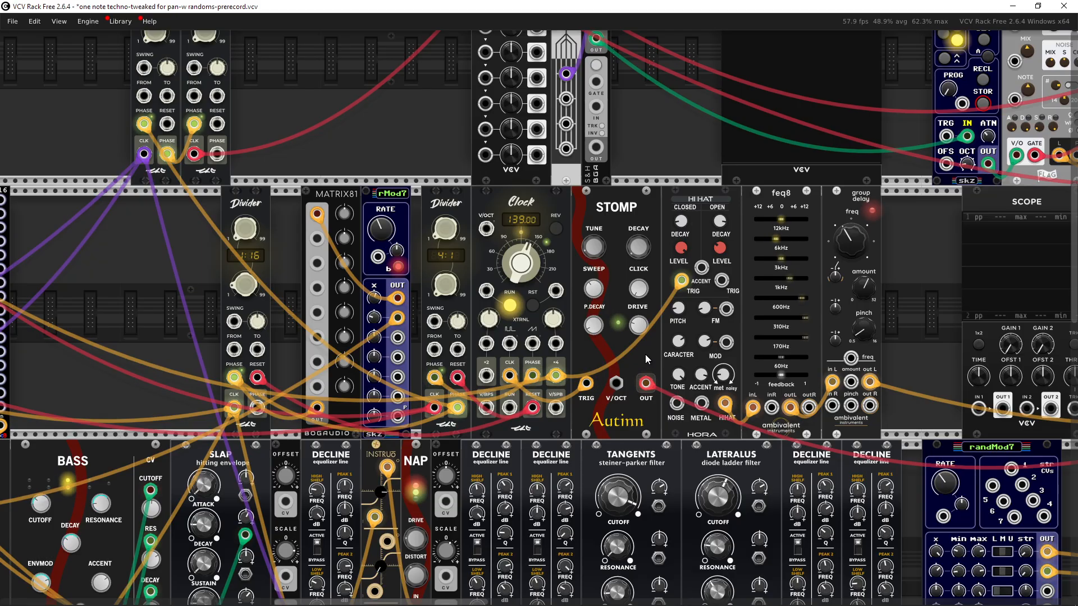
pyautogui.hotkey('ctrl', 'z')
# Step: Search the module library for a phasor sequencer module, closing the browser without adding one
pyautogui.scroll(-3, 644, 355)
pyautogui.scroll(3, 521, 325)
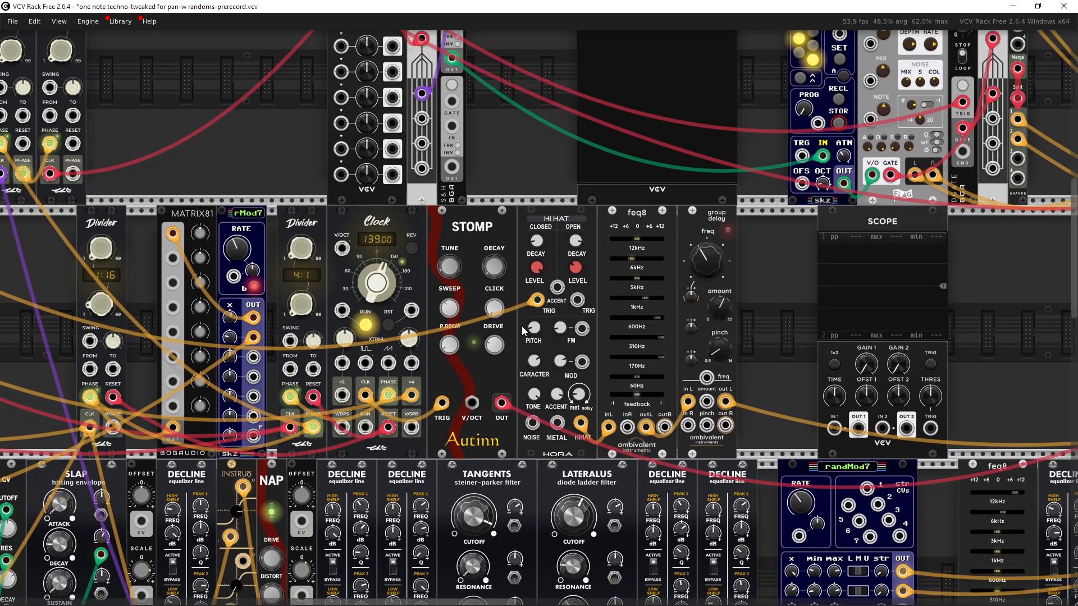
pyautogui.scroll(-5, 645, 393)
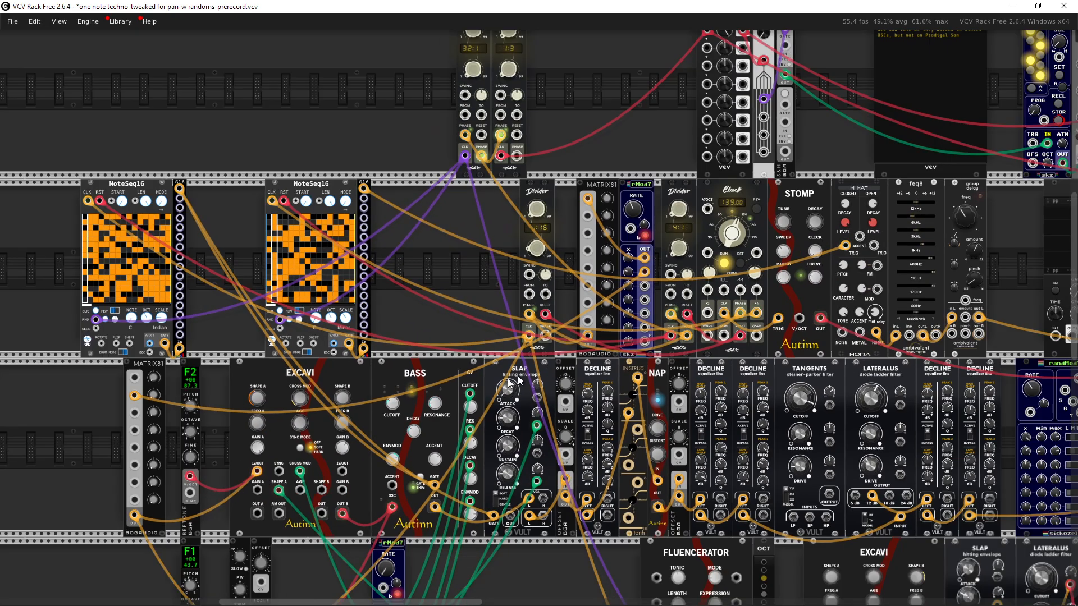
pyautogui.scroll(4, 522, 373)
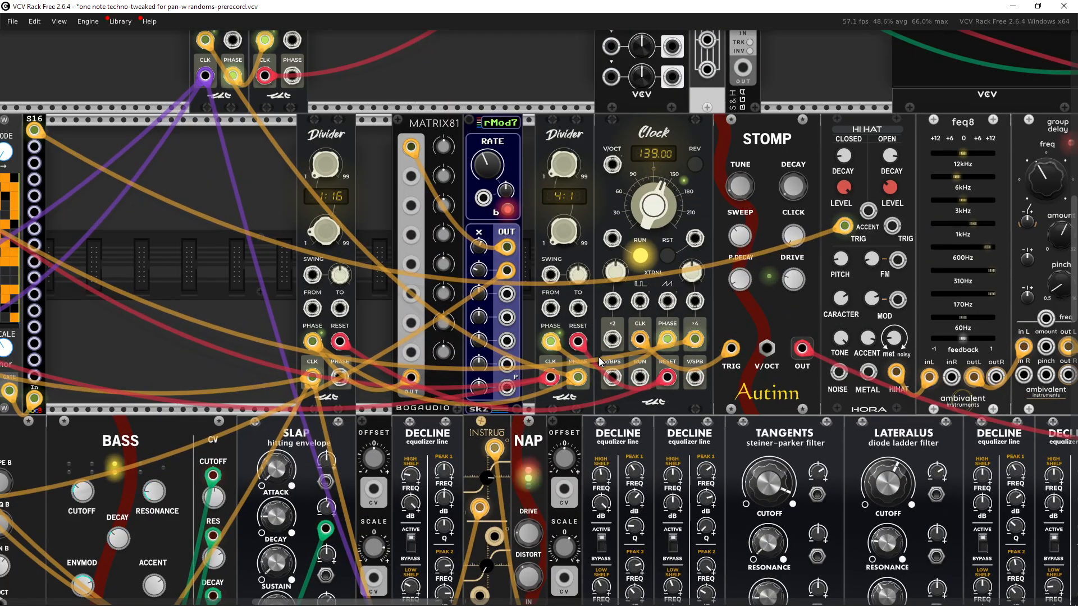
pyautogui.scroll(-3, 494, 363)
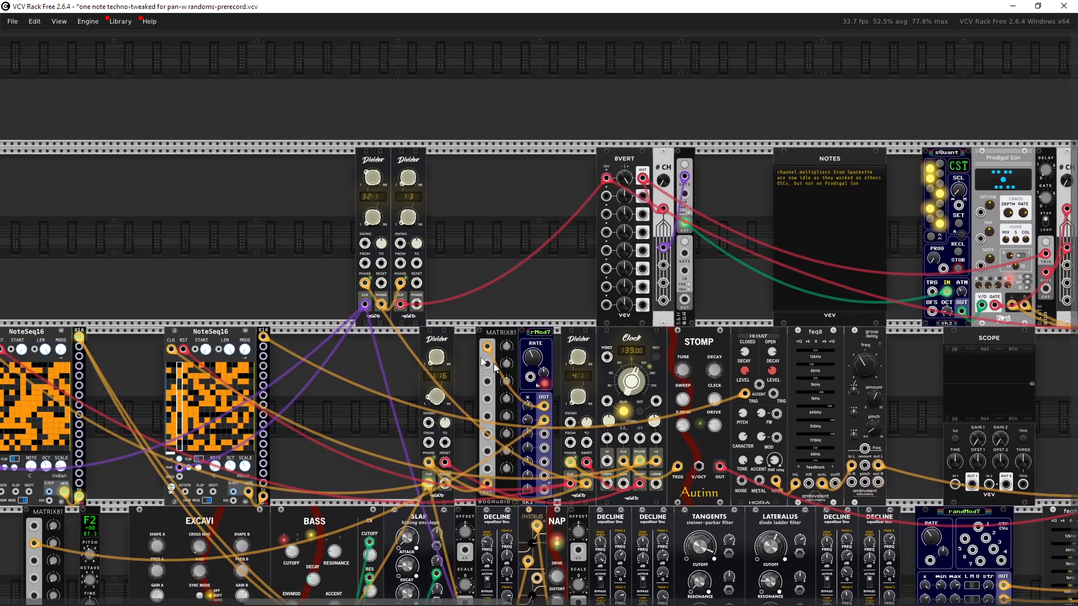
pyautogui.moveTo(493, 363); pyautogui.dragTo(712, 371)
pyautogui.rightClick(426, 265)
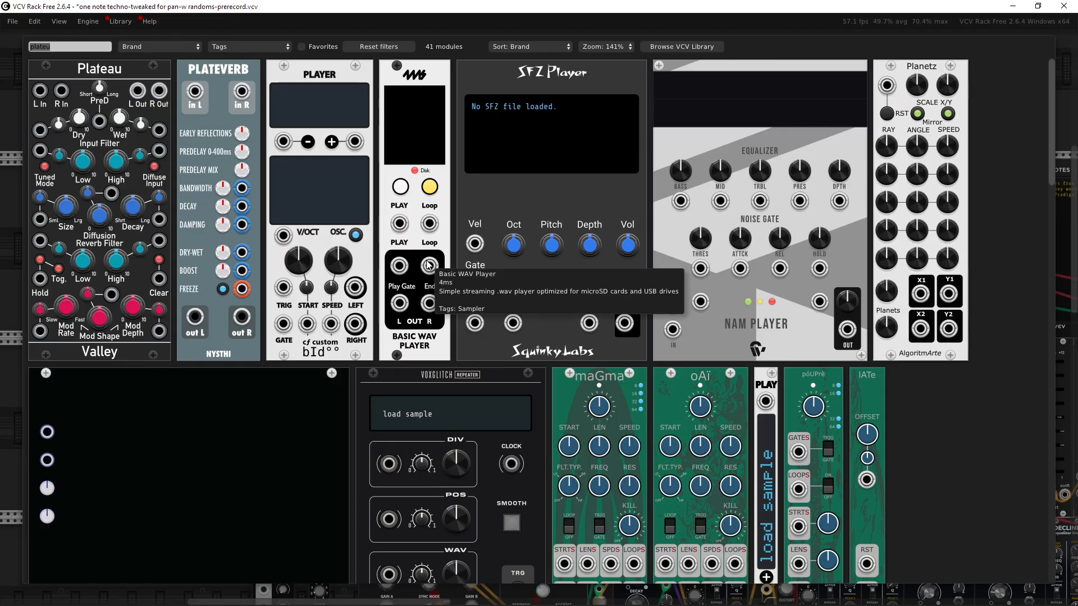
pyautogui.write('phos')
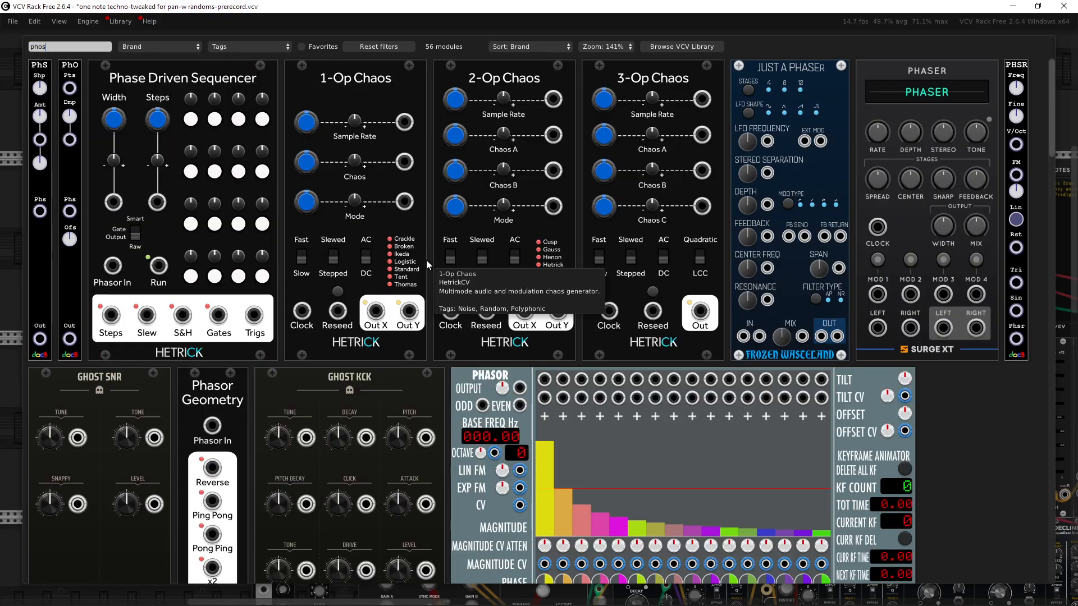
pyautogui.press('BackSpace')
pyautogui.press('BackSpace')
pyautogui.write('ase')
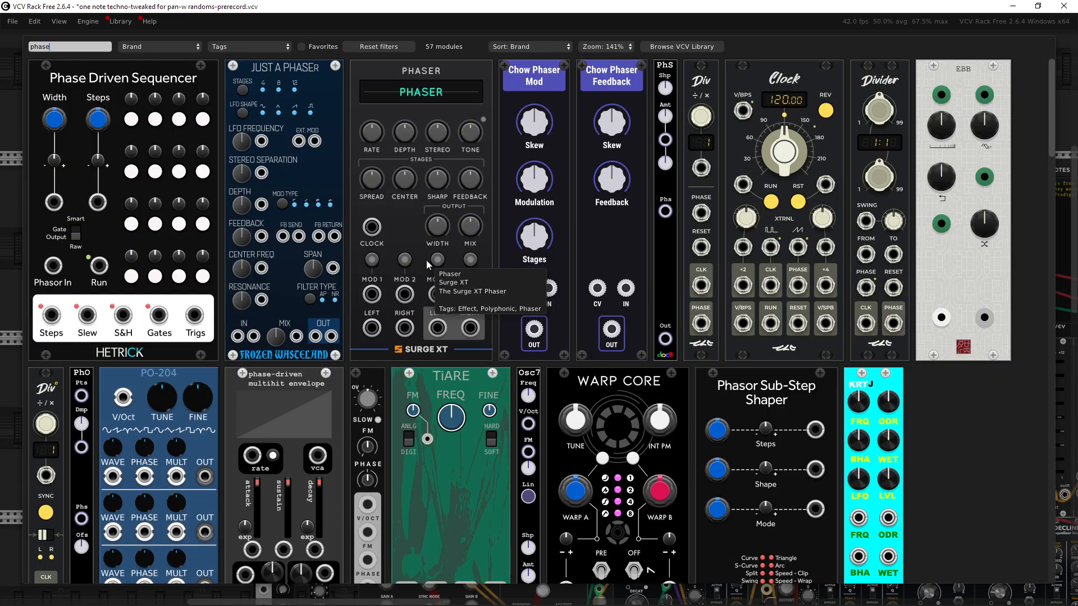
pyautogui.press('BackSpace')
pyautogui.write('or')
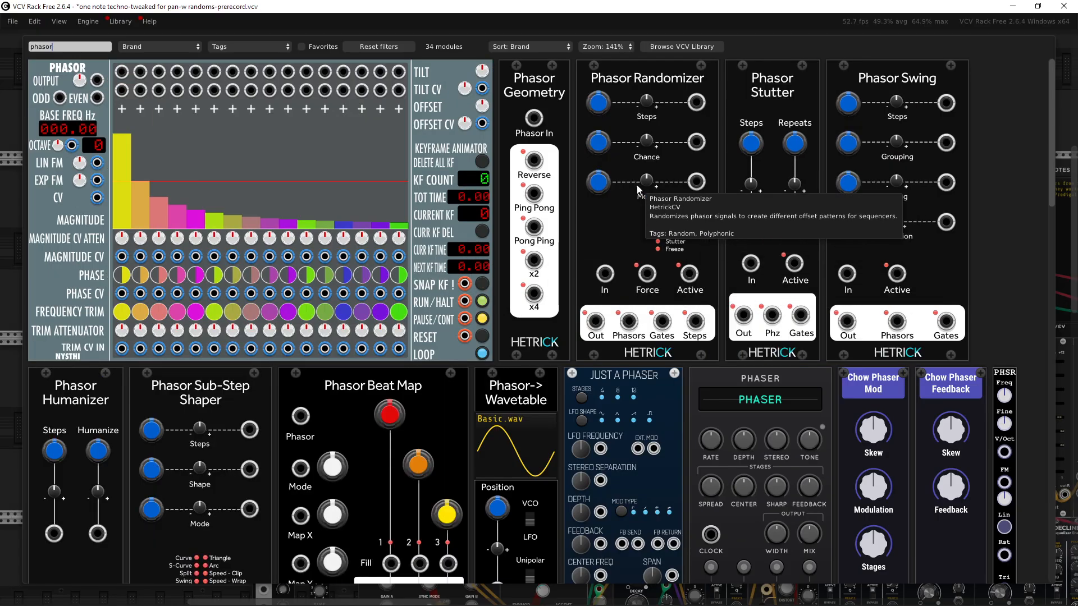
pyautogui.scroll(-5, 808, 362)
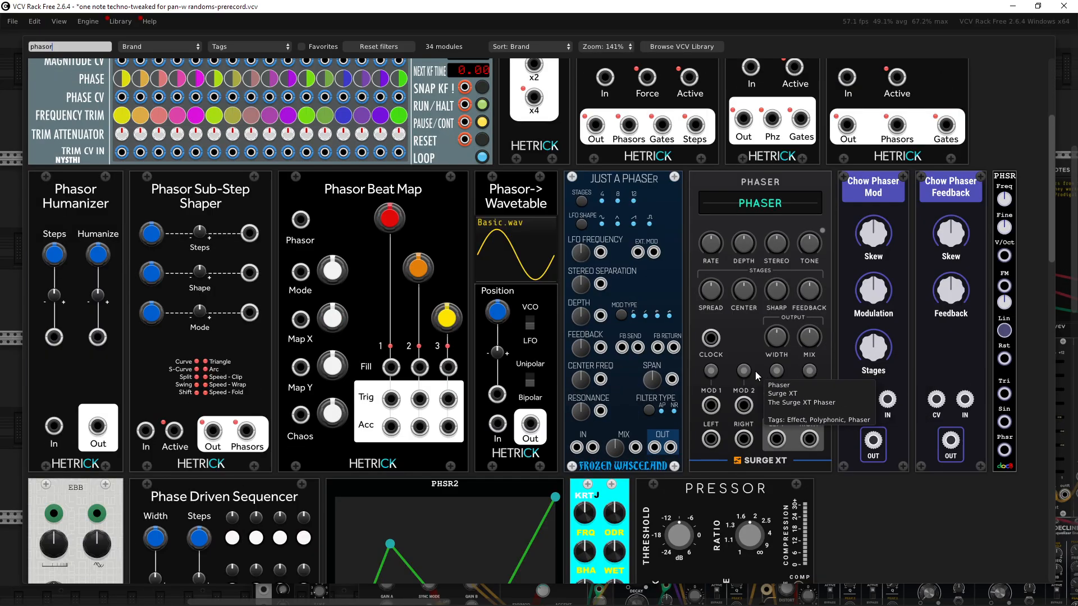
pyautogui.write('seq')
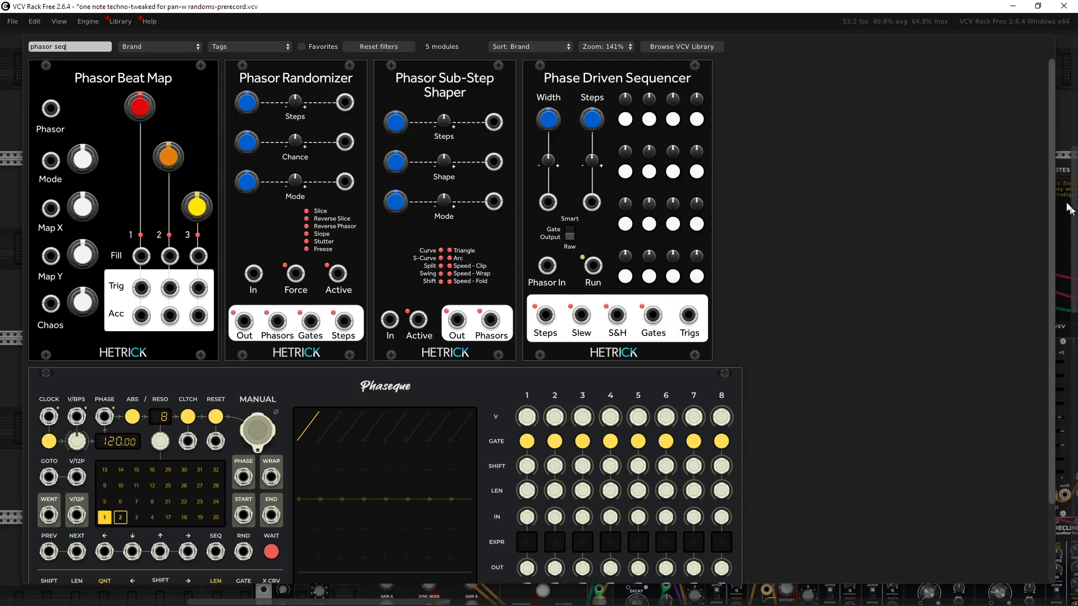
pyautogui.click(1060, 233)
# Step: Try raising the MATRIX81 Mix 1 knob to about 13.8%, then undo the change
pyautogui.moveTo(820, 280); pyautogui.dragTo(465, 267)
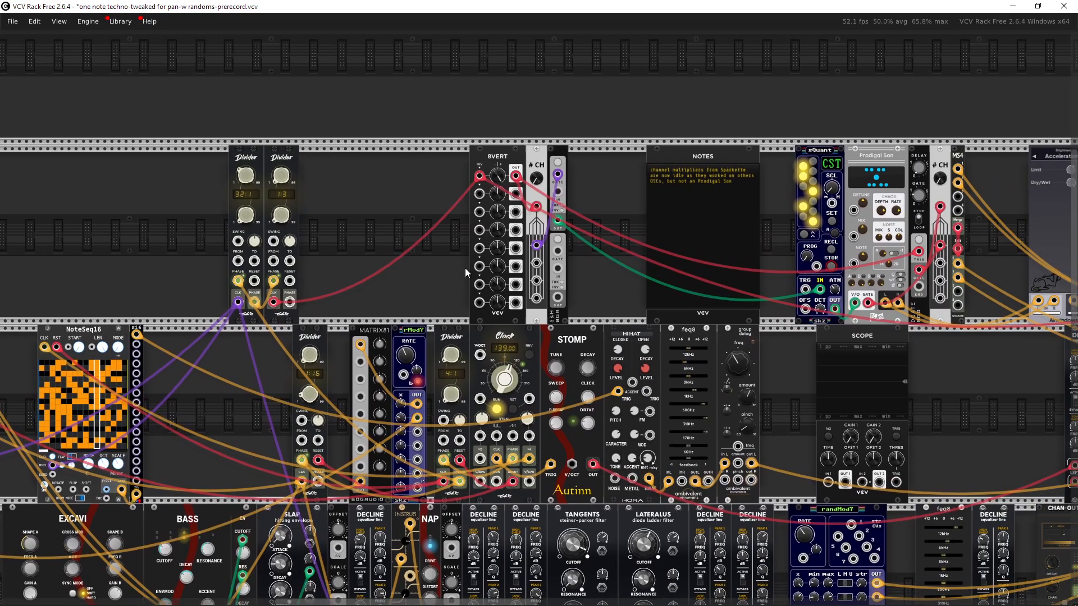
pyautogui.moveTo(420, 312); pyautogui.dragTo(453, 198)
pyautogui.scroll(3, 469, 294)
pyautogui.scroll(4, 469, 291)
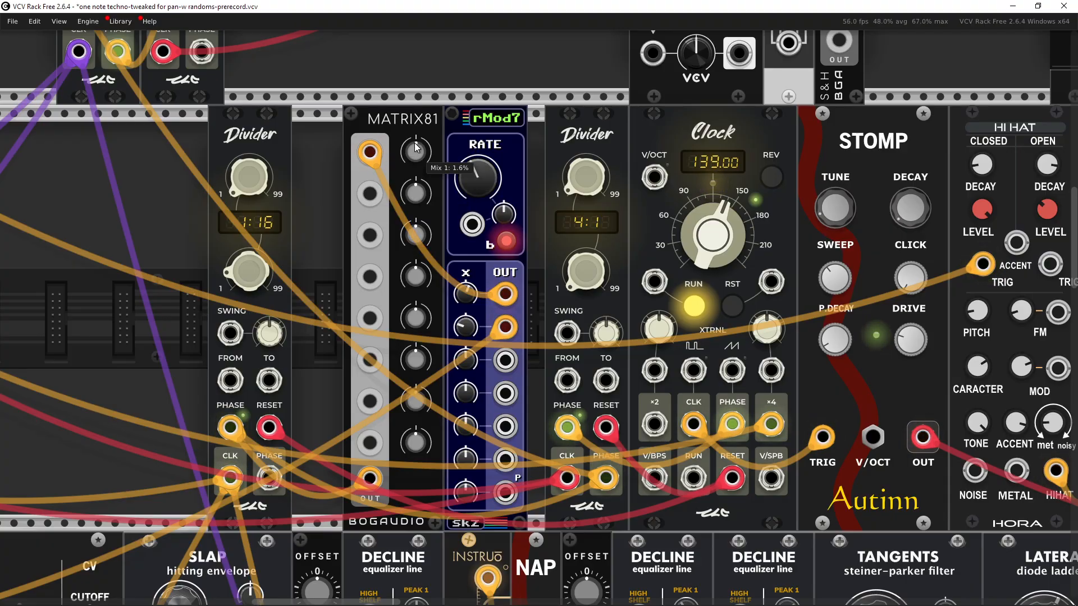
pyautogui.scroll(3, 415, 150)
pyautogui.scroll(-3, 415, 149)
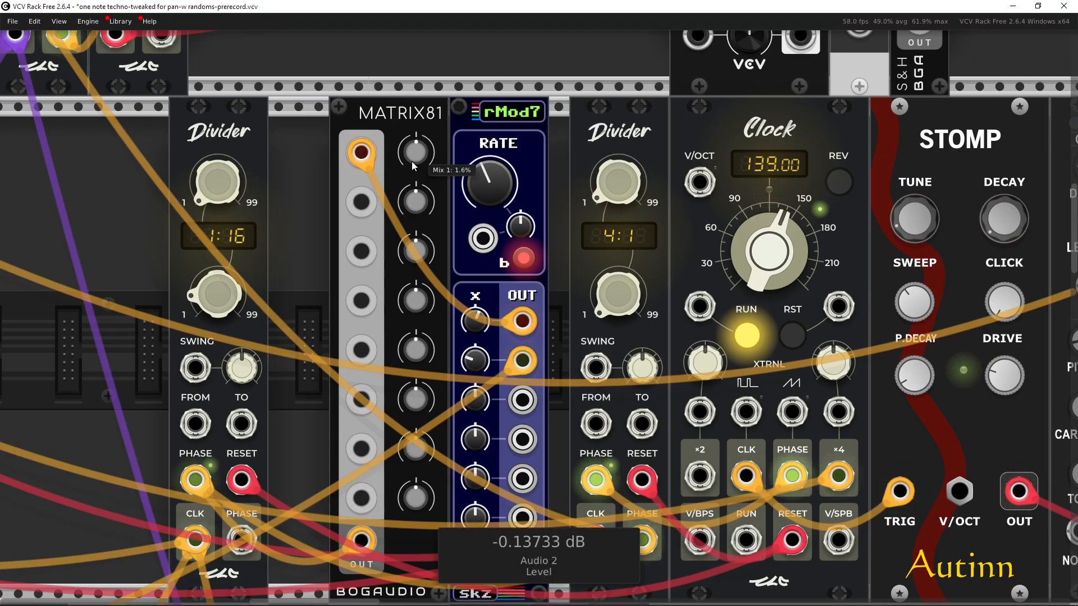
pyautogui.moveTo(419, 157); pyautogui.dragTo(419, 124)
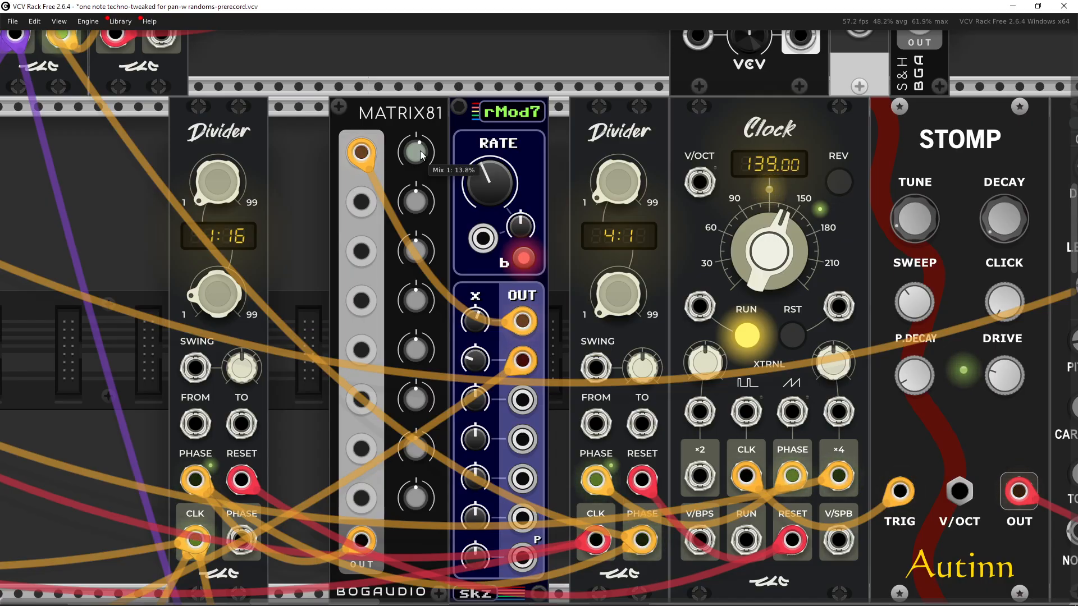
pyautogui.hotkey('ctrl', 'z')
# Step: Pan and zoom across the rack from the clock section over to the mixer
pyautogui.moveTo(310, 206); pyautogui.dragTo(403, 202)
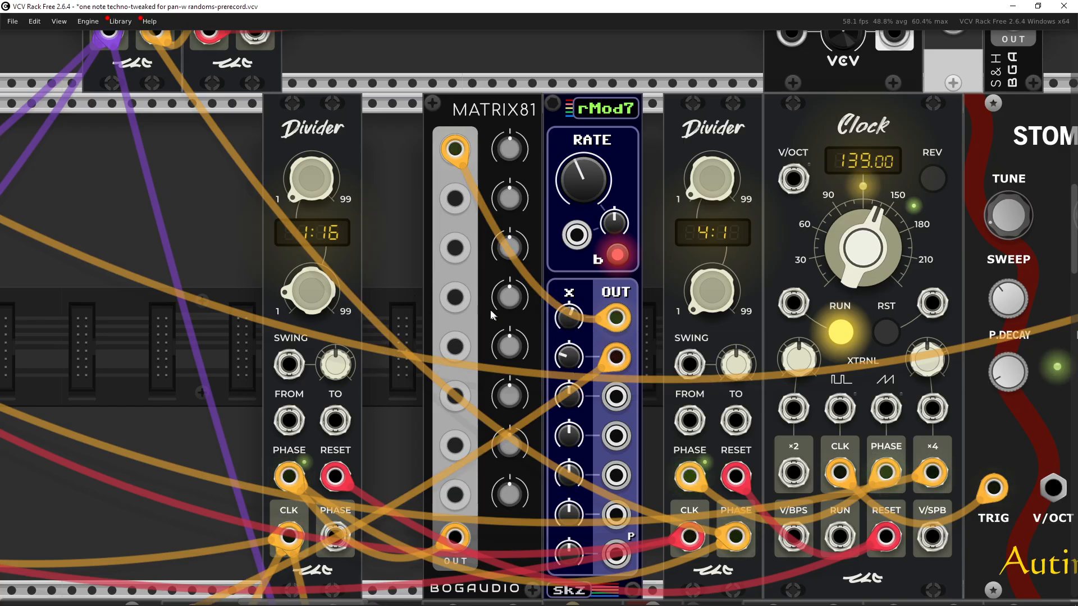
pyautogui.scroll(-2, 490, 309)
pyautogui.scroll(2, 426, 258)
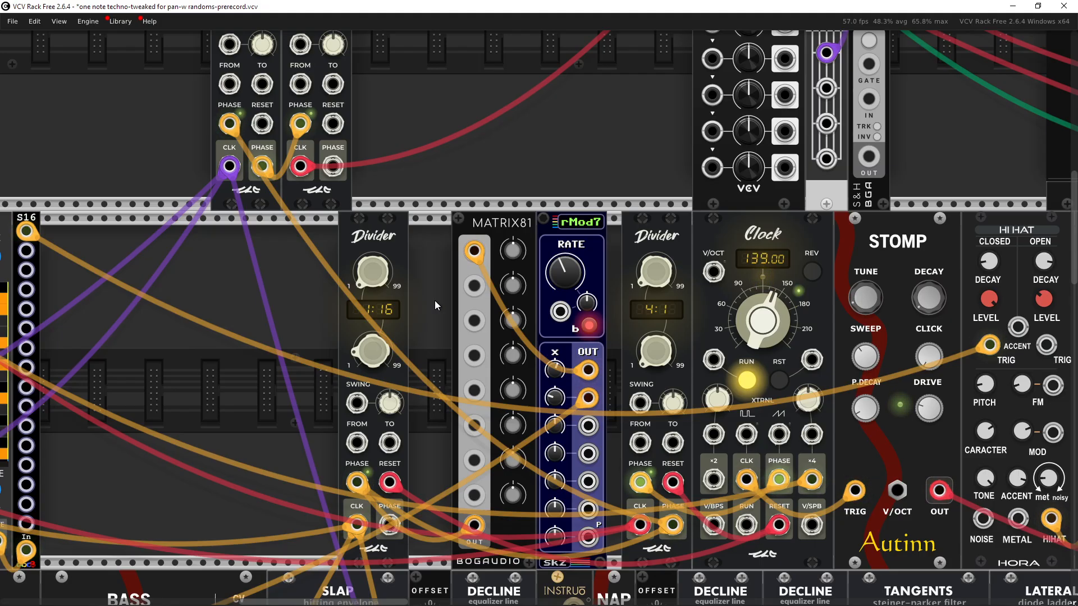
pyautogui.scroll(-4, 434, 301)
pyautogui.moveTo(435, 301); pyautogui.dragTo(374, 303)
pyautogui.moveTo(780, 305); pyautogui.dragTo(597, 276)
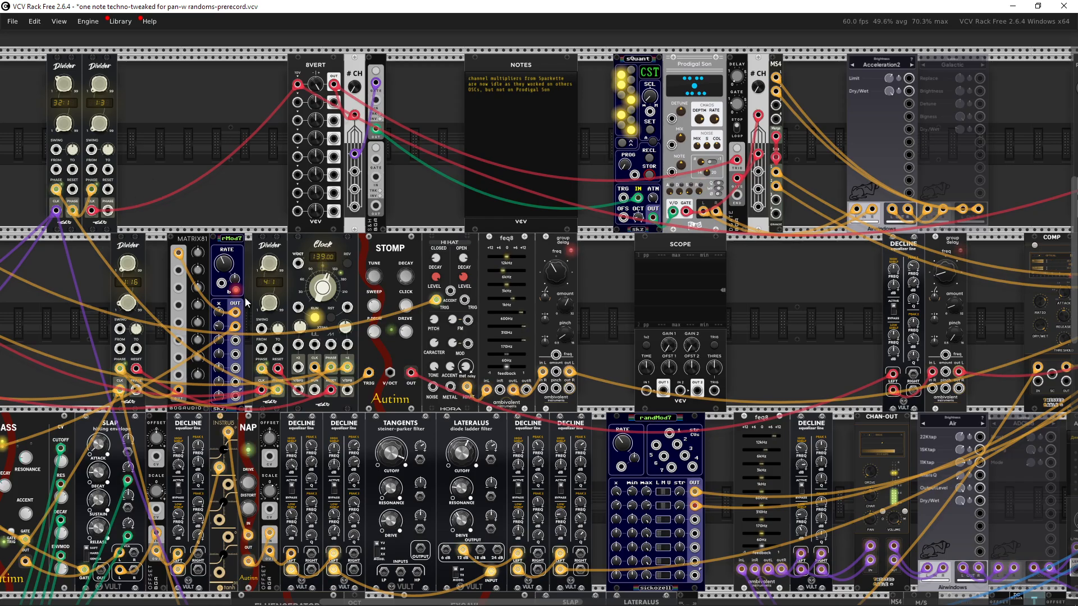
pyautogui.moveTo(727, 299); pyautogui.dragTo(181, 140)
pyautogui.moveTo(746, 240); pyautogui.dragTo(483, 321)
pyautogui.moveTo(690, 389); pyautogui.dragTo(663, 460)
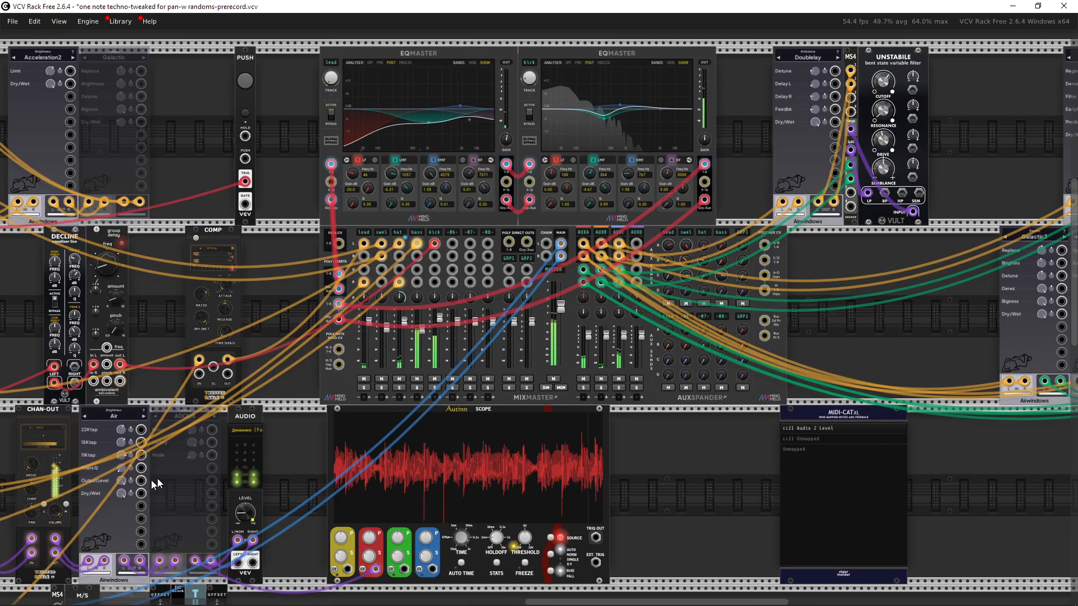
# Step: Solo the kick channel on the MIXMASTER mixer
pyautogui.moveTo(21, 540); pyautogui.dragTo(595, 342)
pyautogui.moveTo(408, 371); pyautogui.dragTo(596, 472)
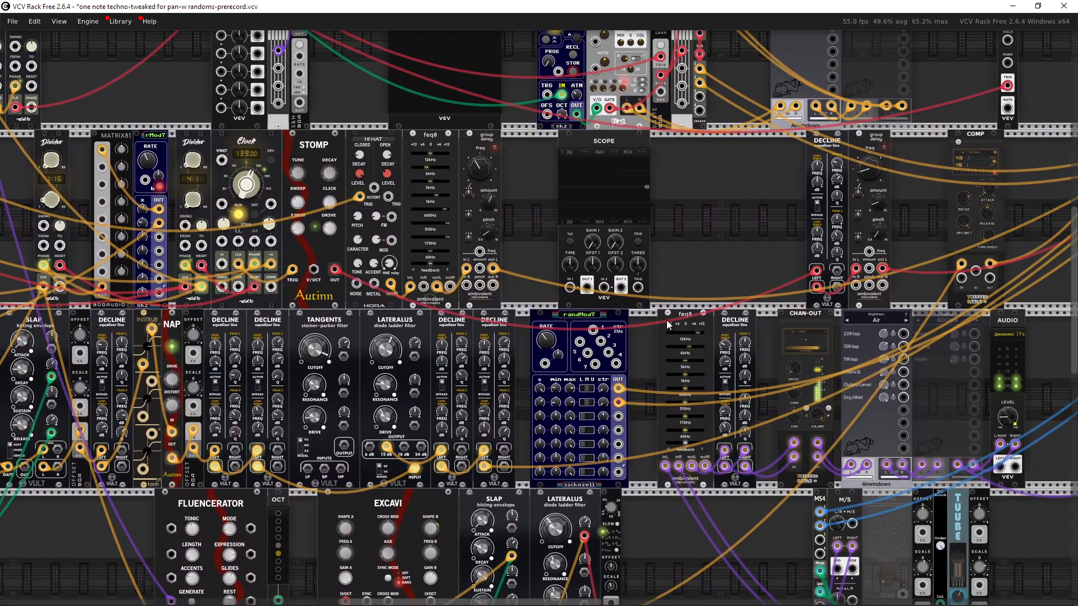
pyautogui.moveTo(666, 320); pyautogui.dragTo(214, 275)
pyautogui.moveTo(495, 255); pyautogui.dragTo(344, 275)
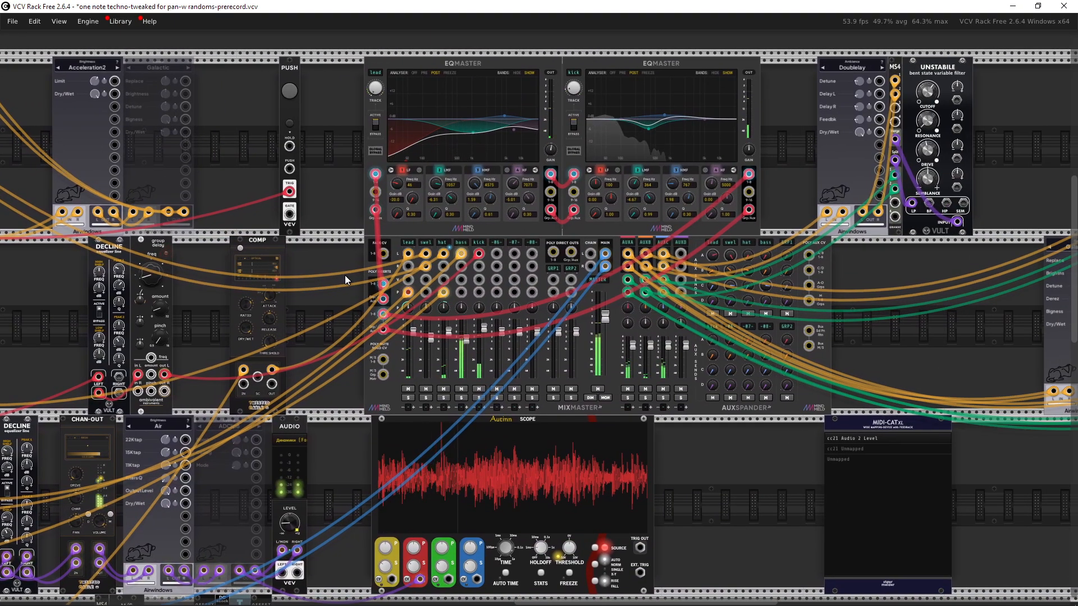
pyautogui.moveTo(344, 275); pyautogui.dragTo(277, 254)
pyautogui.moveTo(940, 273); pyautogui.dragTo(875, 302)
pyautogui.moveTo(637, 433); pyautogui.dragTo(776, 438)
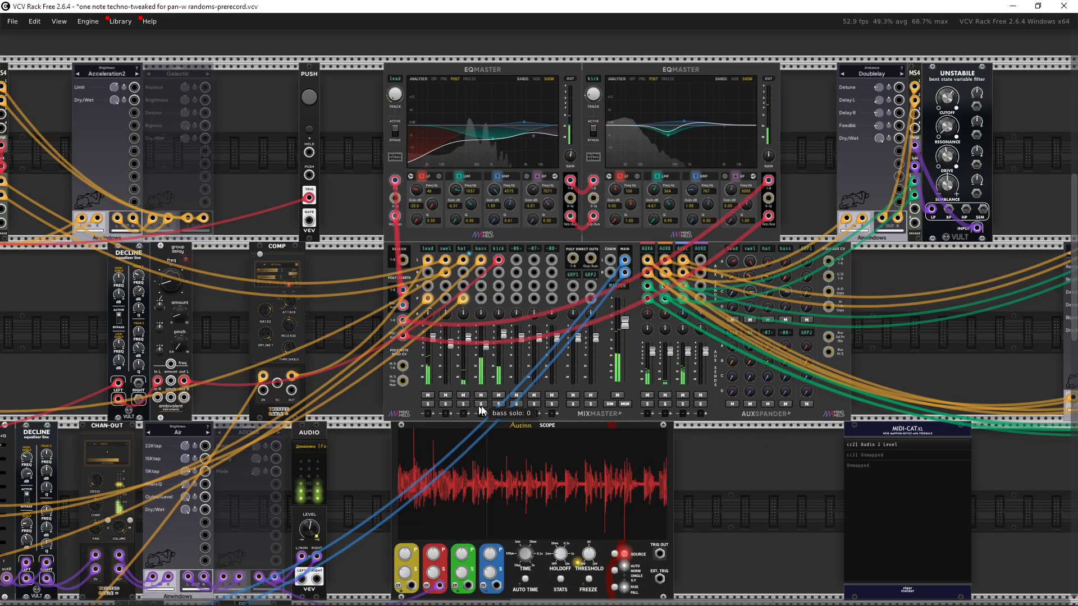
pyautogui.click(499, 404)
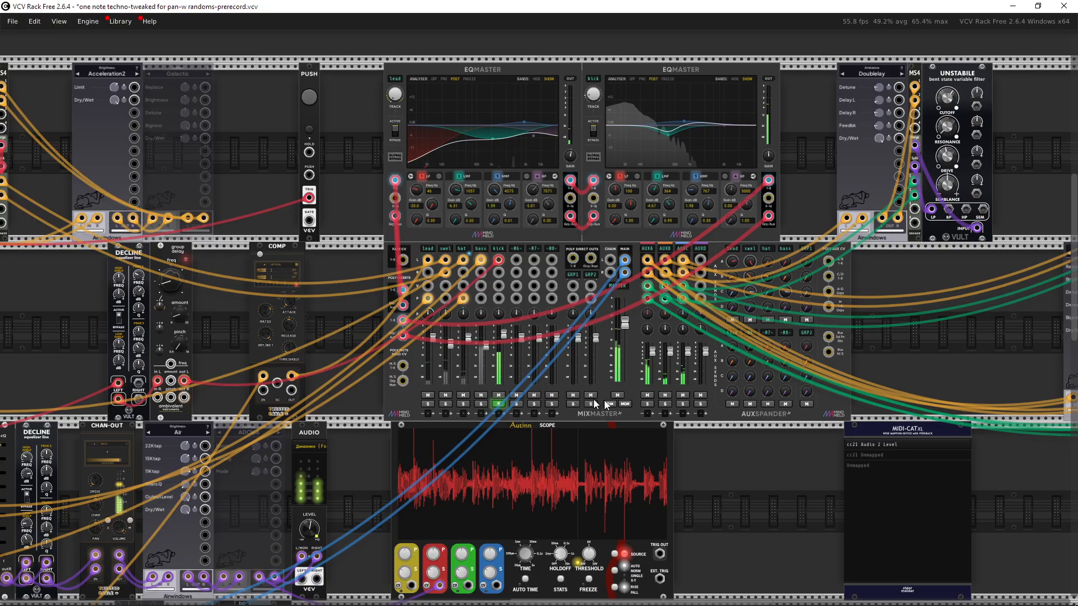
# Step: Solo mixer channel -07- and release the kick channel's solo
pyautogui.scroll(5, 651, 403)
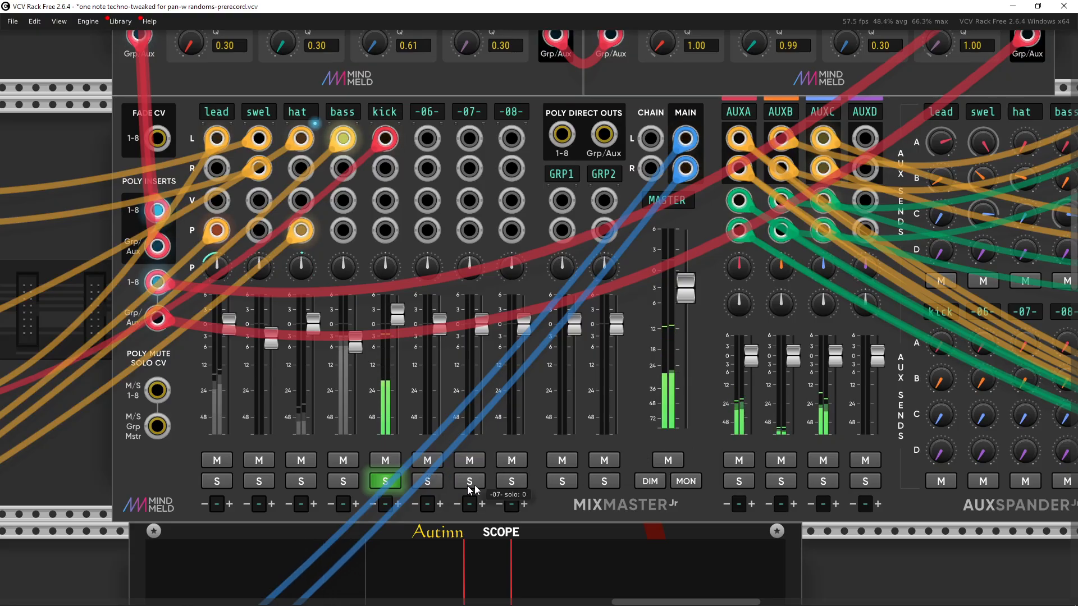
pyautogui.click(479, 480)
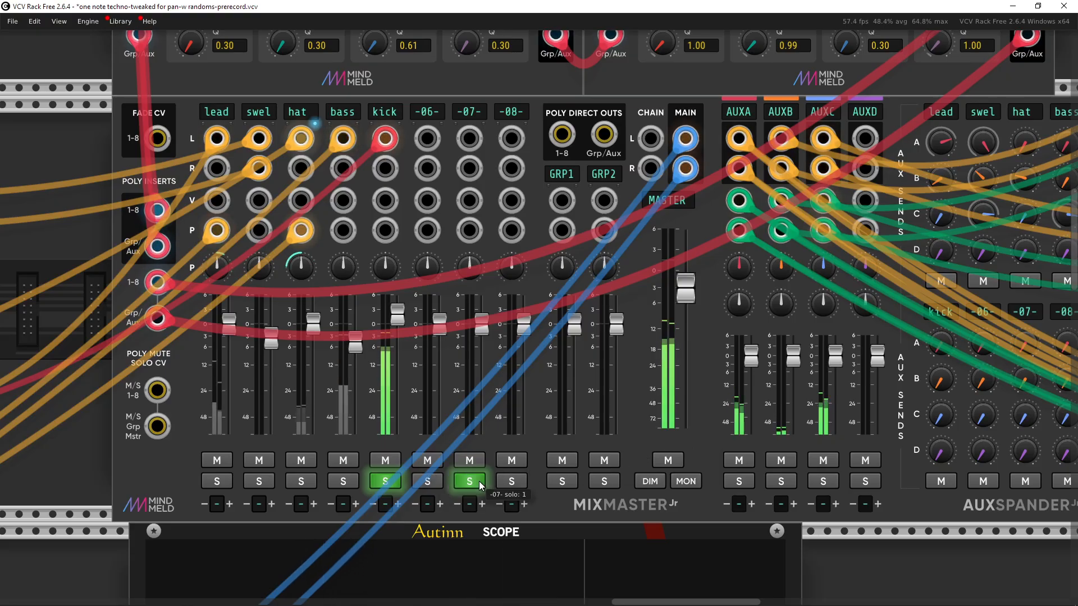
pyautogui.click(391, 481)
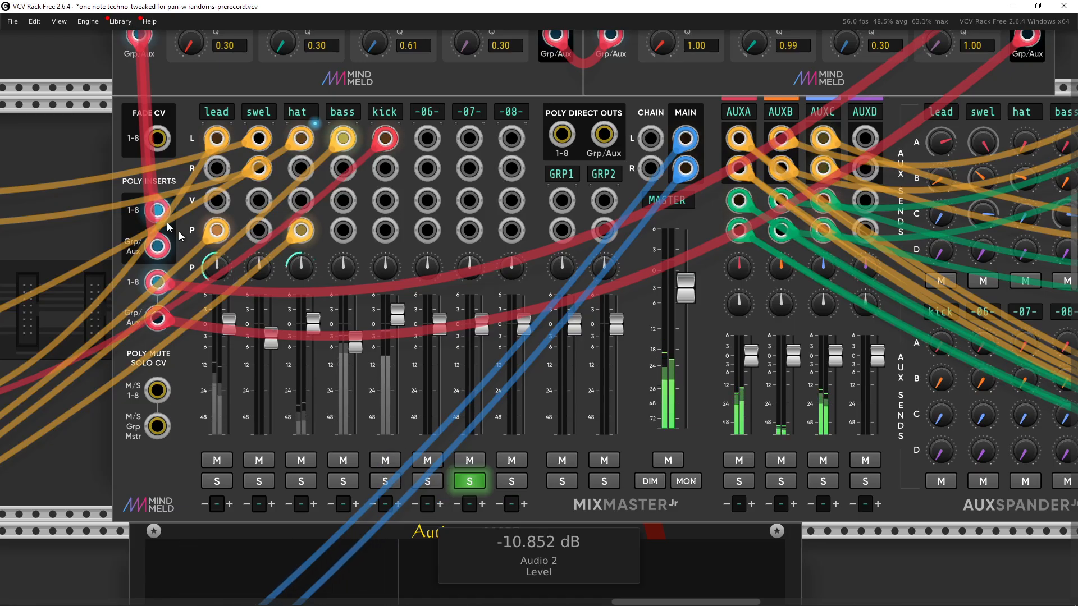
# Step: Navigate to the PUSH trigger module beside the EQ section
pyautogui.moveTo(175, 230); pyautogui.dragTo(669, 519)
pyautogui.moveTo(460, 294); pyautogui.dragTo(577, 421)
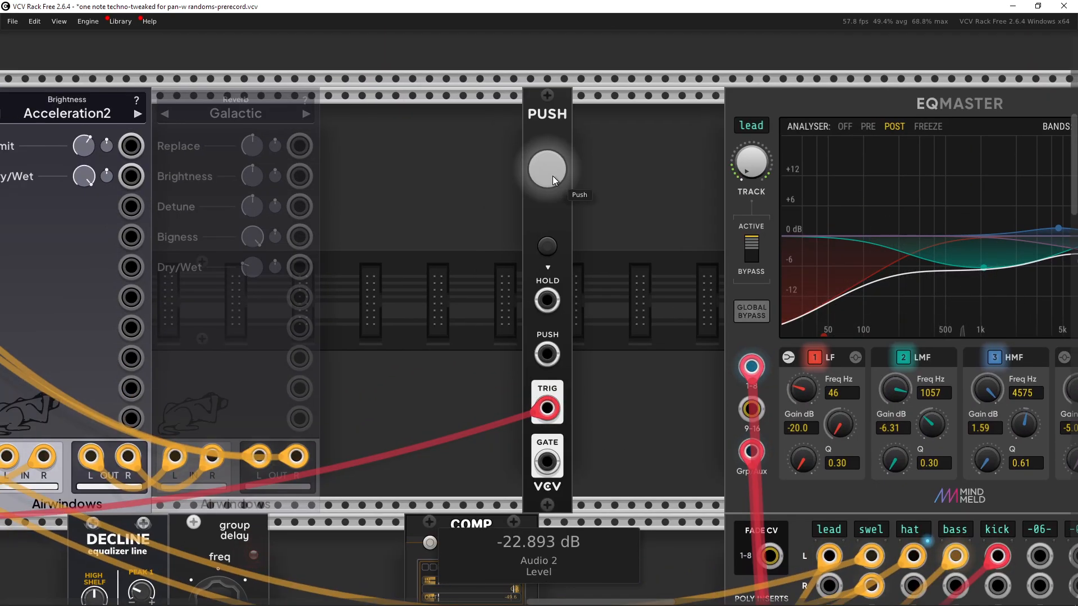